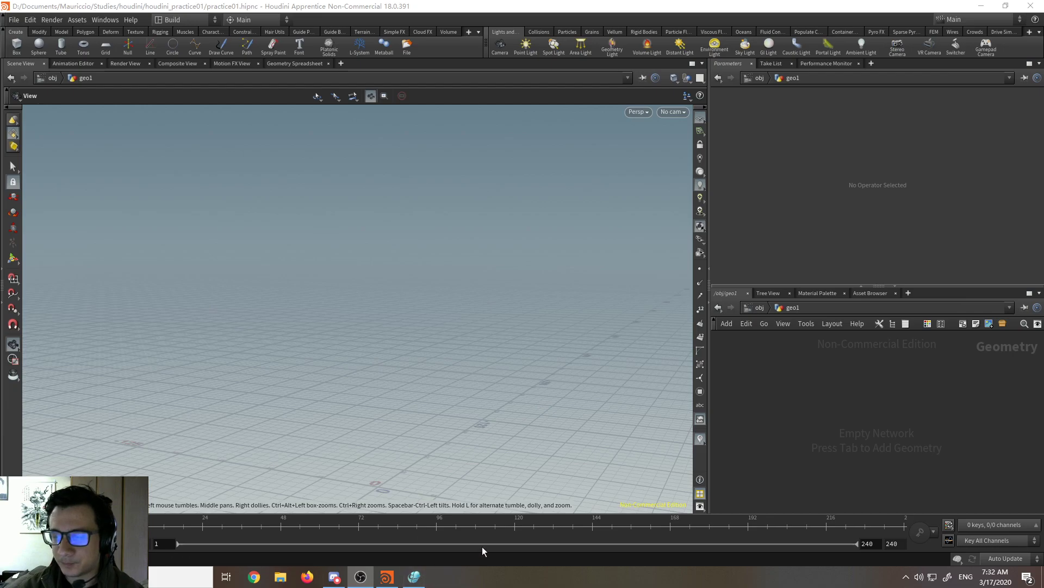
Step: Switch to the paint program and create a new 3000 x 2000 px illustration canvas at 72 dpi
{"action": "left_click", "coordinate": [414, 576]}
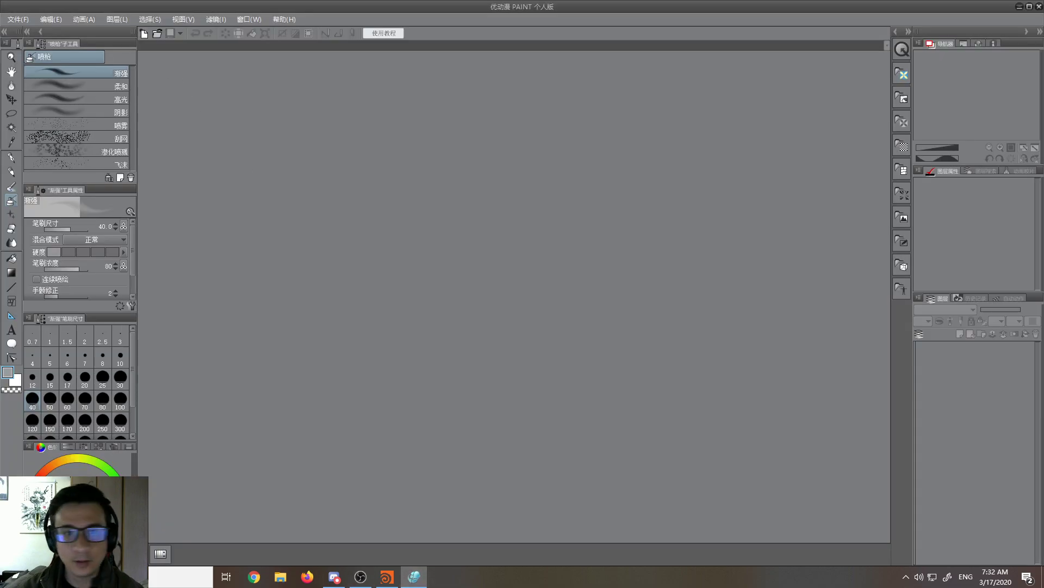
{"action": "left_click", "coordinate": [19, 19]}
{"action": "left_click", "coordinate": [25, 30]}
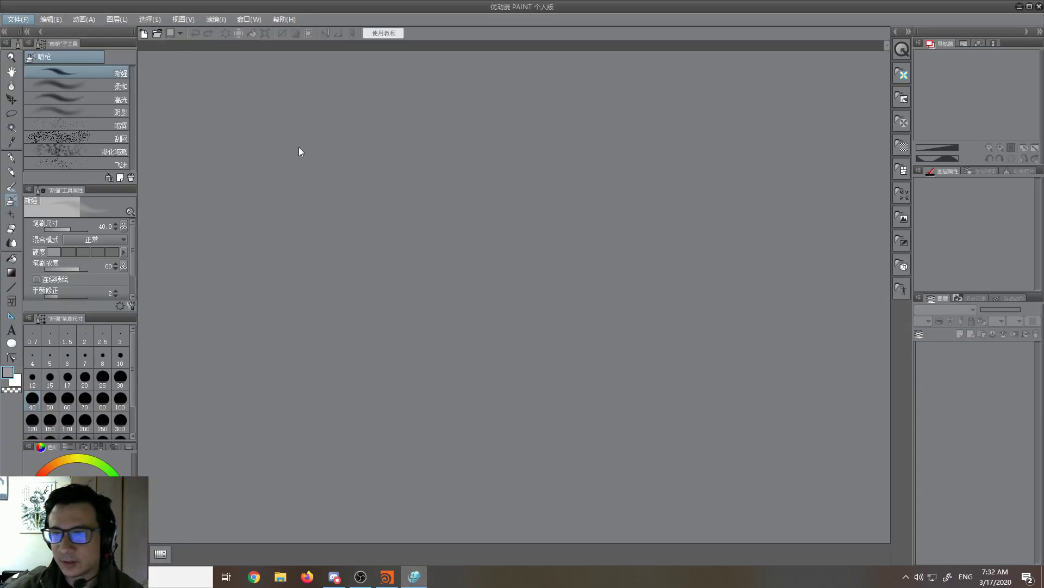
{"action": "left_click", "coordinate": [656, 159]}
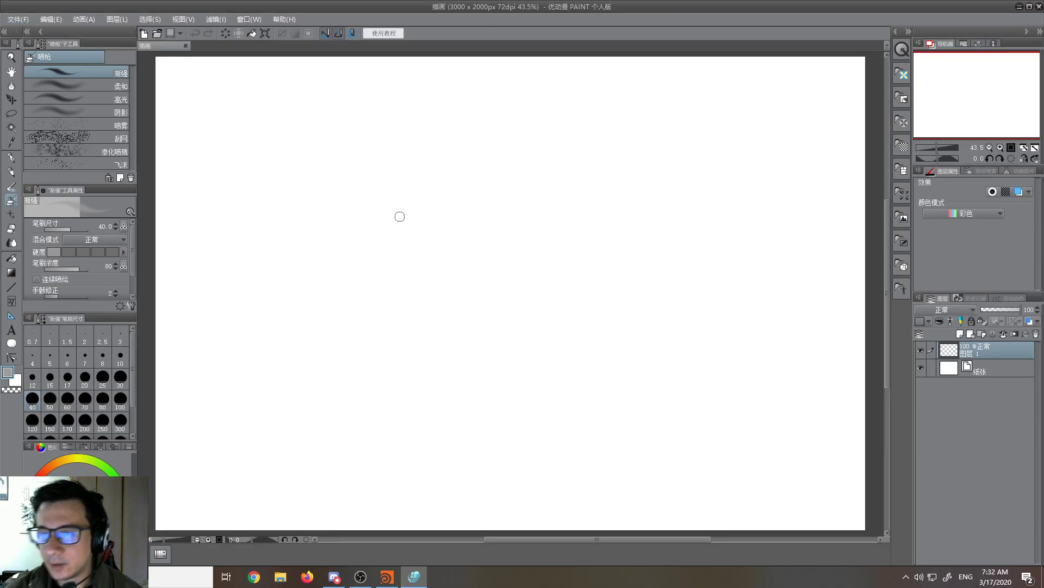
Step: Try the pen at brush size 15, making a grey dot and the first letters of a label above it
{"action": "key", "text": "p"}
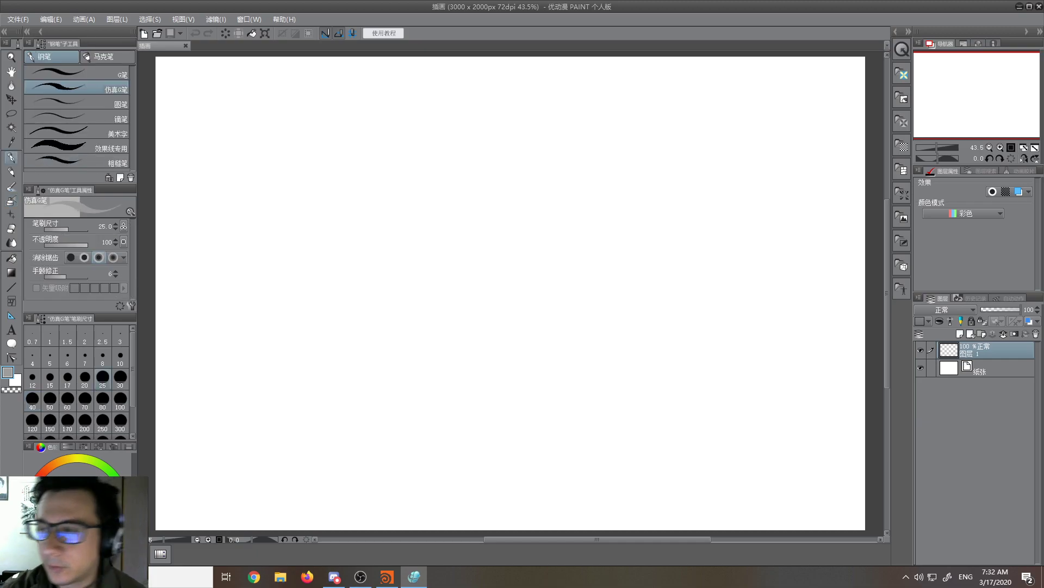
{"action": "key", "text": "bracketleft"}
{"action": "key", "text": "bracketleft"}
{"action": "key", "text": "bracketleft"}
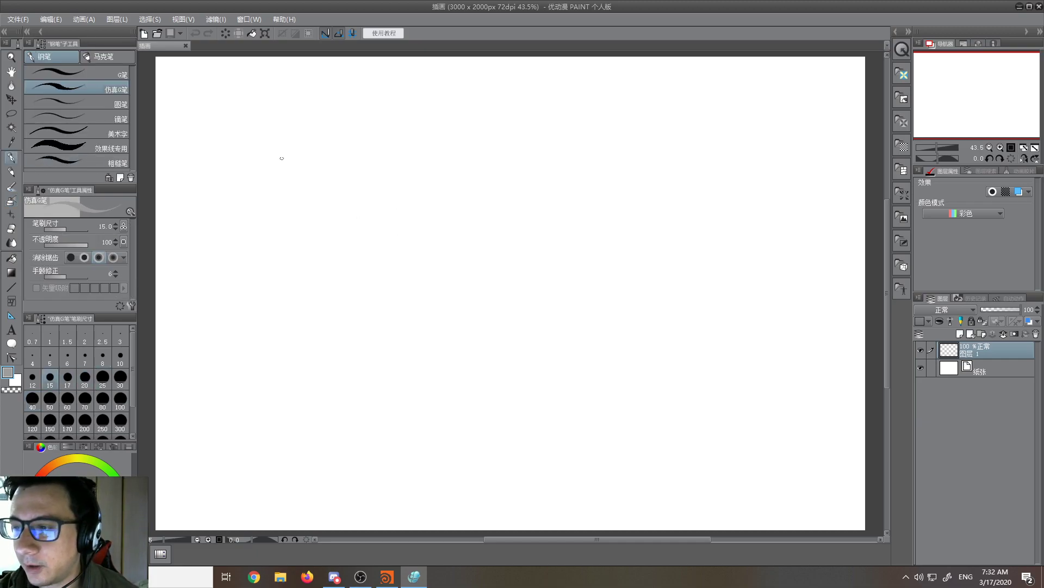
{"action": "left_click", "coordinate": [291, 188]}
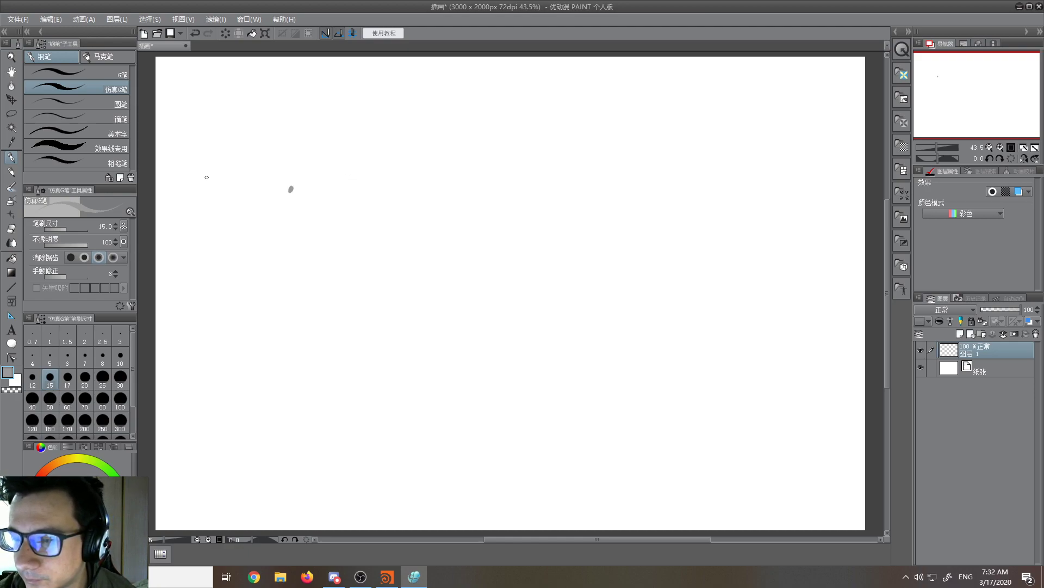
{"action": "left_click_drag", "start_coordinate": [287, 164], "coordinate": [297, 176]}
Step: Reduce the pen to size 4 and handwrite the labels Points, verts and Prim in black across the upper canvas
{"action": "key", "text": "bracketleft"}
{"action": "key", "text": "bracketleft"}
{"action": "key", "text": "bracketleft"}
{"action": "key", "text": "bracketleft"}
{"action": "key", "text": "bracketleft"}
{"action": "key", "text": "bracketleft"}
{"action": "key", "text": "bracketleft"}
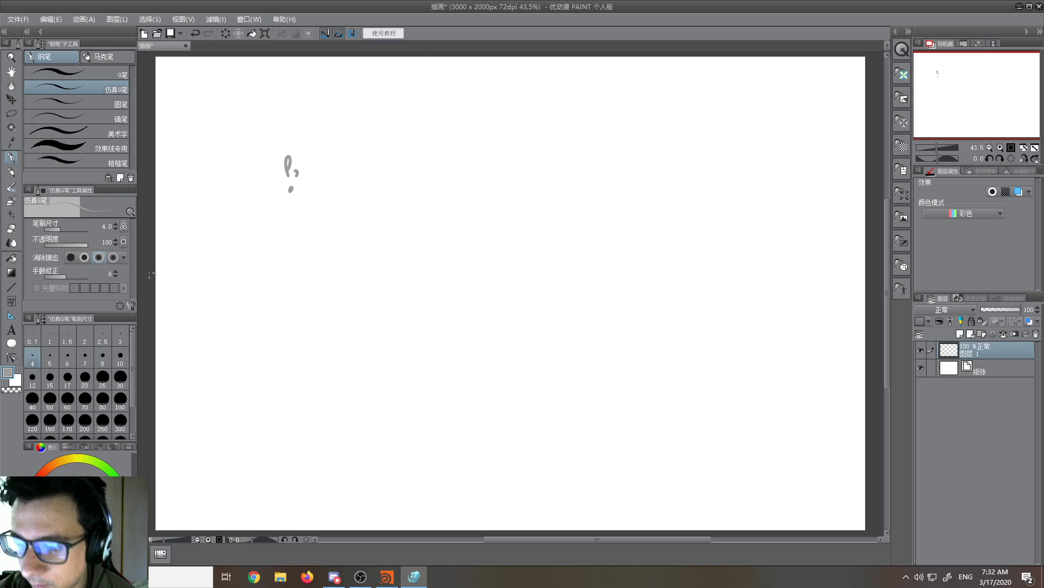
{"action": "mouse_move", "coordinate": [323, 175]}
{"action": "left_mouse_down"}
{"action": "mouse_move", "coordinate": [330, 162]}
{"action": "mouse_move", "coordinate": [339, 172]}
{"action": "left_mouse_up"}
{"action": "left_click_drag", "start_coordinate": [344, 172], "coordinate": [353, 168]}
{"action": "mouse_move", "coordinate": [347, 157]}
{"action": "left_mouse_down"}
{"action": "mouse_move", "coordinate": [359, 153]}
{"action": "mouse_move", "coordinate": [360, 170]}
{"action": "mouse_move", "coordinate": [420, 173]}
{"action": "mouse_move", "coordinate": [496, 157]}
{"action": "mouse_move", "coordinate": [501, 168]}
{"action": "mouse_move", "coordinate": [567, 166]}
{"action": "left_mouse_up"}
Step: Set the pen size to 6, add dots beneath the labels and handwrite Detail at the end of the row
{"action": "key", "text": "]"}
{"action": "key", "text": "]"}
{"action": "left_click", "coordinate": [396, 191]}
{"action": "left_click", "coordinate": [563, 181]}
{"action": "mouse_move", "coordinate": [565, 146]}
{"action": "left_mouse_down"}
{"action": "mouse_move", "coordinate": [563, 164]}
{"action": "mouse_move", "coordinate": [591, 163]}
{"action": "left_mouse_up"}
{"action": "left_click_drag", "start_coordinate": [599, 154], "coordinate": [605, 159]}
{"action": "left_click_drag", "start_coordinate": [609, 150], "coordinate": [620, 159]}
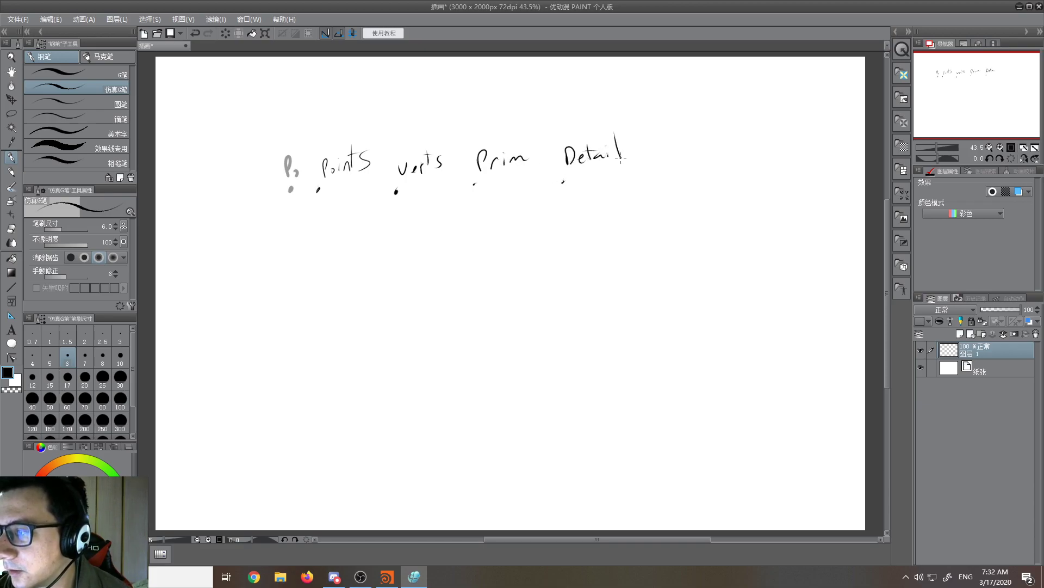
Step: Erase the stray grey marks beside the labels and circle the Points label with the pen
{"action": "key", "text": "e"}
{"action": "left_click_drag", "start_coordinate": [288, 162], "coordinate": [292, 186]}
{"action": "key", "text": "p"}
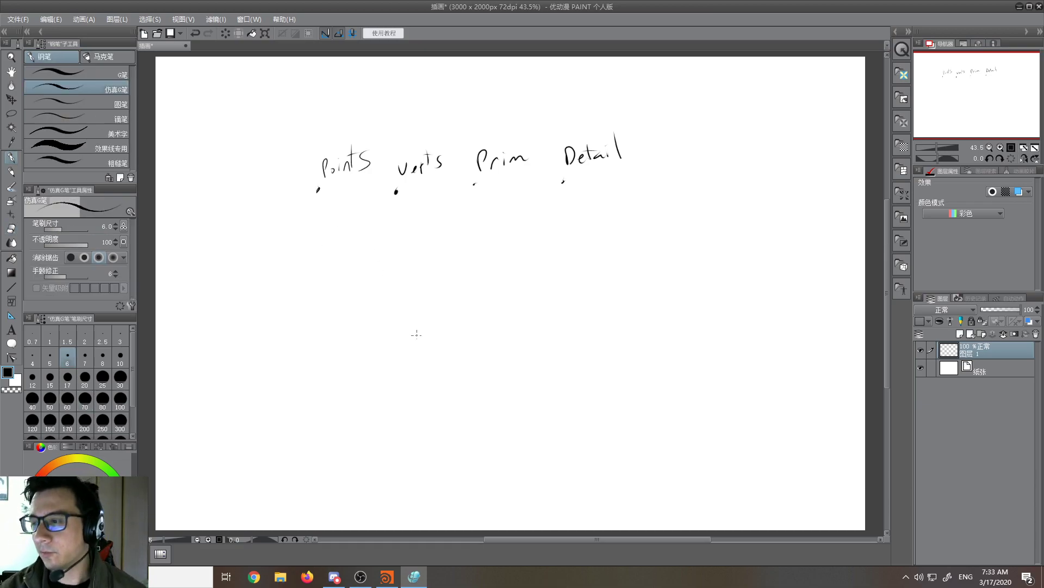
{"action": "mouse_move", "coordinate": [373, 132]}
{"action": "left_mouse_down"}
{"action": "mouse_move", "coordinate": [294, 187]}
{"action": "mouse_move", "coordinate": [344, 134]}
{"action": "left_mouse_up"}
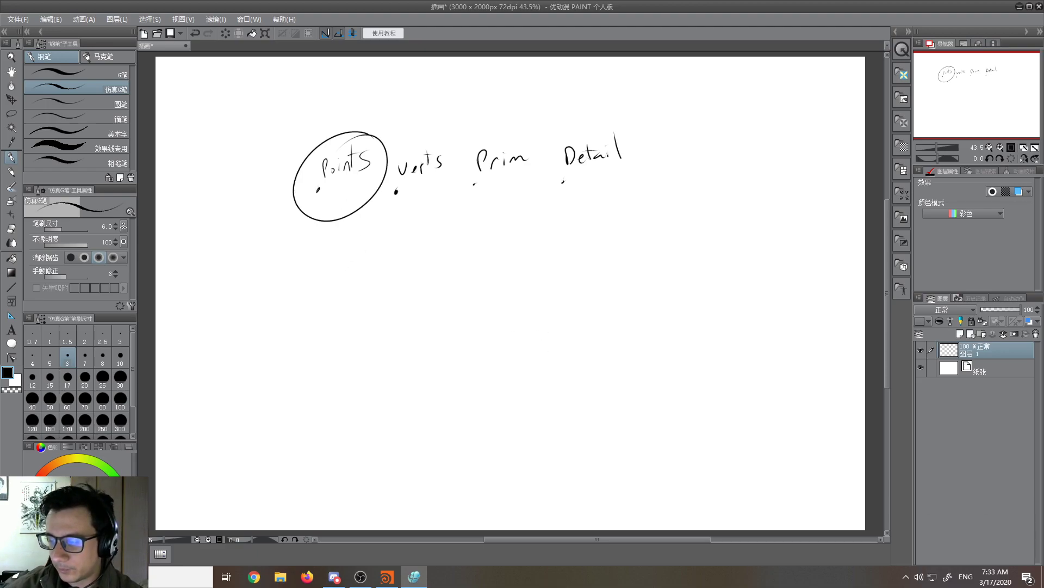
Step: Switch to Houdini, go up to the obj level and delete the existing geo1 node
{"action": "left_click", "coordinate": [387, 576]}
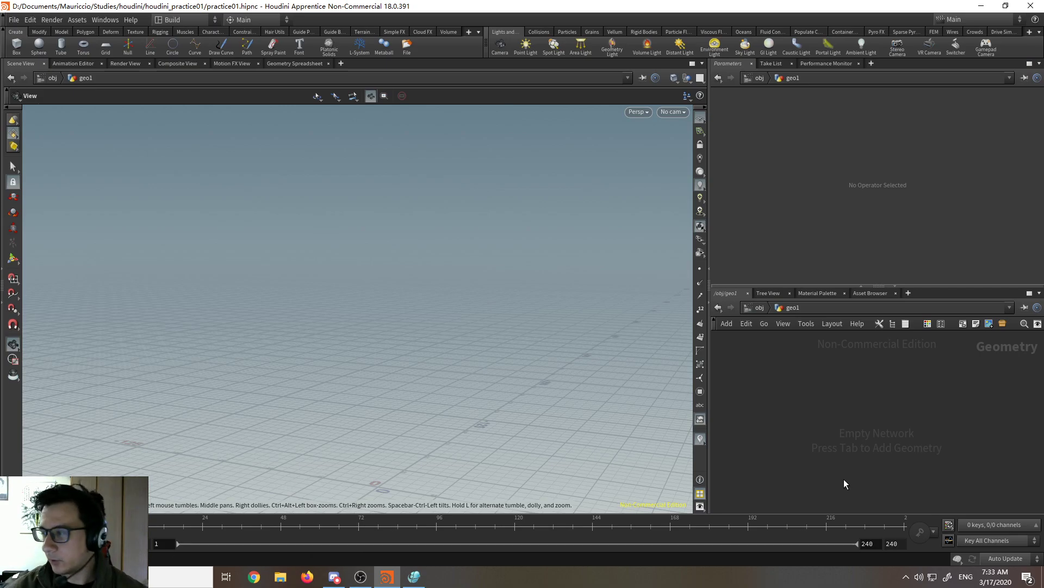
{"action": "left_click", "coordinate": [760, 308]}
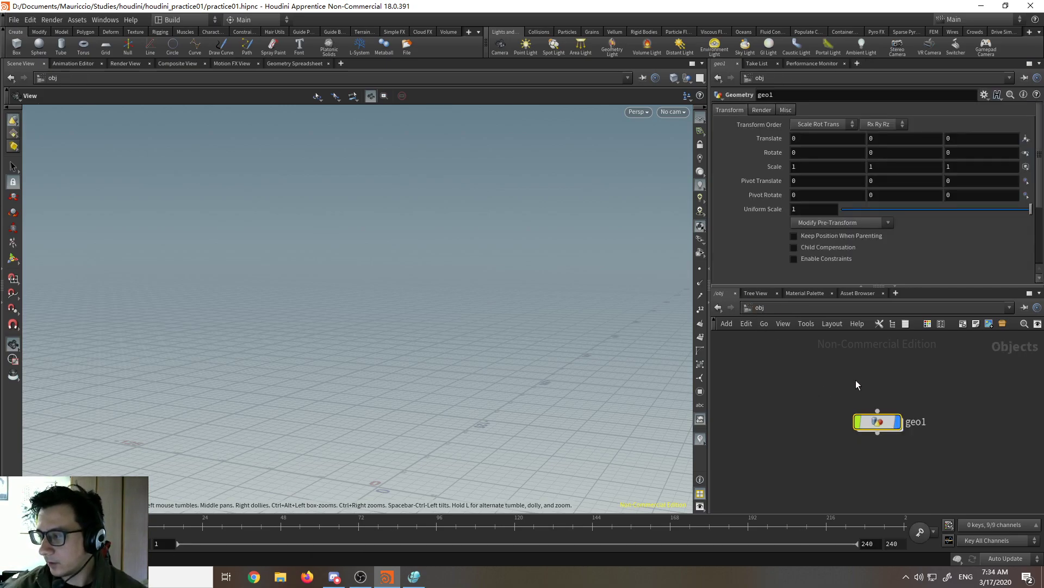
{"action": "key", "text": "Delete"}
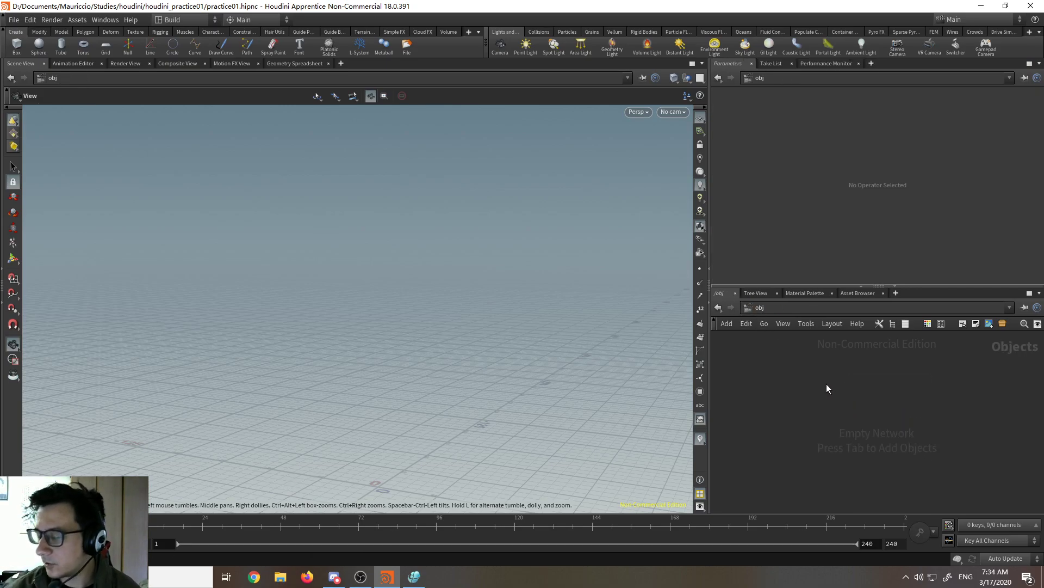
Step: Add a new Geometry node at the obj level and enter its network
{"action": "key", "text": "Tab"}
{"action": "type", "text": "geo"}
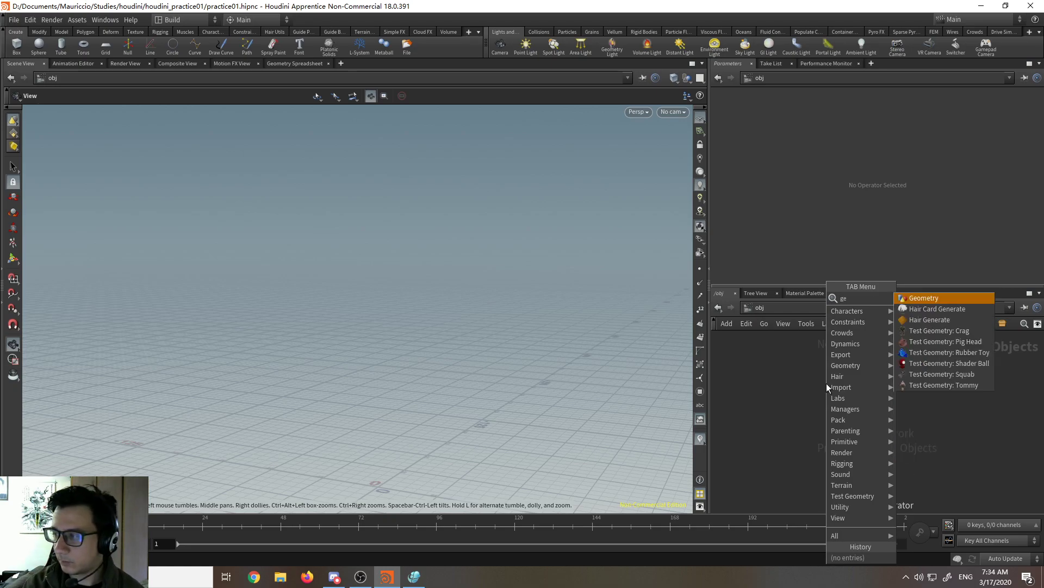
{"action": "key", "text": "Return"}
{"action": "left_click", "coordinate": [827, 383]}
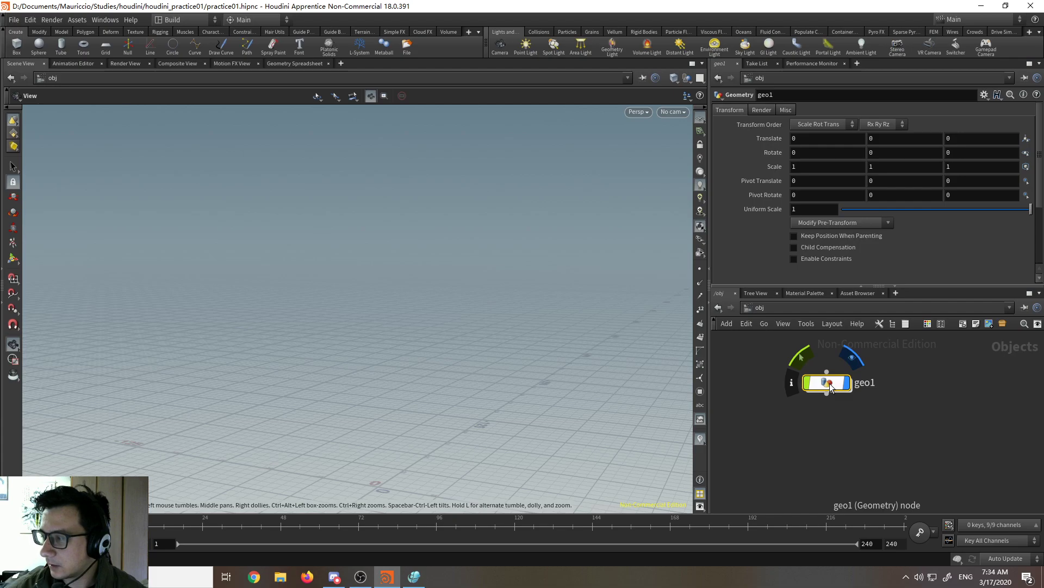
{"action": "double_click", "coordinate": [828, 383]}
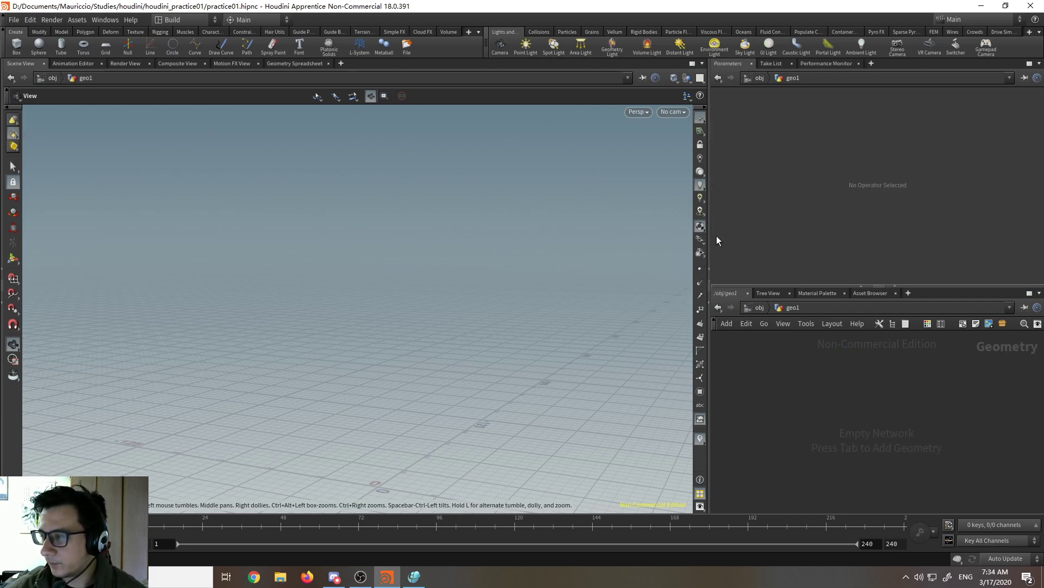
Step: Enlarge the network pane at the scene view's expense and split the scene view pane into upper and lower halves
{"action": "left_click_drag", "start_coordinate": [709, 237], "coordinate": [452, 236]}
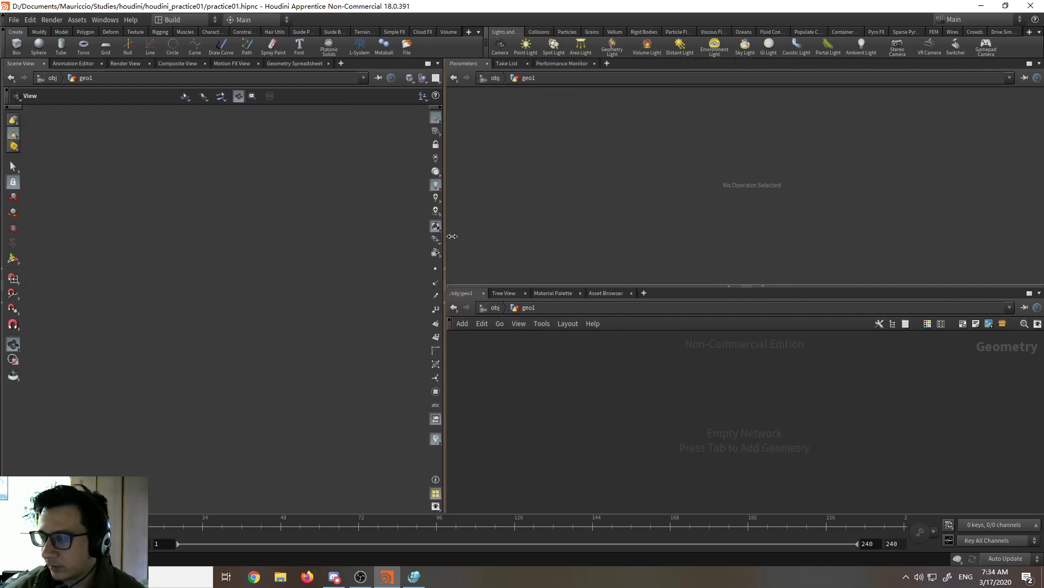
{"action": "left_click_drag", "start_coordinate": [450, 286], "coordinate": [552, 208]}
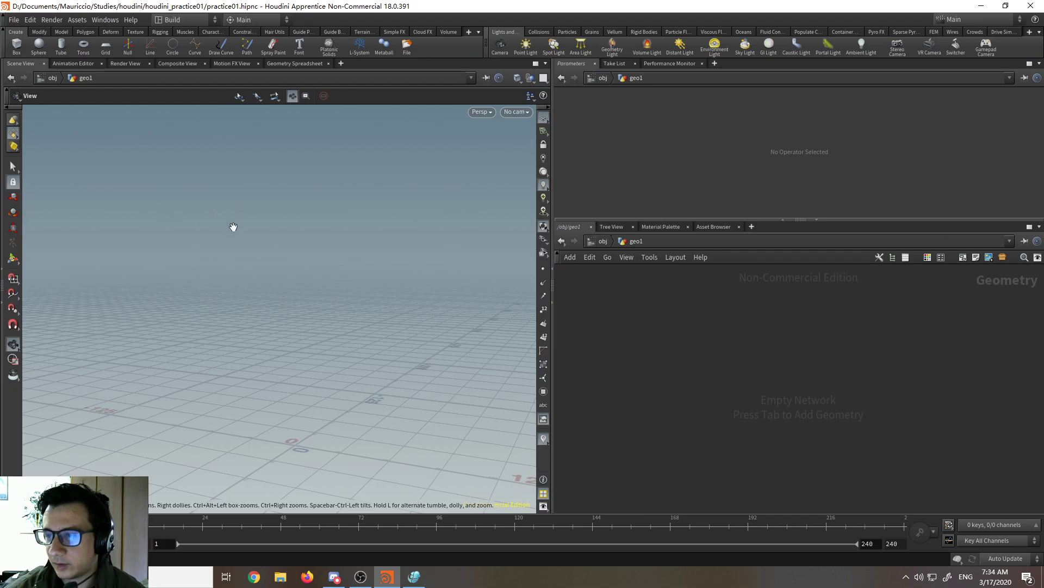
{"action": "left_click", "coordinate": [546, 63]}
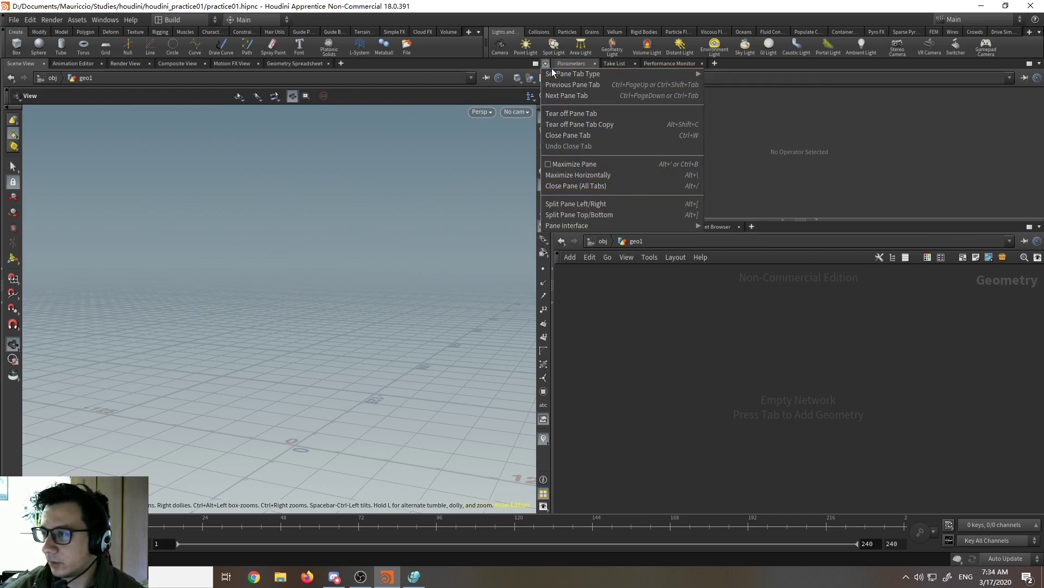
{"action": "left_click", "coordinate": [566, 215]}
Step: Replace the lower pane's Scene View with a Geometry Spreadsheet and reduce that pane's height
{"action": "left_click", "coordinate": [57, 292]}
{"action": "mouse_move", "coordinate": [98, 312]}
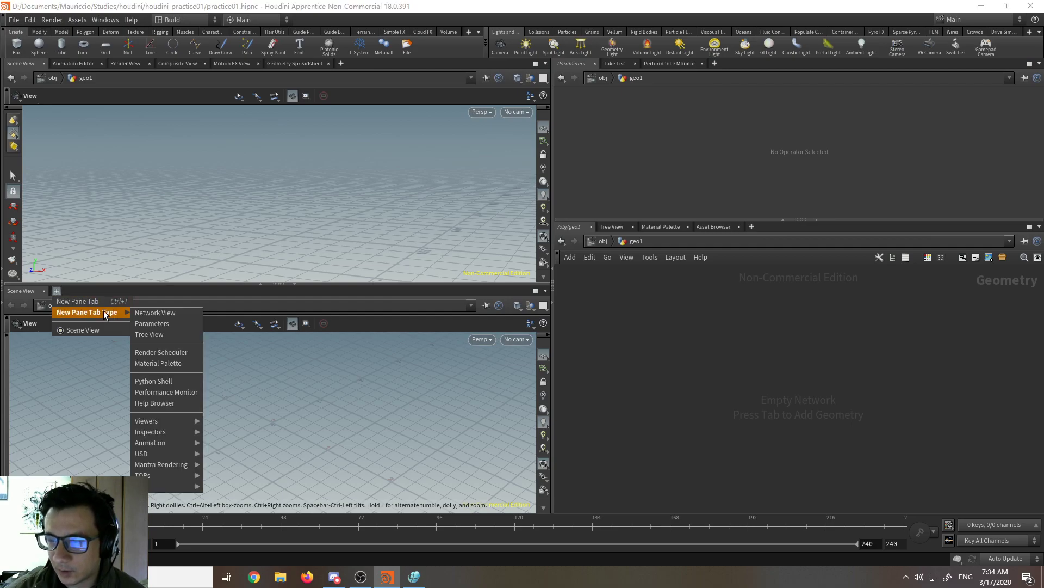
{"action": "mouse_move", "coordinate": [173, 422]}
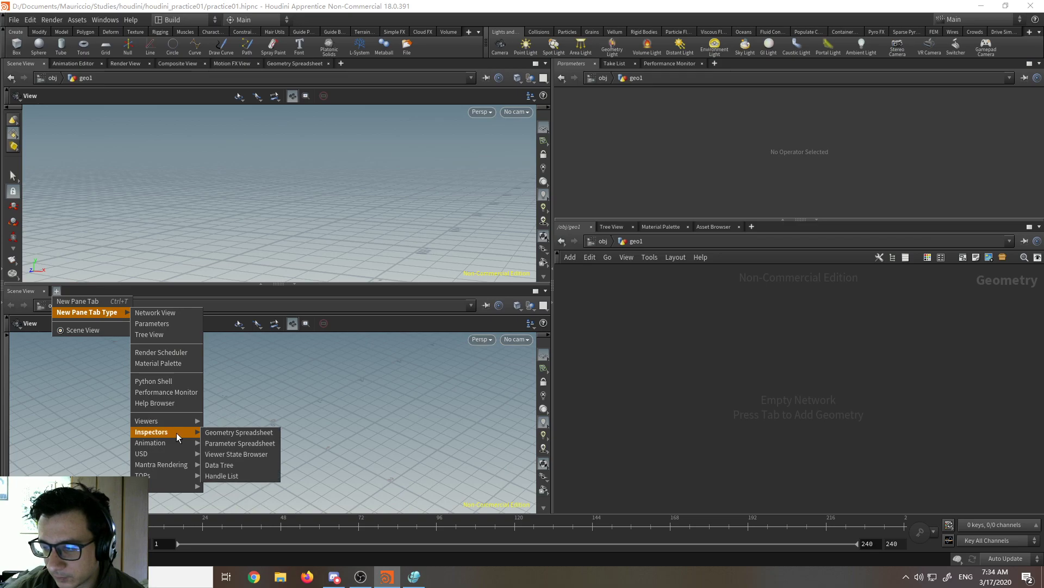
{"action": "left_click", "coordinate": [219, 432]}
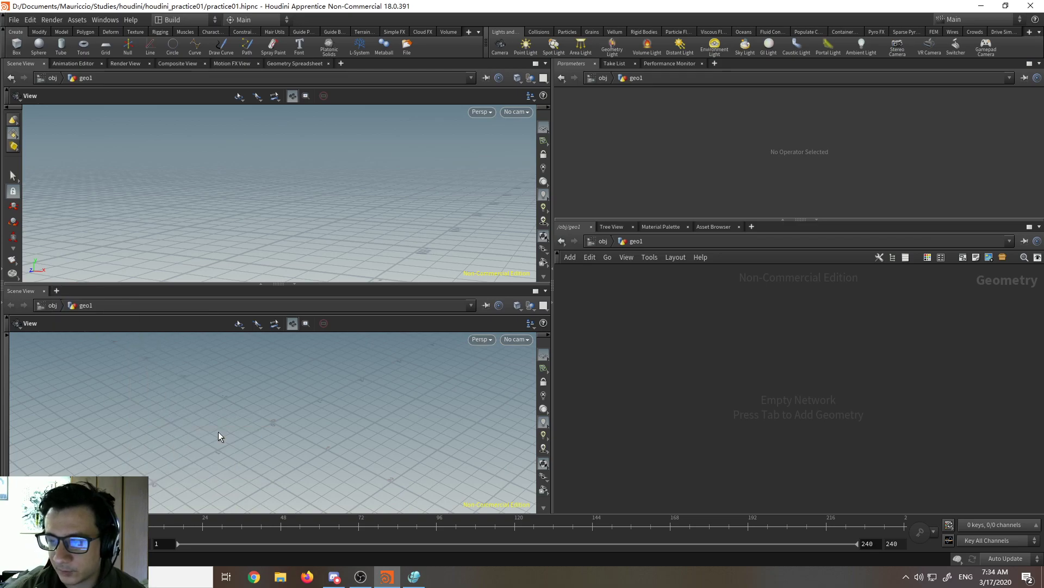
{"action": "left_click", "coordinate": [44, 289]}
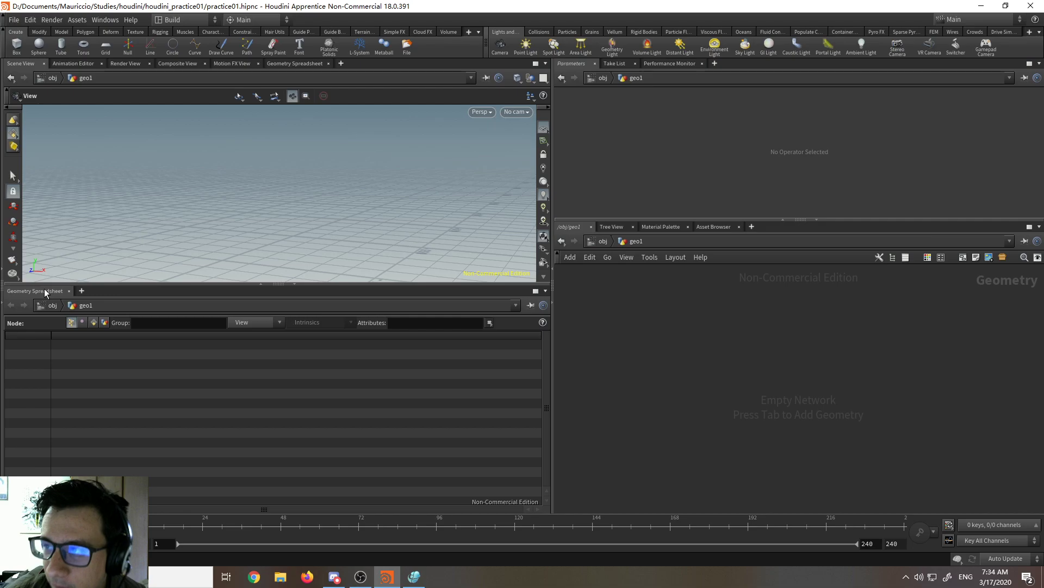
{"action": "left_click_drag", "start_coordinate": [143, 285], "coordinate": [143, 367]}
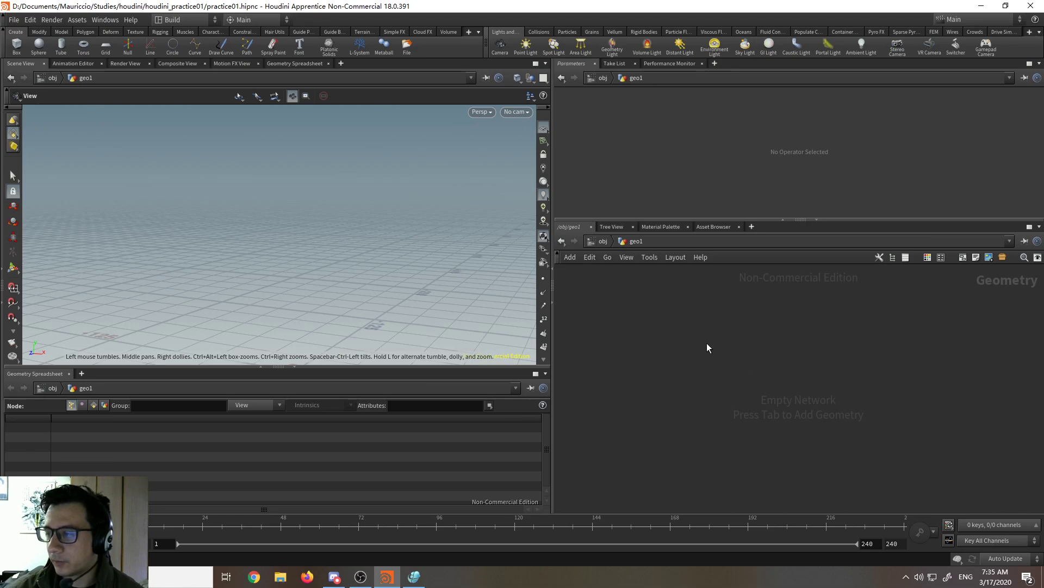
Step: Add a Grid node to the empty geo1 network
{"action": "key", "text": "Tab"}
{"action": "type", "text": "box"}
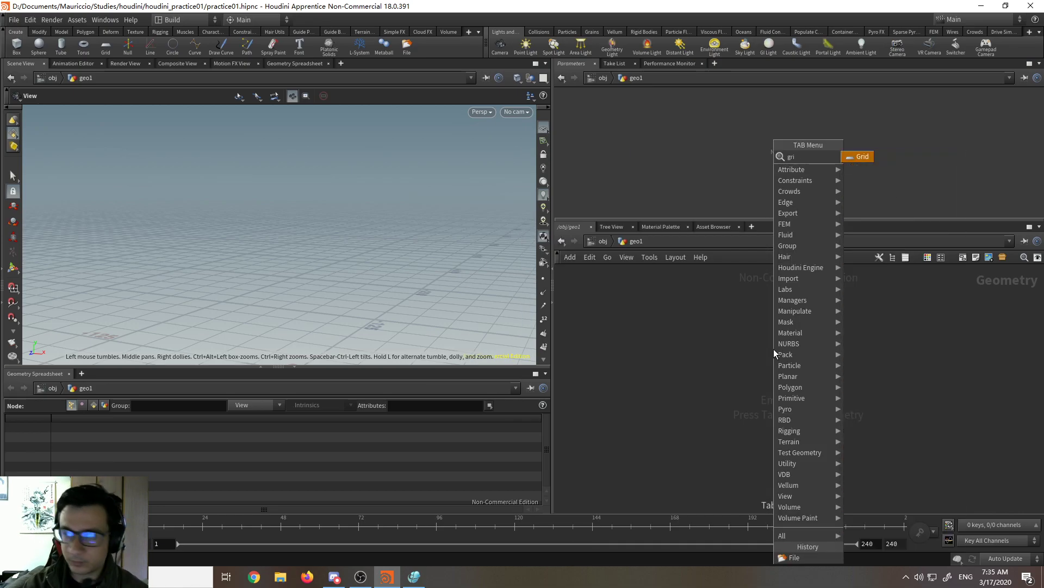
{"action": "key", "text": "Return"}
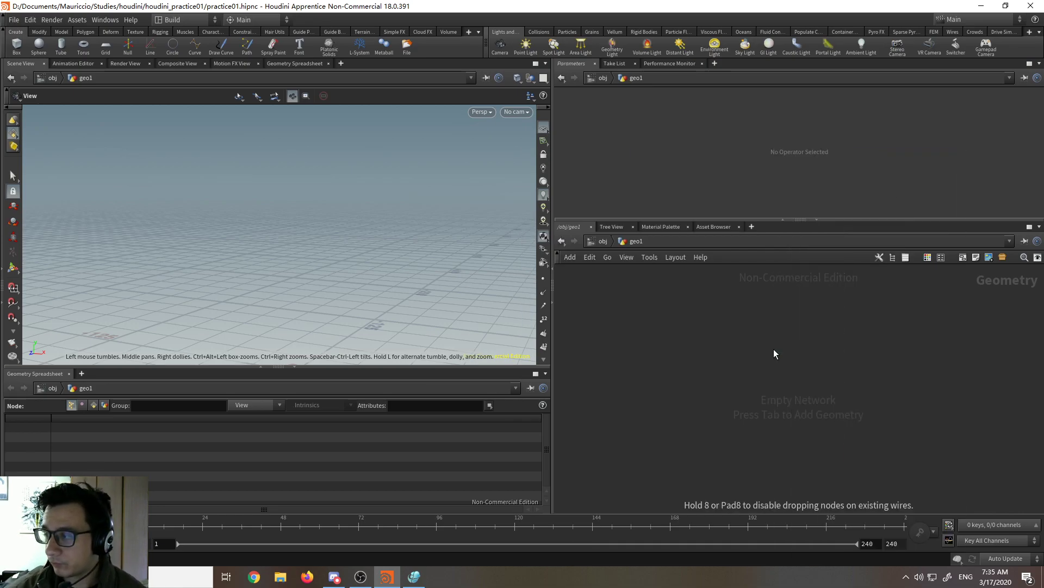
{"action": "left_click", "coordinate": [775, 353]}
Step: Turn on the display of the grid's points in the scene view
{"action": "left_click_drag", "start_coordinate": [303, 263], "coordinate": [326, 178]}
{"action": "right_click_drag", "start_coordinate": [349, 253], "coordinate": [312, 250]}
{"action": "middle_click_drag", "start_coordinate": [313, 249], "coordinate": [317, 291]}
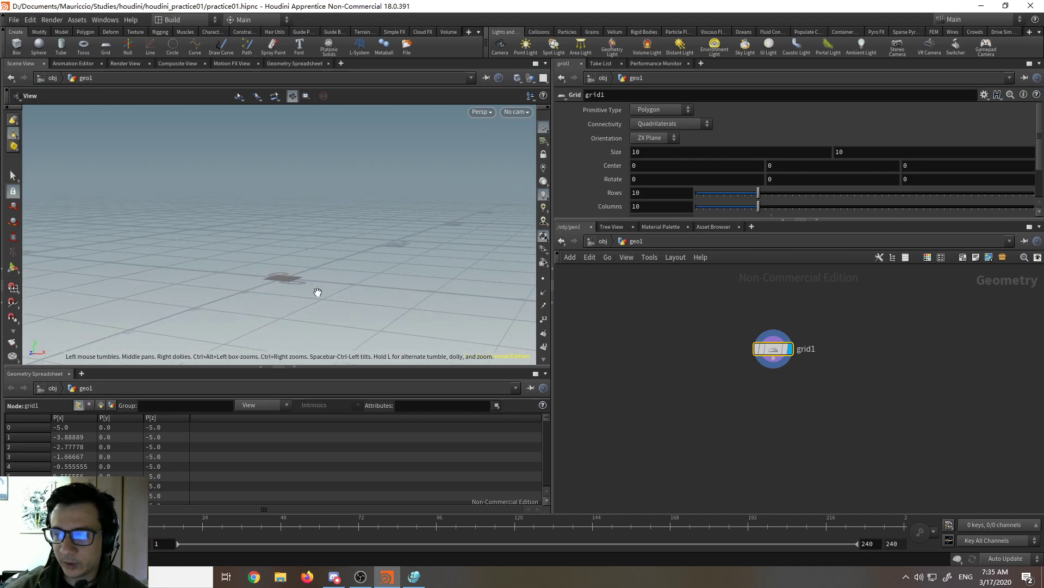
{"action": "key", "text": "f"}
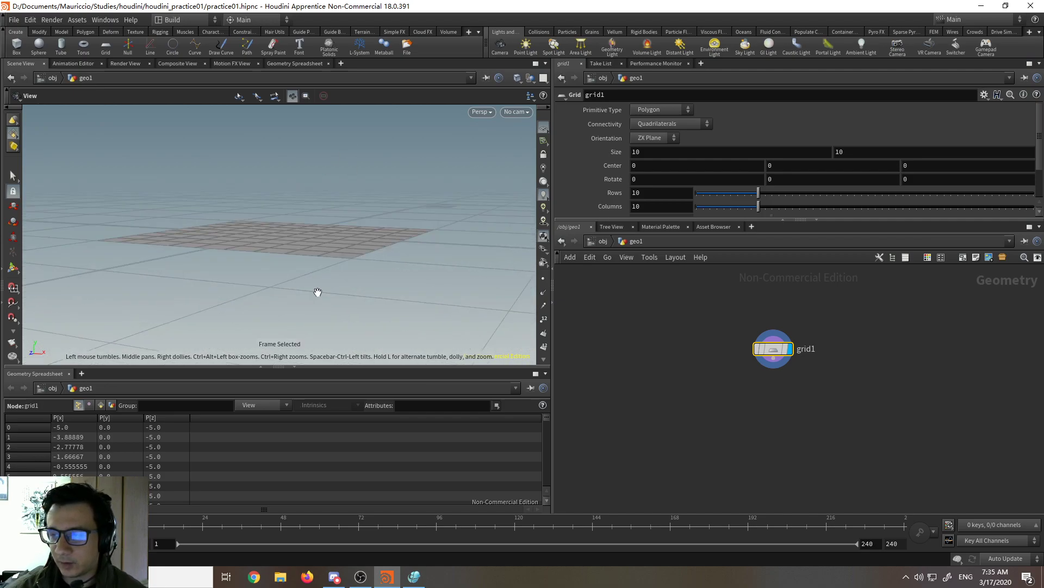
{"action": "left_click_drag", "start_coordinate": [233, 268], "coordinate": [346, 319]}
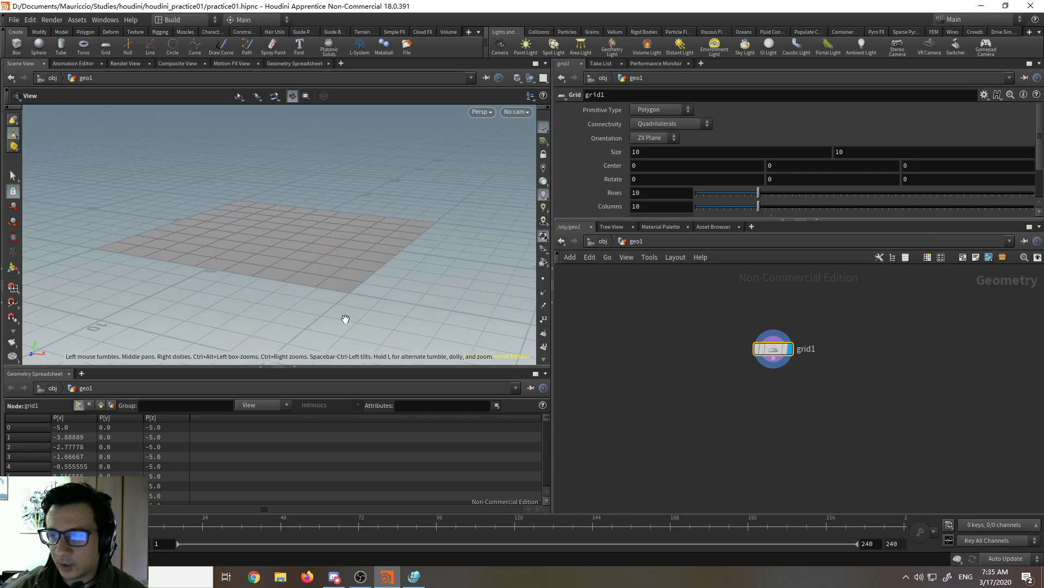
{"action": "key", "text": "g"}
{"action": "right_click_drag", "start_coordinate": [366, 324], "coordinate": [315, 238]}
{"action": "middle_click_drag", "start_coordinate": [315, 238], "coordinate": [312, 257]}
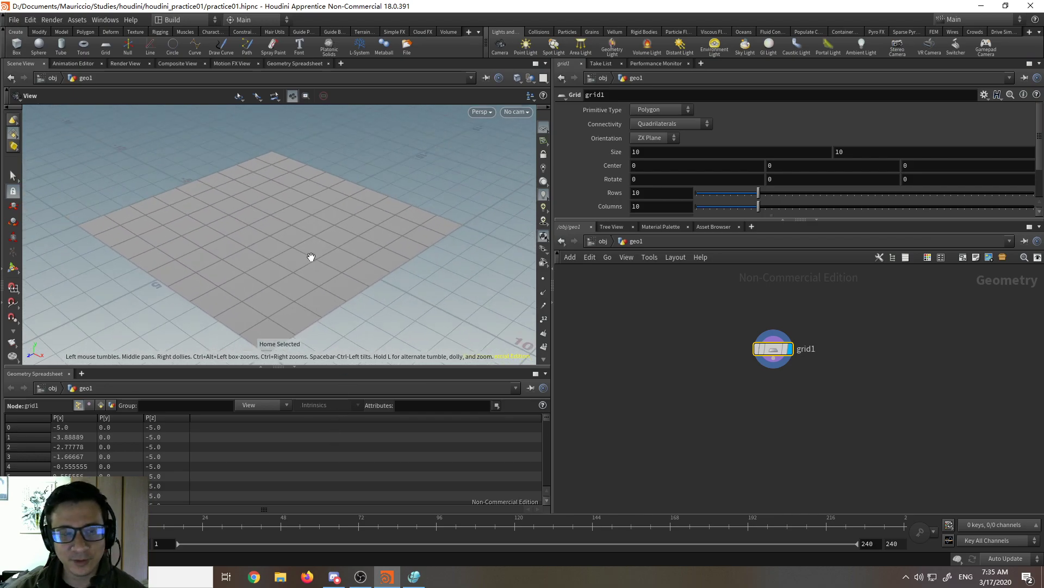
{"action": "left_click_drag", "start_coordinate": [375, 231], "coordinate": [415, 271]}
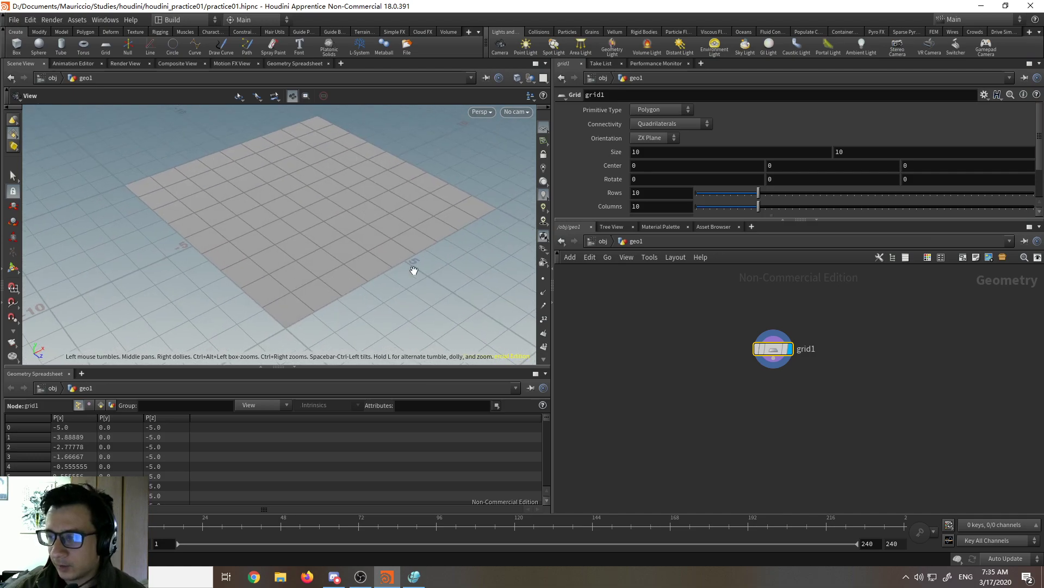
{"action": "left_click", "coordinate": [544, 281]}
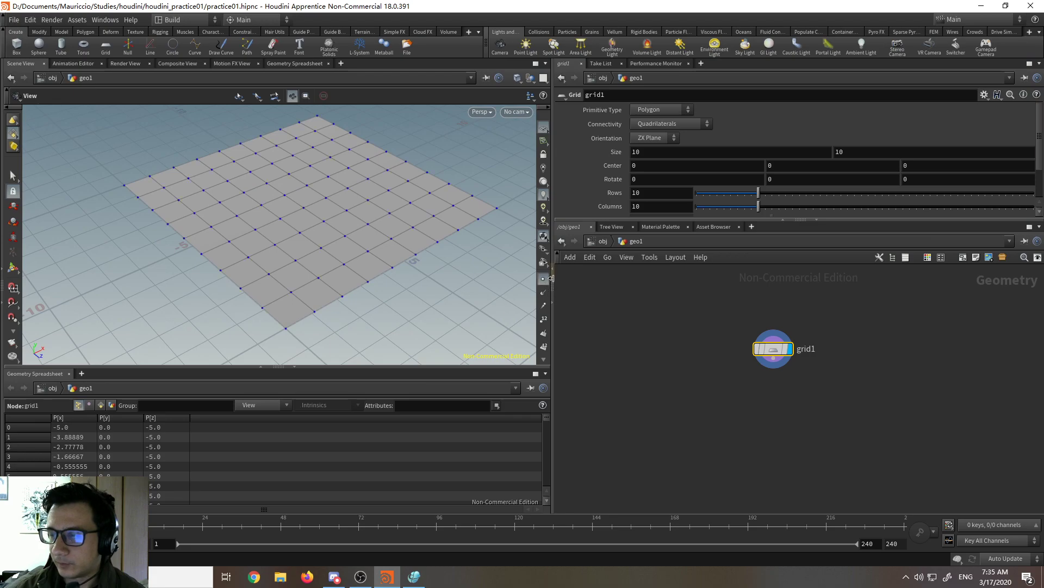
Step: Enlarge the scene view by widening its pane and lowering its border with the Geometry Spreadsheet
{"action": "left_click_drag", "start_coordinate": [550, 256], "coordinate": [594, 256]}
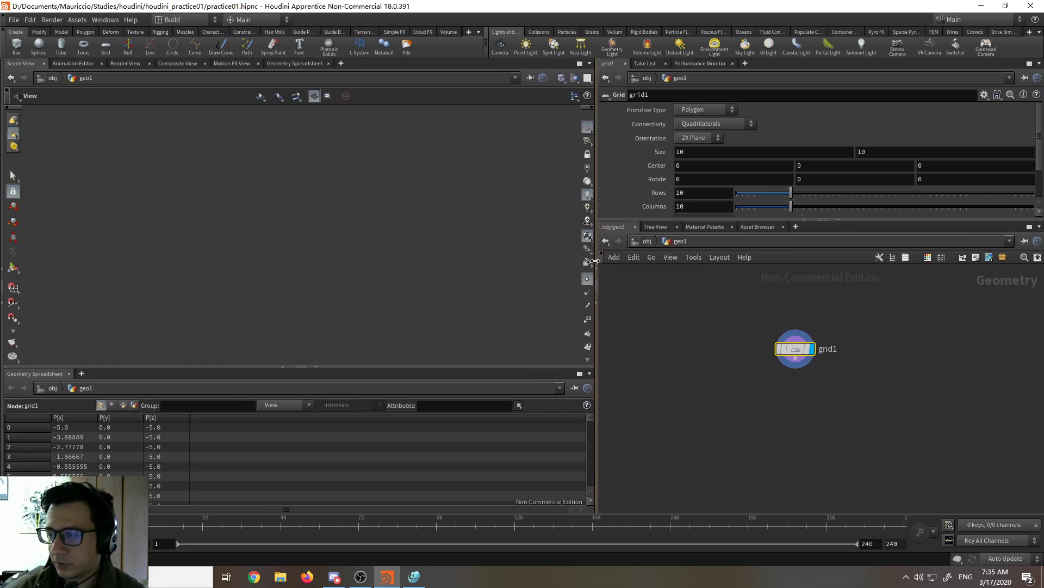
{"action": "scroll", "coordinate": [415, 259], "scroll_direction": "up", "scroll_amount": 3}
{"action": "scroll", "coordinate": [405, 174], "scroll_direction": "down", "scroll_amount": 5}
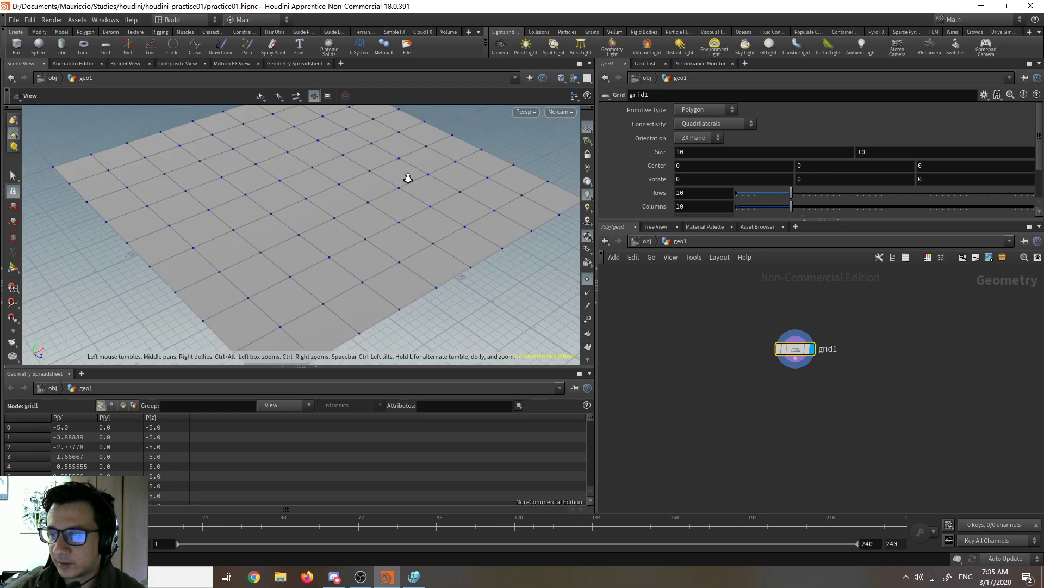
{"action": "left_click_drag", "start_coordinate": [339, 365], "coordinate": [340, 382]}
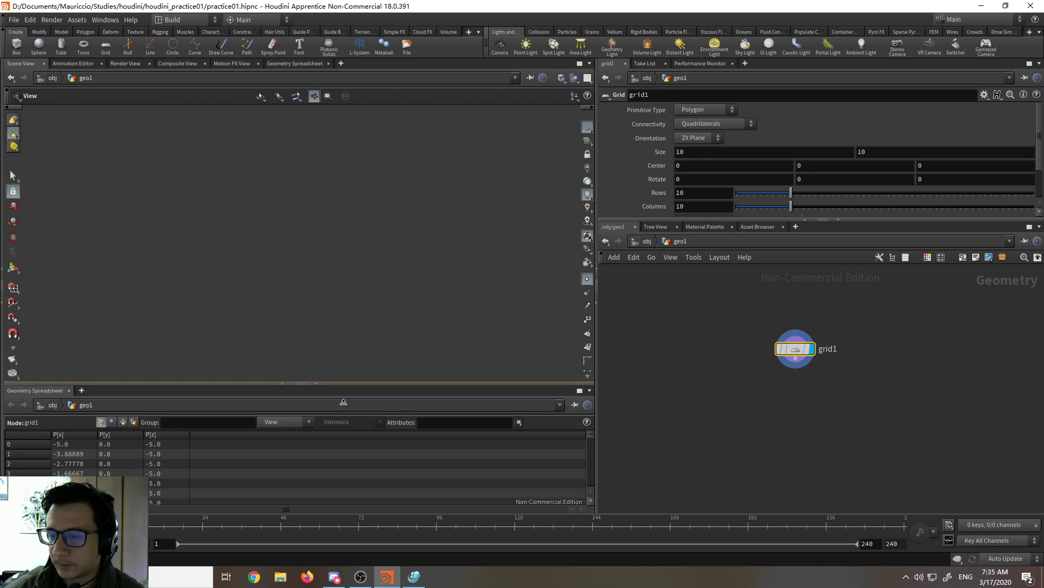
Step: Turn on the display of the grid's point numbers in the scene view
{"action": "left_click_drag", "start_coordinate": [362, 292], "coordinate": [380, 303]}
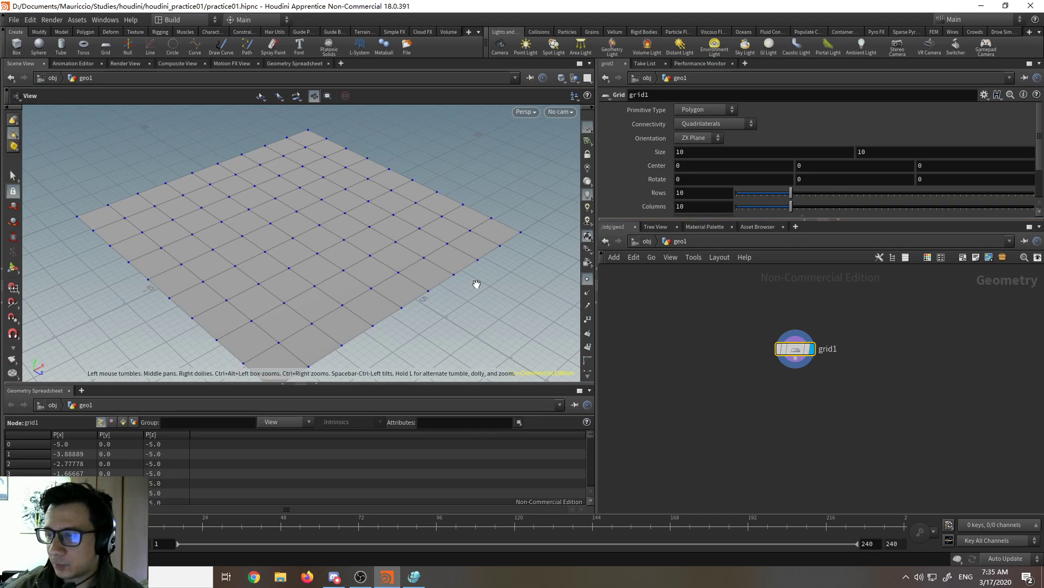
{"action": "left_click", "coordinate": [588, 321]}
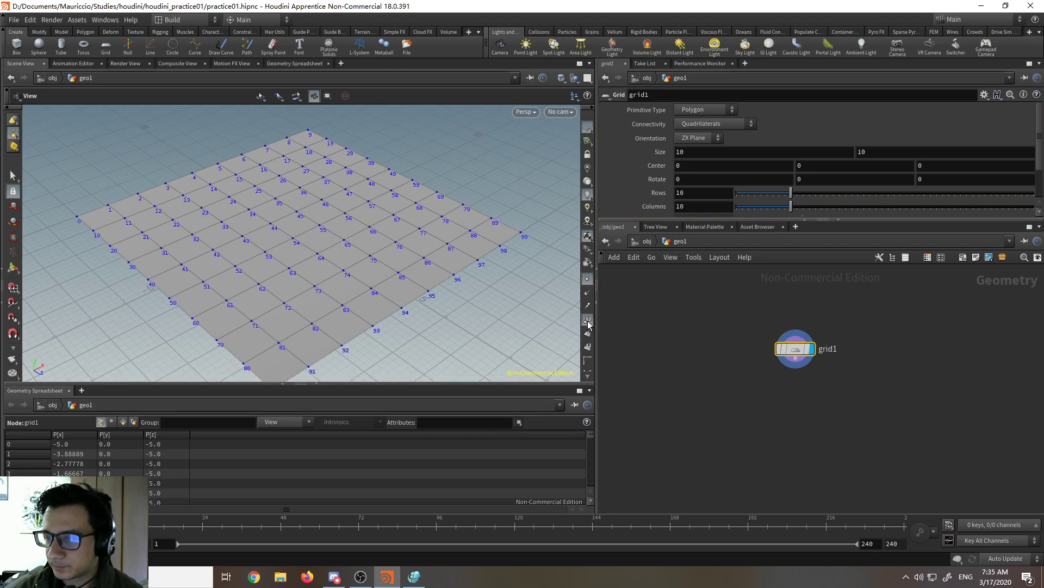
{"action": "middle_click_drag", "start_coordinate": [330, 268], "coordinate": [347, 253]}
{"action": "left_click_drag", "start_coordinate": [347, 253], "coordinate": [341, 292]}
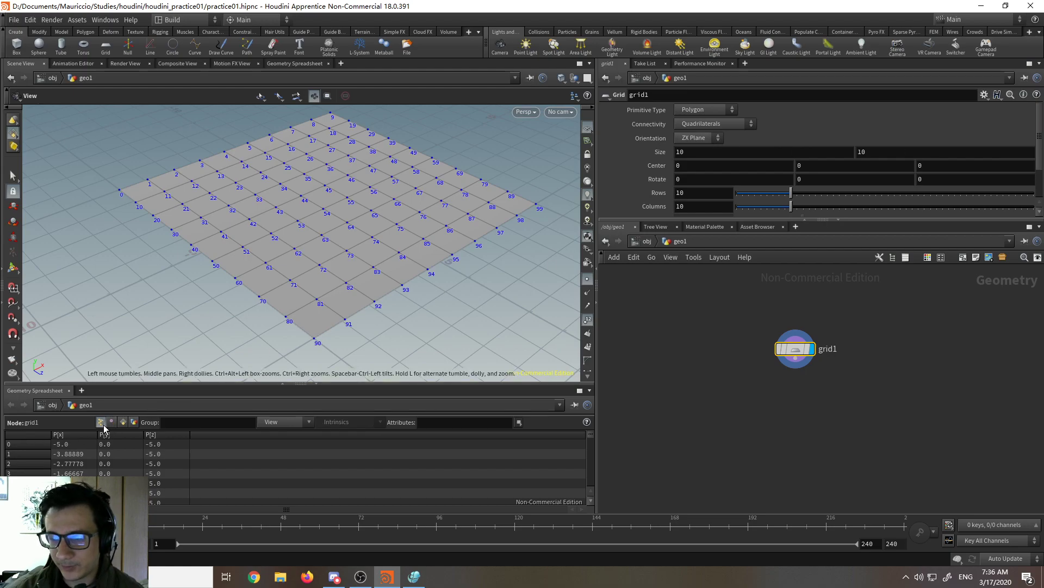
Step: Compare the grid's numbered points with the spreadsheet rows, sorting the rows by point number in descending and back in ascending order
{"action": "left_click", "coordinate": [39, 433]}
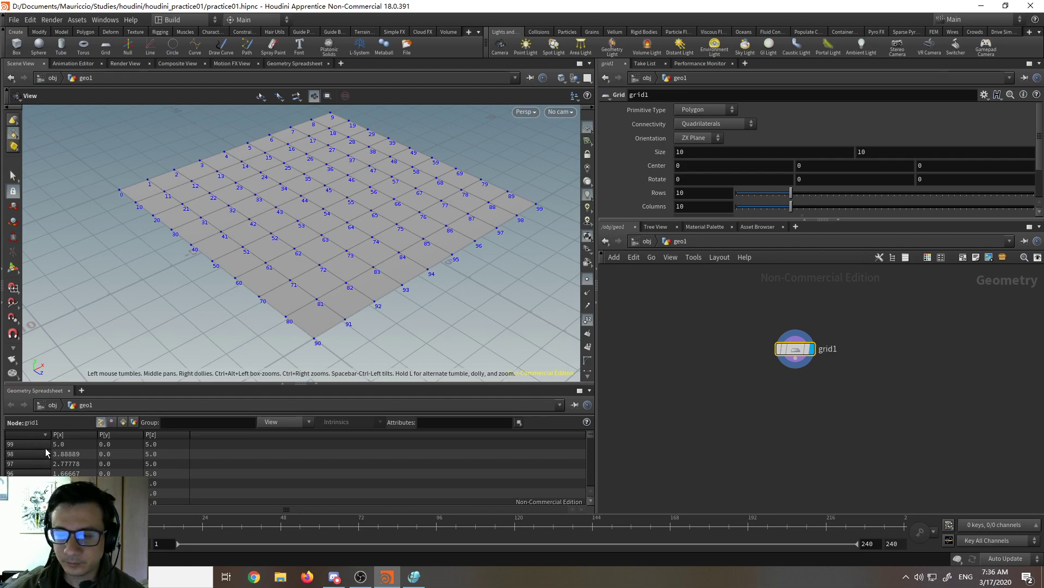
{"action": "left_click", "coordinate": [33, 433]}
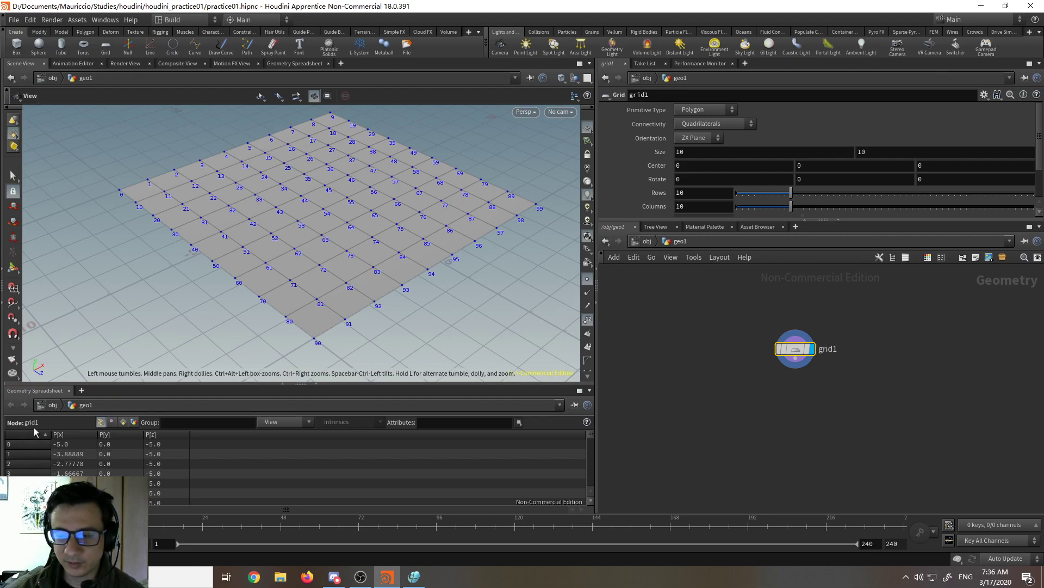
{"action": "mouse_move", "coordinate": [478, 295]}
{"action": "right_mouse_down"}
{"action": "mouse_move", "coordinate": [476, 320]}
{"action": "mouse_move", "coordinate": [483, 210]}
{"action": "mouse_move", "coordinate": [463, 332]}
{"action": "mouse_move", "coordinate": [482, 296]}
{"action": "mouse_move", "coordinate": [485, 343]}
{"action": "mouse_move", "coordinate": [485, 226]}
{"action": "mouse_move", "coordinate": [486, 302]}
{"action": "right_mouse_up"}
{"action": "middle_click_drag", "start_coordinate": [487, 301], "coordinate": [474, 305]}
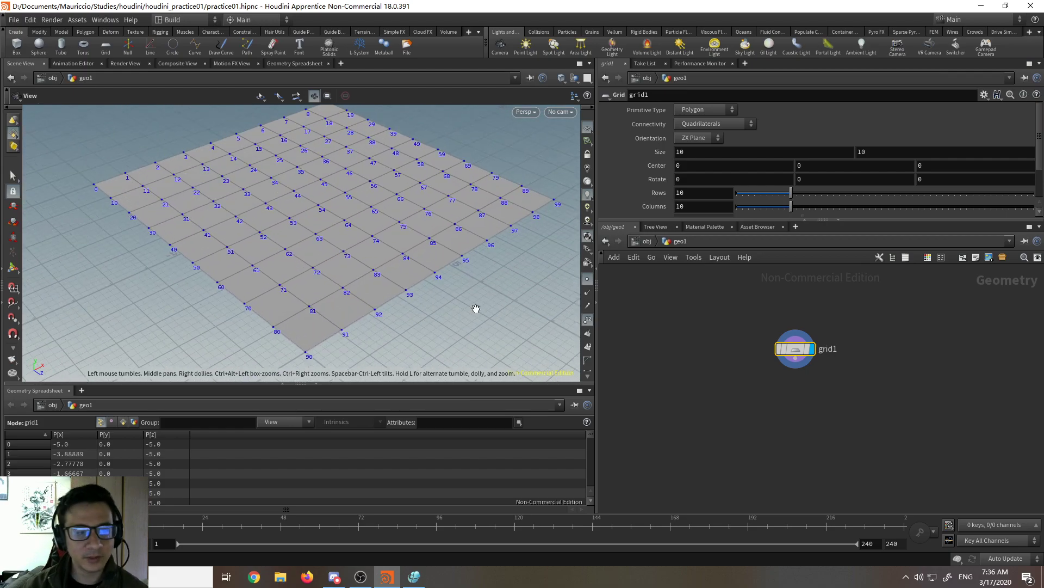
{"action": "right_click_drag", "start_coordinate": [467, 296], "coordinate": [476, 268]}
{"action": "middle_click_drag", "start_coordinate": [476, 267], "coordinate": [478, 283]}
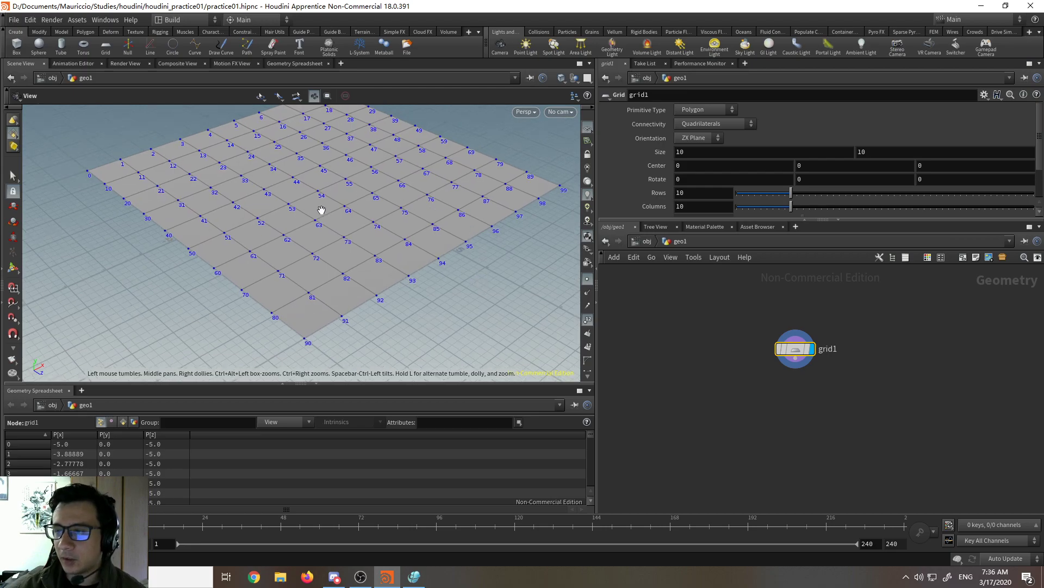
{"action": "middle_click_drag", "start_coordinate": [321, 212], "coordinate": [322, 231]}
{"action": "left_click_drag", "start_coordinate": [290, 192], "coordinate": [336, 223]}
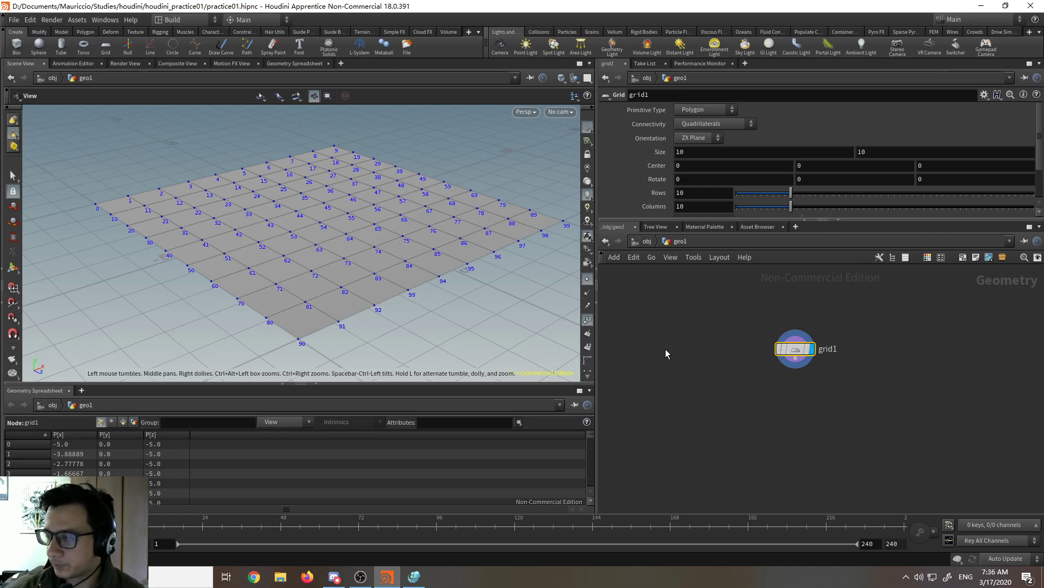
Step: Add a Box node beside the grid node and display it in the scene view
{"action": "left_click", "coordinate": [647, 368]}
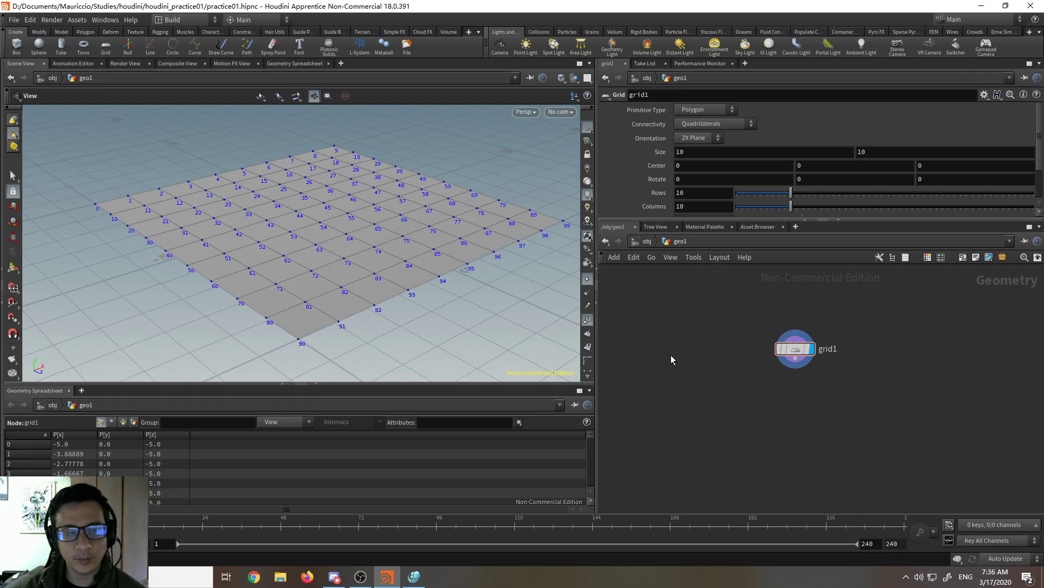
{"action": "key", "text": "Tab"}
{"action": "type", "text": "bo"}
{"action": "key", "text": "Return"}
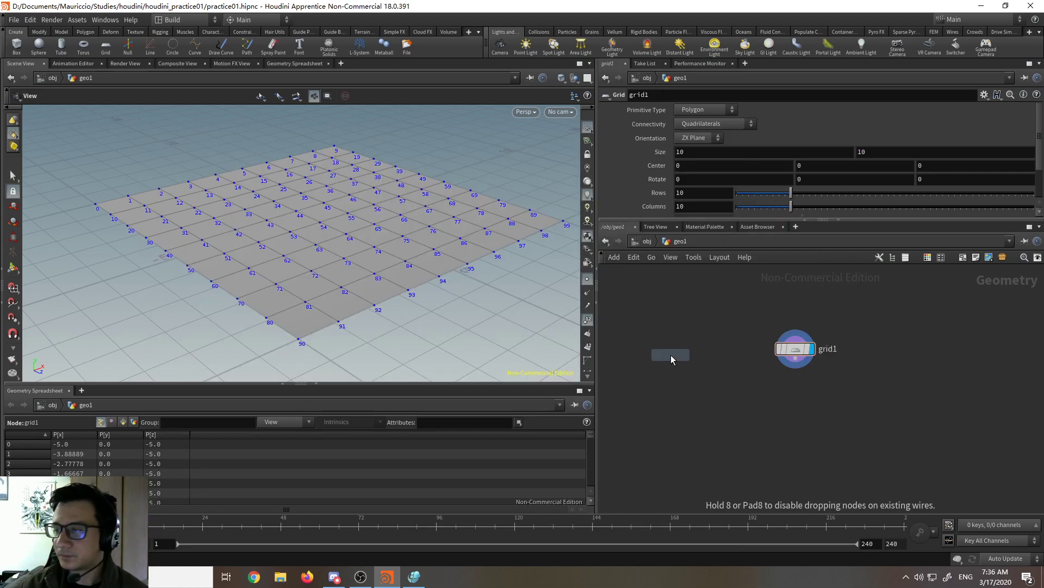
{"action": "left_click", "coordinate": [658, 345]}
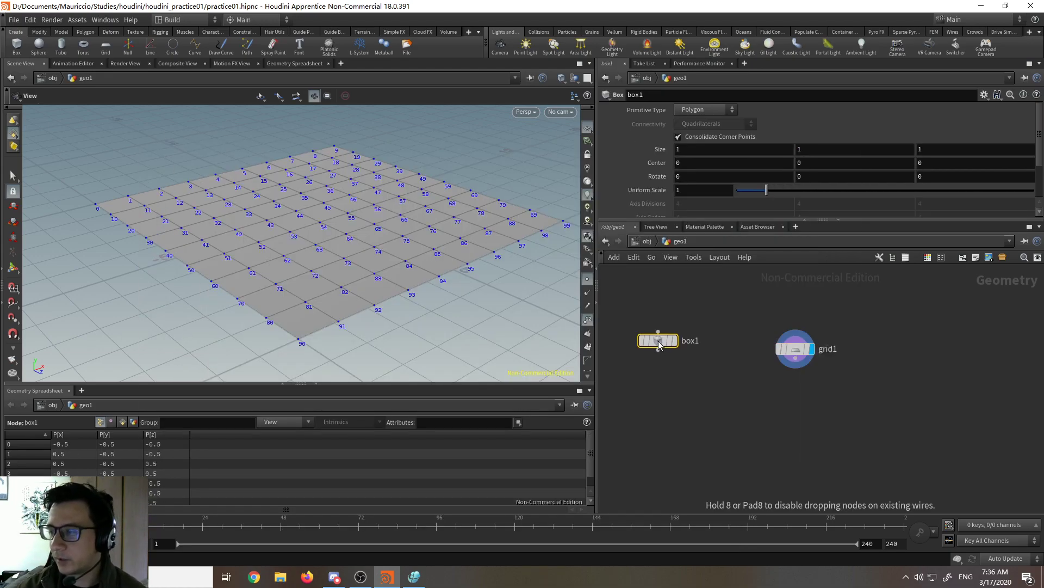
{"action": "key", "text": "r"}
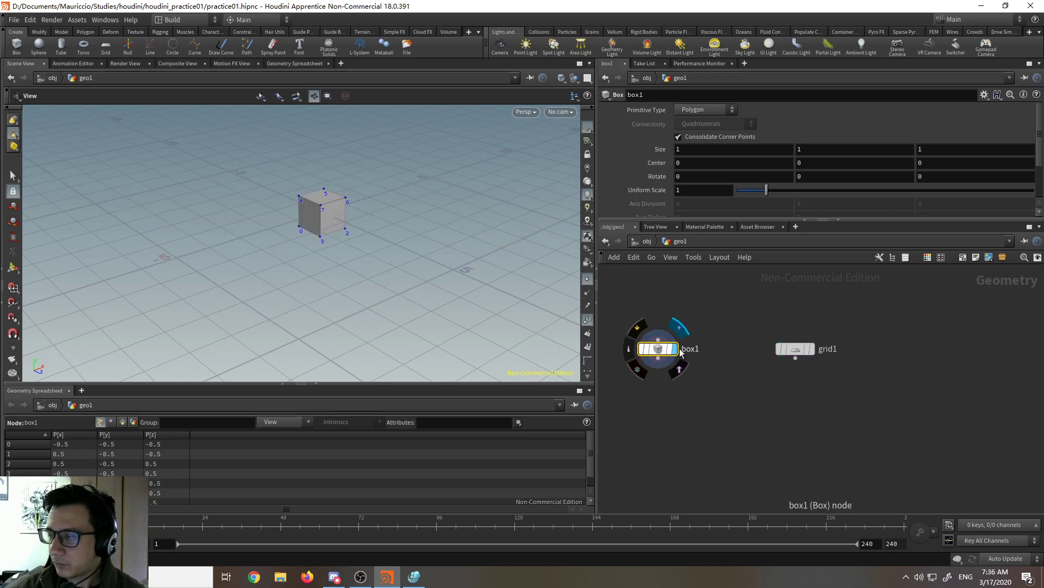
Step: Hide the points and point numbers in the scene view and widen the network and parameter panes
{"action": "left_click", "coordinate": [589, 334]}
{"action": "left_click_drag", "start_coordinate": [600, 349], "coordinate": [544, 349]}
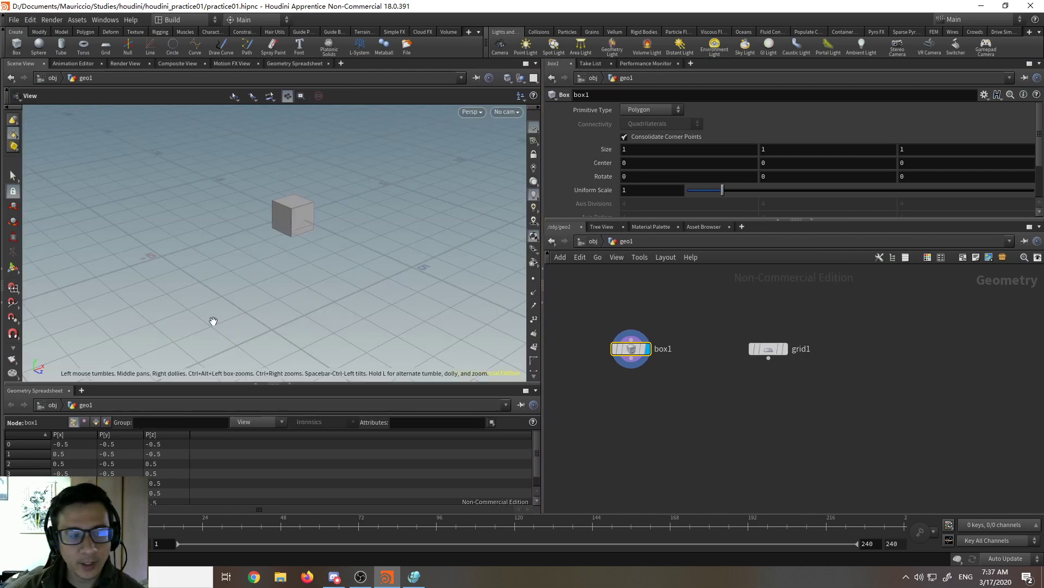
{"action": "right_click_drag", "start_coordinate": [287, 230], "coordinate": [268, 124]}
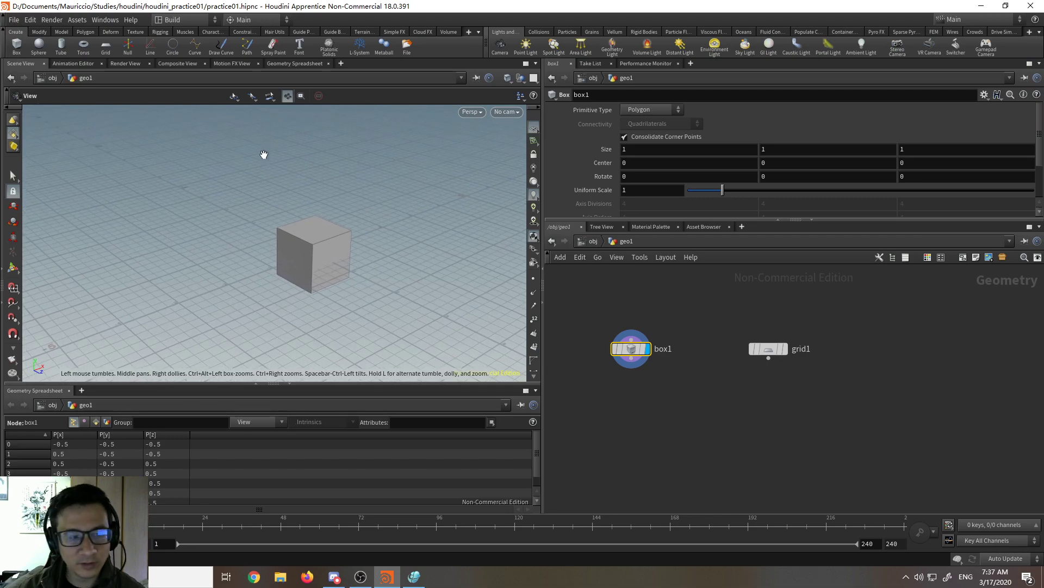
Step: Set the display flag on the grid node and the template flag on the box node, shifting both nodes slightly
{"action": "mouse_move", "coordinate": [631, 352]}
{"action": "left_mouse_down"}
{"action": "mouse_move", "coordinate": [661, 354]}
{"action": "mouse_move", "coordinate": [600, 355]}
{"action": "mouse_move", "coordinate": [652, 355]}
{"action": "mouse_move", "coordinate": [622, 354]}
{"action": "left_mouse_up"}
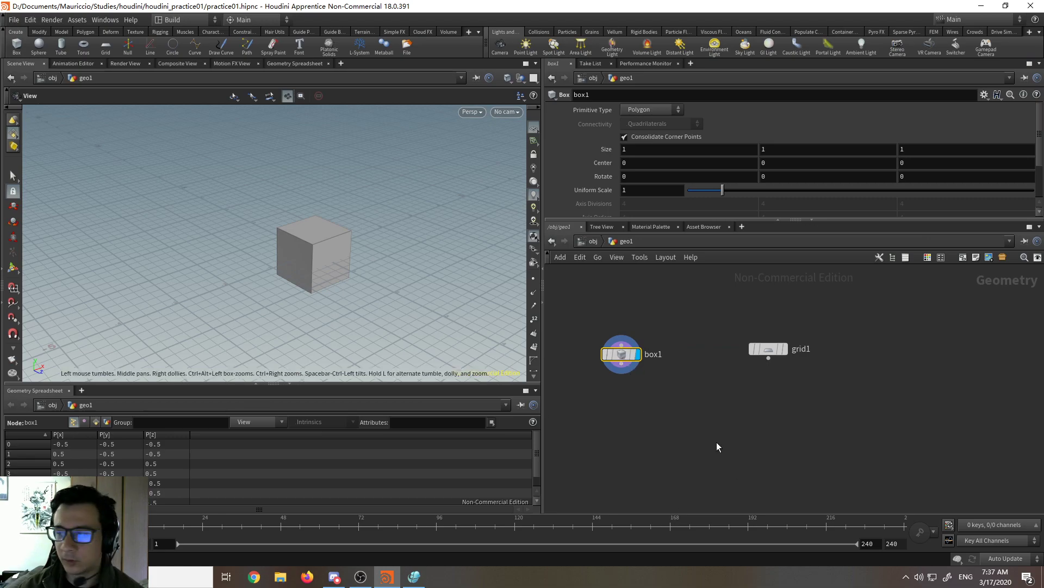
{"action": "left_click_drag", "start_coordinate": [769, 350], "coordinate": [762, 361]}
{"action": "left_click", "coordinate": [776, 359]}
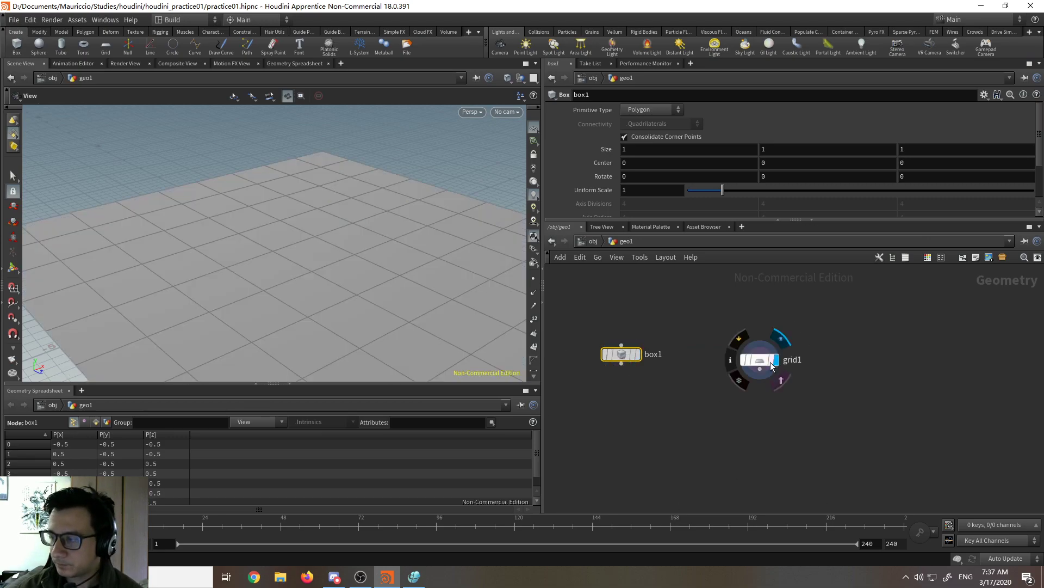
{"action": "left_click", "coordinate": [634, 357]}
{"action": "right_click_drag", "start_coordinate": [298, 247], "coordinate": [357, 478]}
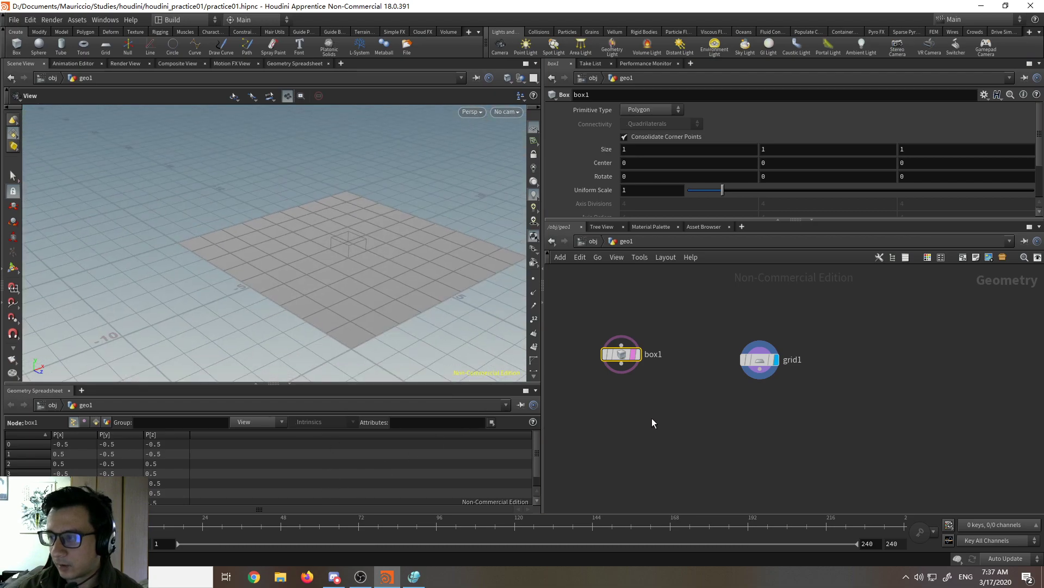
Step: Reduce the box's Uniform Scale to 0.58
{"action": "middle_click_drag", "start_coordinate": [652, 417], "coordinate": [606, 390]}
{"action": "left_click_drag", "start_coordinate": [722, 189], "coordinate": [706, 191]}
{"action": "middle_click_drag", "start_coordinate": [608, 409], "coordinate": [644, 390]}
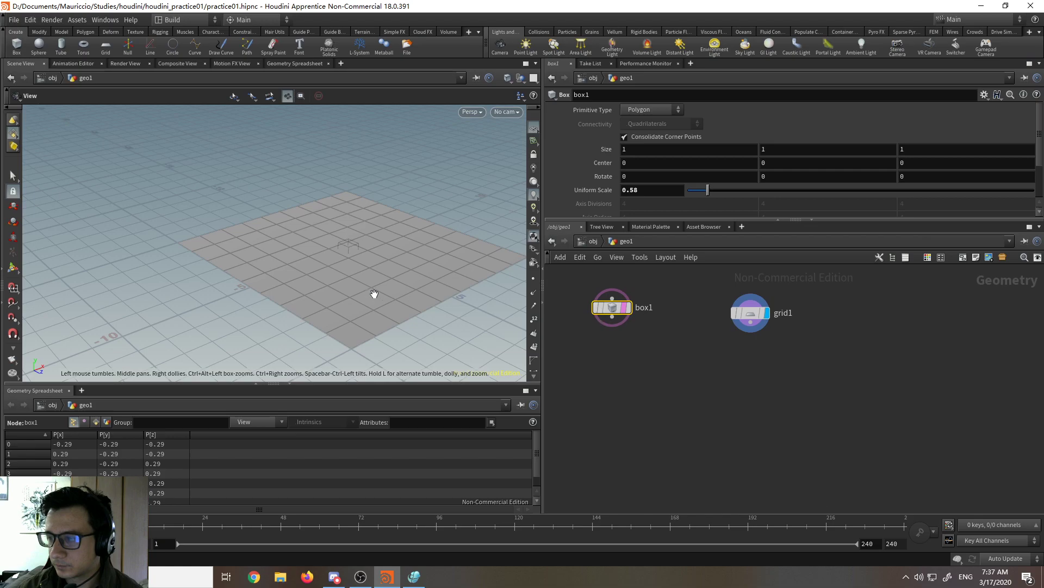
{"action": "scroll", "coordinate": [370, 299], "scroll_direction": "up", "scroll_amount": 5}
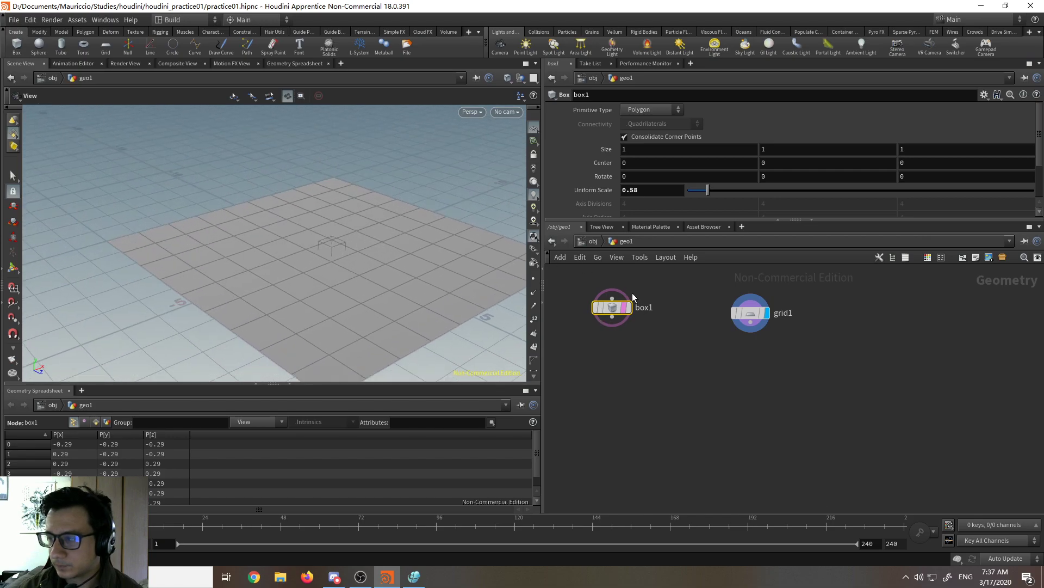
Step: Reposition the grid node in the network so it sits level with the box node
{"action": "mouse_move", "coordinate": [626, 309]}
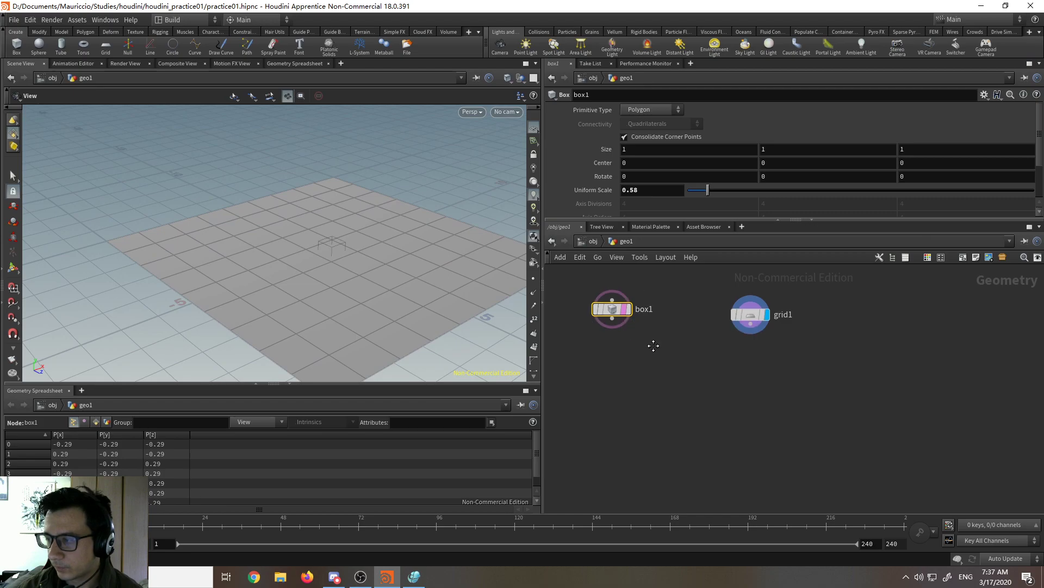
{"action": "left_click", "coordinate": [748, 315]}
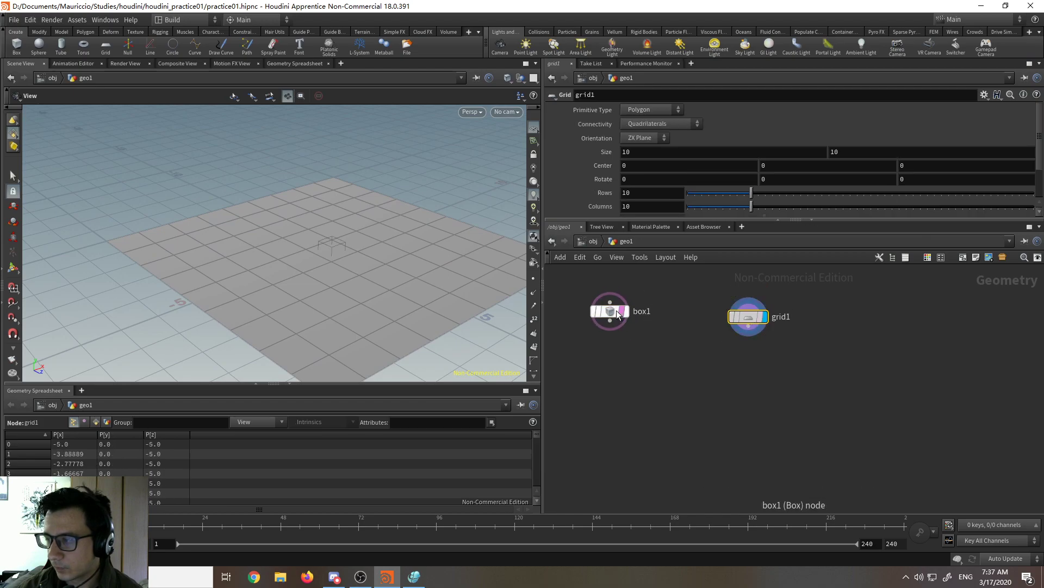
{"action": "mouse_move", "coordinate": [616, 313]}
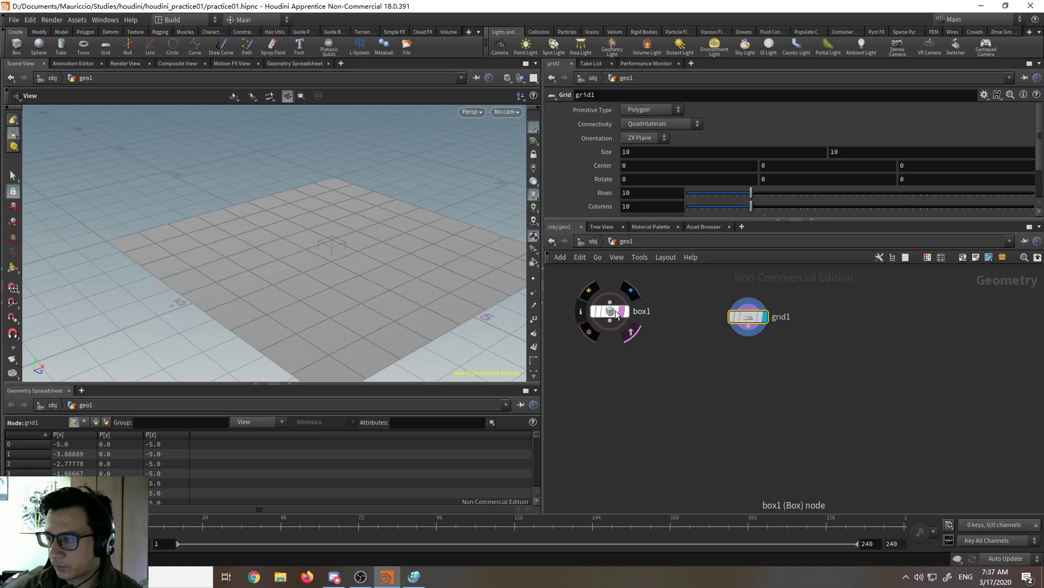
{"action": "left_click_drag", "start_coordinate": [767, 318], "coordinate": [736, 349]}
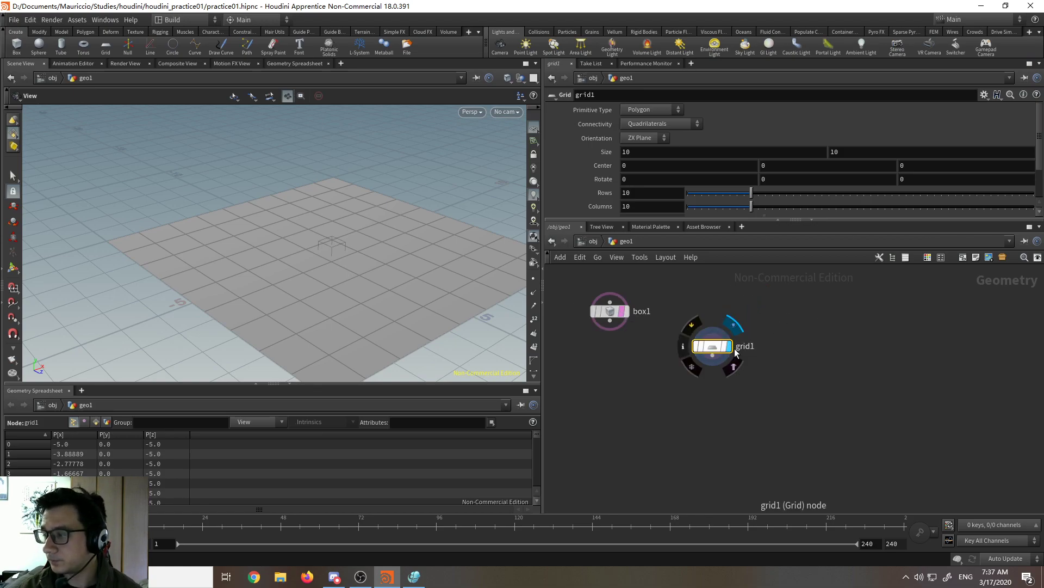
{"action": "mouse_move", "coordinate": [624, 316]}
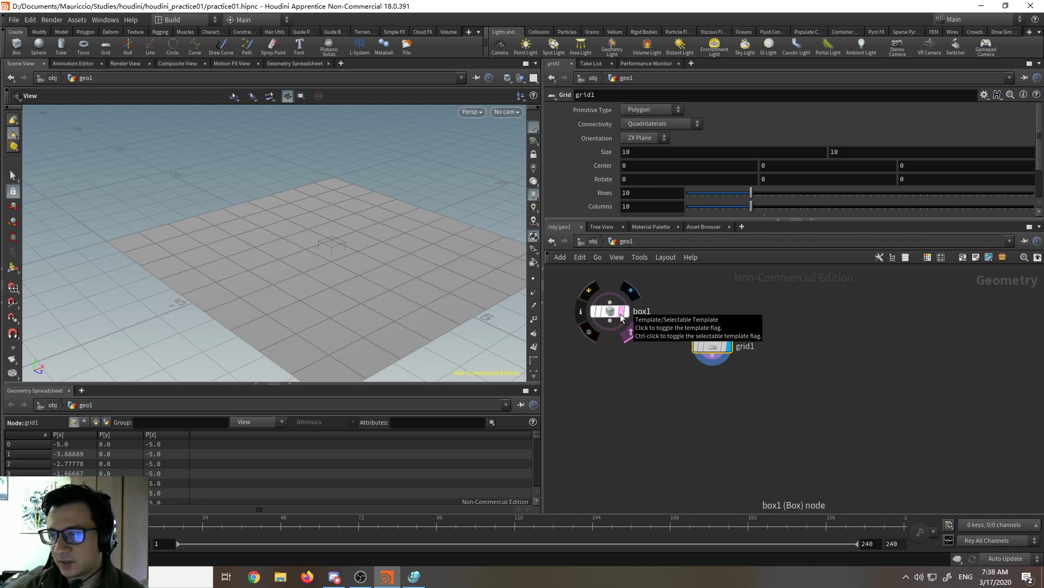
{"action": "left_click", "coordinate": [609, 309]}
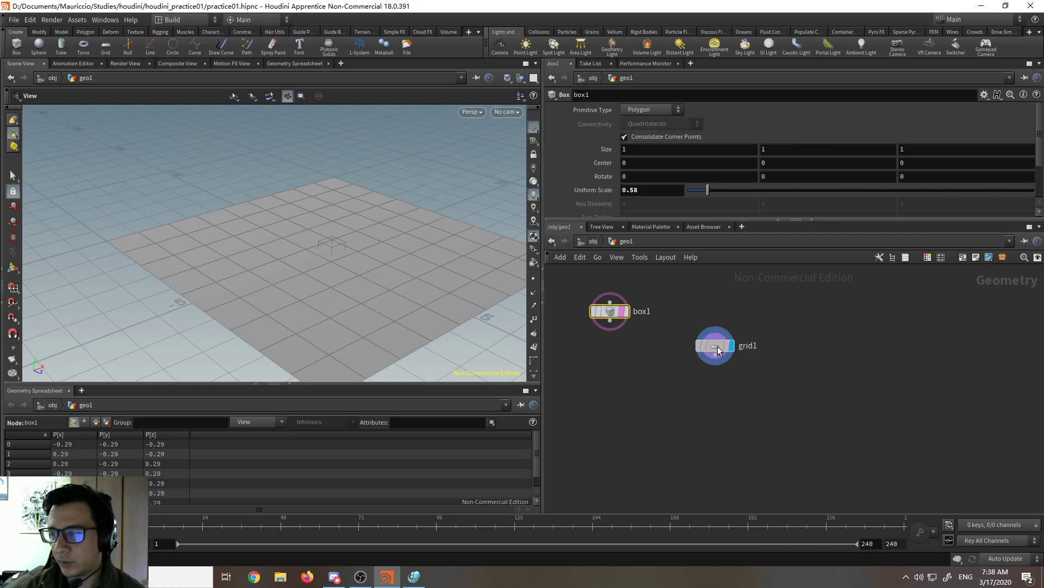
{"action": "left_click_drag", "start_coordinate": [716, 351], "coordinate": [759, 312]}
Step: Switch the box node to a selectable template so it is drawn shaded together with the grid
{"action": "right_click_drag", "start_coordinate": [370, 269], "coordinate": [368, 284]}
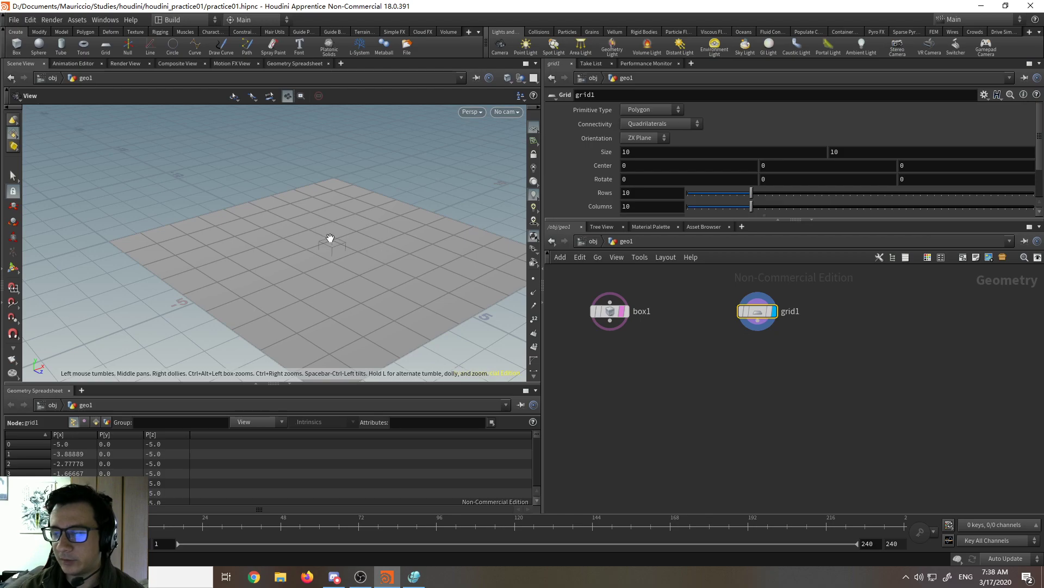
{"action": "left_click_drag", "start_coordinate": [332, 237], "coordinate": [496, 284]}
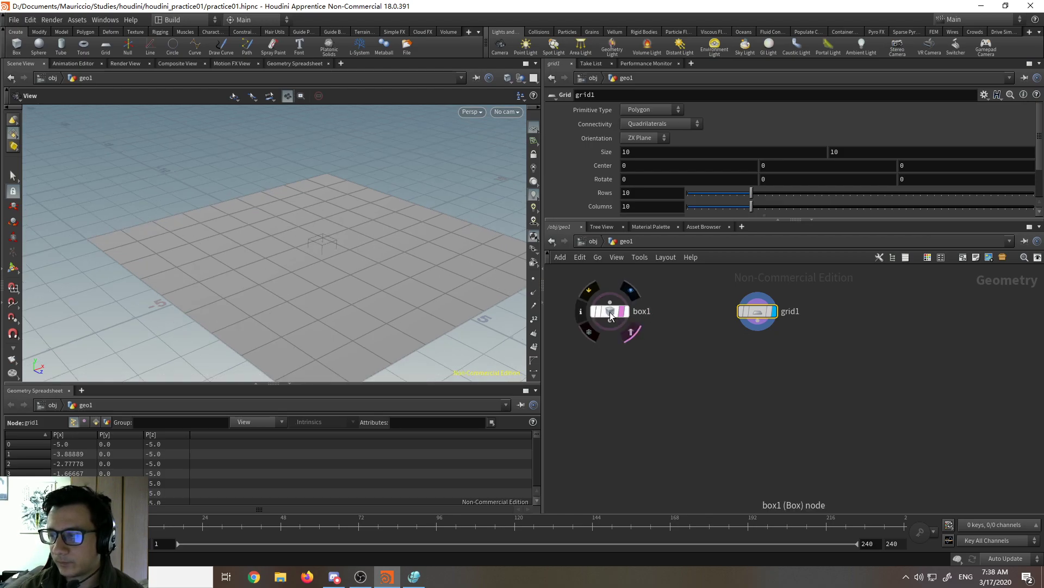
{"action": "left_click", "coordinate": [610, 312]}
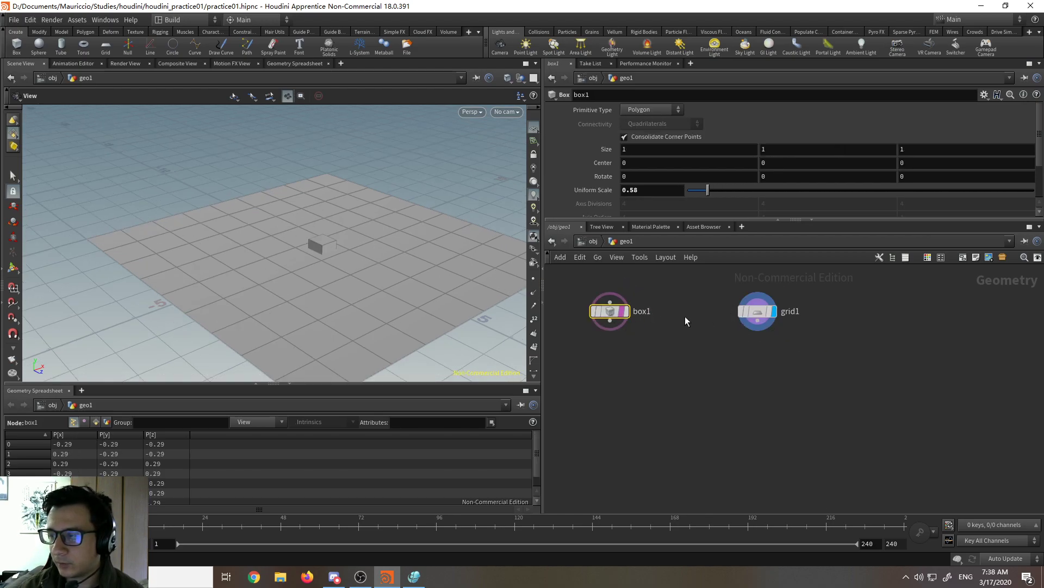
{"action": "mouse_move", "coordinate": [623, 315]}
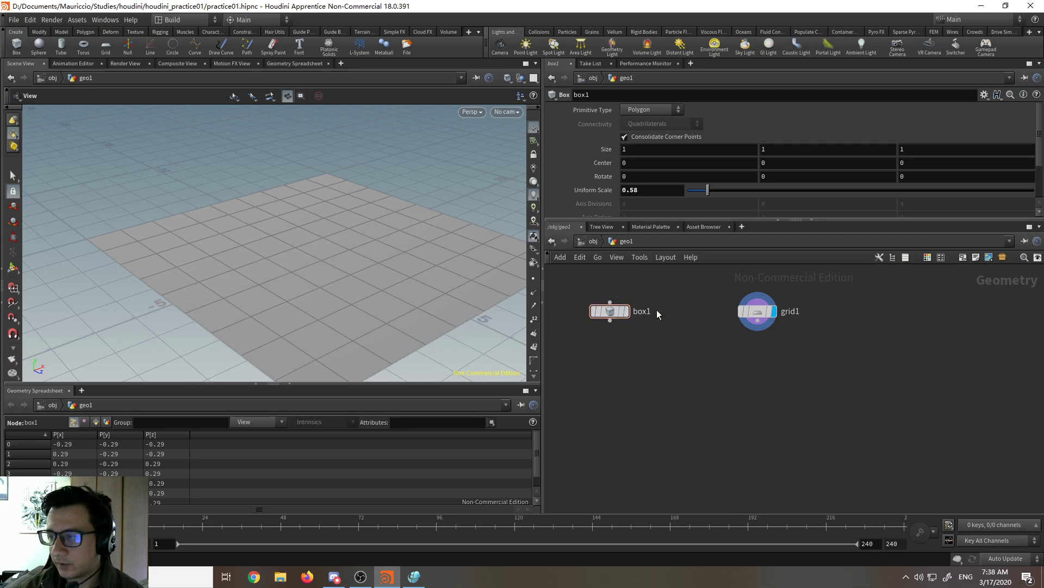
{"action": "left_click", "coordinate": [624, 311]}
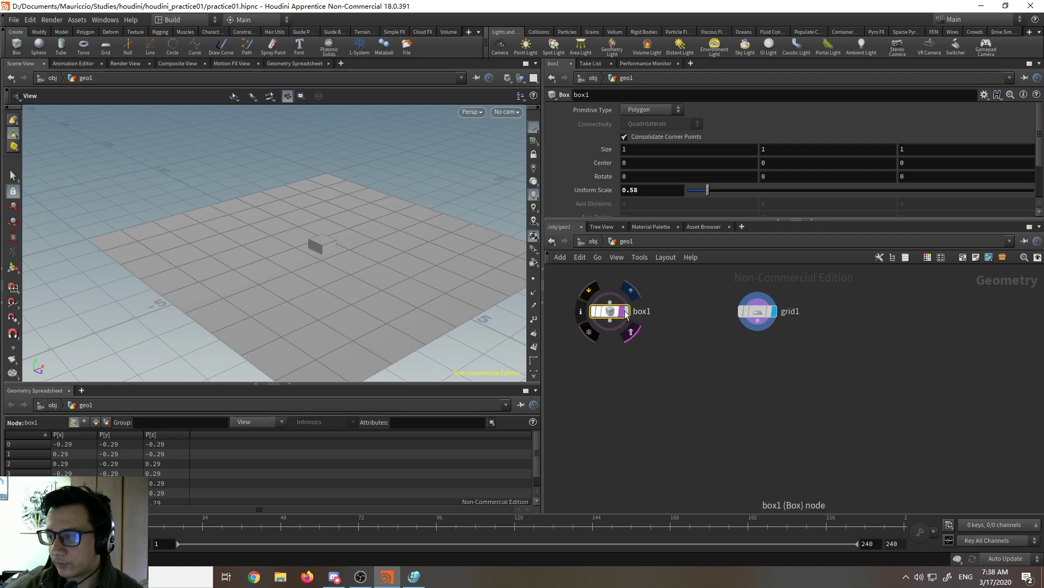
{"action": "middle_click_drag", "start_coordinate": [346, 297], "coordinate": [339, 306]}
{"action": "right_click_drag", "start_coordinate": [353, 172], "coordinate": [348, 238]}
{"action": "left_click_drag", "start_coordinate": [348, 238], "coordinate": [414, 234]}
Step: Add a Sphere node below the box and grid nodes and set its Center X to 1.6
{"action": "key", "text": "Tab"}
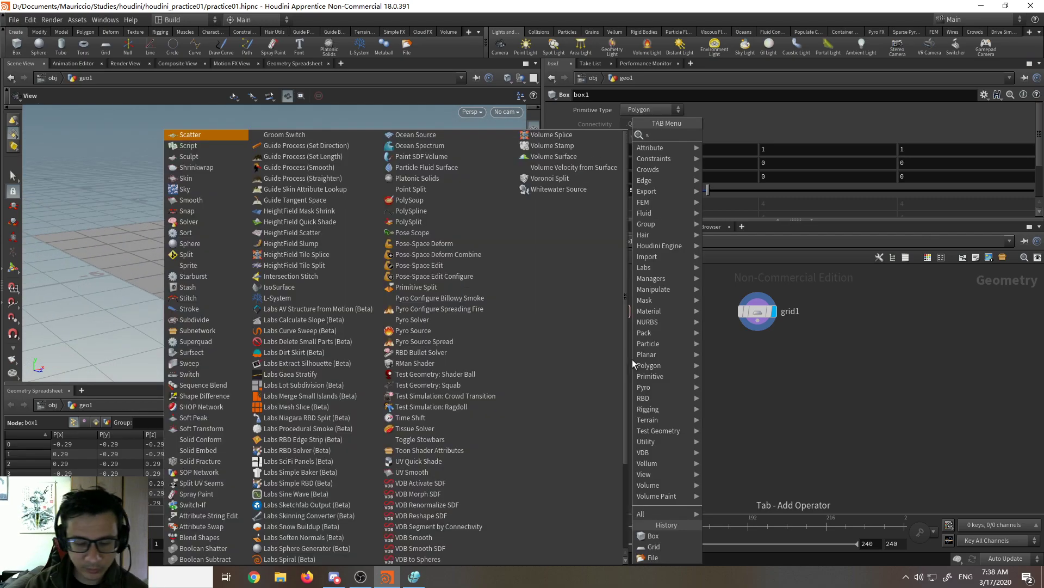
{"action": "type", "text": "scatter"}
{"action": "key", "text": "Return"}
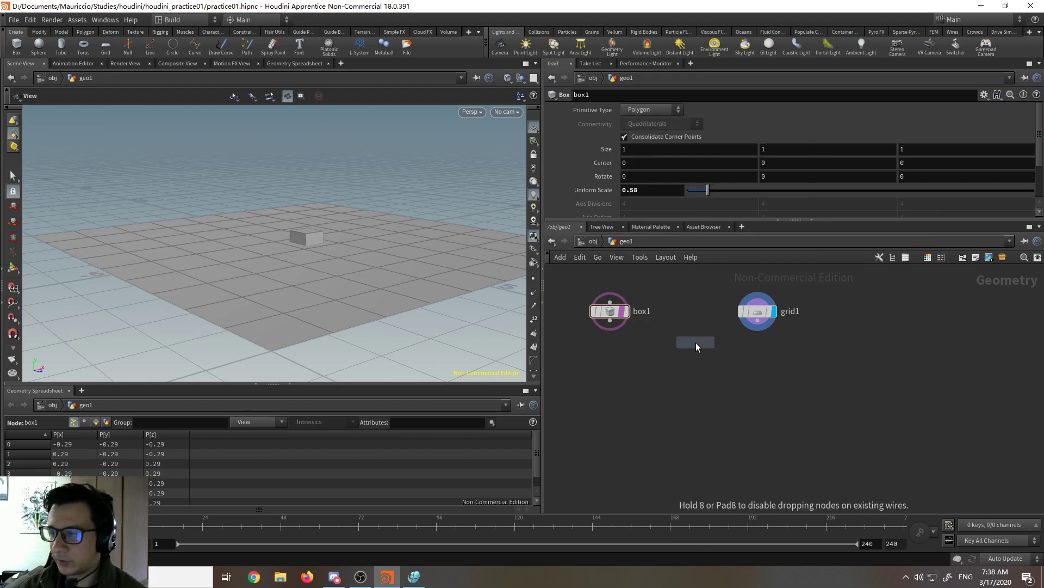
{"action": "left_click", "coordinate": [665, 367]}
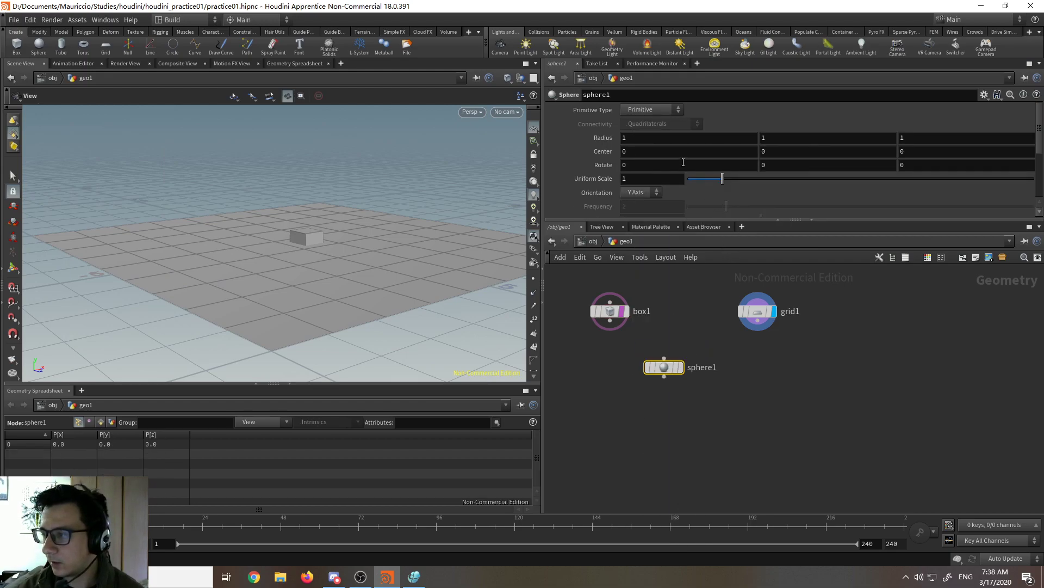
{"action": "middle_click_drag", "start_coordinate": [746, 150], "coordinate": [816, 155]}
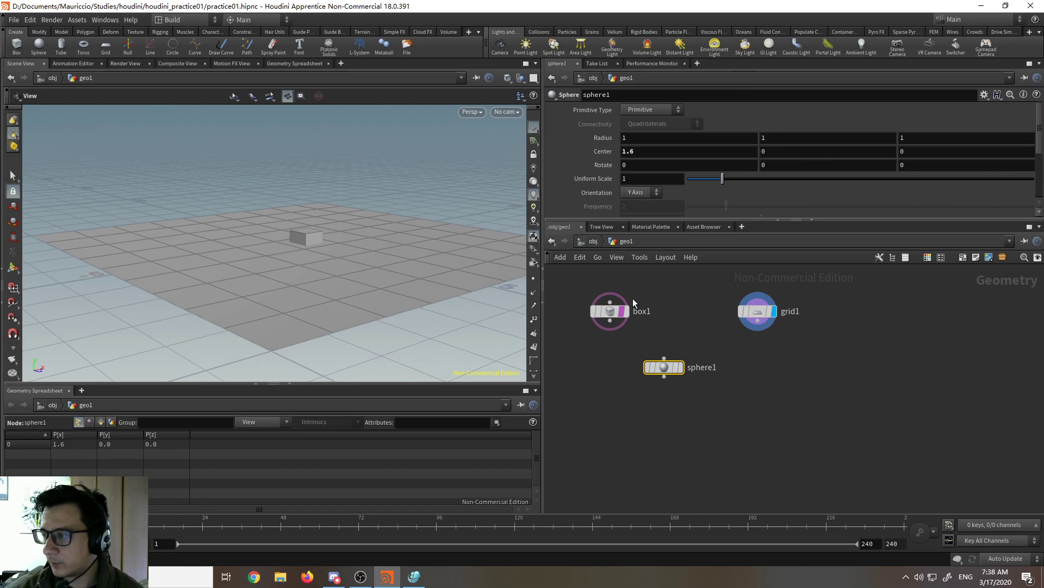
Step: Make the sphere node a selectable template and move it slightly in the network
{"action": "left_click", "coordinate": [679, 367]}
{"action": "mouse_move", "coordinate": [436, 289]}
{"action": "left_mouse_down"}
{"action": "mouse_move", "coordinate": [395, 262]}
{"action": "mouse_move", "coordinate": [350, 283]}
{"action": "mouse_move", "coordinate": [428, 288]}
{"action": "left_mouse_up"}
{"action": "left_click_drag", "start_coordinate": [680, 375], "coordinate": [672, 369]}
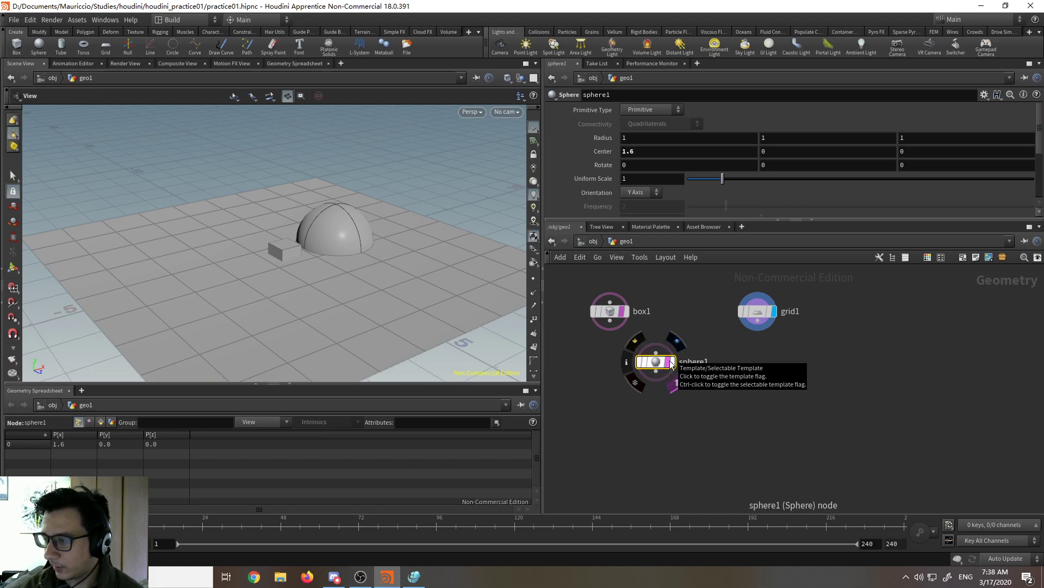
Step: Turn off the template flags on the sphere and box nodes, and delete the sphere node
{"action": "left_click", "coordinate": [672, 365]}
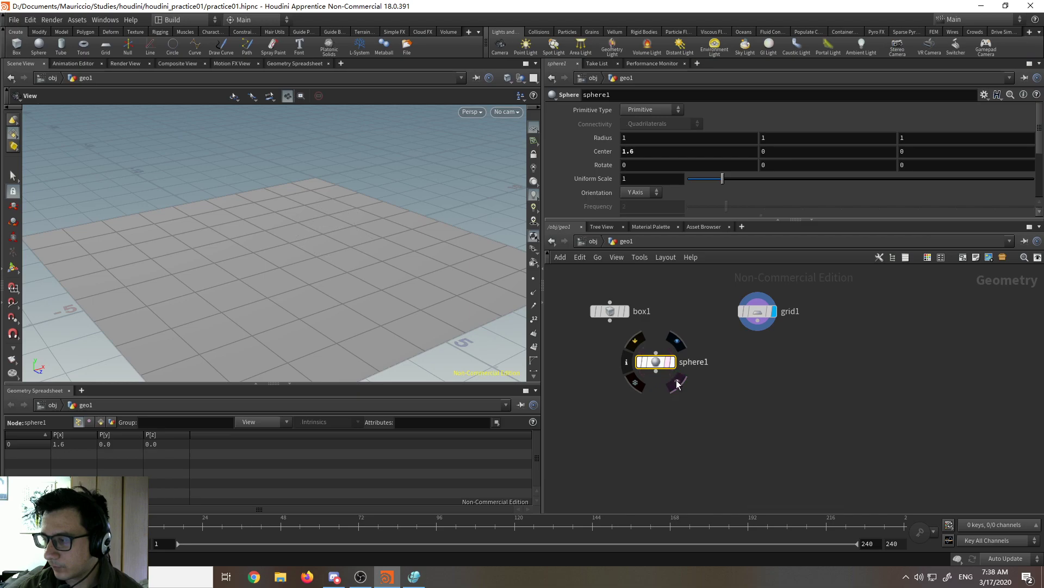
{"action": "left_click", "coordinate": [675, 379]}
{"action": "left_click_drag", "start_coordinate": [657, 361], "coordinate": [611, 363]}
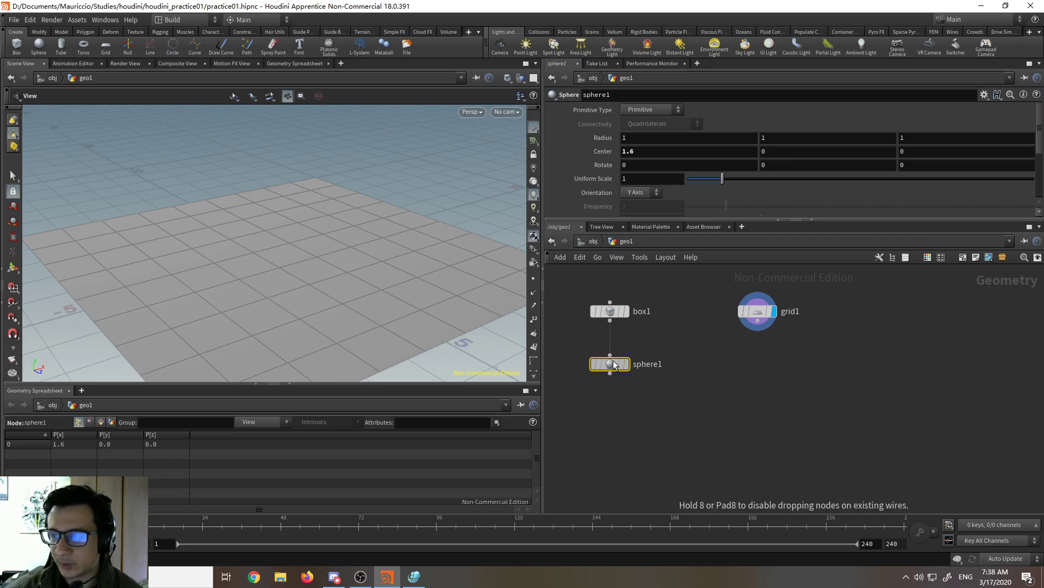
{"action": "left_click", "coordinate": [610, 311]}
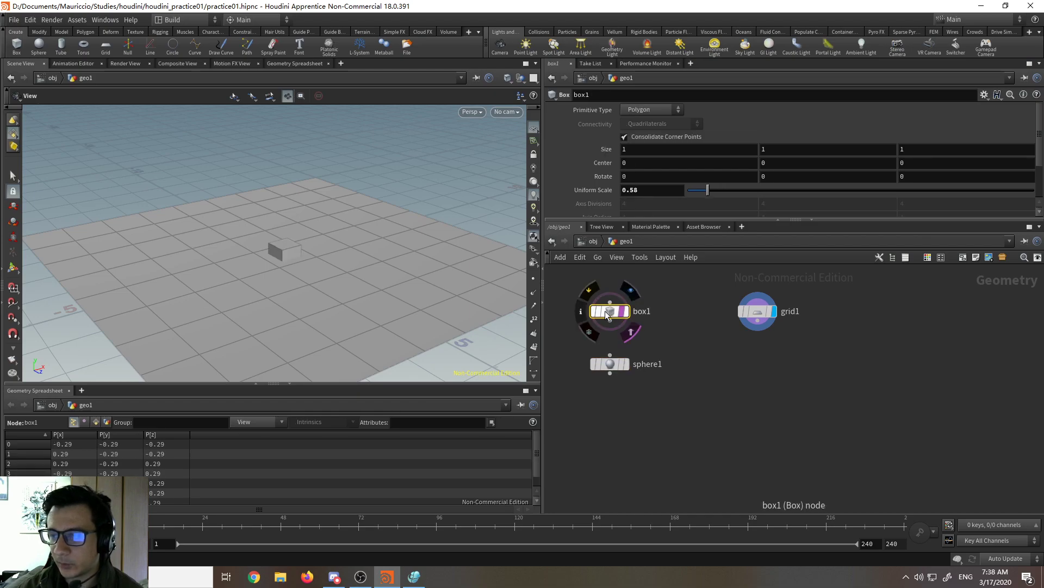
{"action": "left_click", "coordinate": [610, 365]}
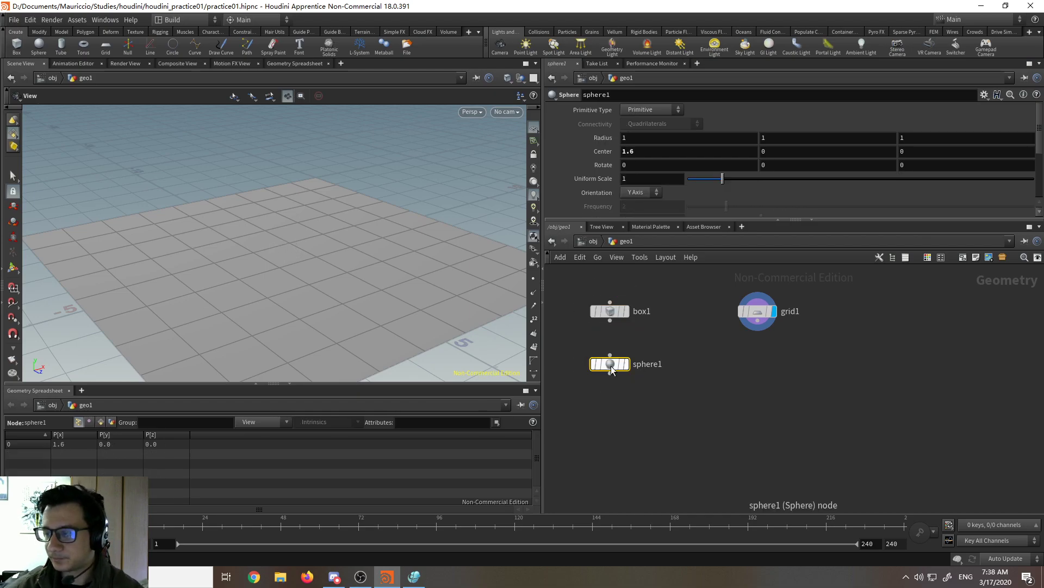
{"action": "key", "text": "Delete"}
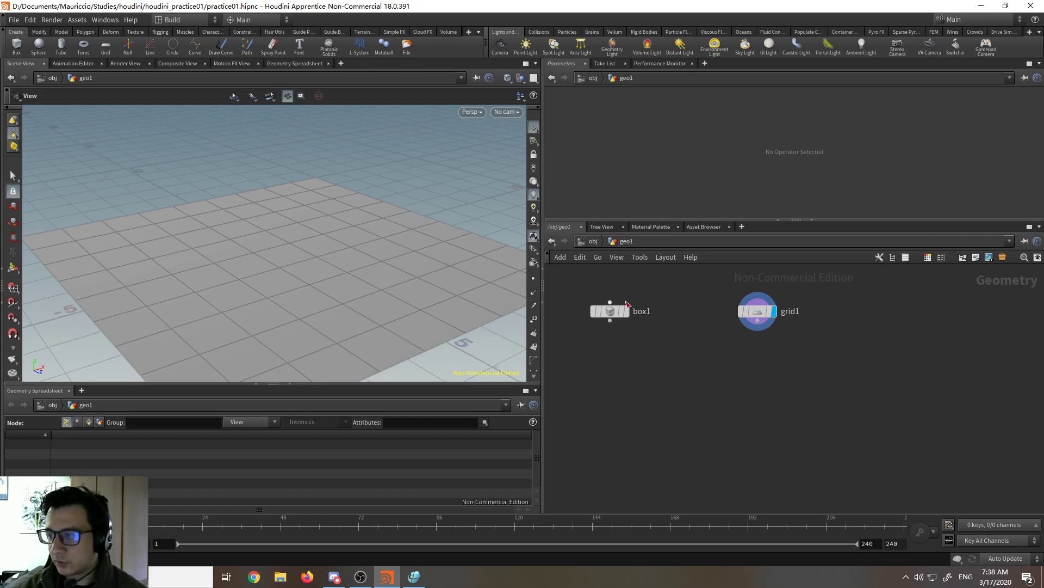
Step: Move the box node farther from the grid node in the network and leave the grid node as the displayed one
{"action": "left_click_drag", "start_coordinate": [614, 309], "coordinate": [600, 321]}
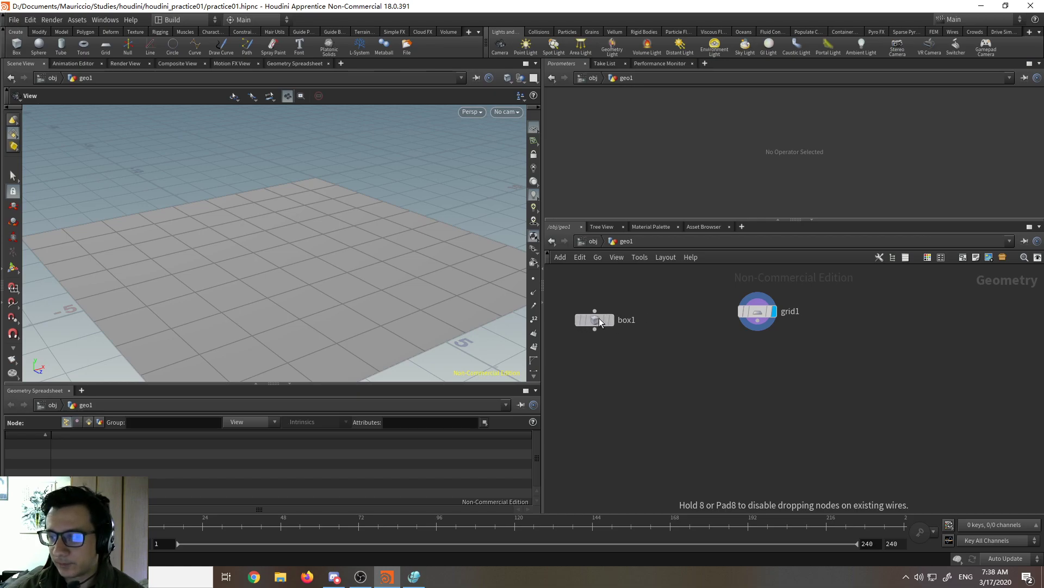
{"action": "mouse_move", "coordinate": [604, 316]}
{"action": "left_mouse_down"}
{"action": "mouse_move", "coordinate": [603, 328]}
{"action": "mouse_move", "coordinate": [595, 310]}
{"action": "left_mouse_up"}
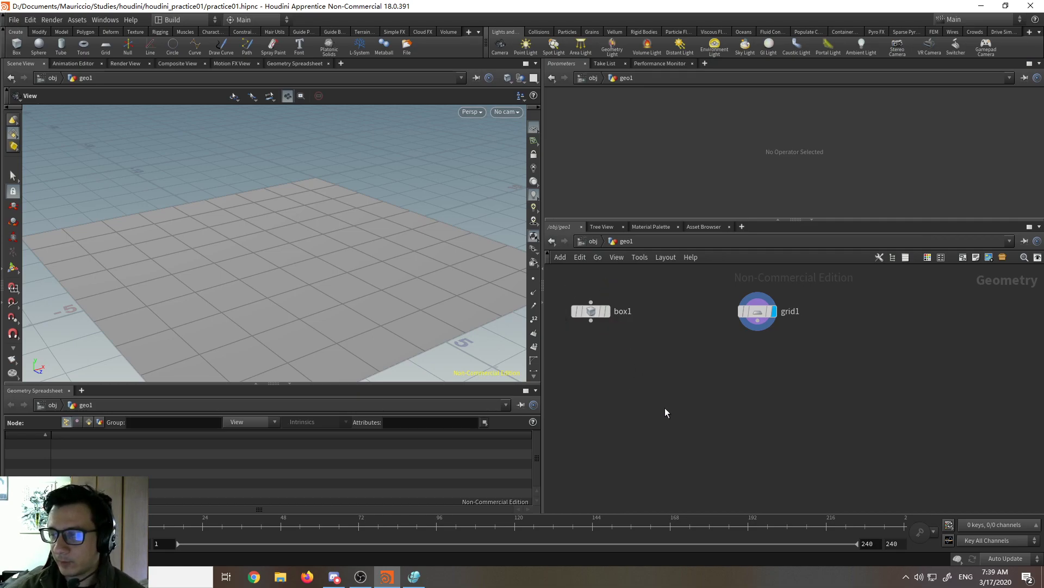
{"action": "left_click", "coordinate": [603, 310]}
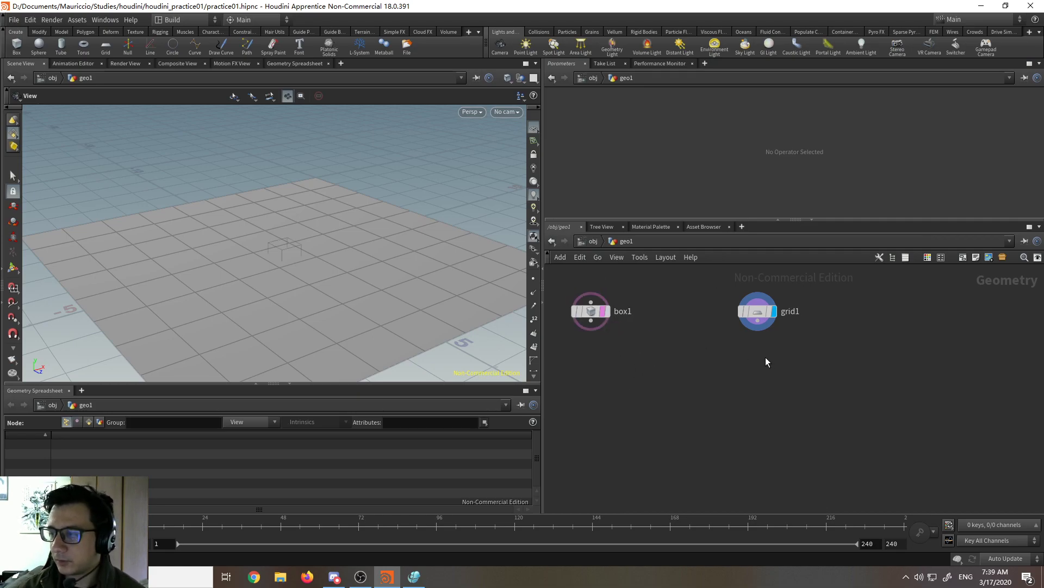
{"action": "left_click", "coordinate": [608, 311]}
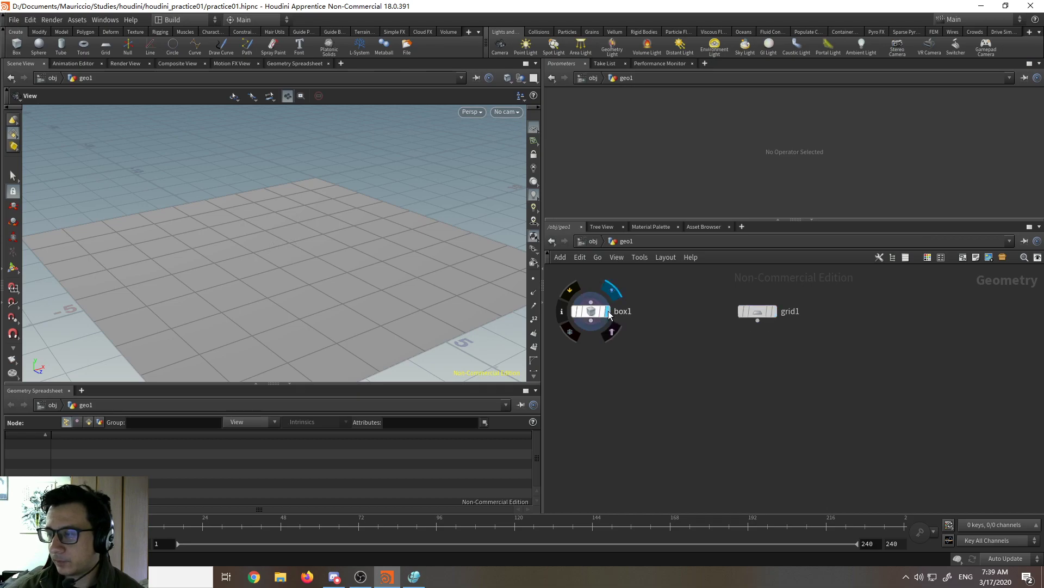
{"action": "left_click", "coordinate": [759, 312]}
{"action": "left_click", "coordinate": [772, 312]}
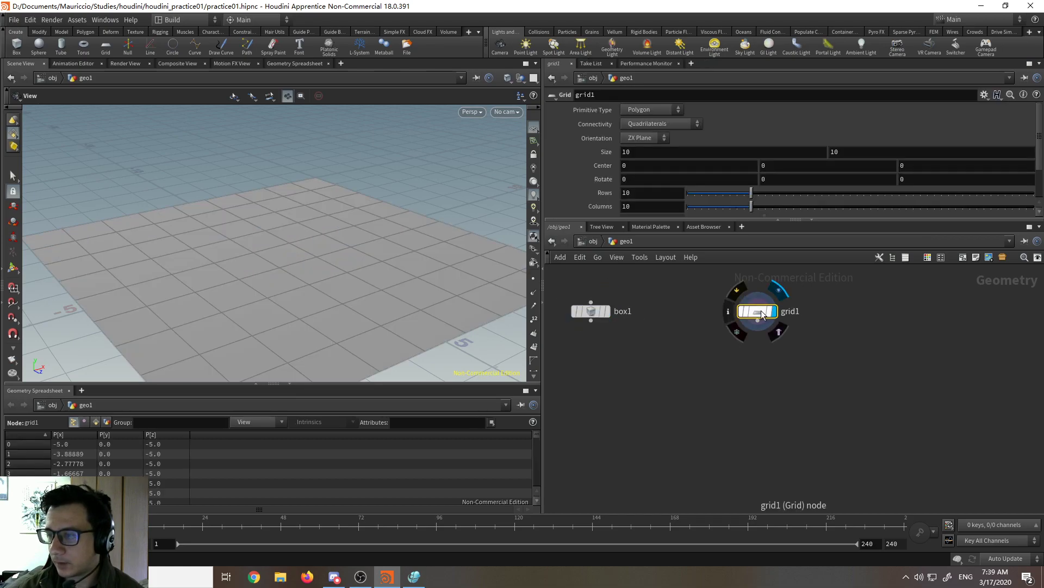
Step: Add a Copy Stamp node below and between the box and grid nodes
{"action": "left_click", "coordinate": [687, 345]}
{"action": "key", "text": "Tab"}
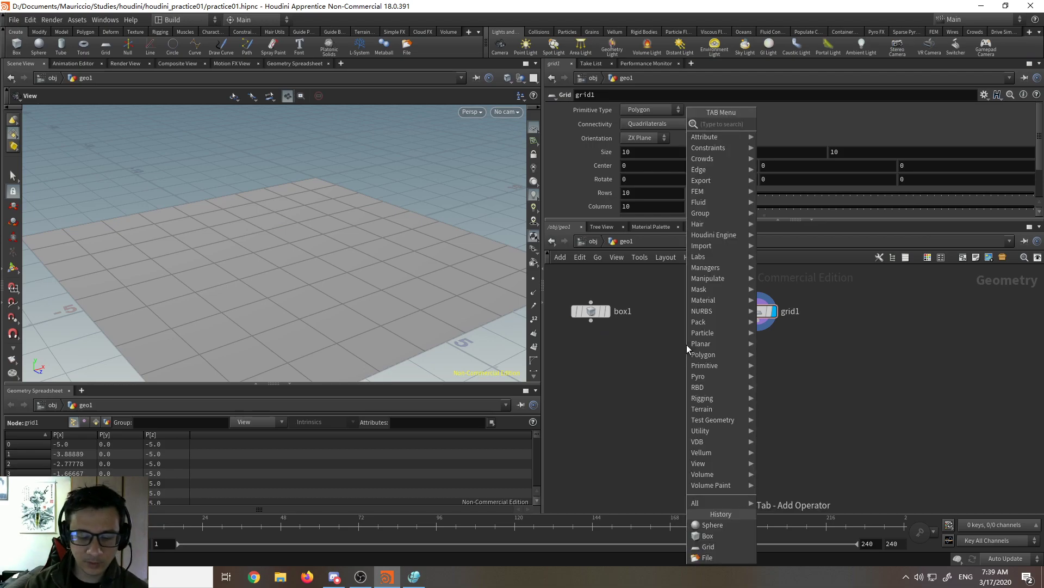
{"action": "type", "text": "copy"}
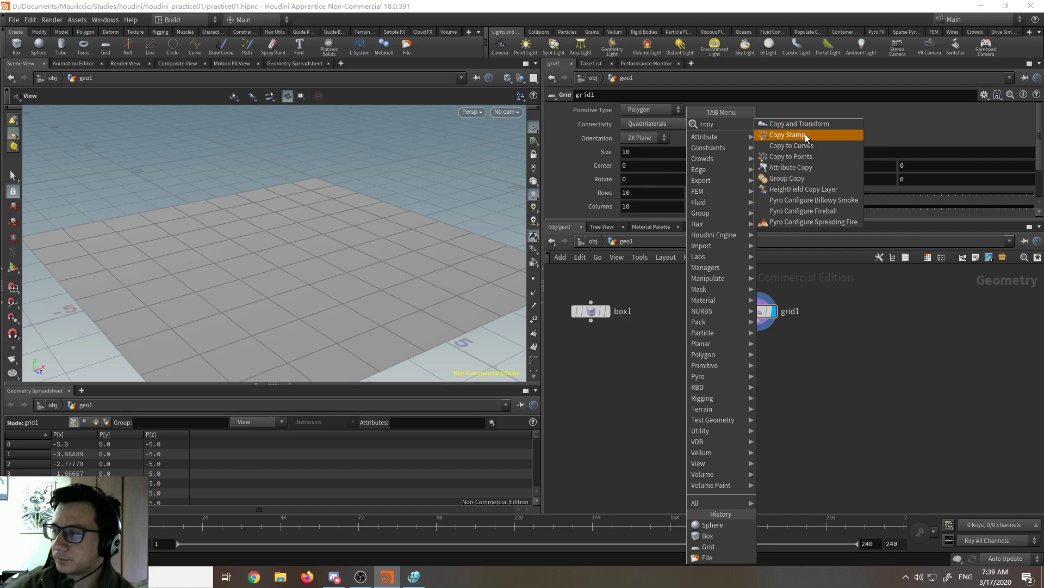
{"action": "left_click", "coordinate": [805, 135]}
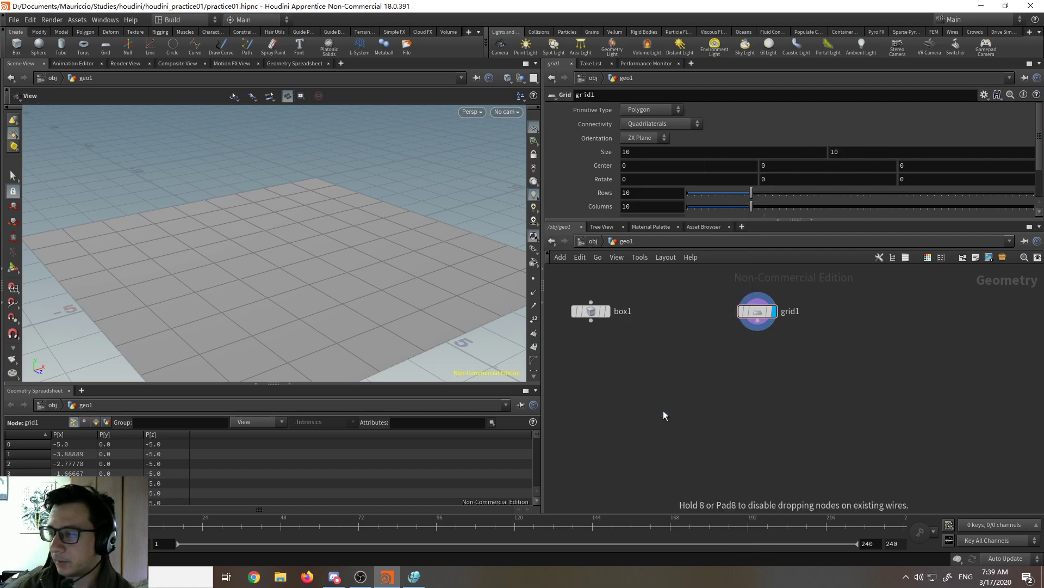
{"action": "left_click", "coordinate": [664, 411]}
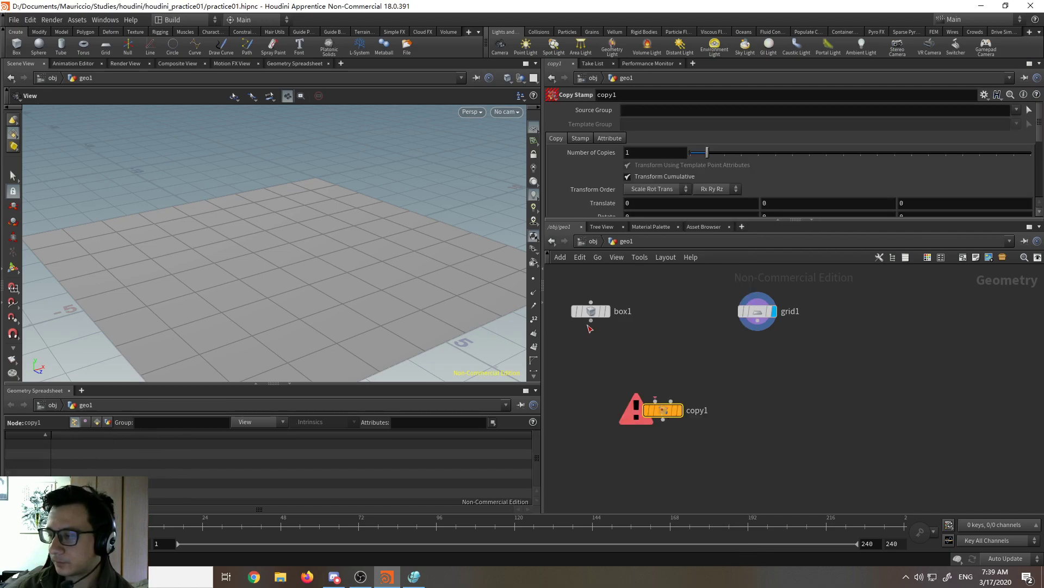
Step: Wire the box into the Copy Stamp's first input and the grid into its second, and shift the grid node slightly outward
{"action": "left_click_drag", "start_coordinate": [591, 321], "coordinate": [653, 400]}
{"action": "mouse_move", "coordinate": [656, 401]}
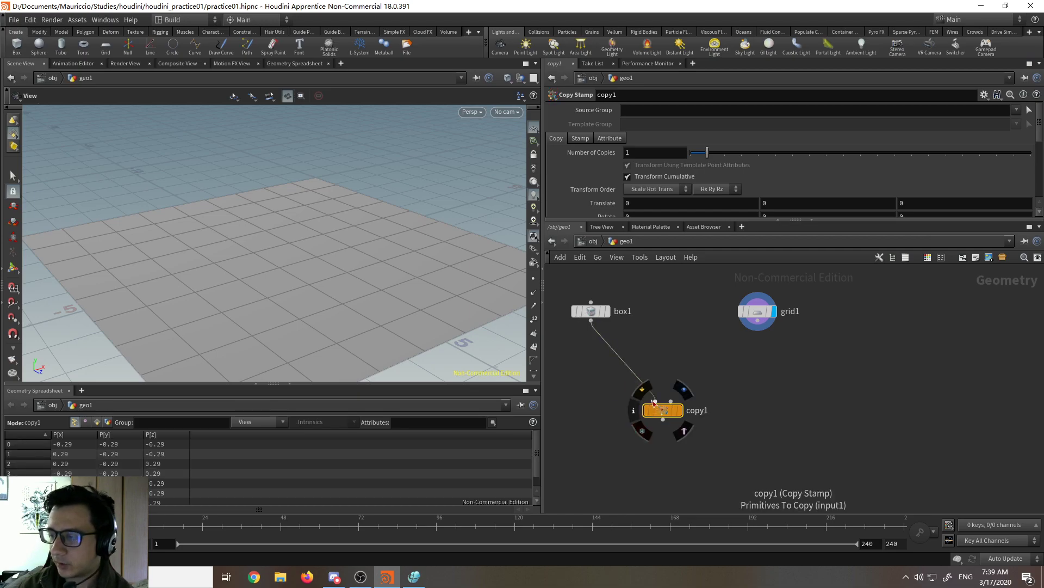
{"action": "left_click_drag", "start_coordinate": [671, 401], "coordinate": [748, 332]}
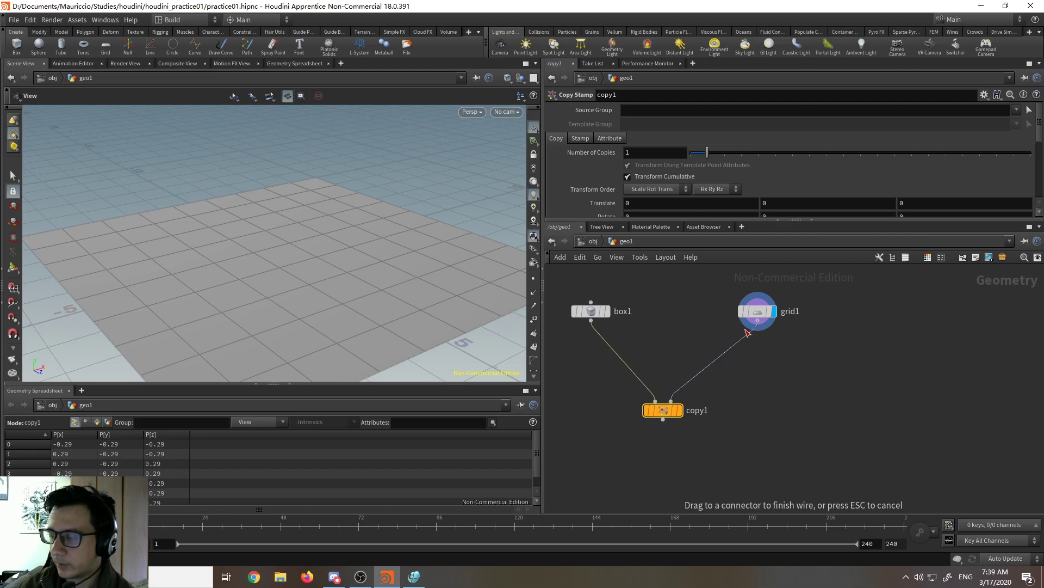
{"action": "left_click_drag", "start_coordinate": [748, 333], "coordinate": [769, 315]}
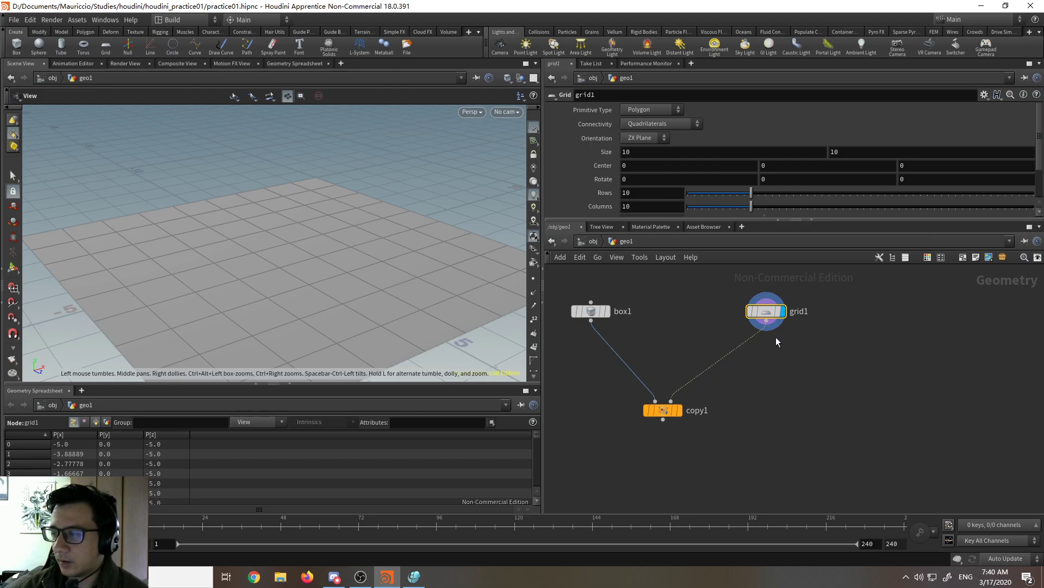
{"action": "left_click_drag", "start_coordinate": [765, 311], "coordinate": [774, 312]}
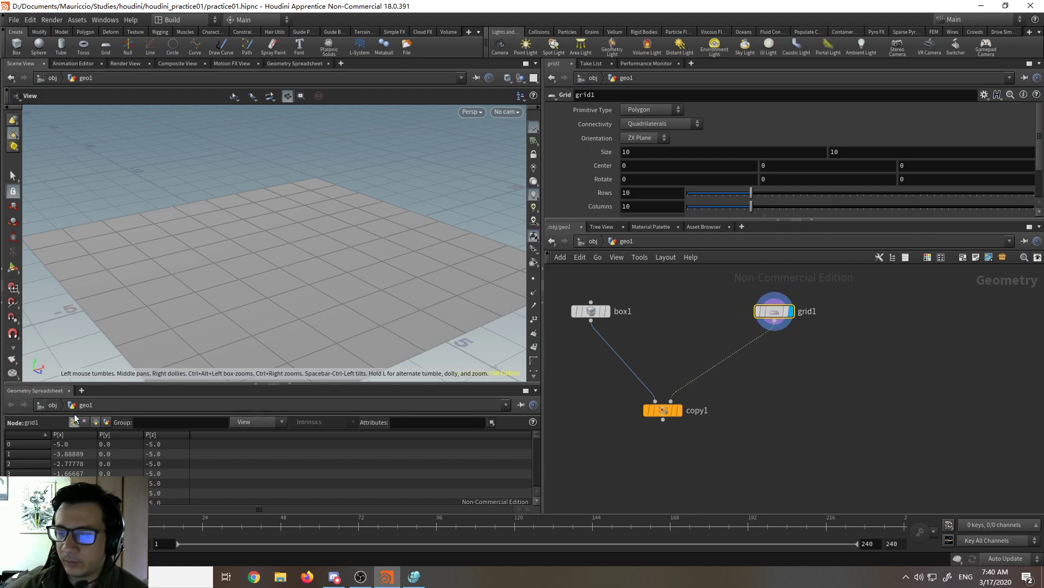
Step: Examine the grid's points in the viewport, comparing the wireframe and shaded display
{"action": "scroll", "coordinate": [250, 296], "scroll_direction": "up", "scroll_amount": 2}
{"action": "key", "text": "w"}
{"action": "scroll", "coordinate": [269, 275], "scroll_direction": "up", "scroll_amount": 2}
{"action": "scroll", "coordinate": [273, 255], "scroll_direction": "down", "scroll_amount": 4}
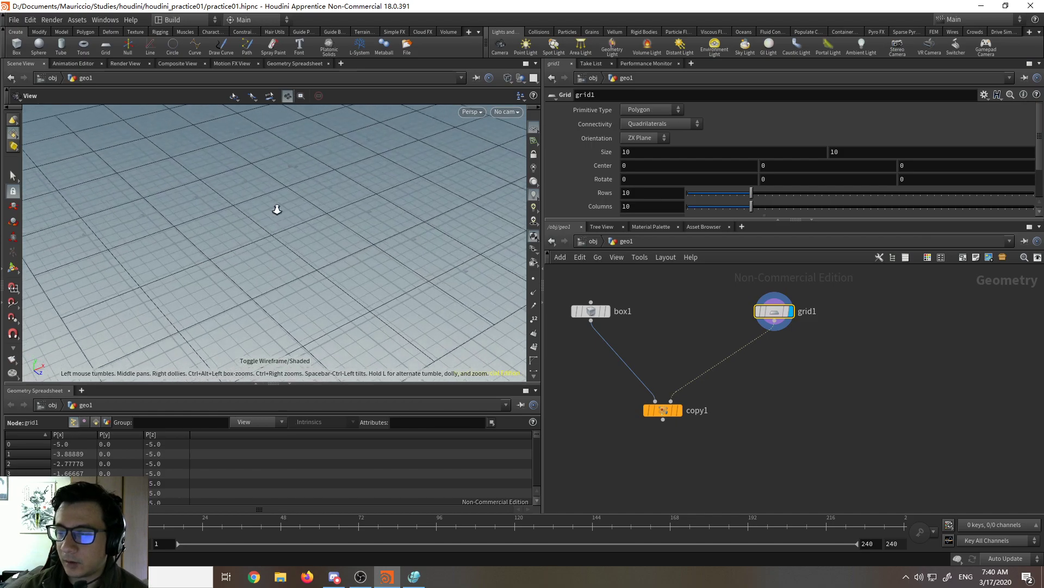
{"action": "key", "text": "w"}
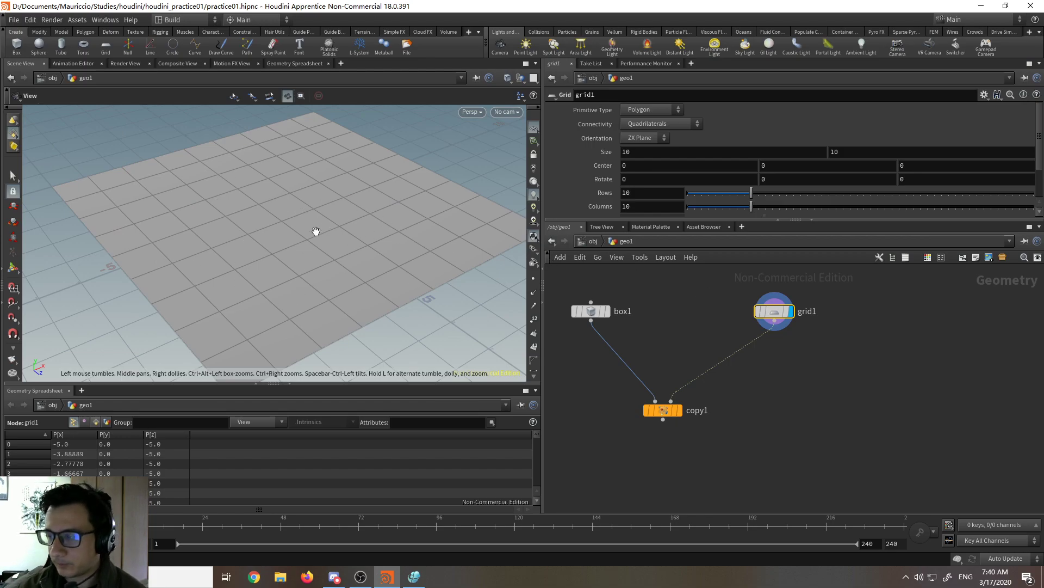
{"action": "mouse_move", "coordinate": [347, 265]}
{"action": "left_mouse_down"}
{"action": "mouse_move", "coordinate": [343, 245]}
{"action": "mouse_move", "coordinate": [343, 270]}
{"action": "left_mouse_up"}
{"action": "key", "text": "w"}
{"action": "key", "text": "w"}
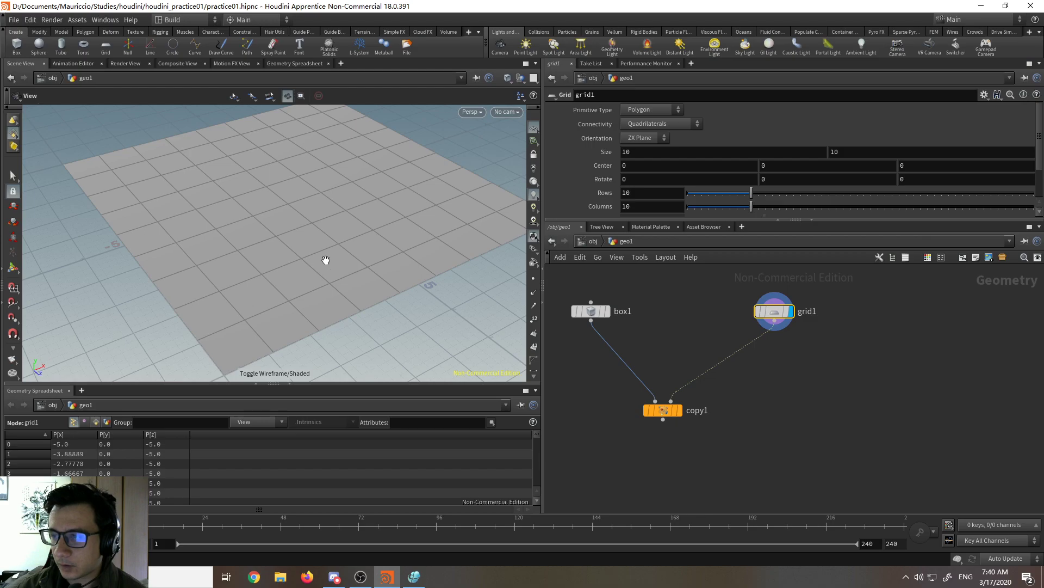
Step: Display the Copy Stamp node to view the boxes copied onto the grid points
{"action": "left_click", "coordinate": [680, 411]}
{"action": "scroll", "coordinate": [336, 273], "scroll_direction": "up", "scroll_amount": 3}
{"action": "scroll", "coordinate": [335, 274], "scroll_direction": "down", "scroll_amount": 3}
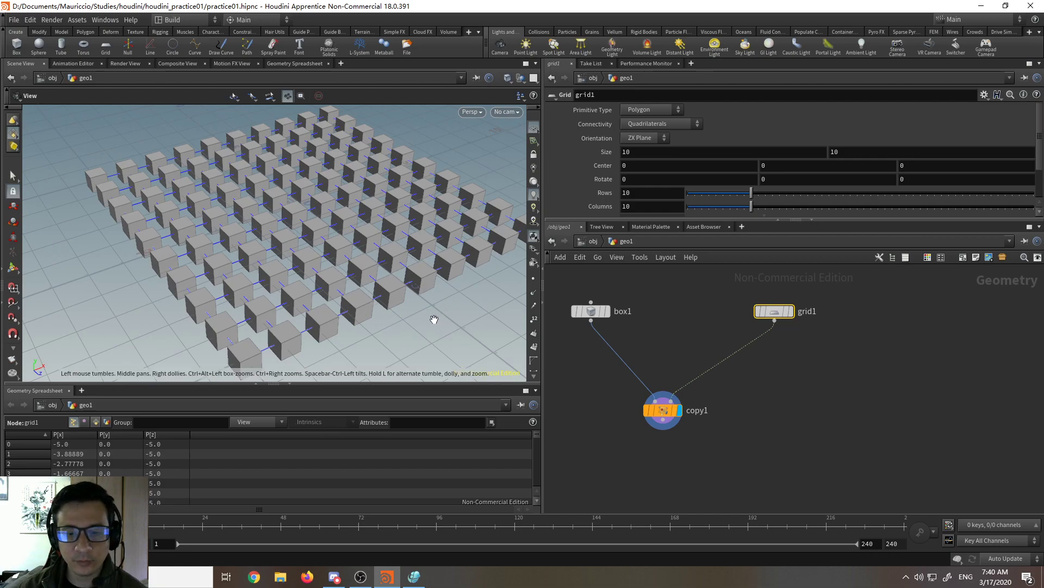
Step: Display the grid node, turn on point numbers in the viewport and examine how the grid's points are numbered
{"action": "mouse_move", "coordinate": [776, 314]}
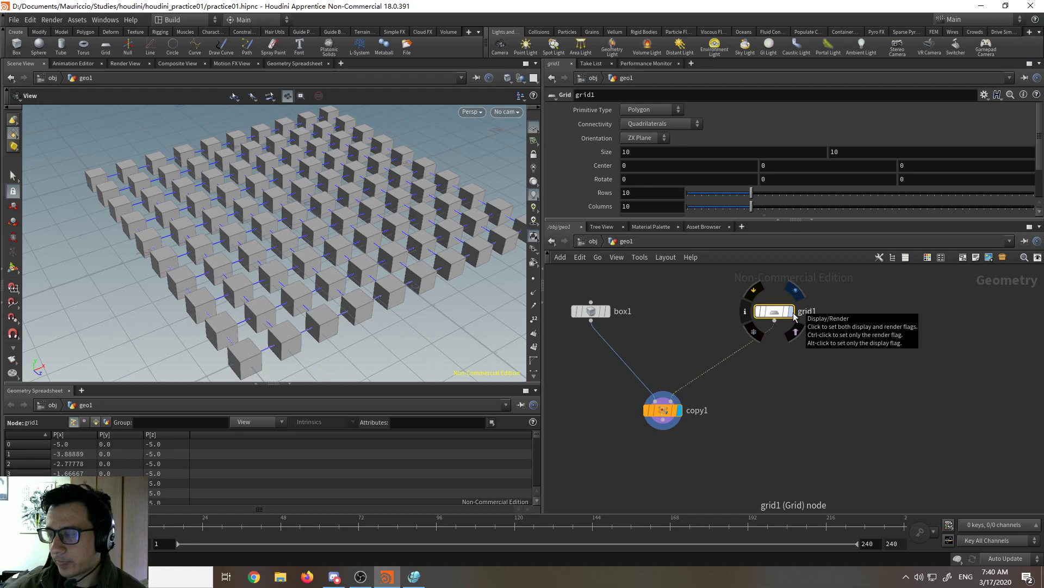
{"action": "left_click", "coordinate": [793, 314]}
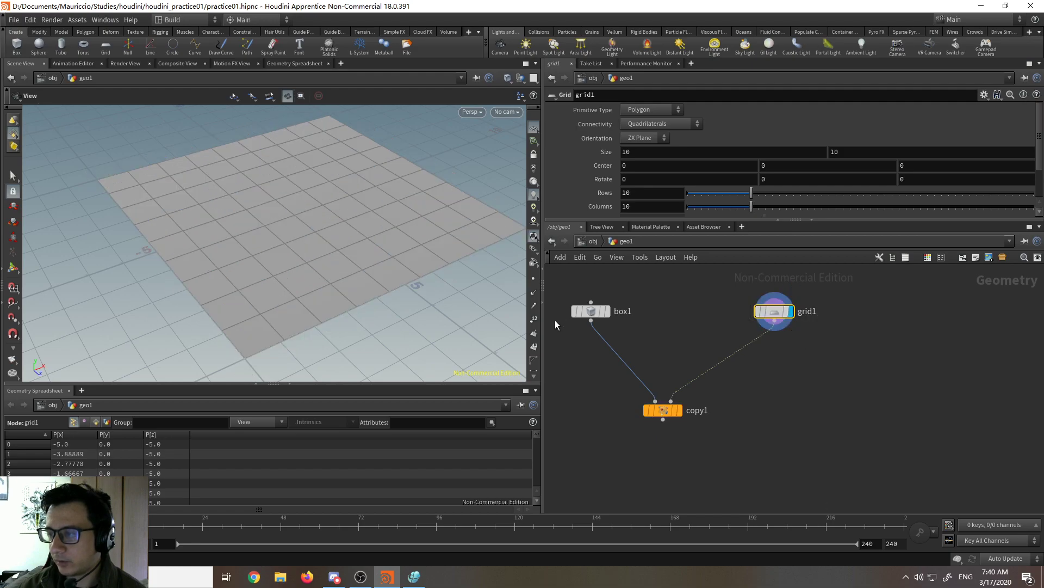
{"action": "left_click", "coordinate": [537, 318]}
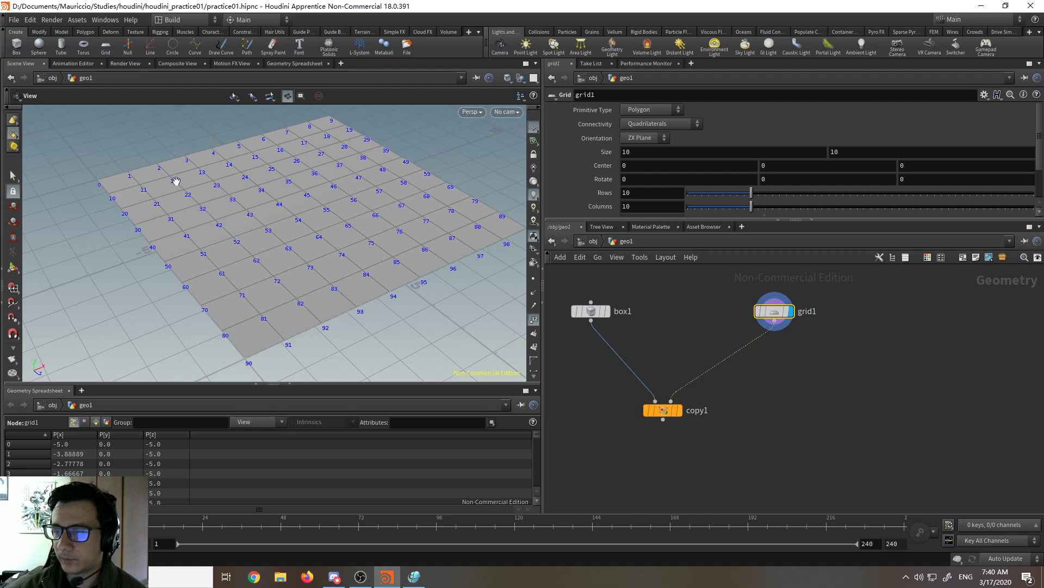
{"action": "left_click_drag", "start_coordinate": [327, 268], "coordinate": [285, 191]}
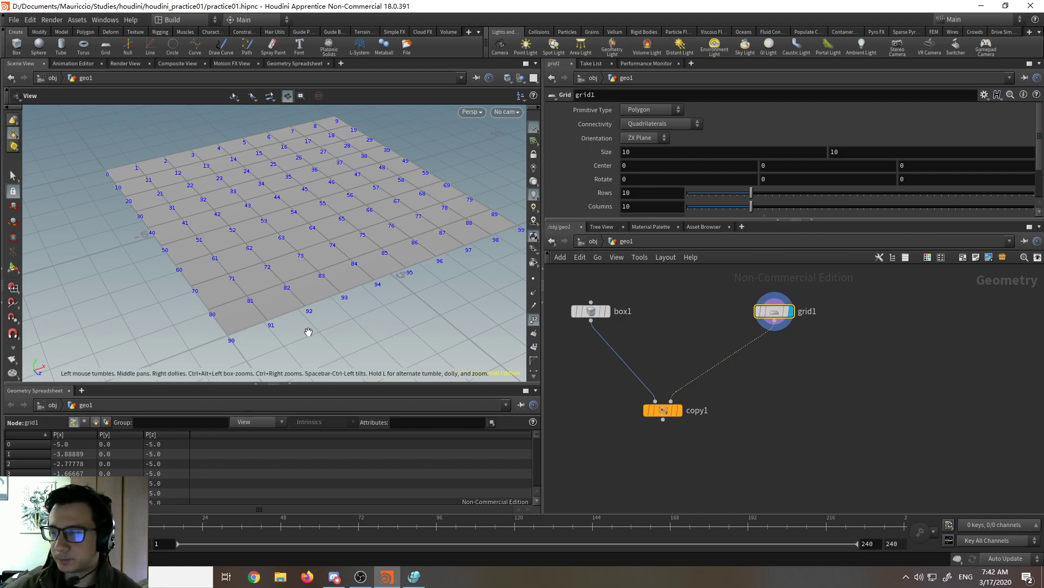
{"action": "right_click_drag", "start_coordinate": [365, 324], "coordinate": [333, 310]}
{"action": "middle_click_drag", "start_coordinate": [334, 310], "coordinate": [501, 319]}
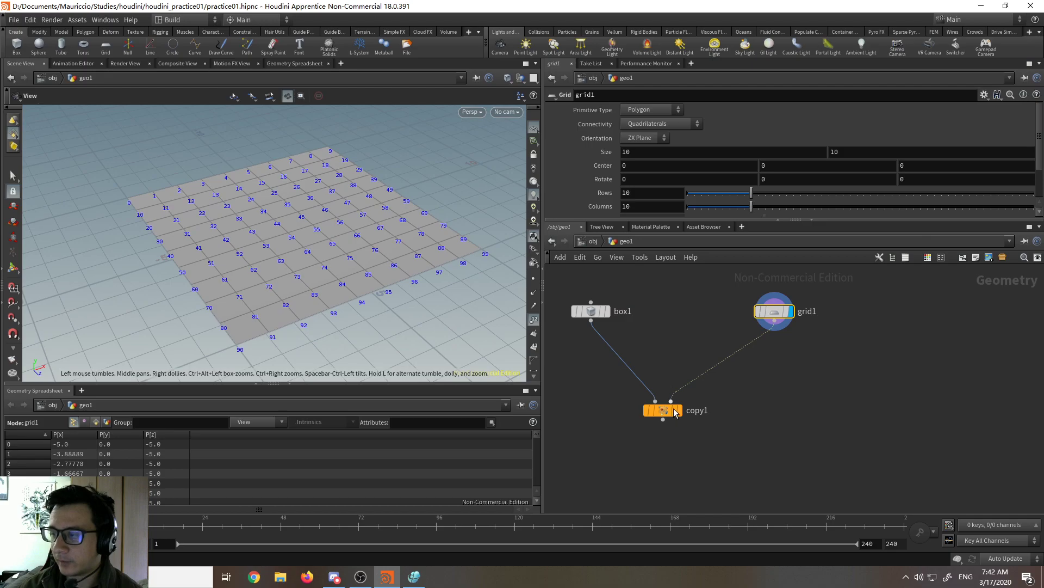
Step: Display the Copy Stamp node again and spread the Copy Stamp and box nodes farther apart in the network
{"action": "mouse_move", "coordinate": [680, 416]}
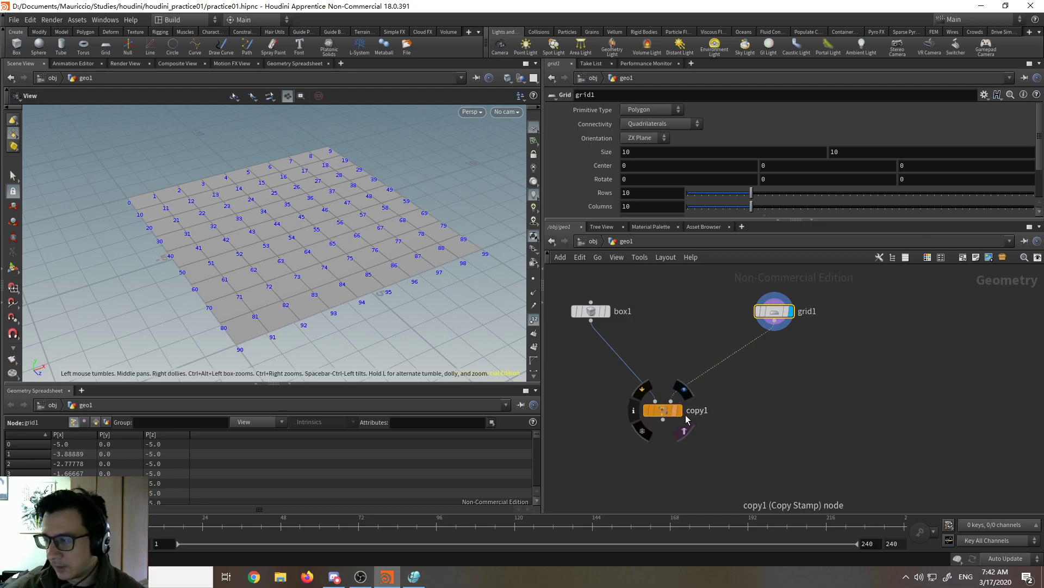
{"action": "left_click", "coordinate": [679, 411]}
{"action": "left_click_drag", "start_coordinate": [666, 417], "coordinate": [680, 424]}
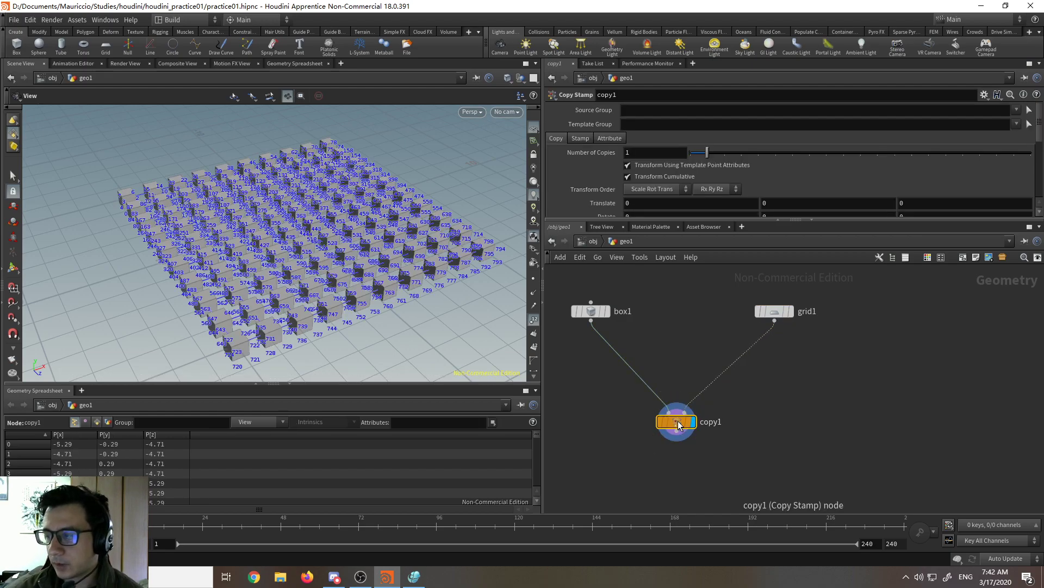
{"action": "middle_click_drag", "start_coordinate": [608, 308], "coordinate": [680, 332]}
{"action": "left_click_drag", "start_coordinate": [680, 332], "coordinate": [617, 326]}
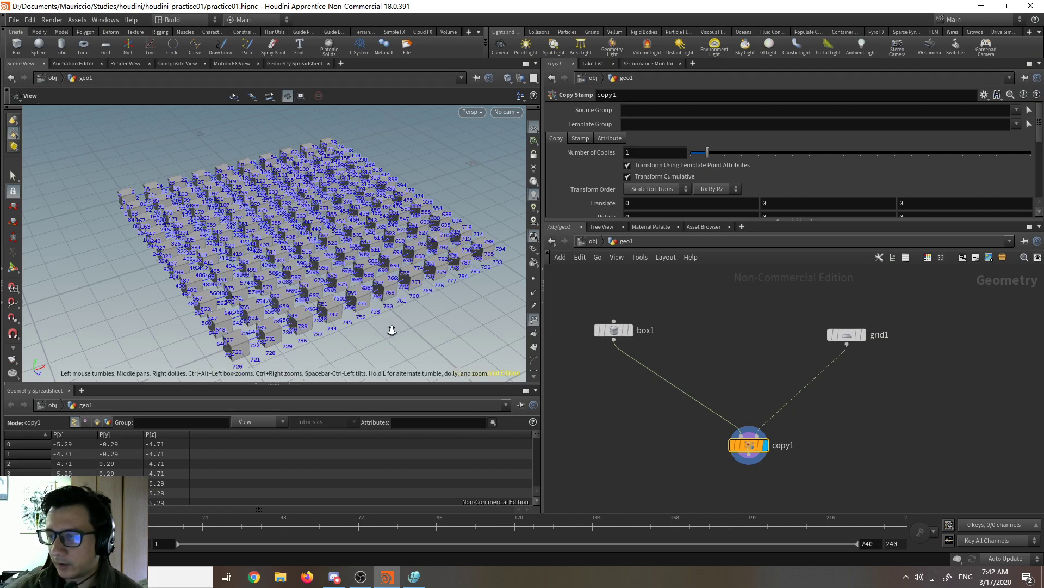
Step: Examine the point numbers on the copied boxes and look through the Copy Stamp's stamping and copy parameters
{"action": "right_click_drag", "start_coordinate": [396, 303], "coordinate": [413, 83]}
{"action": "scroll", "coordinate": [351, 279], "scroll_direction": "up", "scroll_amount": 4}
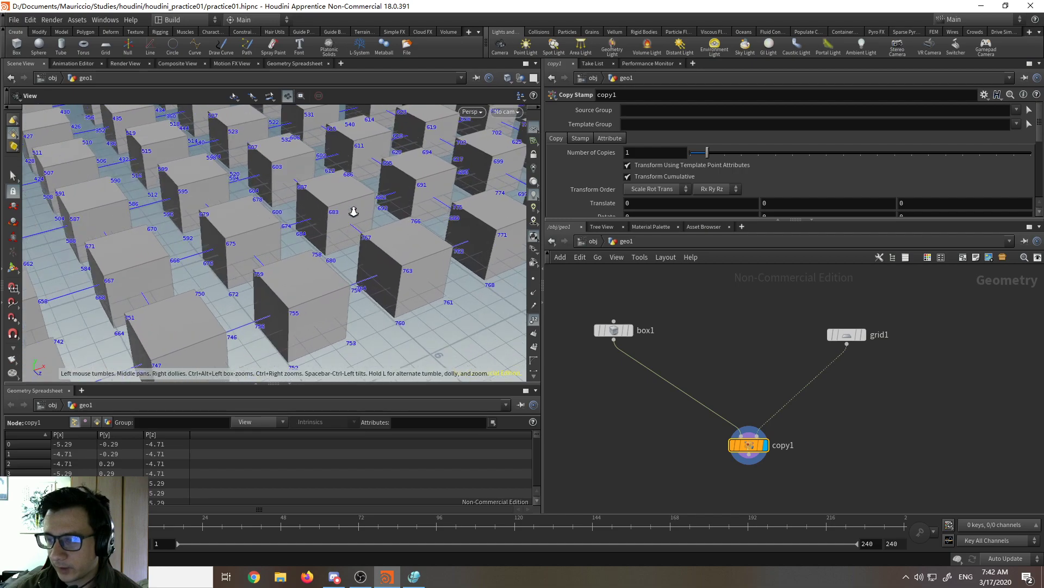
{"action": "right_click_drag", "start_coordinate": [314, 272], "coordinate": [389, 272]}
{"action": "middle_click_drag", "start_coordinate": [389, 272], "coordinate": [367, 276]}
{"action": "mouse_move", "coordinate": [367, 275]}
{"action": "right_mouse_down"}
{"action": "mouse_move", "coordinate": [347, 163]}
{"action": "mouse_move", "coordinate": [317, 474]}
{"action": "mouse_move", "coordinate": [363, 267]}
{"action": "right_mouse_up"}
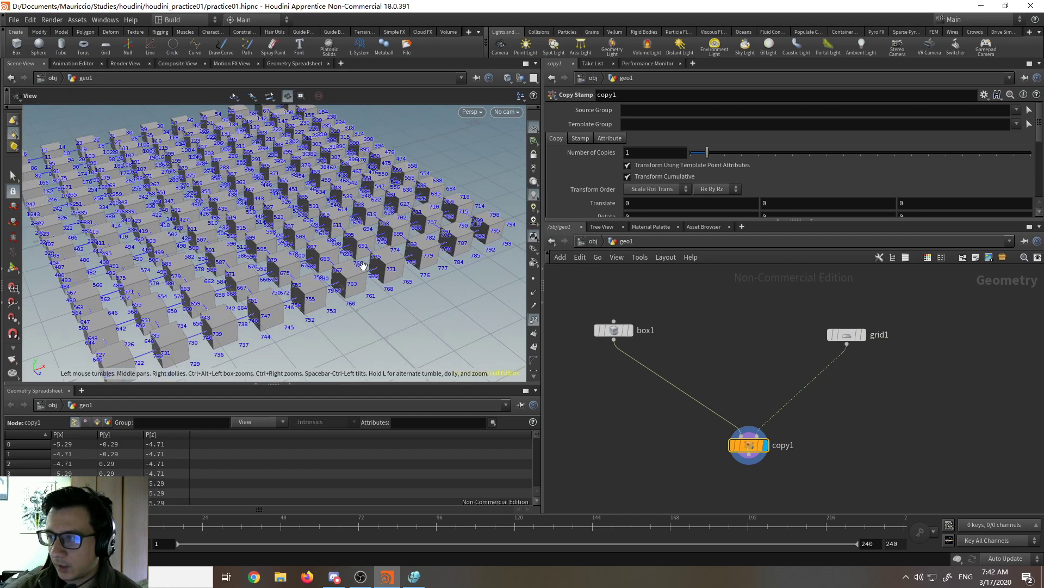
{"action": "left_click", "coordinate": [577, 138]}
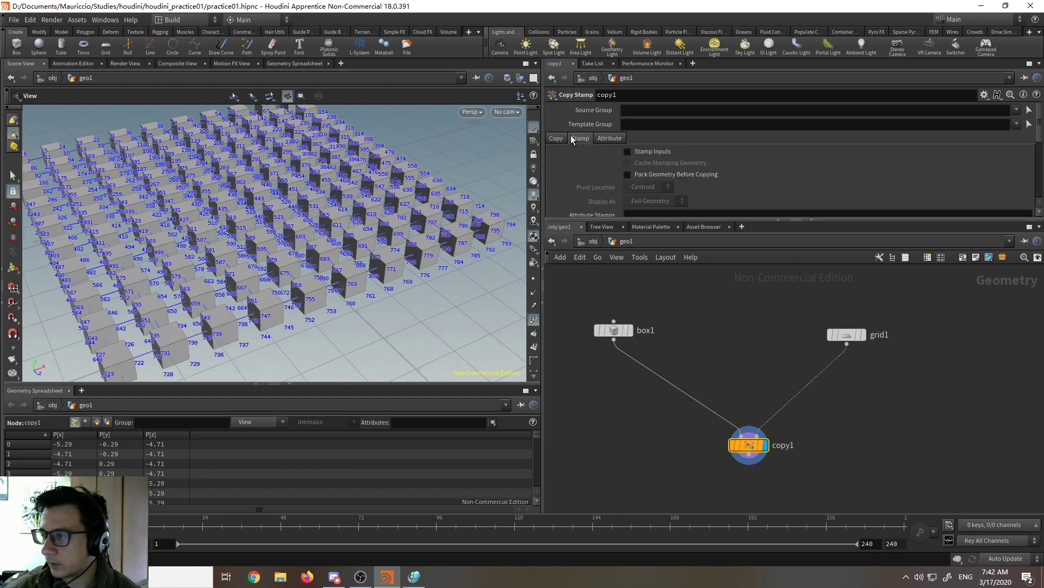
{"action": "left_click", "coordinate": [556, 138]}
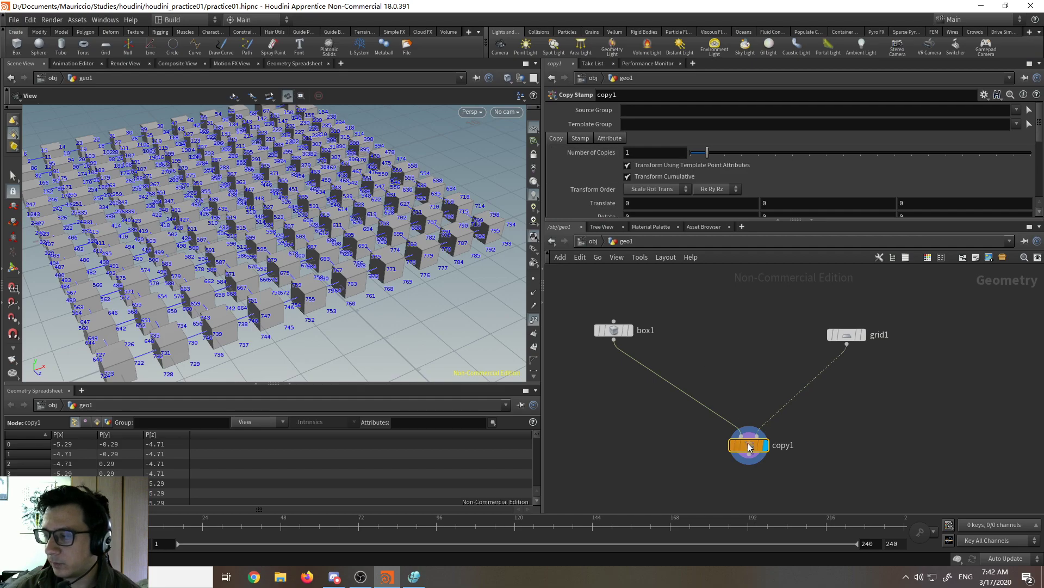
{"action": "left_click_drag", "start_coordinate": [361, 312], "coordinate": [422, 288]}
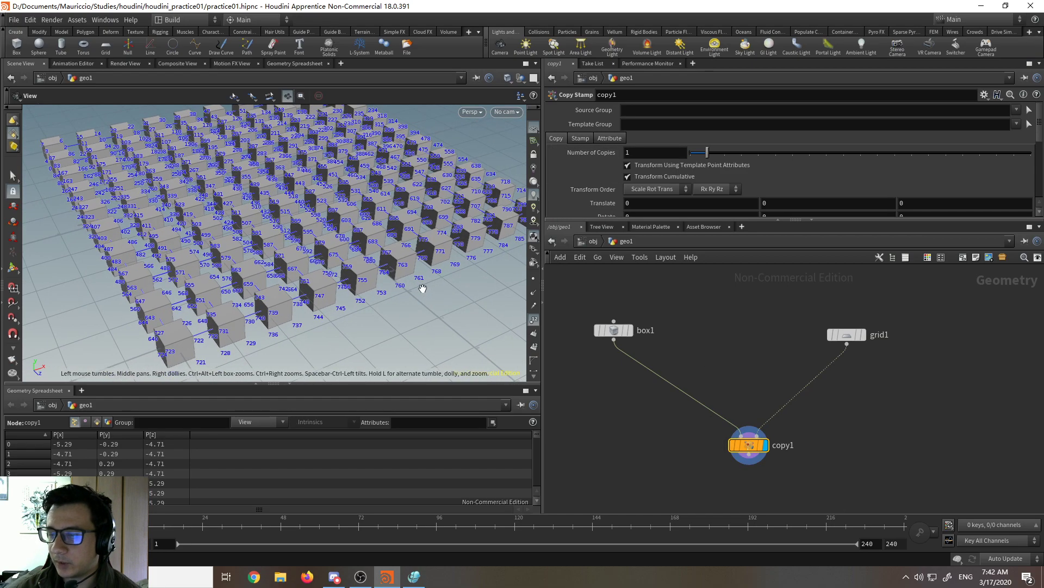
Step: Turn on Pack Geometry Before Copying for the Copy Stamp node, examining the point list in the geometry spreadsheet before and after
{"action": "left_click", "coordinate": [586, 139]}
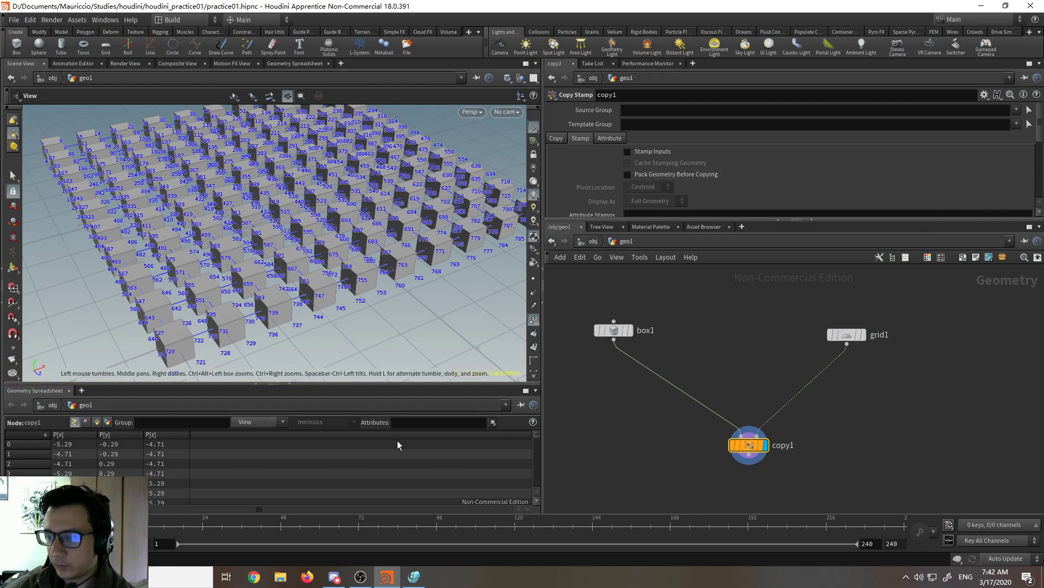
{"action": "left_click_drag", "start_coordinate": [537, 436], "coordinate": [538, 491]}
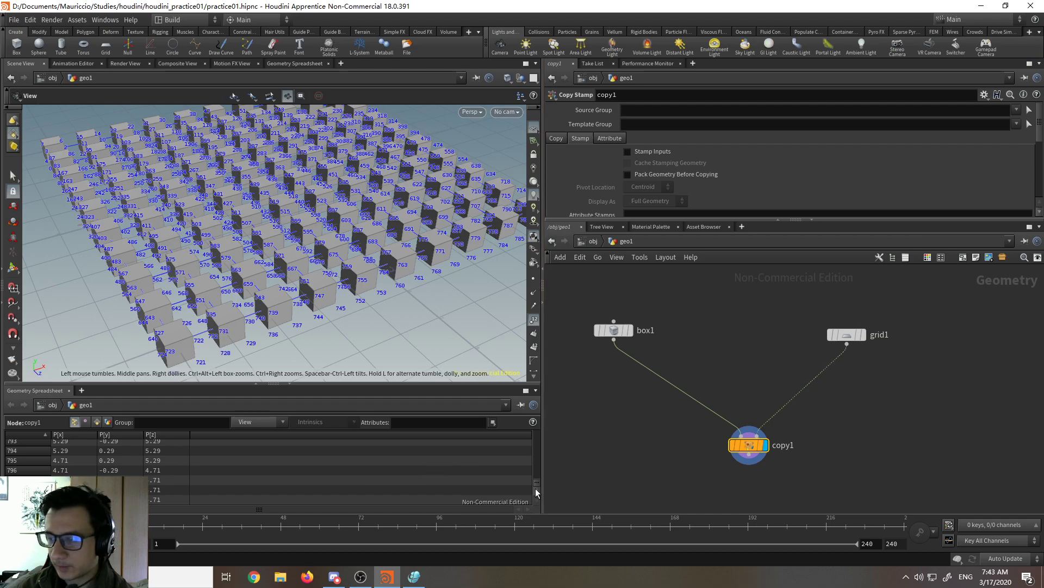
{"action": "left_click_drag", "start_coordinate": [537, 489], "coordinate": [536, 433]}
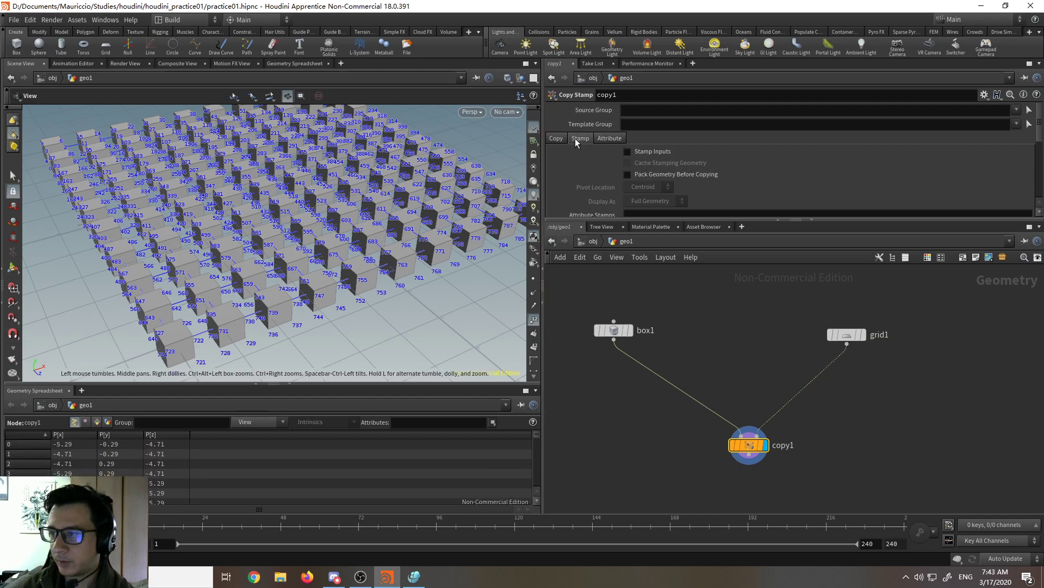
{"action": "left_click", "coordinate": [626, 174]}
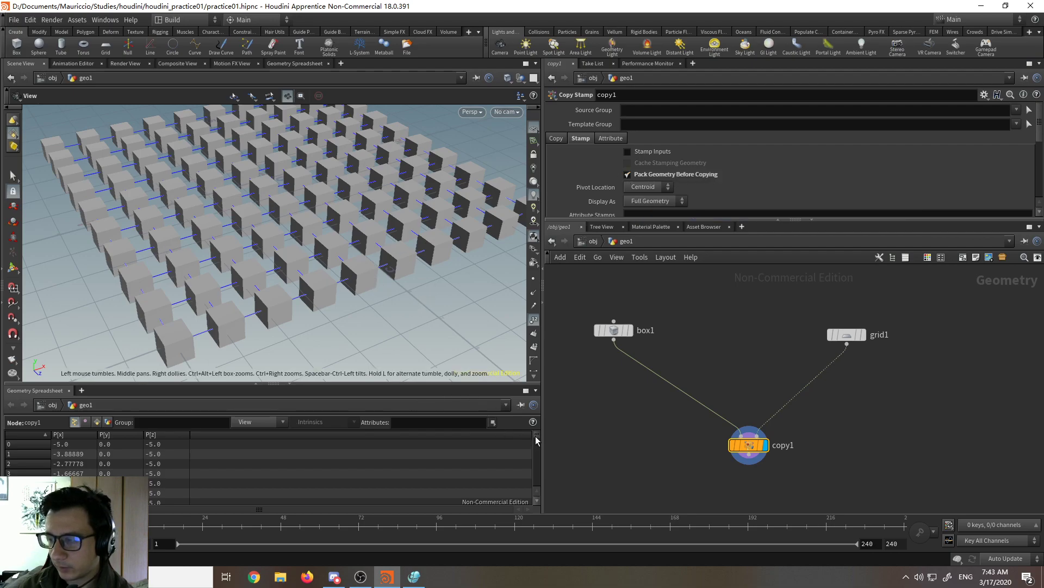
{"action": "left_click_drag", "start_coordinate": [537, 441], "coordinate": [538, 485]}
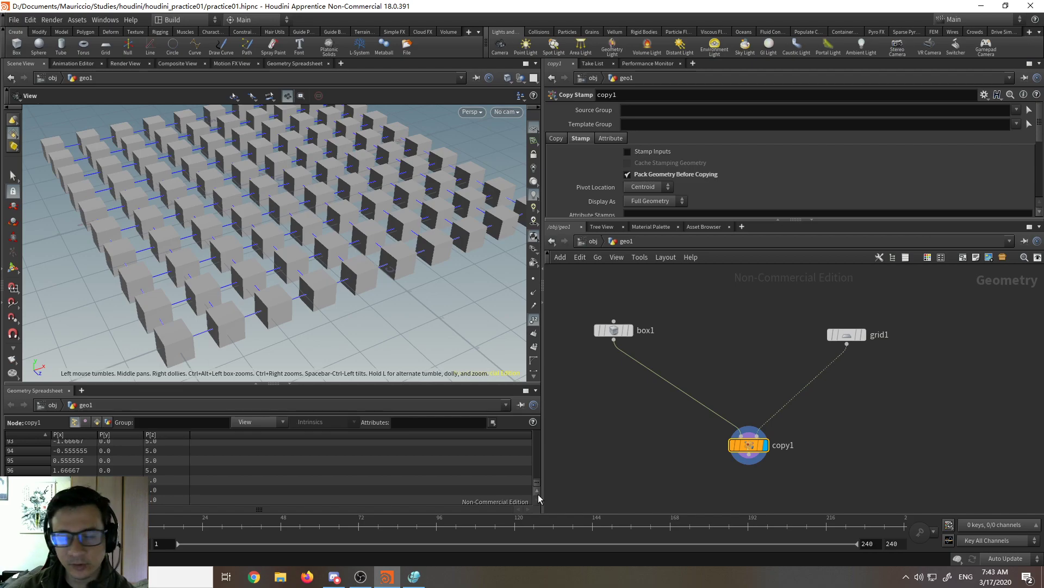
{"action": "left_click_drag", "start_coordinate": [539, 496], "coordinate": [542, 431]}
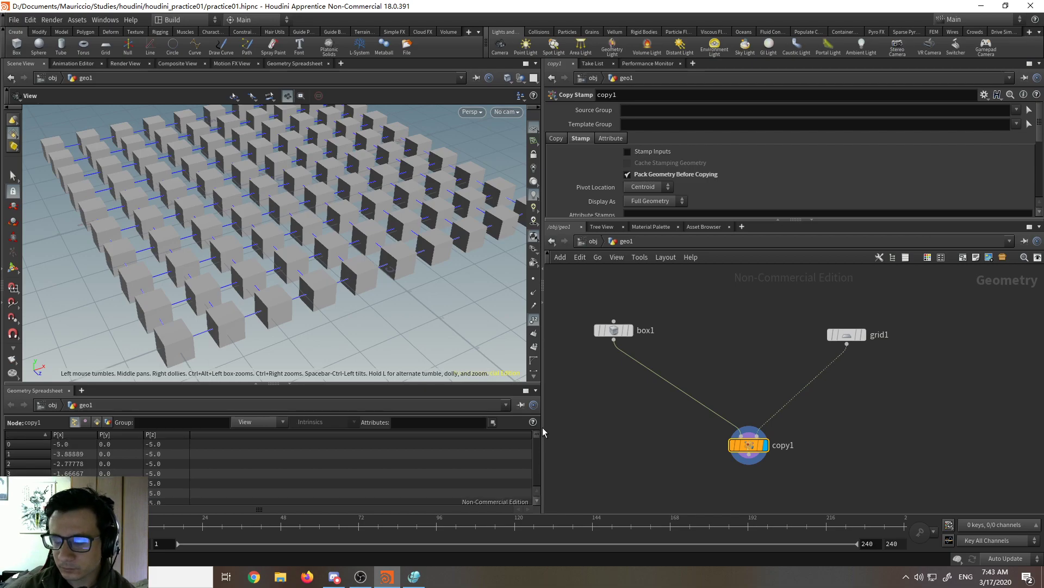
Step: Move the box node aside and add a Sphere node between it and the grid node in the network
{"action": "middle_click_drag", "start_coordinate": [617, 369], "coordinate": [651, 375]}
{"action": "left_click_drag", "start_coordinate": [647, 340], "coordinate": [596, 344]}
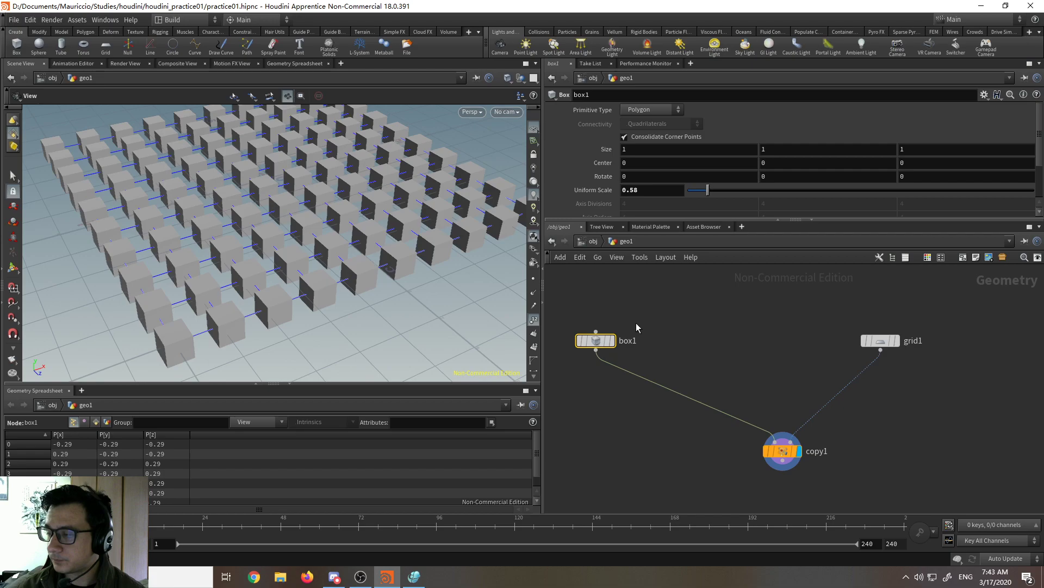
{"action": "left_click", "coordinate": [678, 344]}
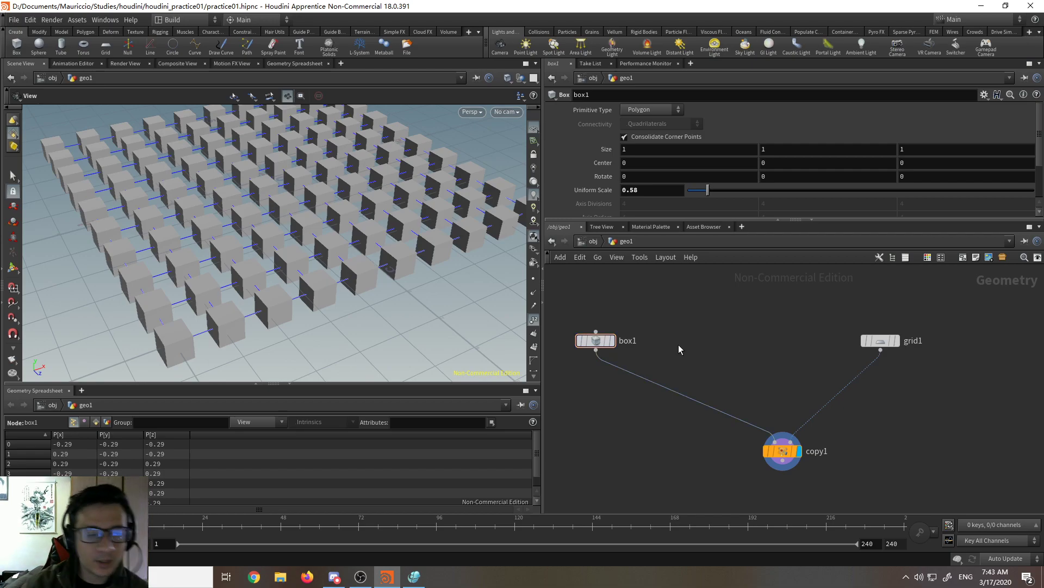
{"action": "key", "text": "Tab"}
{"action": "type", "text": "sphe"}
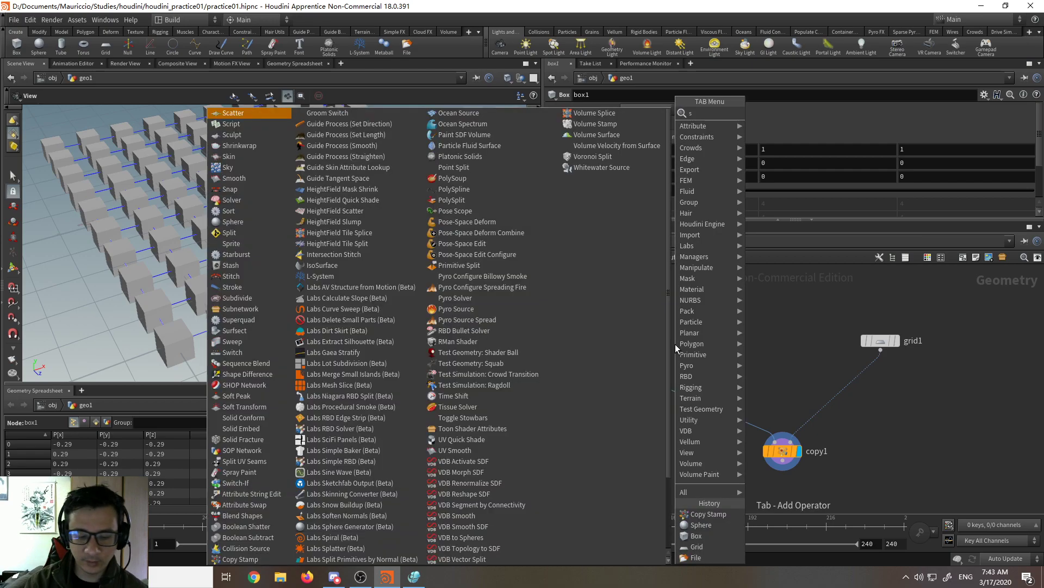
{"action": "key", "text": "Return"}
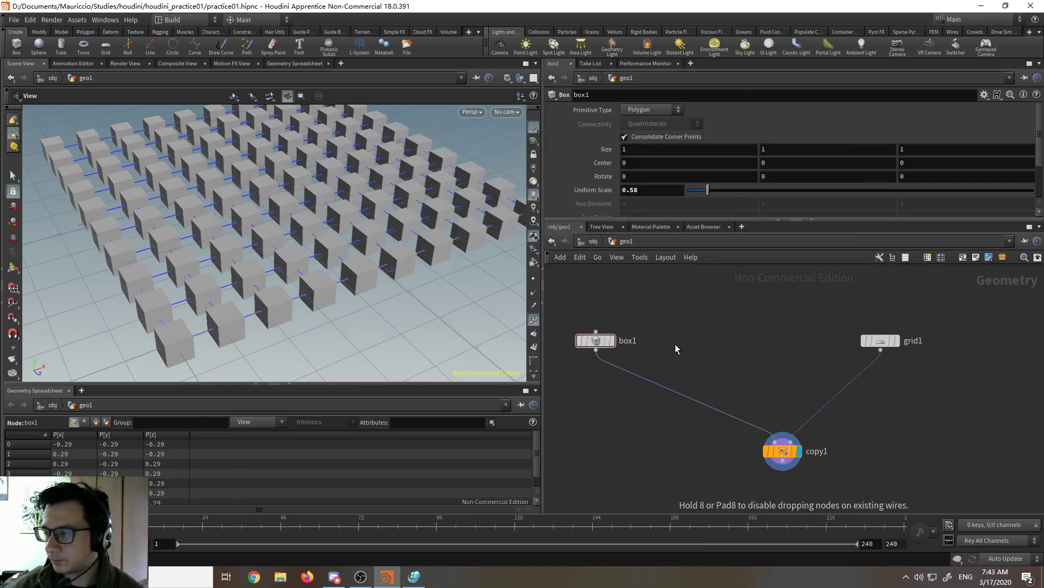
{"action": "left_click", "coordinate": [677, 345]}
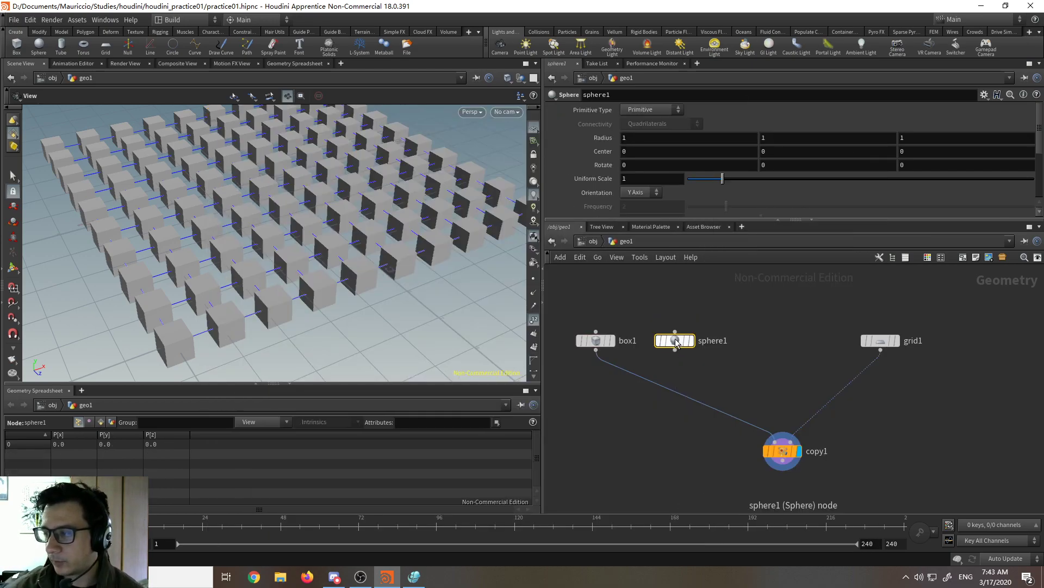
Step: Show the sphere together with the box copies as a Polygon Mesh primitive and hide the point numbers in the viewport
{"action": "left_click", "coordinate": [689, 340]}
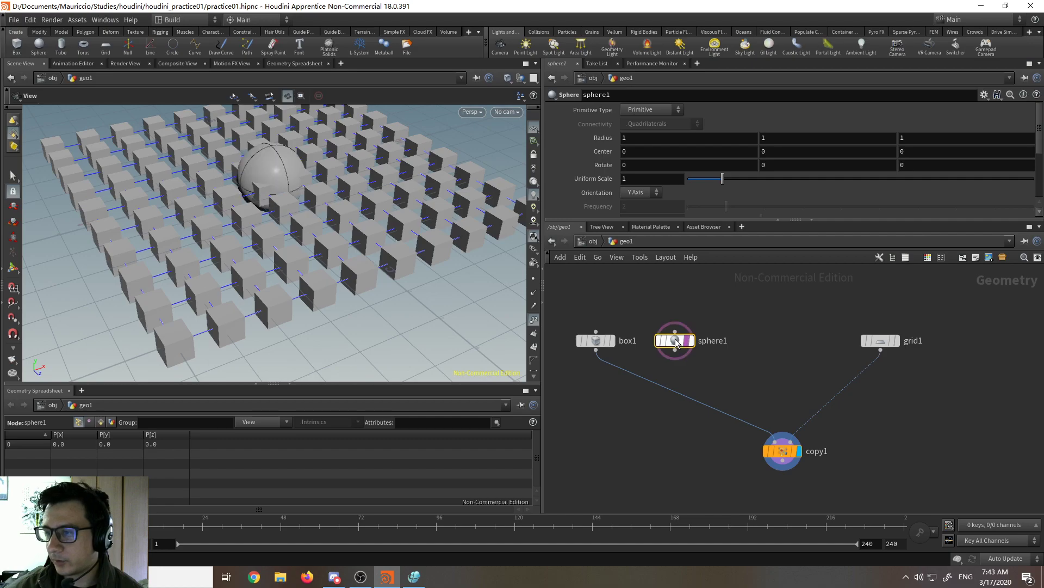
{"action": "left_click", "coordinate": [653, 109]}
{"action": "left_click", "coordinate": [655, 138]}
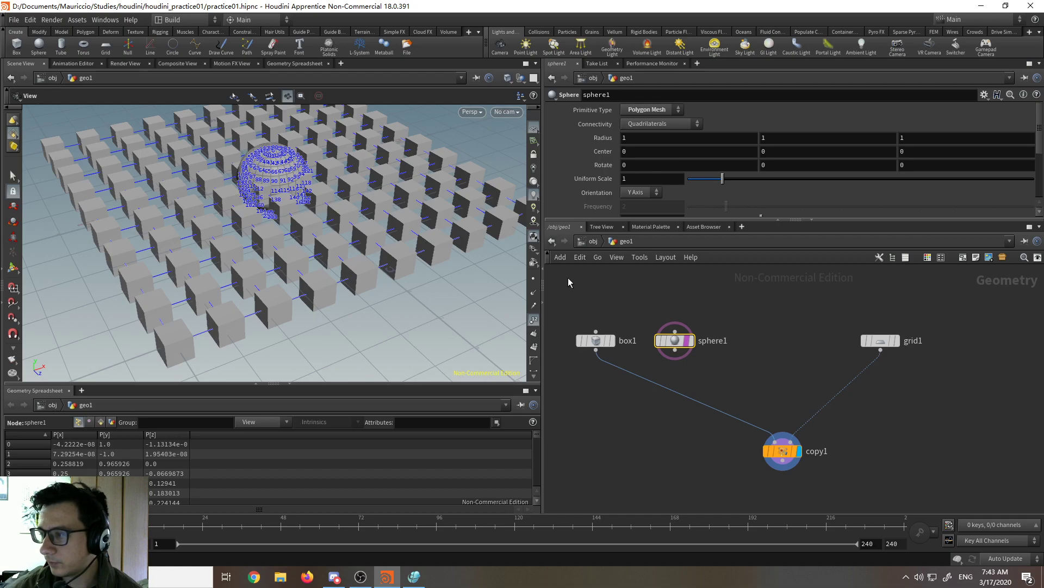
{"action": "left_click", "coordinate": [534, 319]}
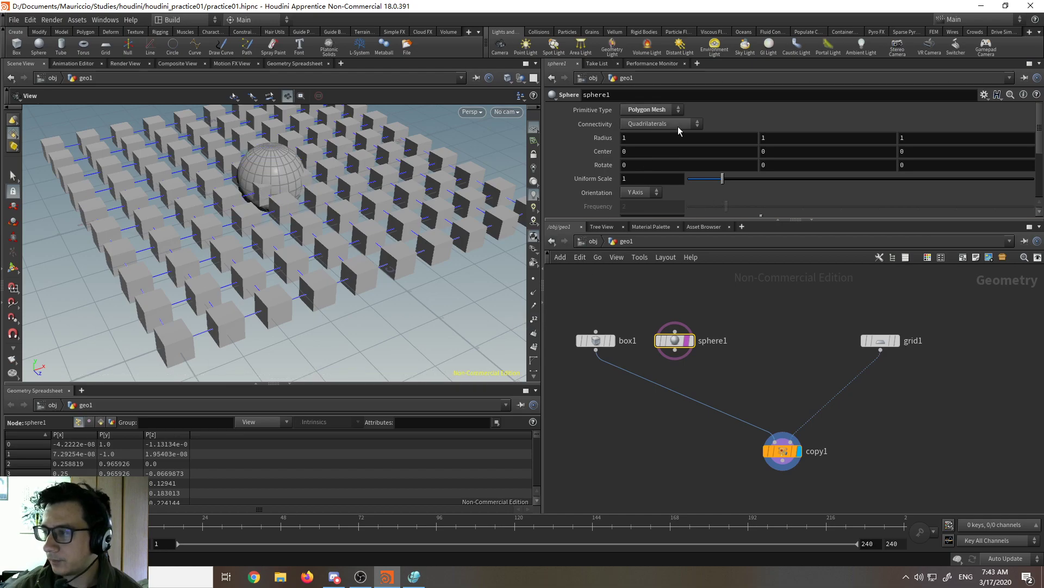
Step: Set the sphere's rows and columns to 10 and its uniform scale to 0.52
{"action": "scroll", "coordinate": [679, 130], "scroll_direction": "down", "scroll_amount": 2}
{"action": "left_click_drag", "start_coordinate": [760, 194], "coordinate": [741, 208]}
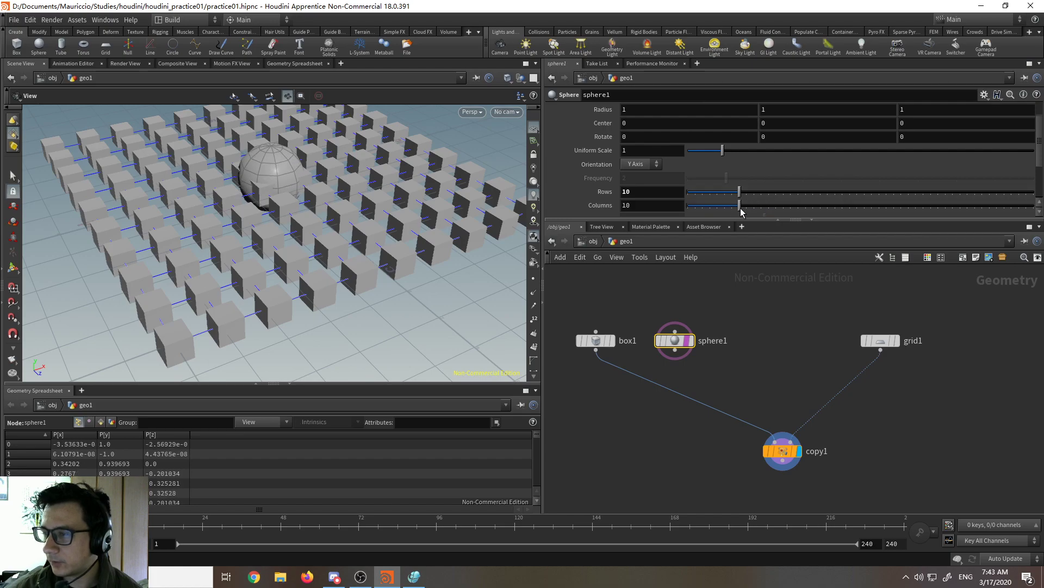
{"action": "left_click_drag", "start_coordinate": [294, 238], "coordinate": [403, 188]}
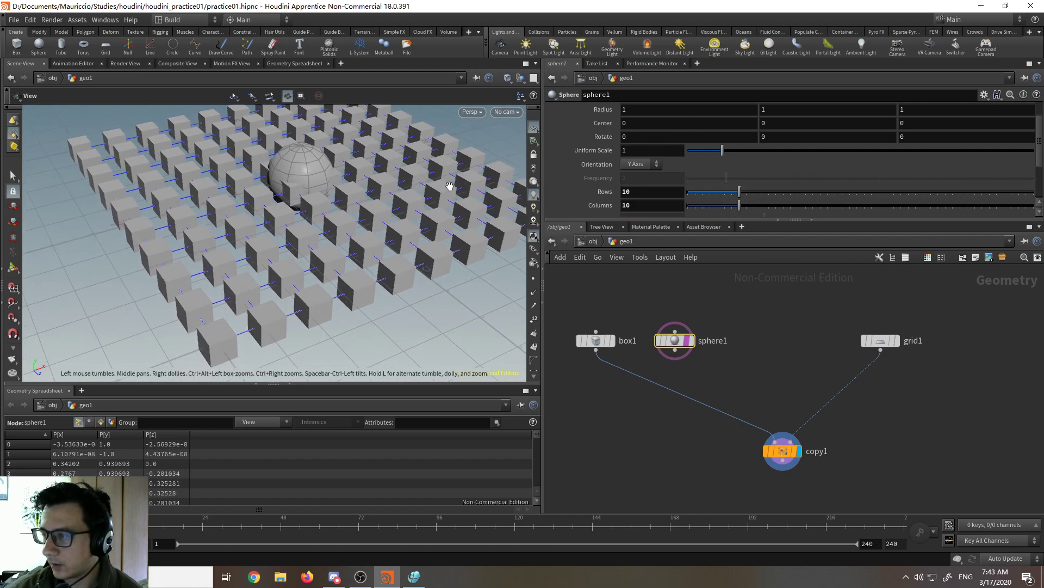
{"action": "left_click_drag", "start_coordinate": [723, 150], "coordinate": [706, 152]}
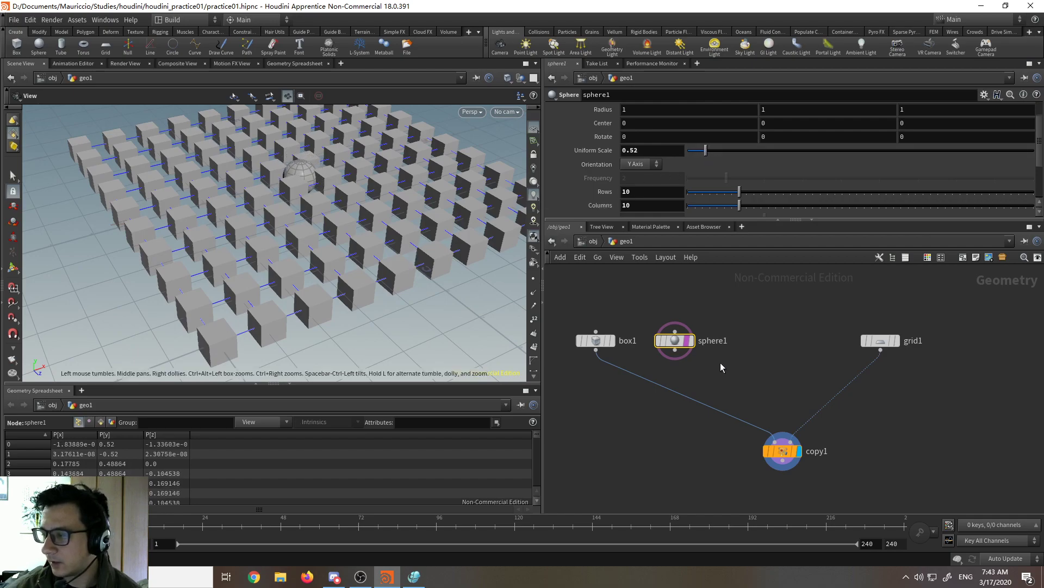
Step: Display the sphere and box nodes alternately to compare the two shapes in the viewport
{"action": "mouse_move", "coordinate": [690, 341]}
{"action": "left_click", "coordinate": [690, 341]}
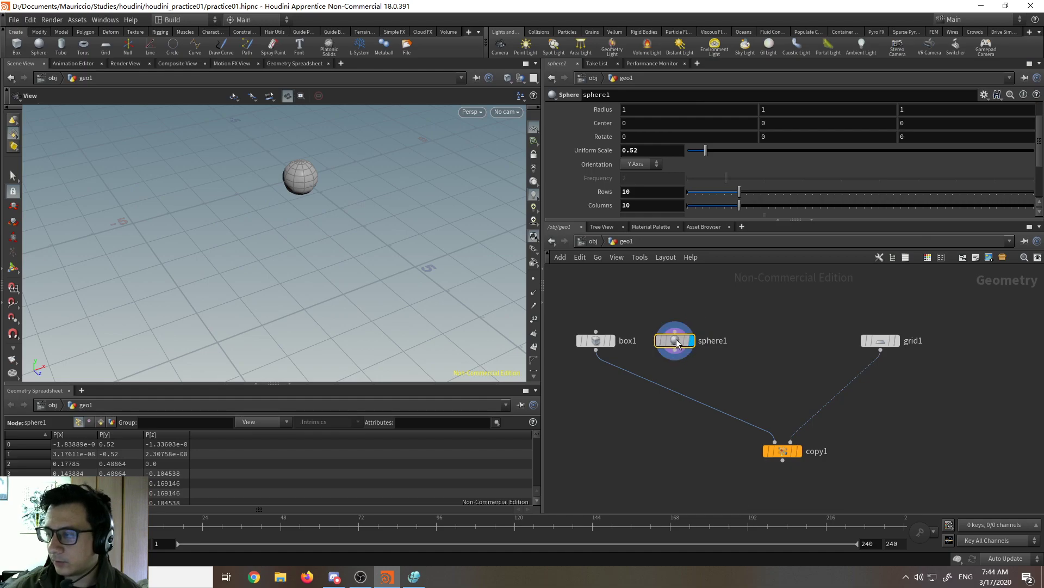
{"action": "left_click", "coordinate": [597, 341]}
{"action": "left_click", "coordinate": [612, 341]}
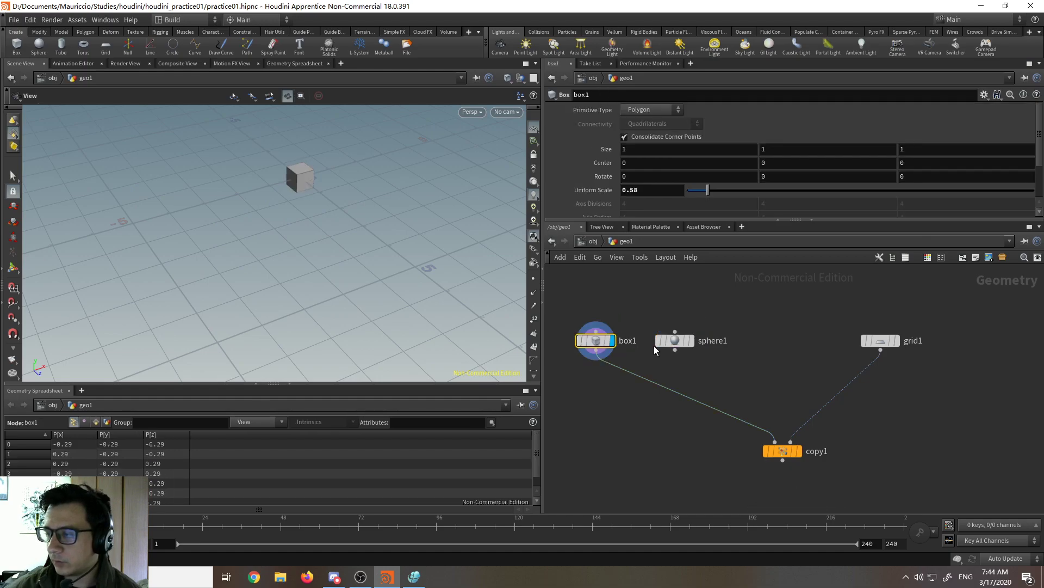
{"action": "left_click", "coordinate": [691, 342]}
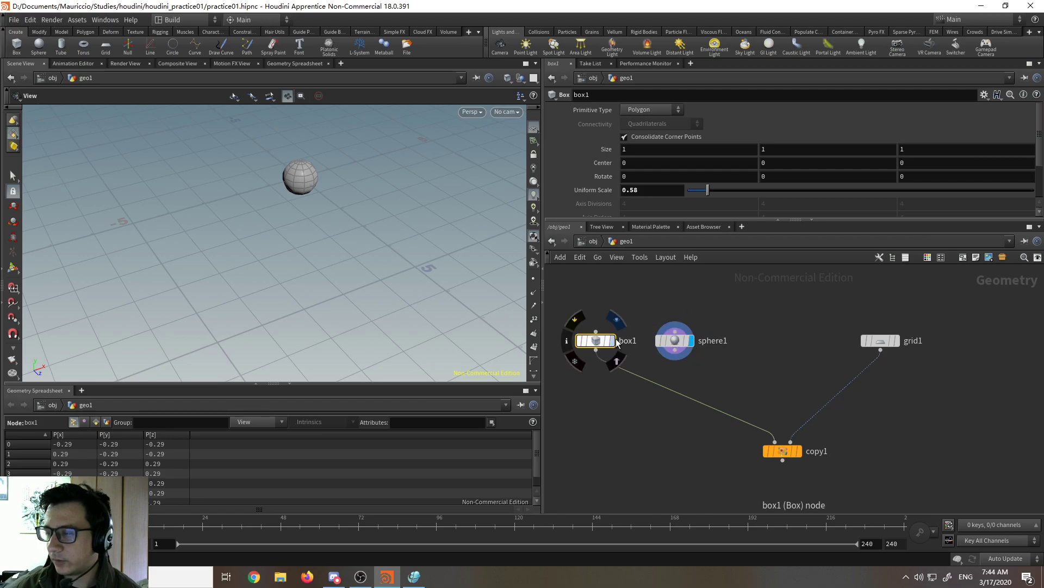
{"action": "left_click", "coordinate": [615, 341]}
Step: Try the sphere as the Copy Stamp's first input, view the copied spheres, and reconnect the box to that input
{"action": "left_click_drag", "start_coordinate": [675, 350], "coordinate": [788, 454]}
{"action": "left_click", "coordinate": [798, 450]}
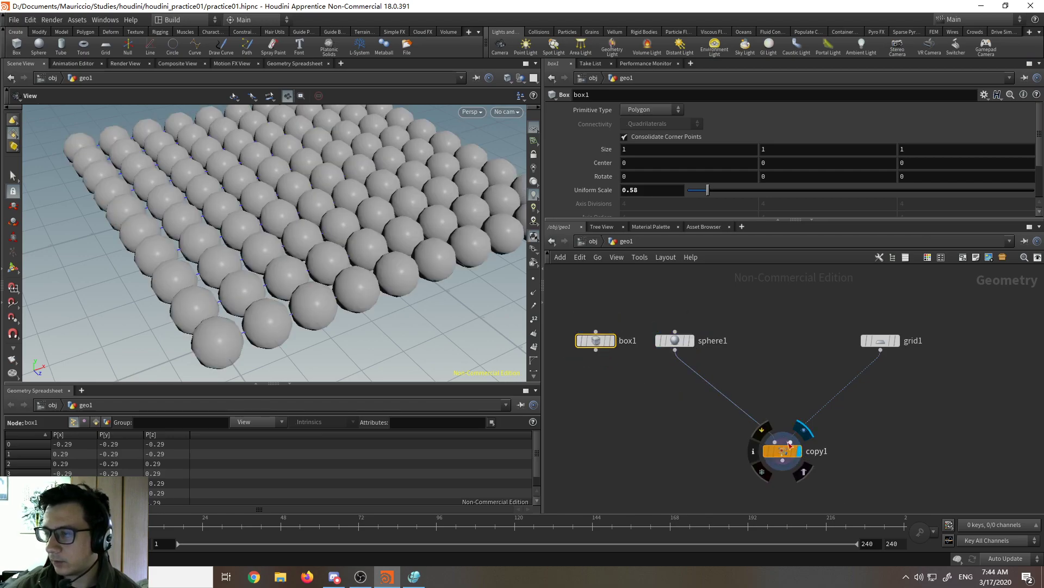
{"action": "scroll", "coordinate": [326, 338], "scroll_direction": "up", "scroll_amount": 5}
{"action": "scroll", "coordinate": [326, 338], "scroll_direction": "down", "scroll_amount": 4}
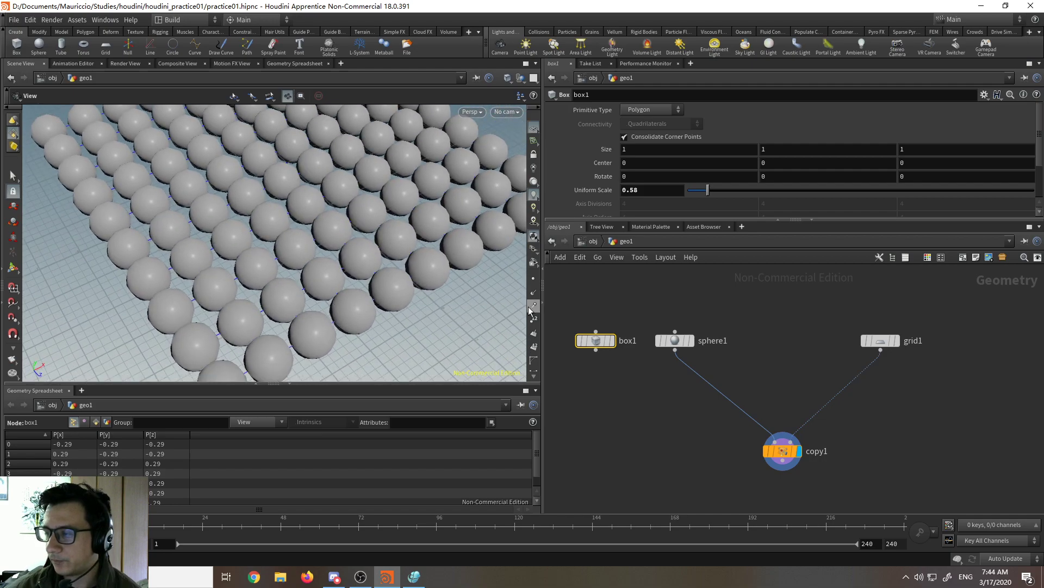
{"action": "left_click_drag", "start_coordinate": [631, 380], "coordinate": [775, 441]}
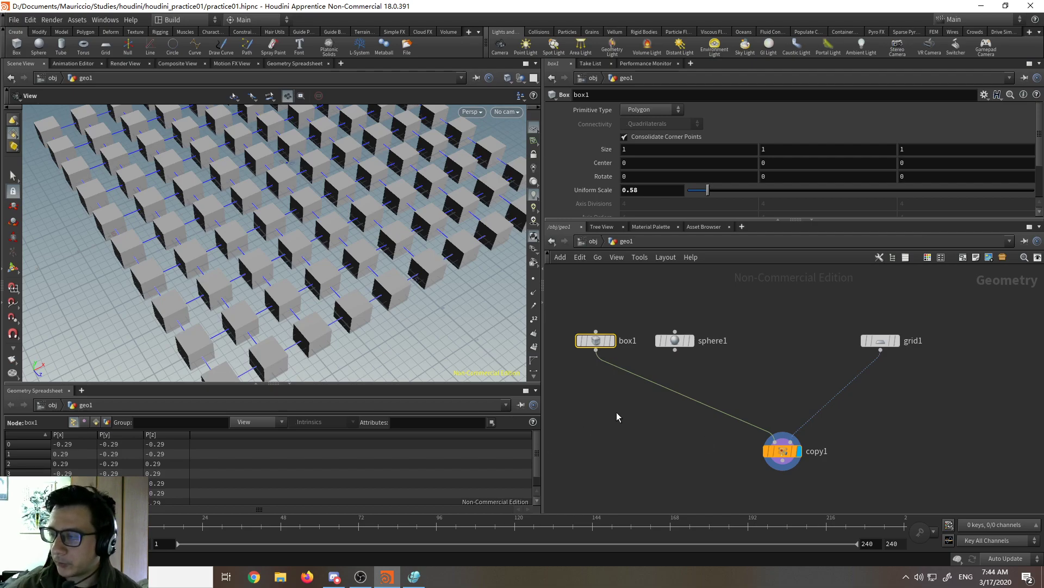
Step: Add a Switch node and insert it on the connection between the box and the Copy Stamp node
{"action": "left_click", "coordinate": [602, 387]}
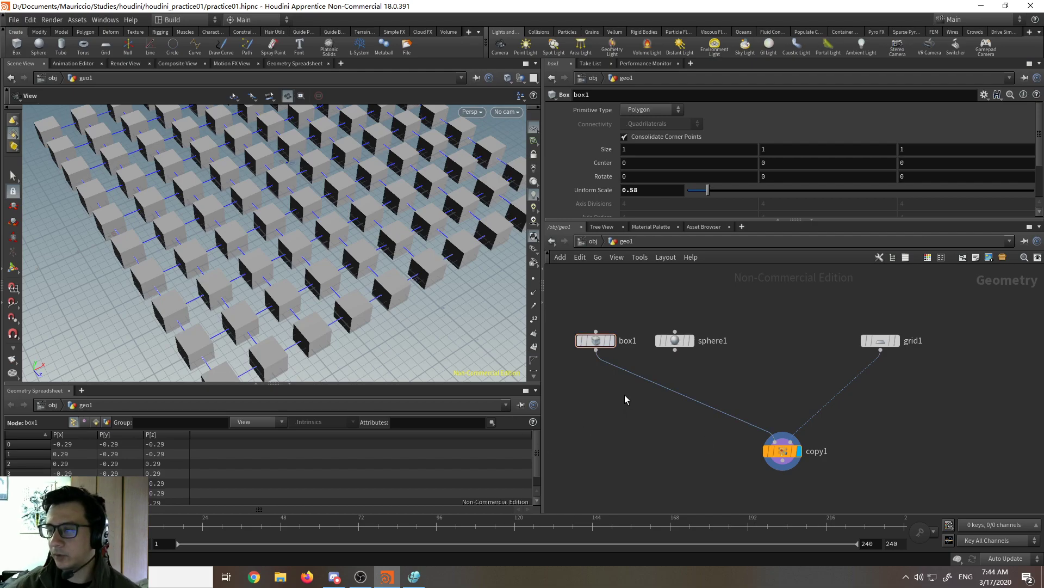
{"action": "key", "text": "Tab"}
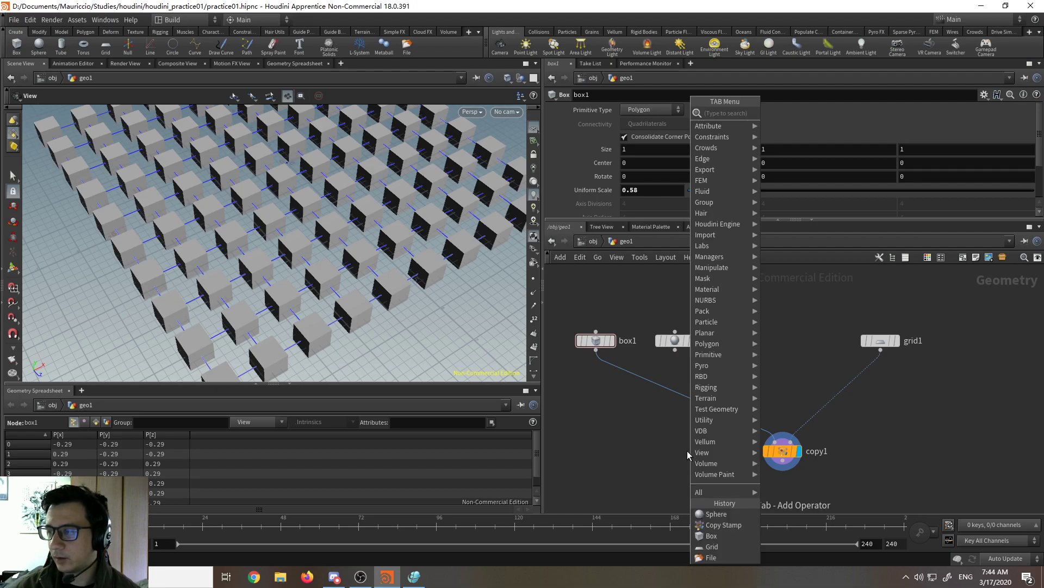
{"action": "type", "text": "swit"}
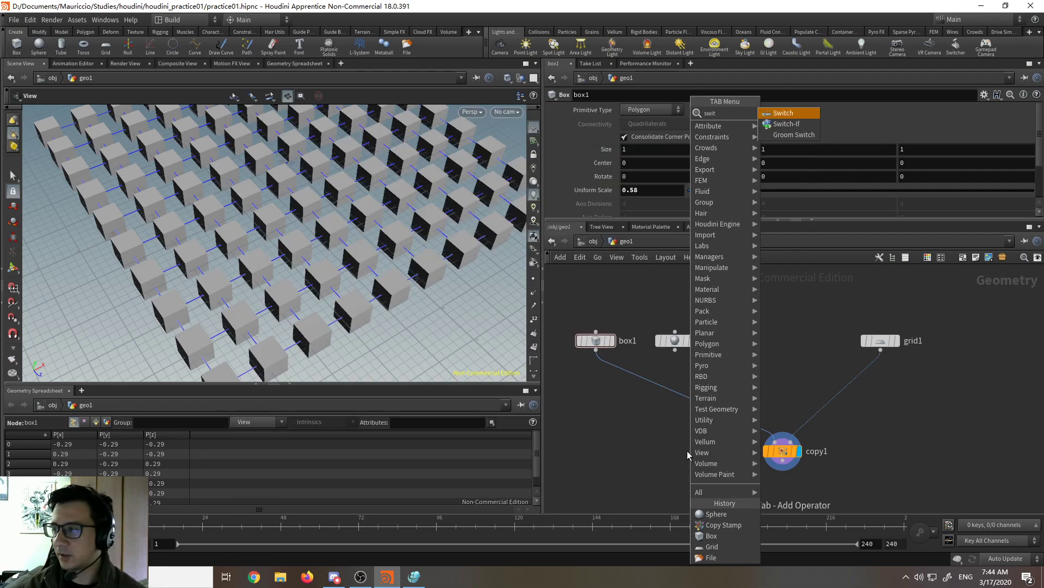
{"action": "key", "text": "Return"}
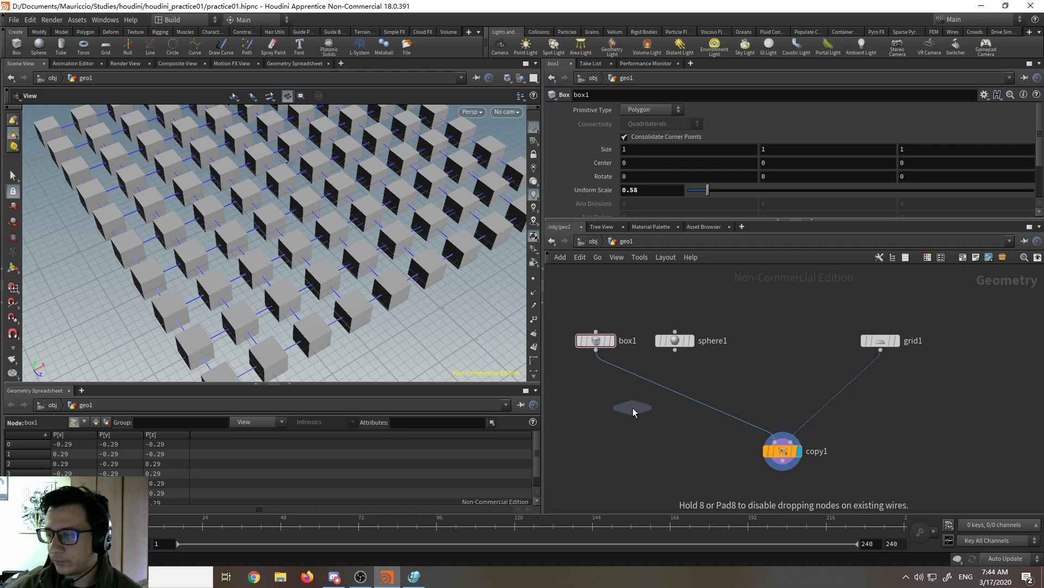
{"action": "left_click", "coordinate": [633, 398]}
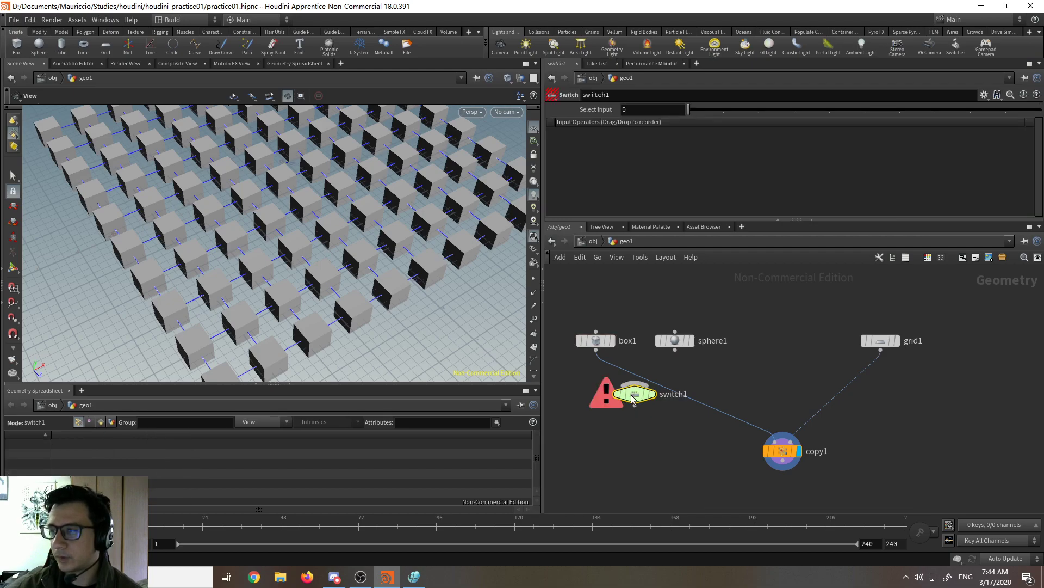
{"action": "left_click_drag", "start_coordinate": [633, 398], "coordinate": [665, 400]}
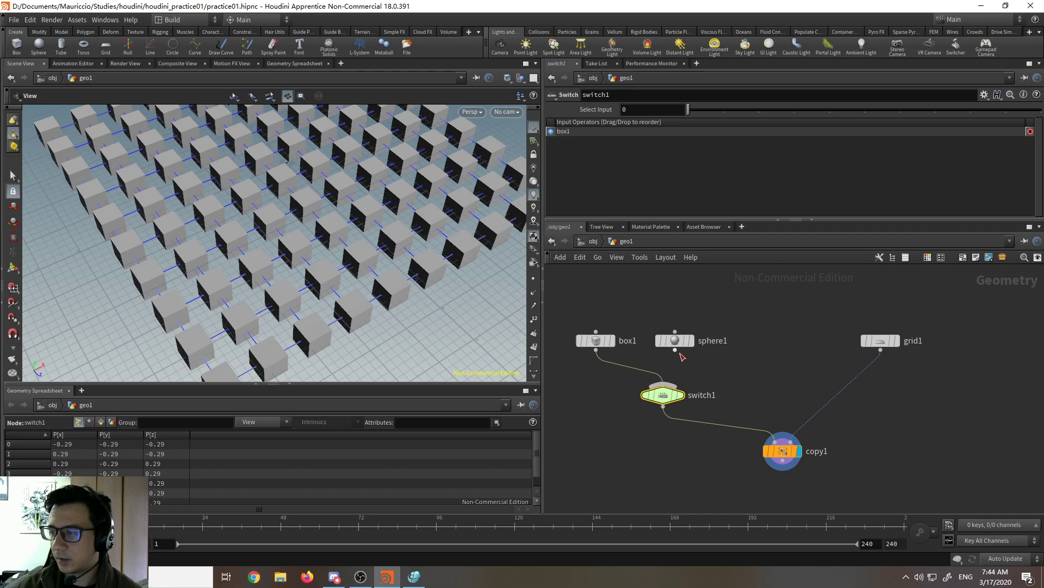
Step: Connect the sphere as the Switch node's second input and move the sphere node slightly away from the box node
{"action": "left_click_drag", "start_coordinate": [680, 355], "coordinate": [673, 393]}
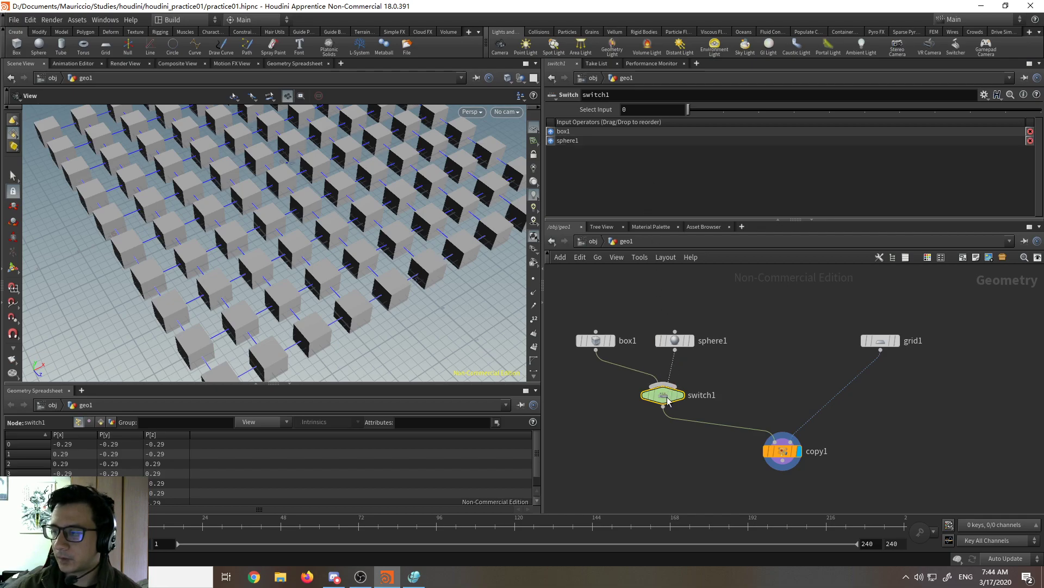
{"action": "mouse_move", "coordinate": [672, 394]}
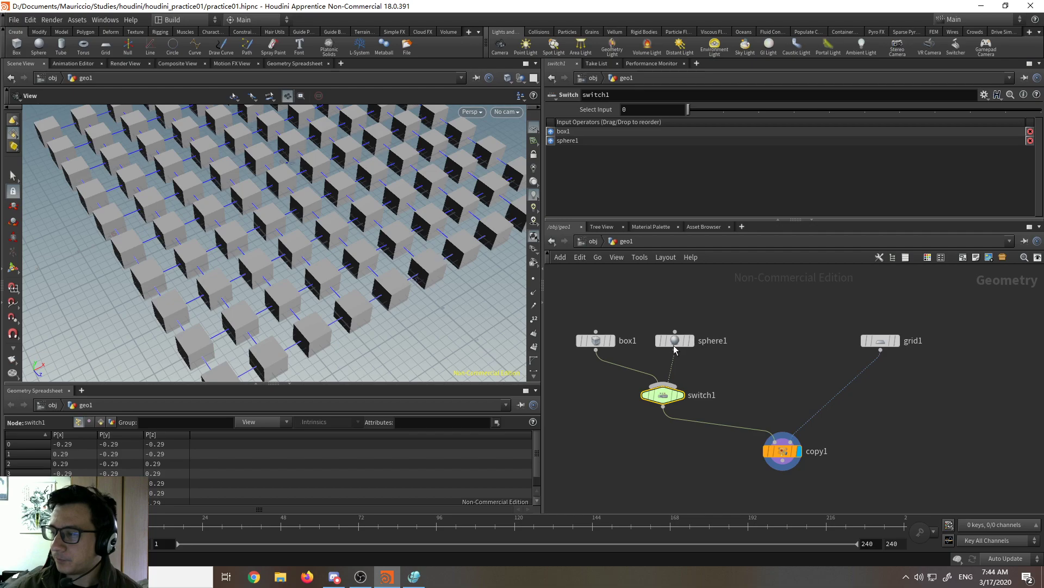
{"action": "left_click_drag", "start_coordinate": [675, 346], "coordinate": [692, 347]}
Step: Test the Switch node's Select Input to alternate the copied shape between box and sphere, ending at 0
{"action": "left_click_drag", "start_coordinate": [434, 263], "coordinate": [459, 252]}
{"action": "middle_click_drag", "start_coordinate": [460, 252], "coordinate": [456, 223]}
{"action": "mouse_move", "coordinate": [689, 110]}
{"action": "left_mouse_down"}
{"action": "mouse_move", "coordinate": [724, 111]}
{"action": "mouse_move", "coordinate": [692, 111]}
{"action": "mouse_move", "coordinate": [713, 122]}
{"action": "mouse_move", "coordinate": [683, 121]}
{"action": "left_mouse_up"}
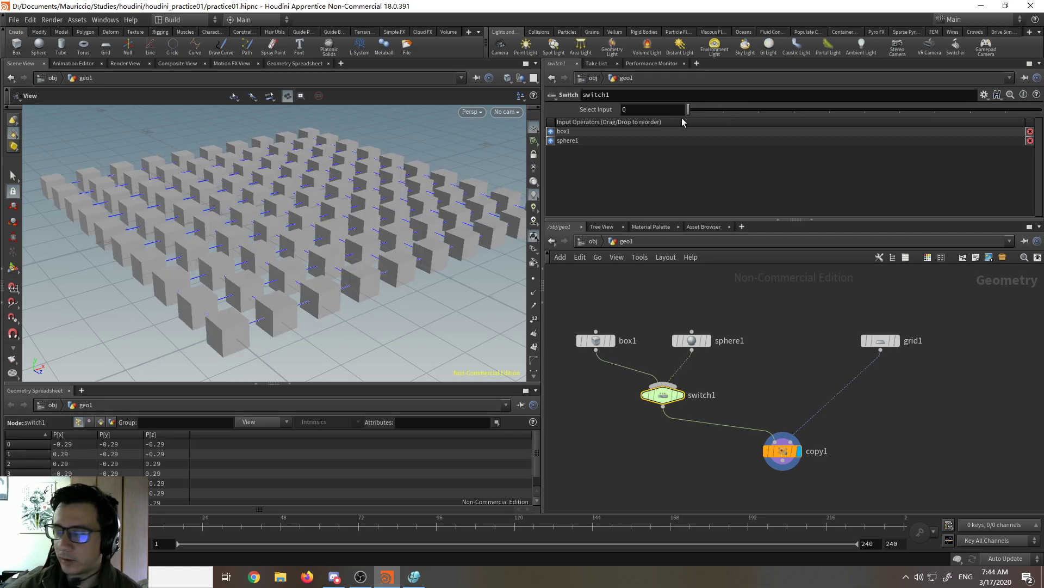
{"action": "left_click_drag", "start_coordinate": [699, 110], "coordinate": [684, 128]}
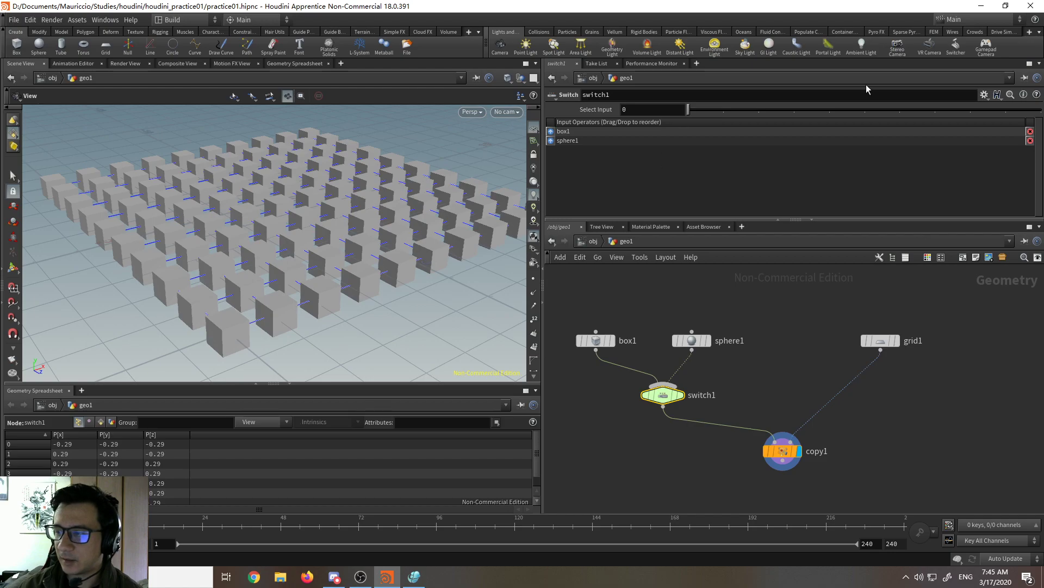
{"action": "left_click_drag", "start_coordinate": [414, 240], "coordinate": [456, 238]}
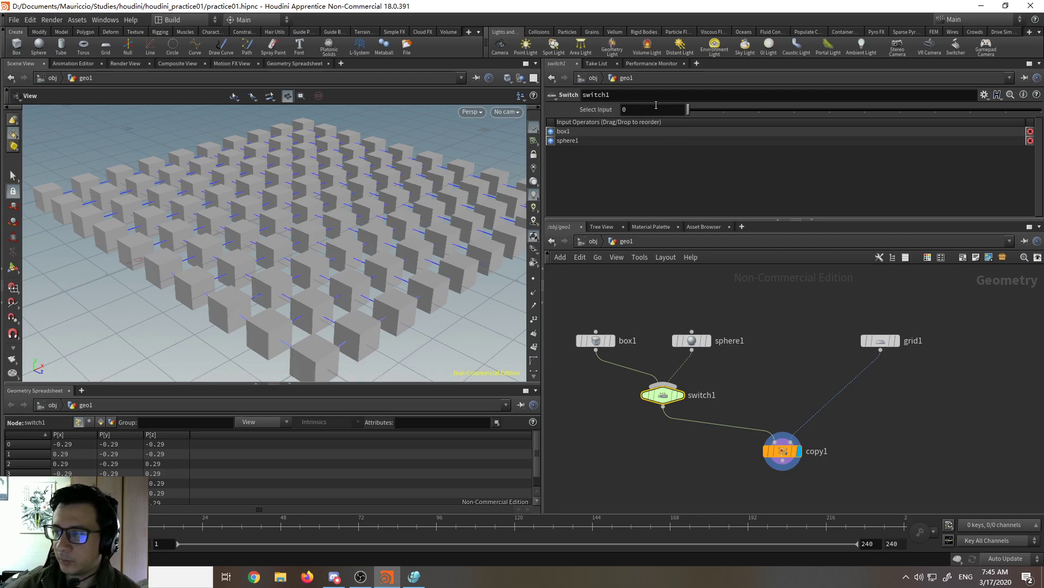
Step: Select the Copy Stamp node and examine its boxes copied onto the grid points from several angles
{"action": "left_click", "coordinate": [785, 452]}
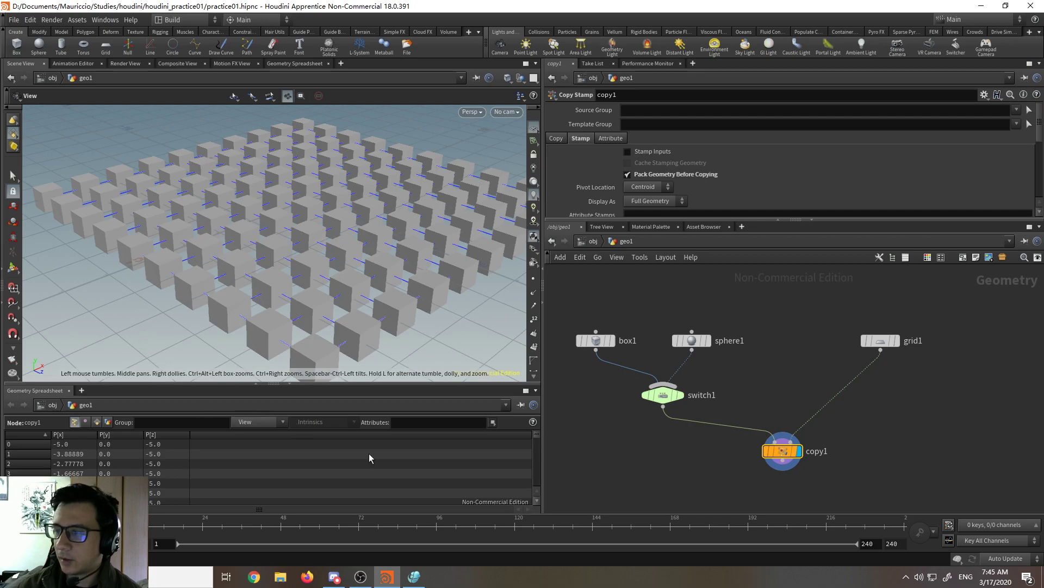
{"action": "left_click_drag", "start_coordinate": [332, 269], "coordinate": [292, 181]}
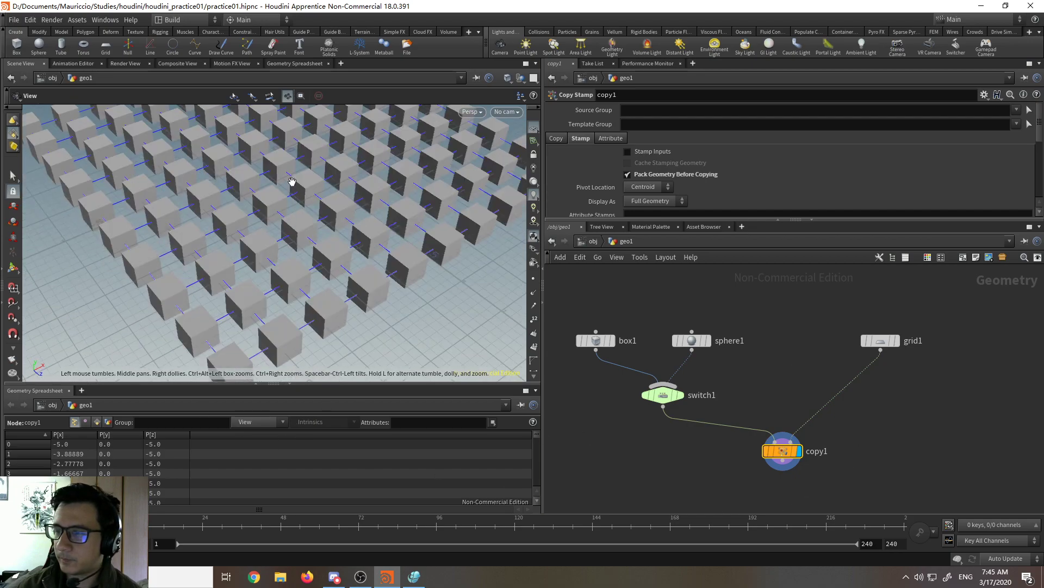
{"action": "left_click_drag", "start_coordinate": [393, 235], "coordinate": [292, 148]}
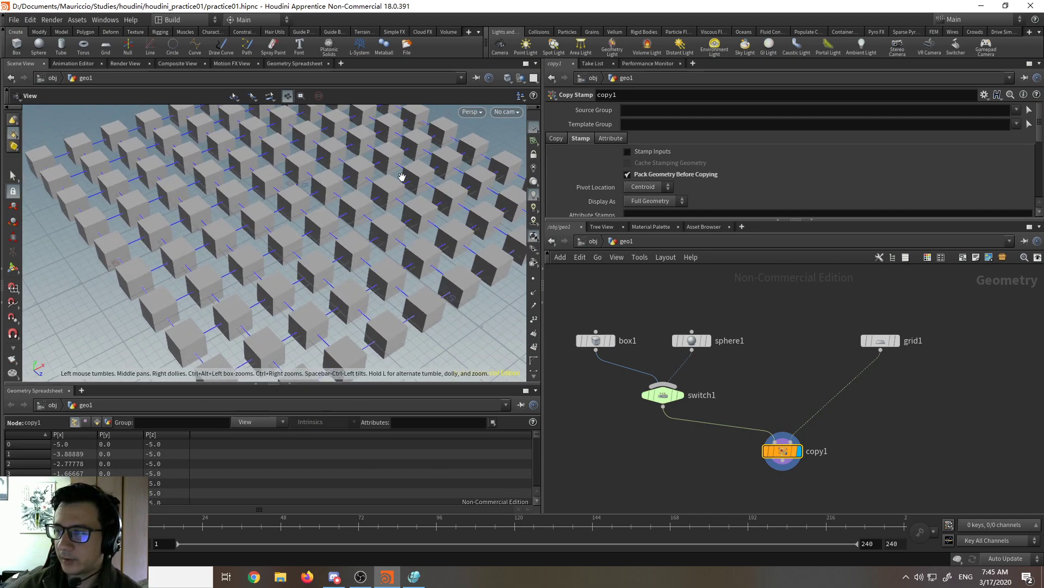
{"action": "right_click_drag", "start_coordinate": [365, 189], "coordinate": [323, 290]}
{"action": "scroll", "coordinate": [323, 290], "scroll_direction": "up", "scroll_amount": 5}
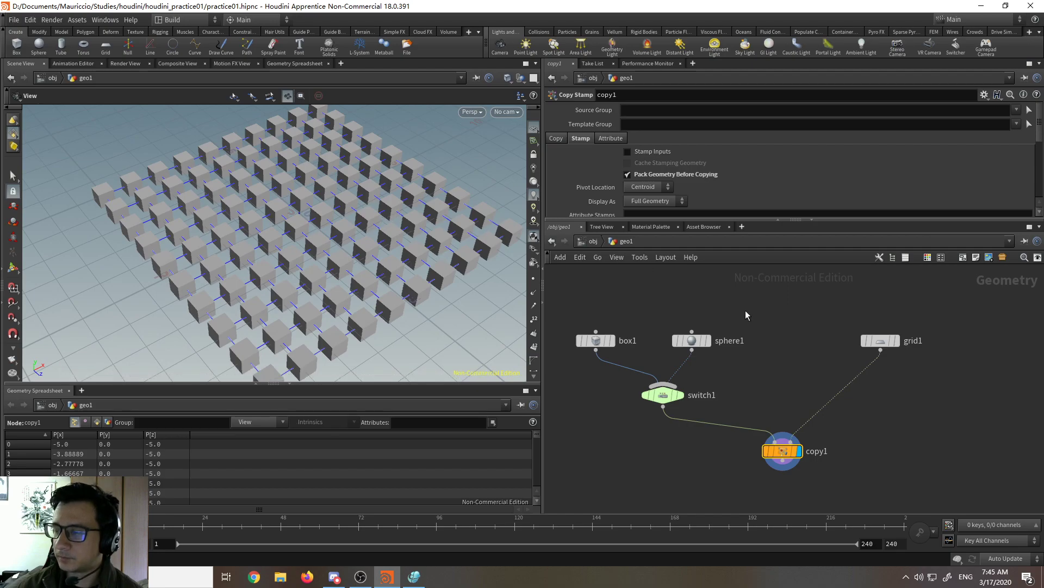
{"action": "scroll", "coordinate": [871, 343], "scroll_direction": "up", "scroll_amount": 1}
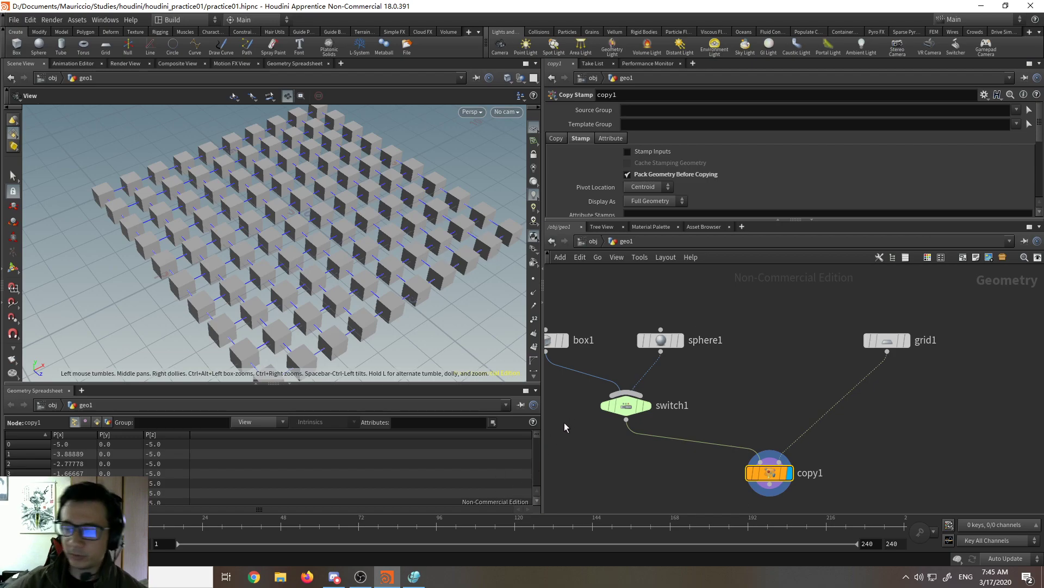
Step: Switch to 优动漫 PAINT and erase all handwritten notes from the canvas with the hard eraser enlarged to size 600
{"action": "left_click", "coordinate": [422, 578]}
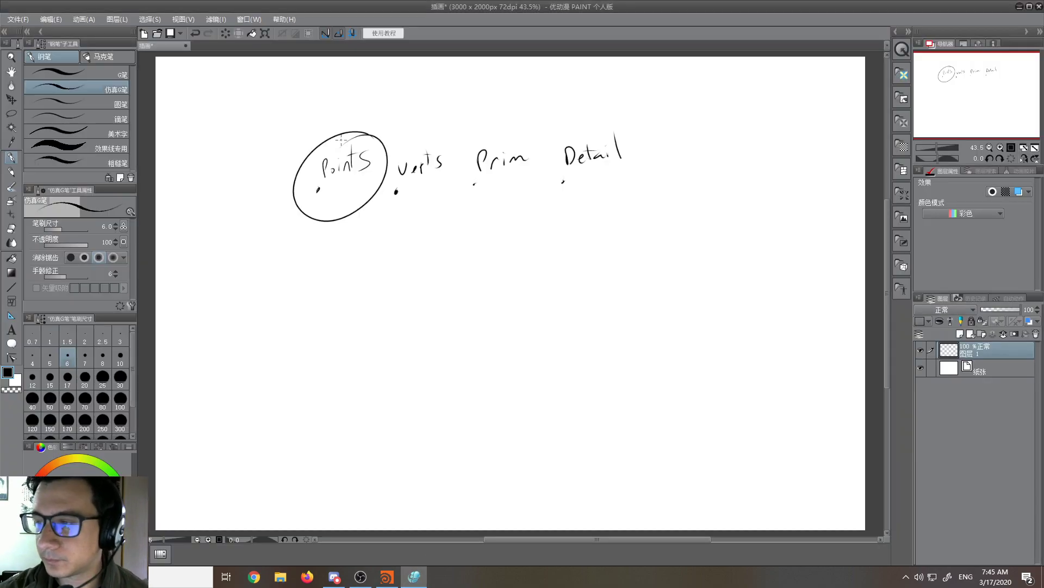
{"action": "key", "text": "e"}
{"action": "key", "text": "bracketright"}
{"action": "key", "text": "bracketright"}
{"action": "key", "text": "bracketright"}
{"action": "key", "text": "bracketright"}
{"action": "key", "text": "bracketright"}
{"action": "key", "text": "bracketright"}
{"action": "key", "text": "bracketright"}
{"action": "key", "text": "bracketright"}
{"action": "key", "text": "bracketright"}
{"action": "key", "text": "bracketright"}
{"action": "left_click_drag", "start_coordinate": [324, 196], "coordinate": [425, 248]}
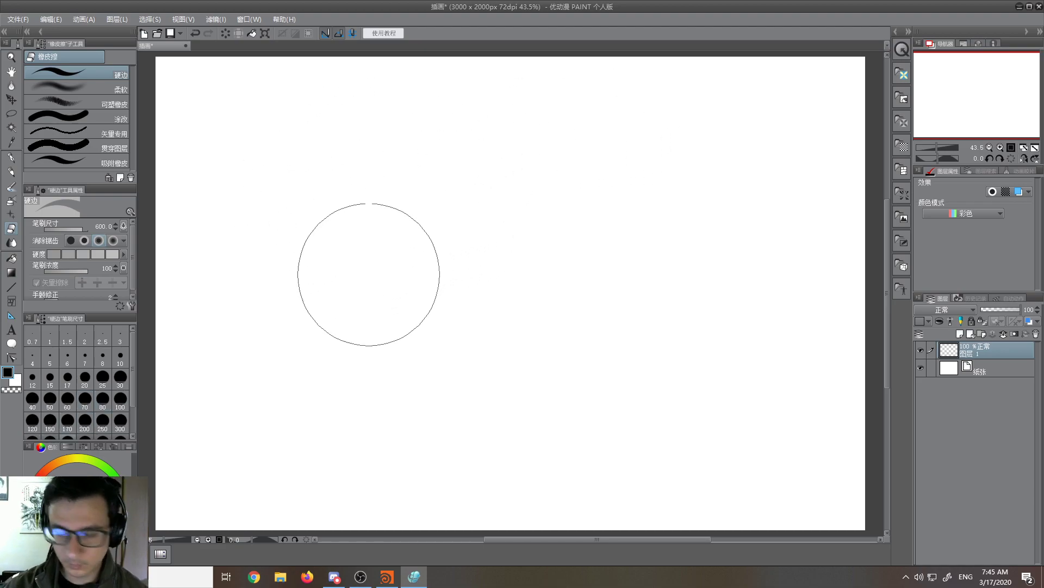
Step: With the pen at size 8, draw a vertical gripper arm and a 3D box directly beneath it
{"action": "key", "text": "p"}
{"action": "key", "text": "bracketright"}
{"action": "key", "text": "bracketright"}
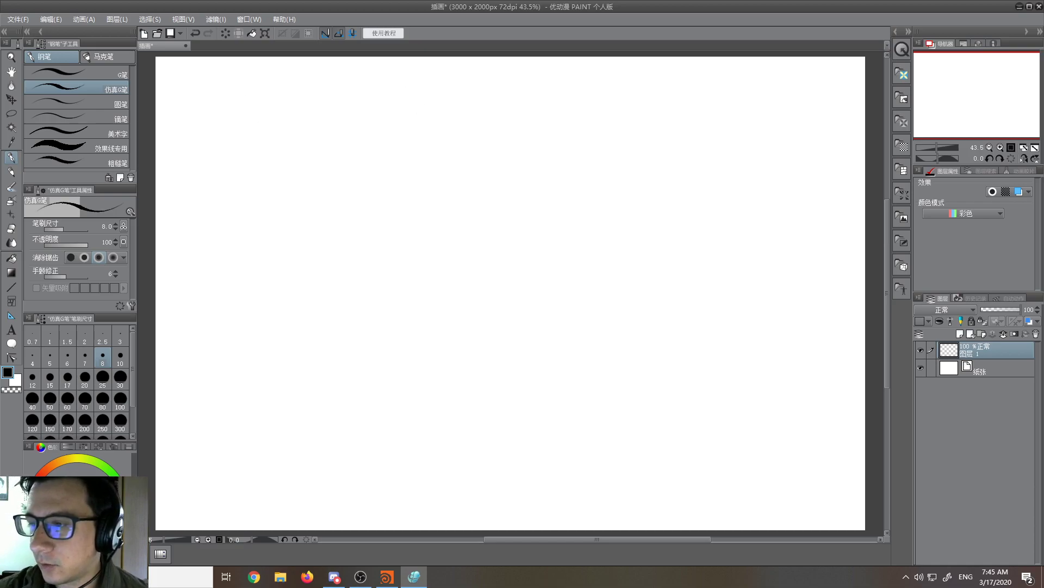
{"action": "mouse_move", "coordinate": [258, 76]}
{"action": "left_mouse_down"}
{"action": "mouse_move", "coordinate": [254, 220]}
{"action": "mouse_move", "coordinate": [286, 197]}
{"action": "mouse_move", "coordinate": [311, 215]}
{"action": "mouse_move", "coordinate": [289, 188]}
{"action": "mouse_move", "coordinate": [279, 70]}
{"action": "left_mouse_up"}
{"action": "mouse_move", "coordinate": [218, 268]}
{"action": "left_mouse_down"}
{"action": "mouse_move", "coordinate": [226, 321]}
{"action": "mouse_move", "coordinate": [302, 265]}
{"action": "mouse_move", "coordinate": [303, 311]}
{"action": "left_mouse_up"}
{"action": "left_click_drag", "start_coordinate": [231, 324], "coordinate": [302, 316]}
{"action": "mouse_move", "coordinate": [219, 269]}
{"action": "left_mouse_down"}
{"action": "mouse_move", "coordinate": [279, 244]}
{"action": "mouse_move", "coordinate": [320, 256]}
{"action": "left_mouse_up"}
{"action": "mouse_move", "coordinate": [272, 252]}
{"action": "left_mouse_down"}
{"action": "mouse_move", "coordinate": [322, 245]}
{"action": "mouse_move", "coordinate": [330, 295]}
{"action": "left_mouse_up"}
{"action": "left_click_drag", "start_coordinate": [297, 323], "coordinate": [338, 297]}
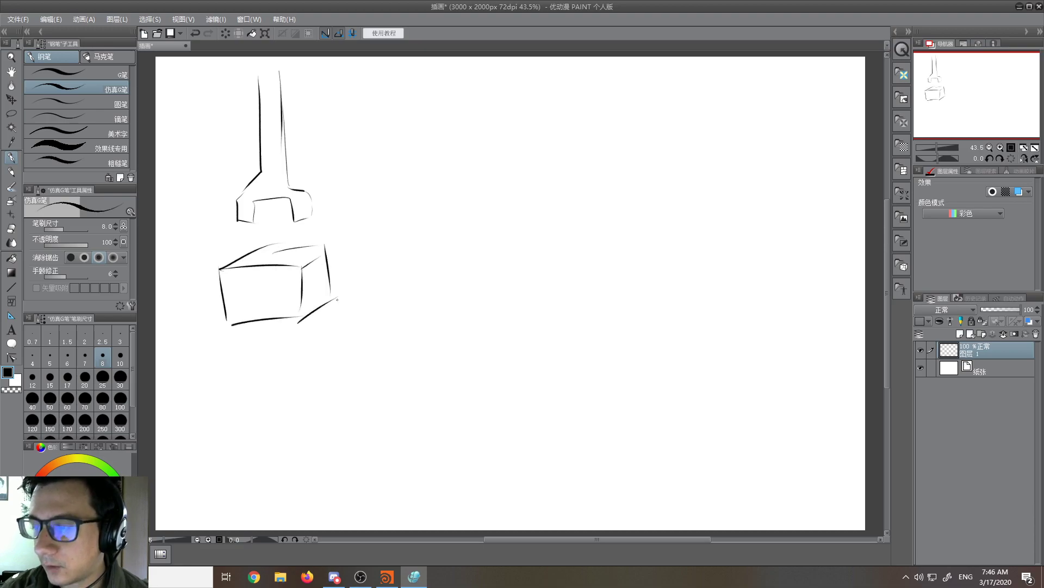
Step: Number the first box 0 and draw three more boxes in a row beside it, numbered 1, 2 and 3
{"action": "left_click_drag", "start_coordinate": [266, 328], "coordinate": [270, 331]}
{"action": "left_click_drag", "start_coordinate": [379, 253], "coordinate": [385, 301]}
{"action": "mouse_move", "coordinate": [381, 256]}
{"action": "left_mouse_down"}
{"action": "mouse_move", "coordinate": [425, 232]}
{"action": "mouse_move", "coordinate": [416, 258]}
{"action": "mouse_move", "coordinate": [448, 257]}
{"action": "left_mouse_up"}
{"action": "mouse_move", "coordinate": [419, 237]}
{"action": "left_mouse_down"}
{"action": "mouse_move", "coordinate": [479, 234]}
{"action": "mouse_move", "coordinate": [441, 267]}
{"action": "mouse_move", "coordinate": [467, 292]}
{"action": "mouse_move", "coordinate": [441, 298]}
{"action": "left_mouse_up"}
{"action": "mouse_move", "coordinate": [377, 313]}
{"action": "left_mouse_down"}
{"action": "mouse_move", "coordinate": [471, 300]}
{"action": "mouse_move", "coordinate": [423, 328]}
{"action": "left_mouse_up"}
{"action": "mouse_move", "coordinate": [510, 247]}
{"action": "left_mouse_down"}
{"action": "mouse_move", "coordinate": [516, 297]}
{"action": "mouse_move", "coordinate": [553, 229]}
{"action": "mouse_move", "coordinate": [580, 247]}
{"action": "mouse_move", "coordinate": [598, 228]}
{"action": "mouse_move", "coordinate": [566, 249]}
{"action": "left_mouse_up"}
{"action": "left_click_drag", "start_coordinate": [595, 233], "coordinate": [597, 286]}
{"action": "left_click_drag", "start_coordinate": [569, 254], "coordinate": [570, 293]}
{"action": "left_click_drag", "start_coordinate": [571, 292], "coordinate": [596, 280]}
{"action": "mouse_move", "coordinate": [518, 299]}
{"action": "left_mouse_down"}
{"action": "mouse_move", "coordinate": [574, 291]}
{"action": "mouse_move", "coordinate": [563, 314]}
{"action": "mouse_move", "coordinate": [582, 320]}
{"action": "left_mouse_up"}
{"action": "left_click_drag", "start_coordinate": [633, 238], "coordinate": [635, 281]}
{"action": "left_click_drag", "start_coordinate": [682, 241], "coordinate": [685, 277]}
{"action": "left_click_drag", "start_coordinate": [634, 240], "coordinate": [687, 216]}
{"action": "left_click_drag", "start_coordinate": [680, 239], "coordinate": [706, 222]}
{"action": "mouse_move", "coordinate": [635, 246]}
{"action": "left_mouse_down"}
{"action": "mouse_move", "coordinate": [679, 240]}
{"action": "mouse_move", "coordinate": [704, 221]}
{"action": "mouse_move", "coordinate": [710, 260]}
{"action": "mouse_move", "coordinate": [687, 277]}
{"action": "left_mouse_up"}
{"action": "left_click_drag", "start_coordinate": [673, 297], "coordinate": [675, 307]}
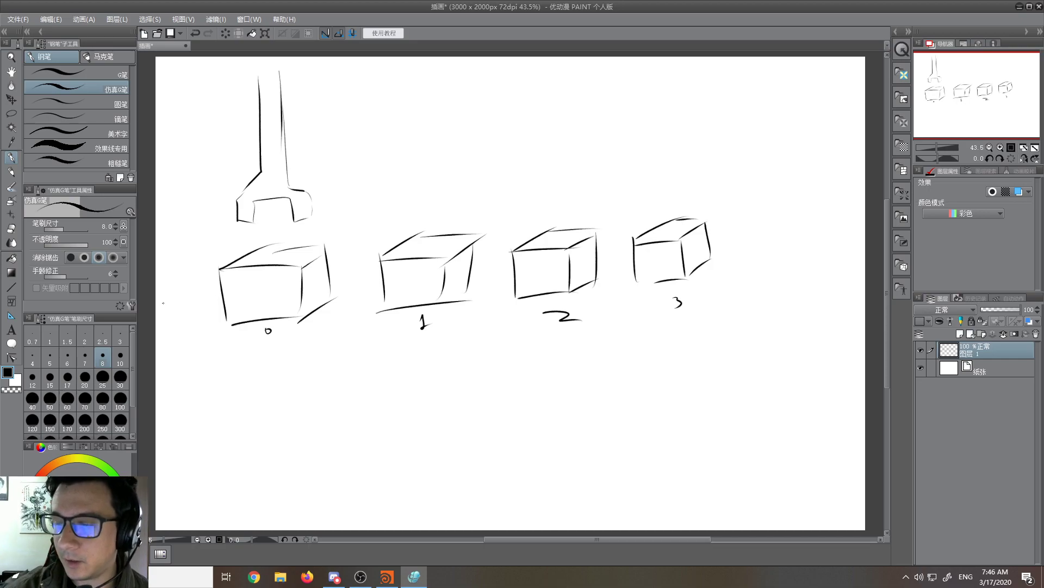
Step: Connect the boxes with a conveyor line extending past both ends, and draw a long line across the canvas beneath them
{"action": "left_click_drag", "start_coordinate": [158, 299], "coordinate": [380, 281]}
{"action": "key", "text": "ctrl+z"}
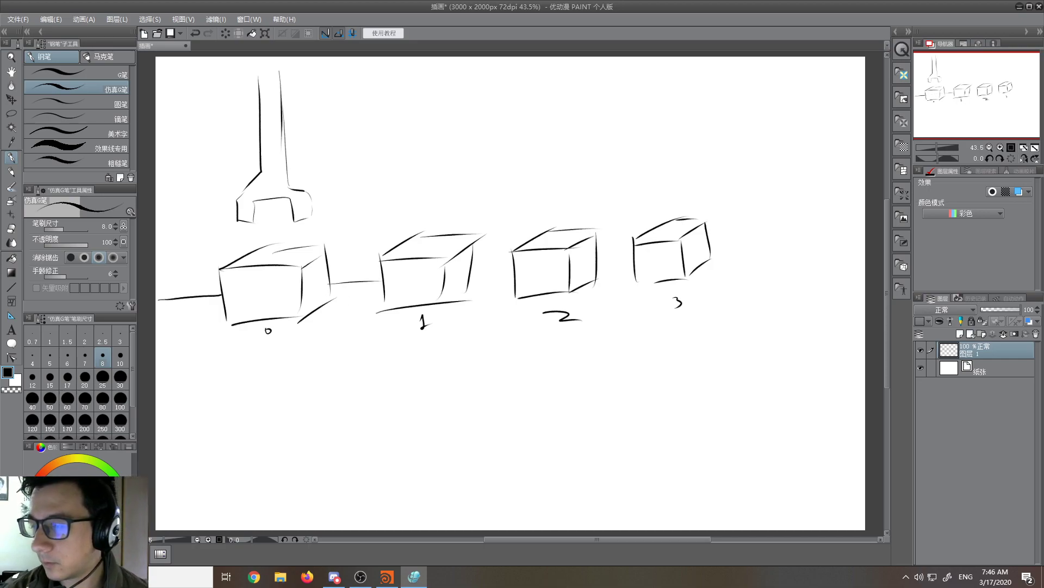
{"action": "left_click_drag", "start_coordinate": [472, 275], "coordinate": [514, 277]}
{"action": "left_click_drag", "start_coordinate": [593, 266], "coordinate": [627, 265]}
{"action": "left_click_drag", "start_coordinate": [712, 250], "coordinate": [835, 253]}
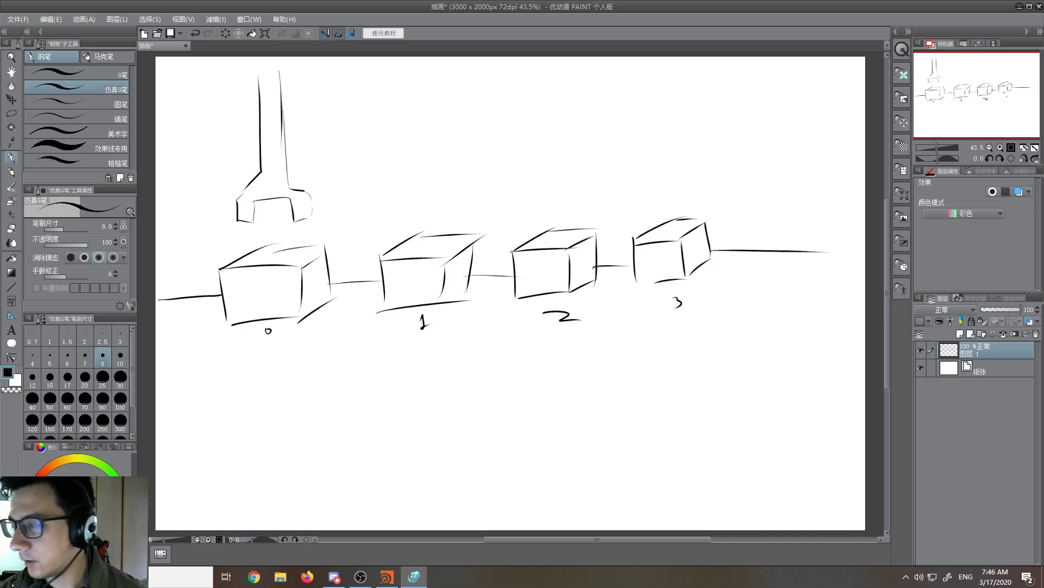
{"action": "mouse_move", "coordinate": [163, 342]}
{"action": "left_mouse_down"}
{"action": "mouse_move", "coordinate": [323, 332]}
{"action": "mouse_move", "coordinate": [865, 351]}
{"action": "left_mouse_up"}
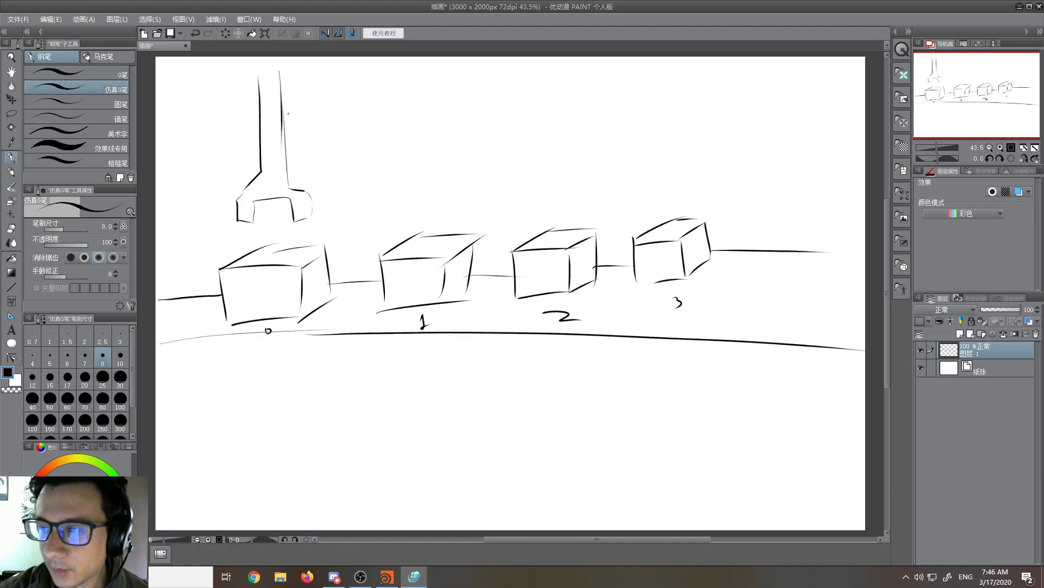
Step: Erase the gripper arm and redraw it as a stamp touching the top of box 0
{"action": "key", "text": "e"}
{"action": "mouse_move", "coordinate": [287, 119]}
{"action": "left_mouse_down"}
{"action": "mouse_move", "coordinate": [245, 131]}
{"action": "mouse_move", "coordinate": [289, 147]}
{"action": "left_mouse_up"}
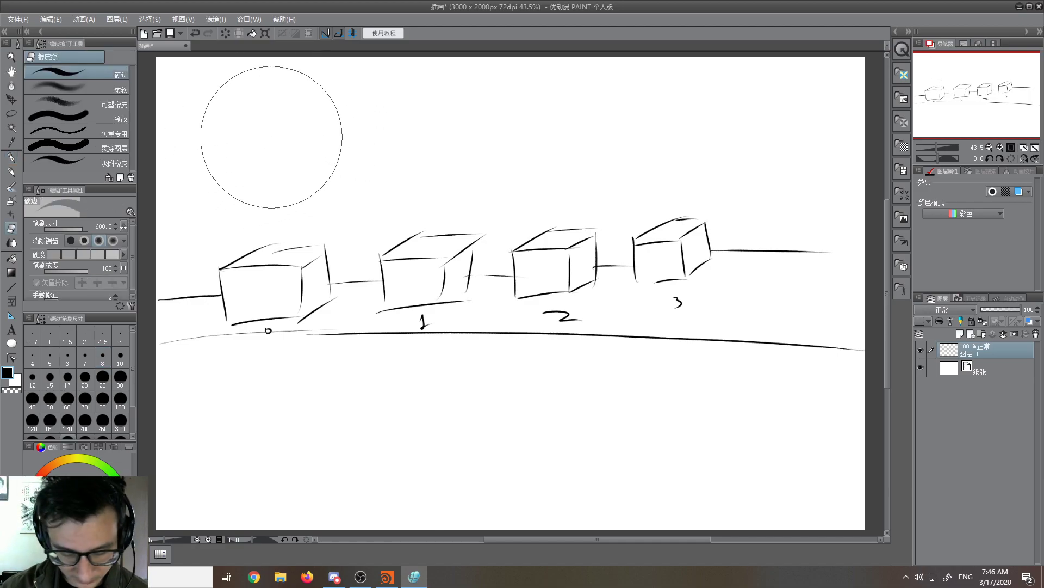
{"action": "key", "text": "p"}
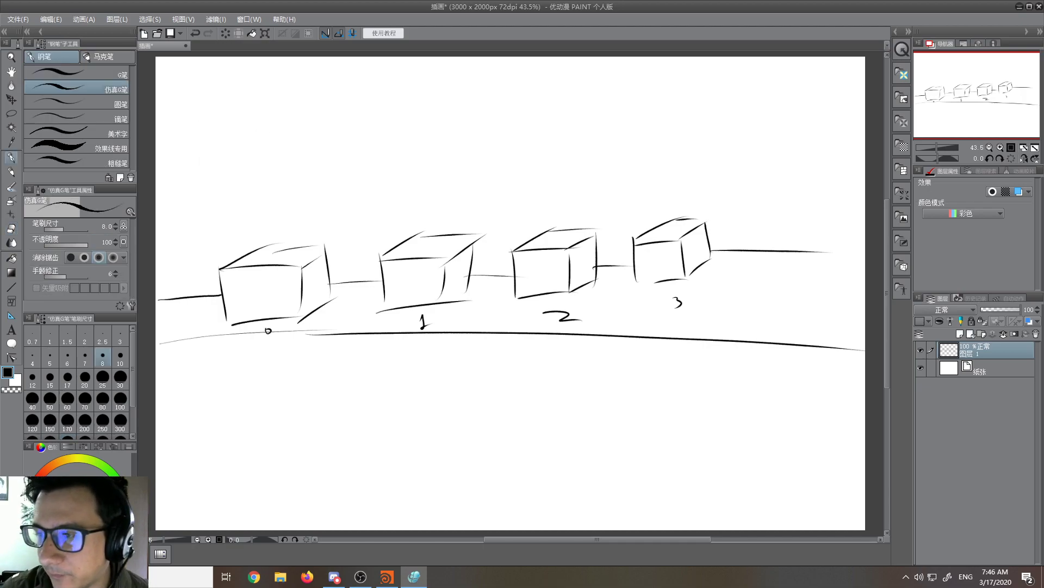
{"action": "mouse_move", "coordinate": [260, 86]}
{"action": "left_mouse_down"}
{"action": "mouse_move", "coordinate": [265, 215]}
{"action": "mouse_move", "coordinate": [290, 226]}
{"action": "mouse_move", "coordinate": [256, 224]}
{"action": "mouse_move", "coordinate": [257, 248]}
{"action": "mouse_move", "coordinate": [312, 243]}
{"action": "mouse_move", "coordinate": [312, 230]}
{"action": "mouse_move", "coordinate": [313, 245]}
{"action": "left_mouse_up"}
{"action": "left_click_drag", "start_coordinate": [295, 194], "coordinate": [297, 225]}
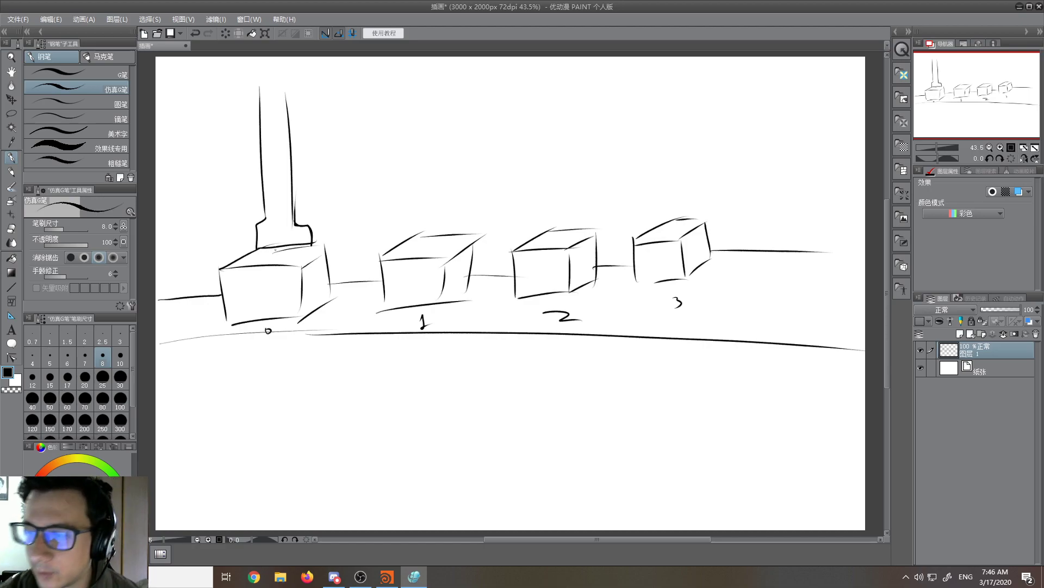
Step: Label the tops of boxes 0, 1 and 2 with the words chocolate, Toys and bricks
{"action": "left_click_drag", "start_coordinate": [261, 258], "coordinate": [313, 255]}
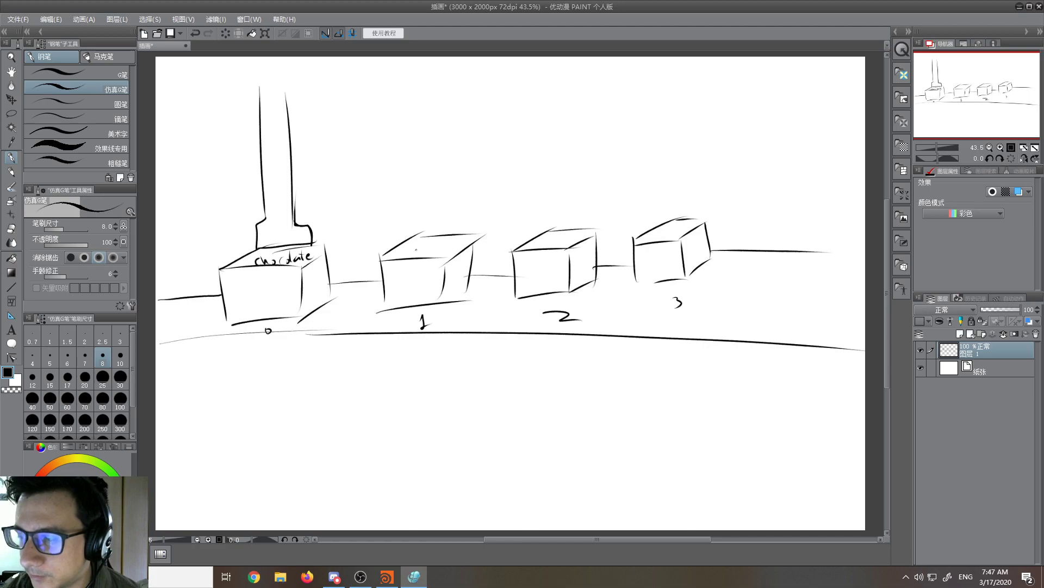
{"action": "mouse_move", "coordinate": [413, 250]}
{"action": "left_mouse_down"}
{"action": "mouse_move", "coordinate": [426, 244]}
{"action": "mouse_move", "coordinate": [439, 260]}
{"action": "left_mouse_up"}
{"action": "left_click_drag", "start_coordinate": [448, 242], "coordinate": [444, 257]}
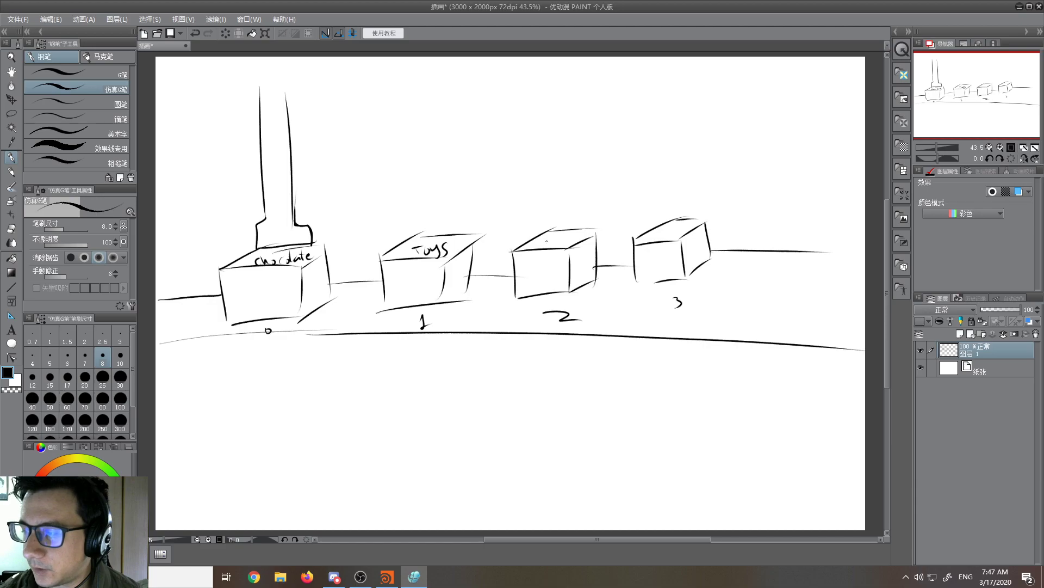
{"action": "left_click_drag", "start_coordinate": [543, 238], "coordinate": [564, 248]}
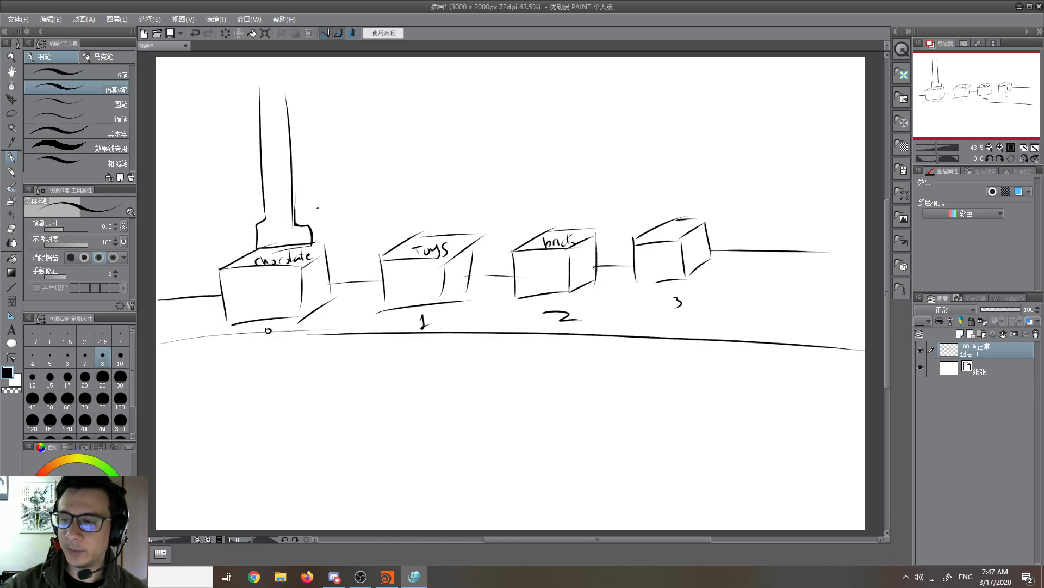
Step: Draw curved arrows showing the stamp moving from box 0 to box 1 and on to box 2
{"action": "mouse_move", "coordinate": [309, 211]}
{"action": "left_mouse_down"}
{"action": "mouse_move", "coordinate": [340, 183]}
{"action": "mouse_move", "coordinate": [425, 205]}
{"action": "mouse_move", "coordinate": [424, 219]}
{"action": "left_mouse_up"}
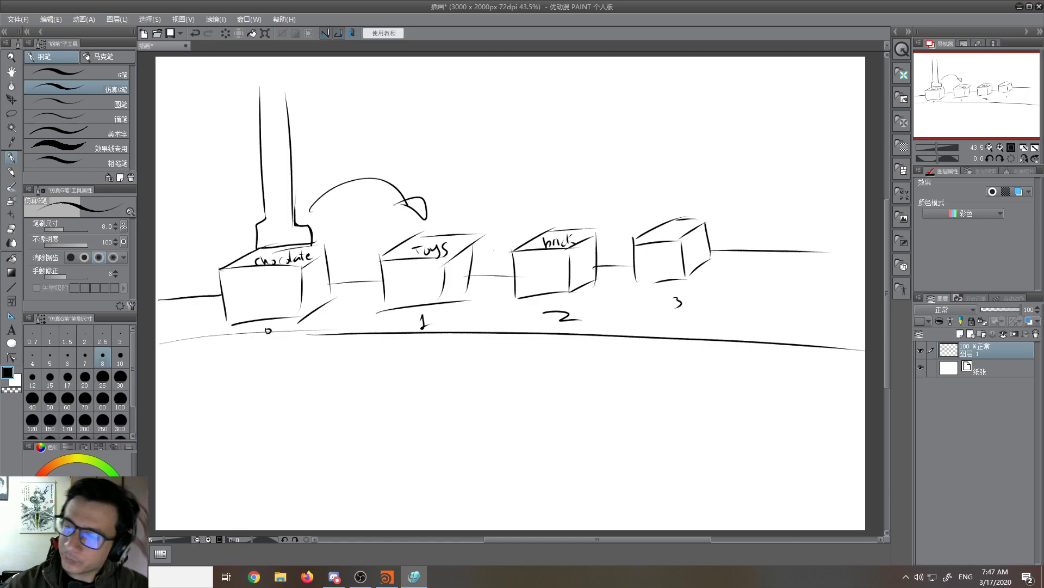
{"action": "mouse_move", "coordinate": [381, 179]}
{"action": "left_mouse_down"}
{"action": "mouse_move", "coordinate": [528, 183]}
{"action": "mouse_move", "coordinate": [561, 210]}
{"action": "left_mouse_up"}
{"action": "mouse_move", "coordinate": [543, 206]}
{"action": "left_mouse_down"}
{"action": "mouse_move", "coordinate": [566, 202]}
{"action": "mouse_move", "coordinate": [571, 220]}
{"action": "left_mouse_up"}
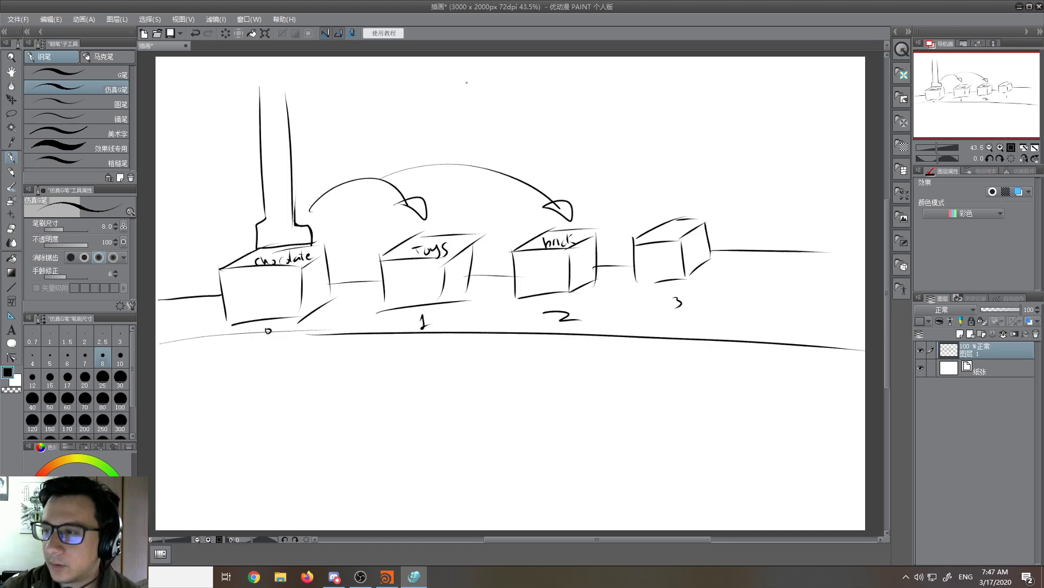
Step: Write "Model id → (0 or 1)" above the row of boxes
{"action": "mouse_move", "coordinate": [470, 75]}
{"action": "left_mouse_down"}
{"action": "mouse_move", "coordinate": [469, 88]}
{"action": "mouse_move", "coordinate": [518, 91]}
{"action": "mouse_move", "coordinate": [542, 80]}
{"action": "left_mouse_up"}
{"action": "left_click_drag", "start_coordinate": [543, 85], "coordinate": [560, 94]}
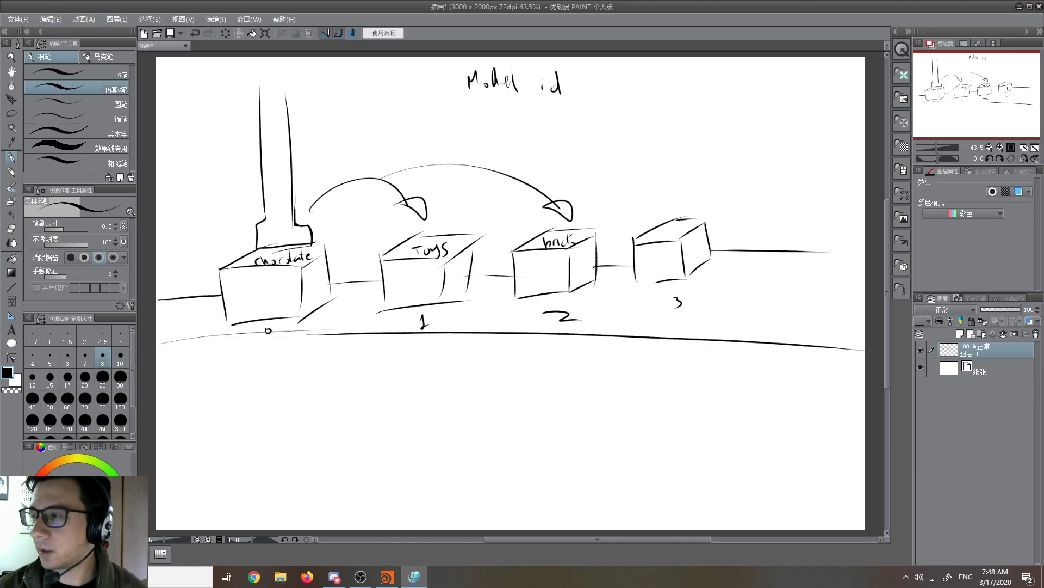
{"action": "left_click_drag", "start_coordinate": [573, 86], "coordinate": [617, 96]}
{"action": "left_click_drag", "start_coordinate": [625, 91], "coordinate": [664, 93]}
{"action": "mouse_move", "coordinate": [687, 74]}
{"action": "left_mouse_down"}
{"action": "mouse_move", "coordinate": [689, 94]}
{"action": "mouse_move", "coordinate": [698, 91]}
{"action": "left_mouse_up"}
{"action": "left_click_drag", "start_coordinate": [703, 66], "coordinate": [707, 92]}
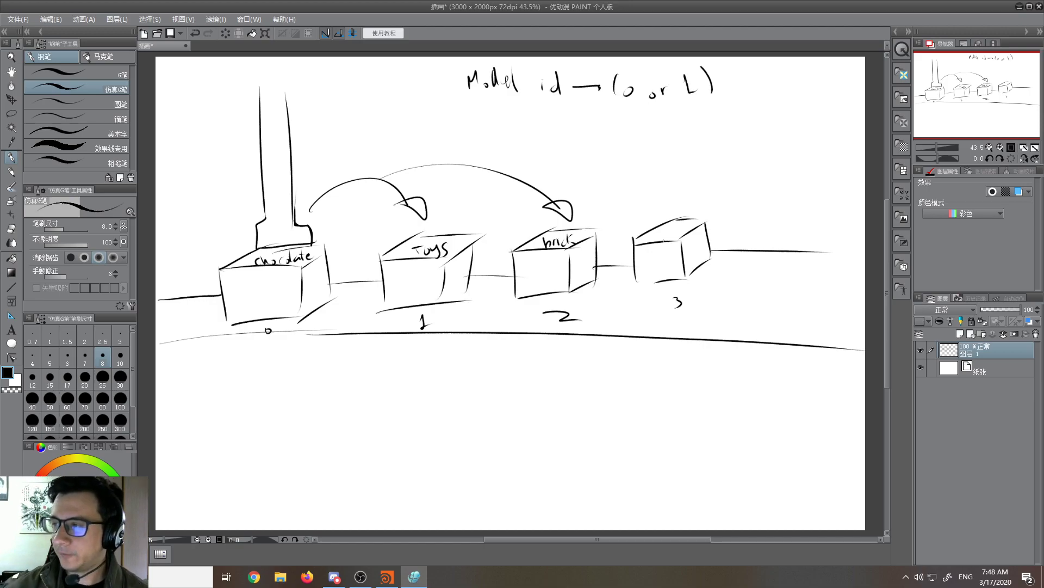
Step: Below the long line, draw a square, circle, square, square and circle, numbered 0, 1, 0, 0 and 1
{"action": "mouse_move", "coordinate": [339, 424]}
{"action": "left_mouse_down"}
{"action": "mouse_move", "coordinate": [340, 453]}
{"action": "mouse_move", "coordinate": [385, 447]}
{"action": "left_mouse_up"}
{"action": "mouse_move", "coordinate": [353, 397]}
{"action": "left_mouse_down"}
{"action": "mouse_move", "coordinate": [349, 410]}
{"action": "mouse_move", "coordinate": [355, 395]}
{"action": "left_mouse_up"}
{"action": "mouse_move", "coordinate": [430, 407]}
{"action": "left_mouse_down"}
{"action": "mouse_move", "coordinate": [447, 442]}
{"action": "mouse_move", "coordinate": [411, 408]}
{"action": "mouse_move", "coordinate": [438, 397]}
{"action": "left_mouse_up"}
{"action": "left_click_drag", "start_coordinate": [436, 397], "coordinate": [445, 397]}
{"action": "mouse_move", "coordinate": [515, 402]}
{"action": "left_mouse_down"}
{"action": "mouse_move", "coordinate": [496, 423]}
{"action": "mouse_move", "coordinate": [517, 383]}
{"action": "mouse_move", "coordinate": [531, 405]}
{"action": "left_mouse_up"}
{"action": "key", "text": "e"}
{"action": "key", "text": "p"}
{"action": "left_click_drag", "start_coordinate": [440, 406], "coordinate": [438, 442]}
{"action": "left_click_drag", "start_coordinate": [497, 407], "coordinate": [499, 437]}
{"action": "mouse_move", "coordinate": [496, 409]}
{"action": "left_mouse_down"}
{"action": "mouse_move", "coordinate": [522, 405]}
{"action": "mouse_move", "coordinate": [510, 442]}
{"action": "left_mouse_up"}
{"action": "left_click_drag", "start_coordinate": [511, 383], "coordinate": [575, 384]}
{"action": "mouse_move", "coordinate": [566, 421]}
{"action": "left_mouse_down"}
{"action": "mouse_move", "coordinate": [567, 445]}
{"action": "mouse_move", "coordinate": [608, 429]}
{"action": "mouse_move", "coordinate": [615, 440]}
{"action": "left_mouse_up"}
{"action": "mouse_move", "coordinate": [661, 384]}
{"action": "left_mouse_down"}
{"action": "mouse_move", "coordinate": [670, 402]}
{"action": "mouse_move", "coordinate": [661, 409]}
{"action": "left_mouse_up"}
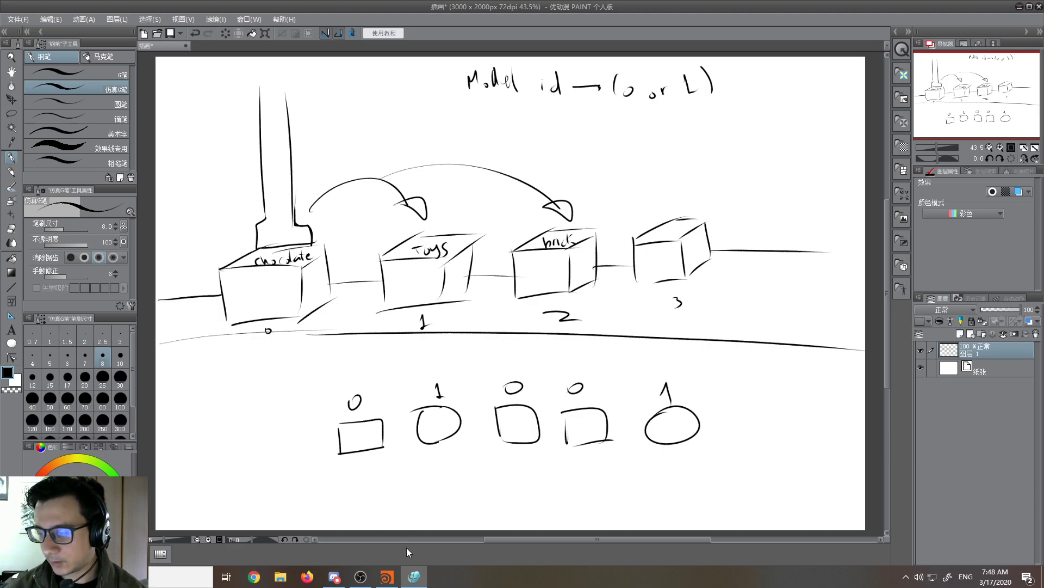
Step: Switch back to Houdini, enlarge the parameter area, enable Stamp Inputs on the Copy Stamp node, and name Variable 1 model
{"action": "key", "text": "alt+Tab"}
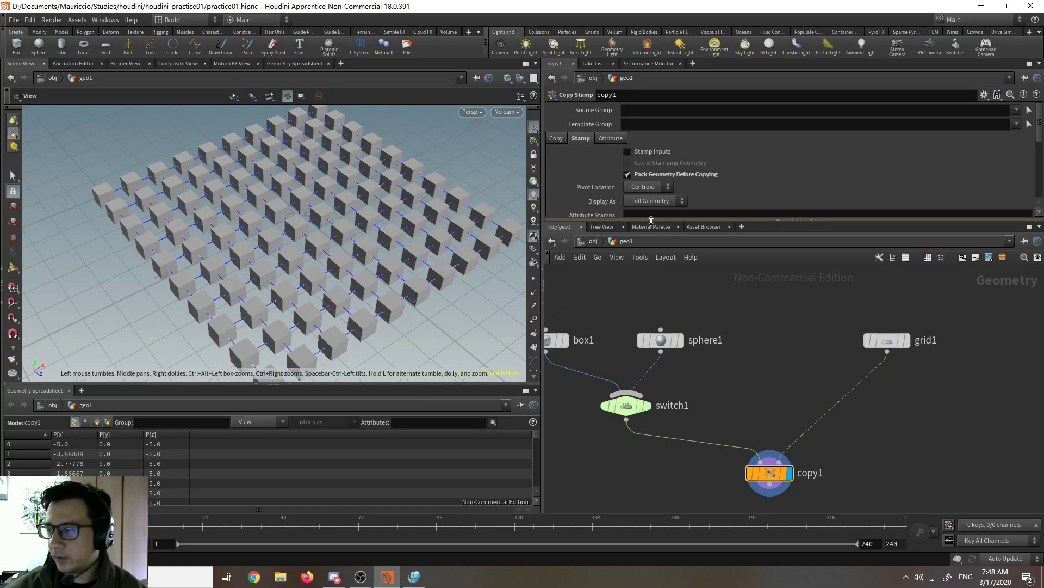
{"action": "left_click_drag", "start_coordinate": [660, 219], "coordinate": [687, 293]}
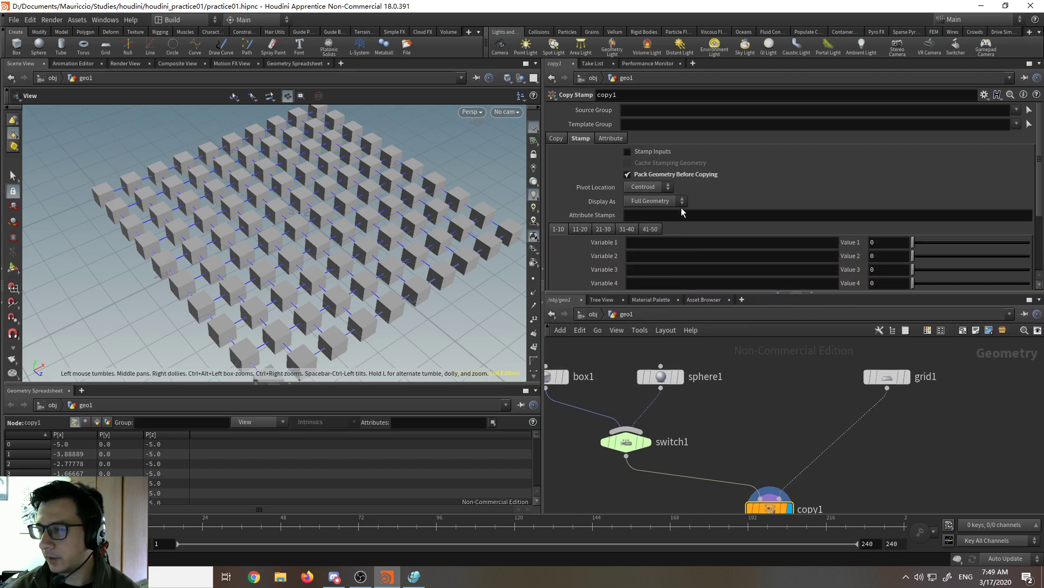
{"action": "left_click", "coordinate": [628, 152]}
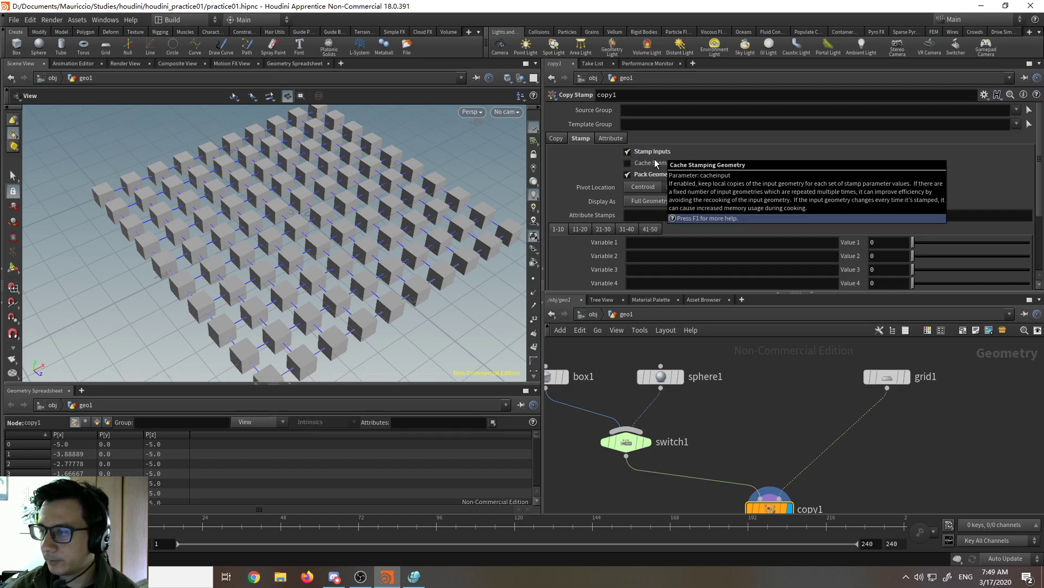
{"action": "left_click", "coordinate": [649, 243]}
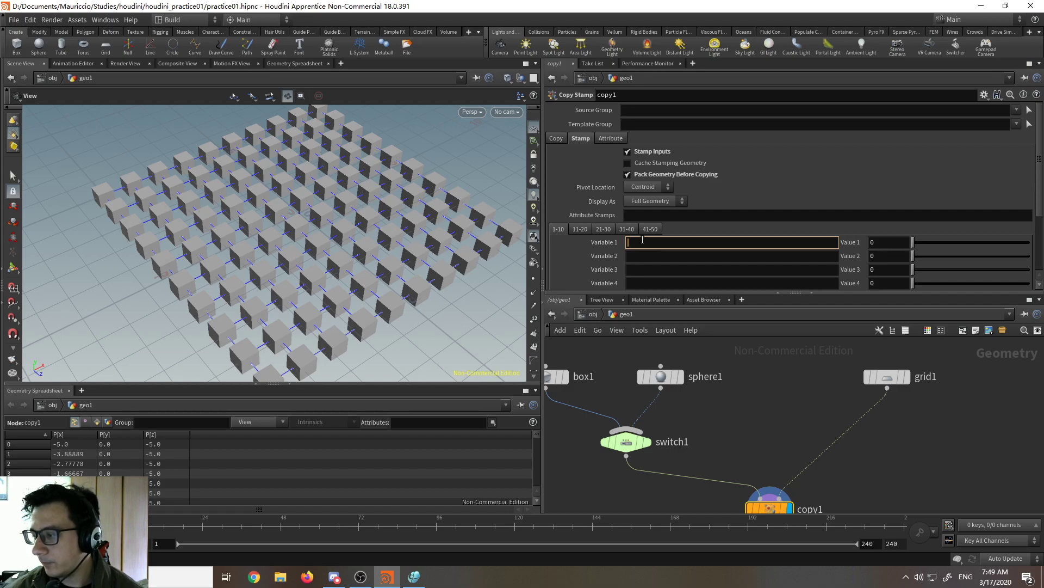
{"action": "type", "text": "model"}
{"action": "key", "text": "Return"}
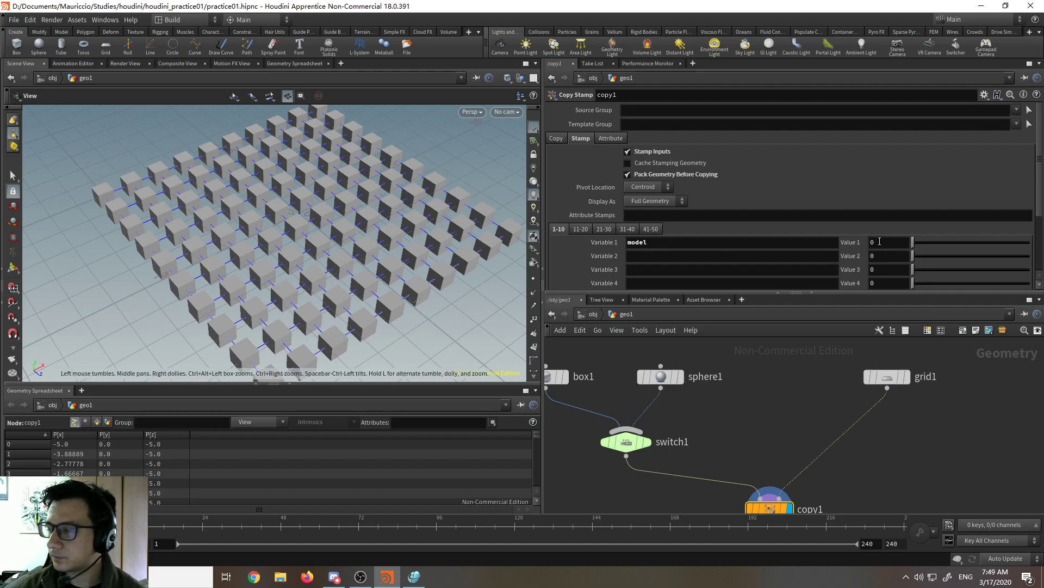
Step: Set Value 1 of the model stamp variable on the copy1 node to the expression rand($PT)
{"action": "double_click", "coordinate": [889, 241]}
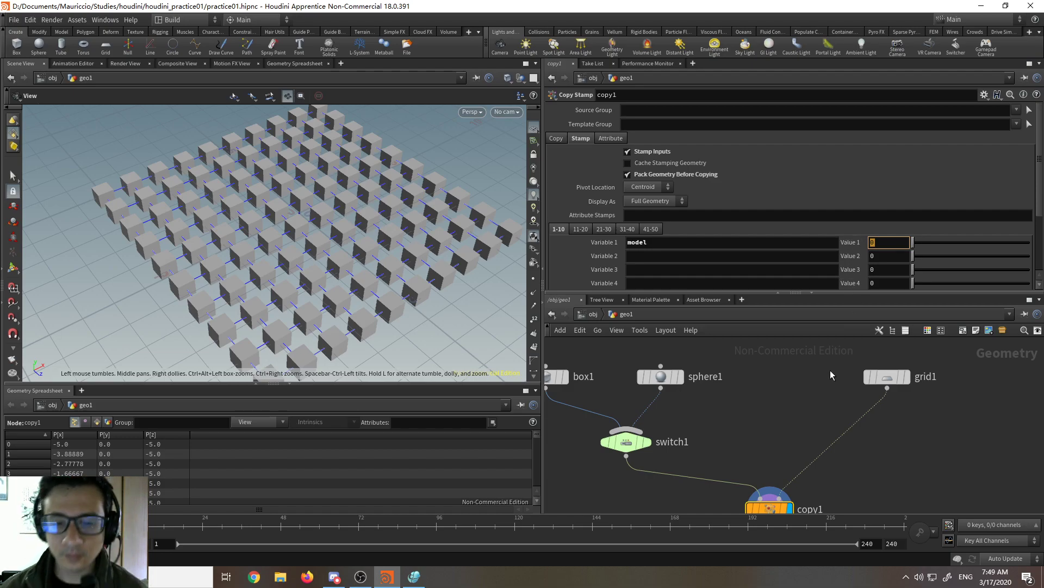
{"action": "middle_click_drag", "start_coordinate": [828, 400], "coordinate": [781, 390]}
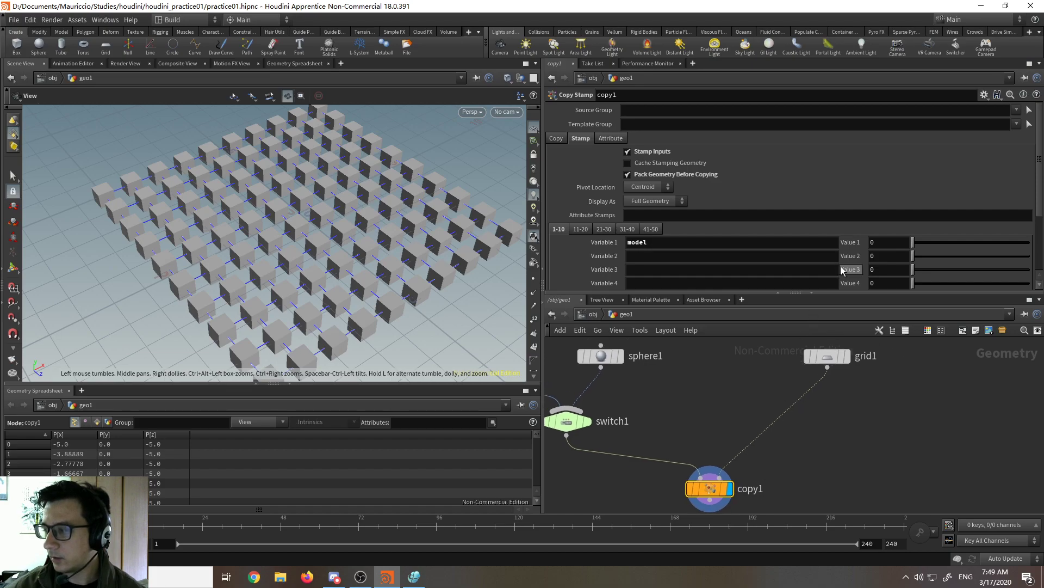
{"action": "double_click", "coordinate": [888, 242]}
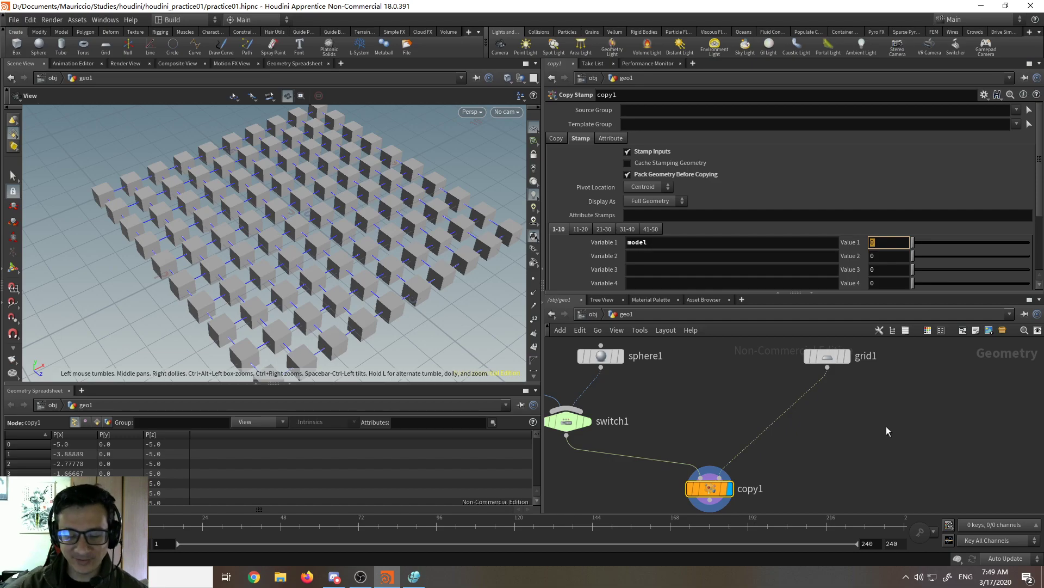
{"action": "type", "text": "rand"}
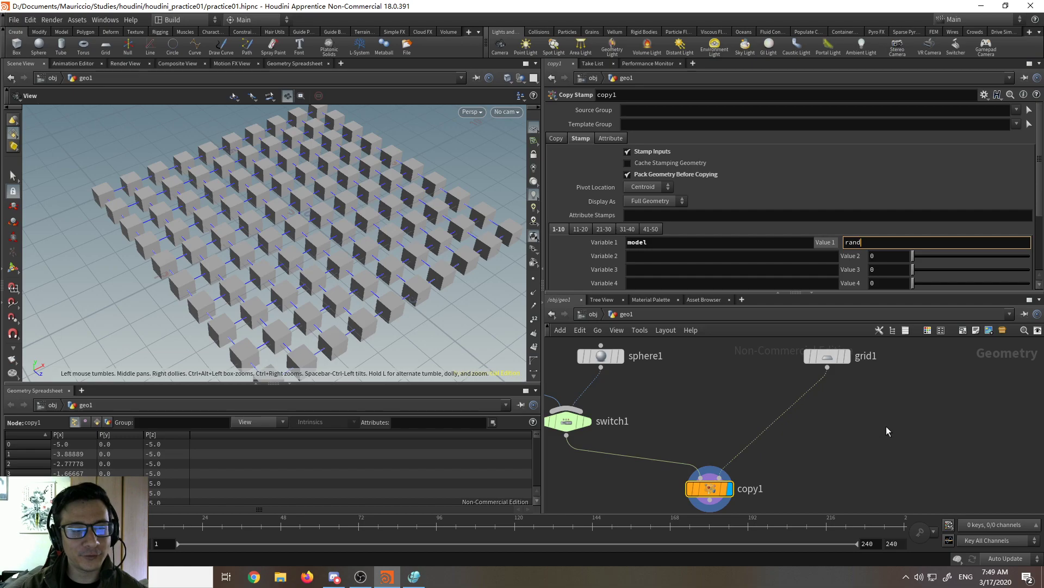
{"action": "type", "text": "("}
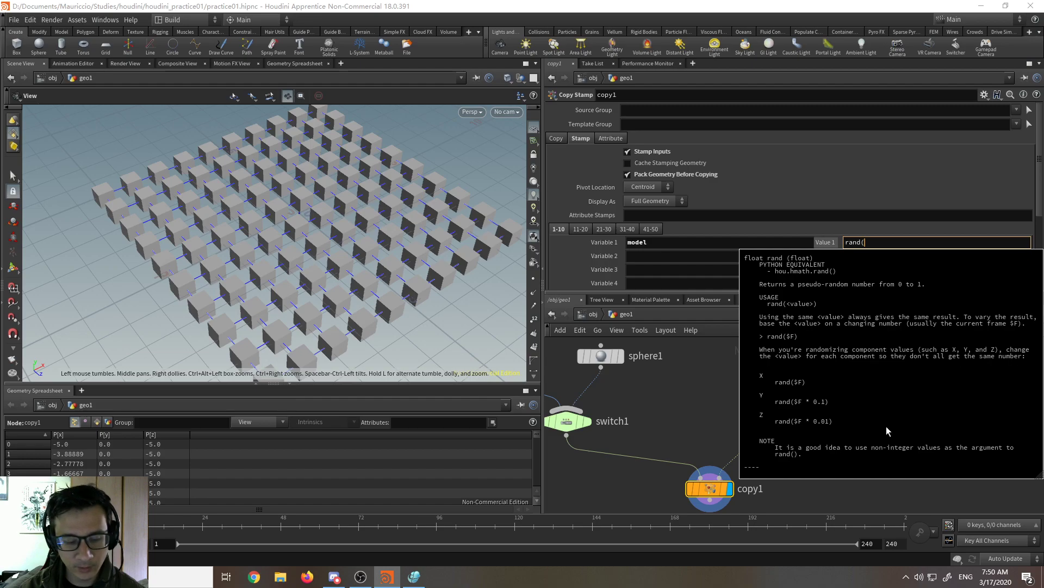
{"action": "type", "text": "$"}
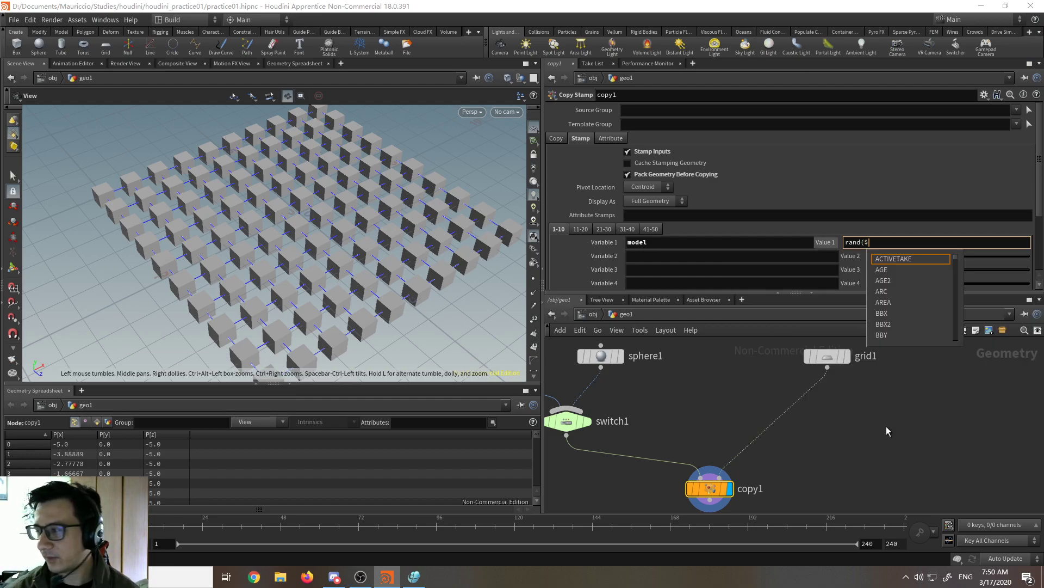
{"action": "type", "text": "PT"}
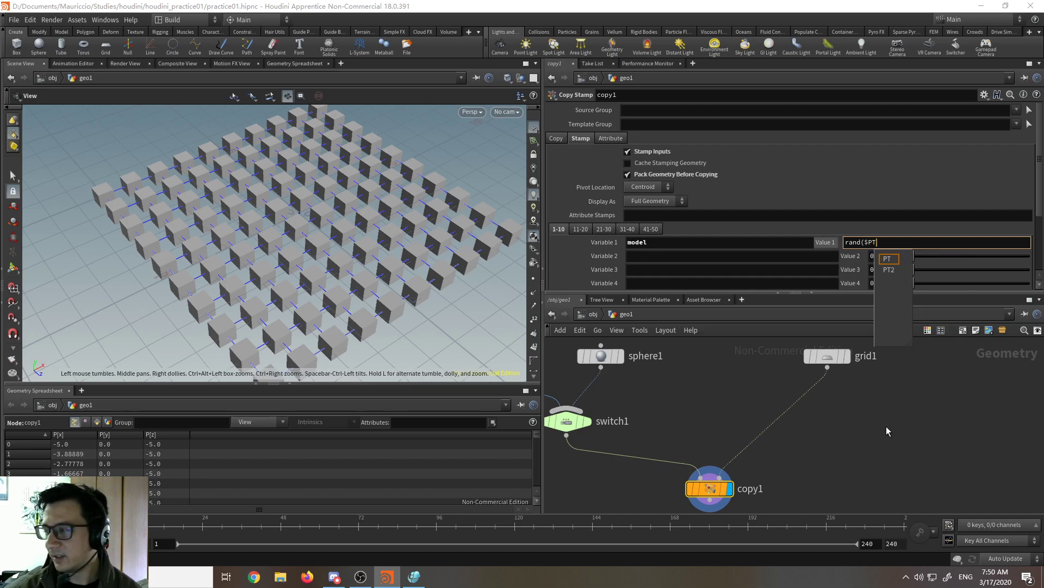
{"action": "type", "text": ")"}
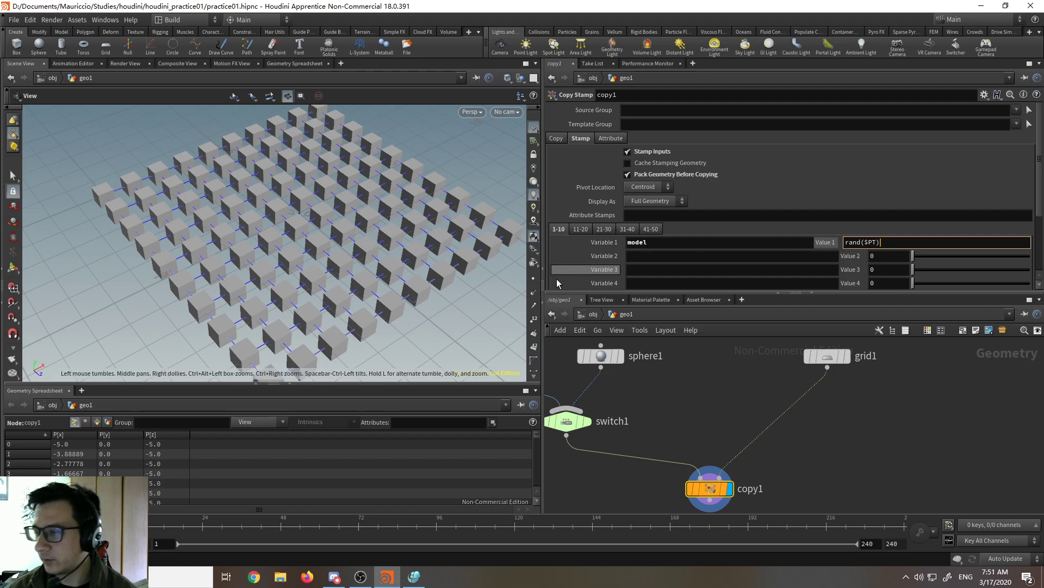
{"action": "key", "text": "Return"}
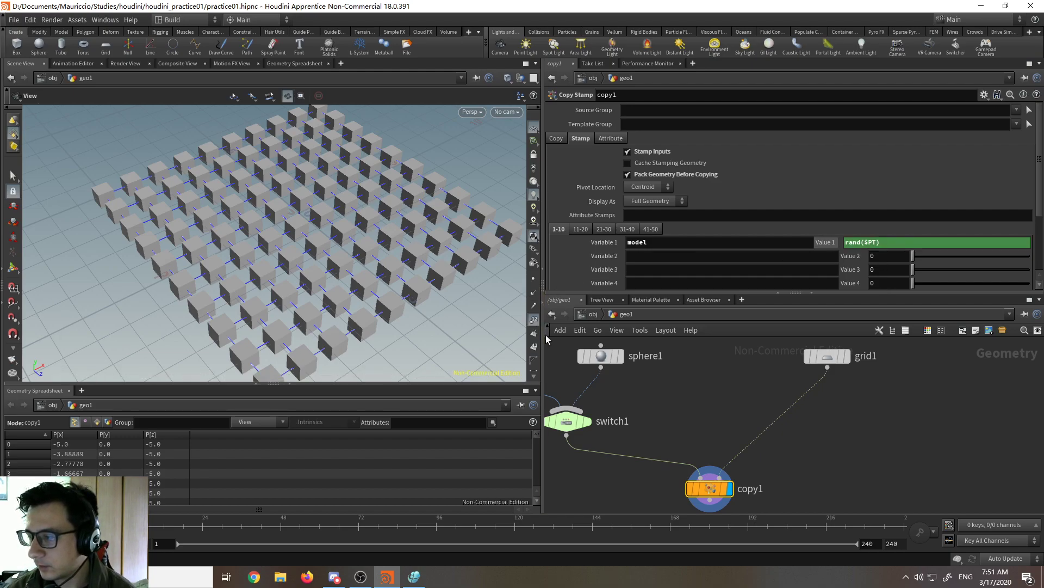
Step: Display grid1 to examine its point numbers, check the evaluated value of the model variable on copy1, and display copy1 again
{"action": "mouse_move", "coordinate": [841, 359]}
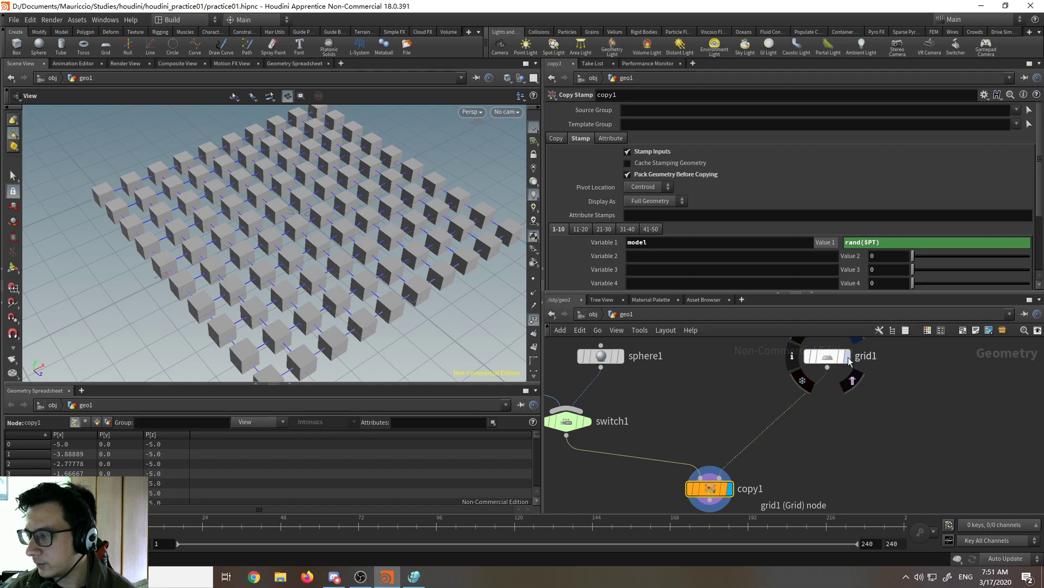
{"action": "left_click", "coordinate": [849, 357]}
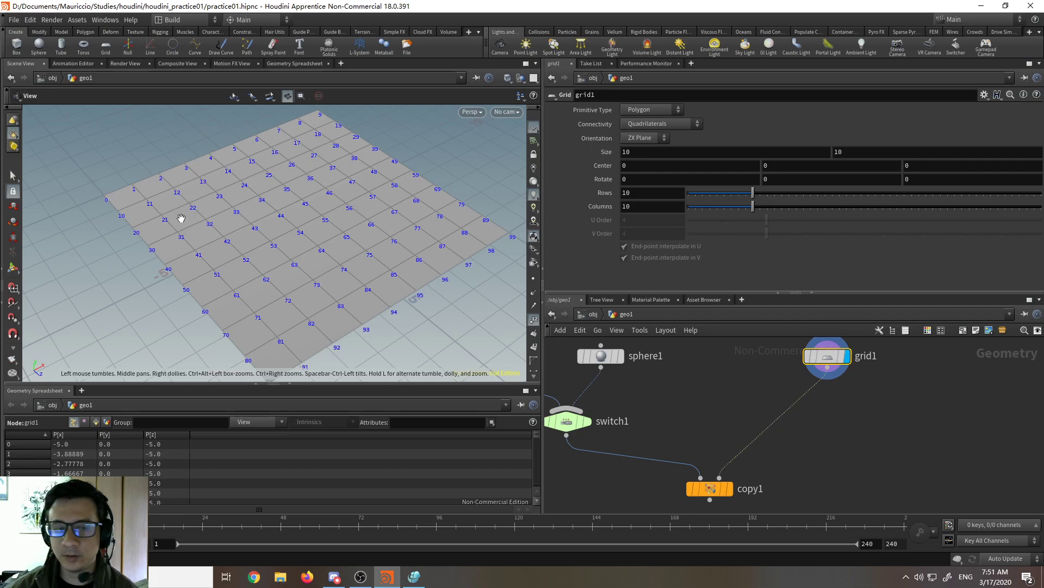
{"action": "left_click", "coordinate": [709, 492]}
{"action": "left_click", "coordinate": [832, 245]}
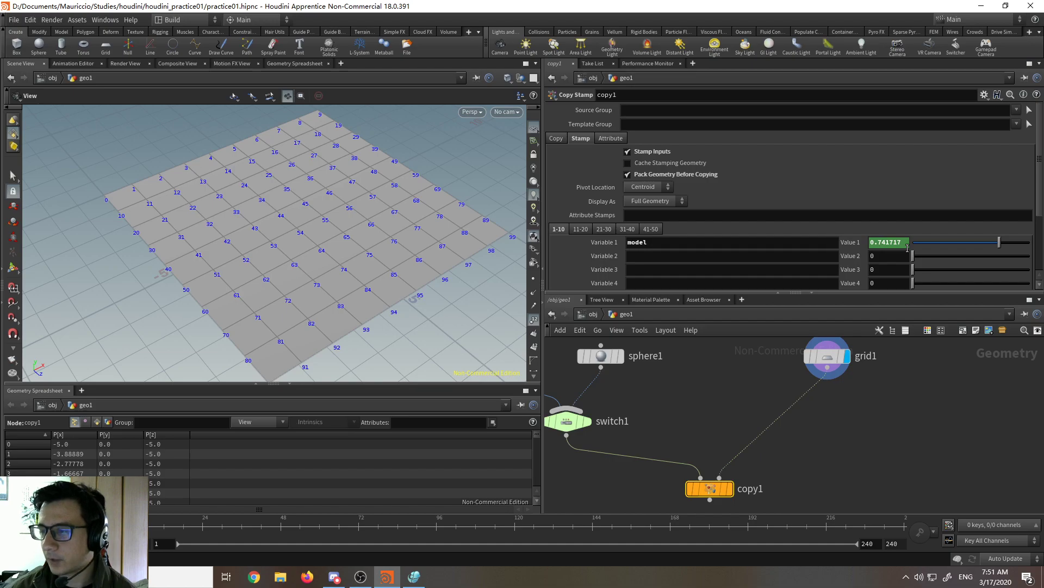
{"action": "middle_click_drag", "start_coordinate": [754, 478], "coordinate": [807, 450]}
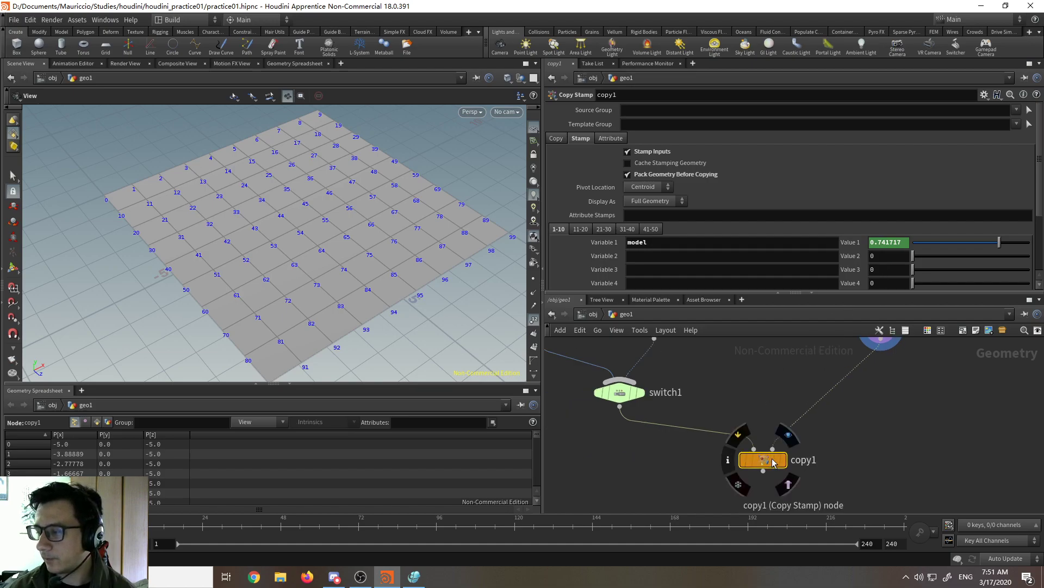
{"action": "left_click", "coordinate": [788, 434]}
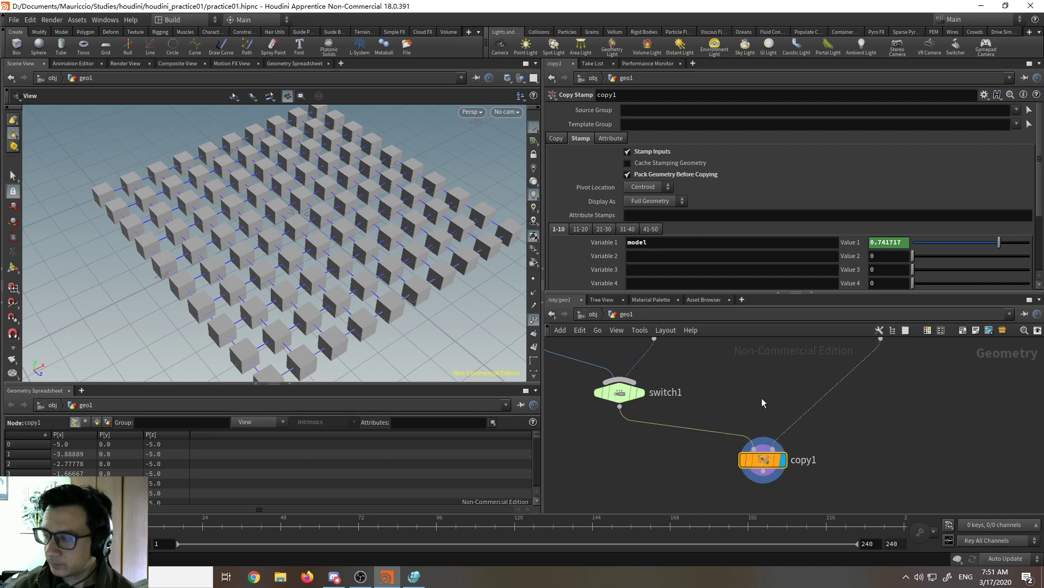
Step: Move the box1, sphere1 and switch1 nodes together slightly away from copy1 in the network, and select copy1
{"action": "scroll", "coordinate": [759, 442], "scroll_direction": "down", "scroll_amount": 4}
{"action": "middle_click_drag", "start_coordinate": [759, 442], "coordinate": [743, 405]}
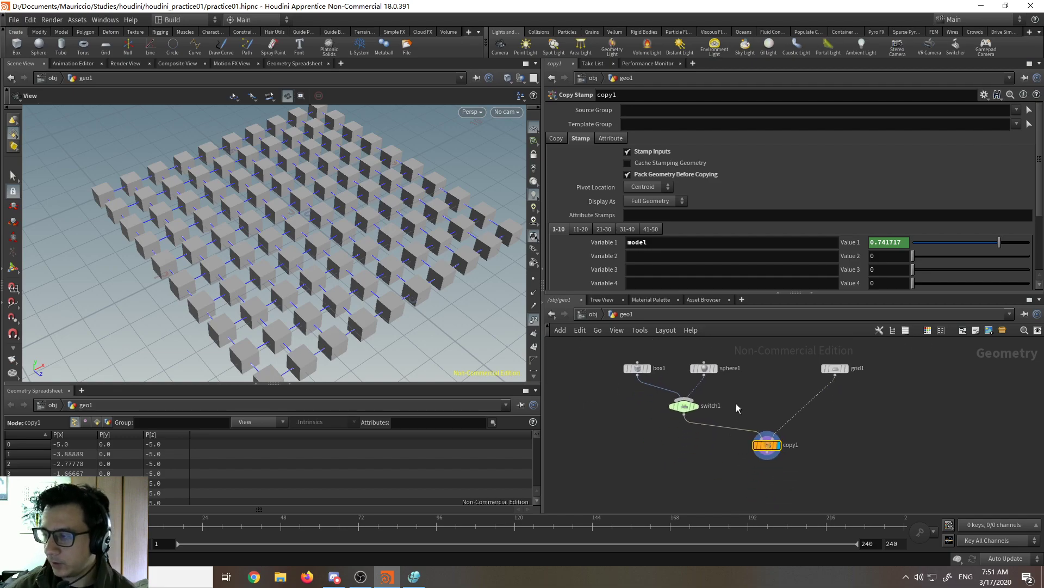
{"action": "middle_click_drag", "start_coordinate": [671, 354], "coordinate": [664, 368]}
{"action": "left_click_drag", "start_coordinate": [612, 354], "coordinate": [737, 414]}
{"action": "left_click_drag", "start_coordinate": [668, 420], "coordinate": [653, 406]}
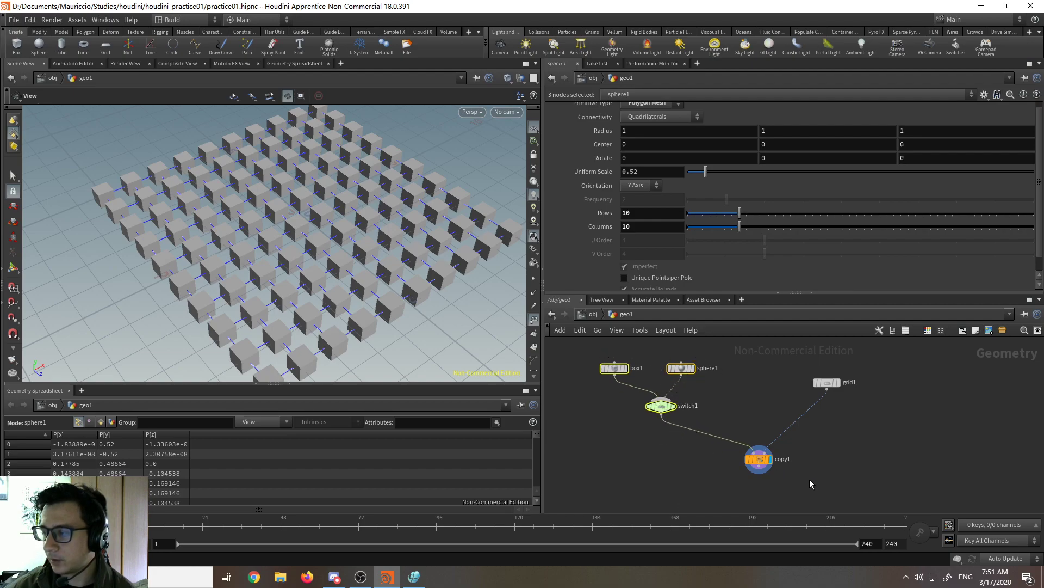
{"action": "left_click", "coordinate": [759, 470]}
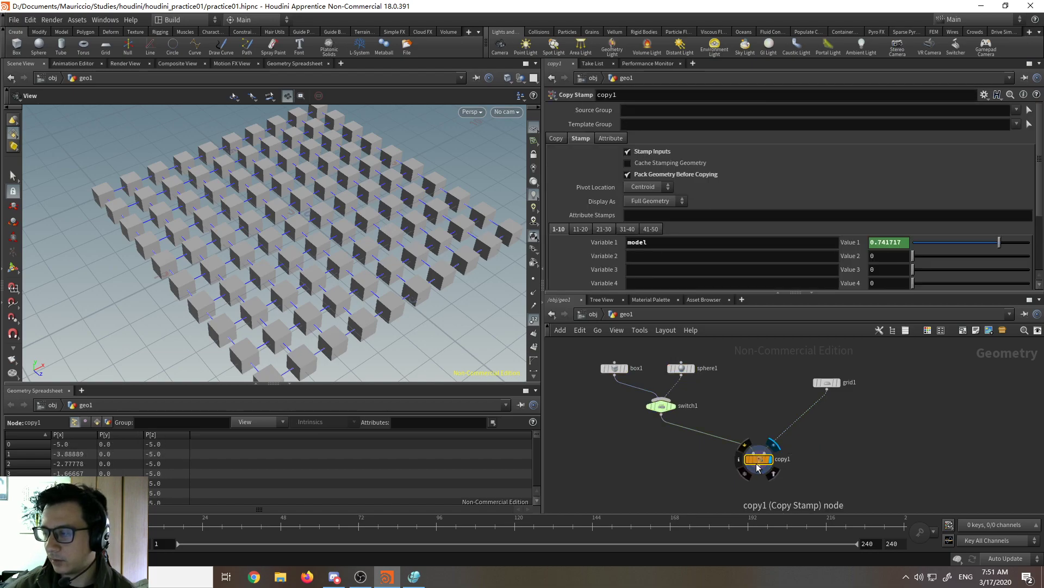
Step: Begin the Select Input expression of the switch1 node with stamp("../ as the start of the node path
{"action": "left_click", "coordinate": [663, 408]}
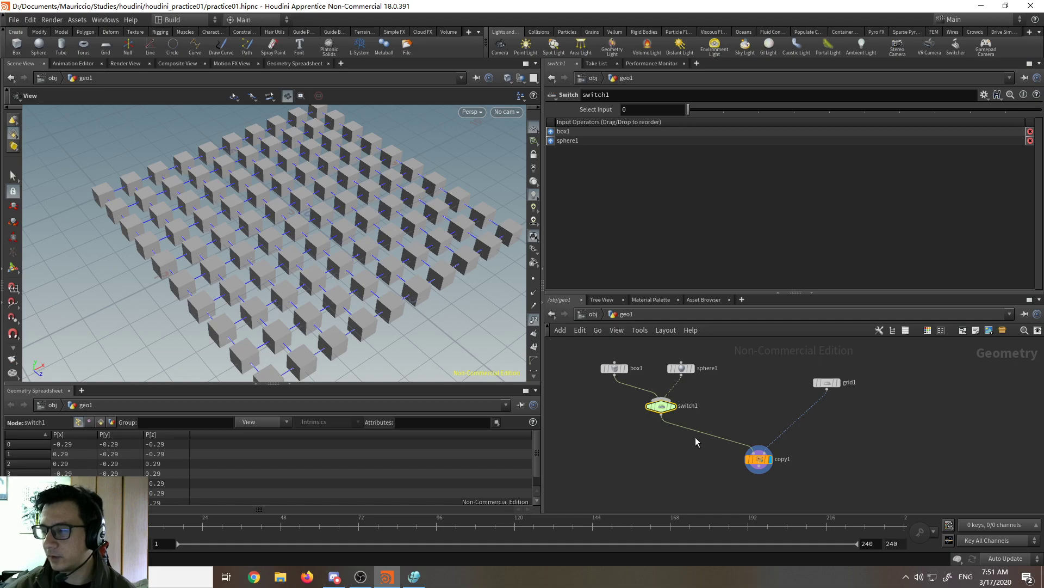
{"action": "scroll", "coordinate": [651, 430], "scroll_direction": "up", "scroll_amount": 5}
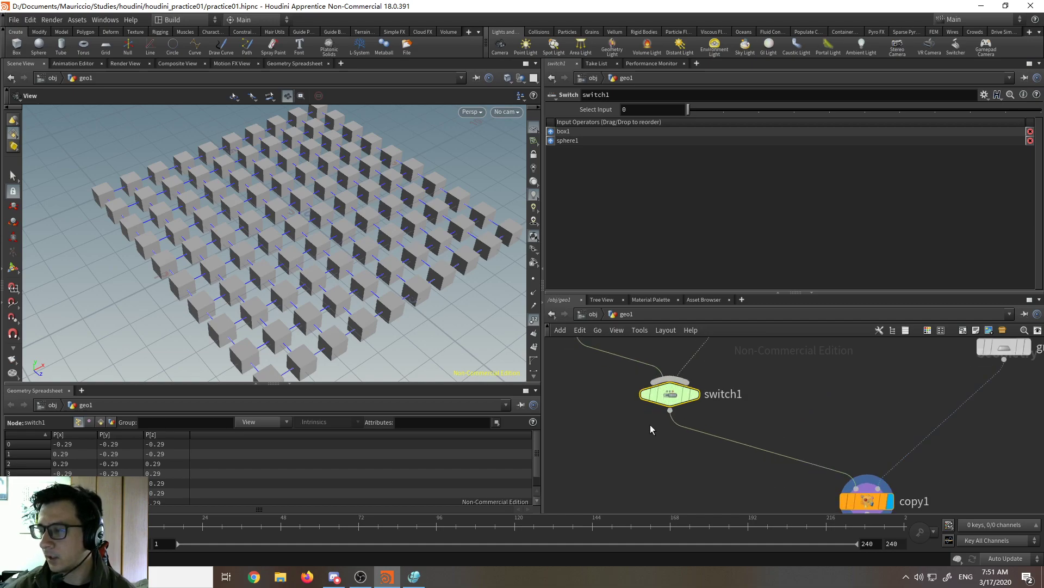
{"action": "scroll", "coordinate": [648, 441], "scroll_direction": "down", "scroll_amount": 3}
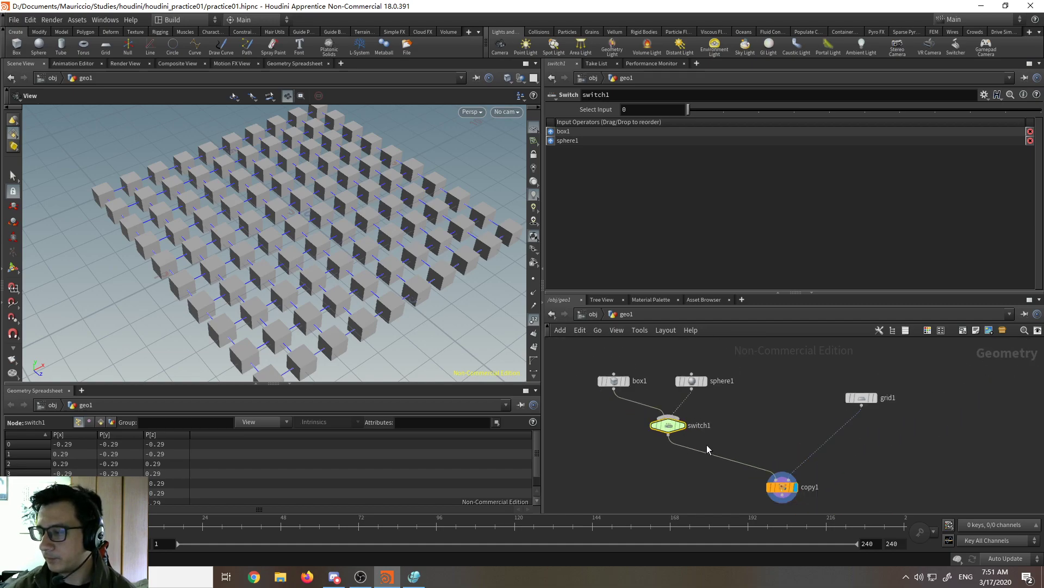
{"action": "left_click", "coordinate": [626, 110]}
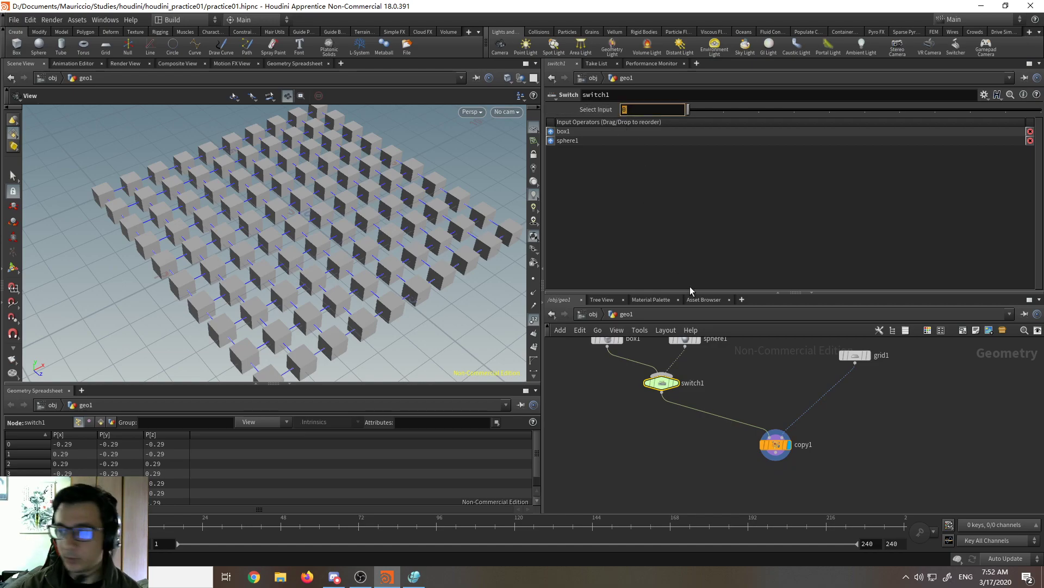
{"action": "type", "text": "stamp"}
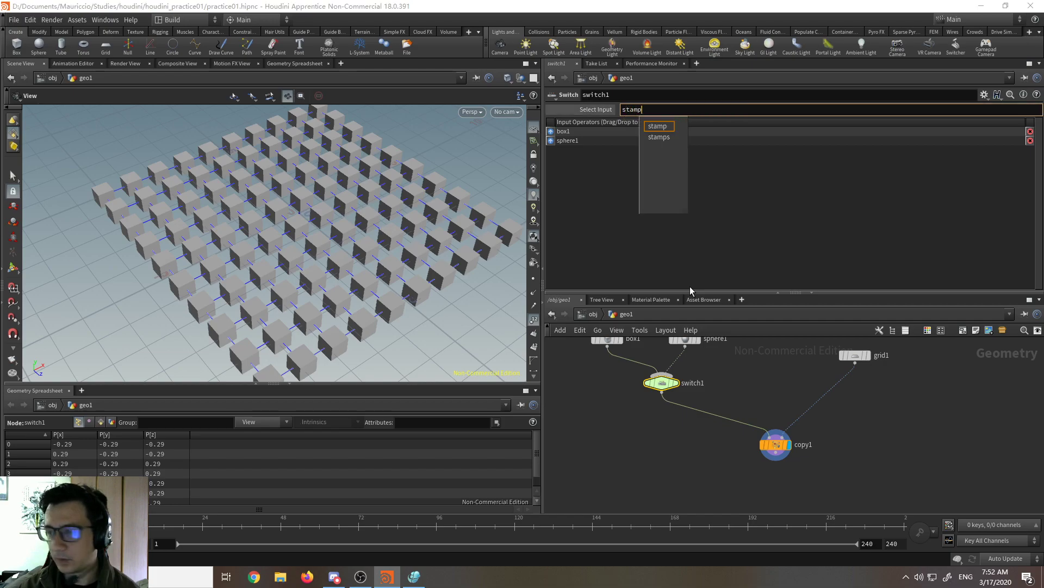
{"action": "type", "text": "("}
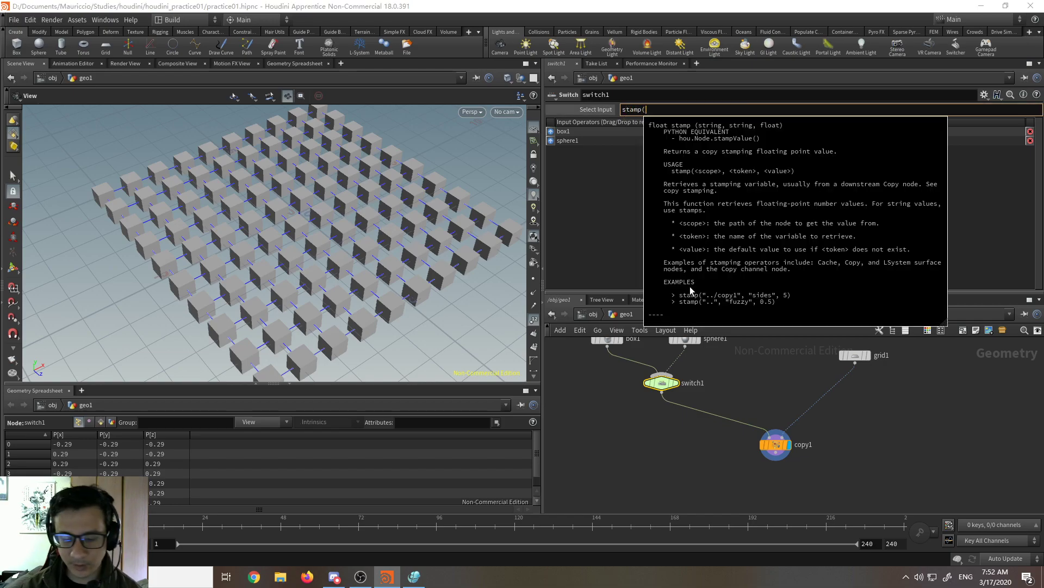
{"action": "type", "text": "\""}
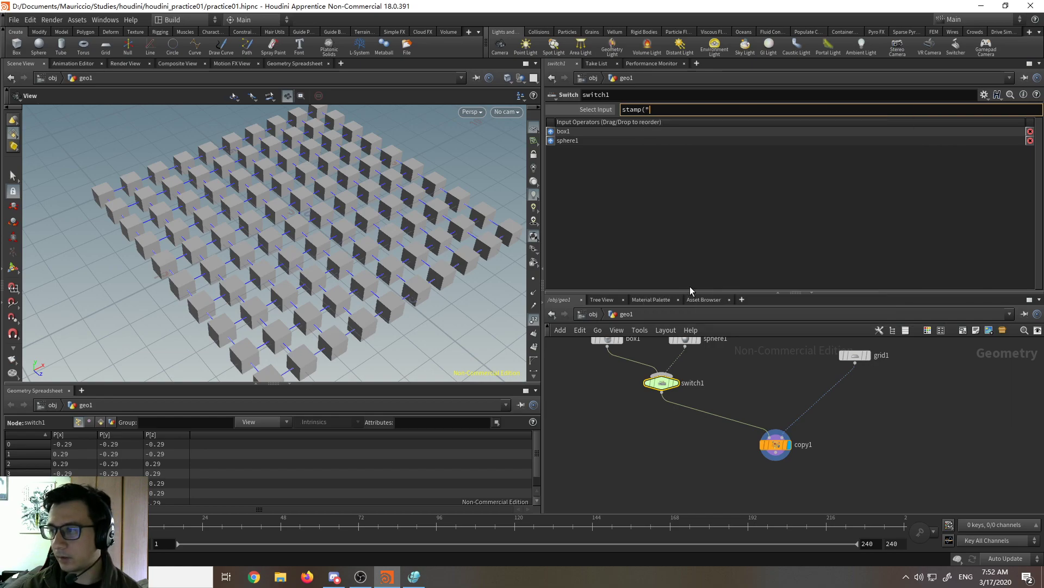
{"action": "type", "text": "../"}
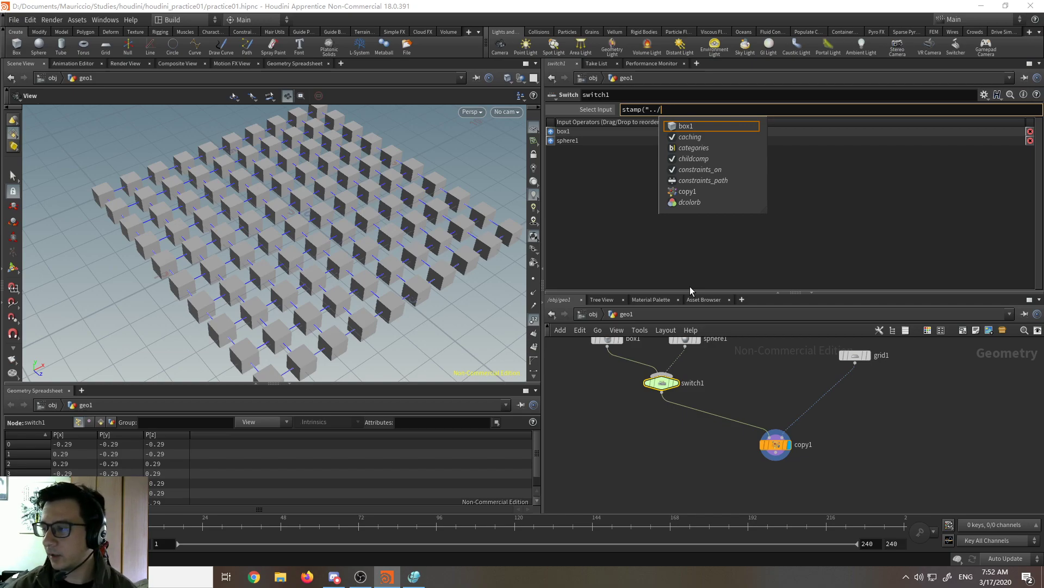
{"action": "key", "text": "Down"}
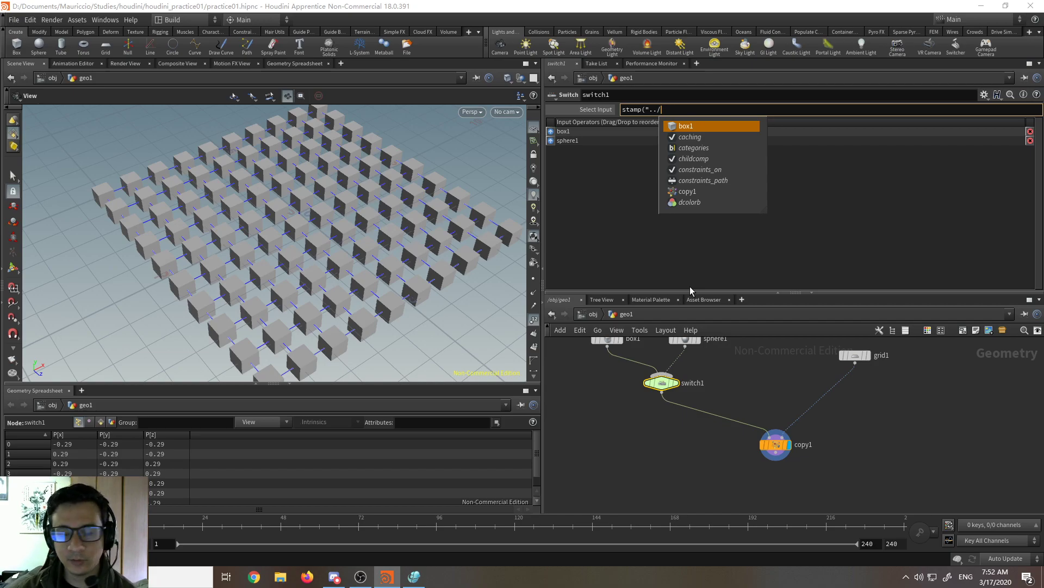
{"action": "type", "text": "../"}
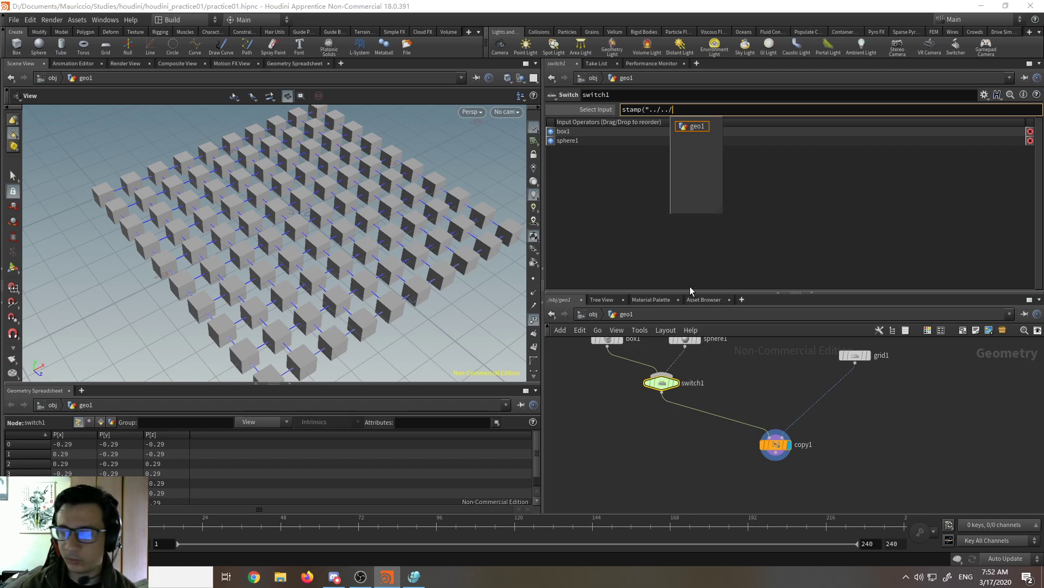
{"action": "key", "text": "BackSpace"}
{"action": "key", "text": "BackSpace"}
{"action": "key", "text": "BackSpace"}
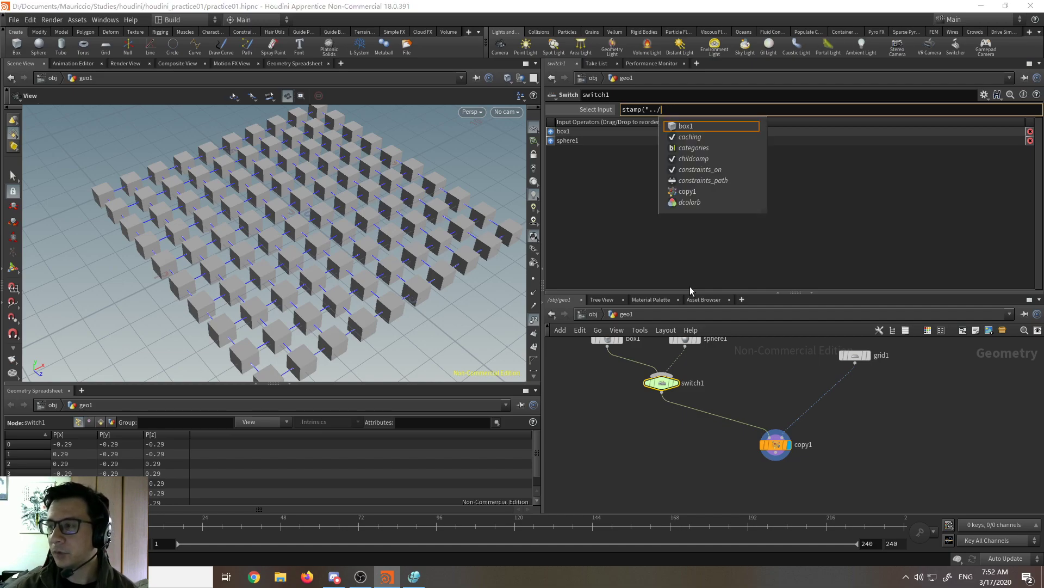
Step: Choose the suggested copy1 node as the path in the stamp expression
{"action": "key", "text": "Down"}
{"action": "key", "text": "Down"}
{"action": "key", "text": "Up"}
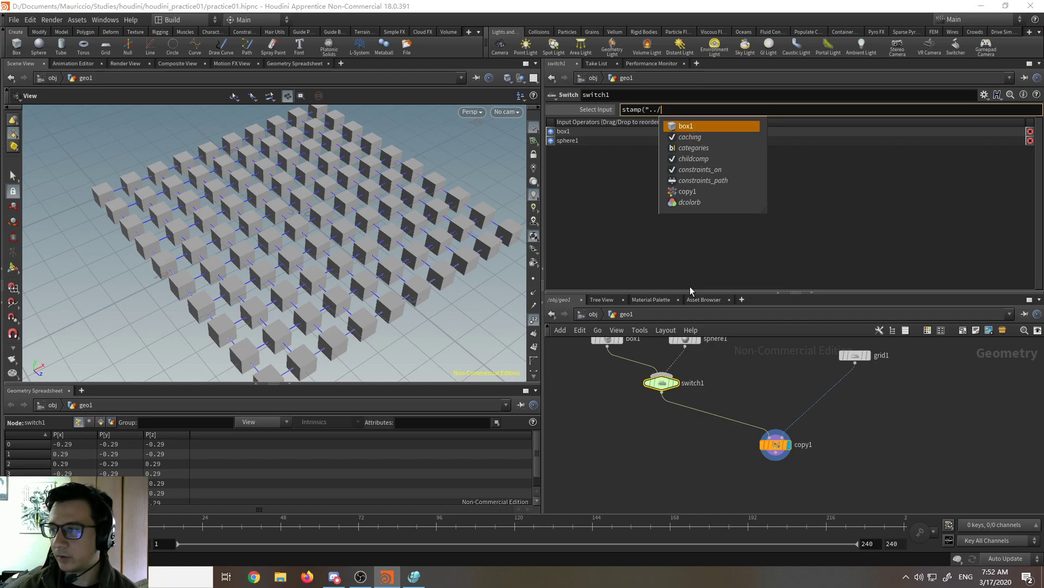
{"action": "key", "text": "Down"}
{"action": "key", "text": "Down"}
{"action": "key", "text": "Down"}
{"action": "key", "text": "Down"}
{"action": "key", "text": "Down"}
{"action": "key", "text": "Down"}
{"action": "key", "text": "Up"}
{"action": "key", "text": "Up"}
{"action": "key", "text": "Up"}
{"action": "key", "text": "Up"}
{"action": "key", "text": "Up"}
{"action": "key", "text": "Up"}
{"action": "key", "text": "Down"}
{"action": "key", "text": "Down"}
{"action": "key", "text": "Down"}
{"action": "key", "text": "Down"}
{"action": "key", "text": "Down"}
{"action": "key", "text": "Down"}
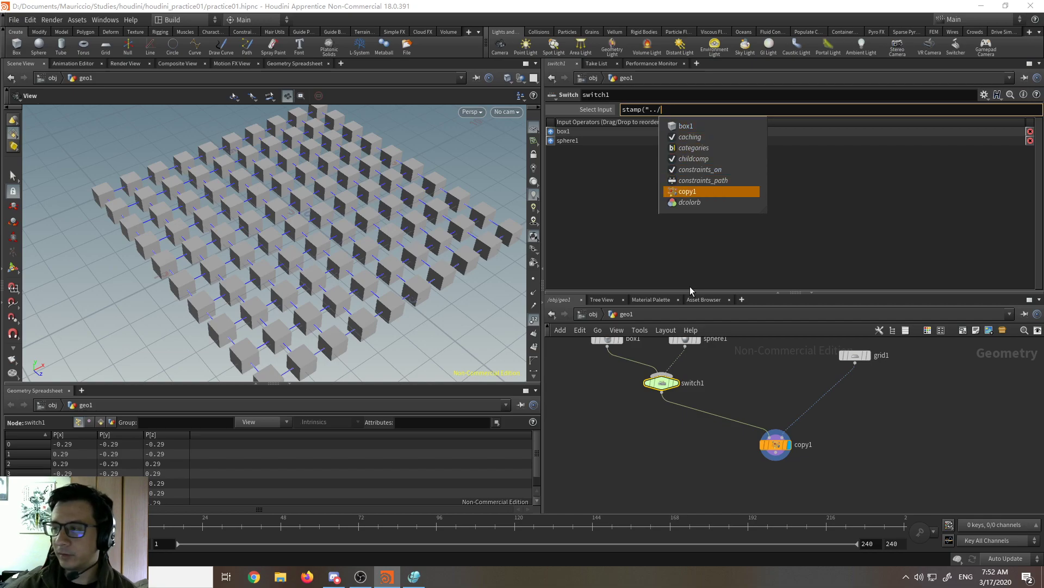
{"action": "key", "text": "Return"}
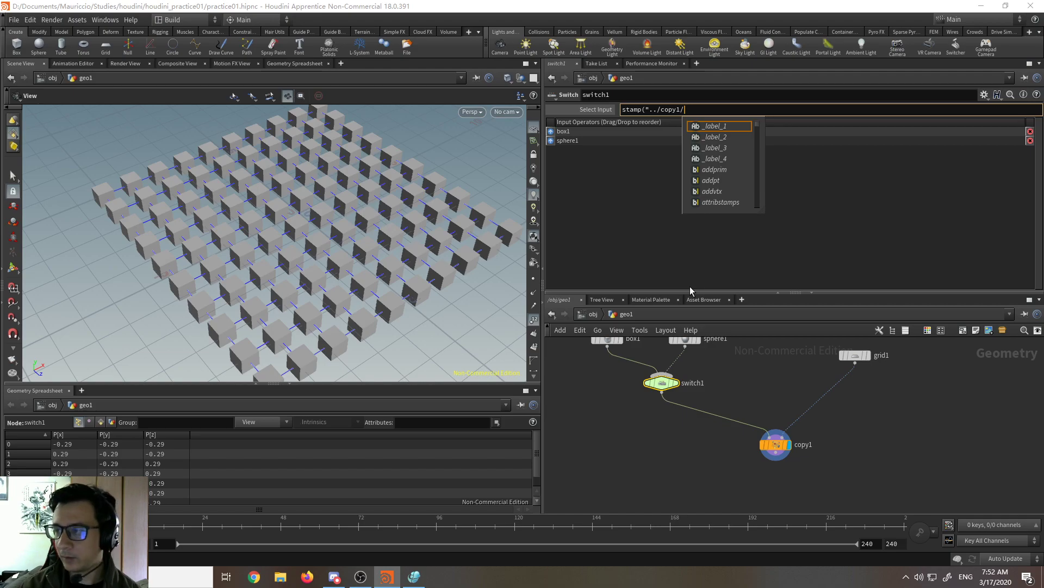
Step: Complete the Select Input expression of switch1 as stamp("../copy1/", model, 0)
{"action": "type", "text": "\","}
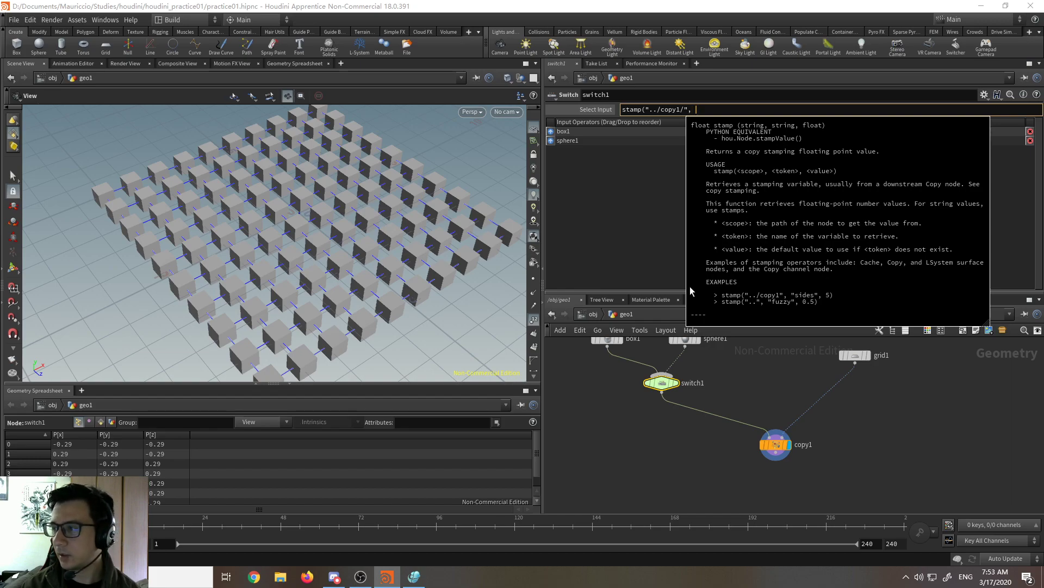
{"action": "type", "text": "model"}
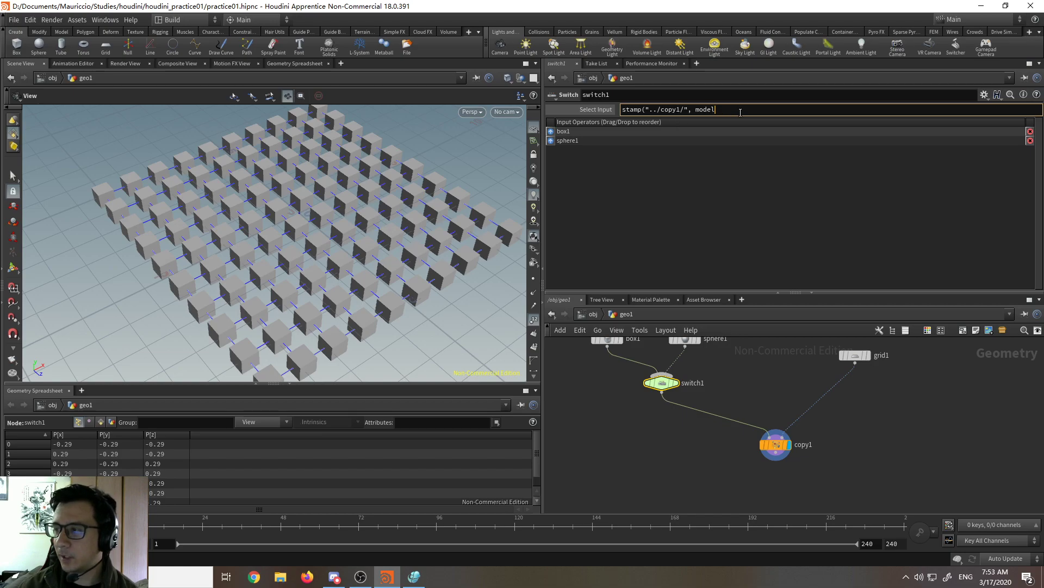
{"action": "type", "text": ","}
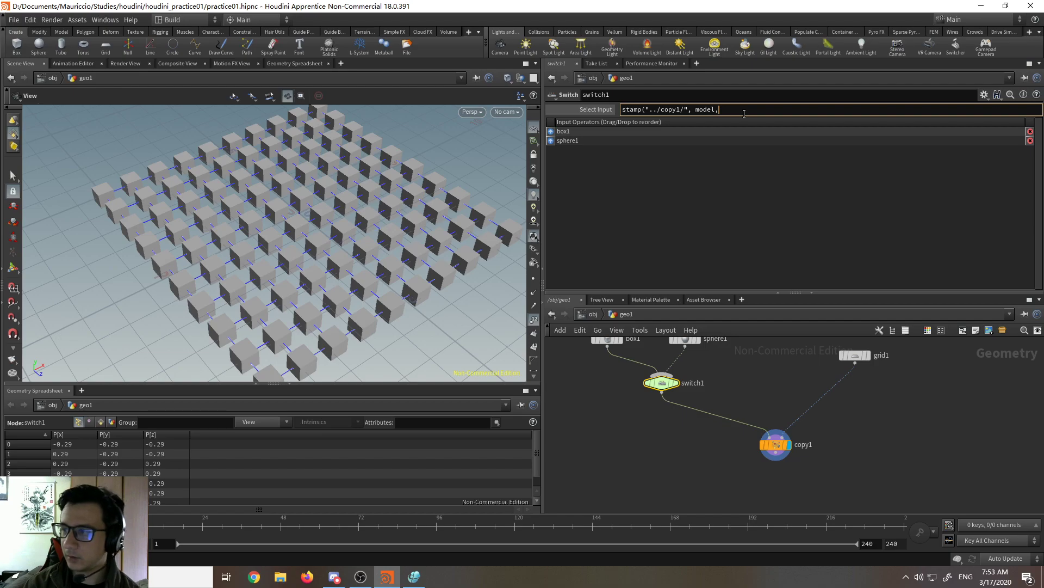
{"action": "type", "text": " 0)"}
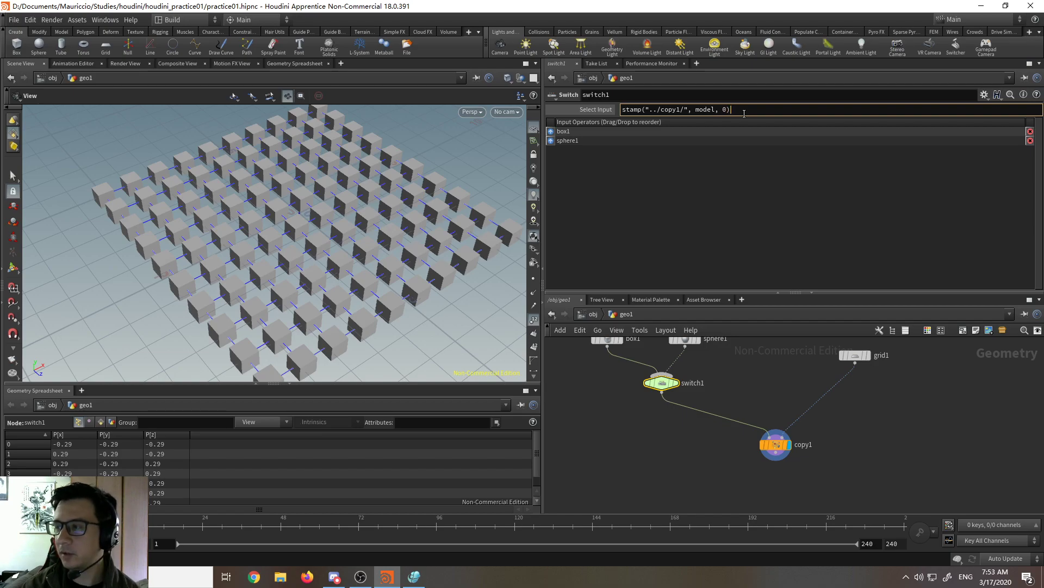
{"action": "key", "text": "Return"}
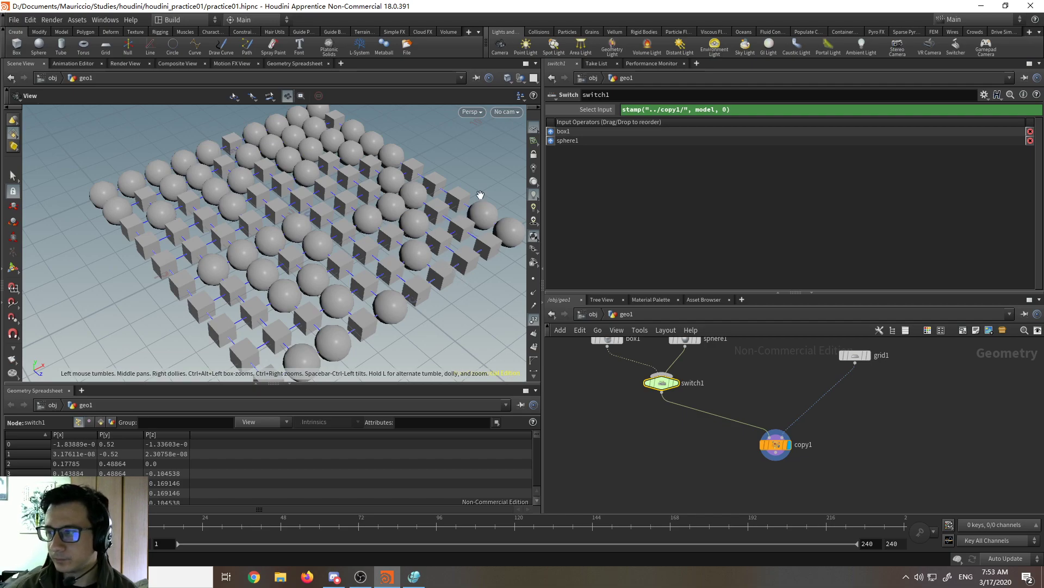
Step: Check the evaluated value of switch1's Select Input, show its expression again and highlight the node path
{"action": "left_click", "coordinate": [604, 110]}
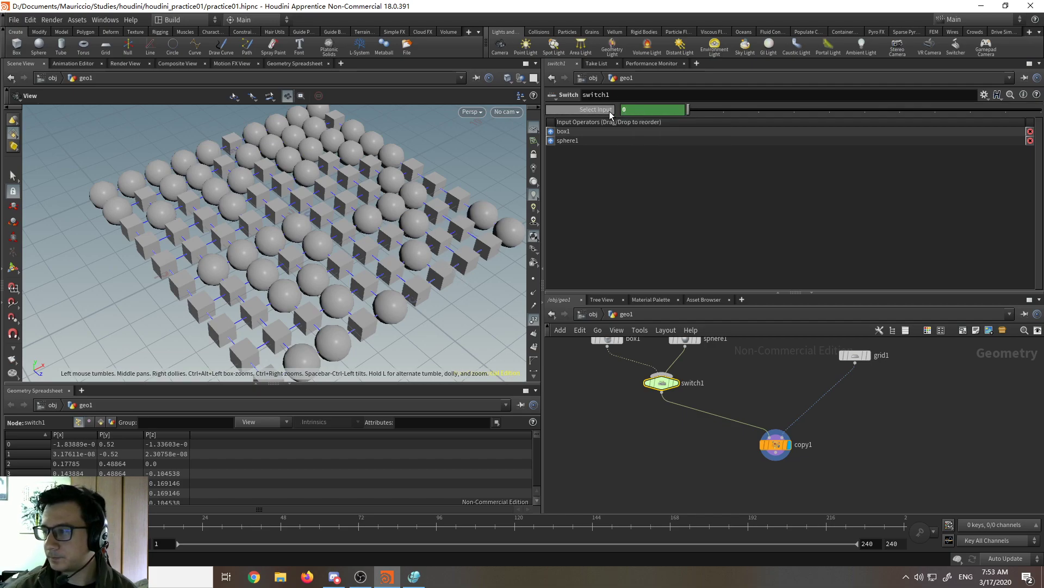
{"action": "left_click", "coordinate": [608, 111]}
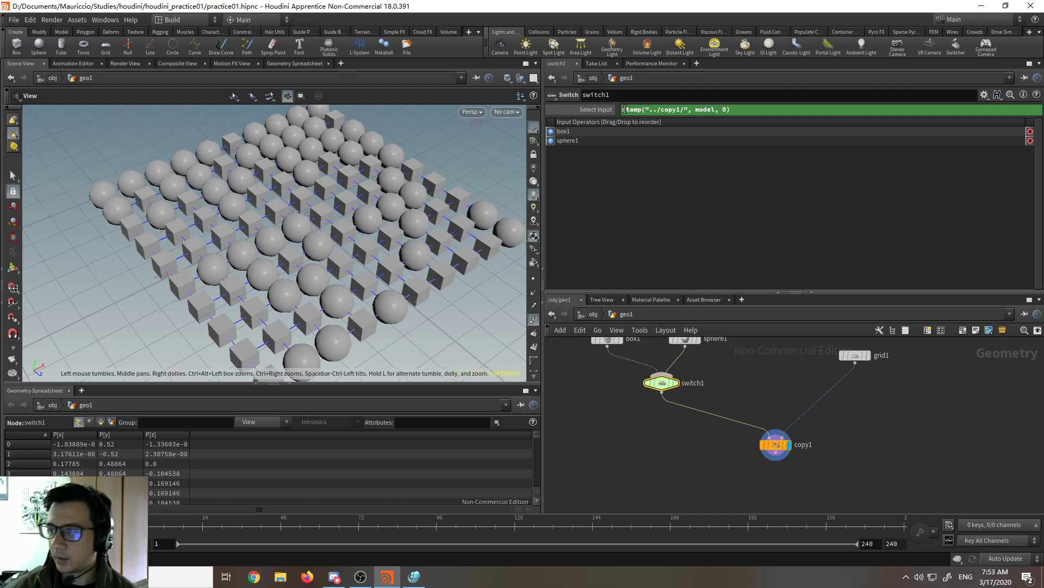
{"action": "left_click_drag", "start_coordinate": [625, 110], "coordinate": [686, 110]}
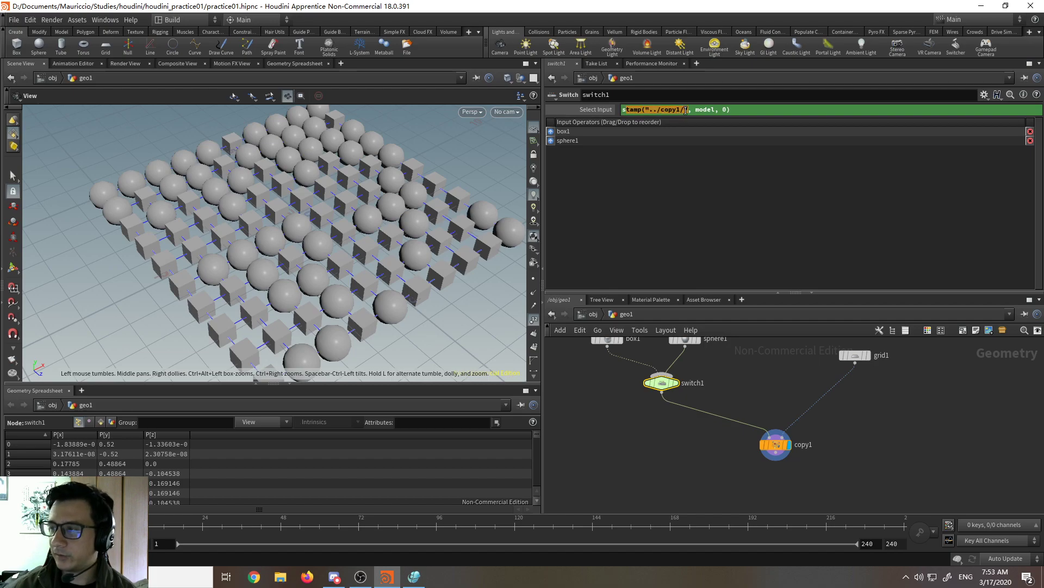
Step: Rename the copy1 node as copymodels
{"action": "left_click", "coordinate": [776, 447]}
{"action": "double_click", "coordinate": [803, 445]}
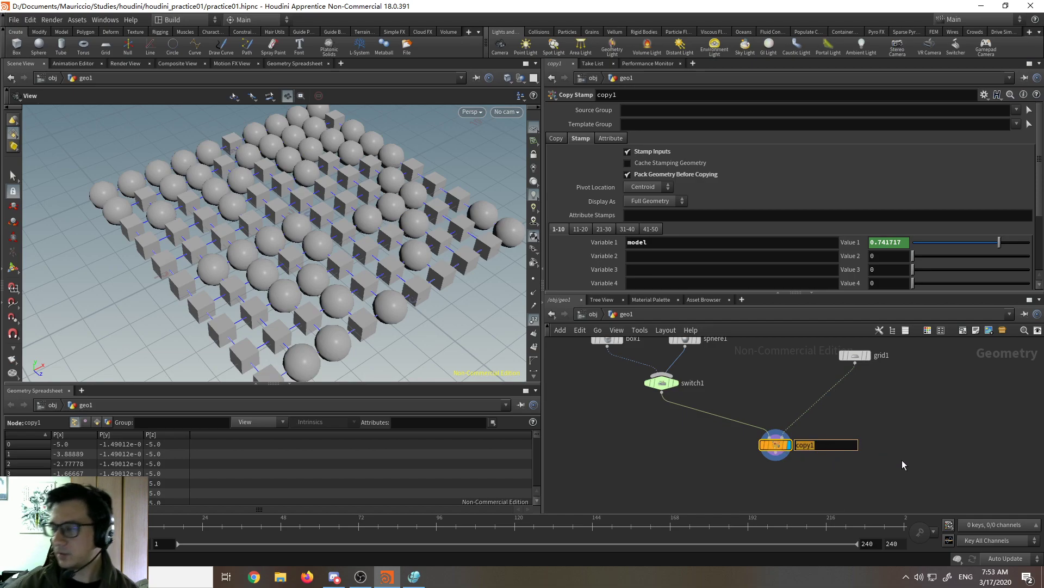
{"action": "type", "text": "copymodels"}
{"action": "key", "text": "Return"}
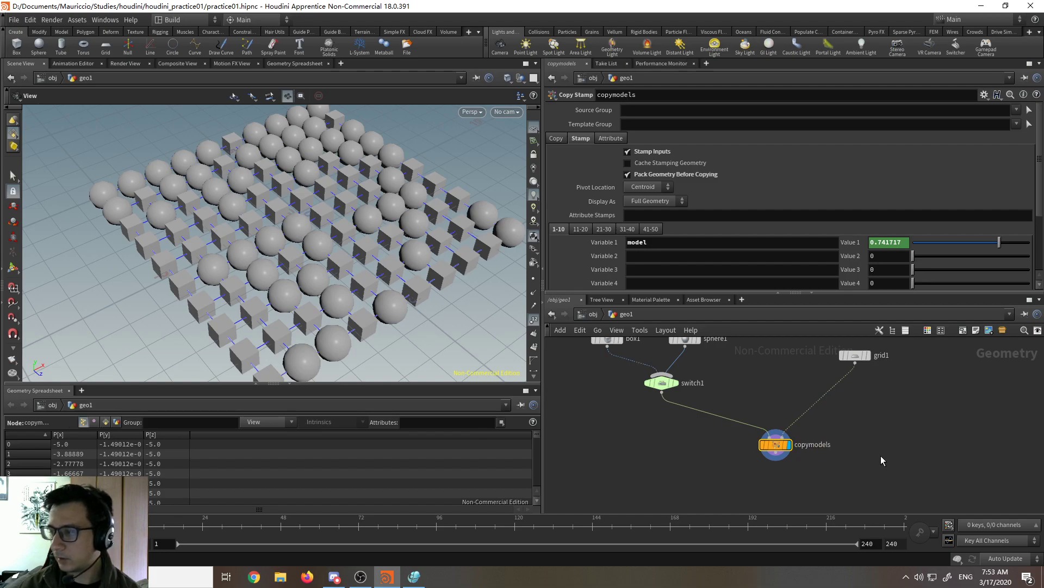
Step: Compare the stamp expression on switch1 with the model variable name on the copymodels node
{"action": "left_click", "coordinate": [667, 384]}
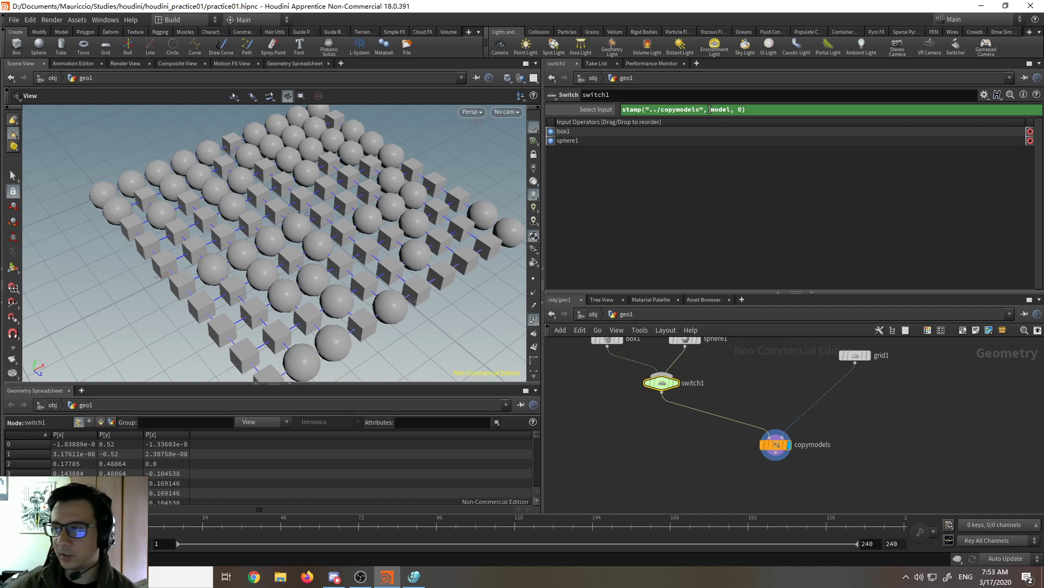
{"action": "left_click", "coordinate": [775, 444]}
{"action": "left_click", "coordinate": [657, 241]}
{"action": "double_click", "coordinate": [657, 243]}
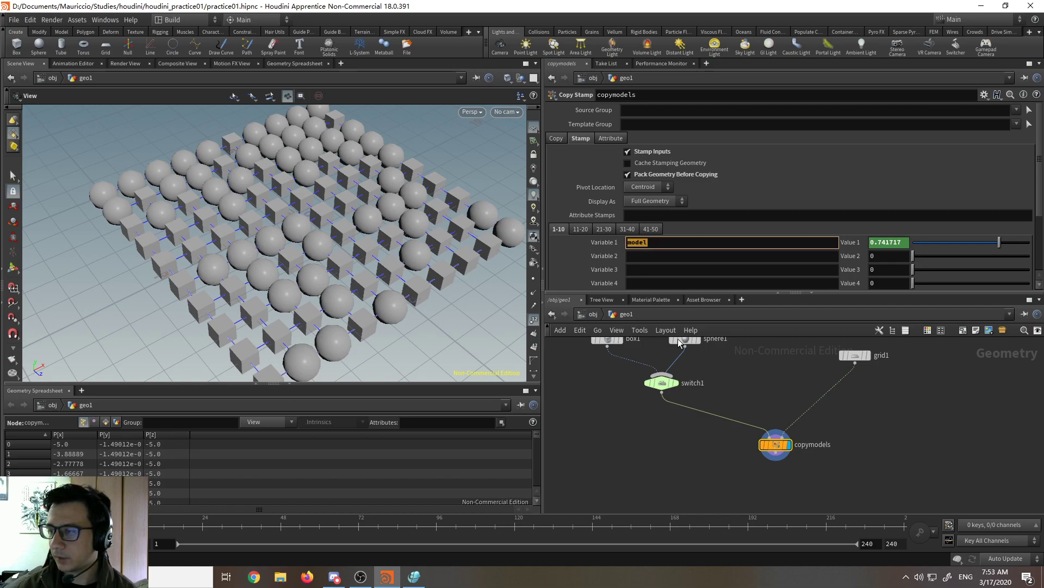
{"action": "middle_click_drag", "start_coordinate": [722, 374], "coordinate": [728, 395]}
{"action": "left_click", "coordinate": [676, 407]}
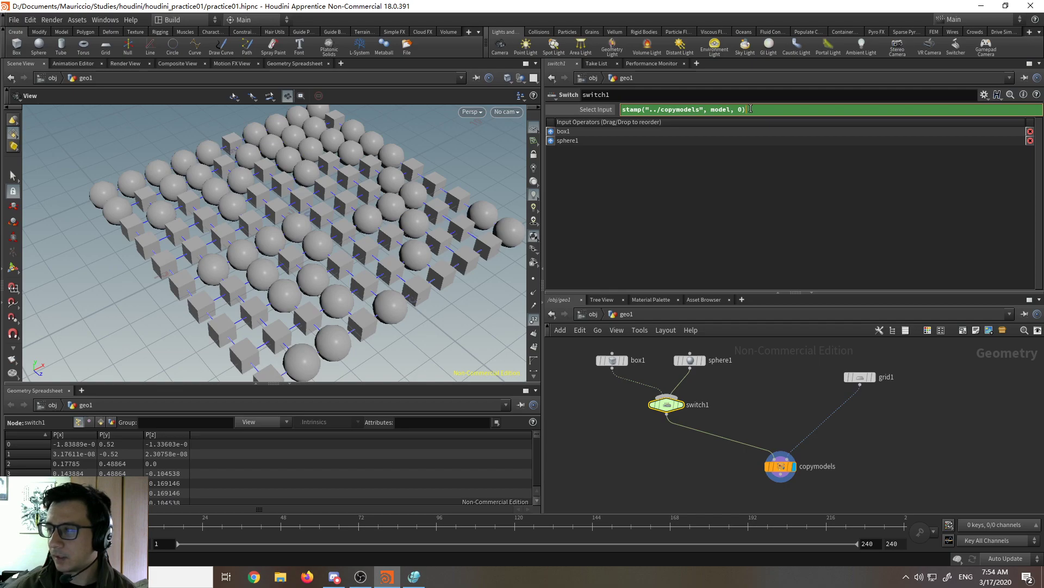
{"action": "right_click", "coordinate": [724, 108]}
{"action": "left_click", "coordinate": [736, 108]}
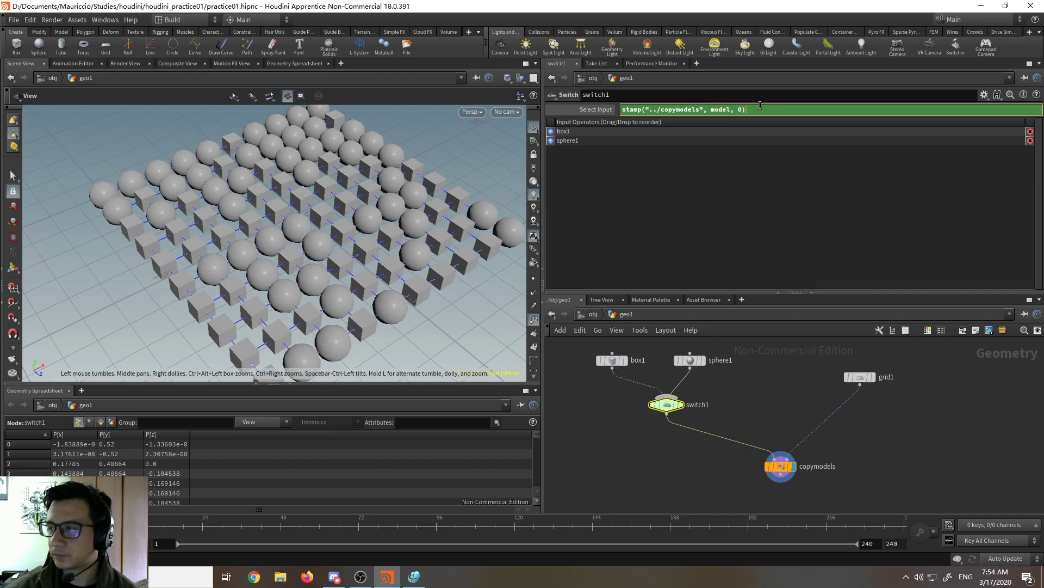
{"action": "left_click", "coordinate": [672, 412]}
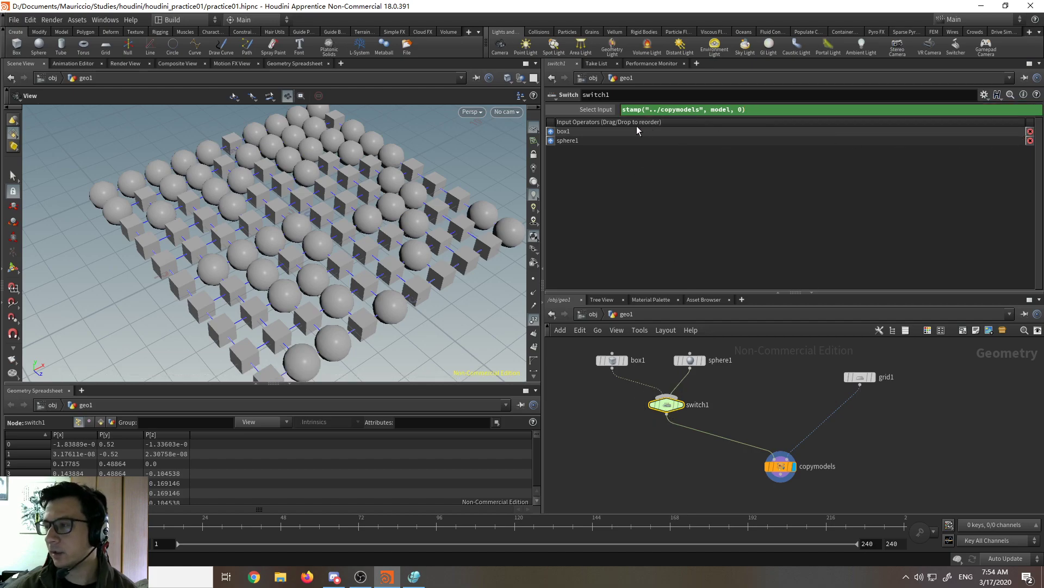
Step: Try sphere1 ahead of box1 in switch1's input order, and restore box1 as the first input
{"action": "left_click", "coordinate": [553, 142]}
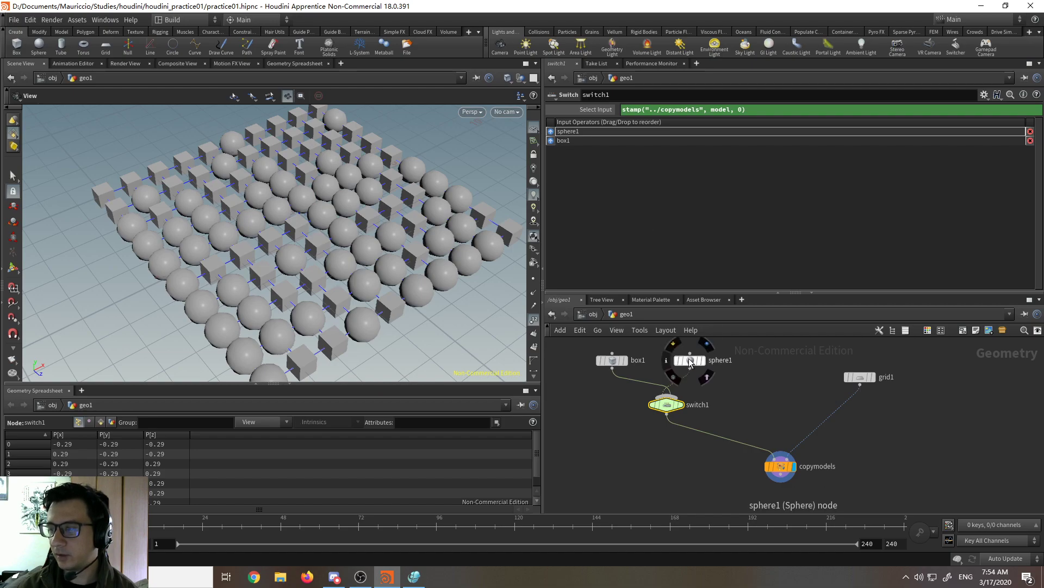
{"action": "scroll", "coordinate": [674, 392], "scroll_direction": "up", "scroll_amount": 3}
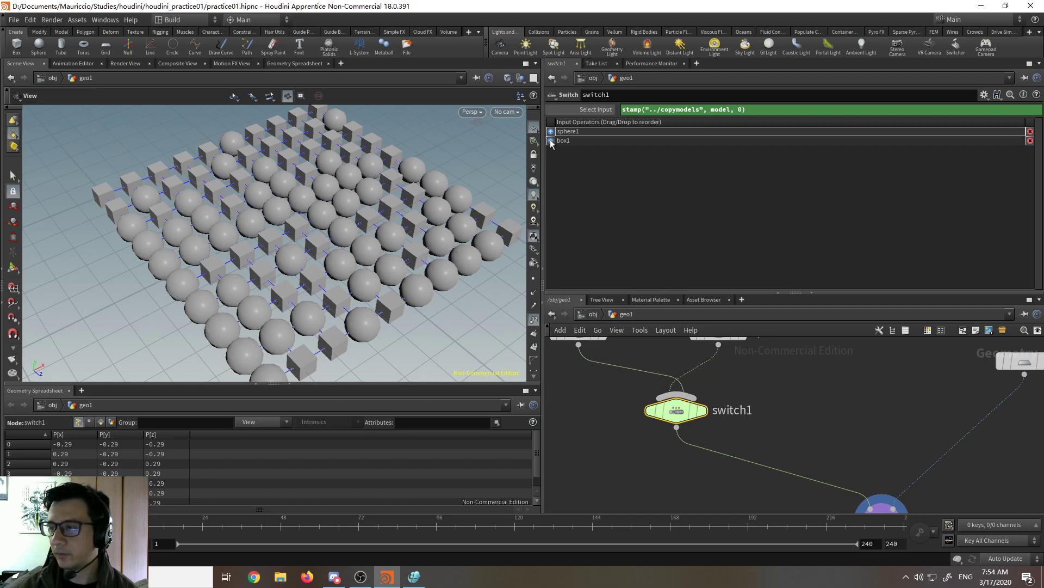
{"action": "left_click_drag", "start_coordinate": [551, 143], "coordinate": [551, 131]}
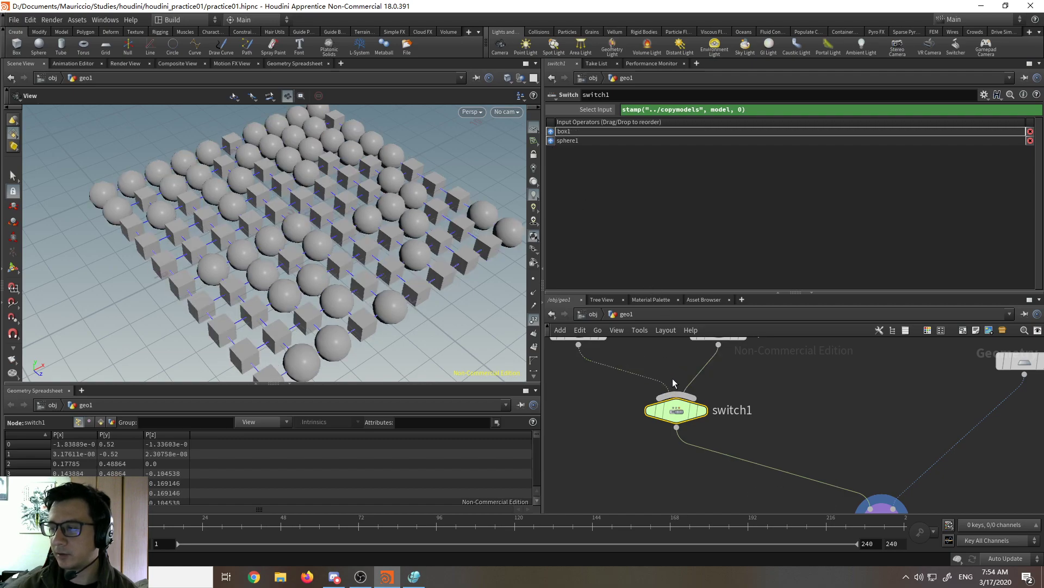
Step: Move sphere1 slightly closer to box1 and add a Tube node beside it in the network
{"action": "scroll", "coordinate": [796, 405], "scroll_direction": "down", "scroll_amount": 5}
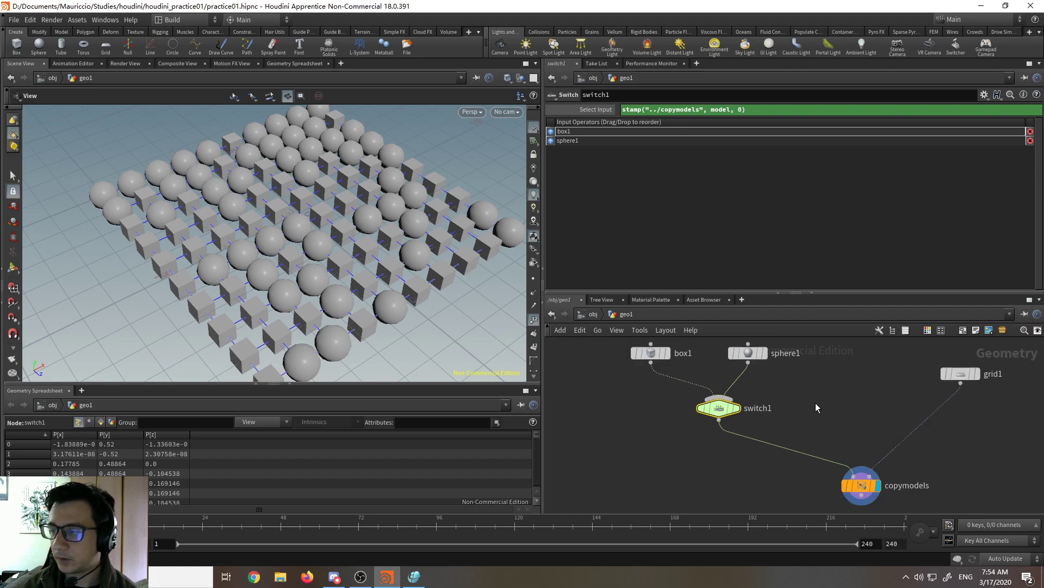
{"action": "scroll", "coordinate": [796, 405], "scroll_direction": "up", "scroll_amount": 4}
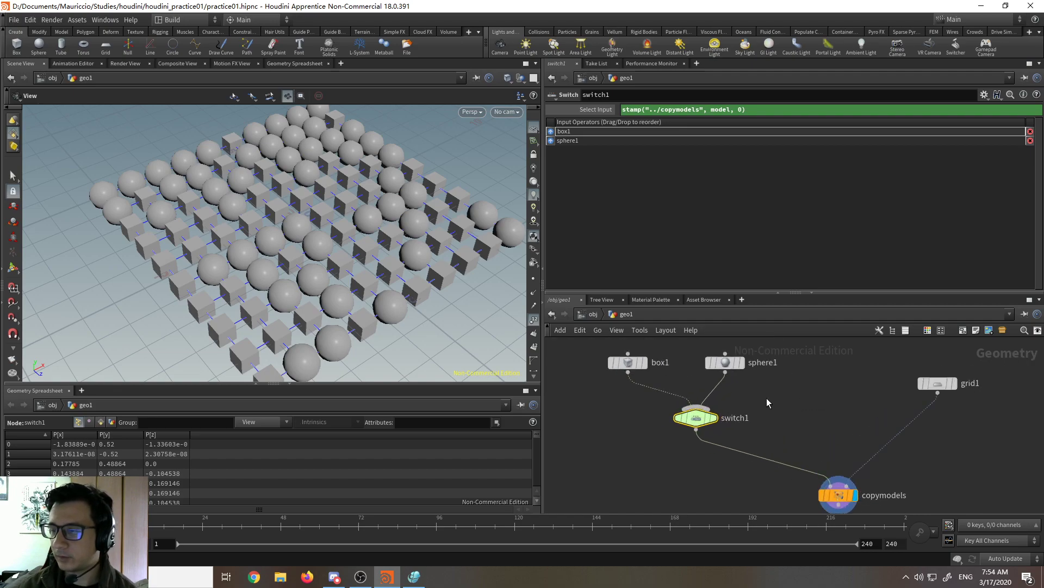
{"action": "left_click_drag", "start_coordinate": [727, 362], "coordinate": [717, 362]}
{"action": "left_click", "coordinate": [794, 370]}
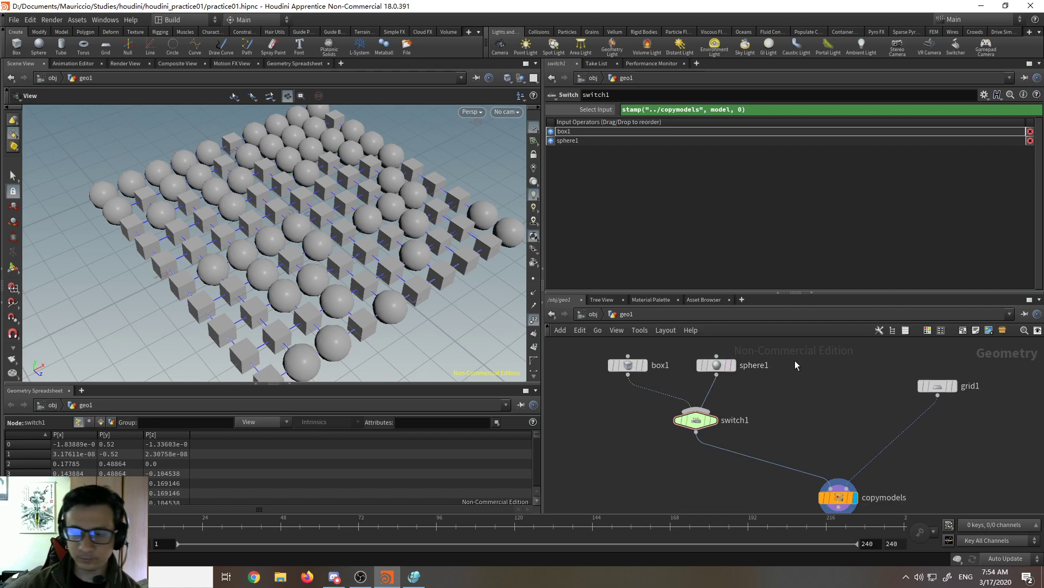
{"action": "key", "text": "Tab"}
{"action": "type", "text": "tube"}
{"action": "key", "text": "Return"}
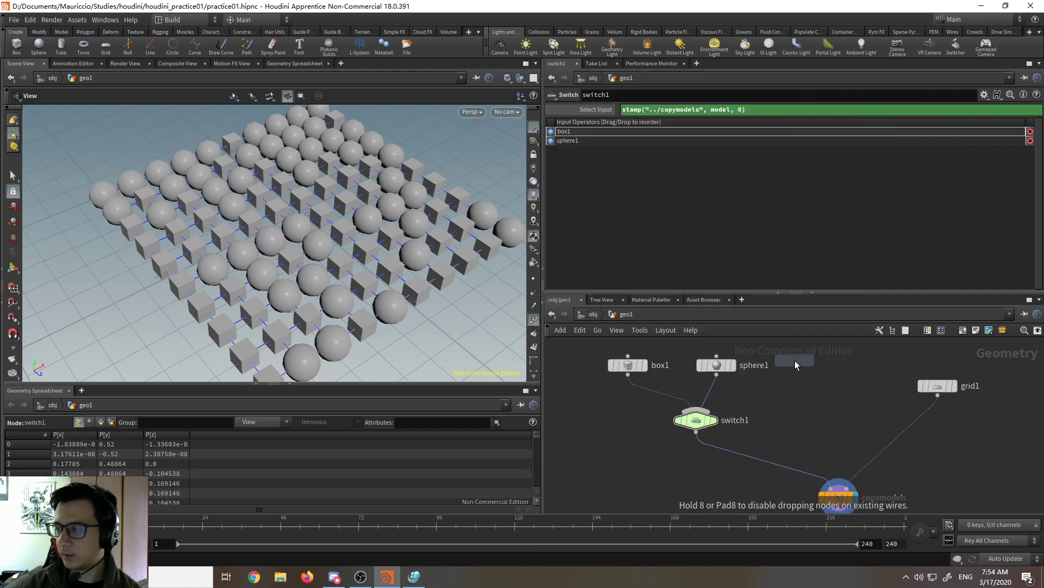
{"action": "left_click", "coordinate": [809, 361]}
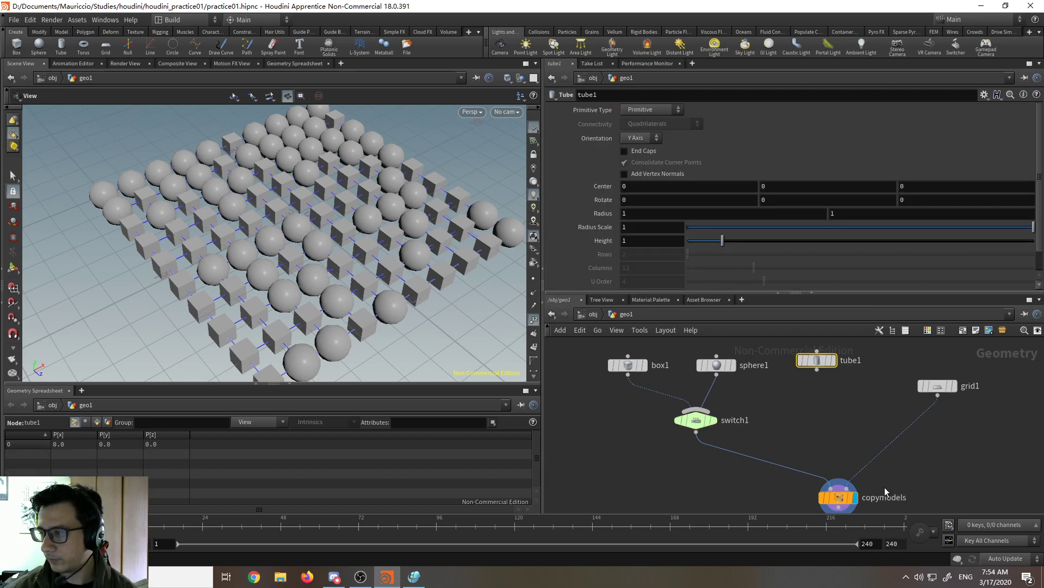
Step: Show tube1 as a template over the copies, and set its radius scale to 0.305 and height to 3.81
{"action": "middle_click_drag", "start_coordinate": [389, 266], "coordinate": [381, 261]}
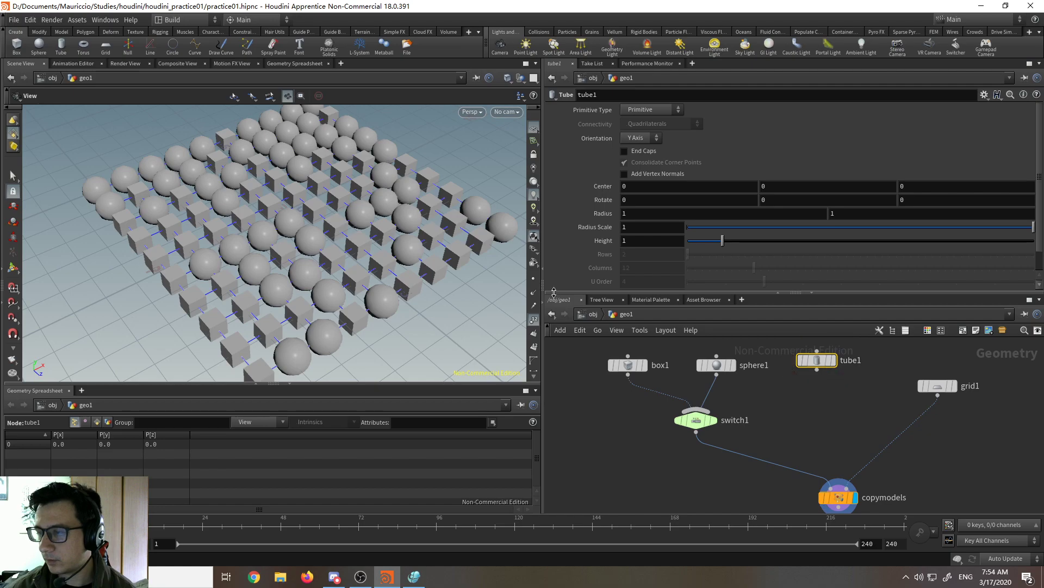
{"action": "key", "text": "w"}
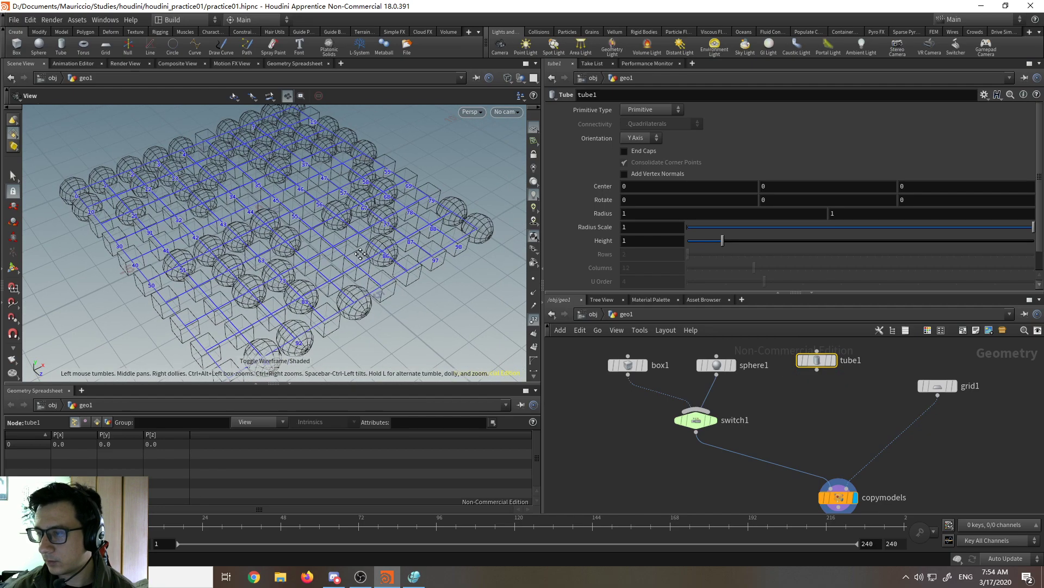
{"action": "key", "text": "w"}
{"action": "left_click", "coordinate": [821, 361]}
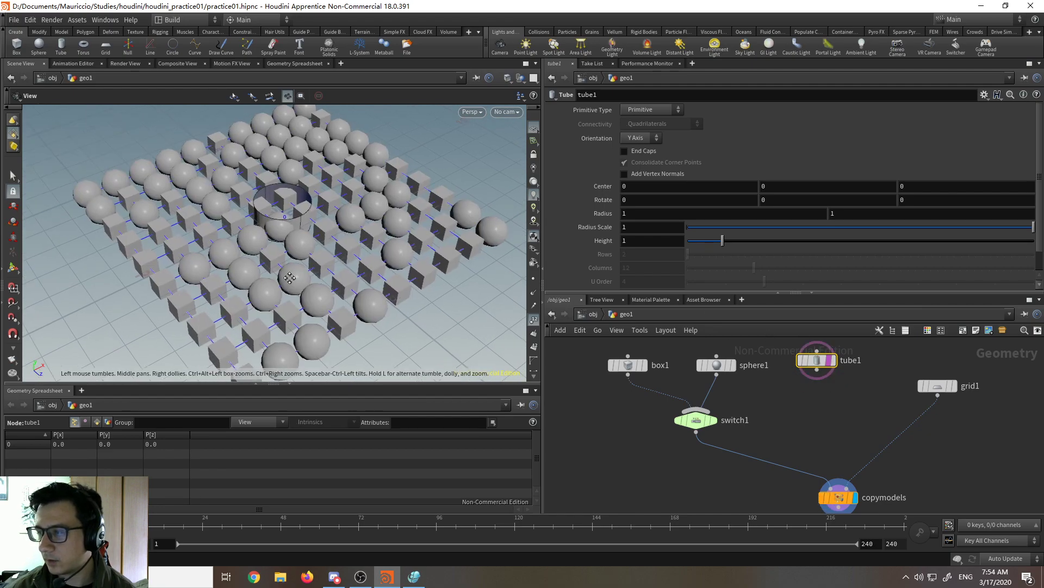
{"action": "mouse_move", "coordinate": [722, 241]}
{"action": "left_mouse_down"}
{"action": "mouse_move", "coordinate": [704, 244]}
{"action": "mouse_move", "coordinate": [716, 240]}
{"action": "left_mouse_up"}
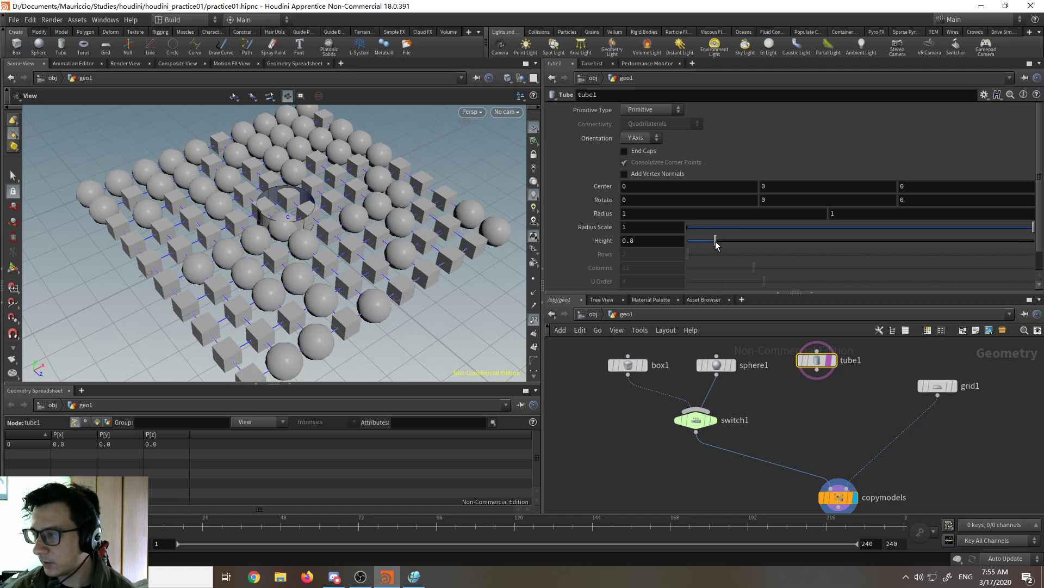
{"action": "mouse_move", "coordinate": [807, 226]}
{"action": "left_mouse_down"}
{"action": "mouse_move", "coordinate": [767, 226]}
{"action": "mouse_move", "coordinate": [825, 235]}
{"action": "mouse_move", "coordinate": [793, 230]}
{"action": "left_mouse_up"}
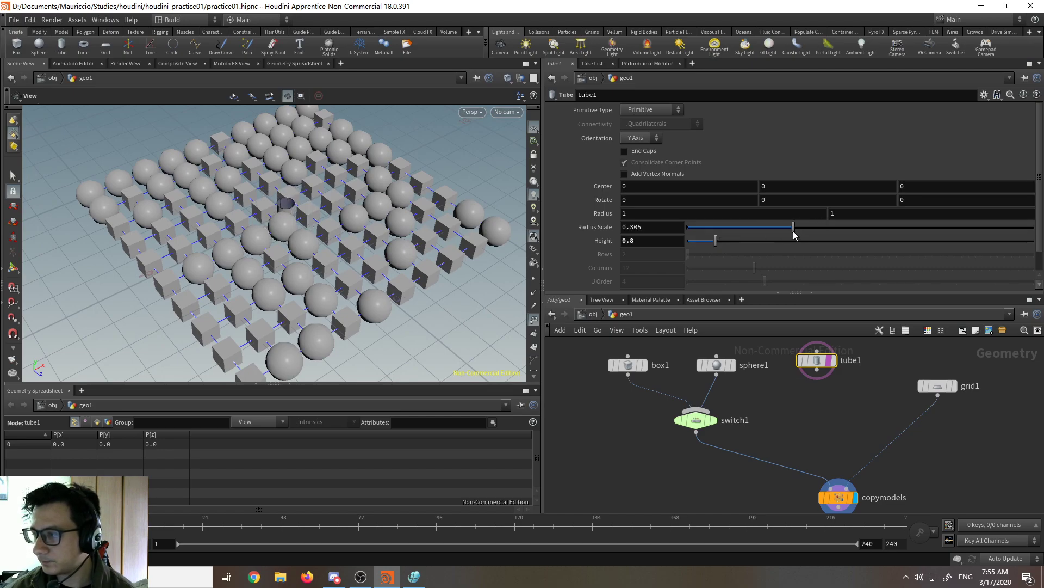
{"action": "left_click", "coordinate": [888, 245]}
{"action": "left_click_drag", "start_coordinate": [889, 246], "coordinate": [820, 242]}
Step: Change tube1 to the Polygon primitive type with 6 columns, and connect it to switch1 as a third input
{"action": "left_click", "coordinate": [652, 110]}
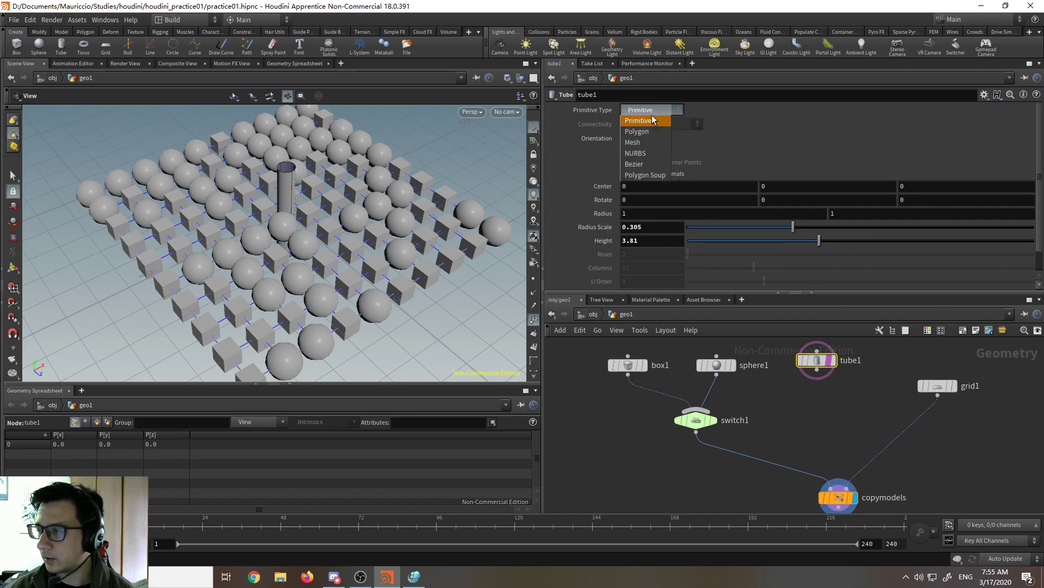
{"action": "left_click", "coordinate": [653, 135]}
{"action": "left_click_drag", "start_coordinate": [737, 268], "coordinate": [710, 270]}
{"action": "left_click_drag", "start_coordinate": [817, 372], "coordinate": [714, 413]}
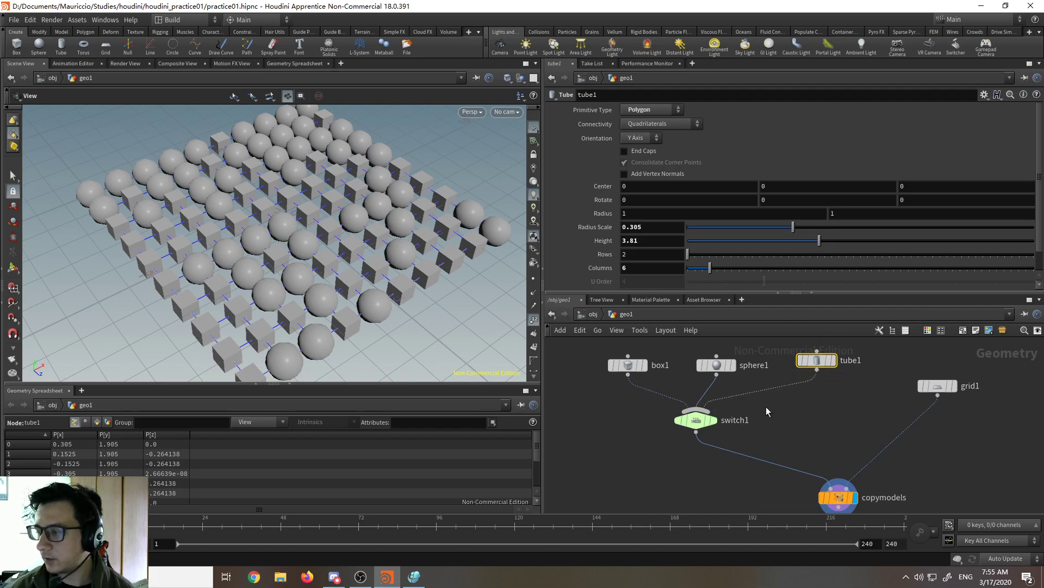
{"action": "mouse_move", "coordinate": [359, 256]}
{"action": "left_mouse_down"}
{"action": "mouse_move", "coordinate": [350, 273]}
{"action": "mouse_move", "coordinate": [373, 259]}
{"action": "left_mouse_up"}
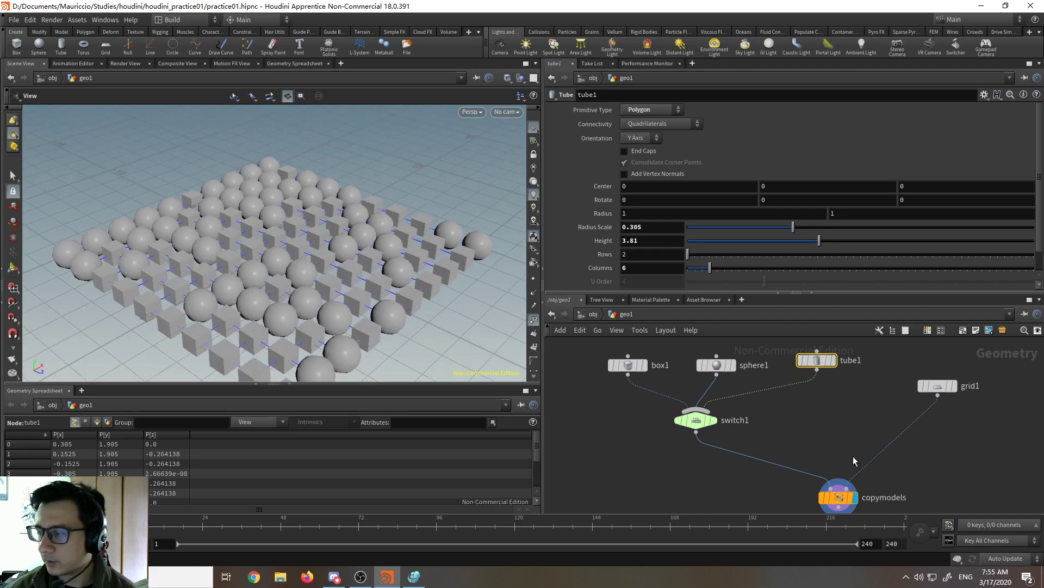
Step: Examine the expression of the model variable on copymodels and the input list of switch1
{"action": "middle_click_drag", "start_coordinate": [838, 502], "coordinate": [785, 462]}
{"action": "left_click", "coordinate": [785, 461]}
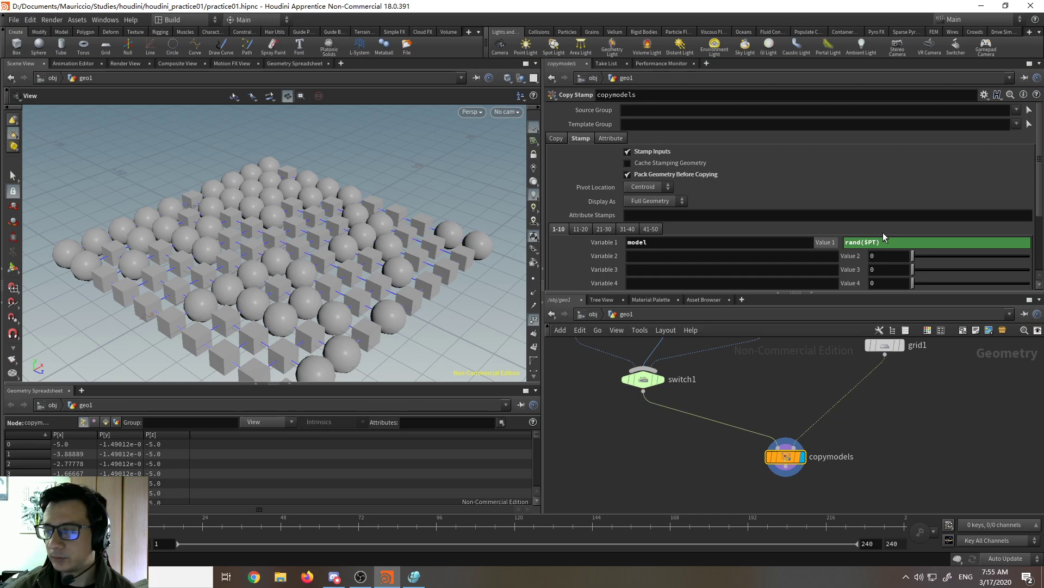
{"action": "middle_click_drag", "start_coordinate": [740, 387], "coordinate": [788, 440]}
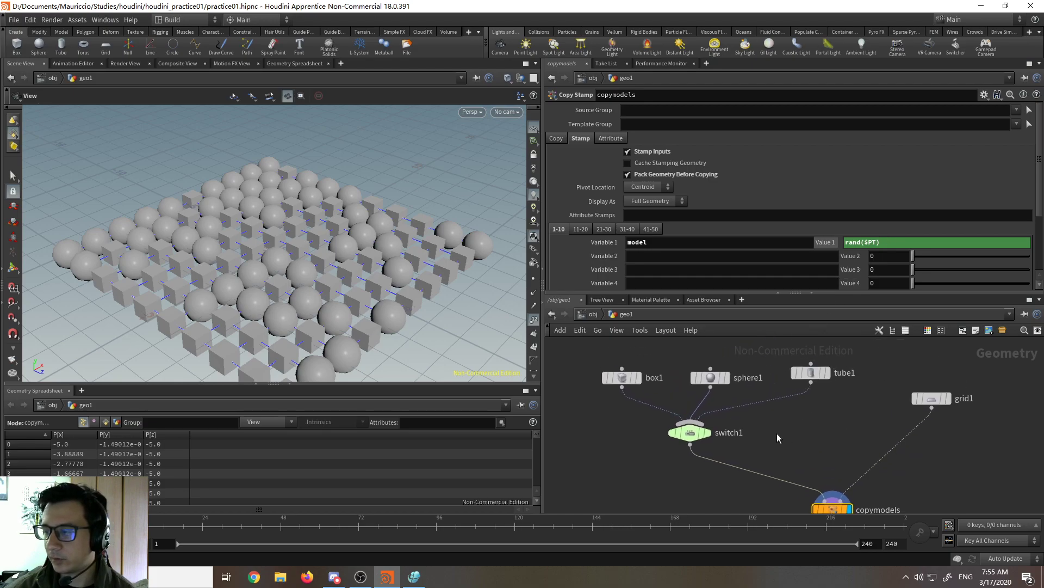
{"action": "left_click", "coordinate": [689, 432]}
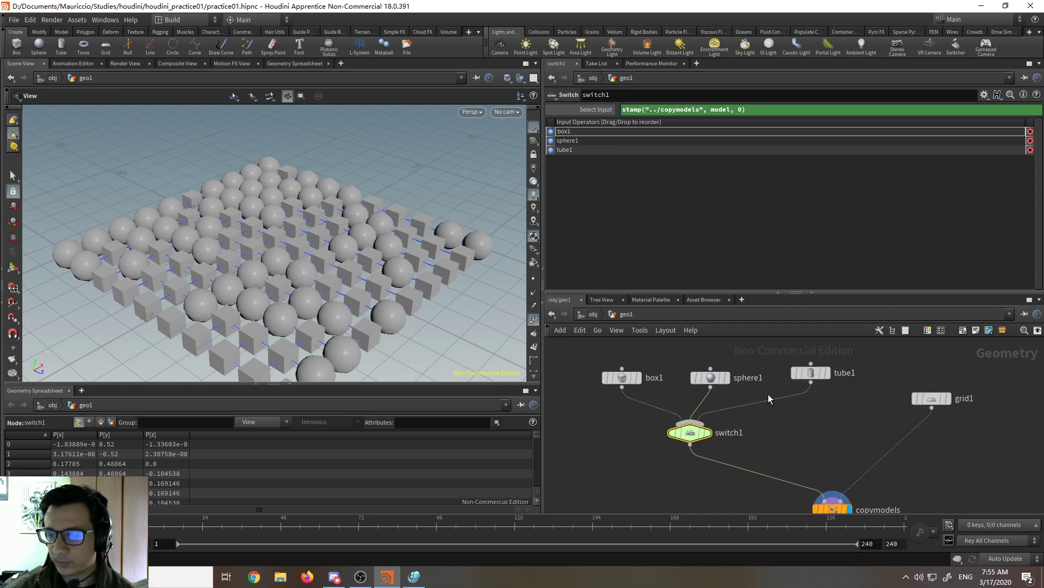
{"action": "middle_click_drag", "start_coordinate": [793, 447], "coordinate": [727, 385]}
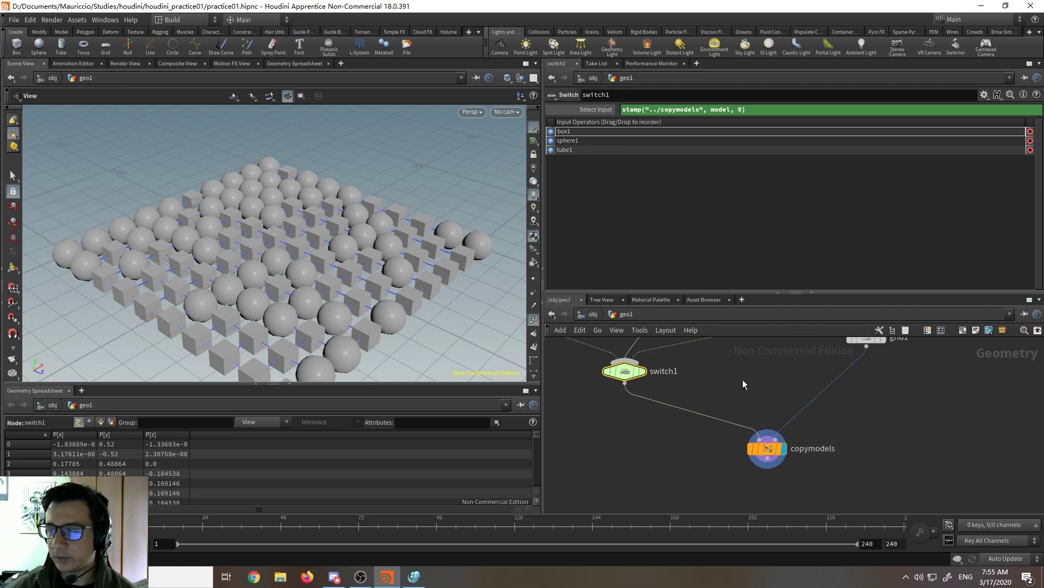
Step: Set the value of the model stamp variable on copymodels to rand($PT)*3
{"action": "scroll", "coordinate": [744, 379], "scroll_direction": "up", "scroll_amount": 2}
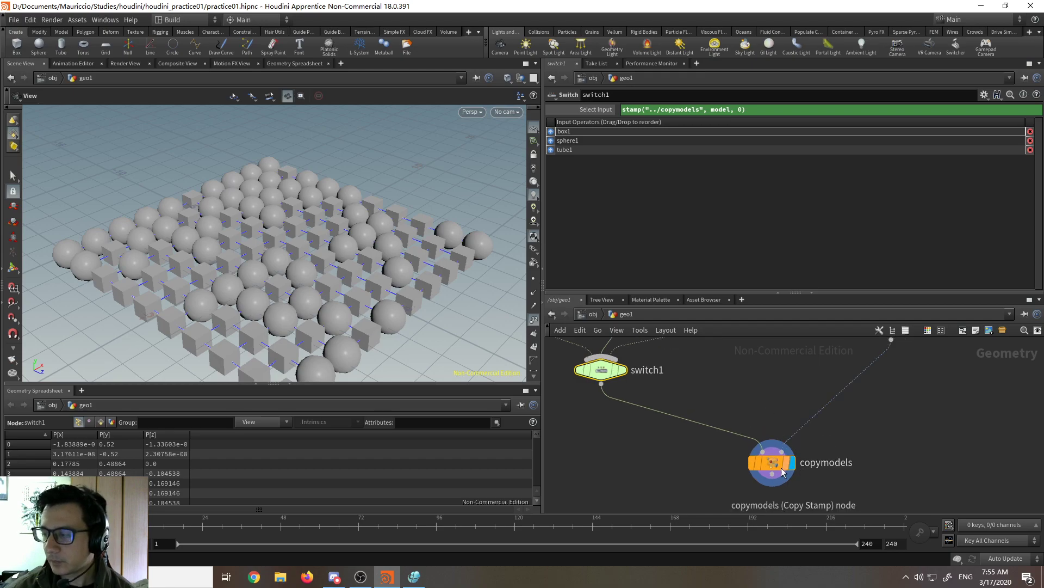
{"action": "left_click", "coordinate": [770, 460]}
{"action": "left_click", "coordinate": [882, 243]}
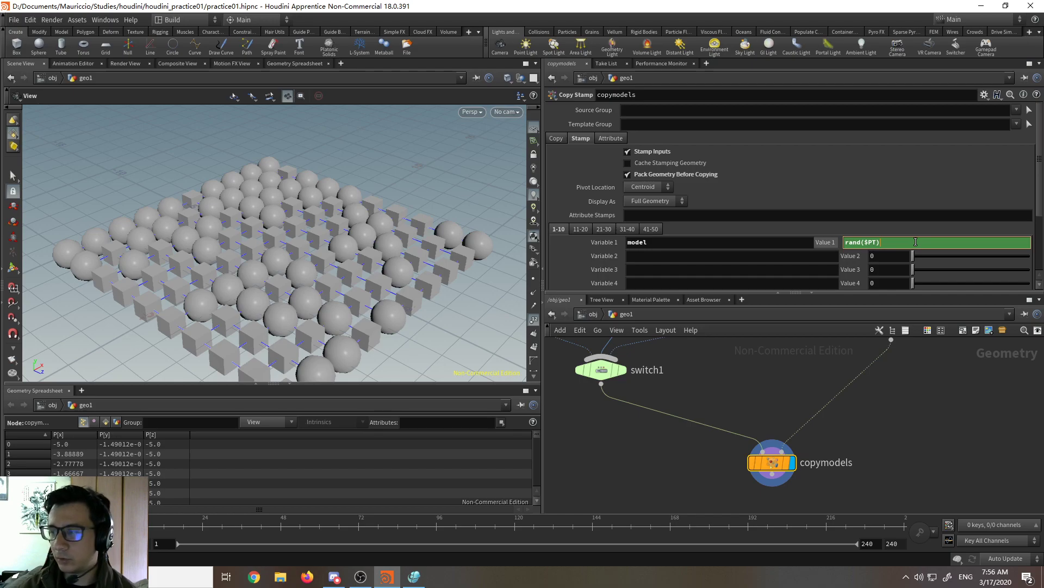
{"action": "type", "text": "*"}
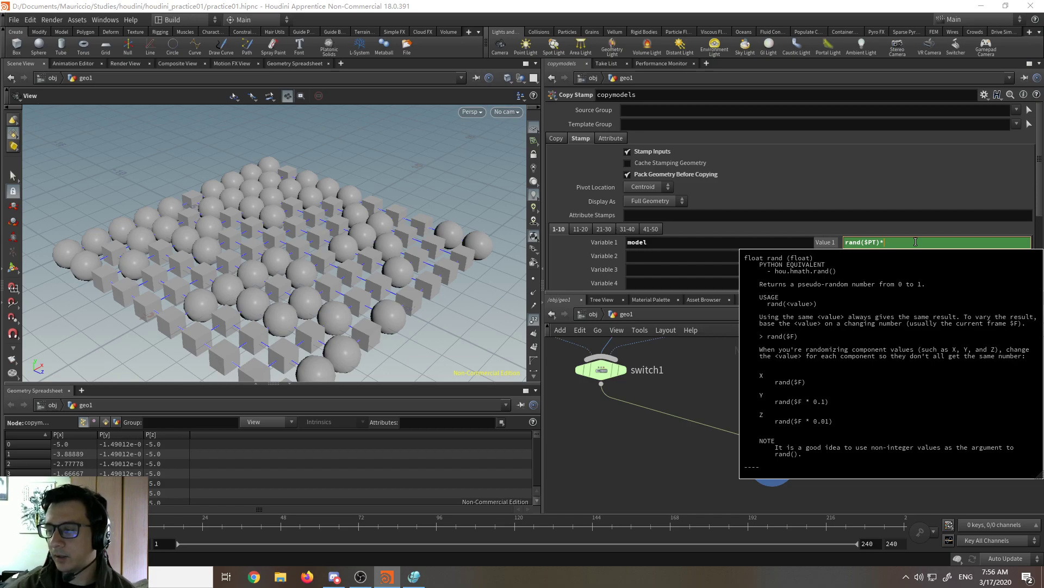
{"action": "type", "text": "2"}
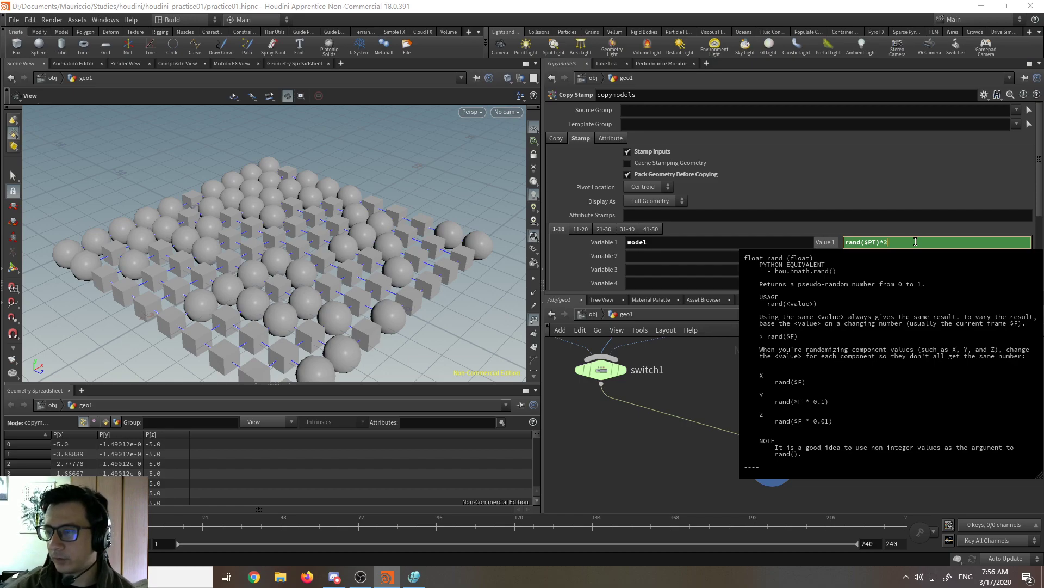
{"action": "key", "text": "BackSpace"}
{"action": "type", "text": "3"}
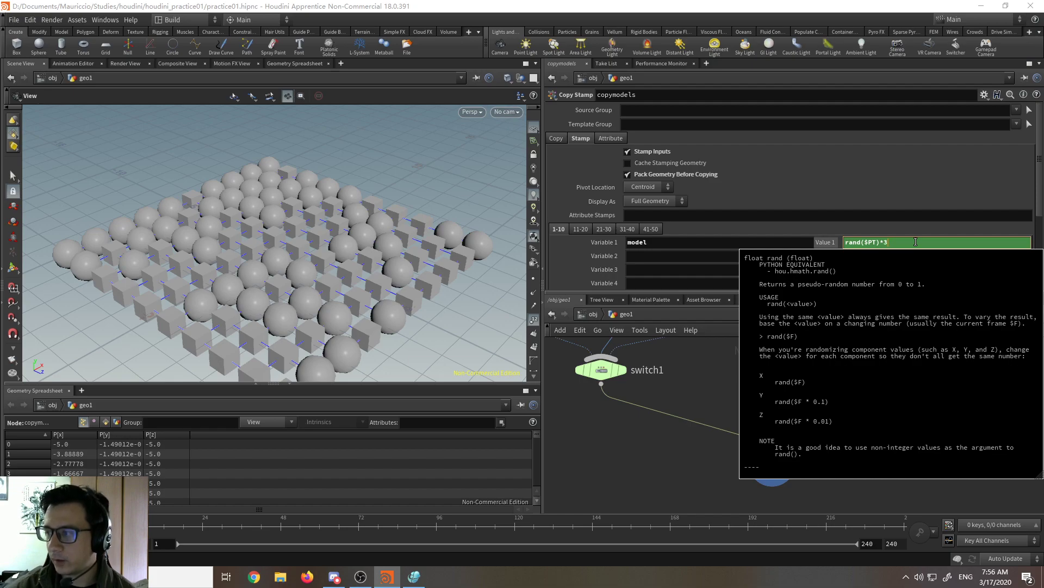
{"action": "key", "text": "Return"}
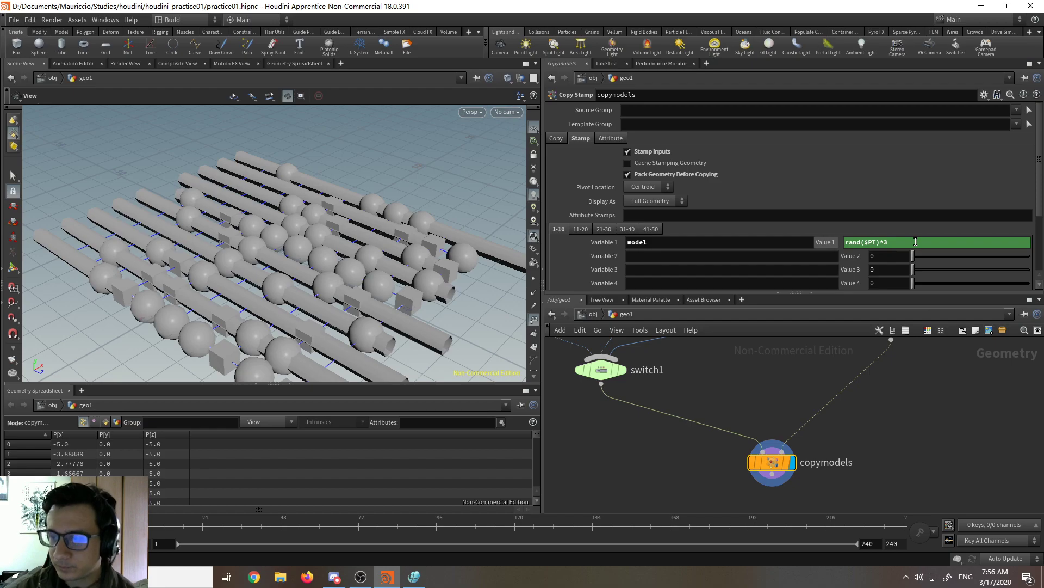
{"action": "left_click_drag", "start_coordinate": [305, 250], "coordinate": [287, 265]}
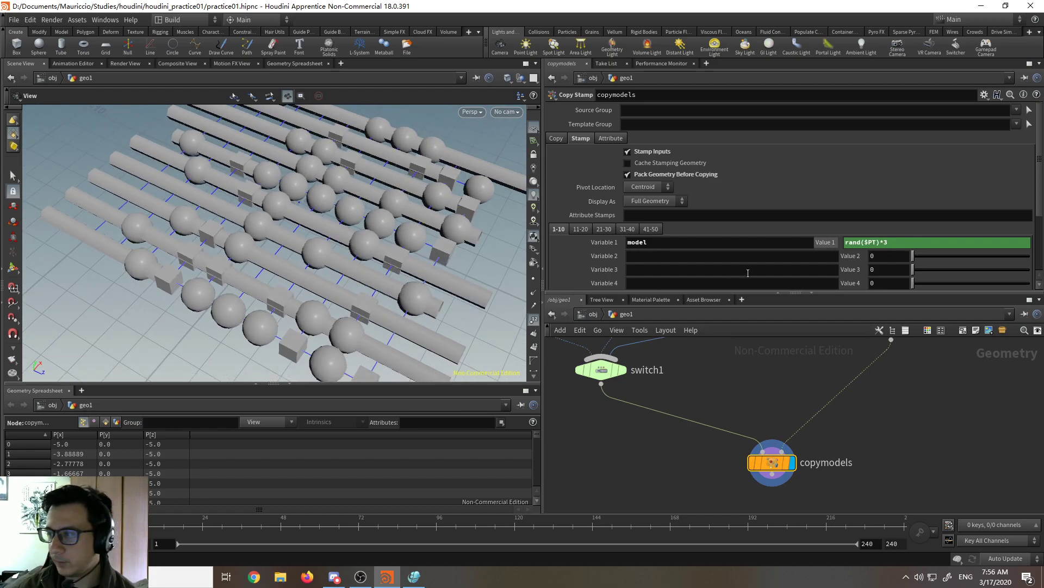
Step: Set the value of the model stamp variable on copymodels to rand($PT)*2
{"action": "left_click", "coordinate": [891, 245]}
{"action": "type", "text": "2"}
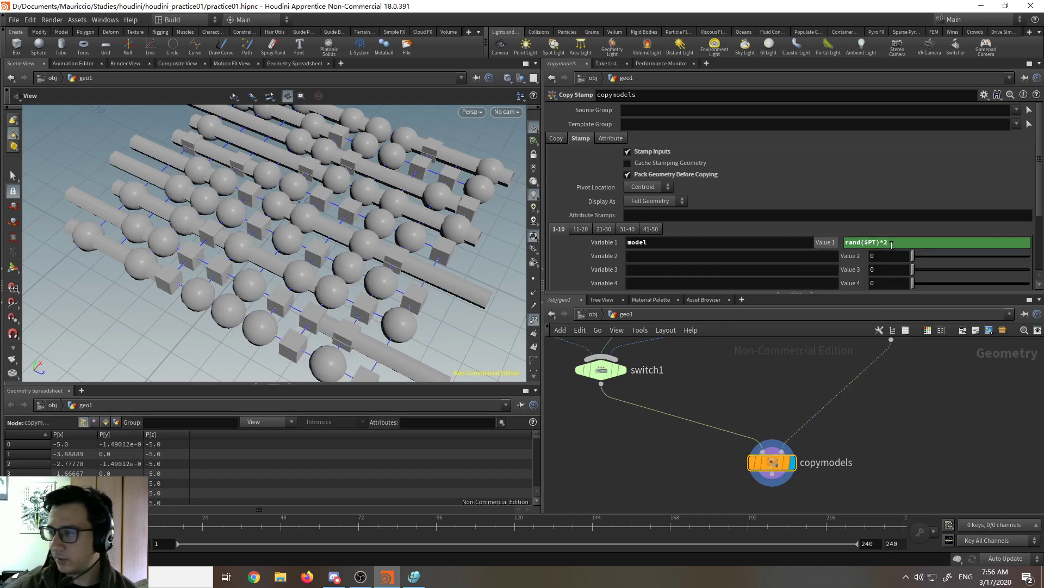
{"action": "left_click_drag", "start_coordinate": [351, 304], "coordinate": [305, 163]}
{"action": "scroll", "coordinate": [729, 438], "scroll_direction": "down", "scroll_amount": 3}
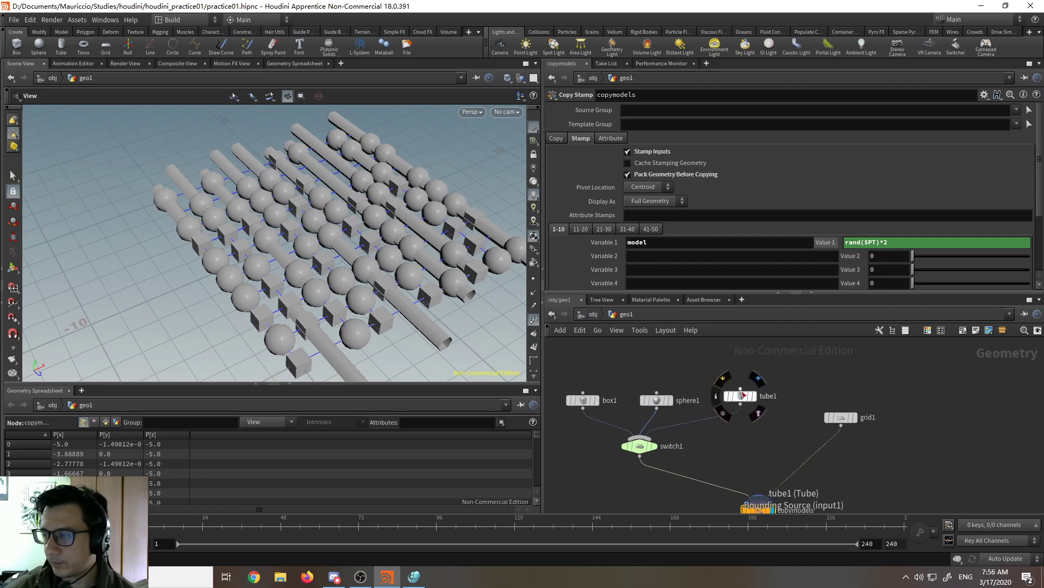
Step: Line up tube1 with box1 and sphere1 above switch1, and move grid1 slightly up in the network
{"action": "left_click_drag", "start_coordinate": [742, 395], "coordinate": [729, 400]}
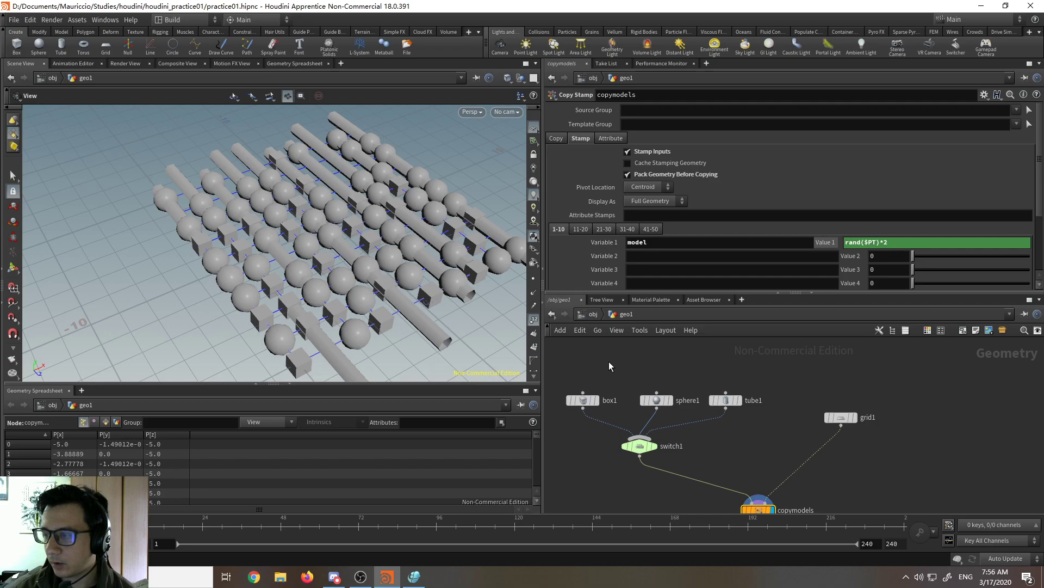
{"action": "middle_click_drag", "start_coordinate": [614, 377], "coordinate": [655, 372]}
{"action": "left_click", "coordinate": [925, 240]}
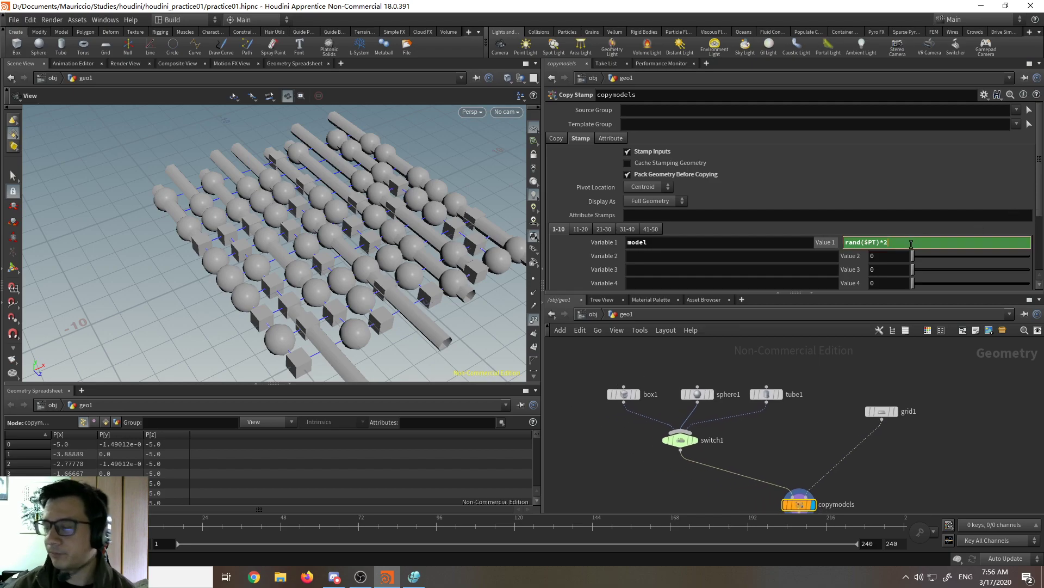
{"action": "left_click_drag", "start_coordinate": [600, 365], "coordinate": [723, 390]}
{"action": "left_click", "coordinate": [768, 412]}
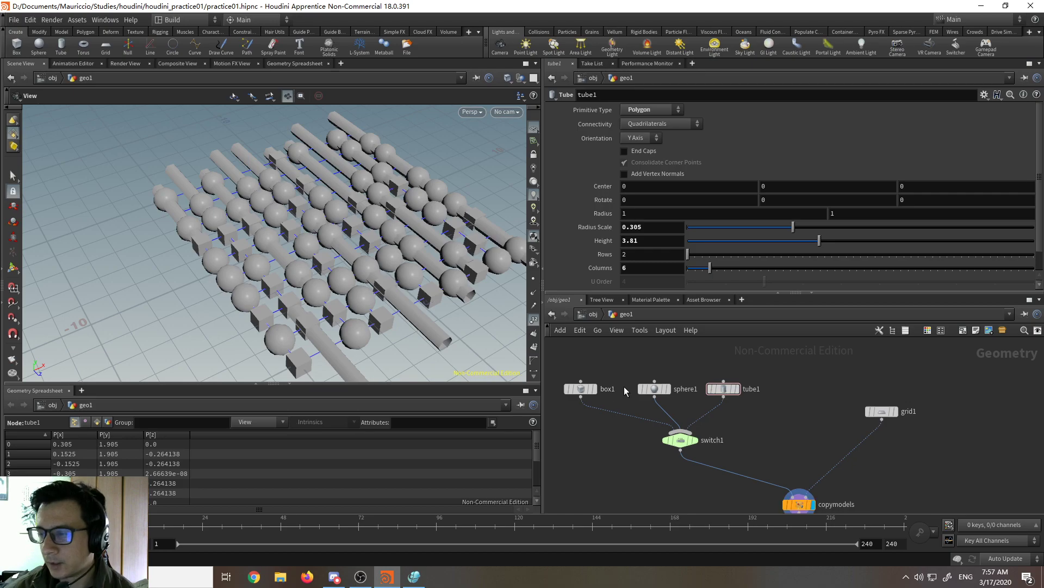
{"action": "left_click_drag", "start_coordinate": [883, 414], "coordinate": [886, 401]}
{"action": "left_click", "coordinate": [885, 401]}
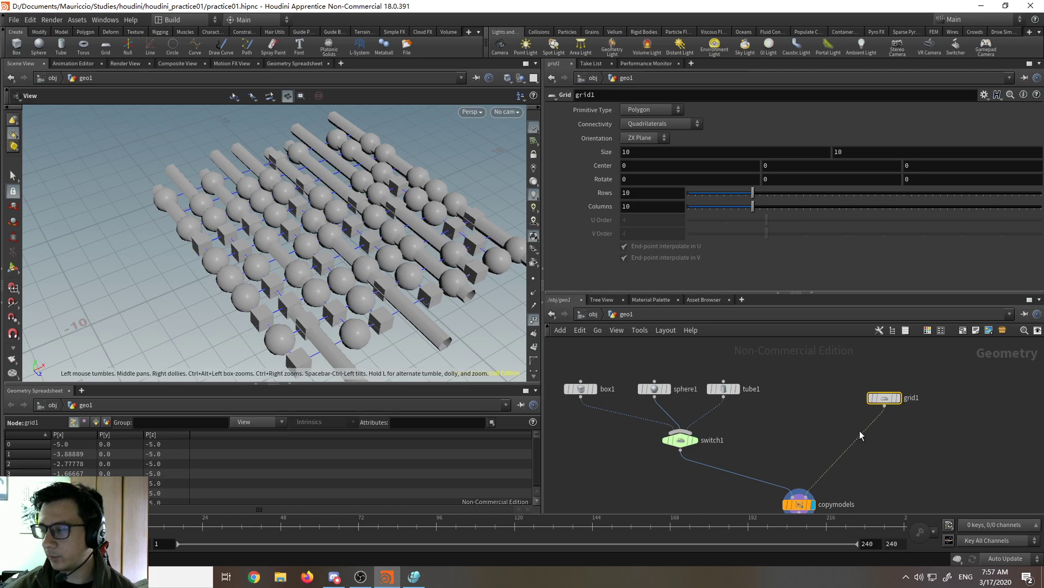
Step: Insert an Attribute Create node on the wire between grid1 and copymodels
{"action": "middle_click_drag", "start_coordinate": [838, 412], "coordinate": [699, 387]}
{"action": "scroll", "coordinate": [756, 372], "scroll_direction": "up", "scroll_amount": 3}
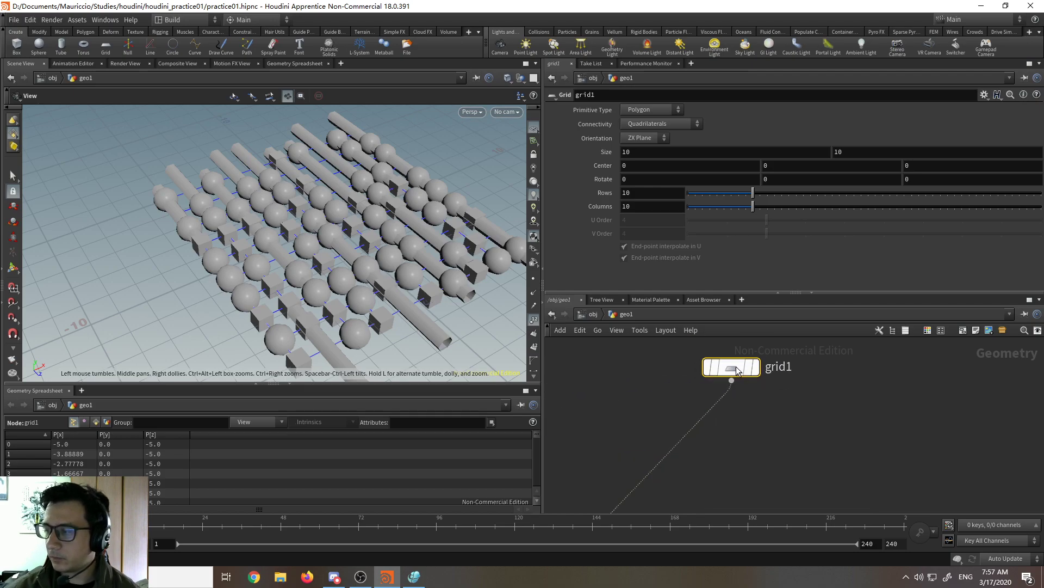
{"action": "left_click_drag", "start_coordinate": [660, 402], "coordinate": [717, 434]}
{"action": "key", "text": "Tab"}
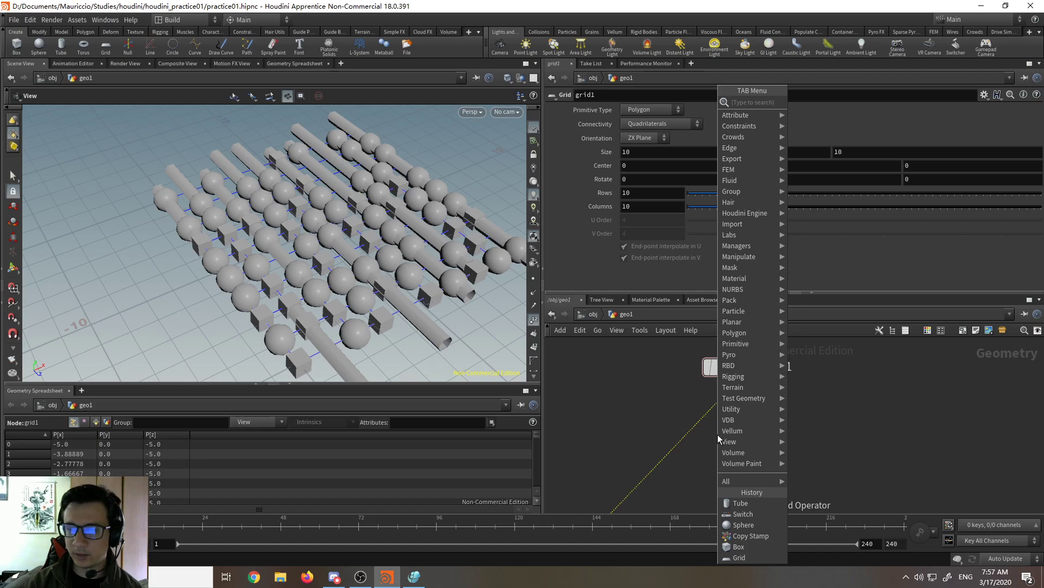
{"action": "type", "text": "attribute cre"}
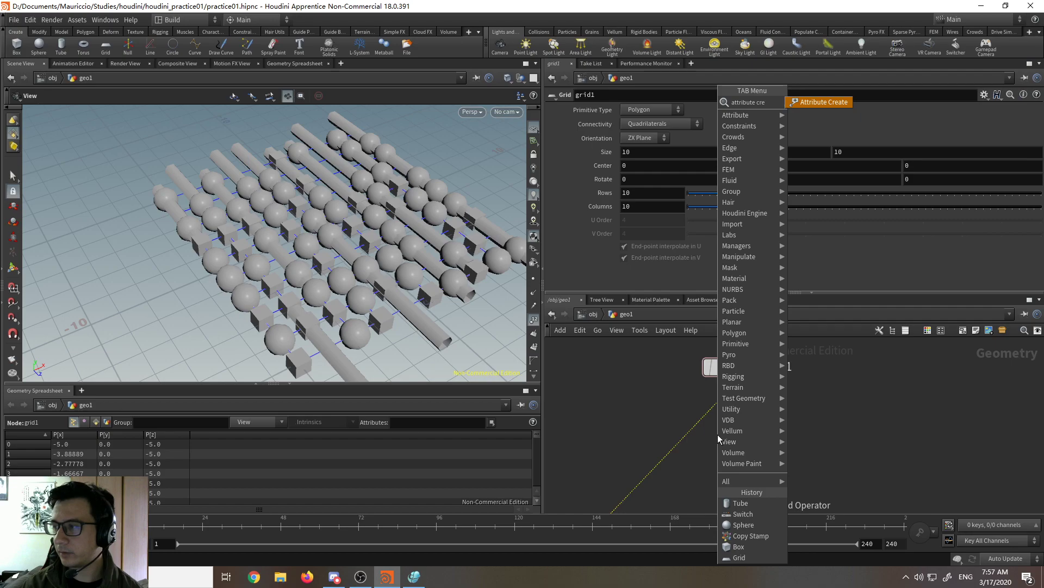
{"action": "key", "text": "Return"}
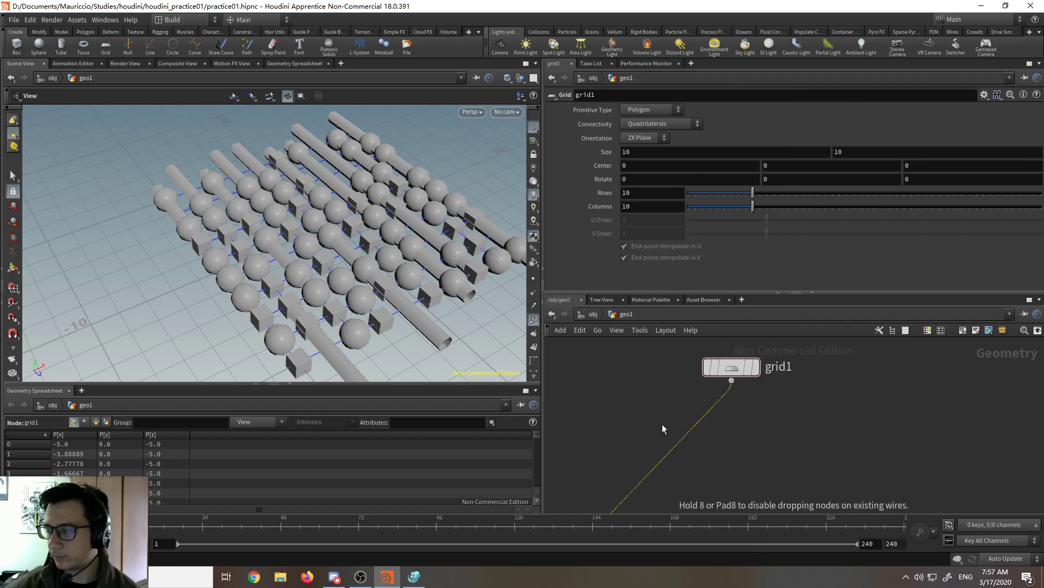
{"action": "left_click", "coordinate": [662, 424]}
Step: Name the new attribute on attribcreate1 N and set its type to Vector
{"action": "left_click_drag", "start_coordinate": [698, 166], "coordinate": [537, 165]}
{"action": "type", "text": "N"}
{"action": "key", "text": "Return"}
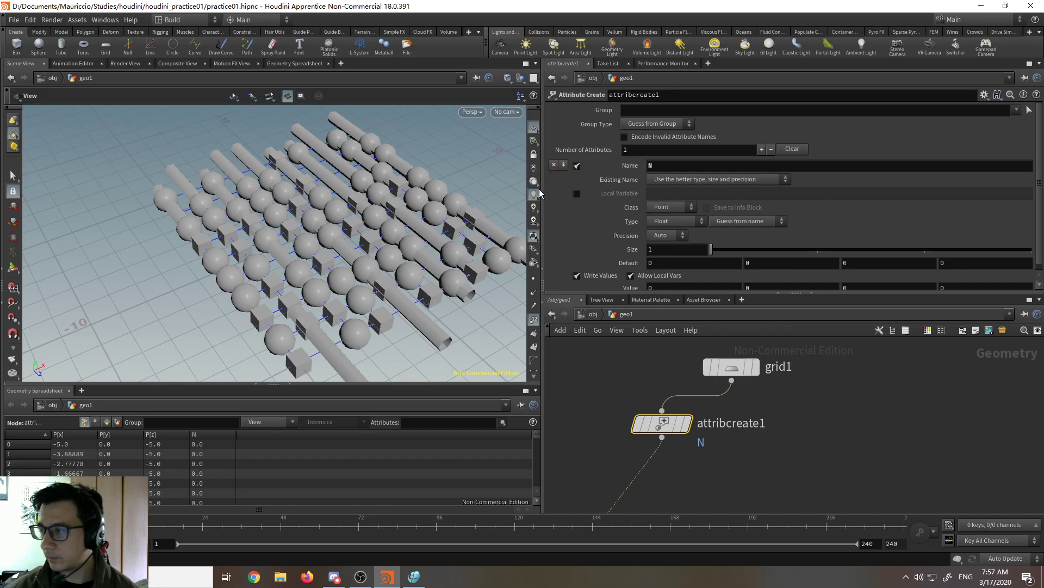
{"action": "scroll", "coordinate": [685, 250], "scroll_direction": "down", "scroll_amount": 1}
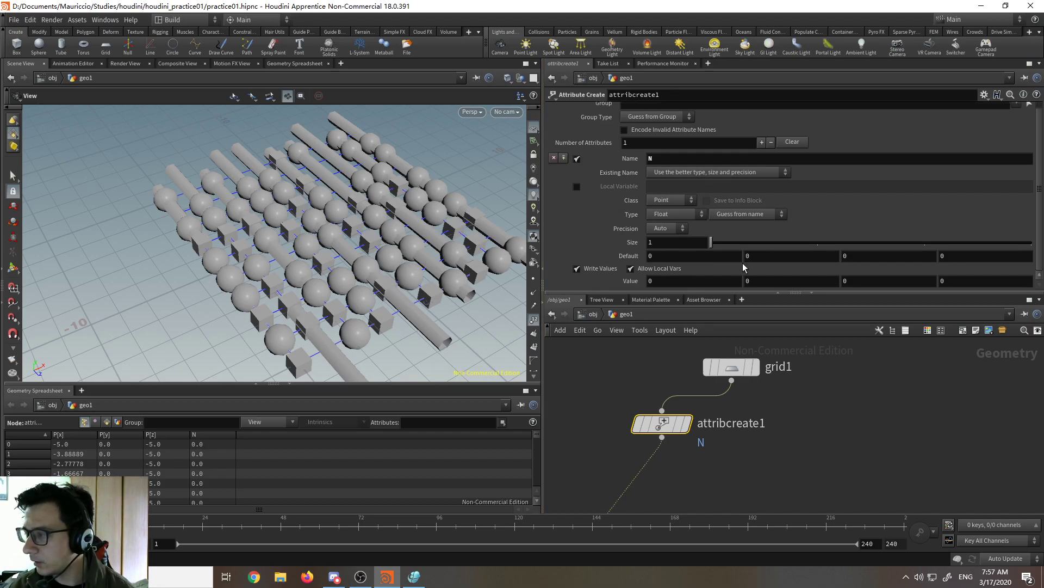
{"action": "left_click", "coordinate": [690, 214]}
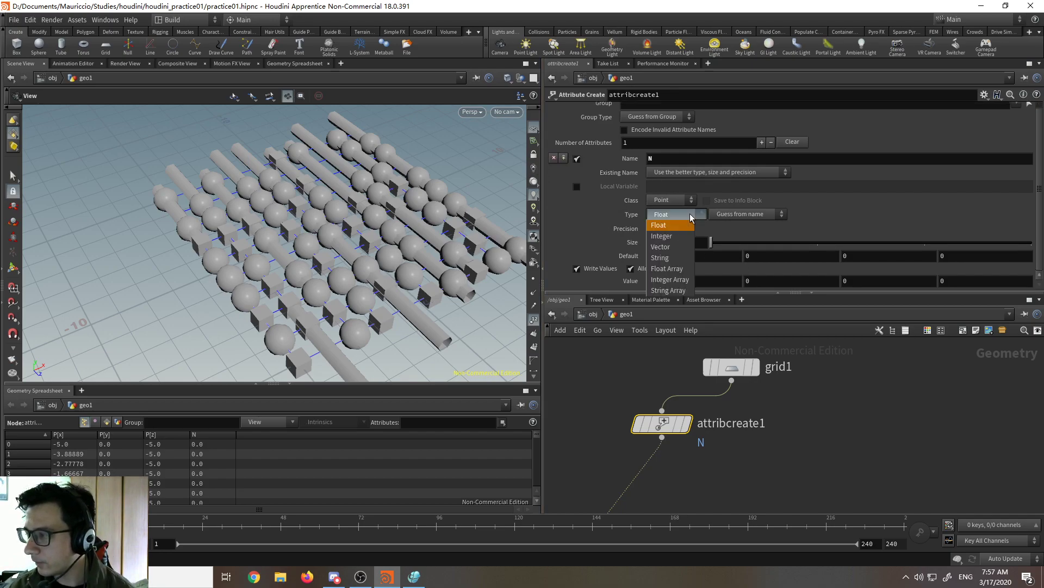
{"action": "left_click", "coordinate": [673, 246]}
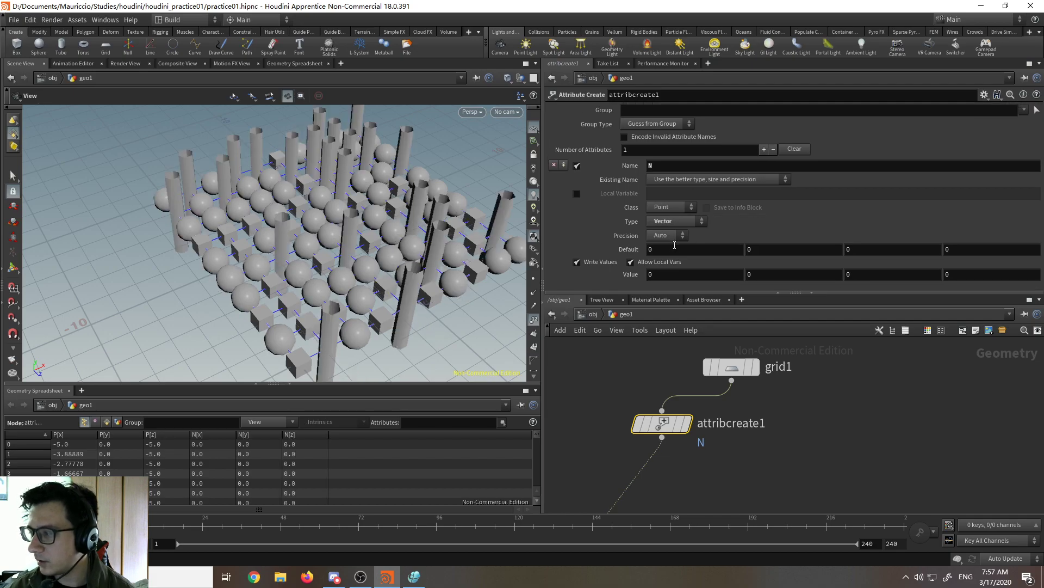
{"action": "left_click_drag", "start_coordinate": [356, 258], "coordinate": [331, 321]}
Step: Tidy the positions of attribcreate1, grid1 and copymodels in the network, and select copymodels
{"action": "mouse_move", "coordinate": [664, 425]}
{"action": "left_click_drag", "start_coordinate": [664, 424], "coordinate": [696, 425]}
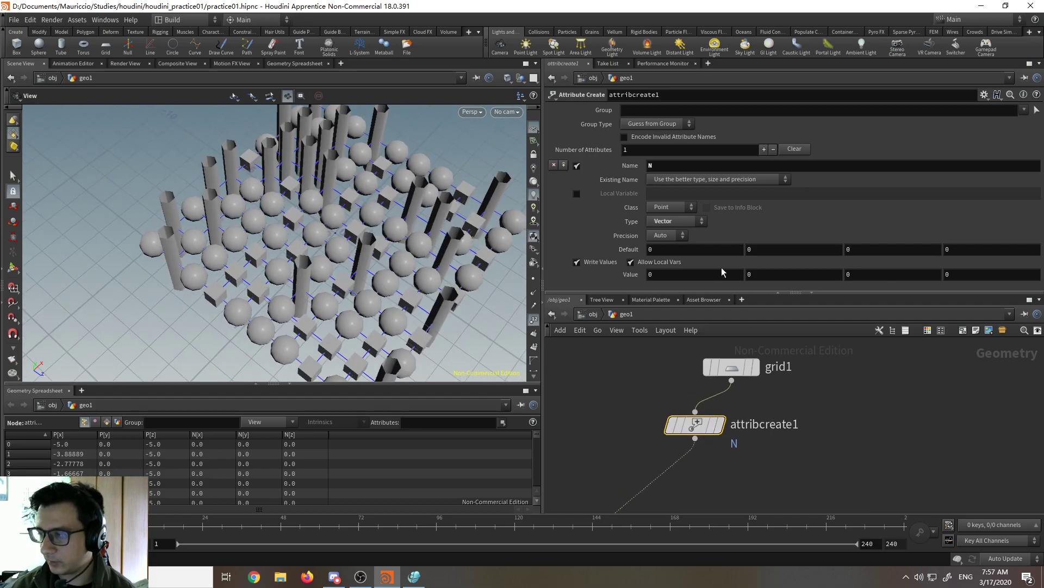
{"action": "scroll", "coordinate": [660, 401], "scroll_direction": "down", "scroll_amount": 3}
{"action": "middle_click_drag", "start_coordinate": [652, 409], "coordinate": [680, 418]}
{"action": "left_click_drag", "start_coordinate": [748, 379], "coordinate": [765, 368]}
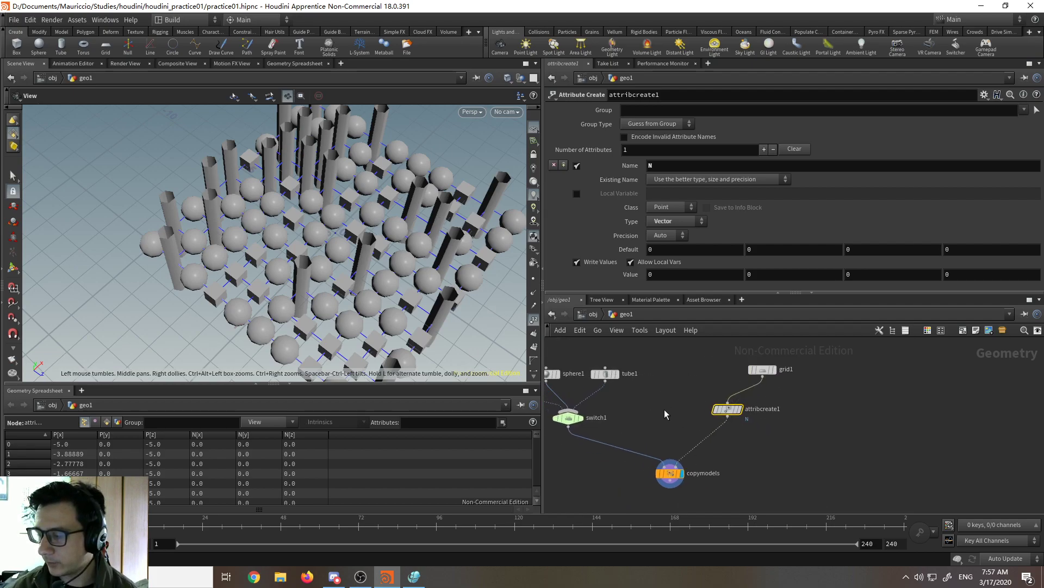
{"action": "middle_click_drag", "start_coordinate": [670, 476], "coordinate": [707, 468]}
{"action": "left_click_drag", "start_coordinate": [707, 468], "coordinate": [700, 469]}
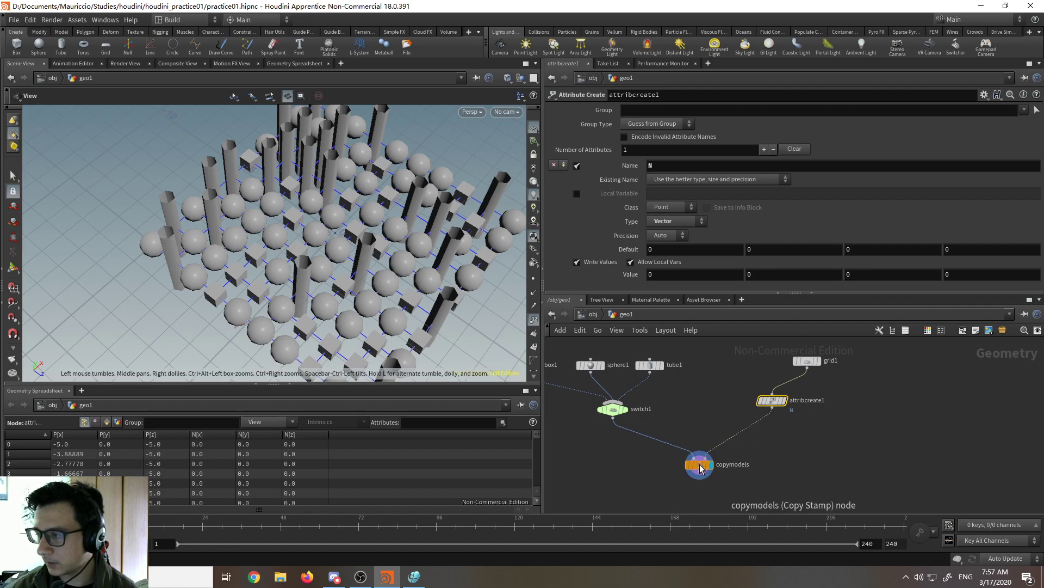
{"action": "left_click", "coordinate": [700, 467]}
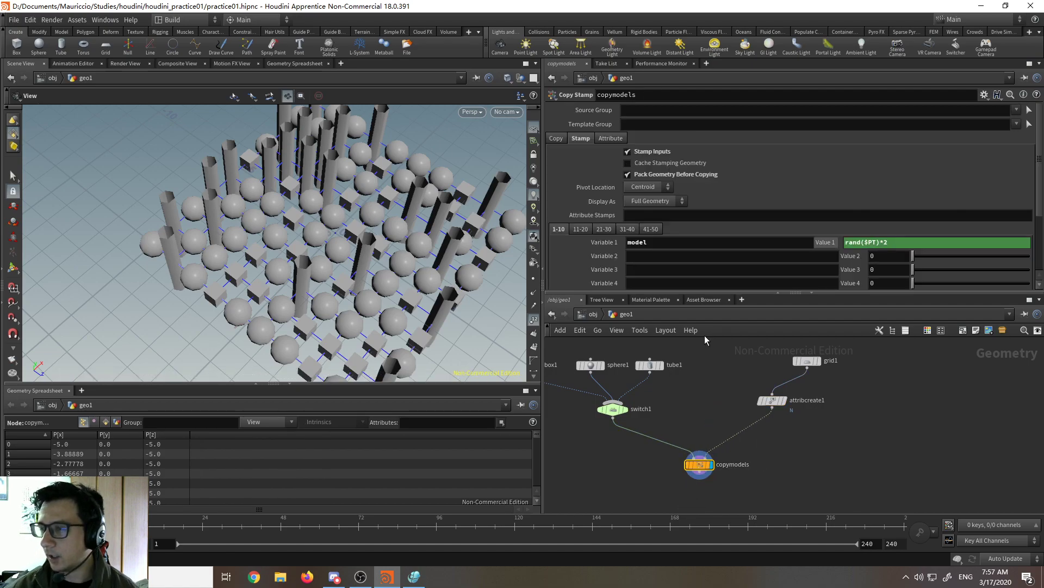
Step: Shift box1, sphere1 and tube1 together sideways to make room for another node above switch1
{"action": "middle_click_drag", "start_coordinate": [707, 335], "coordinate": [831, 385]}
{"action": "left_click_drag", "start_coordinate": [819, 381], "coordinate": [646, 421]}
{"action": "left_click_drag", "start_coordinate": [780, 419], "coordinate": [710, 406]}
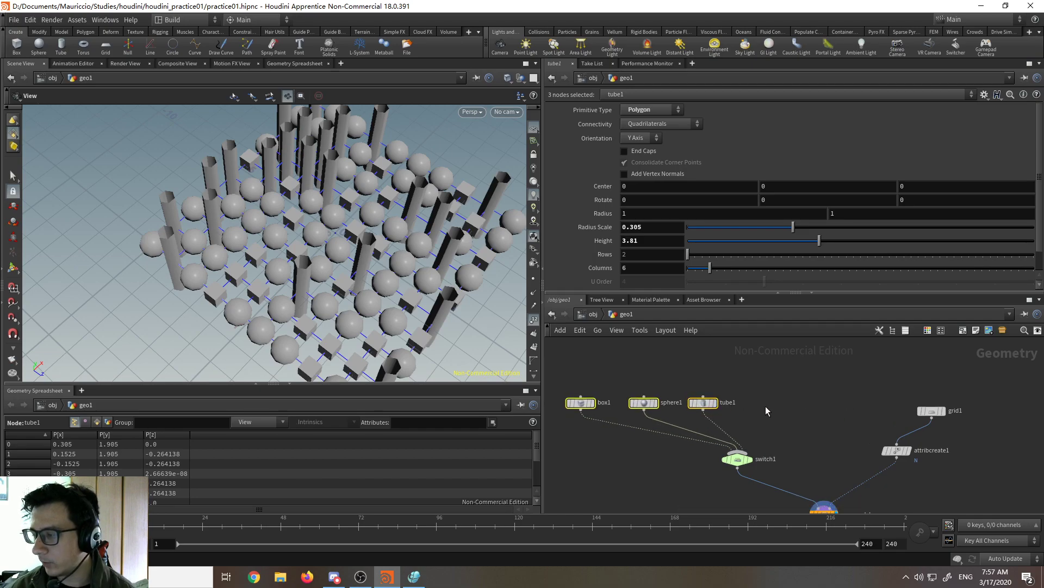
Step: Add a Torus node beside tube1, connect it to switch1 as a fourth input, and align it with the other shapes
{"action": "left_click", "coordinate": [766, 411]}
{"action": "key", "text": "Tab"}
{"action": "mouse_move", "coordinate": [768, 409]}
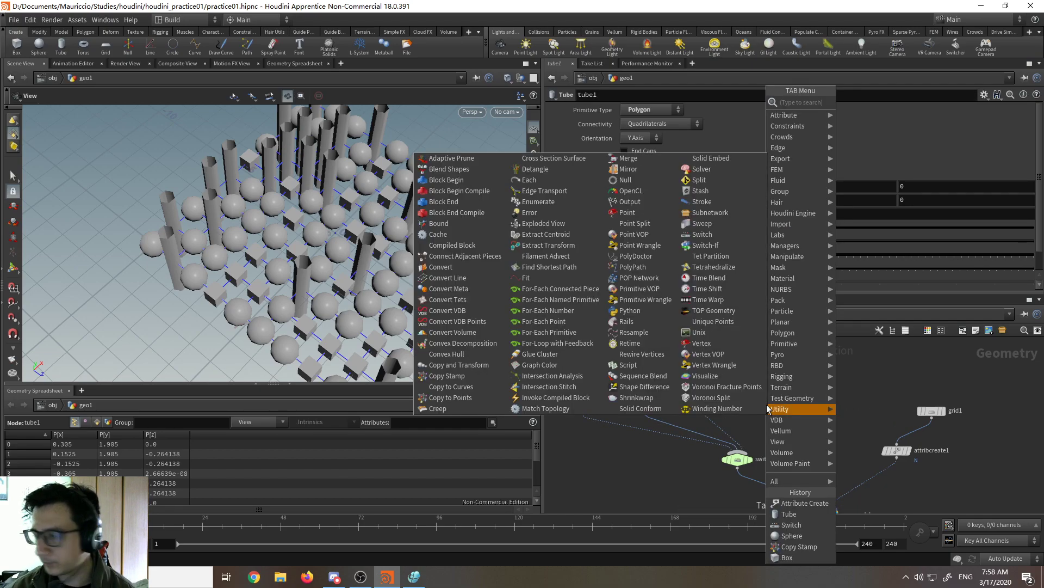
{"action": "type", "text": "t"}
{"action": "key", "text": "Return"}
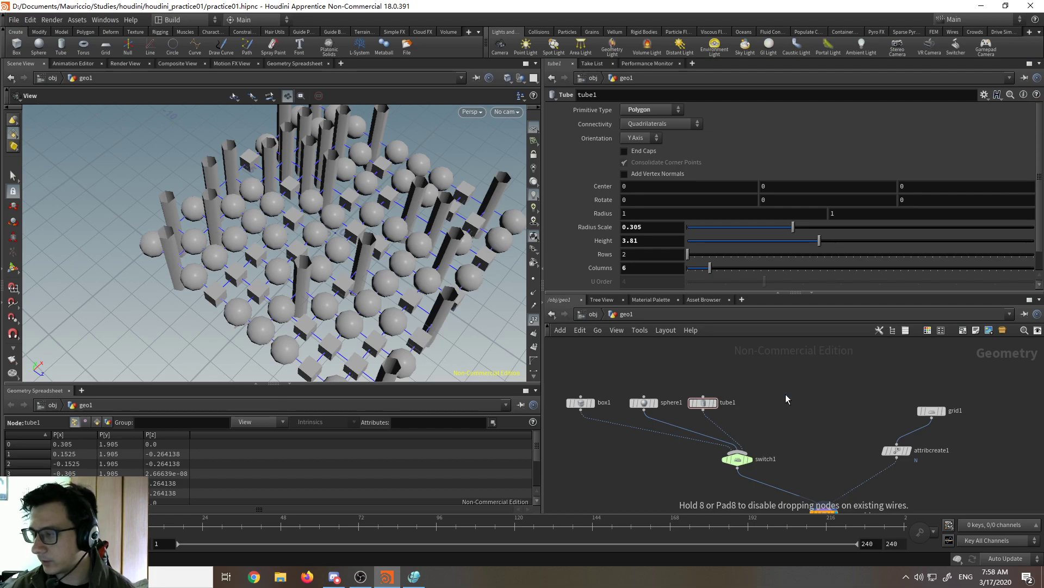
{"action": "left_click", "coordinate": [773, 399]}
{"action": "left_click_drag", "start_coordinate": [775, 405], "coordinate": [755, 449]}
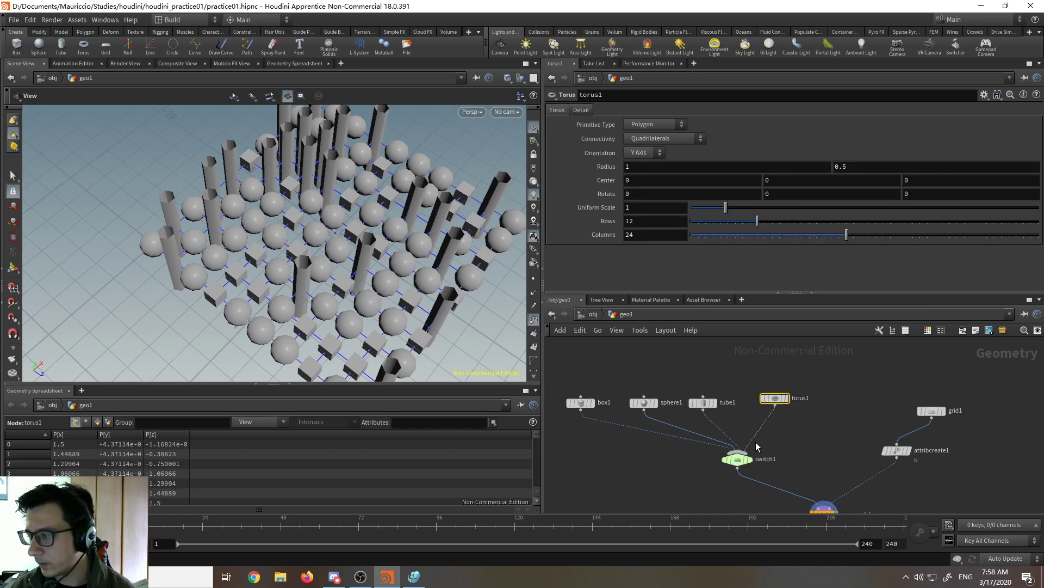
{"action": "mouse_move", "coordinate": [778, 402]}
{"action": "left_mouse_down"}
{"action": "mouse_move", "coordinate": [764, 415]}
{"action": "mouse_move", "coordinate": [774, 408]}
{"action": "left_mouse_up"}
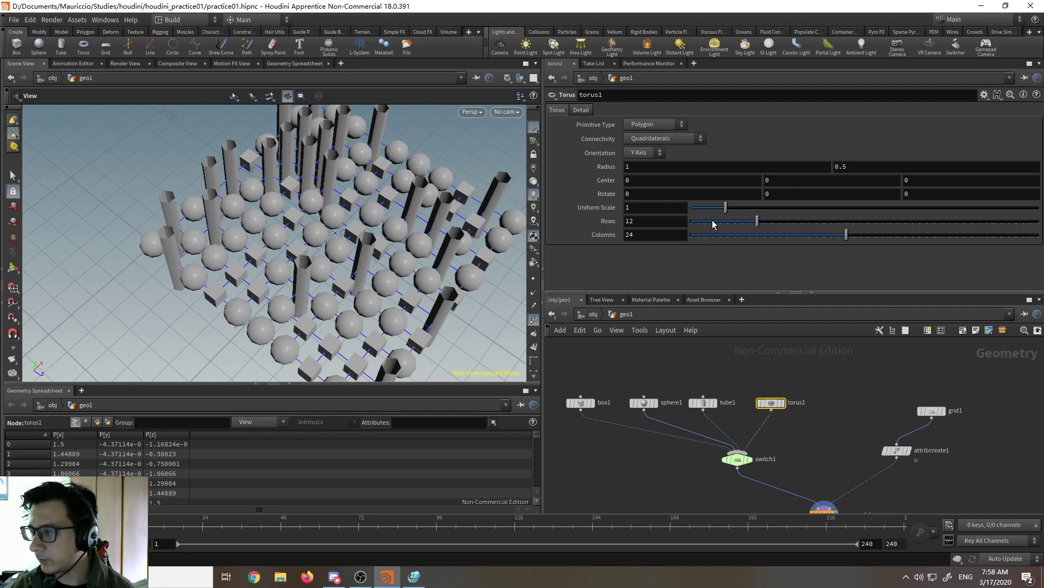
Step: Show torus1 as a template over the copies, and set its rows and columns to 9 and uniform scale to 0.44
{"action": "left_click", "coordinate": [786, 417]}
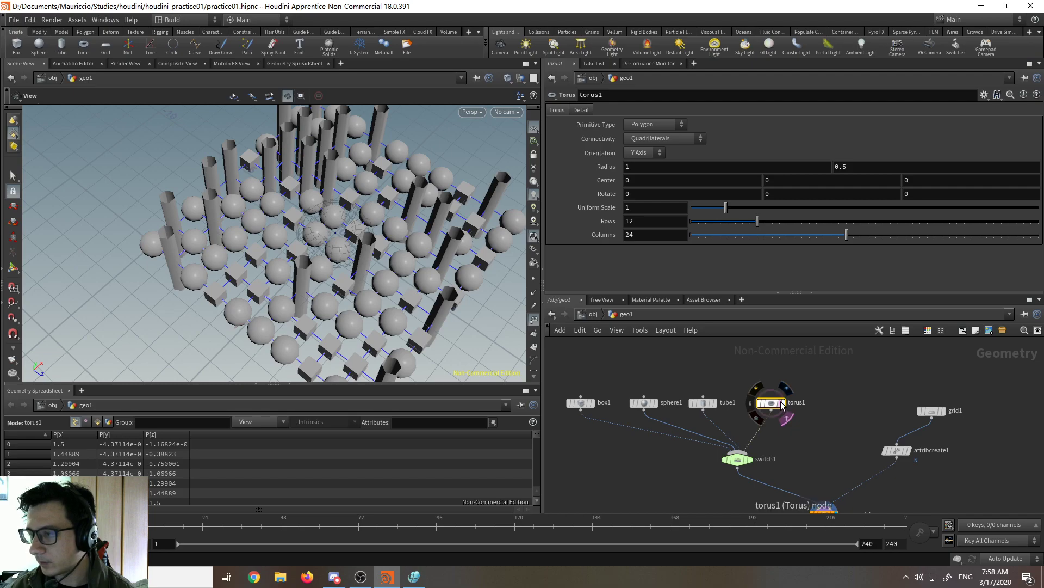
{"action": "left_click_drag", "start_coordinate": [759, 238], "coordinate": [737, 224]}
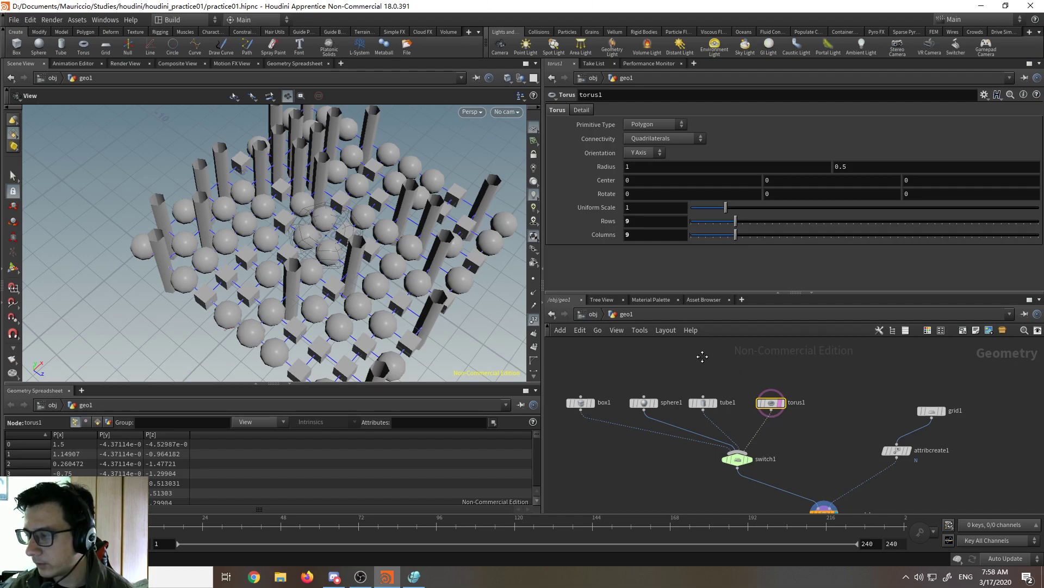
{"action": "middle_click_drag", "start_coordinate": [738, 371], "coordinate": [702, 361]}
{"action": "middle_click_drag", "start_coordinate": [761, 429], "coordinate": [755, 418]}
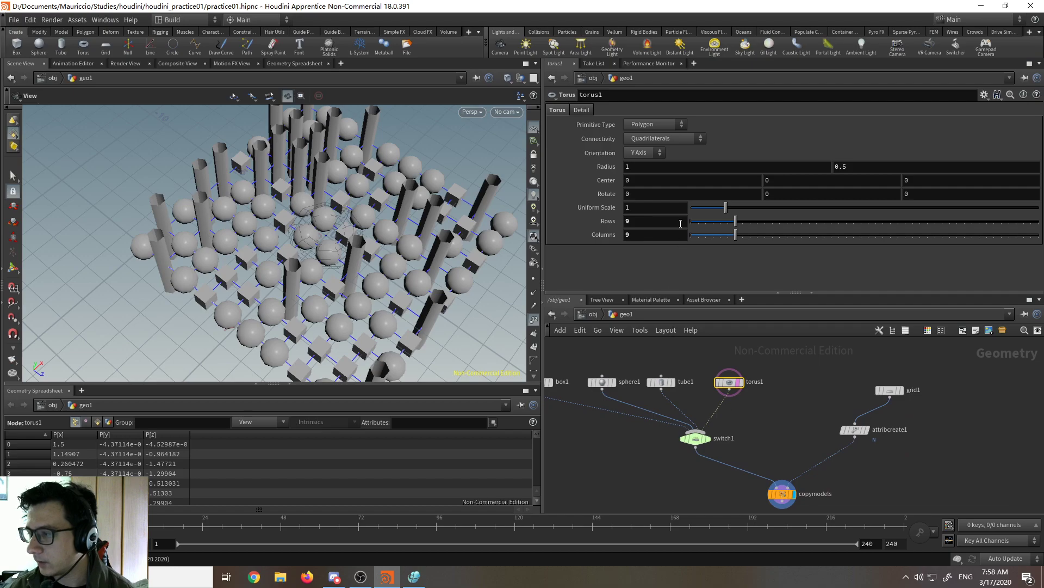
{"action": "left_click_drag", "start_coordinate": [725, 208], "coordinate": [706, 208]}
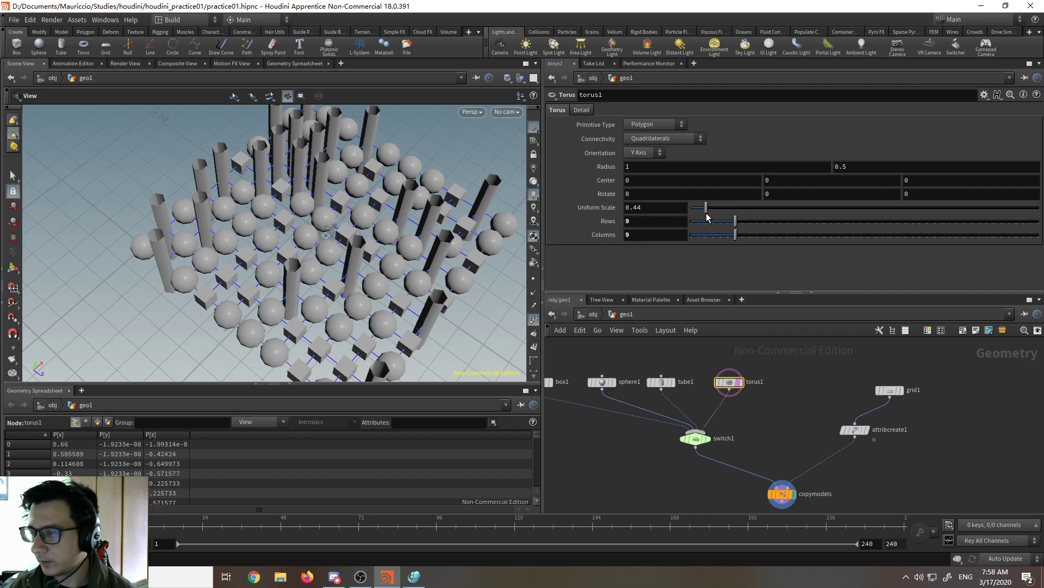
{"action": "scroll", "coordinate": [380, 263], "scroll_direction": "up", "scroll_amount": 10}
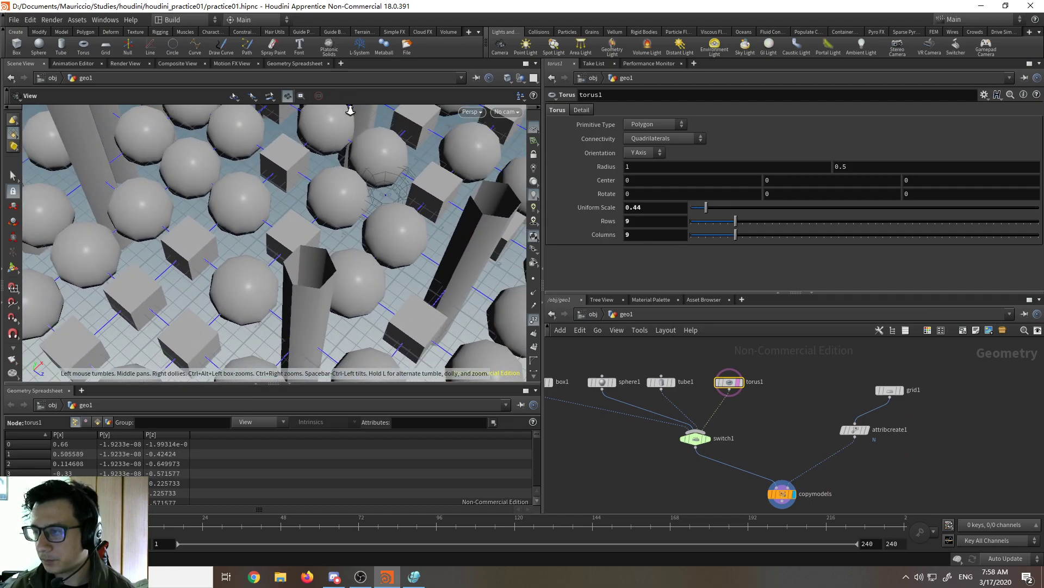
Step: View the whole grid of copies and turn off the template display of torus1
{"action": "scroll", "coordinate": [380, 182], "scroll_direction": "down", "scroll_amount": 10}
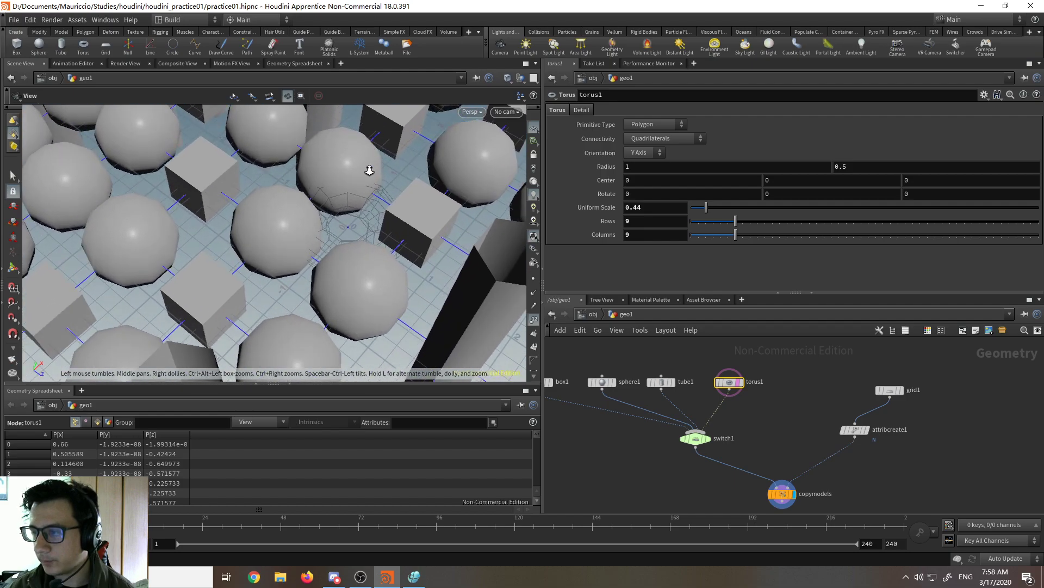
{"action": "scroll", "coordinate": [351, 316], "scroll_direction": "down", "scroll_amount": 10}
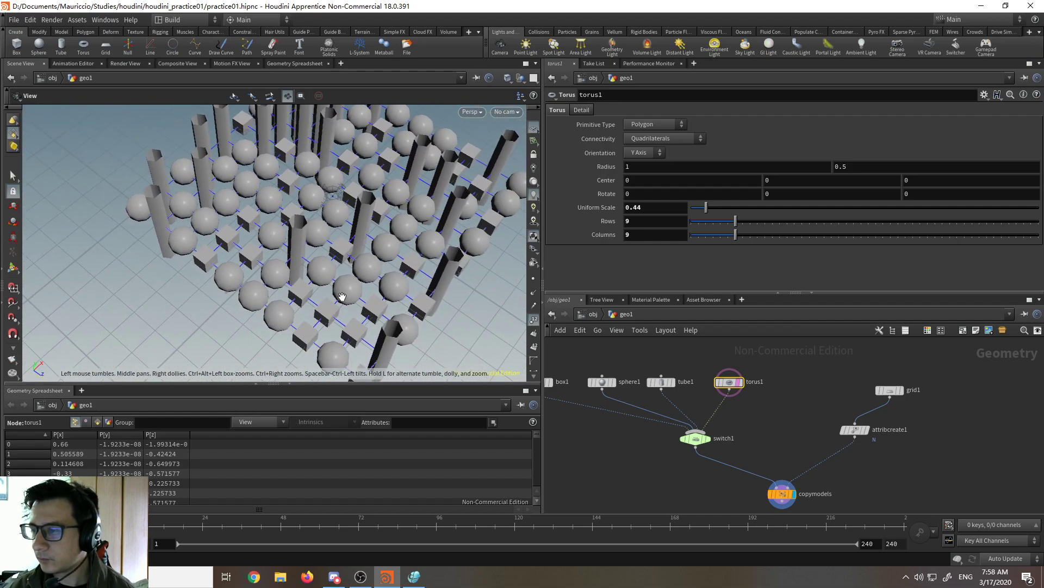
{"action": "left_click", "coordinate": [738, 382]}
{"action": "middle_click_drag", "start_coordinate": [777, 436], "coordinate": [762, 410]}
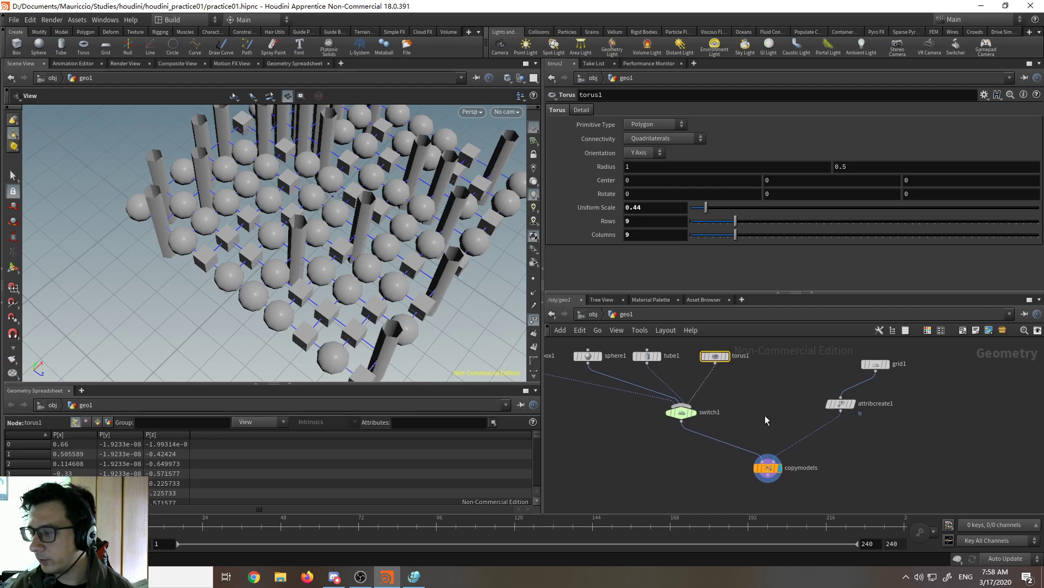
Step: Change the model variable's value on copymodels to rand($PT)*3 and view the copies from above
{"action": "left_click", "coordinate": [768, 471]}
{"action": "left_click", "coordinate": [916, 241]}
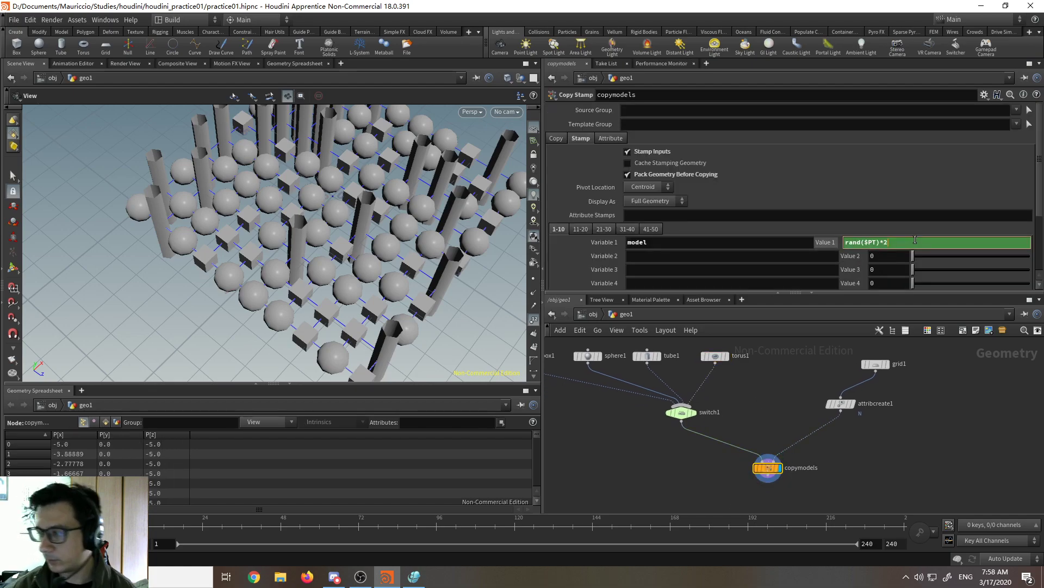
{"action": "key", "text": "BackSpace"}
{"action": "type", "text": "3"}
{"action": "key", "text": "Return"}
{"action": "left_click_drag", "start_coordinate": [354, 217], "coordinate": [282, 291]}
{"action": "right_click_drag", "start_coordinate": [326, 256], "coordinate": [336, 188]}
{"action": "left_click_drag", "start_coordinate": [336, 248], "coordinate": [361, 207]}
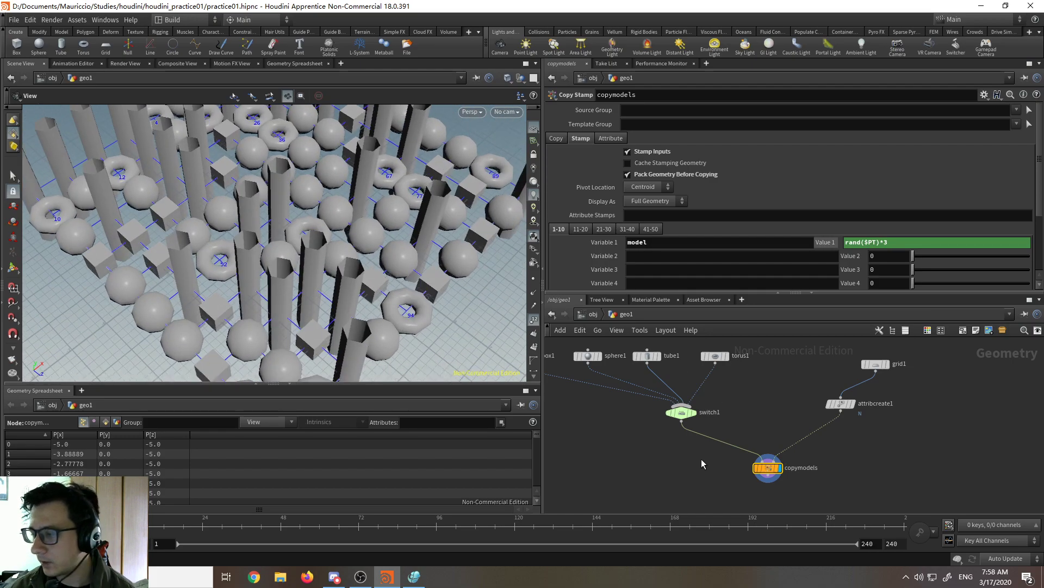
Step: Enable end caps on tube1 and view the closed tube tops among the copies
{"action": "left_click", "coordinate": [647, 356]}
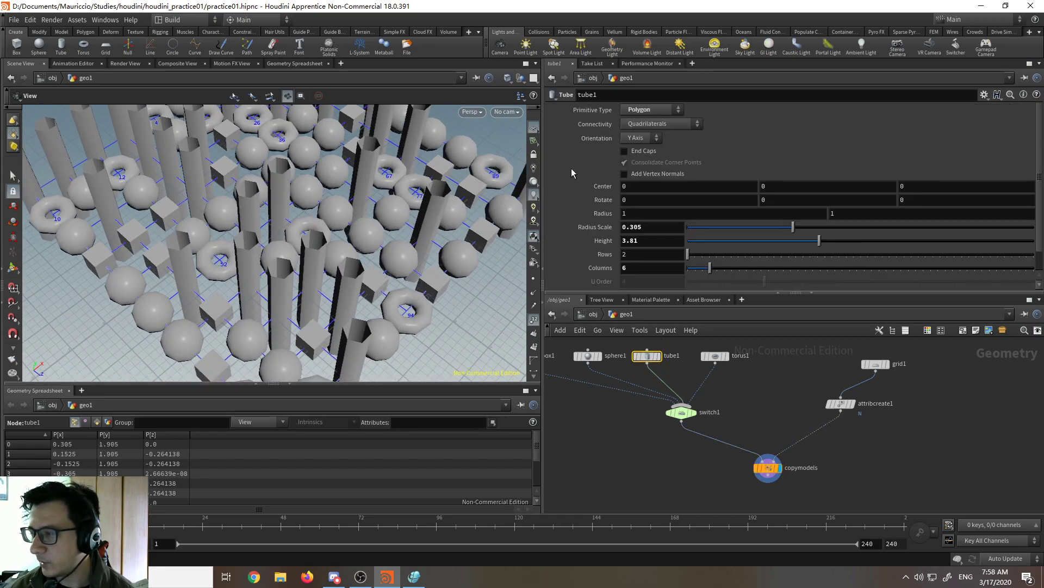
{"action": "left_click", "coordinate": [625, 151]}
{"action": "left_click_drag", "start_coordinate": [337, 256], "coordinate": [303, 306]}
{"action": "left_click_drag", "start_coordinate": [380, 272], "coordinate": [347, 278]}
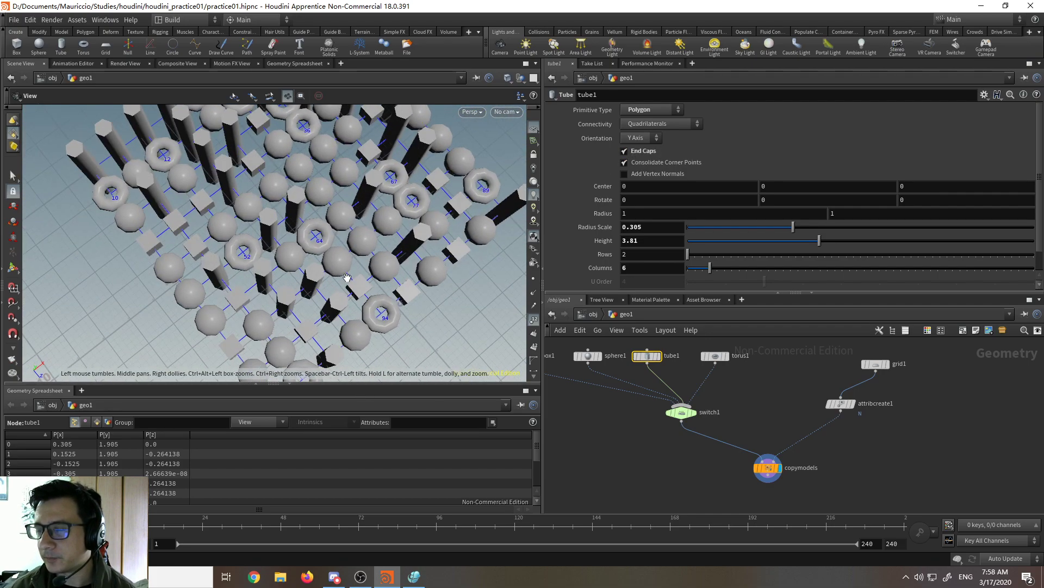
Step: Review the four shape nodes feeding switch1 and the multiplier in the model variable's expression on copymodels
{"action": "left_click", "coordinate": [715, 356]}
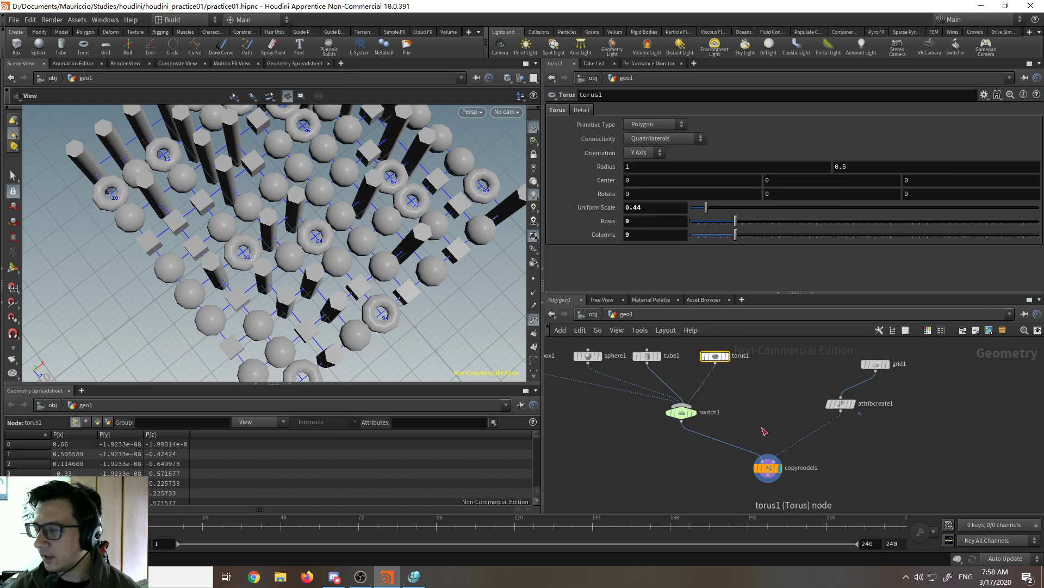
{"action": "left_click", "coordinate": [767, 468]}
{"action": "middle_click_drag", "start_coordinate": [718, 392], "coordinate": [780, 424]}
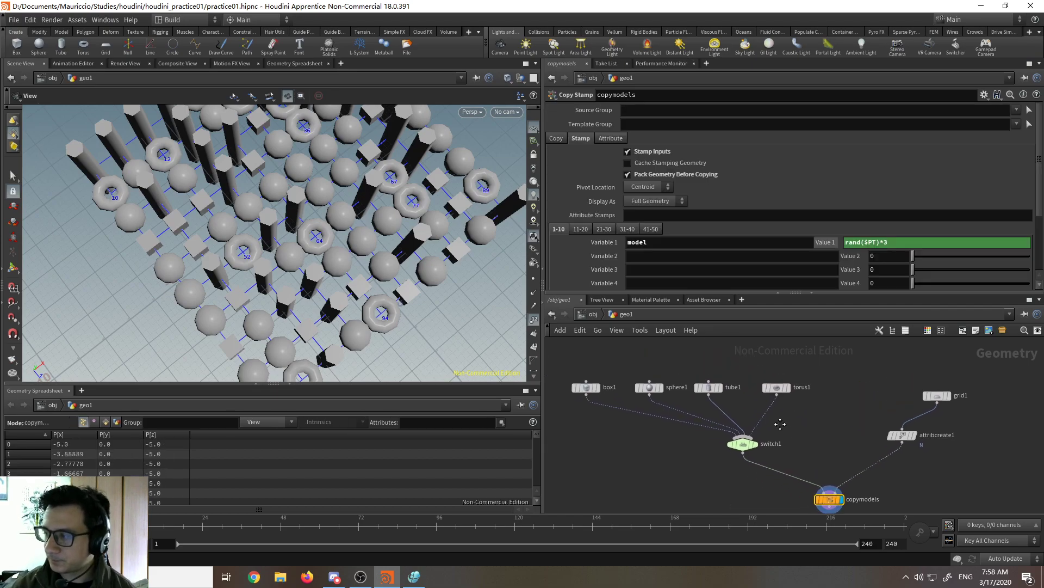
{"action": "left_click_drag", "start_coordinate": [570, 355], "coordinate": [784, 393]}
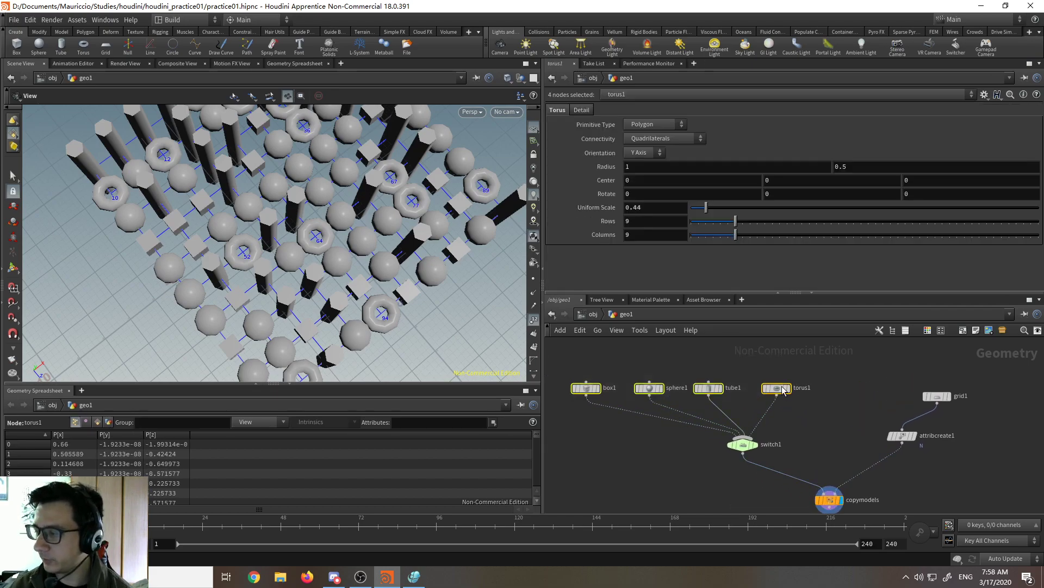
{"action": "mouse_move", "coordinate": [779, 390]}
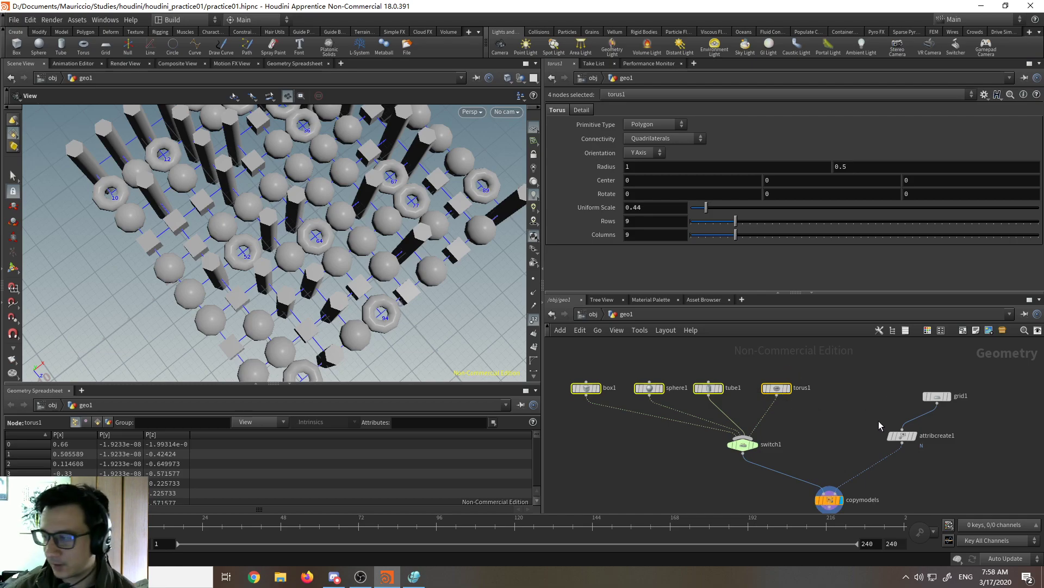
{"action": "left_click", "coordinate": [843, 422]}
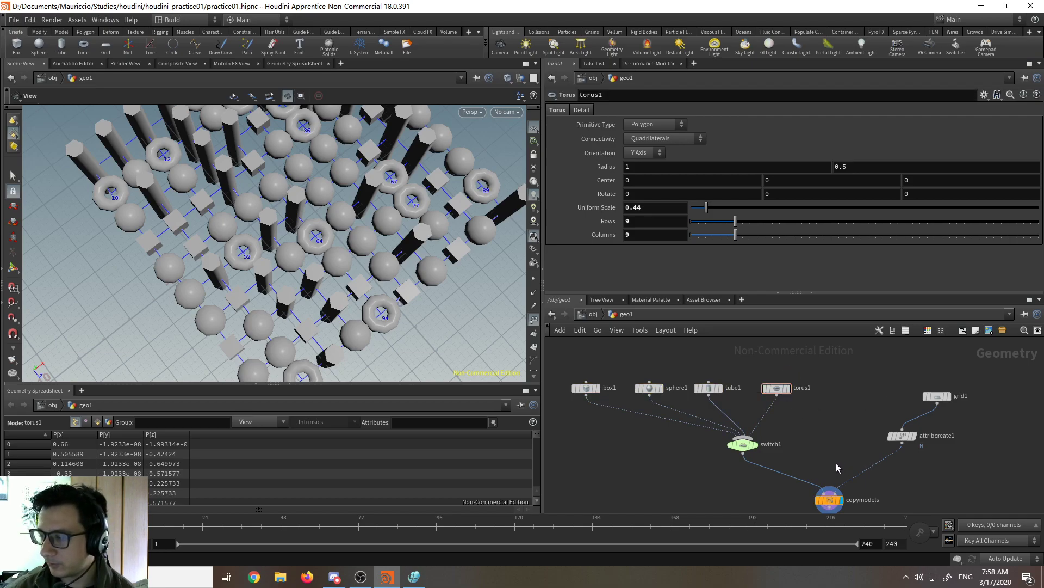
{"action": "left_click", "coordinate": [835, 501]}
{"action": "left_click", "coordinate": [889, 243]}
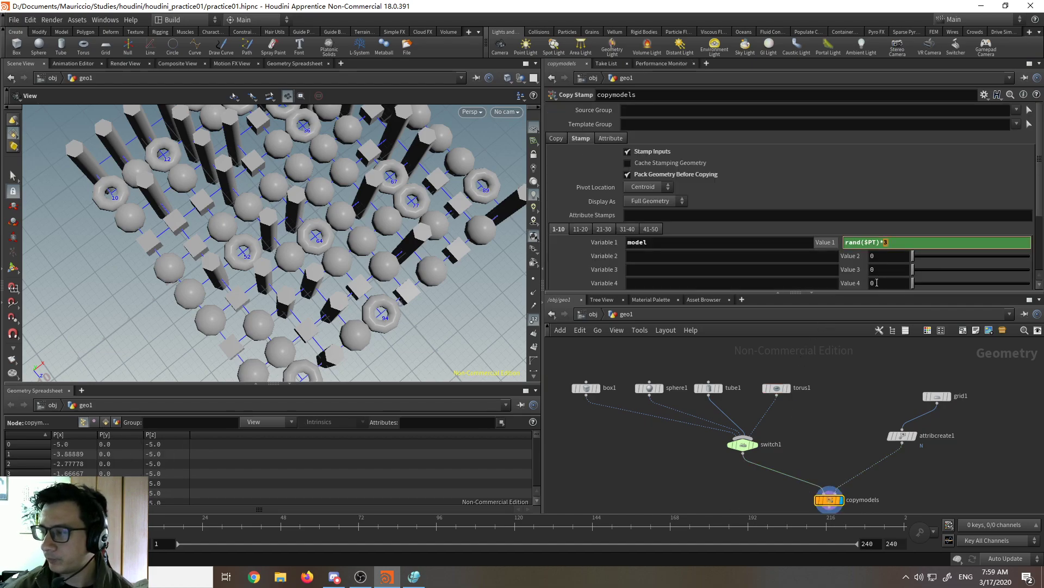
{"action": "left_click_drag", "start_coordinate": [811, 363], "coordinate": [570, 400]}
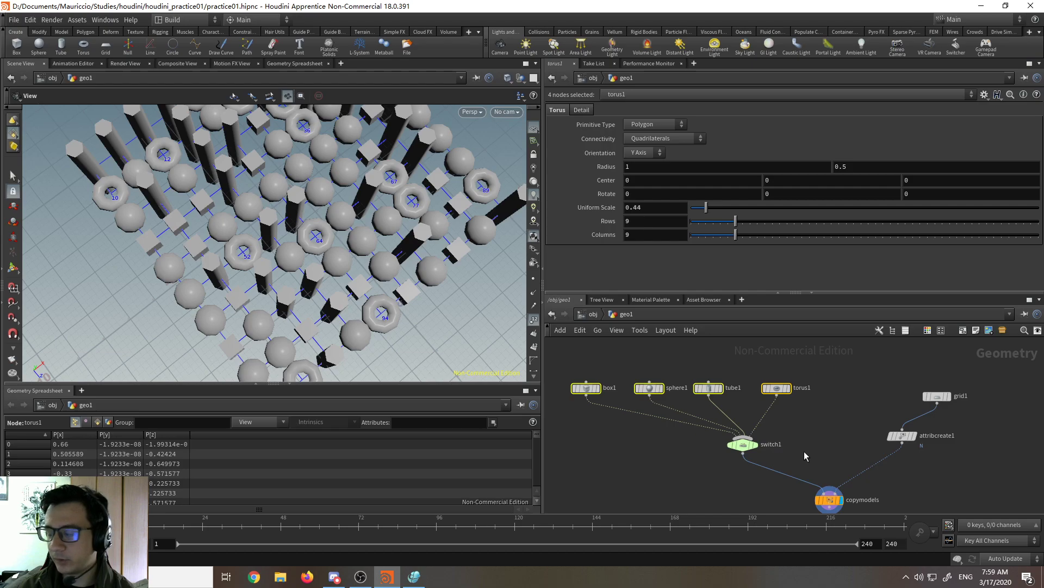
{"action": "scroll", "coordinate": [804, 435], "scroll_direction": "up", "scroll_amount": 3}
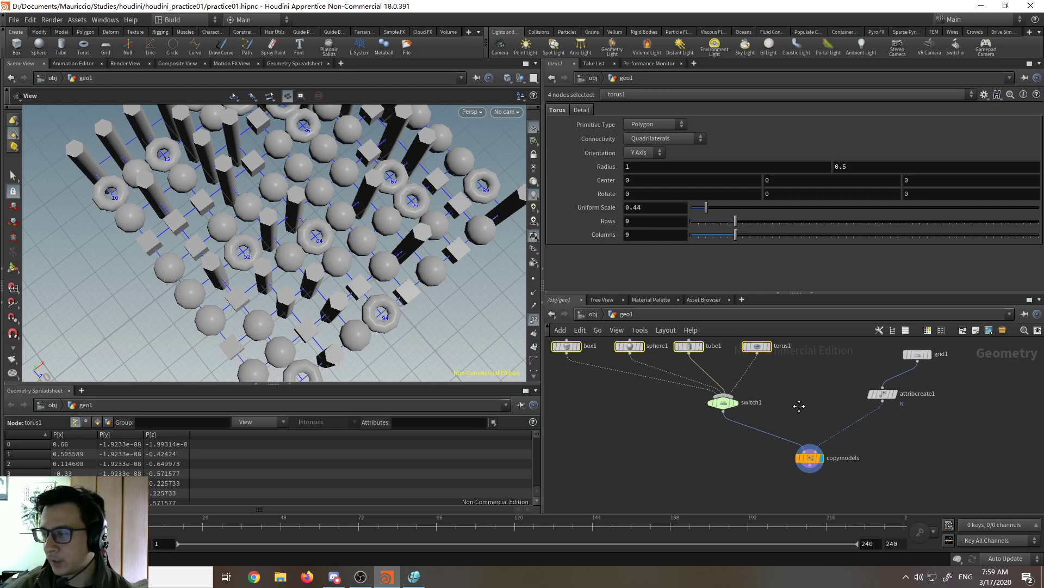
Step: Replace the fixed multiplier in copymodels' model expression, making it rand($PT)*opninputs("../switch1/")
{"action": "left_click", "coordinate": [792, 442]}
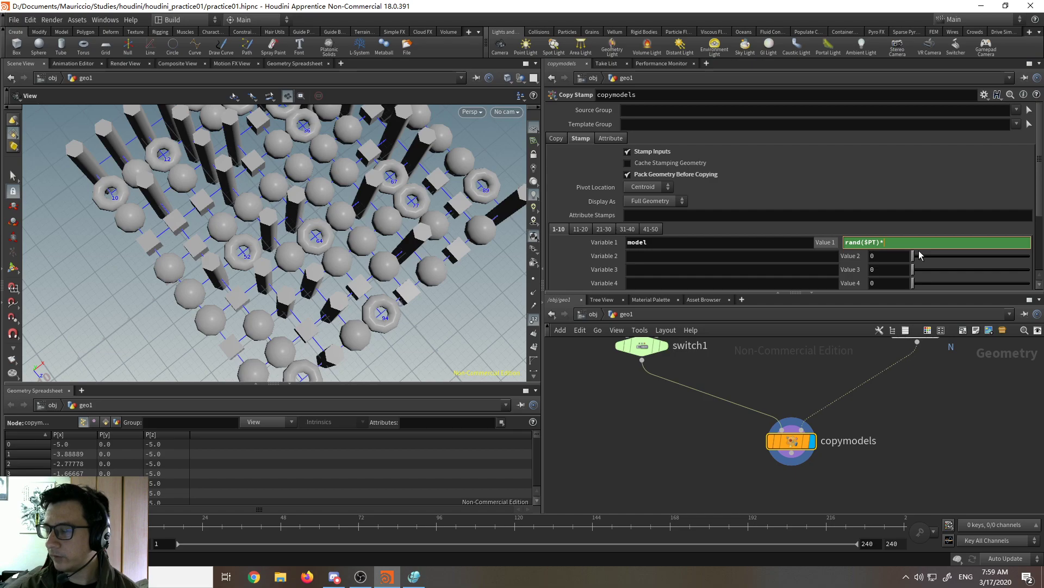
{"action": "type", "text": "opninputs(\"../sw"}
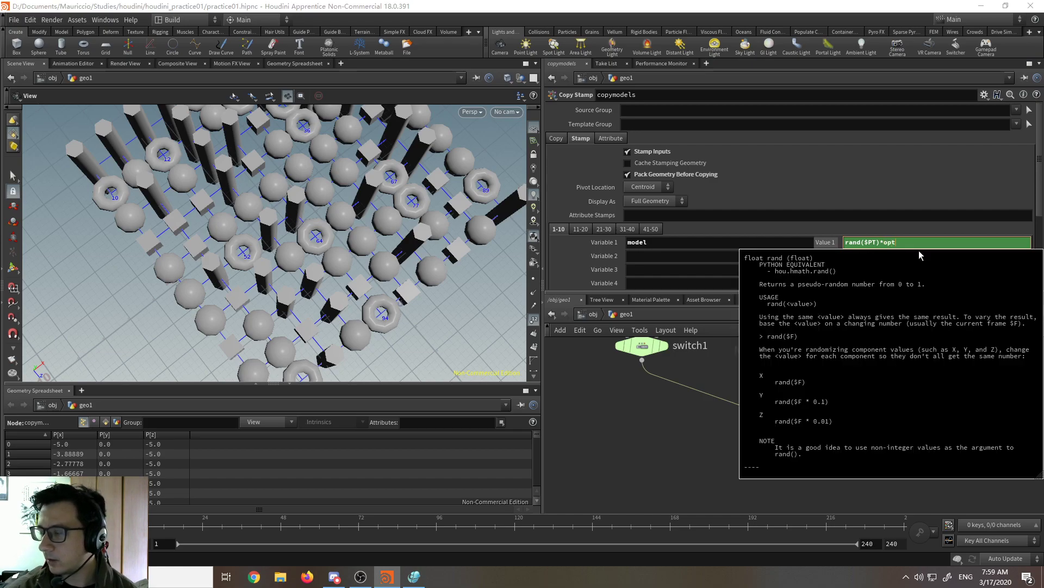
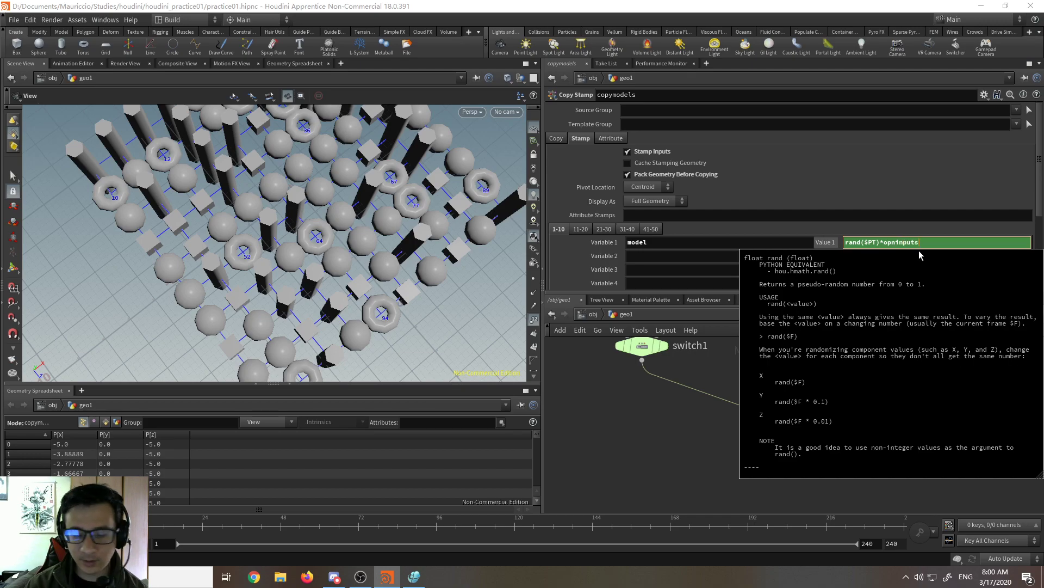
{"action": "type", "text": "\"../"}
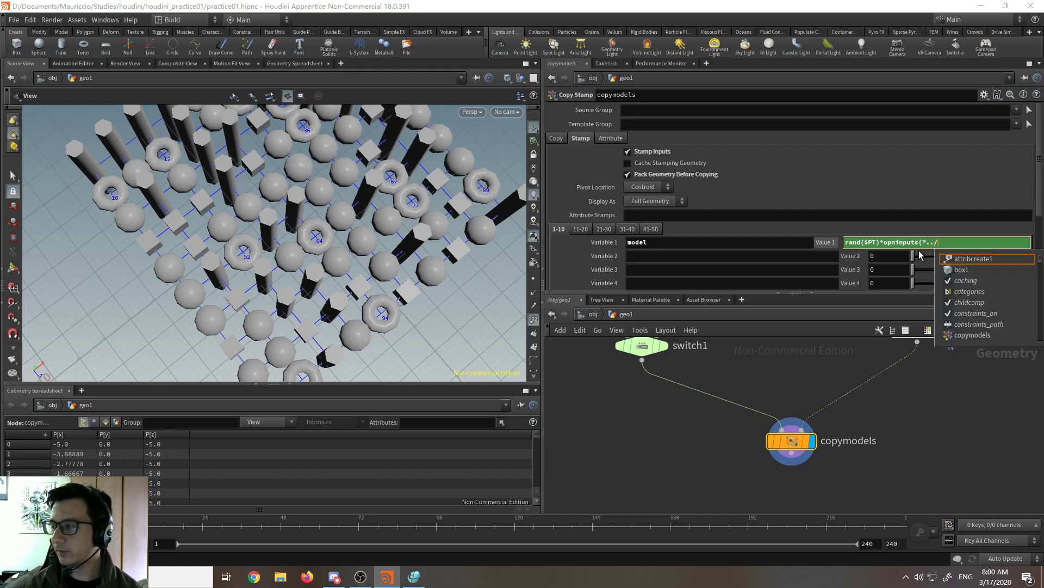
{"action": "type", "text": "sw"}
{"action": "key", "text": "Down"}
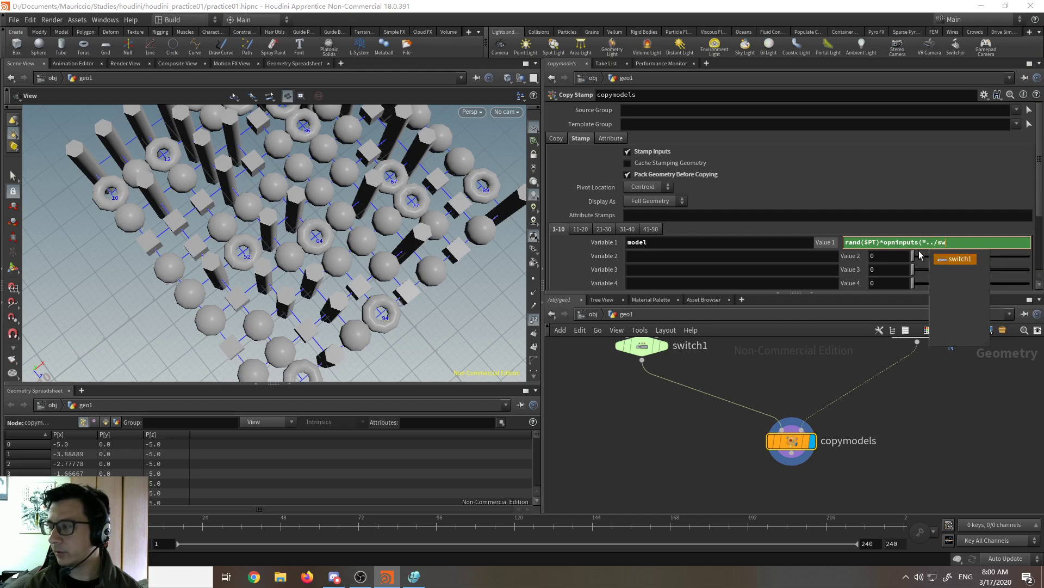
{"action": "key", "text": "Return"}
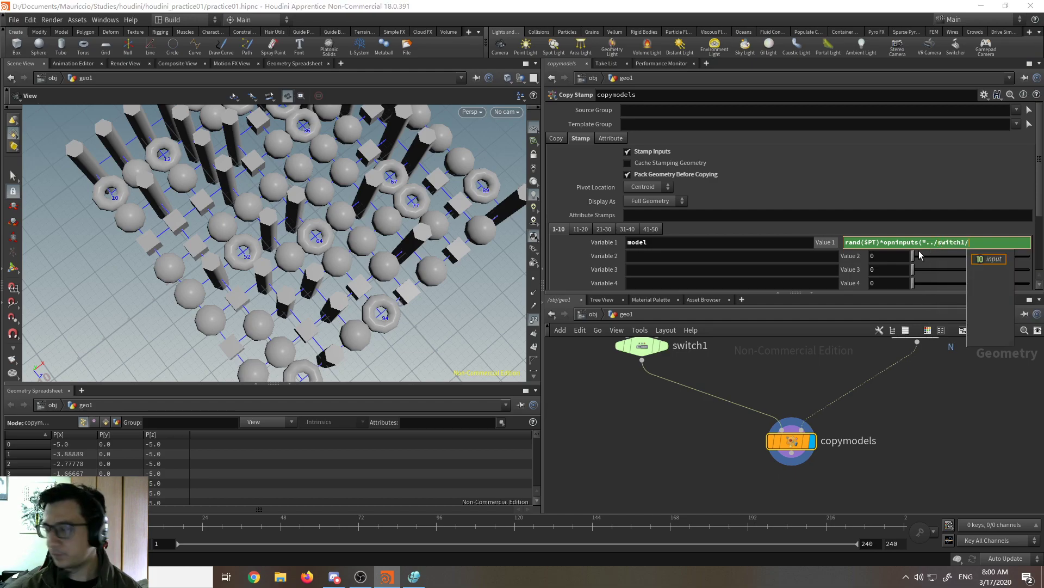
{"action": "type", "text": "\""}
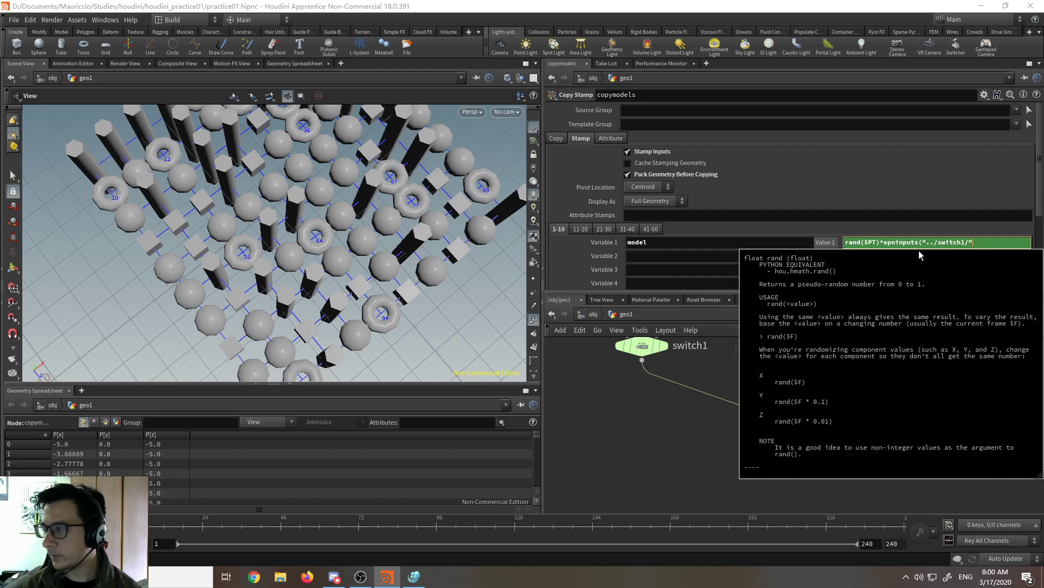
{"action": "type", "text": ")"}
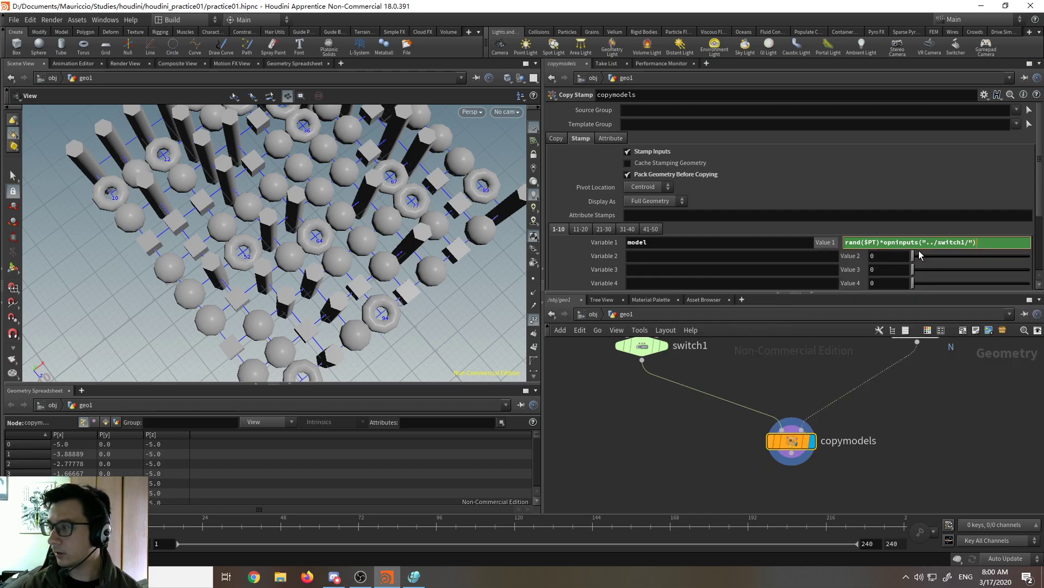
{"action": "key", "text": "Return"}
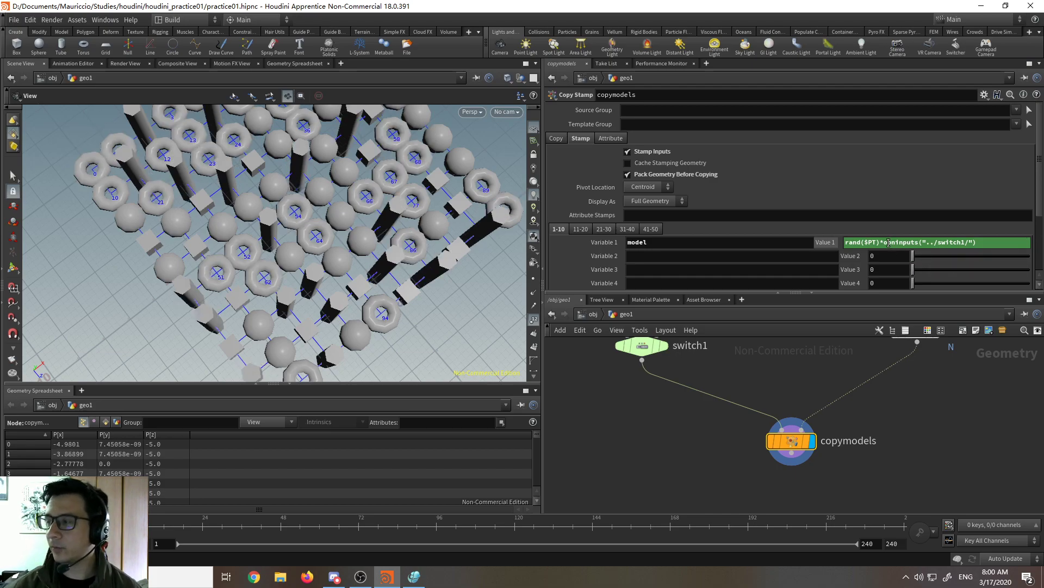
Step: Subtract one from the input count in copymodels' model expression, making it rand($PT)*(opninputs("../switch1/")-1)
{"action": "key", "text": "h"}
{"action": "left_click_drag", "start_coordinate": [808, 415], "coordinate": [577, 337]}
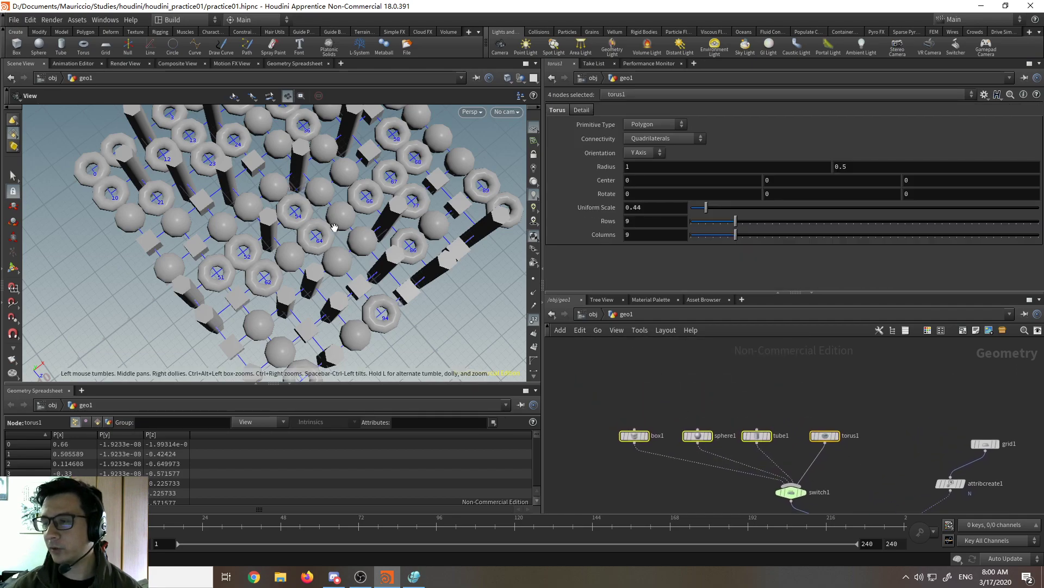
{"action": "middle_click_drag", "start_coordinate": [797, 413], "coordinate": [623, 342]}
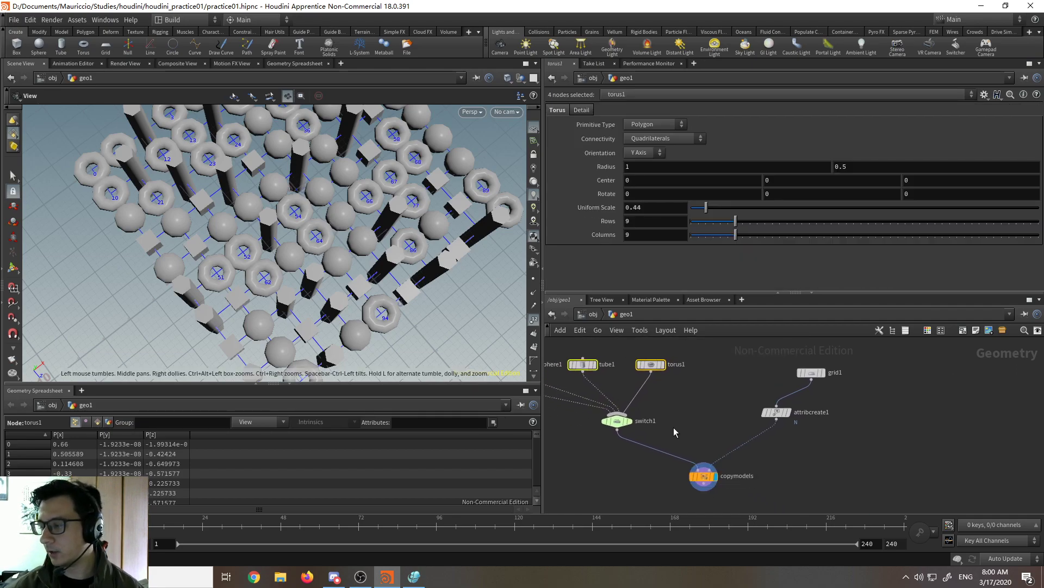
{"action": "scroll", "coordinate": [715, 478], "scroll_direction": "up", "scroll_amount": 3}
{"action": "left_click", "coordinate": [712, 478]}
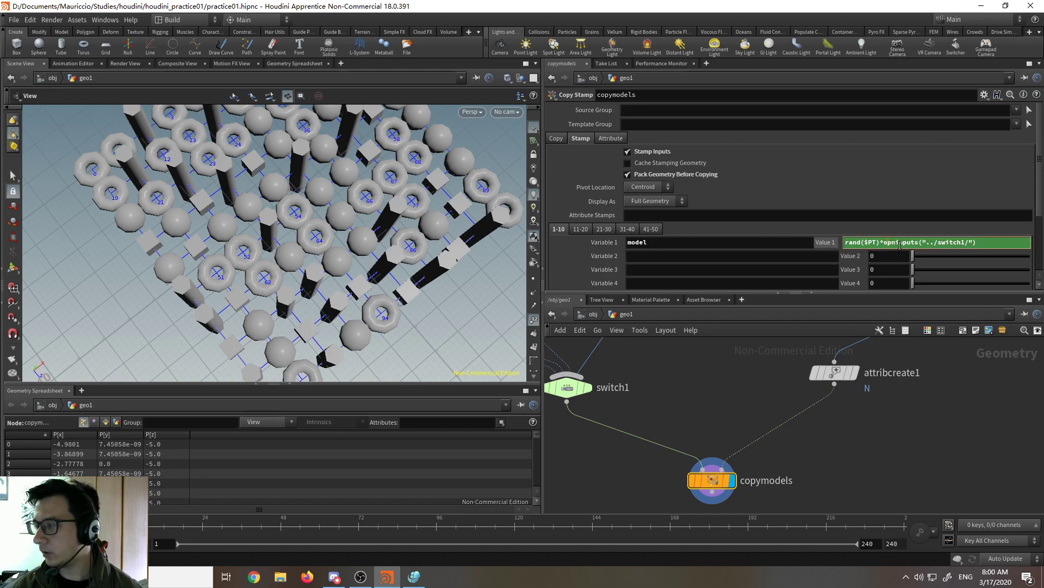
{"action": "type", "text": "("}
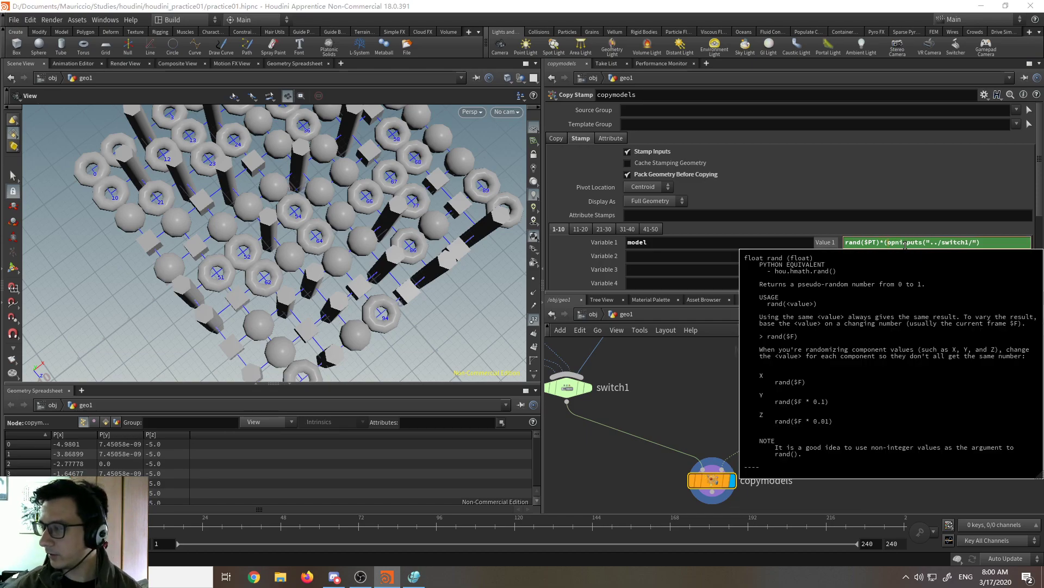
{"action": "left_click", "coordinate": [991, 240]}
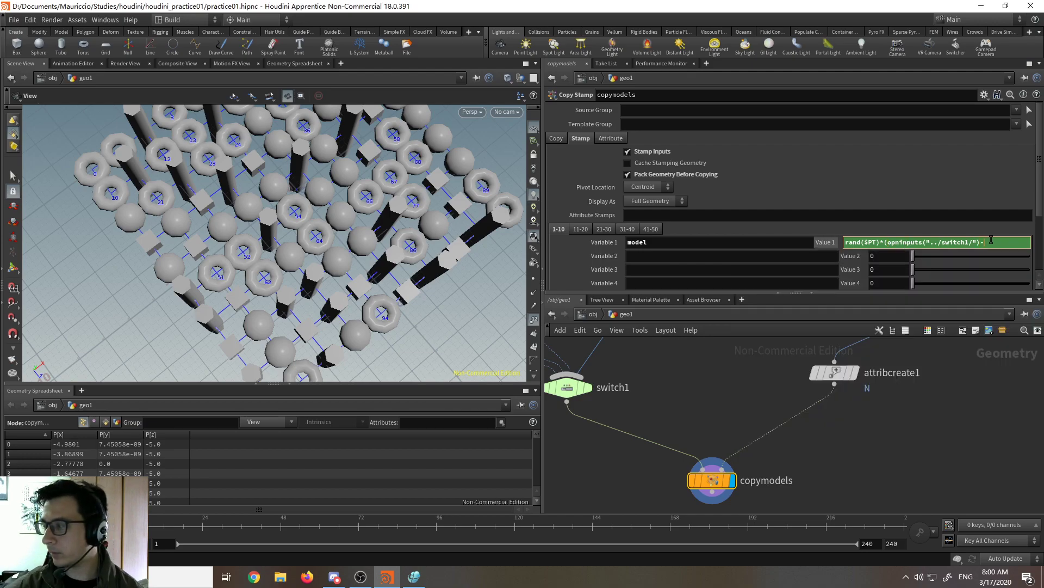
{"action": "type", "text": "1"}
{"action": "left_click", "coordinate": [992, 240]}
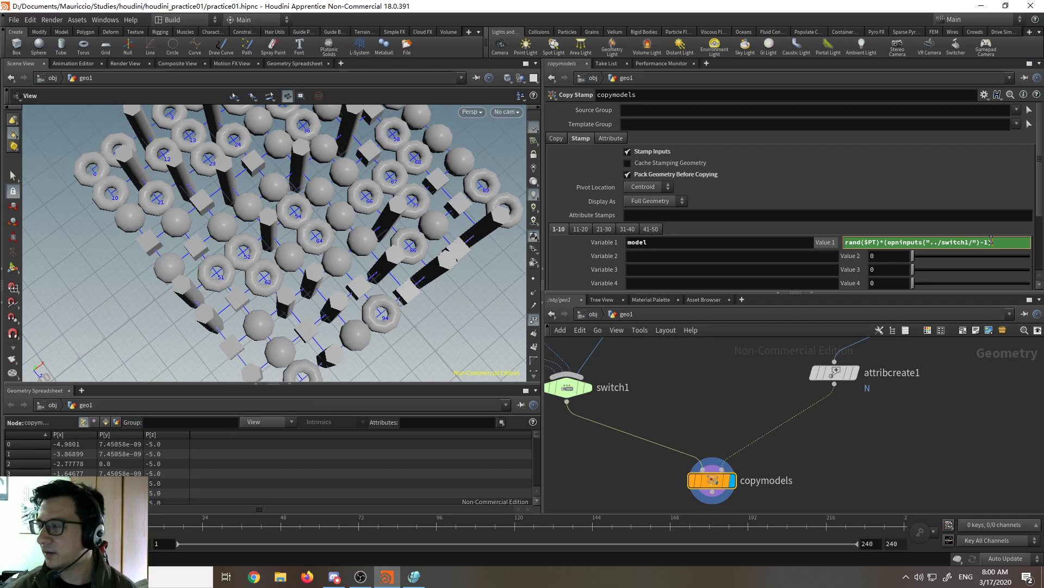
{"action": "left_click_drag", "start_coordinate": [985, 242], "coordinate": [887, 252]}
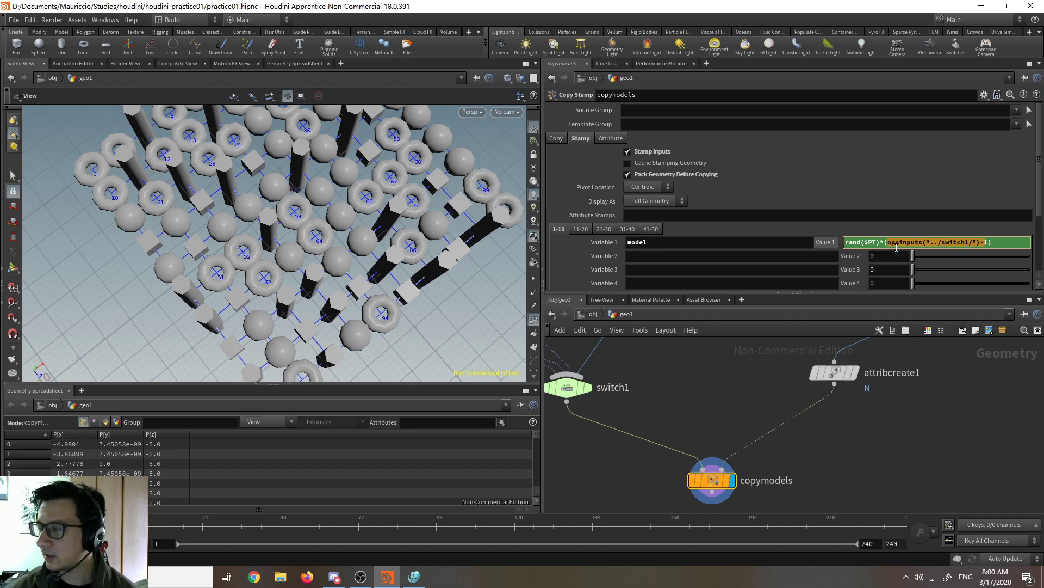
{"action": "left_click", "coordinate": [988, 243]}
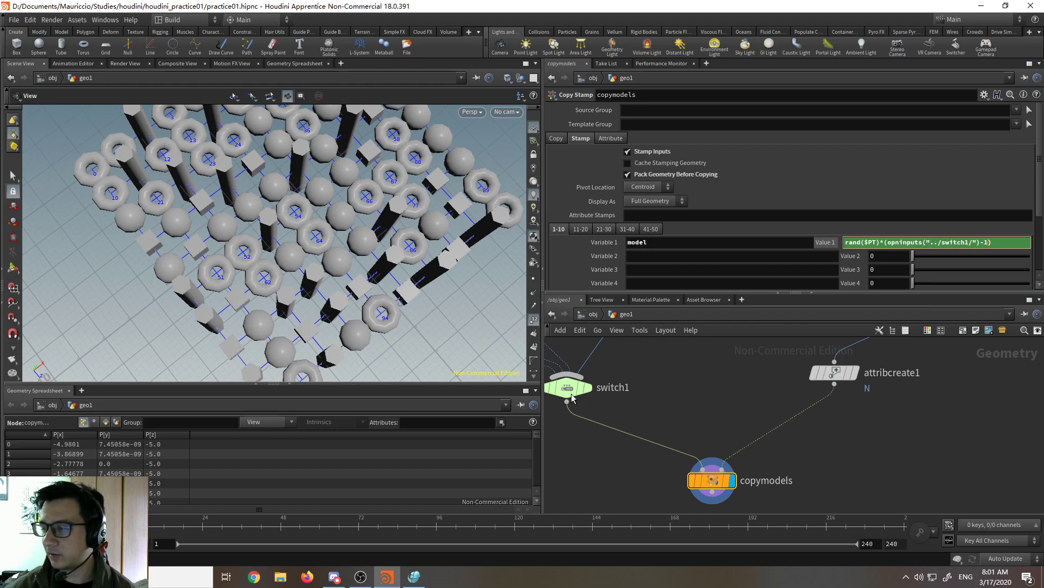
{"action": "left_click_drag", "start_coordinate": [980, 242], "coordinate": [988, 242]}
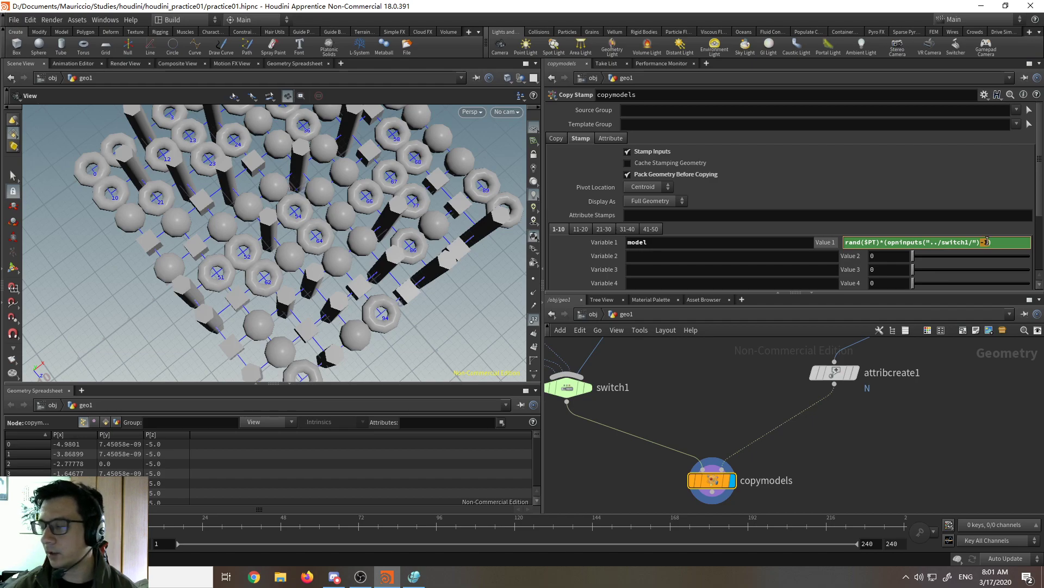
{"action": "left_click", "coordinate": [1008, 243]}
{"action": "key", "text": "Return"}
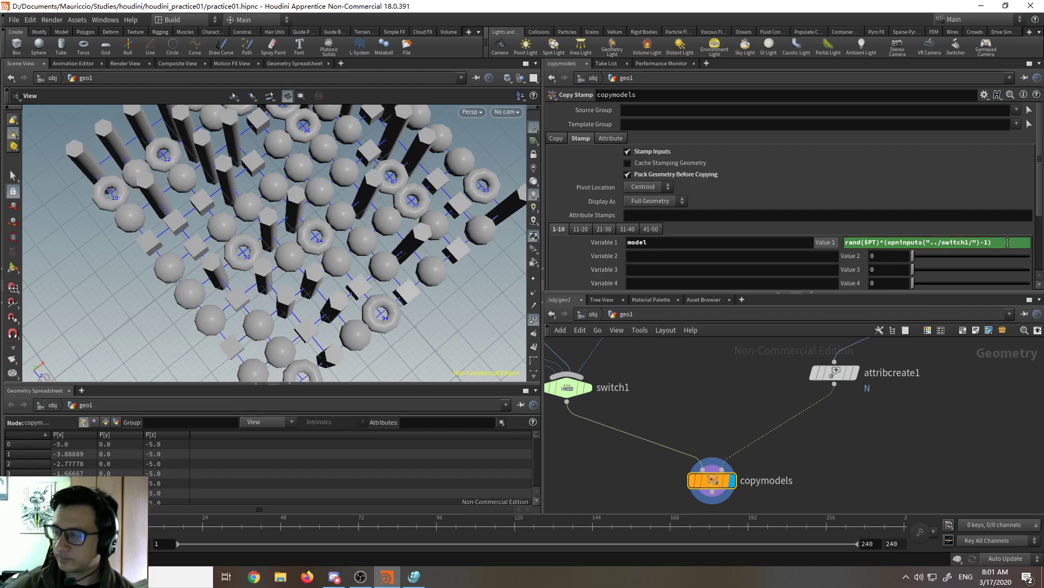
{"action": "scroll", "coordinate": [777, 447], "scroll_direction": "down", "scroll_amount": 3}
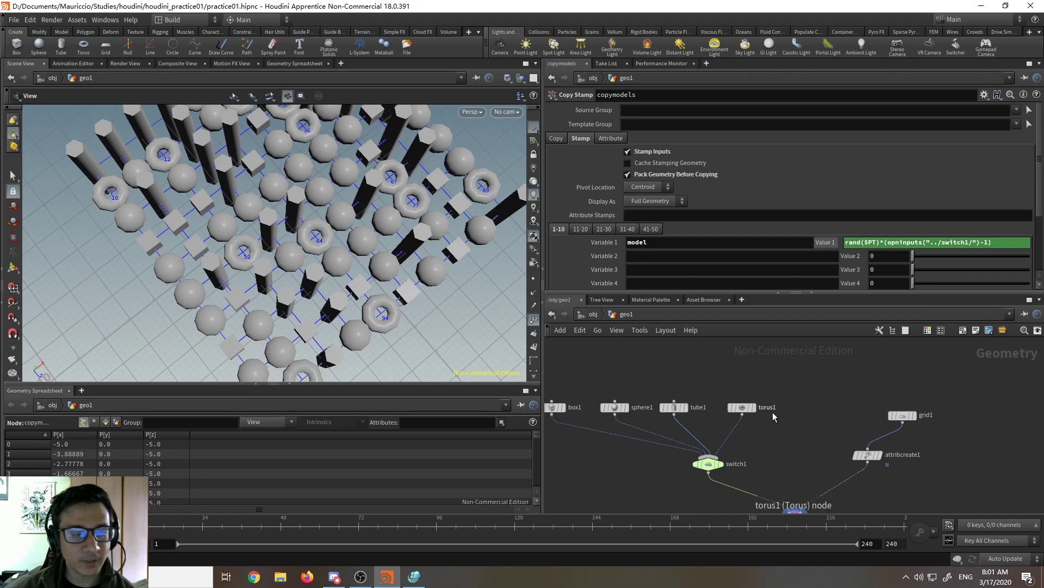
Step: Adjust the positions of the shape nodes above switch1 in the geo1 network
{"action": "middle_click_drag", "start_coordinate": [830, 386], "coordinate": [876, 388]}
{"action": "left_click_drag", "start_coordinate": [843, 385], "coordinate": [810, 421]}
{"action": "left_click_drag", "start_coordinate": [719, 411], "coordinate": [739, 418]}
{"action": "left_click_drag", "start_coordinate": [581, 387], "coordinate": [677, 414]}
{"action": "left_click", "coordinate": [833, 396]}
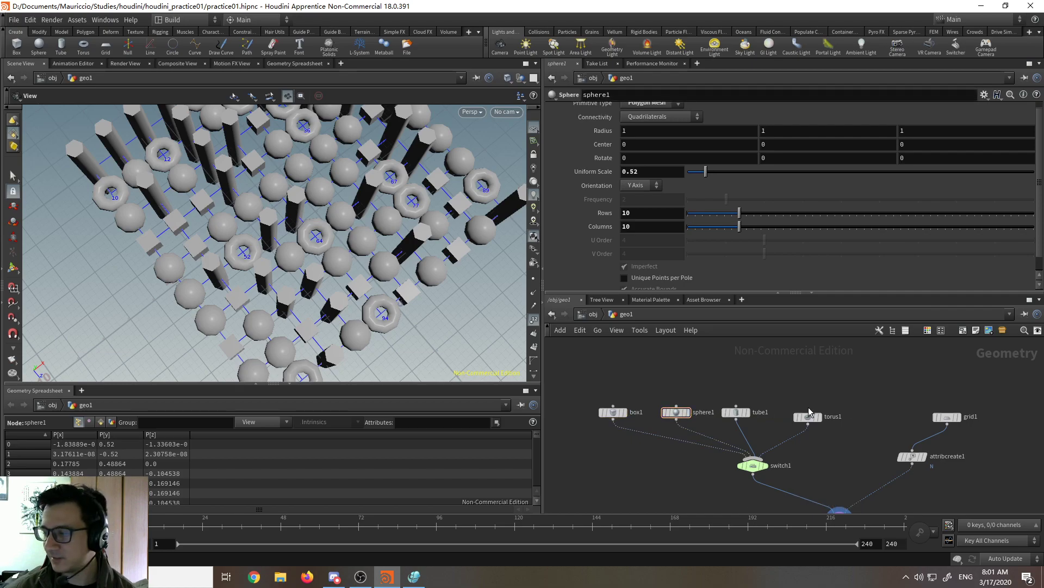
Step: Examine copymodels' model expression together with the shape nodes connected to switch1
{"action": "scroll", "coordinate": [807, 409], "scroll_direction": "up", "scroll_amount": 3}
{"action": "middle_click_drag", "start_coordinate": [814, 469], "coordinate": [823, 390]}
{"action": "scroll", "coordinate": [822, 390], "scroll_direction": "down", "scroll_amount": 1}
{"action": "left_click", "coordinate": [832, 482]}
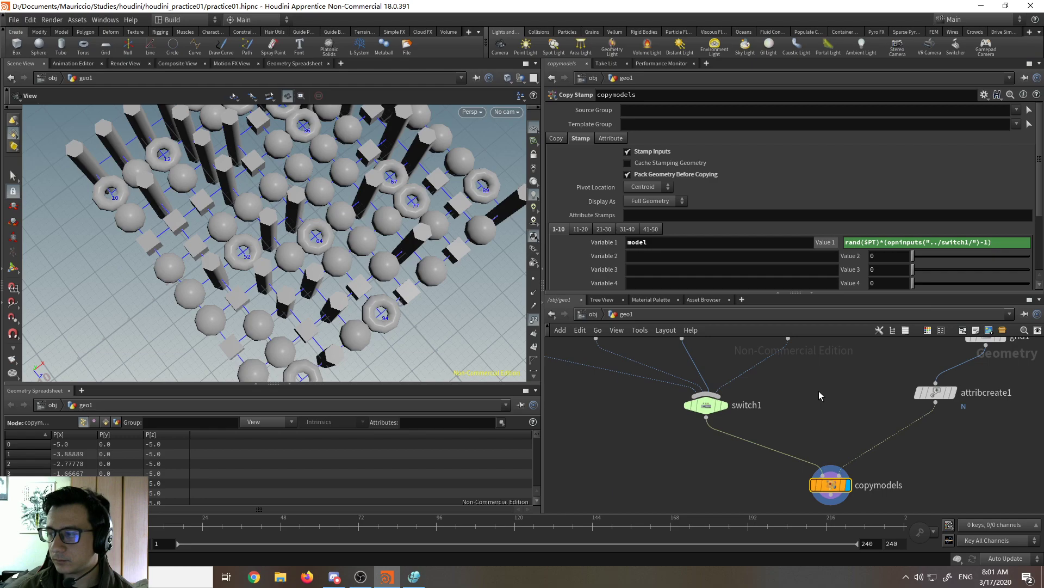
{"action": "scroll", "coordinate": [831, 424], "scroll_direction": "down", "scroll_amount": 3}
{"action": "left_click_drag", "start_coordinate": [831, 414], "coordinate": [630, 364]}
{"action": "scroll", "coordinate": [849, 476], "scroll_direction": "up", "scroll_amount": 3}
{"action": "middle_click_drag", "start_coordinate": [850, 476], "coordinate": [799, 375]}
{"action": "scroll", "coordinate": [685, 437], "scroll_direction": "down", "scroll_amount": 4}
Step: Delete torus1 to test how the copies adapt to fewer switch inputs, and undo the deletion
{"action": "left_click", "coordinate": [705, 378]}
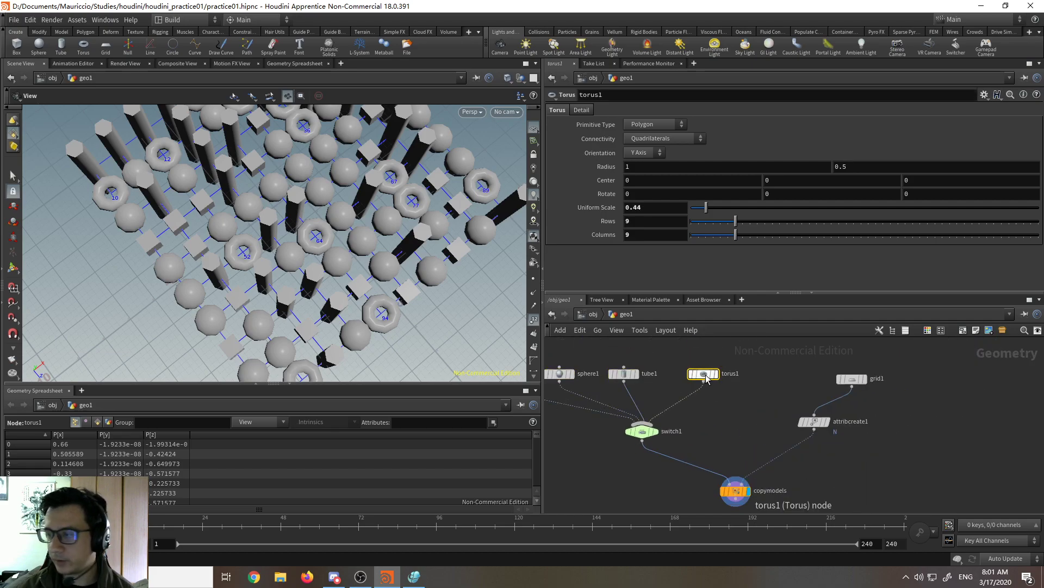
{"action": "key", "text": "Delete"}
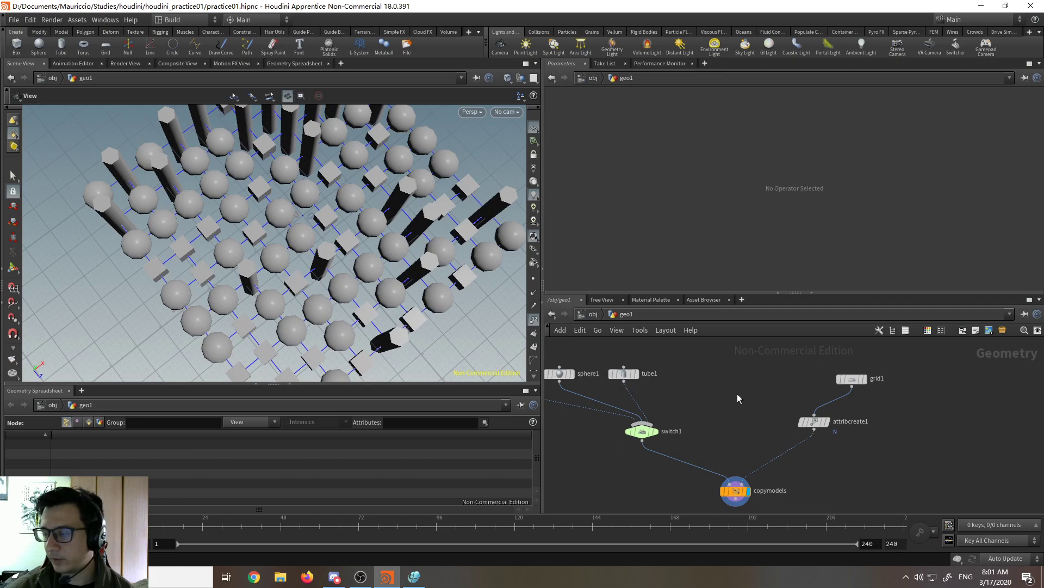
{"action": "middle_click_drag", "start_coordinate": [720, 392], "coordinate": [753, 390]}
{"action": "key", "text": "ctrl+z"}
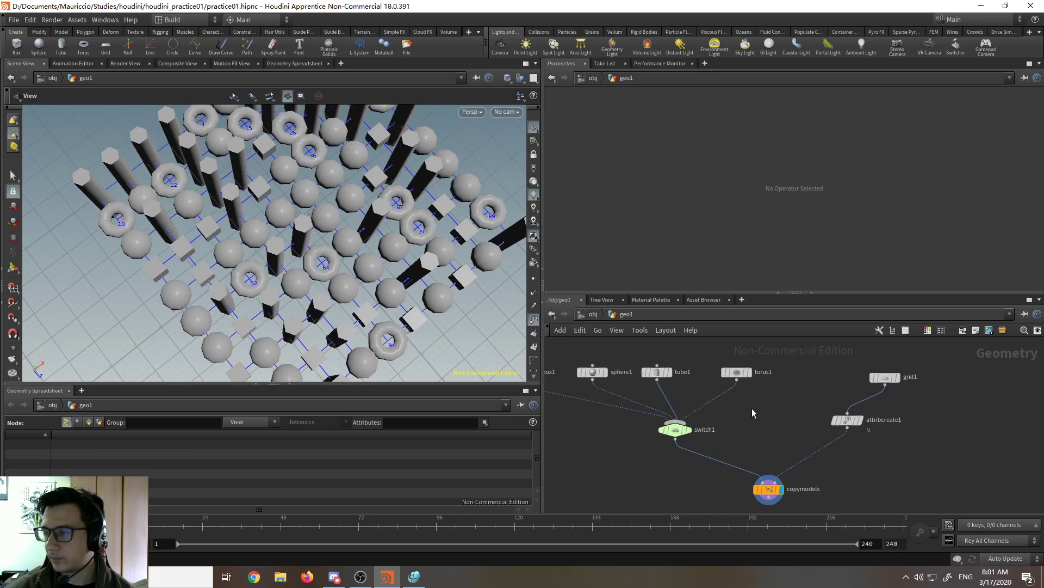
Step: Review the opninputs("../switch1/") part and the minus one in copymodels' model expression
{"action": "left_click", "coordinate": [769, 491]}
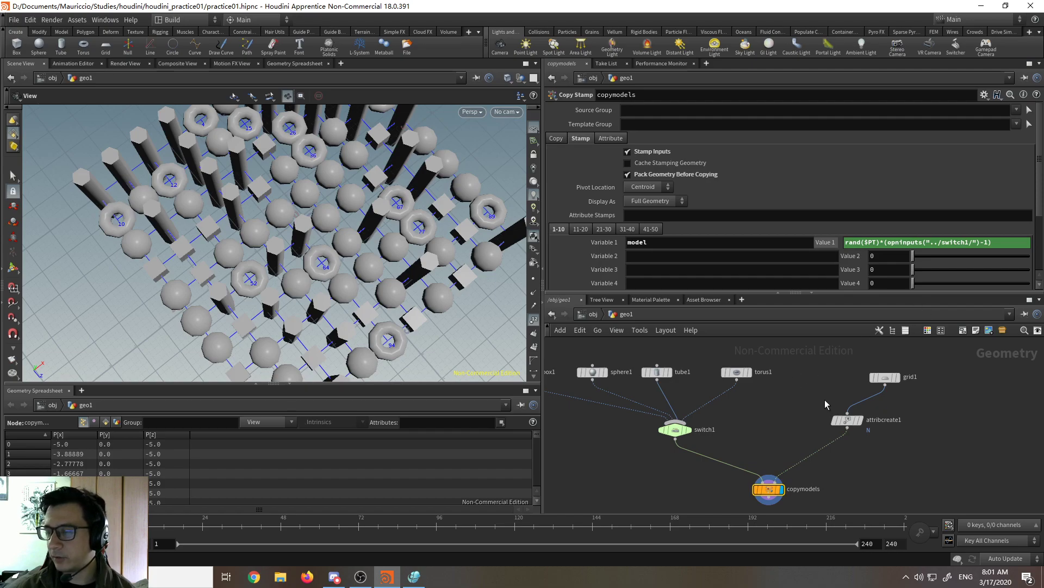
{"action": "left_click_drag", "start_coordinate": [891, 243], "coordinate": [969, 248]}
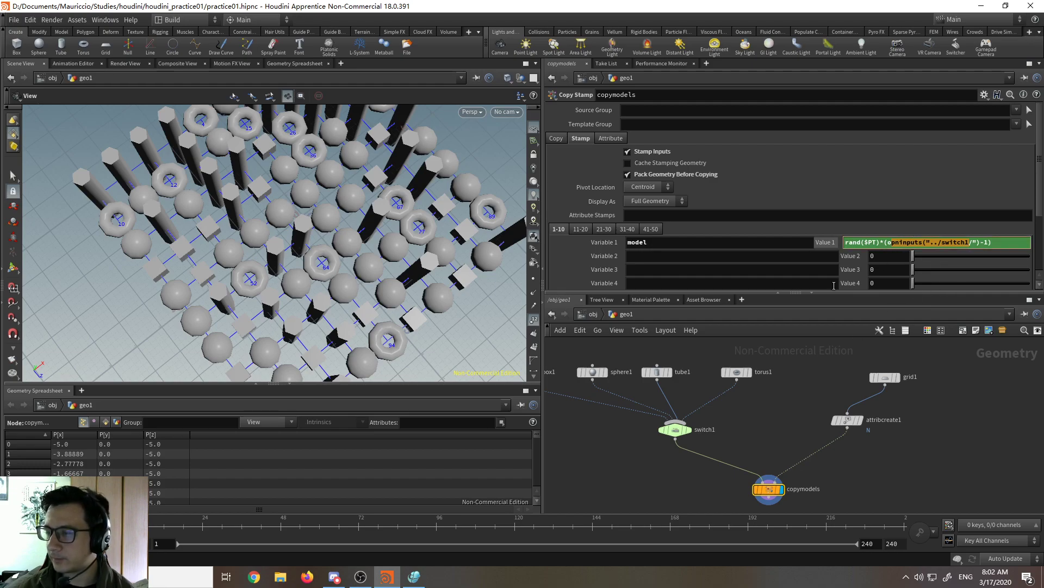
{"action": "left_click", "coordinate": [950, 244]}
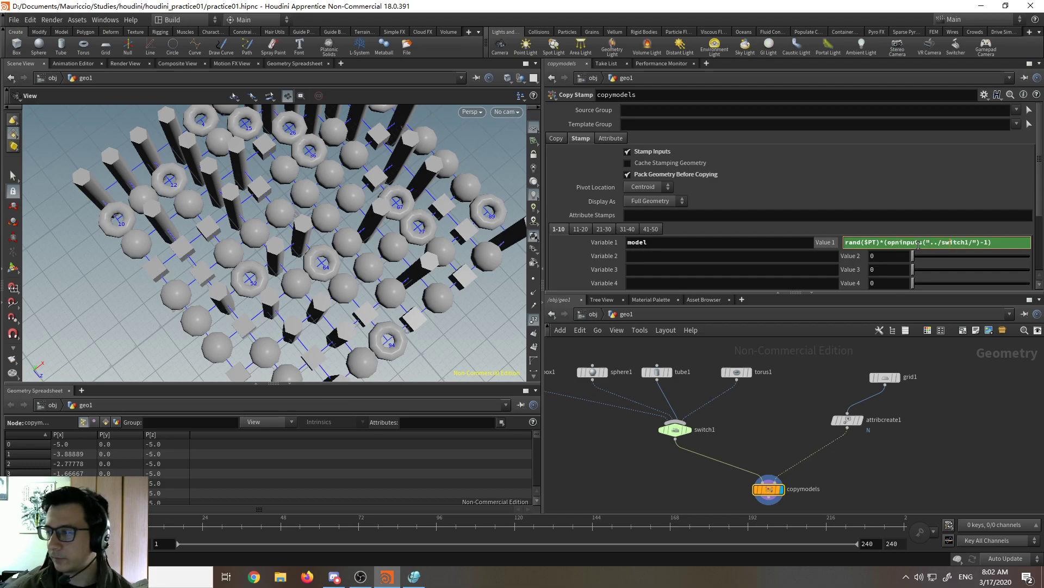
{"action": "left_click_drag", "start_coordinate": [892, 243], "coordinate": [977, 246]}
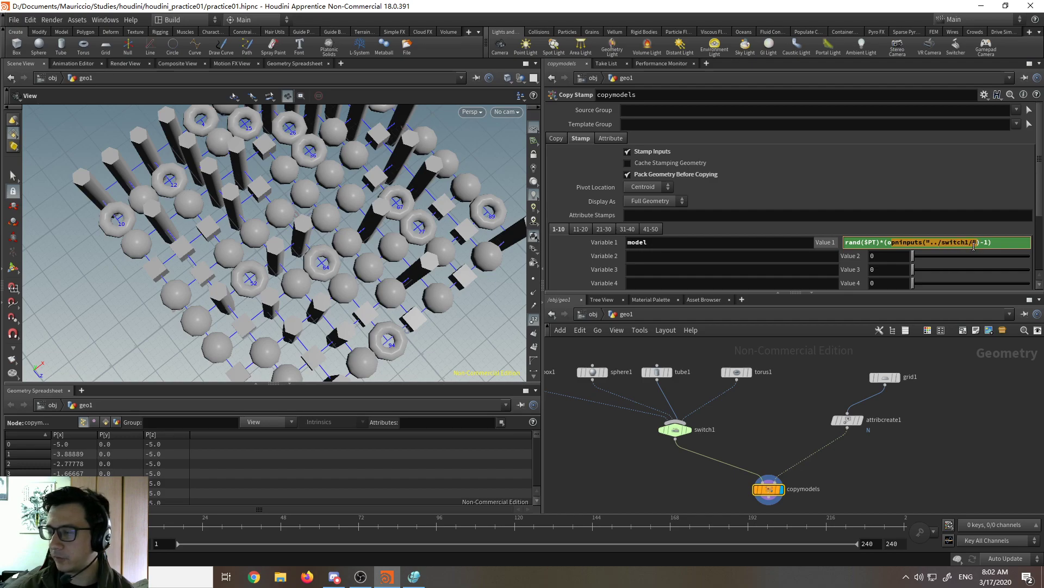
{"action": "left_click", "coordinate": [999, 244]}
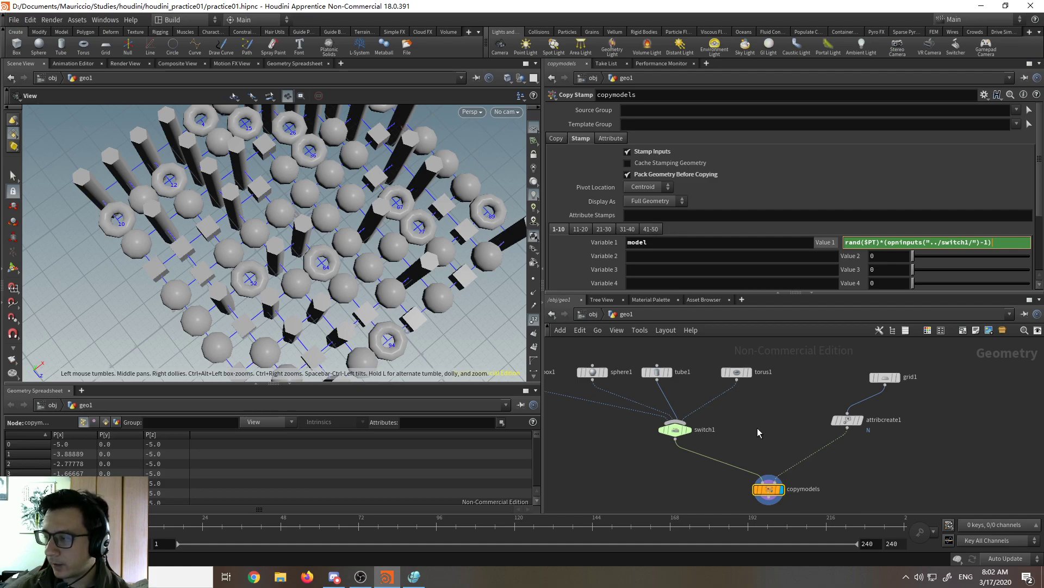
Step: Tidy the network layout by repositioning switch1 and copymodels beneath the shape nodes
{"action": "scroll", "coordinate": [756, 428], "scroll_direction": "down", "scroll_amount": 3}
{"action": "left_click_drag", "start_coordinate": [602, 360], "coordinate": [881, 457]}
{"action": "left_click_drag", "start_coordinate": [842, 422], "coordinate": [803, 411]}
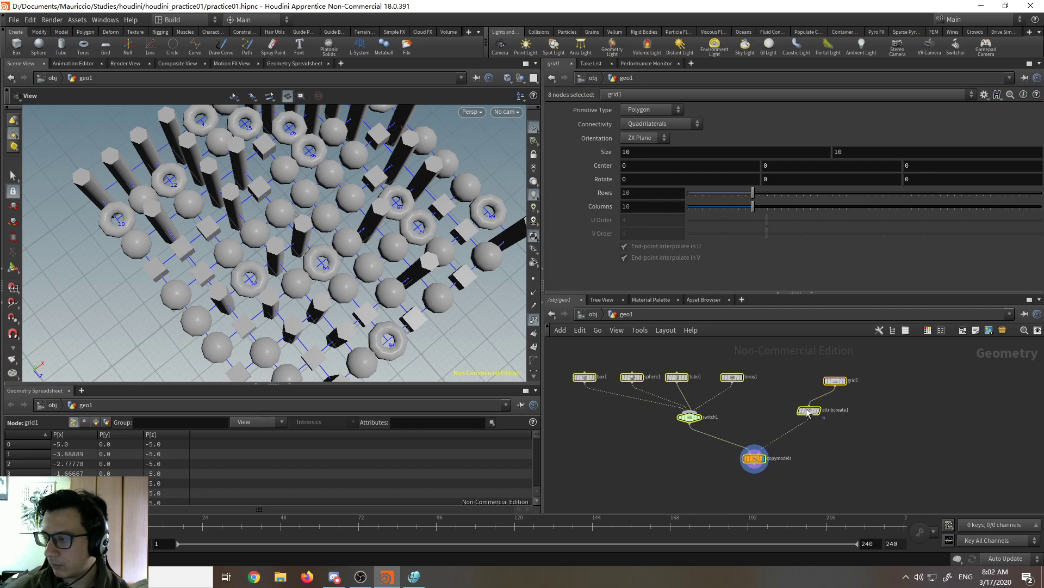
{"action": "left_click", "coordinate": [749, 414]}
{"action": "left_click_drag", "start_coordinate": [657, 418], "coordinate": [660, 416]}
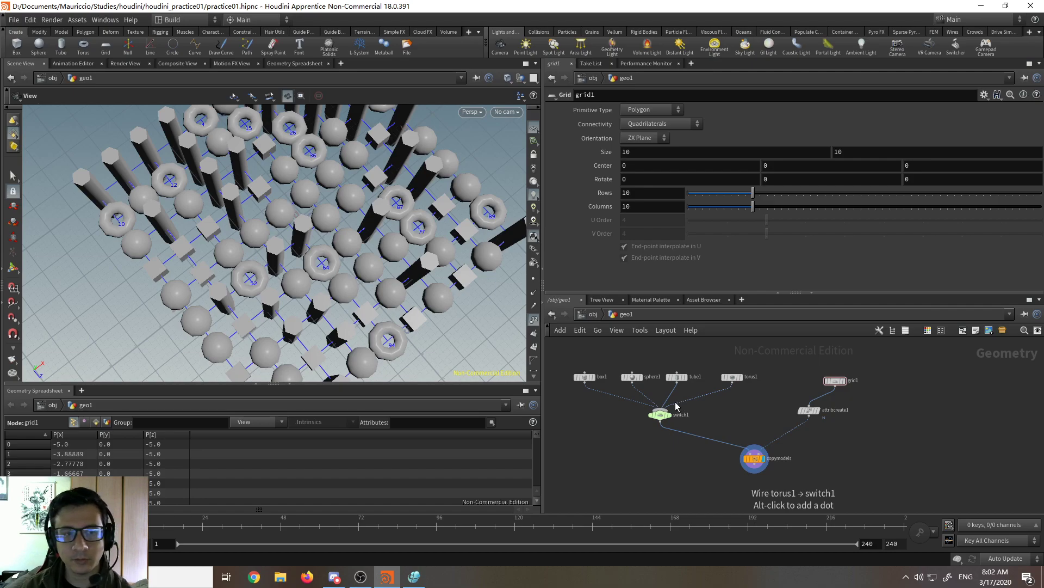
{"action": "scroll", "coordinate": [752, 465], "scroll_direction": "up", "scroll_amount": 4}
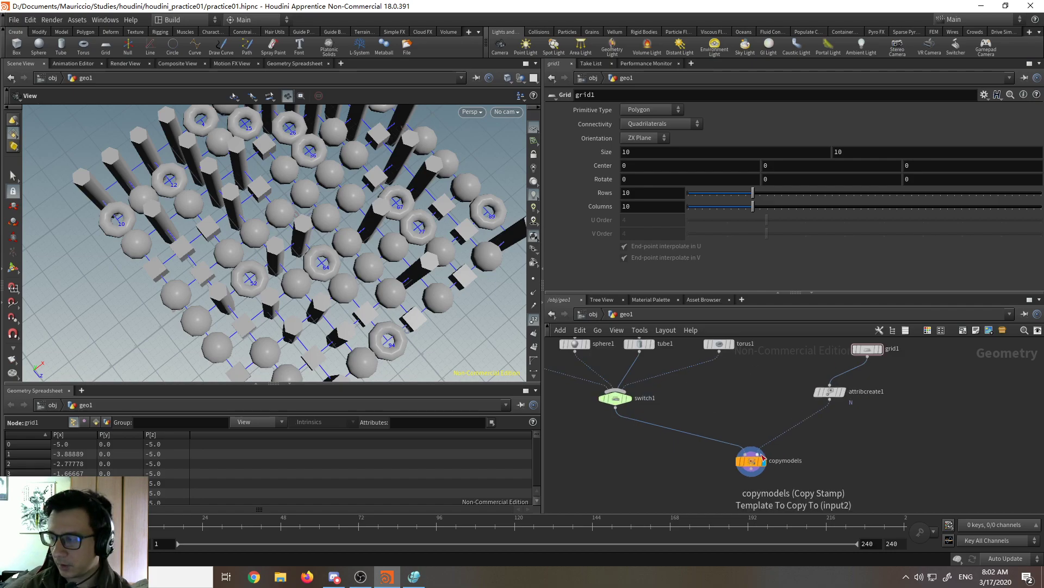
{"action": "left_click_drag", "start_coordinate": [749, 471], "coordinate": [700, 459]}
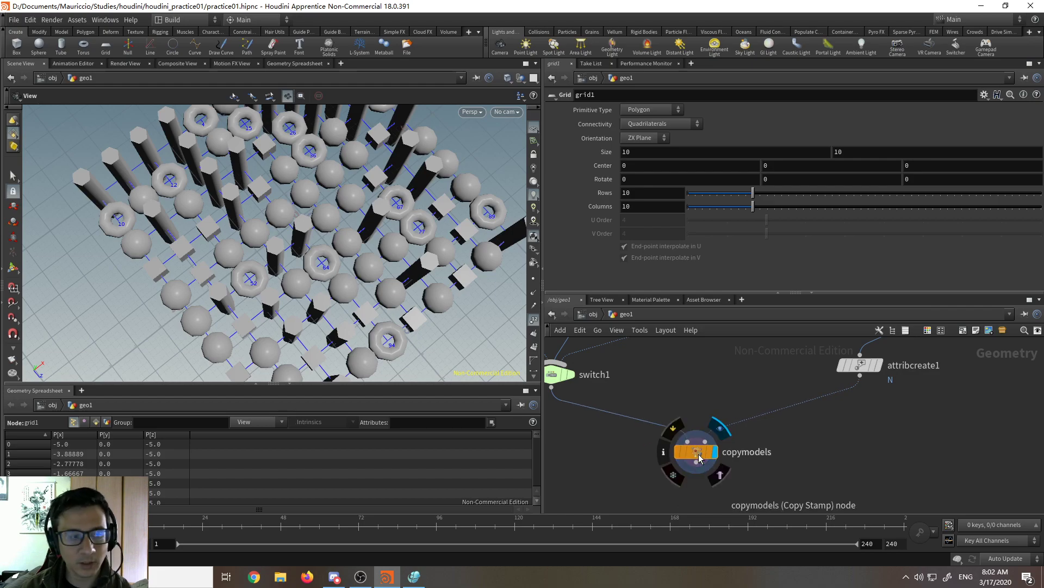
Step: Compare the model variable's full expression on copymodels with its evaluated value, and return to the expression display
{"action": "left_click", "coordinate": [700, 459]}
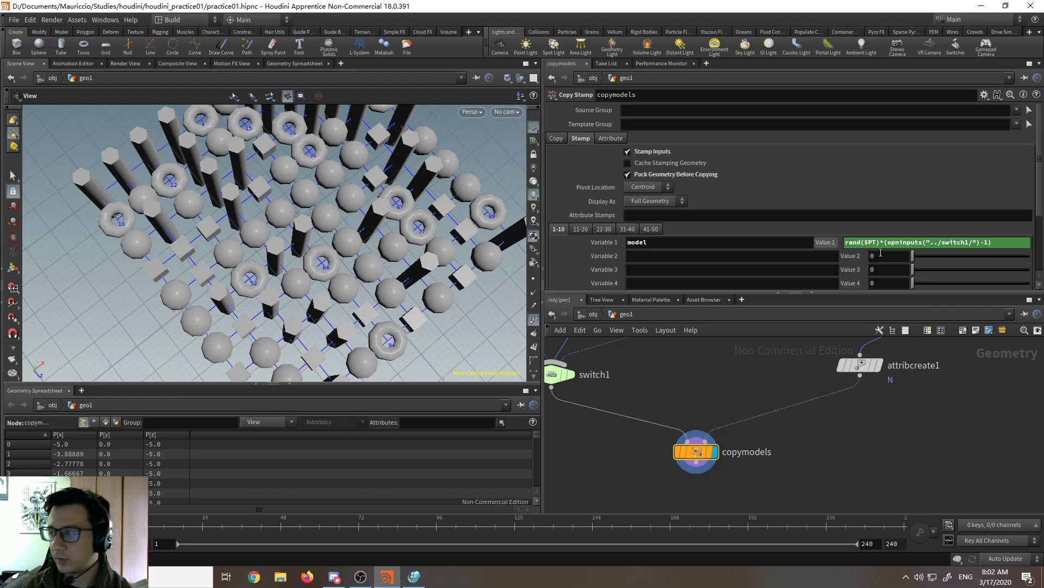
{"action": "double_click", "coordinate": [1004, 242]}
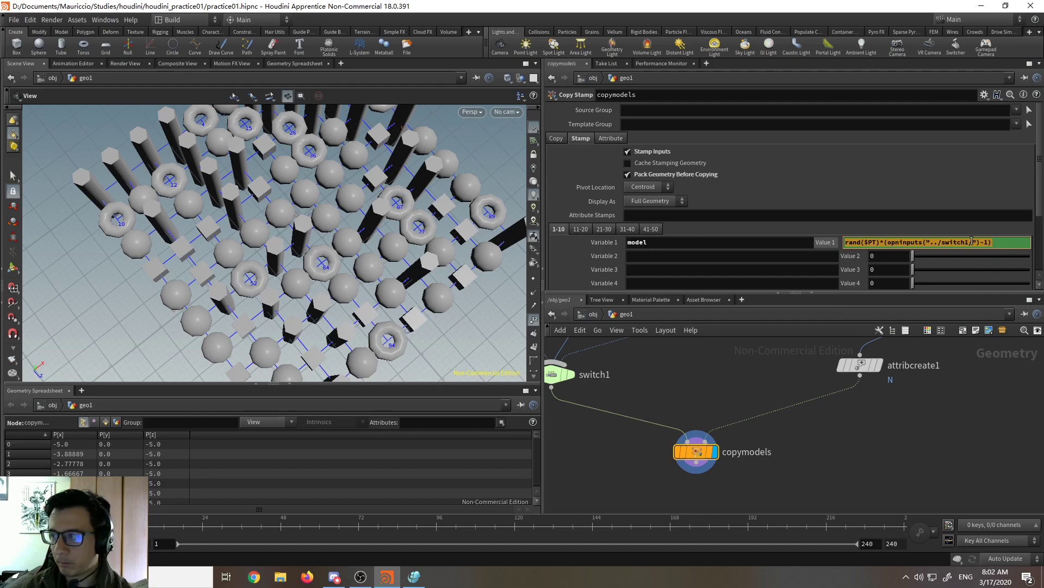
{"action": "left_click", "coordinate": [1004, 245]}
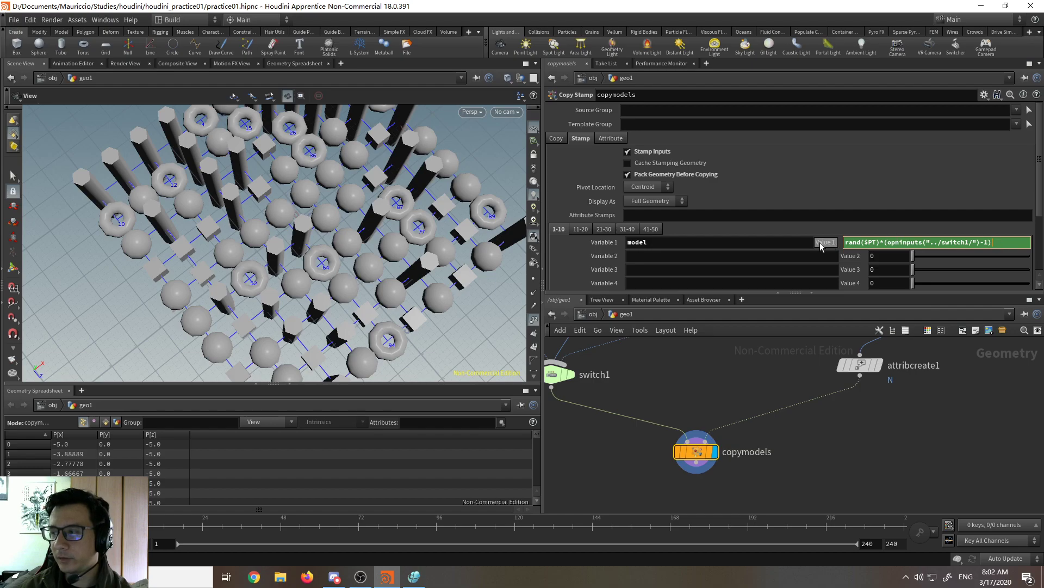
{"action": "left_click", "coordinate": [823, 243]}
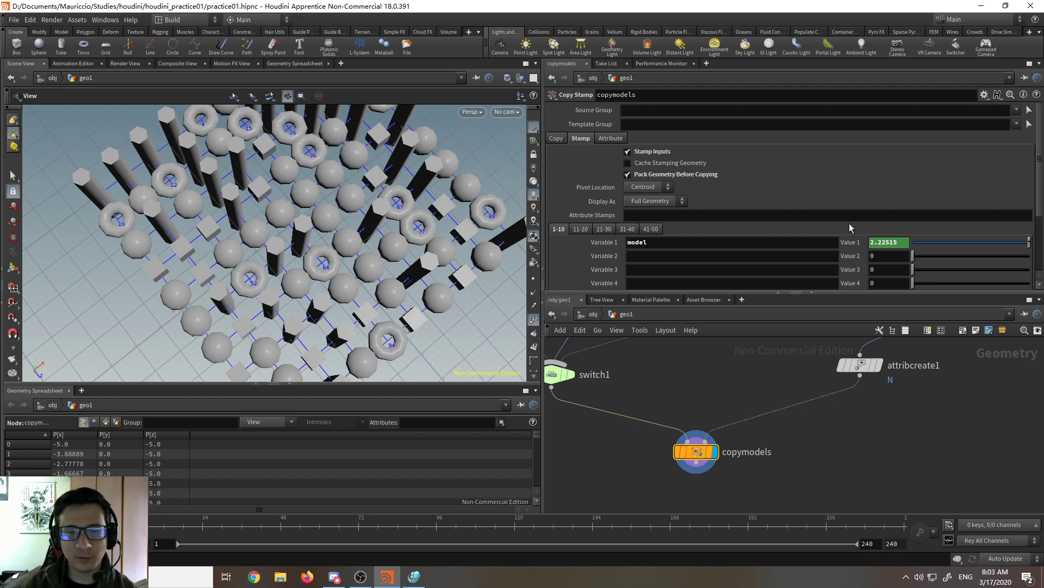
{"action": "scroll", "coordinate": [738, 380], "scroll_direction": "down", "scroll_amount": 2}
{"action": "middle_click_drag", "start_coordinate": [738, 380], "coordinate": [769, 407]}
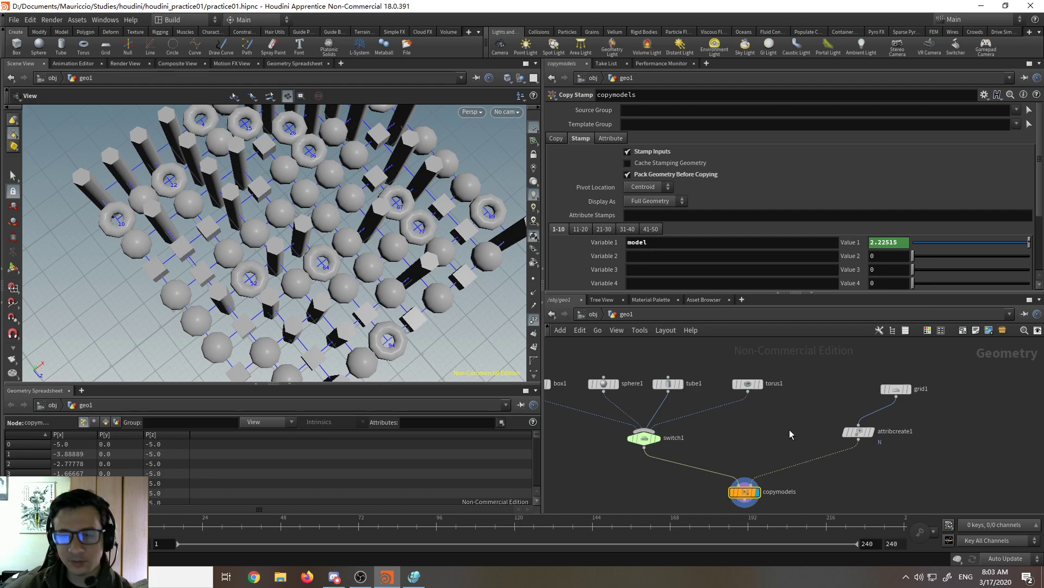
{"action": "scroll", "coordinate": [828, 433], "scroll_direction": "up", "scroll_amount": 4}
{"action": "scroll", "coordinate": [838, 416], "scroll_direction": "down", "scroll_amount": 3}
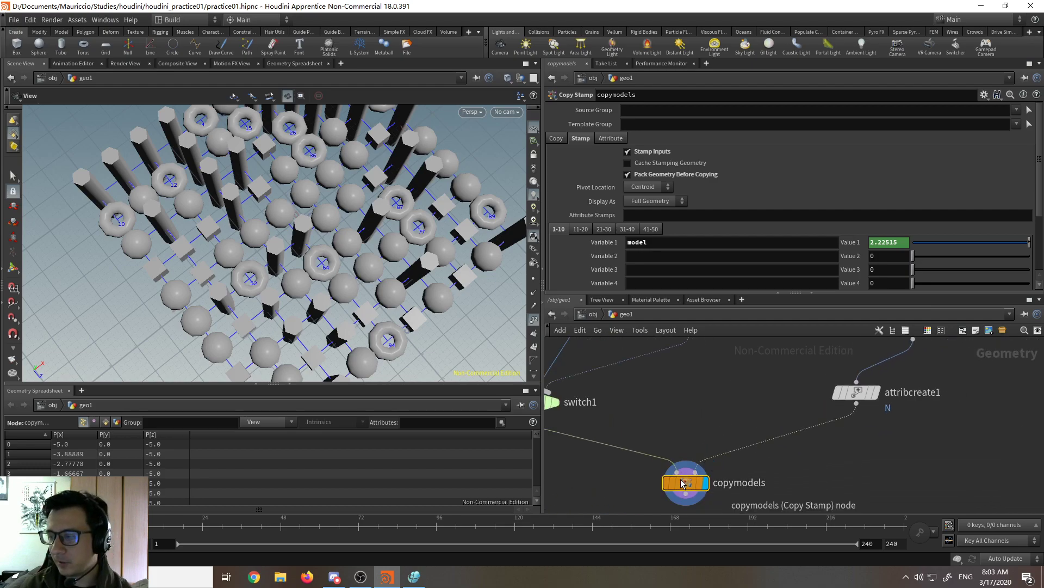
{"action": "left_click", "coordinate": [859, 244]}
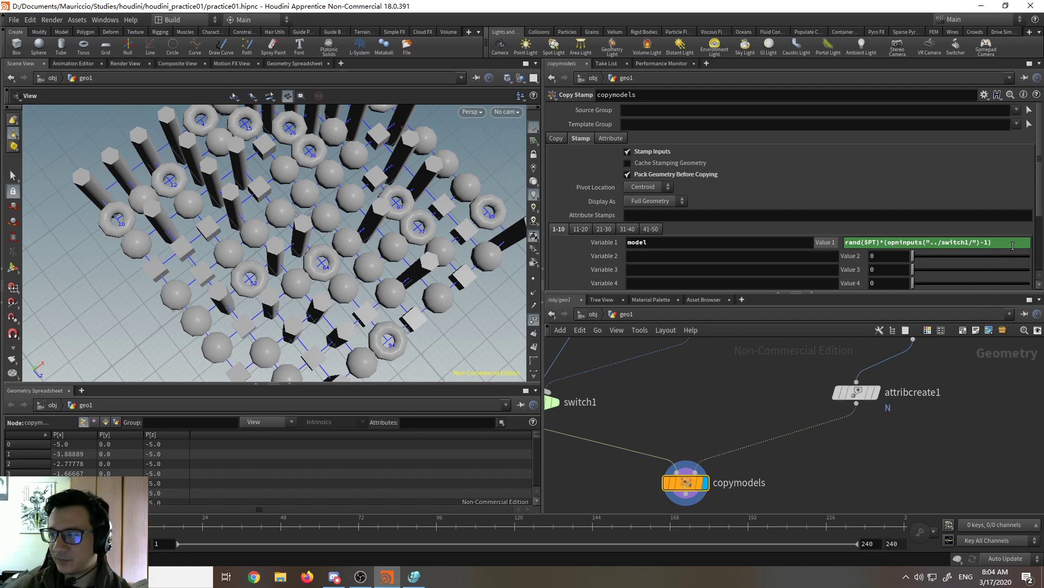
Step: Review the whole node network and reopen copymodels' model expression for reading
{"action": "middle_click_drag", "start_coordinate": [713, 394], "coordinate": [845, 433]}
{"action": "scroll", "coordinate": [845, 433], "scroll_direction": "down", "scroll_amount": 4}
{"action": "key", "text": "ctrl+a"}
{"action": "scroll", "coordinate": [784, 418], "scroll_direction": "up", "scroll_amount": 3}
{"action": "left_click", "coordinate": [761, 421]}
{"action": "middle_click_drag", "start_coordinate": [755, 415], "coordinate": [775, 438]}
{"action": "scroll", "coordinate": [775, 438], "scroll_direction": "down", "scroll_amount": 1}
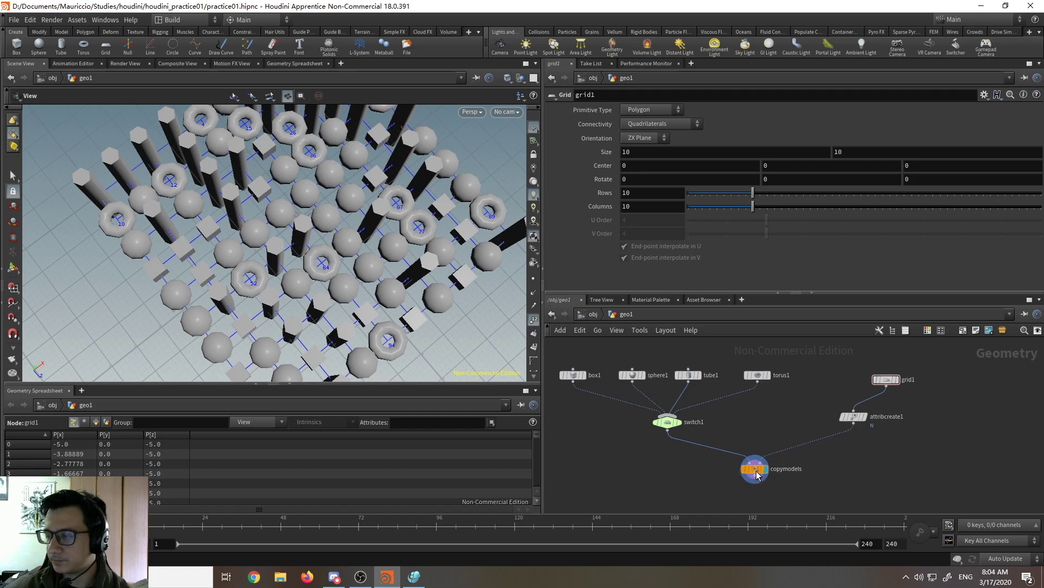
{"action": "left_click", "coordinate": [756, 471]}
{"action": "left_click", "coordinate": [1005, 243]}
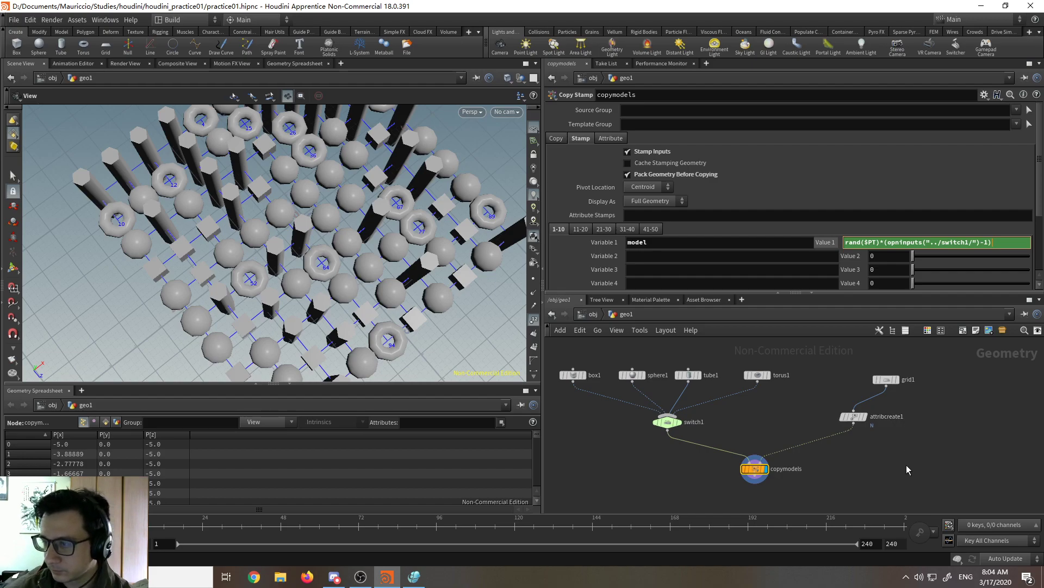
Step: Display grid1 and examine the order of its point numbers in the viewport
{"action": "middle_click_drag", "start_coordinate": [772, 425], "coordinate": [705, 405]}
{"action": "scroll", "coordinate": [757, 398], "scroll_direction": "up", "scroll_amount": 3}
{"action": "left_click_drag", "start_coordinate": [806, 412], "coordinate": [817, 427]}
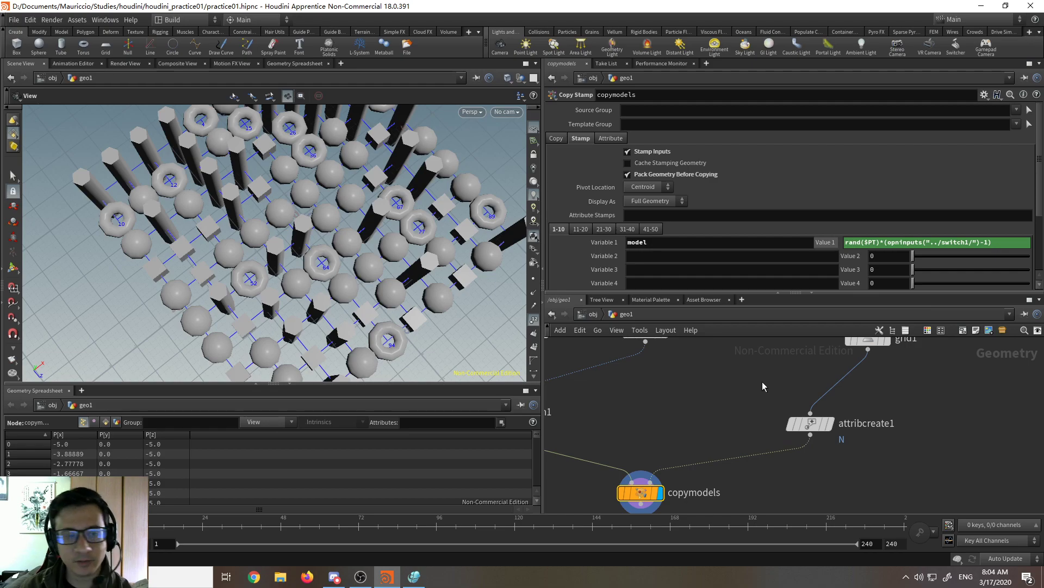
{"action": "middle_click_drag", "start_coordinate": [887, 344], "coordinate": [876, 387]}
{"action": "left_click", "coordinate": [875, 385]}
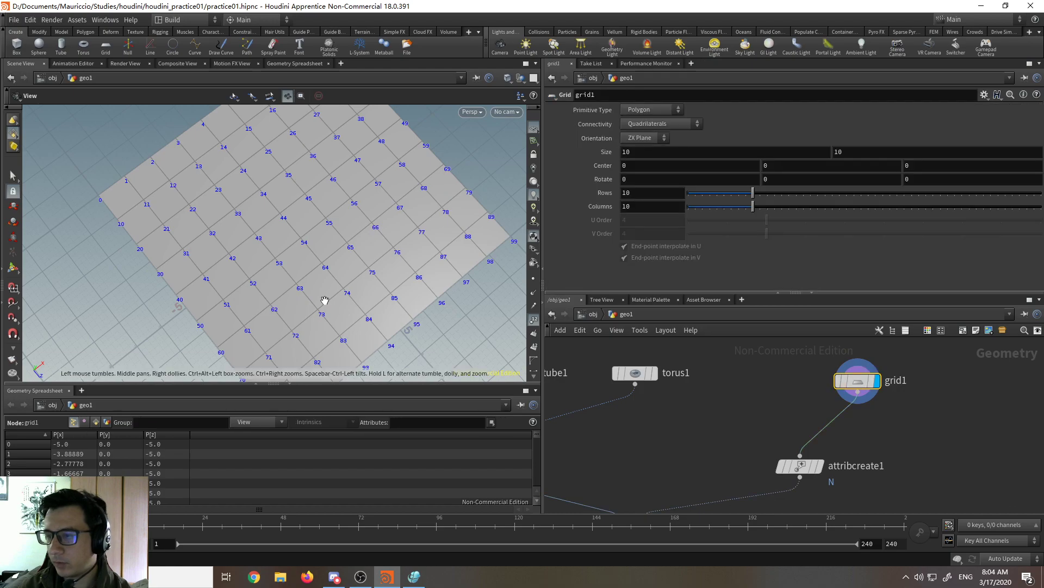
{"action": "left_click_drag", "start_coordinate": [339, 291], "coordinate": [359, 191]}
{"action": "right_click_drag", "start_coordinate": [359, 192], "coordinate": [354, 240]}
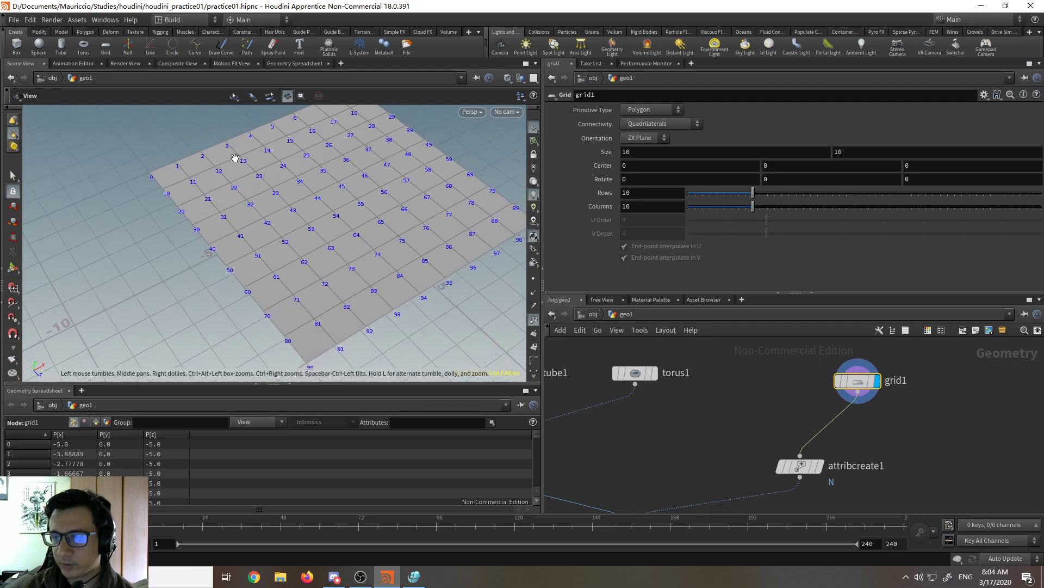
{"action": "middle_click_drag", "start_coordinate": [234, 159], "coordinate": [201, 181]}
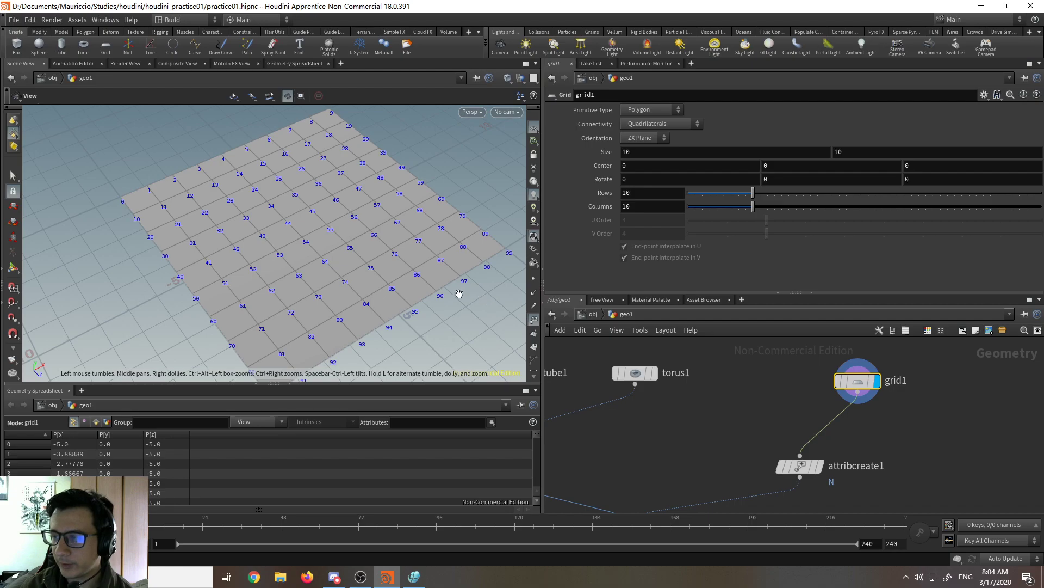
{"action": "middle_click_drag", "start_coordinate": [474, 277], "coordinate": [477, 276]}
{"action": "mouse_move", "coordinate": [478, 276]}
{"action": "right_mouse_down"}
{"action": "mouse_move", "coordinate": [459, 196]}
{"action": "mouse_move", "coordinate": [473, 255]}
{"action": "right_mouse_up"}
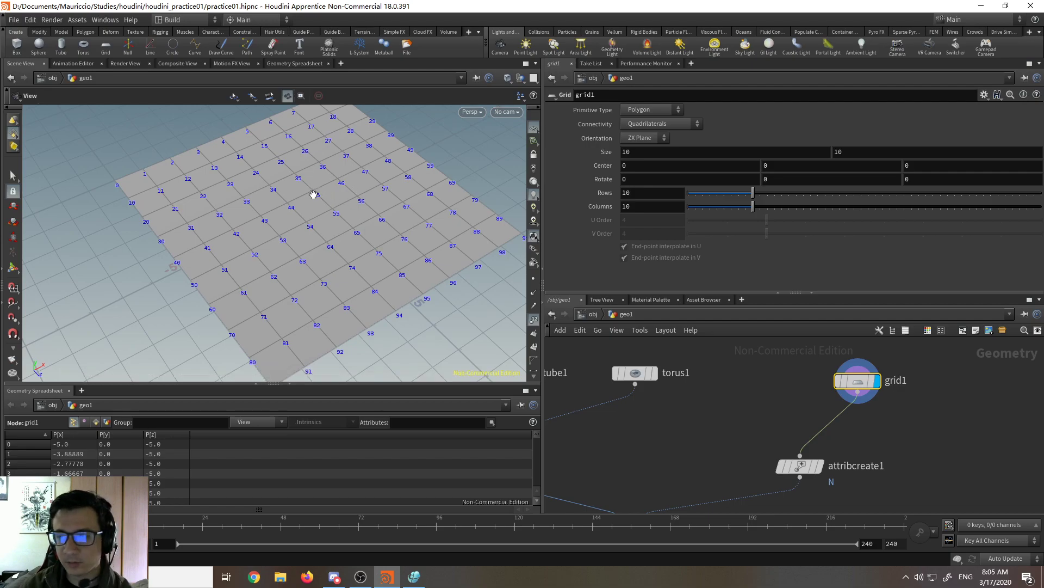
Step: Insert a Sort node between grid1 and attribcreate1, align it above attribcreate1, and display its output
{"action": "key", "text": "h"}
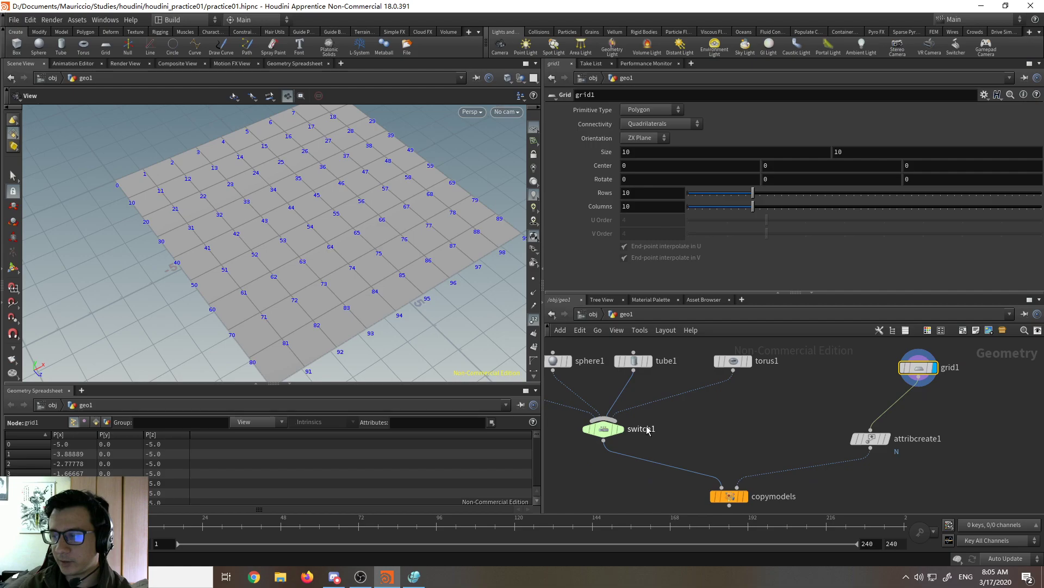
{"action": "middle_click_drag", "start_coordinate": [769, 392], "coordinate": [712, 398]}
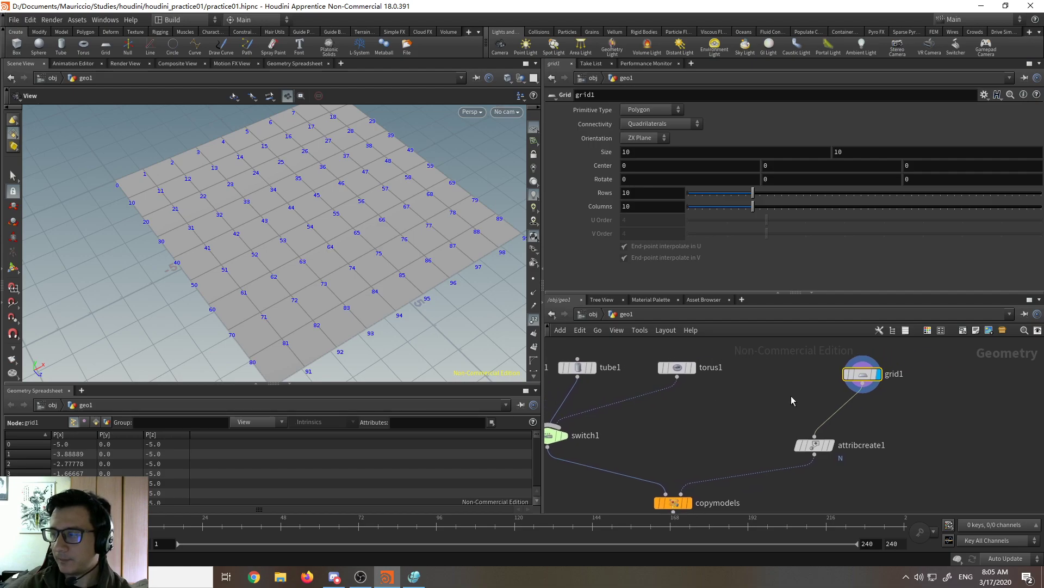
{"action": "left_click", "coordinate": [840, 408]}
{"action": "key", "text": "Tab"}
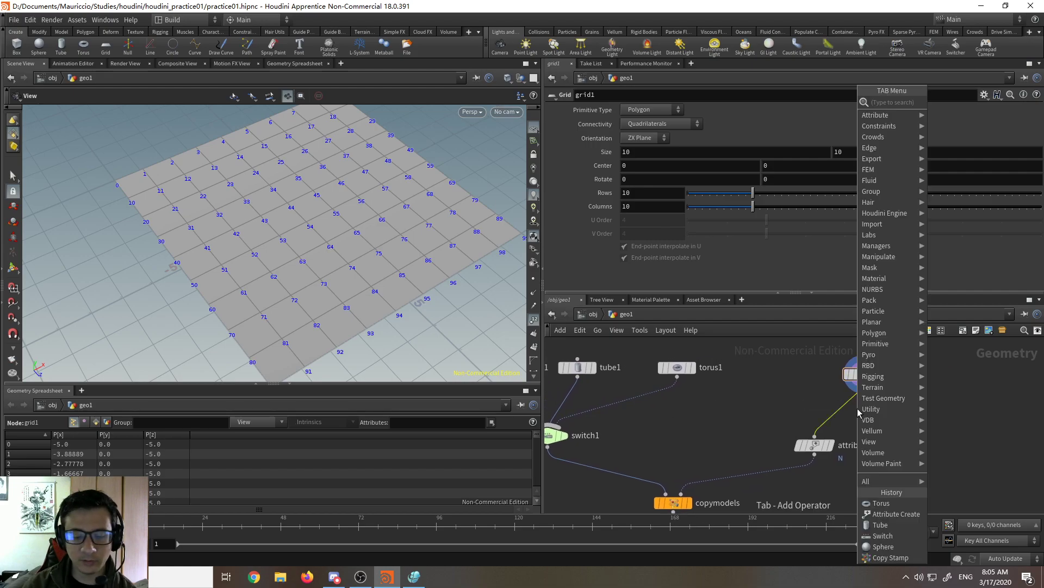
{"action": "type", "text": "sort"}
{"action": "key", "text": "Return"}
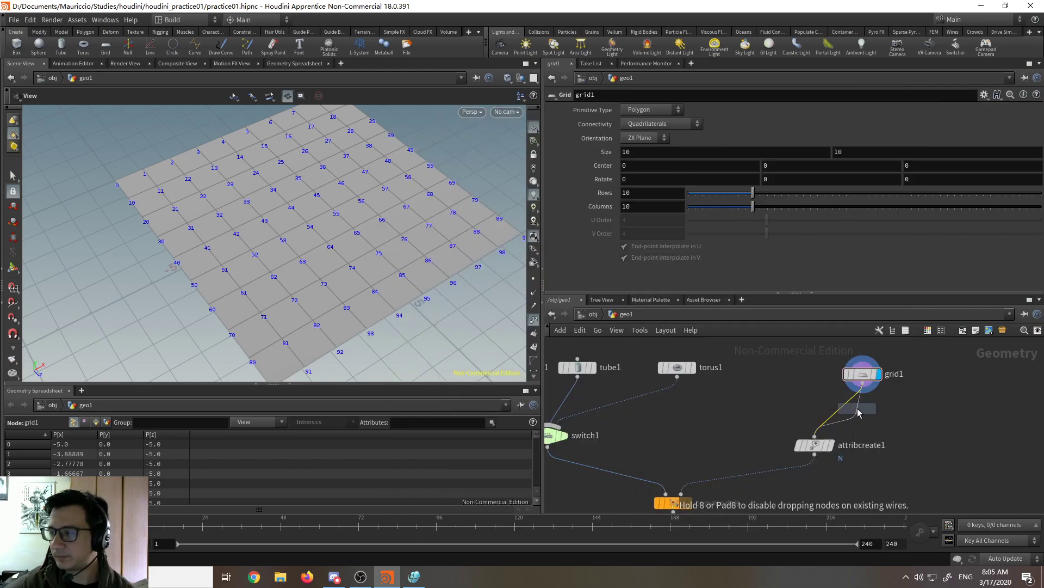
{"action": "left_click", "coordinate": [859, 412]}
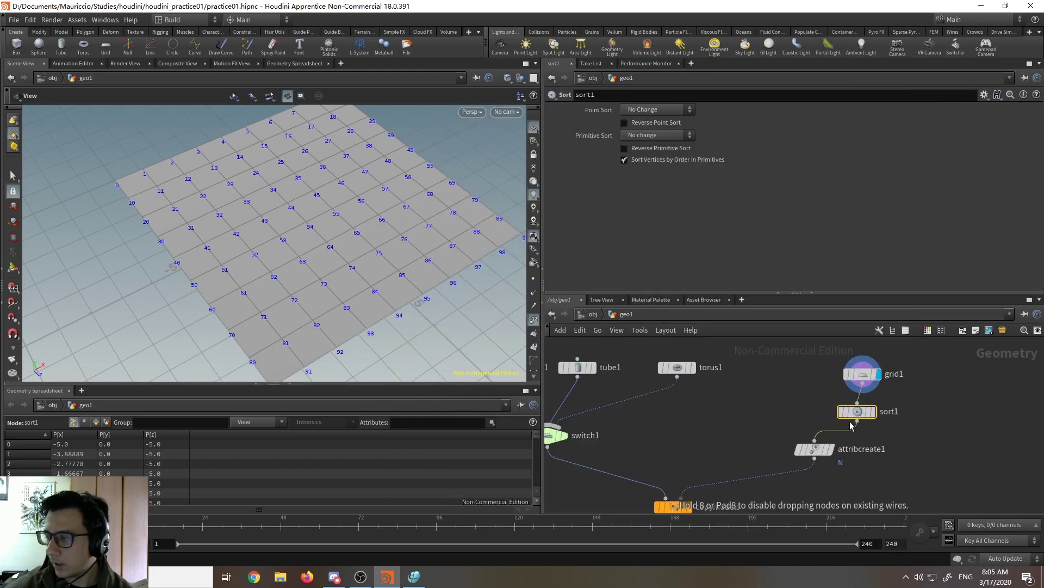
{"action": "left_click_drag", "start_coordinate": [857, 413], "coordinate": [821, 411]}
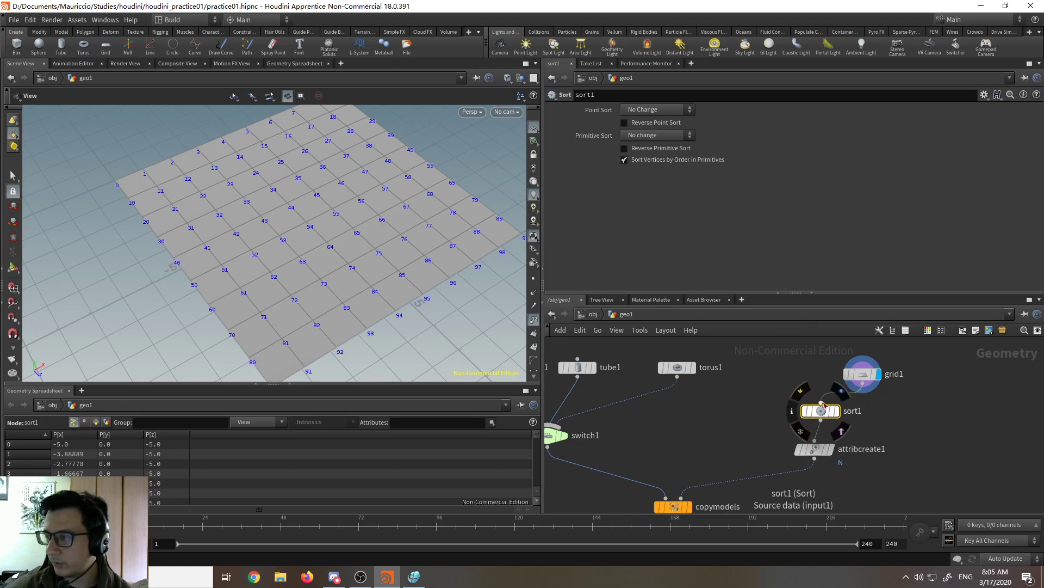
{"action": "left_click", "coordinate": [838, 414]}
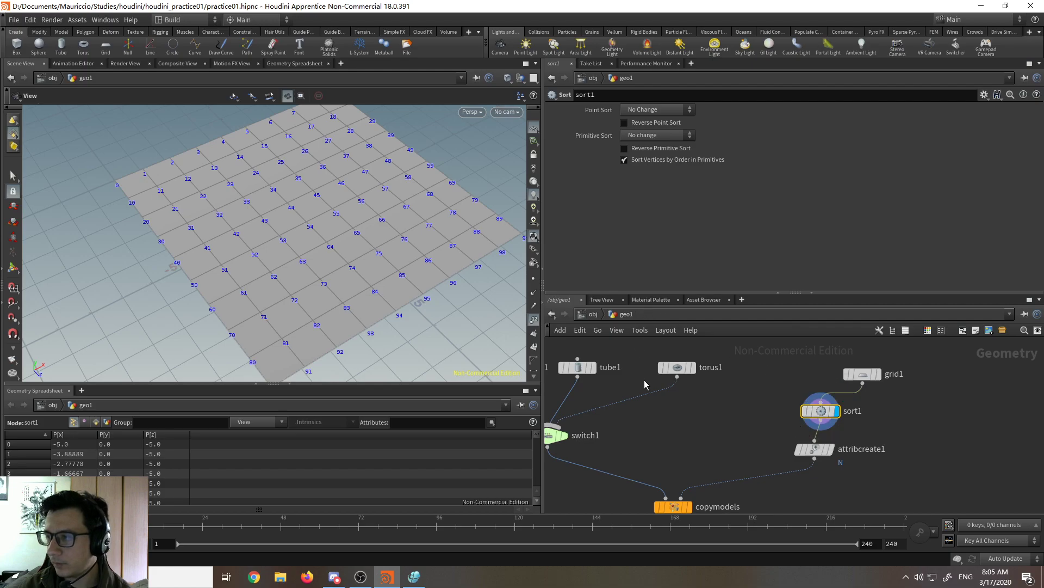
Step: Try sorting the grid's points By X, By Y and By Z in sort1, comparing the resulting point order
{"action": "left_click", "coordinate": [657, 110]}
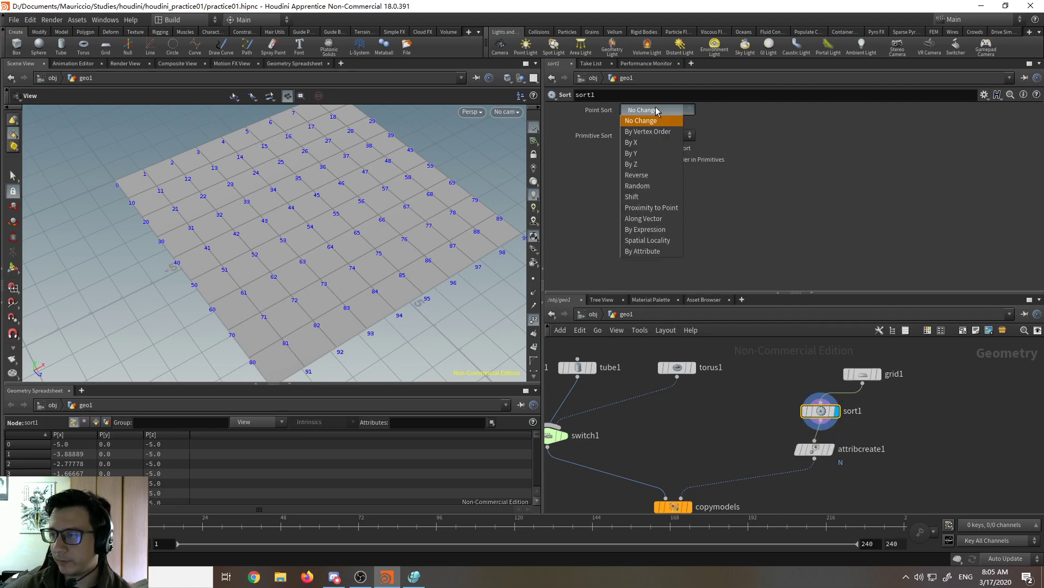
{"action": "left_click", "coordinate": [650, 142]}
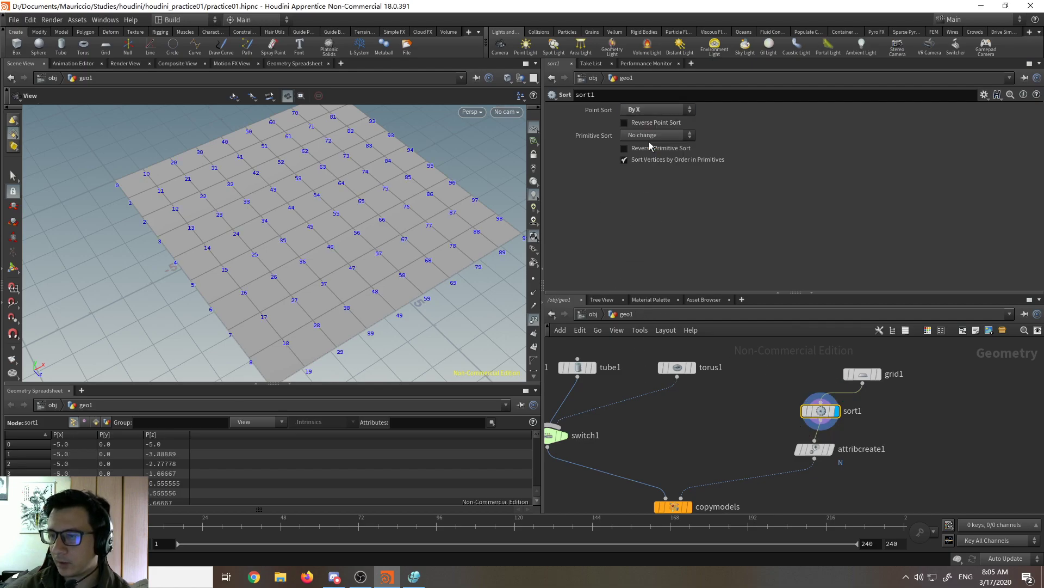
{"action": "left_click_drag", "start_coordinate": [348, 251], "coordinate": [205, 212]}
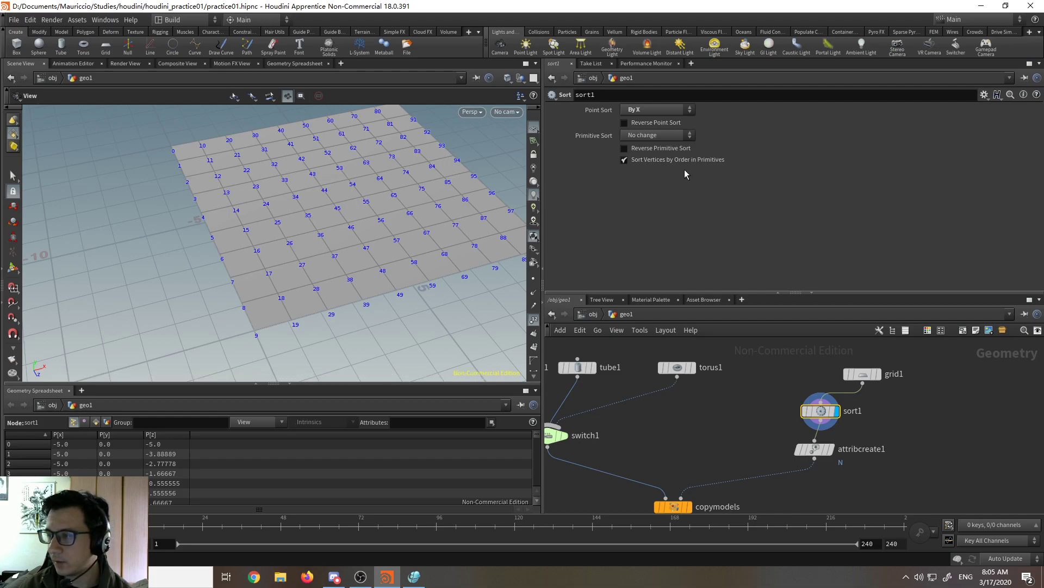
{"action": "left_click", "coordinate": [658, 109]}
{"action": "left_click", "coordinate": [634, 150]}
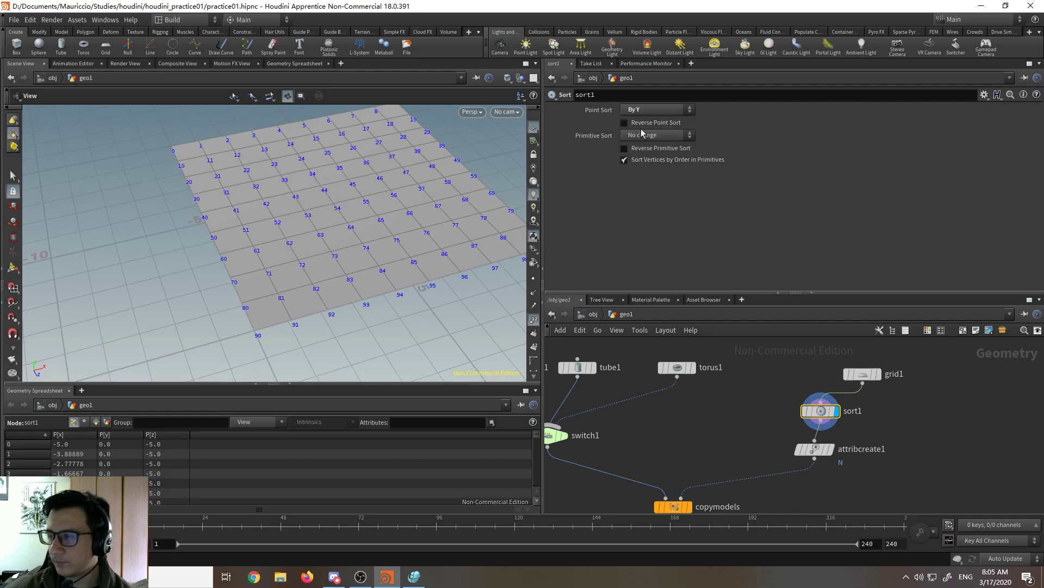
{"action": "left_click", "coordinate": [658, 109]}
{"action": "left_click", "coordinate": [640, 161]}
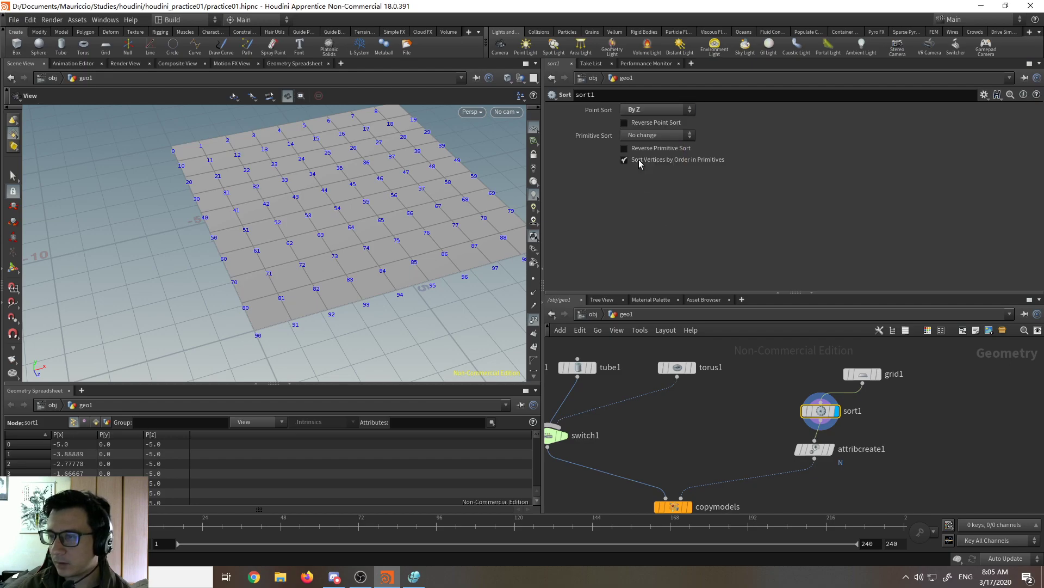
Step: Set sort1's point sort to Random so the grid's point order is shuffled
{"action": "left_click", "coordinate": [654, 109]}
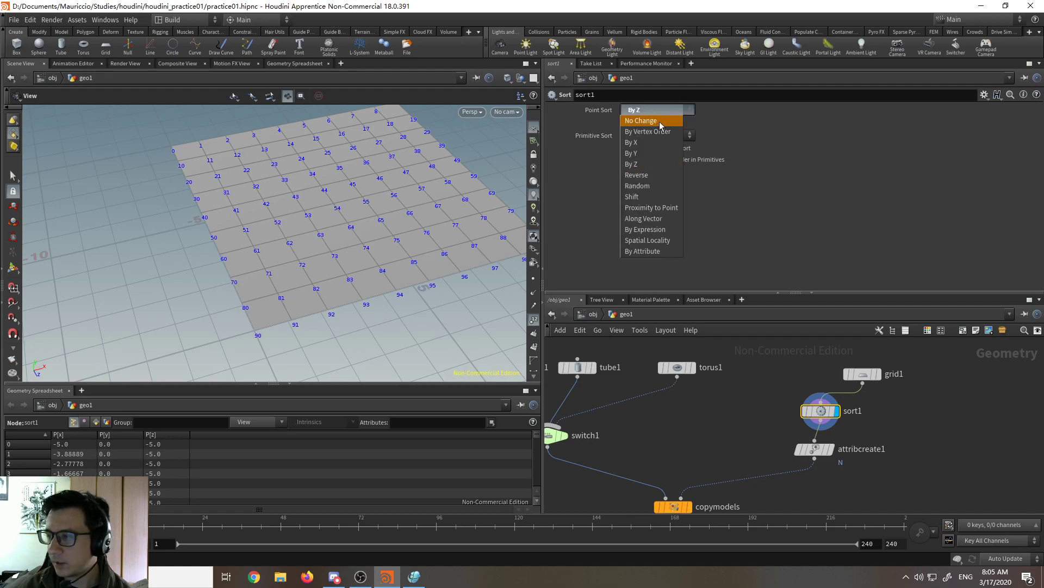
{"action": "left_click", "coordinate": [648, 186]}
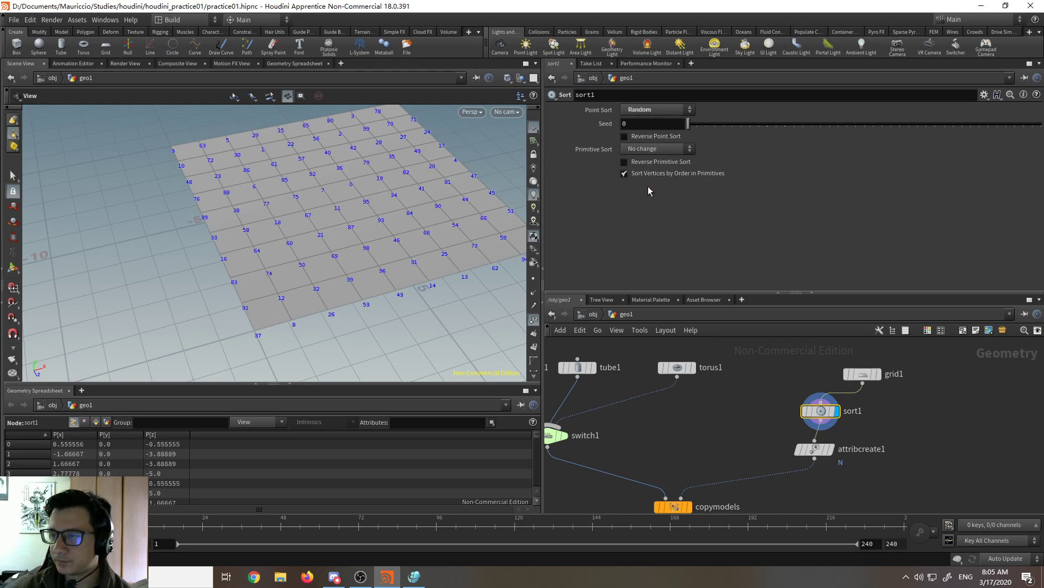
{"action": "mouse_move", "coordinate": [383, 264]}
{"action": "middle_mouse_down"}
{"action": "mouse_move", "coordinate": [401, 240]}
{"action": "mouse_move", "coordinate": [400, 258]}
{"action": "middle_mouse_up"}
{"action": "mouse_move", "coordinate": [400, 258]}
{"action": "left_mouse_down"}
{"action": "mouse_move", "coordinate": [396, 303]}
{"action": "mouse_move", "coordinate": [409, 266]}
{"action": "mouse_move", "coordinate": [401, 272]}
{"action": "left_mouse_up"}
{"action": "scroll", "coordinate": [403, 259], "scroll_direction": "down", "scroll_amount": 4}
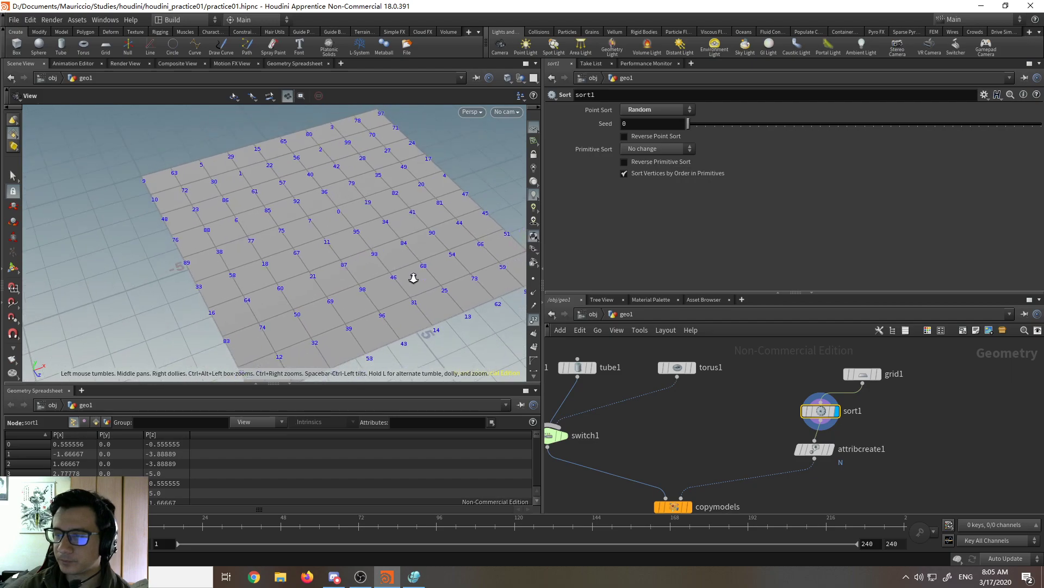
{"action": "left_click_drag", "start_coordinate": [401, 319], "coordinate": [404, 222]}
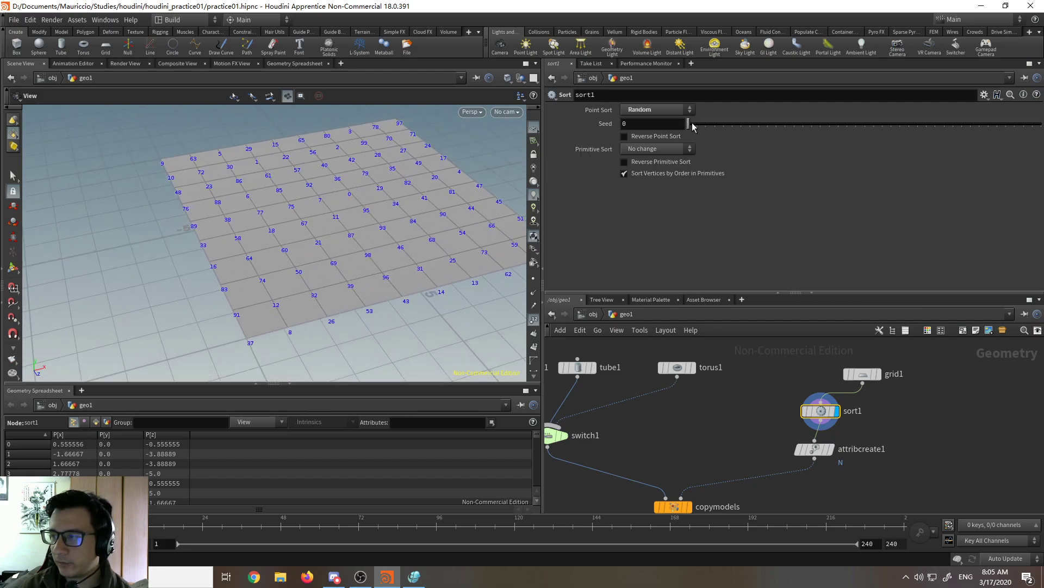
{"action": "mouse_move", "coordinate": [691, 124]}
{"action": "left_mouse_down"}
{"action": "mouse_move", "coordinate": [773, 139]}
{"action": "mouse_move", "coordinate": [885, 137]}
{"action": "mouse_move", "coordinate": [687, 130]}
{"action": "left_mouse_up"}
Step: Display the output of the copymodels Copy Stamp node and open its parameters
{"action": "middle_click_drag", "start_coordinate": [680, 462], "coordinate": [708, 435]}
{"action": "mouse_move", "coordinate": [717, 483]}
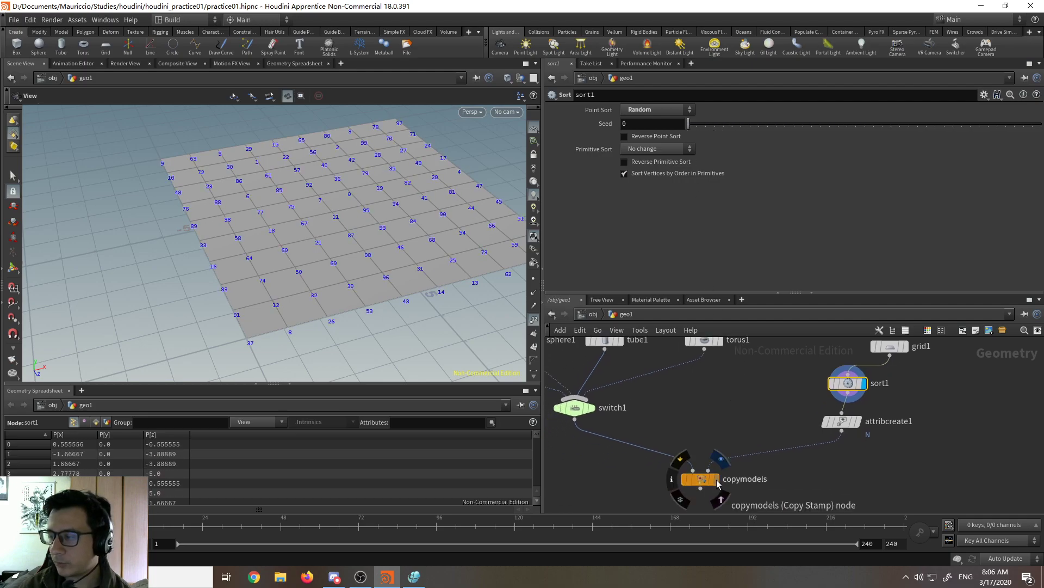
{"action": "left_click", "coordinate": [721, 459]}
{"action": "left_click", "coordinate": [701, 479]}
{"action": "right_click_drag", "start_coordinate": [252, 211], "coordinate": [294, 307]}
Step: Set the height of tube1 to 0.96 to shorten the copied tubes
{"action": "middle_click_drag", "start_coordinate": [605, 339], "coordinate": [696, 388]}
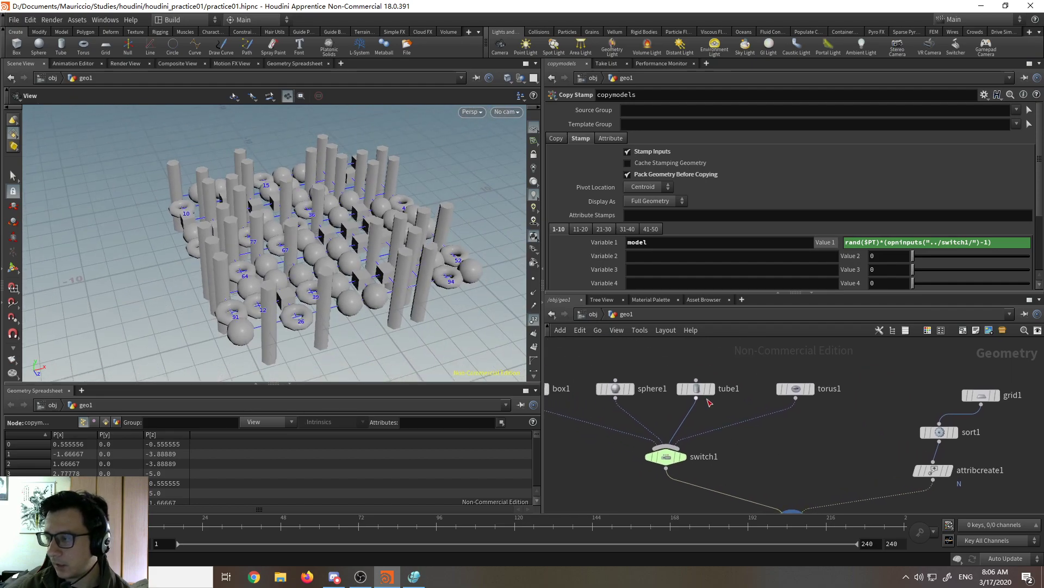
{"action": "left_click", "coordinate": [696, 389]}
{"action": "left_click_drag", "start_coordinate": [804, 246], "coordinate": [724, 246]}
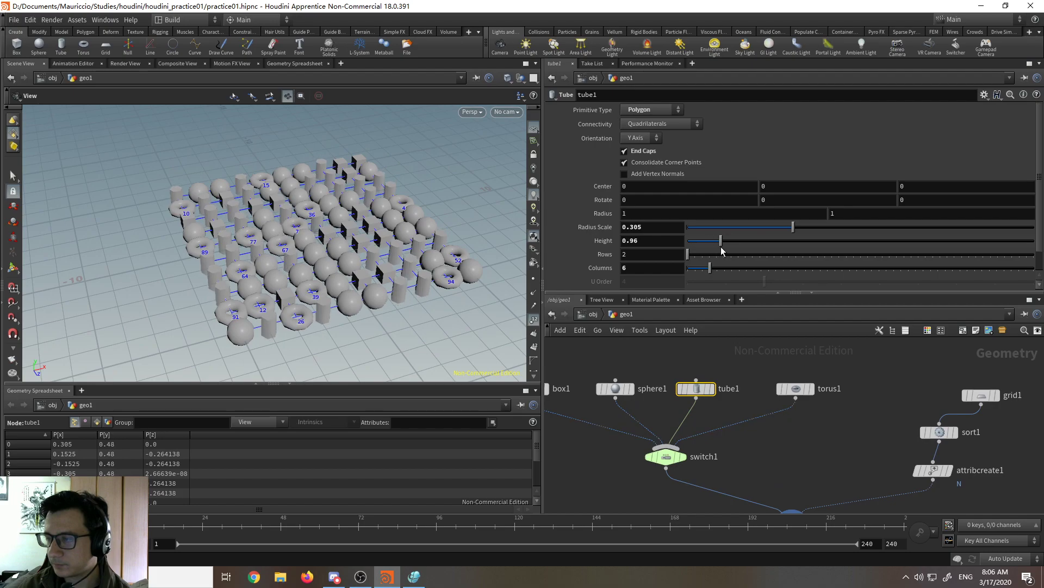
{"action": "left_click_drag", "start_coordinate": [293, 261], "coordinate": [310, 241]}
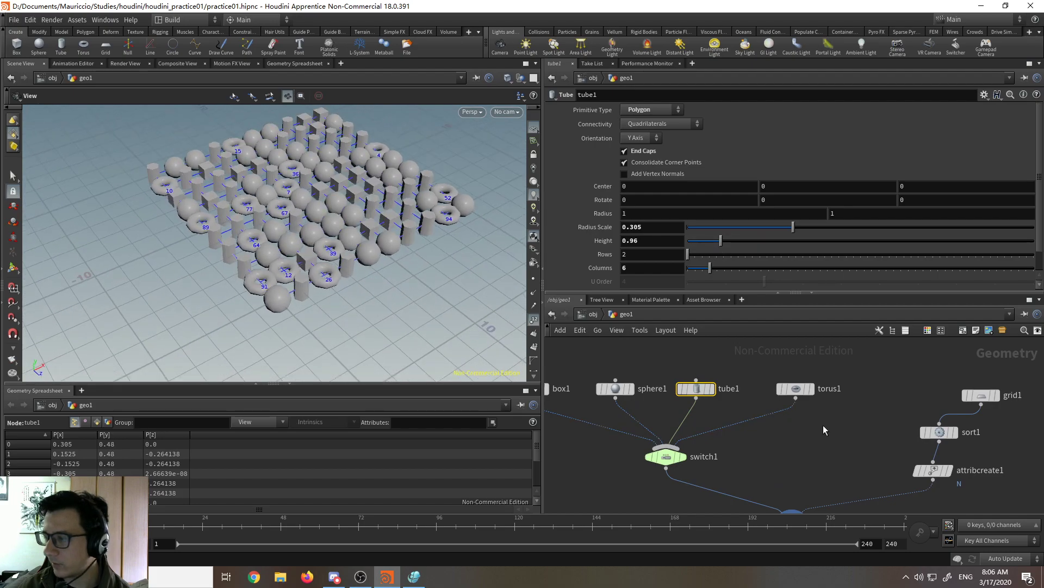
Step: Set the random point sort seed of the sort1 node to 11
{"action": "middle_click_drag", "start_coordinate": [823, 426], "coordinate": [768, 385]}
{"action": "left_click", "coordinate": [883, 392]}
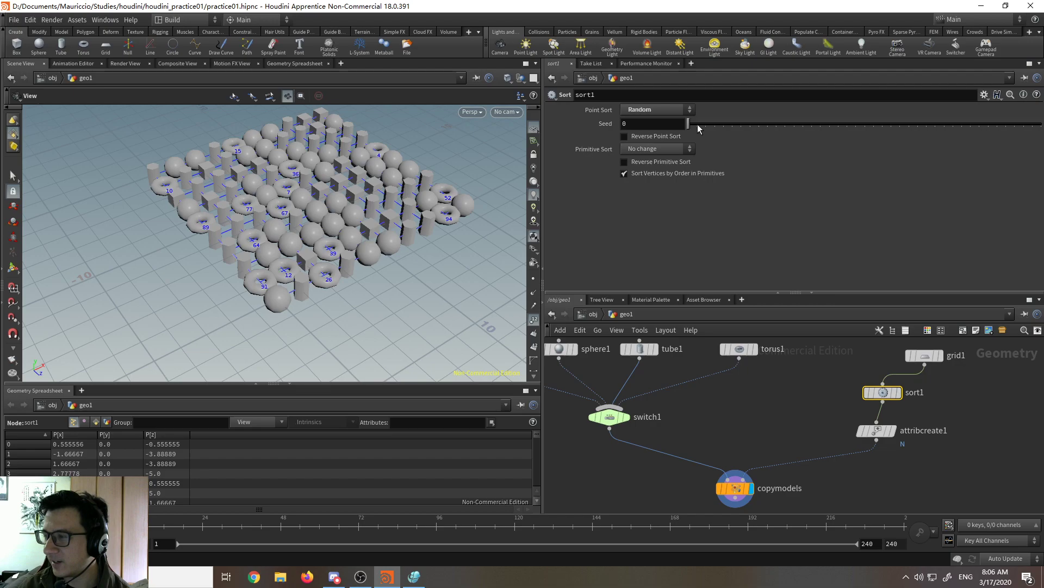
{"action": "left_click_drag", "start_coordinate": [689, 128], "coordinate": [709, 132]}
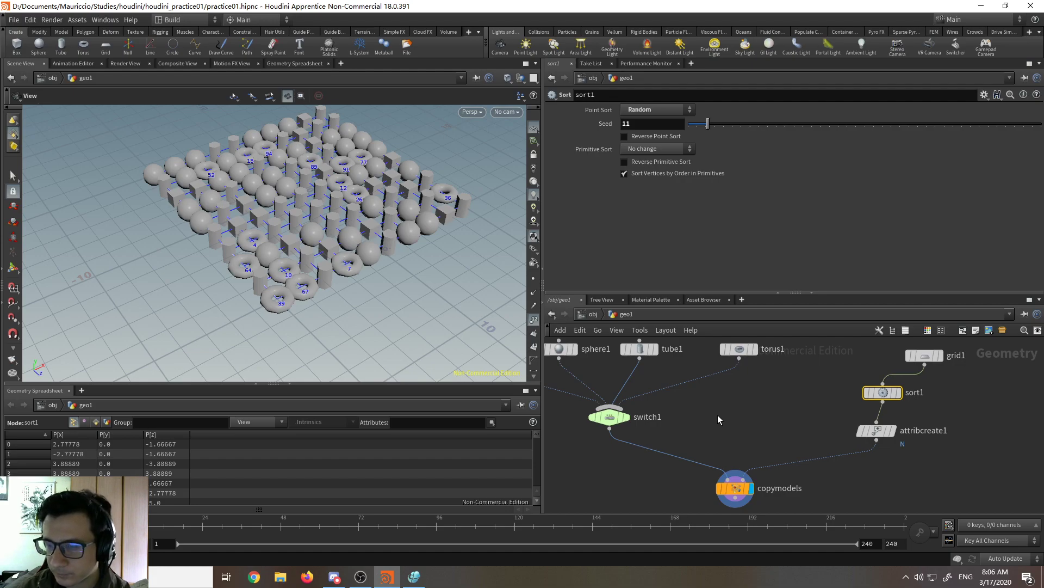
{"action": "middle_click_drag", "start_coordinate": [717, 415], "coordinate": [727, 425]}
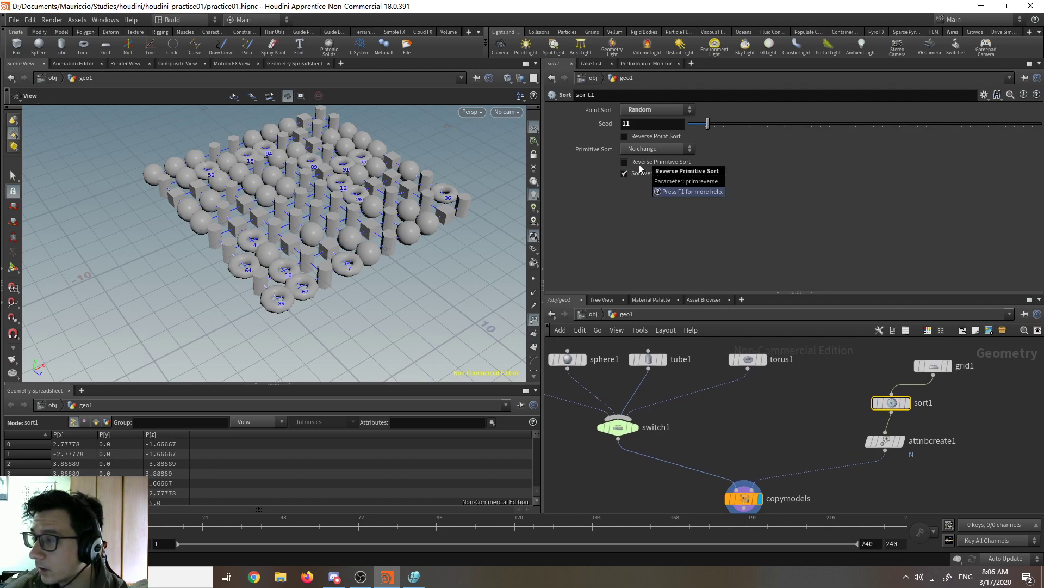
Step: Try the Reverse Primitive Sort option on sort1, turn it off again and keep Primitive Sort at No change
{"action": "middle_click_drag", "start_coordinate": [756, 412], "coordinate": [660, 424]}
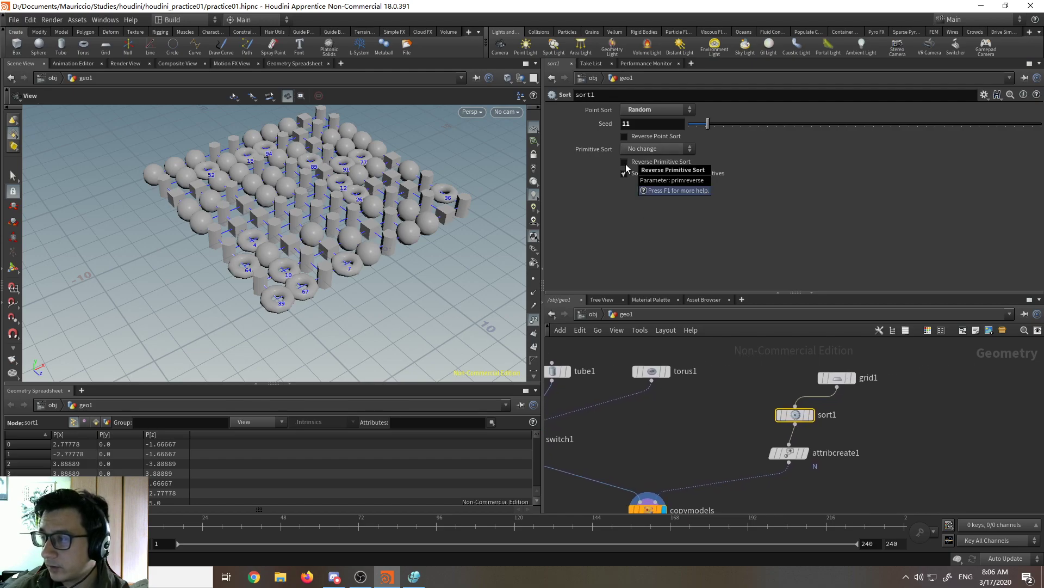
{"action": "left_click", "coordinate": [625, 162]}
{"action": "left_click", "coordinate": [624, 162]}
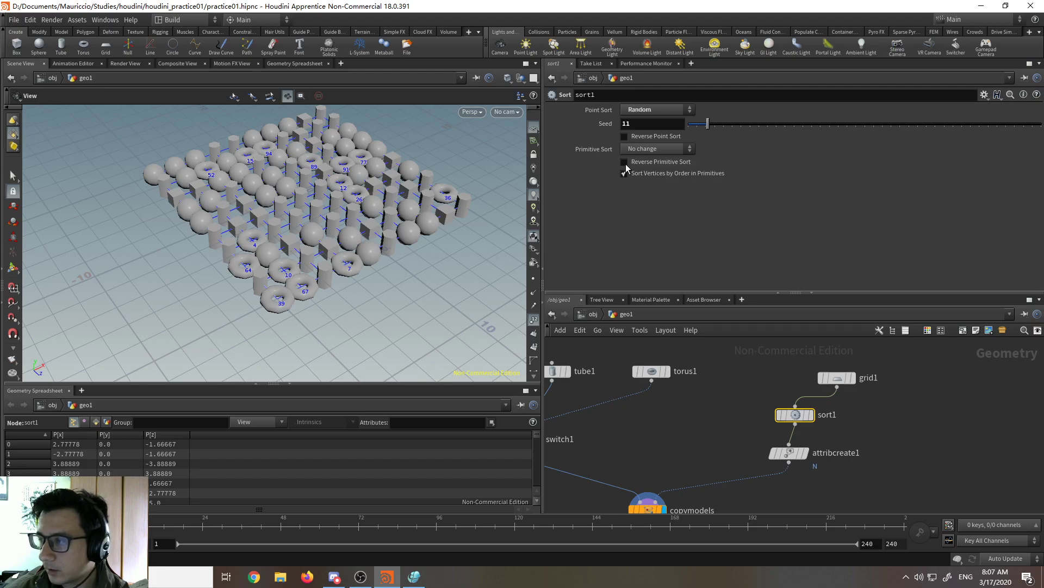
{"action": "left_click", "coordinate": [658, 148]}
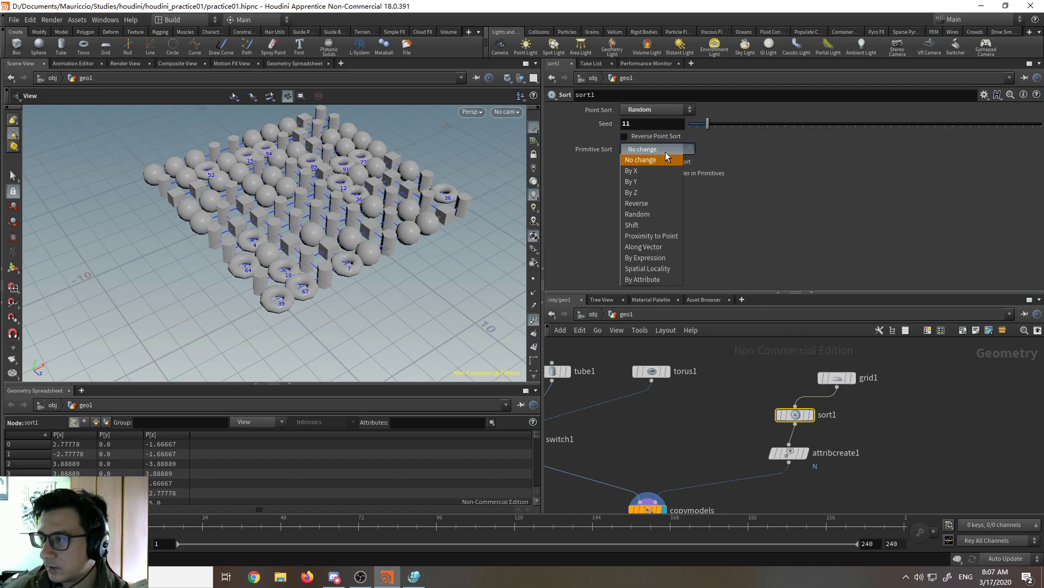
{"action": "left_click", "coordinate": [665, 152]}
Step: Display grid1 and then sort1 to compare point numbering, and turn on primitive numbers in the viewport
{"action": "left_click", "coordinate": [853, 377]}
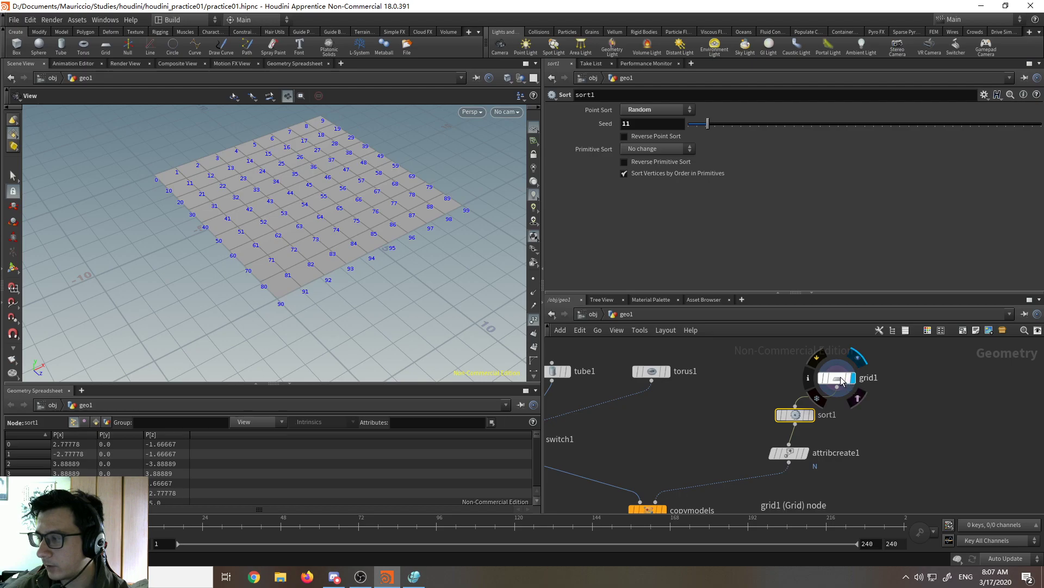
{"action": "left_click", "coordinate": [810, 415]}
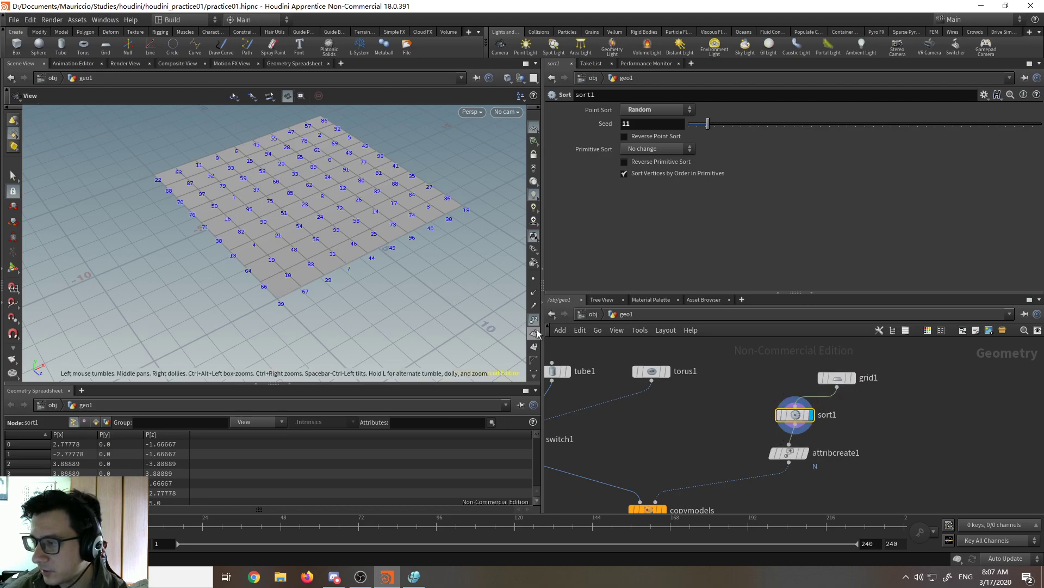
{"action": "left_click", "coordinate": [535, 347]}
{"action": "right_click_drag", "start_coordinate": [383, 270], "coordinate": [415, 163]}
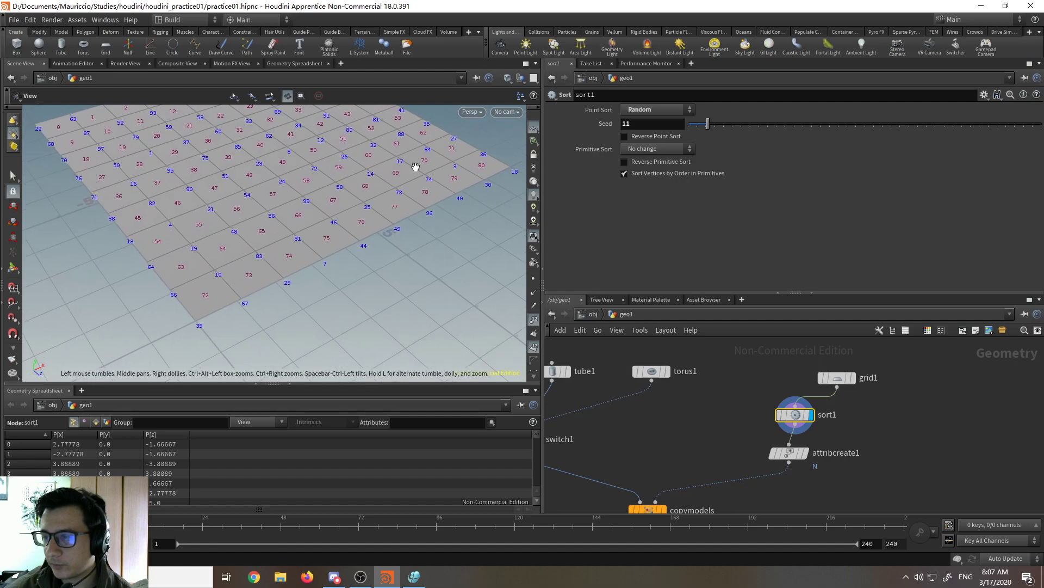
Step: Try the Random primitive sort on sort1 and restore Primitive Sort to No change
{"action": "left_click", "coordinate": [656, 162]}
{"action": "left_click", "coordinate": [659, 149]}
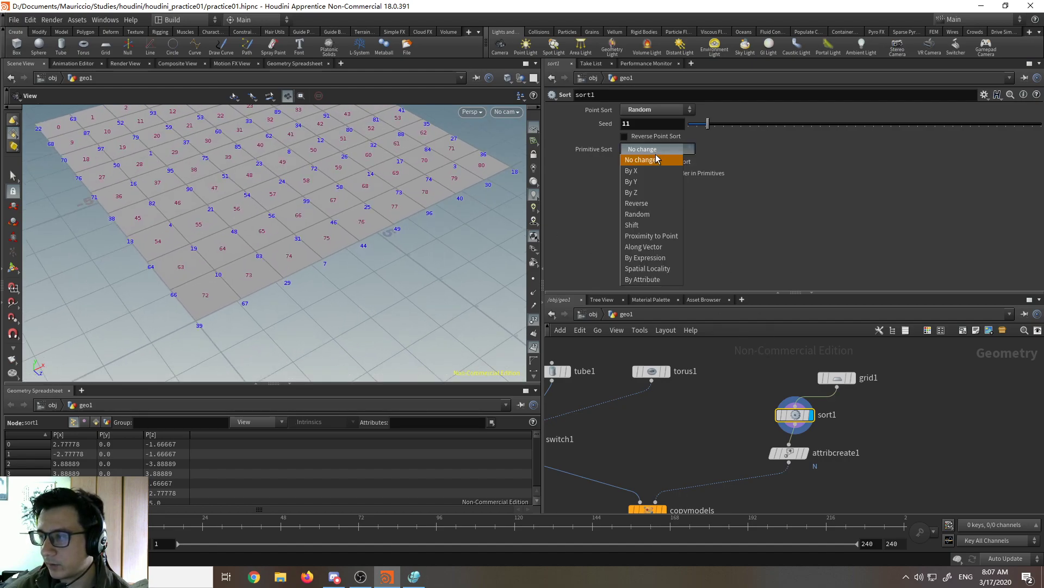
{"action": "left_click", "coordinate": [642, 207]}
{"action": "middle_click_drag", "start_coordinate": [387, 252], "coordinate": [413, 261]}
{"action": "left_click_drag", "start_coordinate": [689, 164], "coordinate": [661, 175]}
{"action": "left_click_drag", "start_coordinate": [749, 172], "coordinate": [566, 177]}
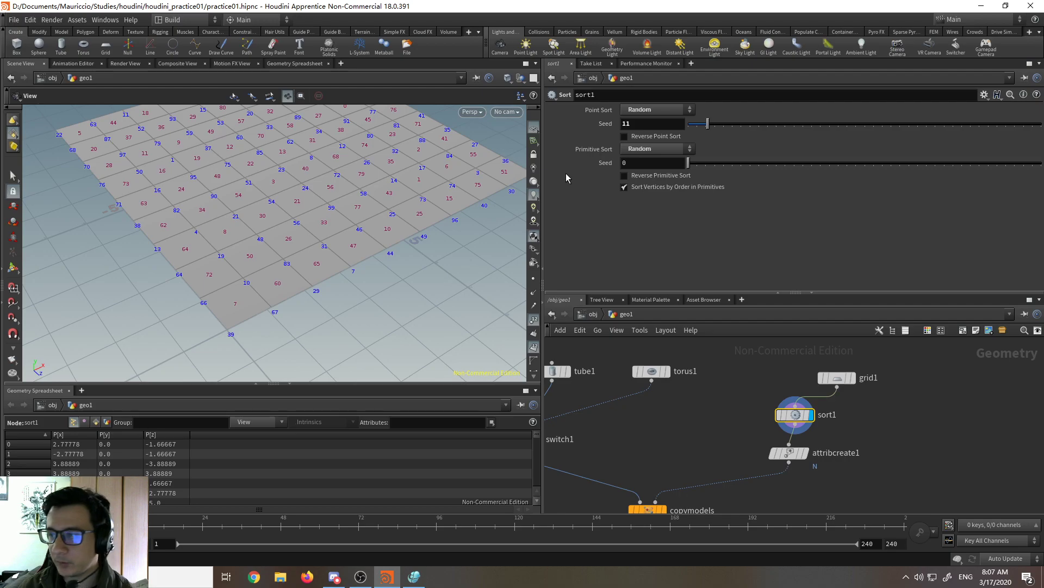
{"action": "left_click", "coordinate": [654, 149]}
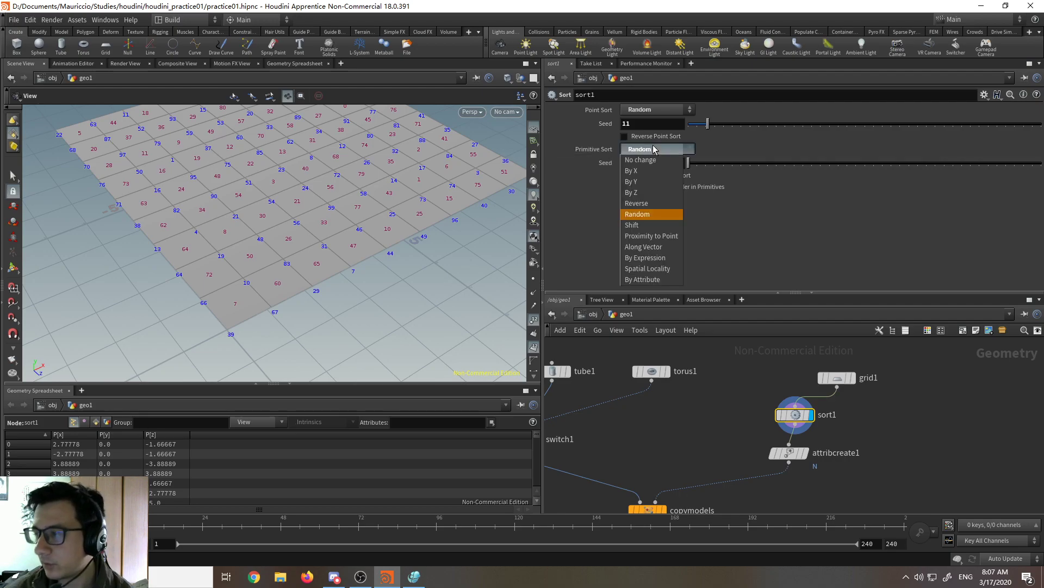
{"action": "left_click", "coordinate": [649, 161]}
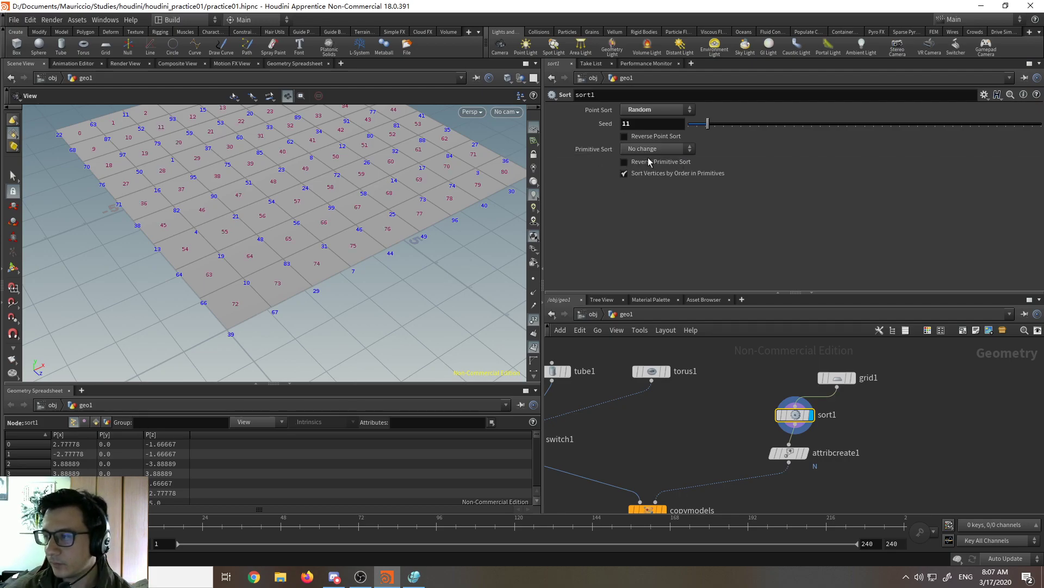
Step: Switch the display from sort1 back to copymodels and open the Copy Stamp parameters
{"action": "right_click_drag", "start_coordinate": [316, 219], "coordinate": [382, 366]}
{"action": "middle_click_drag", "start_coordinate": [655, 419], "coordinate": [688, 381]}
{"action": "left_click_drag", "start_coordinate": [684, 466], "coordinate": [673, 470]}
{"action": "left_click", "coordinate": [687, 471]}
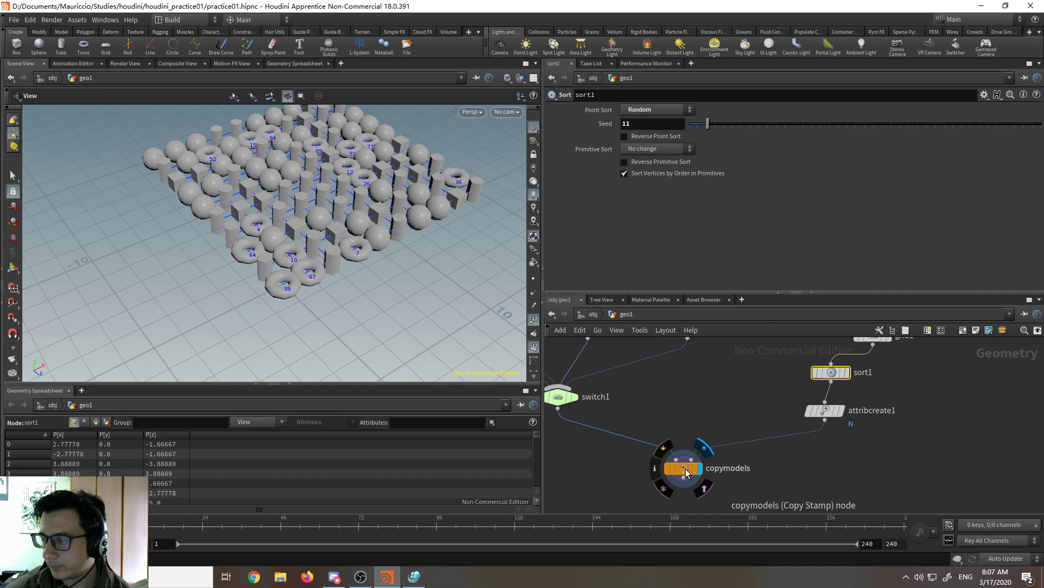
{"action": "middle_click_drag", "start_coordinate": [658, 388], "coordinate": [690, 423]}
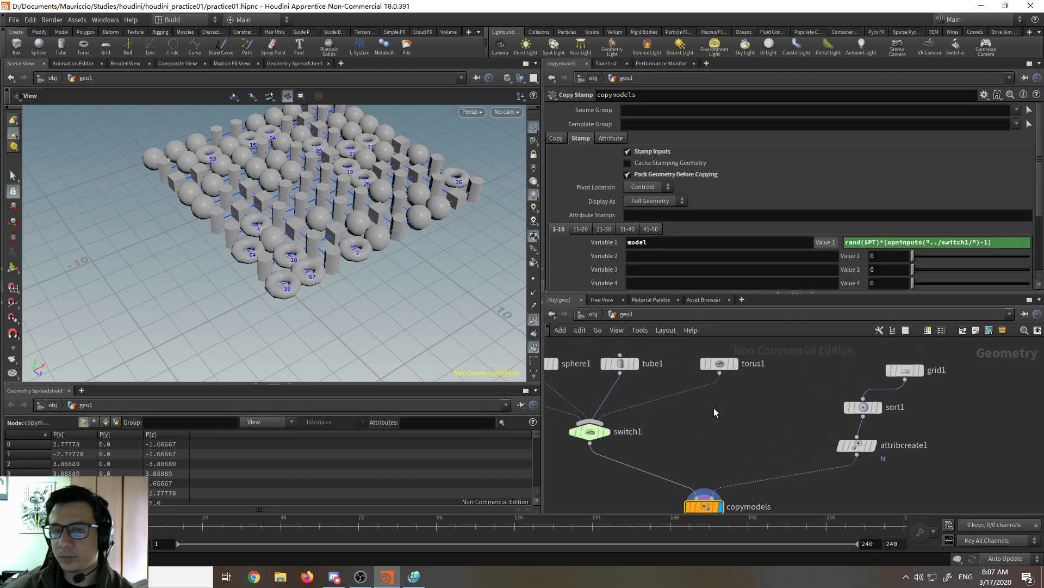
{"action": "scroll", "coordinate": [843, 478], "scroll_direction": "down", "scroll_amount": 2}
{"action": "left_click_drag", "start_coordinate": [625, 400], "coordinate": [820, 436]}
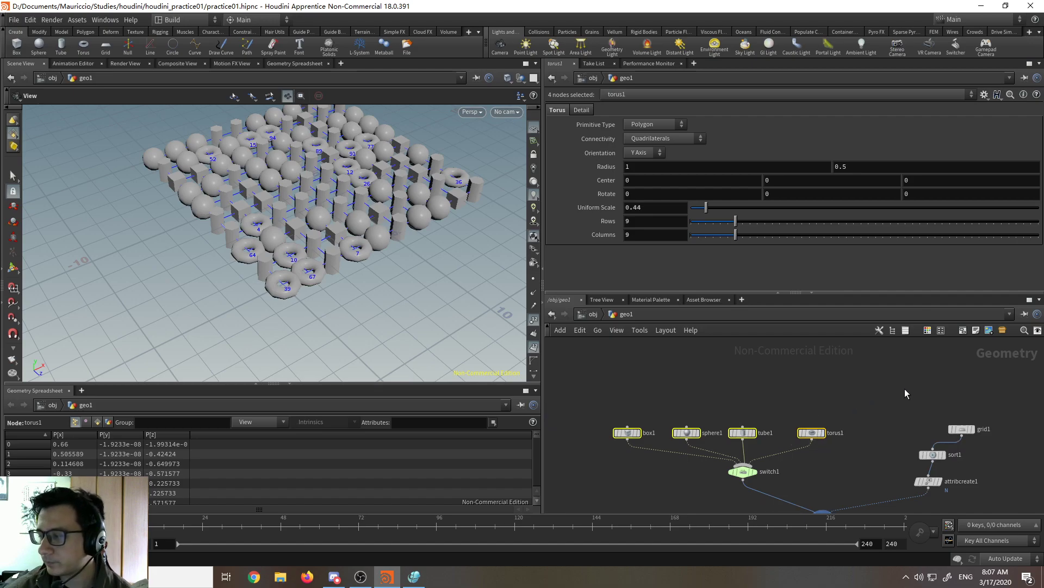
{"action": "left_click", "coordinate": [722, 400]}
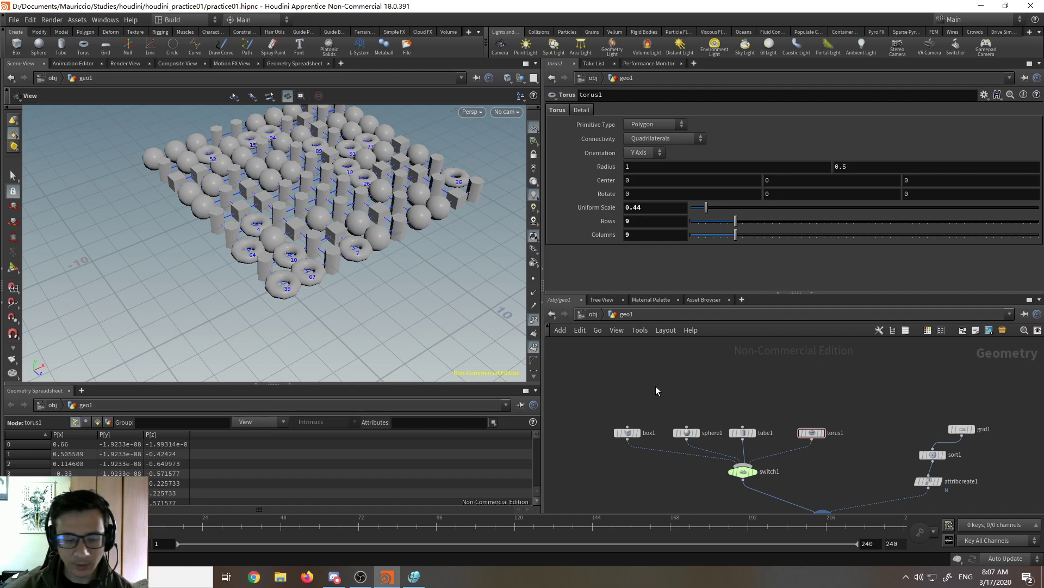
Step: Add a File node to the network and place it above box1
{"action": "key", "text": "Tab"}
{"action": "type", "text": "copy"}
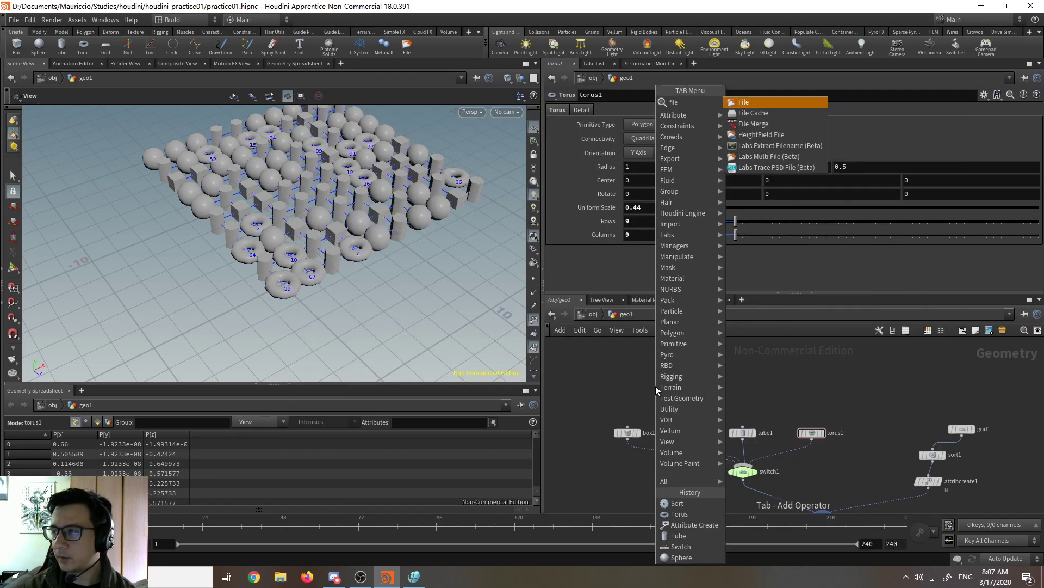
{"action": "key", "text": "Return"}
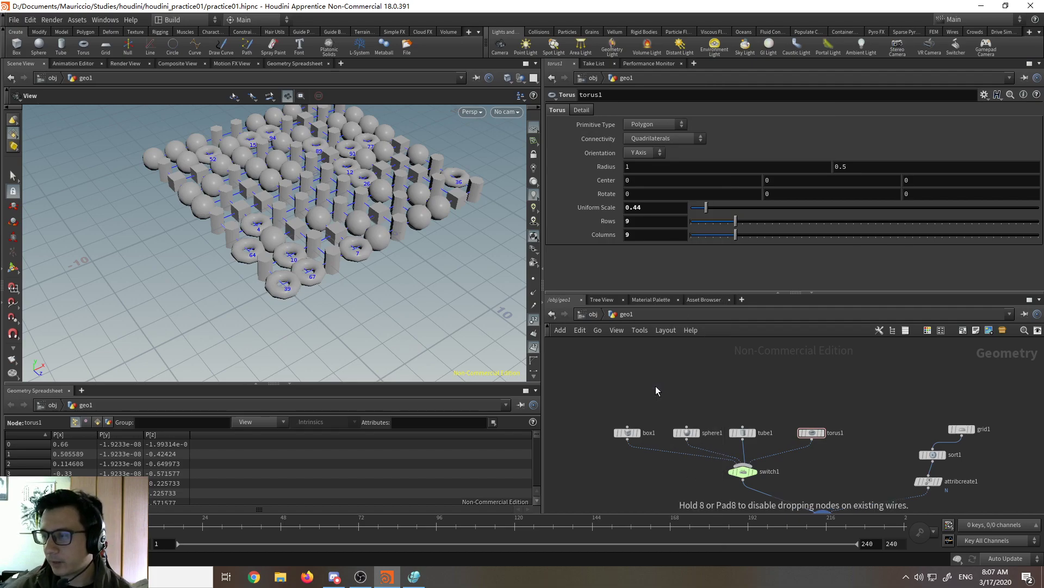
{"action": "left_click", "coordinate": [655, 387]}
{"action": "left_click_drag", "start_coordinate": [655, 386], "coordinate": [615, 394]}
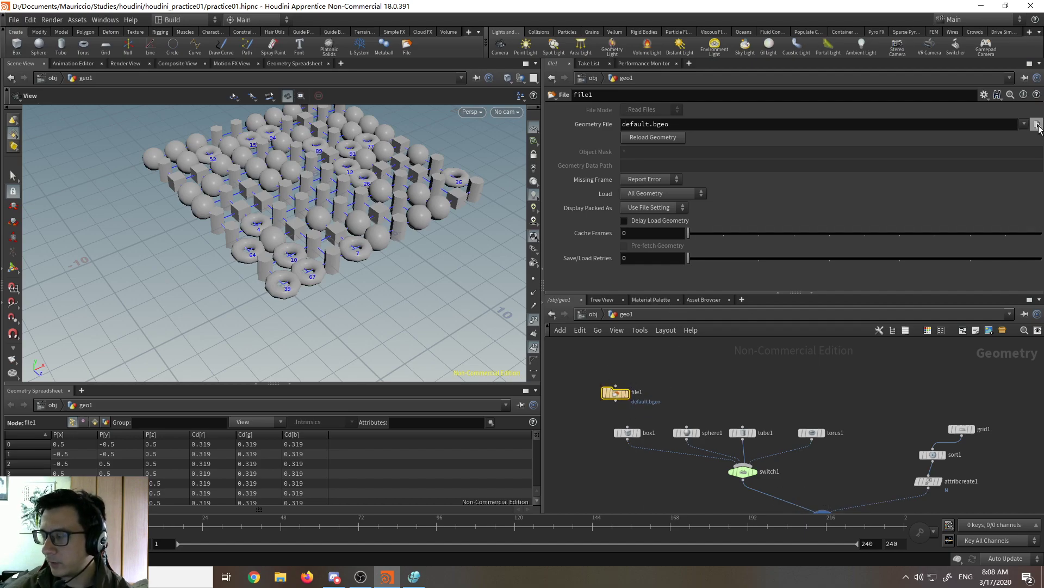
Step: Load Aset_rock_granite_M_qlEdX_LOD0.fbx from the rock_granite_qlEdX folder as the geometry of the File node
{"action": "left_click", "coordinate": [1037, 125]}
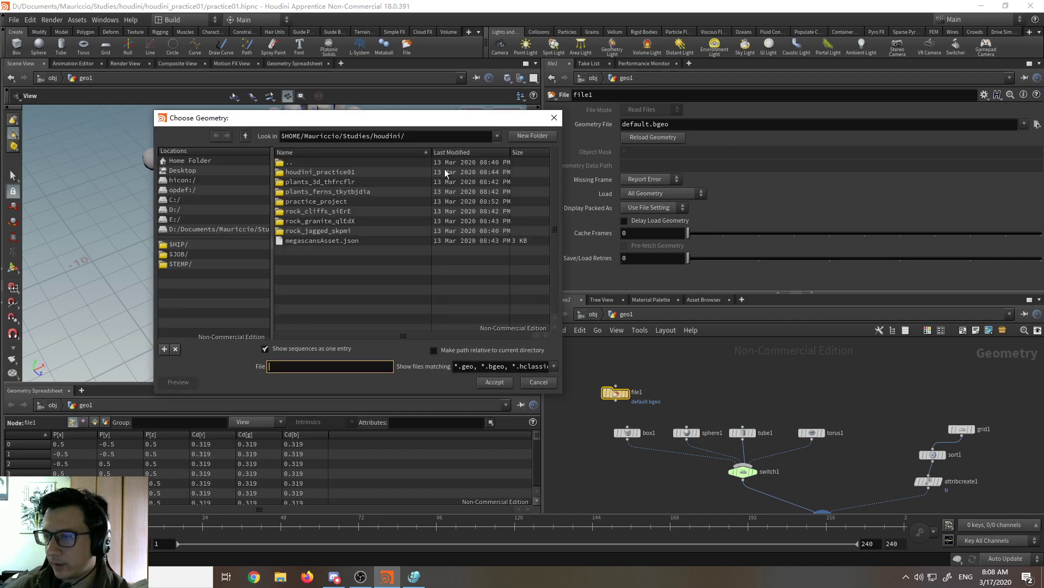
{"action": "double_click", "coordinate": [329, 221]}
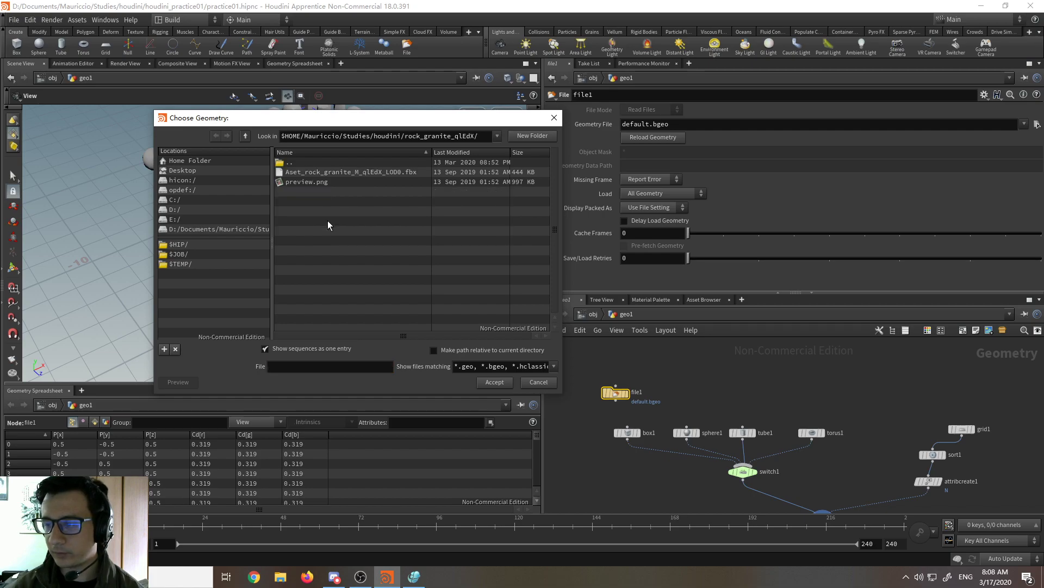
{"action": "double_click", "coordinate": [327, 172]}
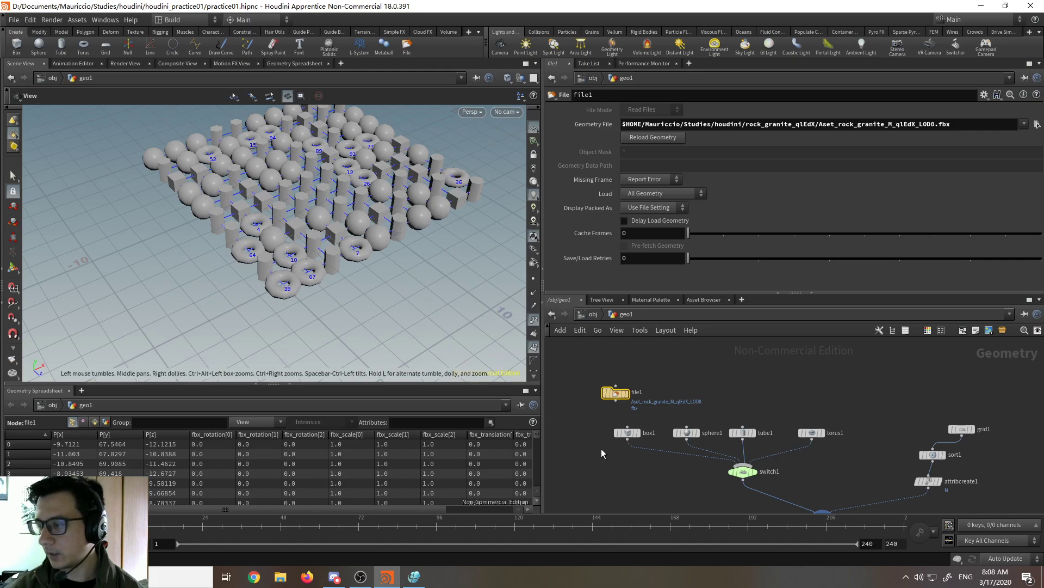
Step: Replace box1 with the File node: wire file1 into switch1, delete the box and move file1 into its place
{"action": "middle_click_drag", "start_coordinate": [601, 448], "coordinate": [599, 401]}
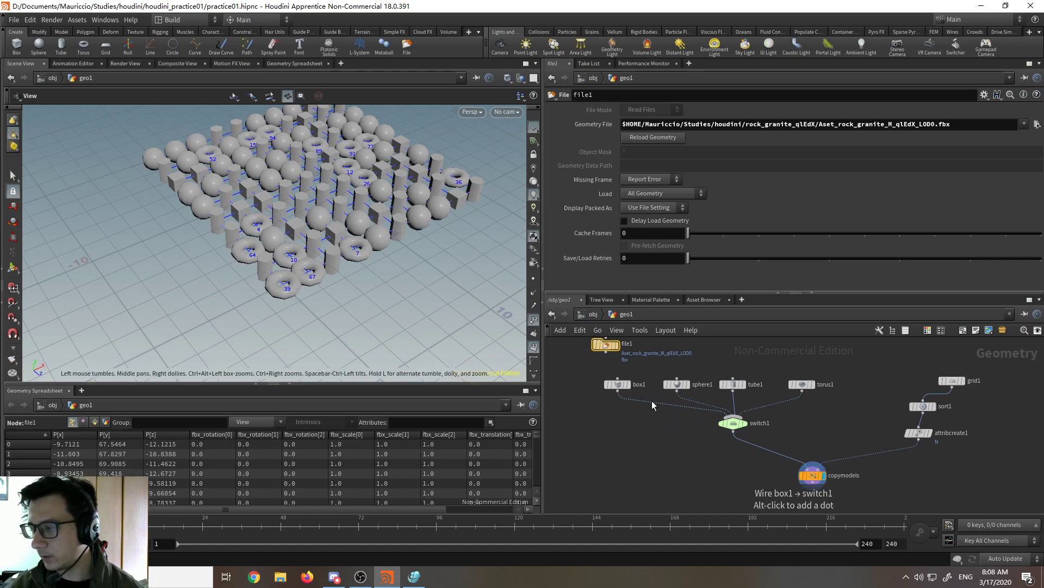
{"action": "left_click", "coordinate": [619, 385]}
{"action": "left_click_drag", "start_coordinate": [606, 353], "coordinate": [720, 423]}
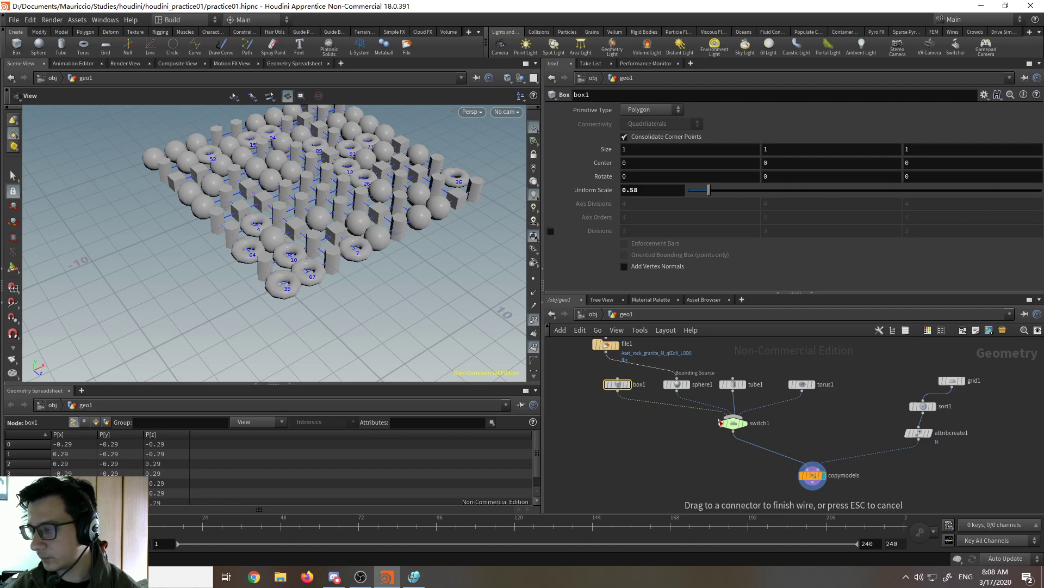
{"action": "left_click", "coordinate": [735, 416]}
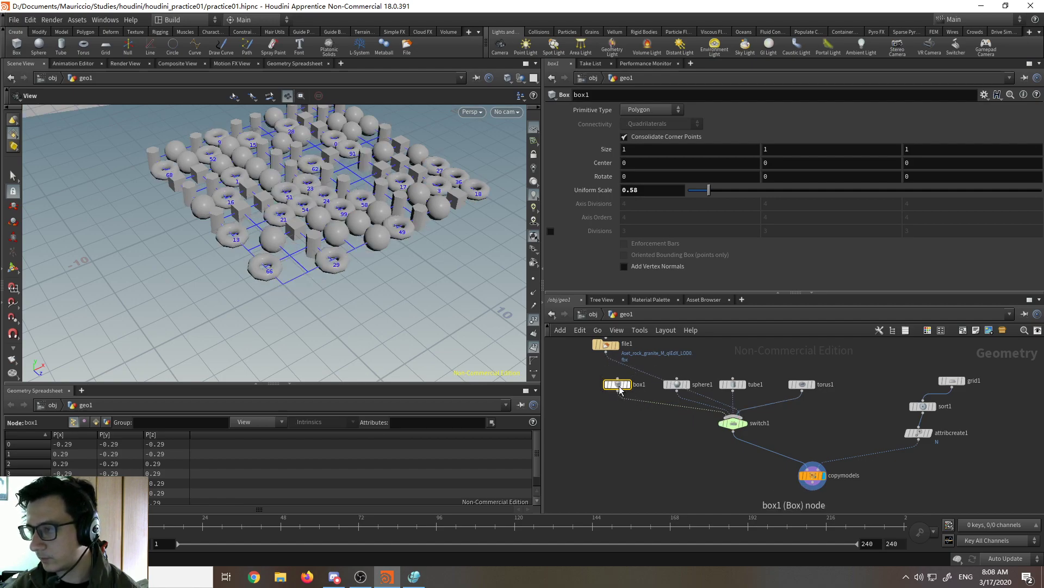
{"action": "key", "text": "Delete"}
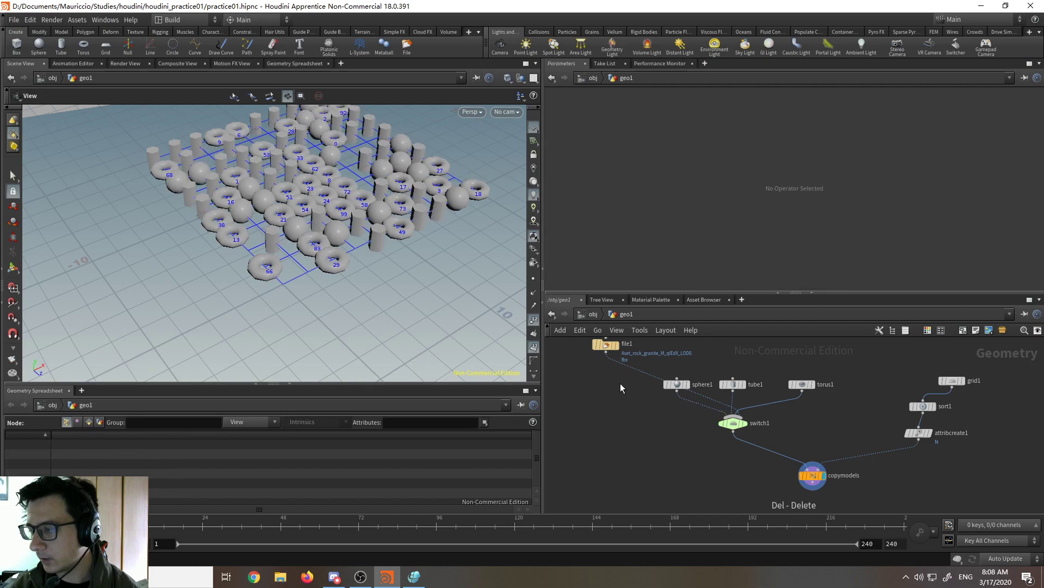
{"action": "left_click_drag", "start_coordinate": [606, 345], "coordinate": [610, 397]}
{"action": "left_click", "coordinate": [609, 397]}
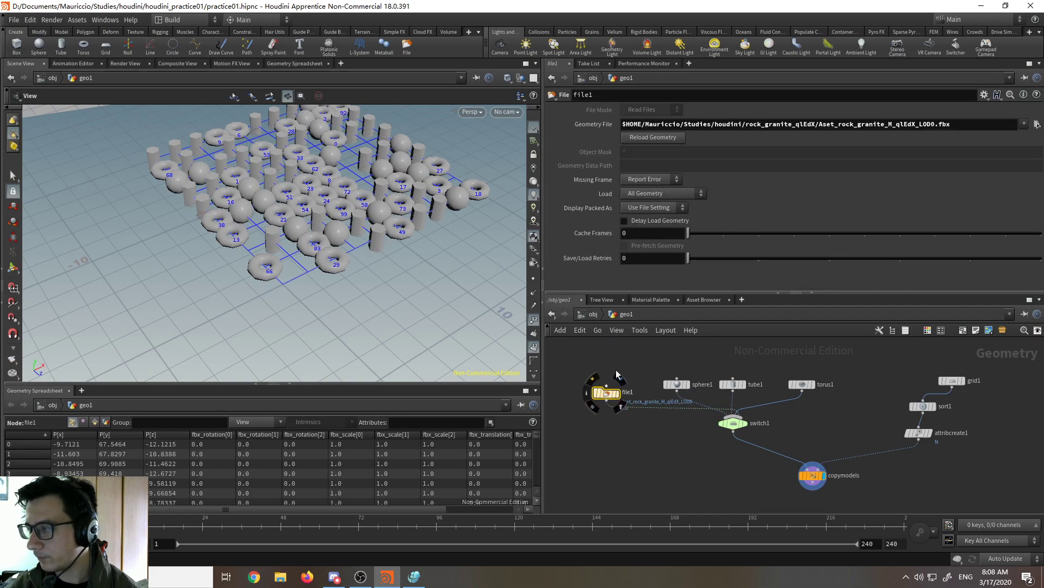
Step: Inspect the size of the imported granite rock in the viewport
{"action": "left_click_drag", "start_coordinate": [429, 299], "coordinate": [345, 128]}
{"action": "scroll", "coordinate": [420, 265], "scroll_direction": "down", "scroll_amount": 5}
{"action": "scroll", "coordinate": [345, 129], "scroll_direction": "up", "scroll_amount": 5}
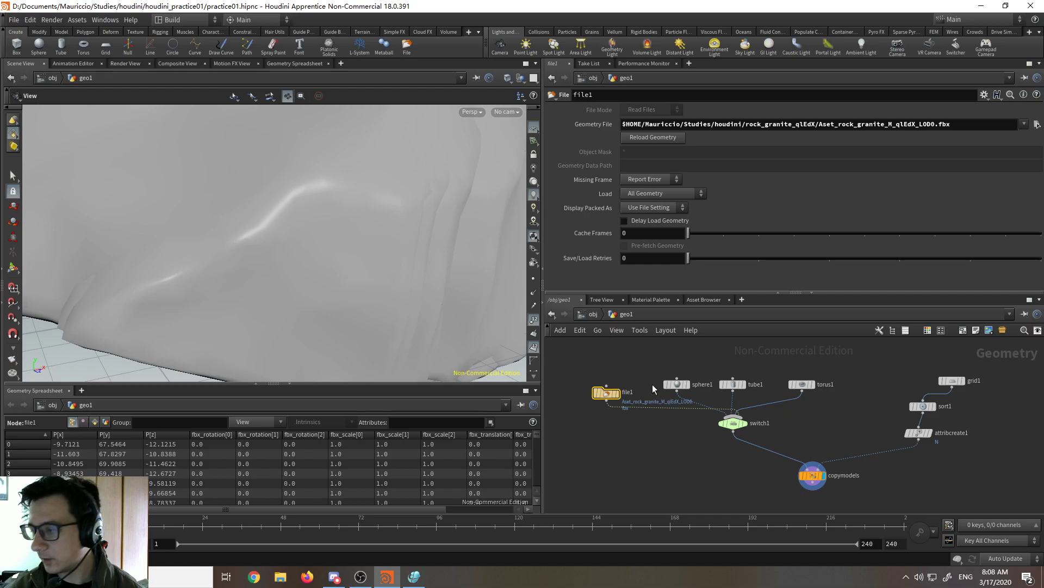
Step: Reorder switch1's inputs so that file1 comes first, ahead of sphere1, and lower the File node in the network
{"action": "scroll", "coordinate": [615, 386], "scroll_direction": "up", "scroll_amount": 4}
{"action": "left_click_drag", "start_coordinate": [605, 412], "coordinate": [604, 368]}
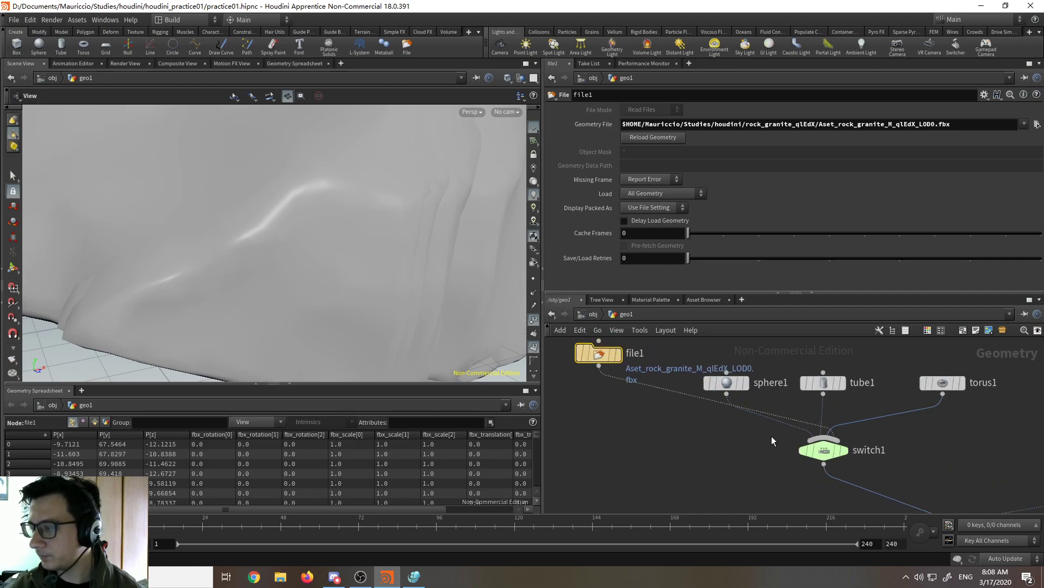
{"action": "left_click", "coordinate": [824, 450]}
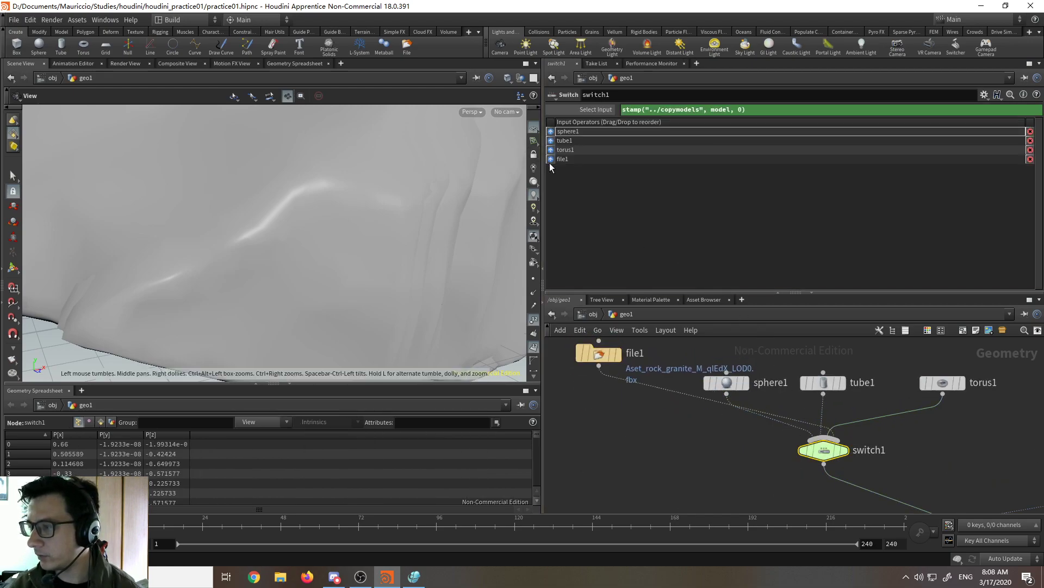
{"action": "left_click_drag", "start_coordinate": [551, 161], "coordinate": [552, 133]}
{"action": "middle_click_drag", "start_coordinate": [665, 428], "coordinate": [695, 430]}
{"action": "left_click_drag", "start_coordinate": [682, 346], "coordinate": [648, 377]}
{"action": "left_click_drag", "start_coordinate": [374, 231], "coordinate": [351, 305]}
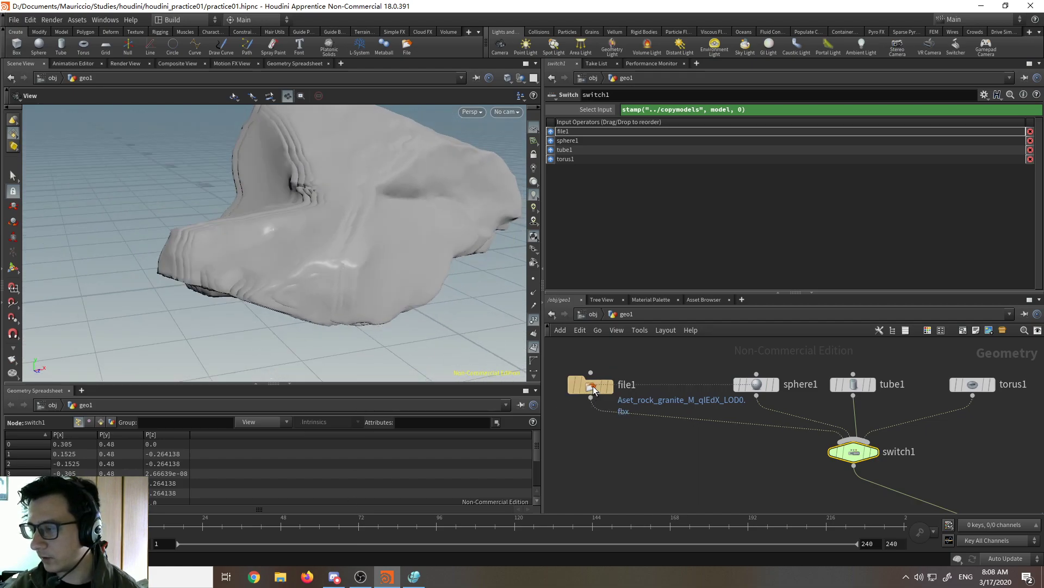
Step: Insert a Transform node on the wire between file1 and switch1 and place it below the File node
{"action": "left_click_drag", "start_coordinate": [593, 386], "coordinate": [587, 380]}
{"action": "left_click_drag", "start_coordinate": [676, 408], "coordinate": [681, 406]}
{"action": "key", "text": "Tab"}
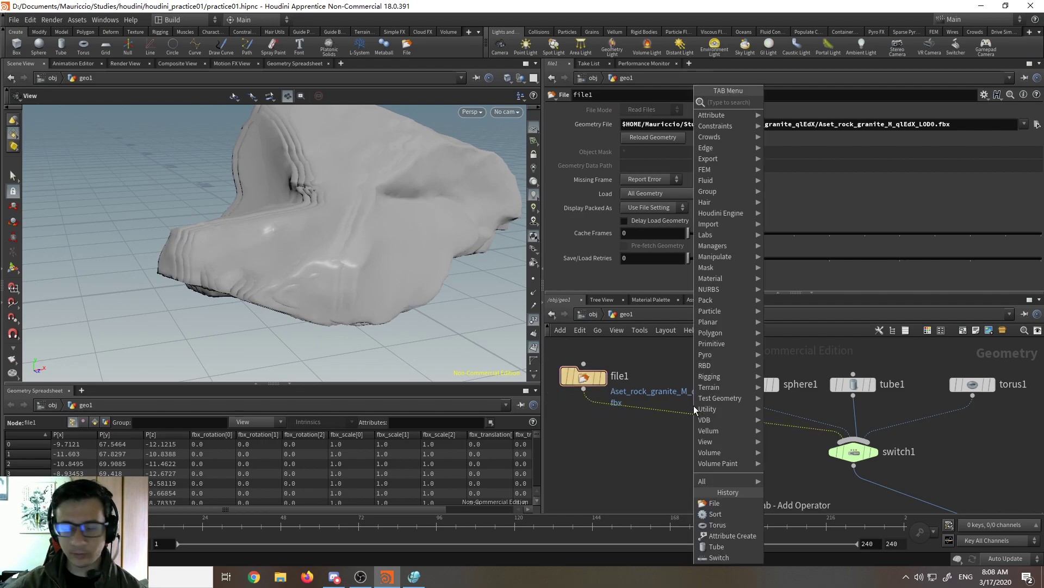
{"action": "type", "text": "trans"}
{"action": "key", "text": "Return"}
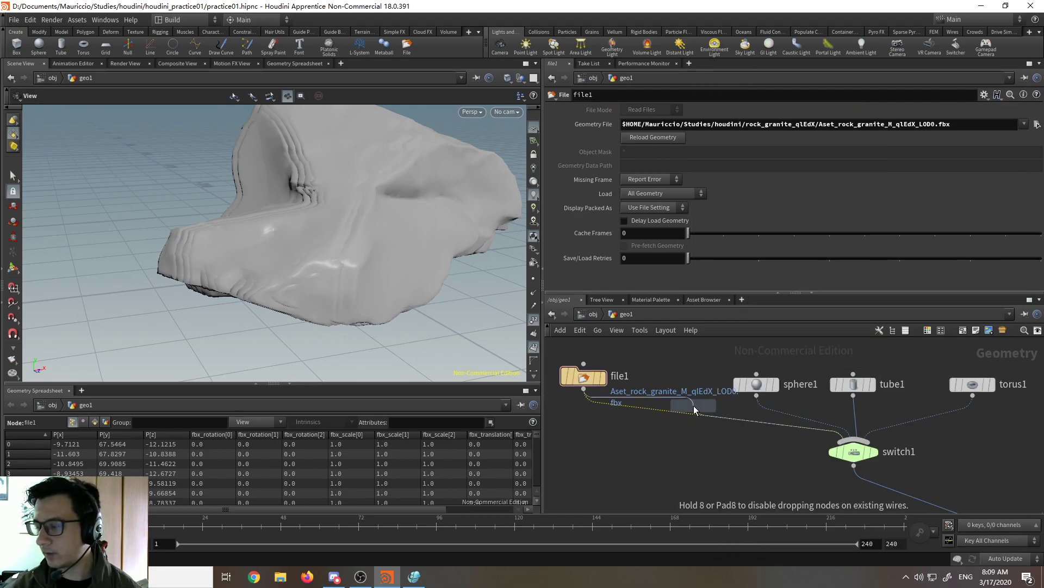
{"action": "left_click", "coordinate": [694, 406]}
{"action": "left_click_drag", "start_coordinate": [695, 408], "coordinate": [655, 432]}
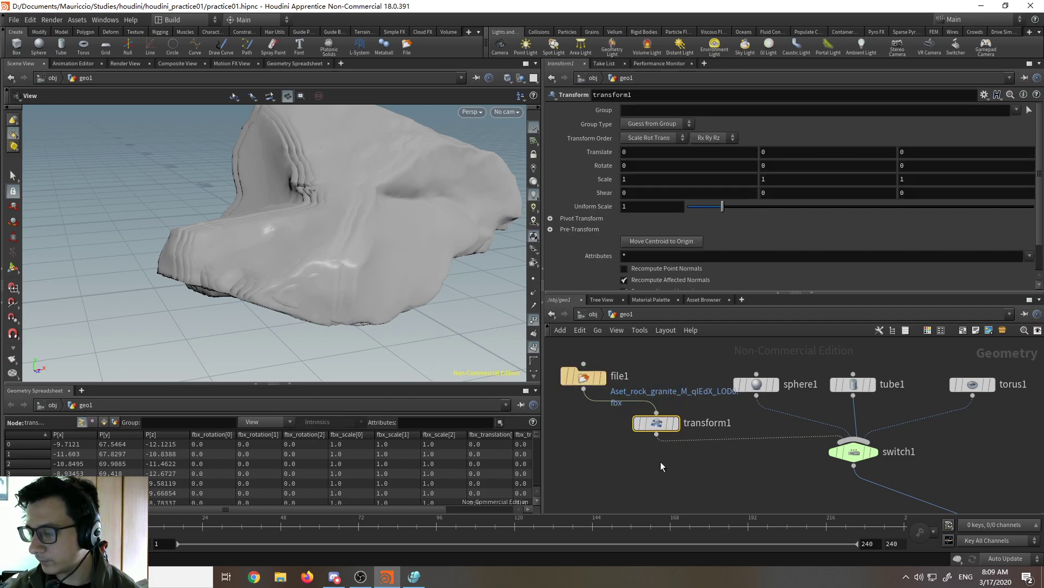
Step: Shrink the imported rock by setting transform1's uniform scale to 0.19
{"action": "left_click_drag", "start_coordinate": [717, 211], "coordinate": [695, 212]}
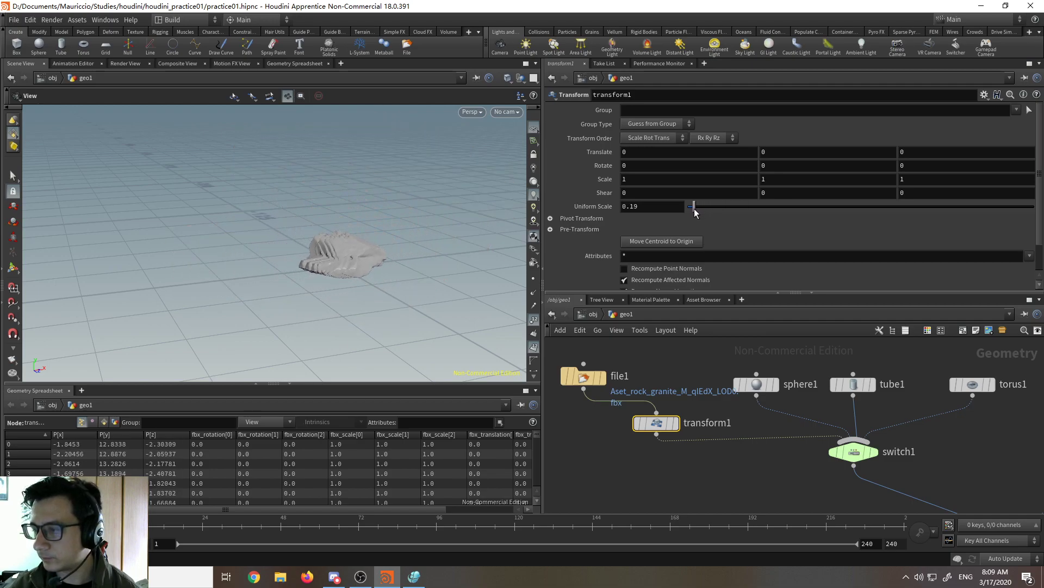
{"action": "right_click_drag", "start_coordinate": [293, 276], "coordinate": [319, 91]}
{"action": "left_click_drag", "start_coordinate": [333, 201], "coordinate": [380, 273]}
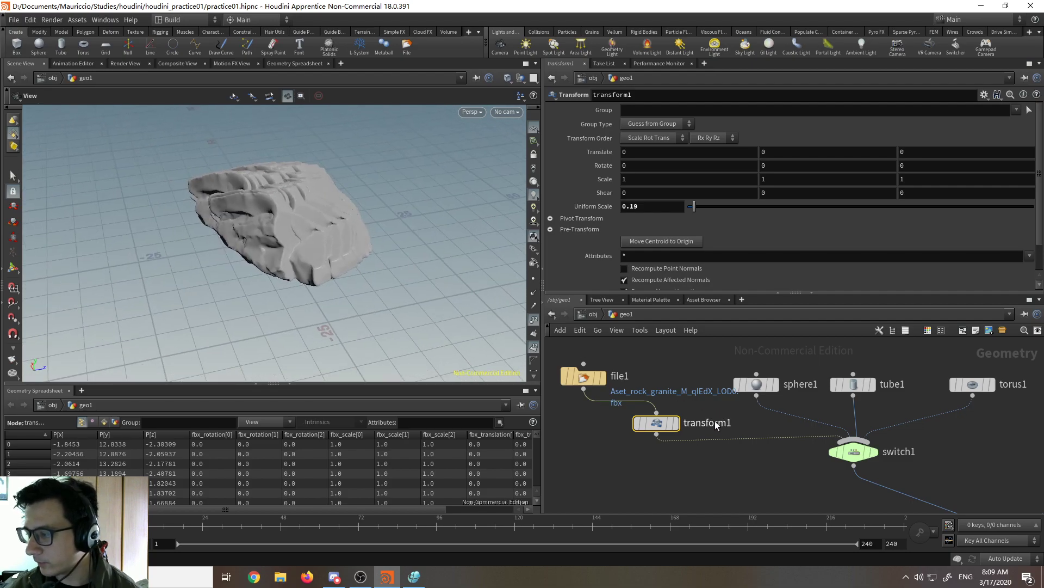
Step: Display transform1's output and turn off the coloured overlay markers covering the rock
{"action": "left_click", "coordinate": [675, 422]}
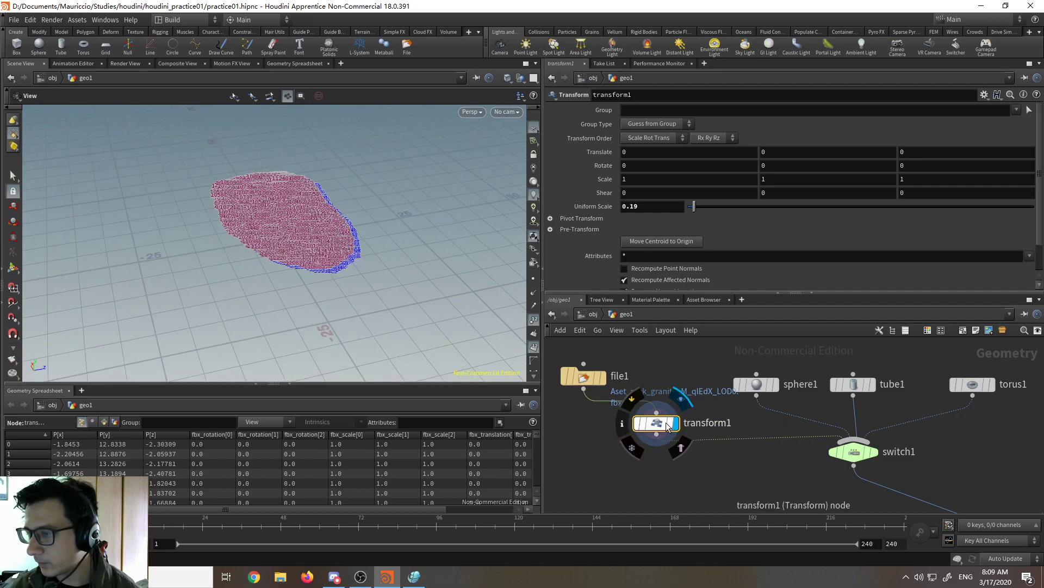
{"action": "left_click", "coordinate": [534, 347]}
{"action": "left_click_drag", "start_coordinate": [280, 289], "coordinate": [340, 291]}
{"action": "right_click_drag", "start_coordinate": [341, 291], "coordinate": [336, 212]}
{"action": "left_click_drag", "start_coordinate": [336, 213], "coordinate": [389, 218]}
Step: Examine the scaled rock's mesh density in wireframe shading from several angles and distances
{"action": "mouse_move", "coordinate": [868, 456]}
{"action": "left_click", "coordinate": [881, 478]}
{"action": "key", "text": "w"}
{"action": "left_click_drag", "start_coordinate": [325, 290], "coordinate": [346, 269]}
{"action": "scroll", "coordinate": [345, 270], "scroll_direction": "up", "scroll_amount": 4}
{"action": "scroll", "coordinate": [340, 272], "scroll_direction": "down", "scroll_amount": 7}
{"action": "mouse_move", "coordinate": [869, 451]}
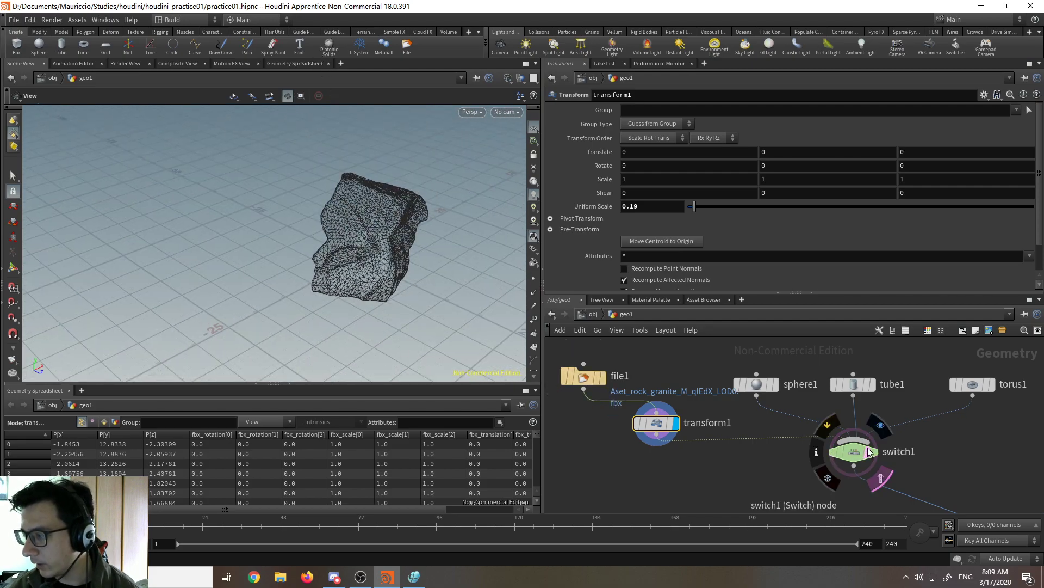
{"action": "left_click_drag", "start_coordinate": [386, 271], "coordinate": [305, 250]}
Step: Enlarge grid1 to a size of 100 by 100
{"action": "scroll", "coordinate": [790, 416], "scroll_direction": "down", "scroll_amount": 5}
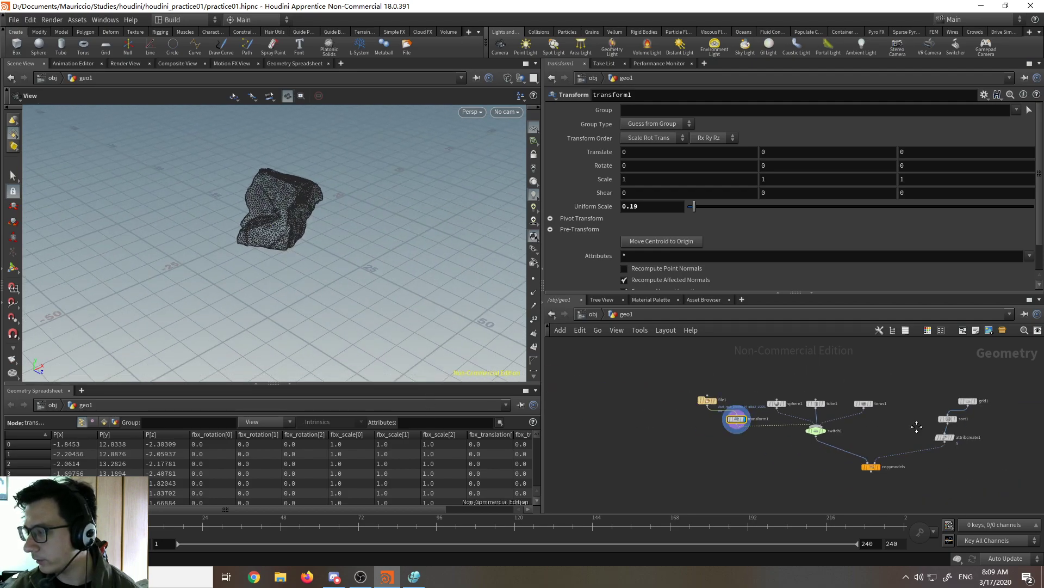
{"action": "scroll", "coordinate": [916, 426], "scroll_direction": "up", "scroll_amount": 3}
{"action": "left_click", "coordinate": [924, 389]}
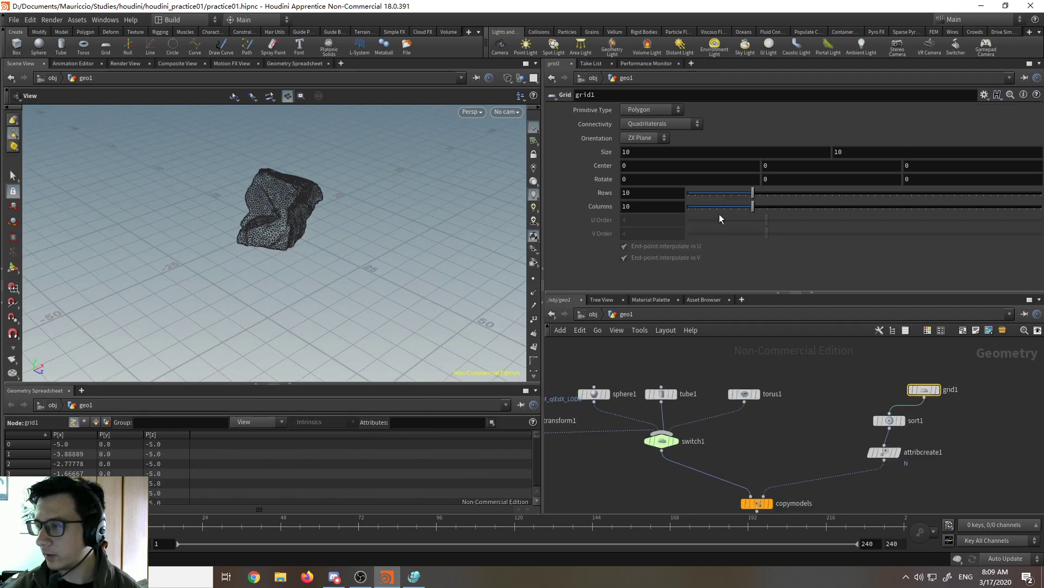
{"action": "left_click", "coordinate": [625, 152]}
{"action": "type", "text": "100"}
{"action": "key", "text": "Tab"}
{"action": "type", "text": "100"}
{"action": "key", "text": "Return"}
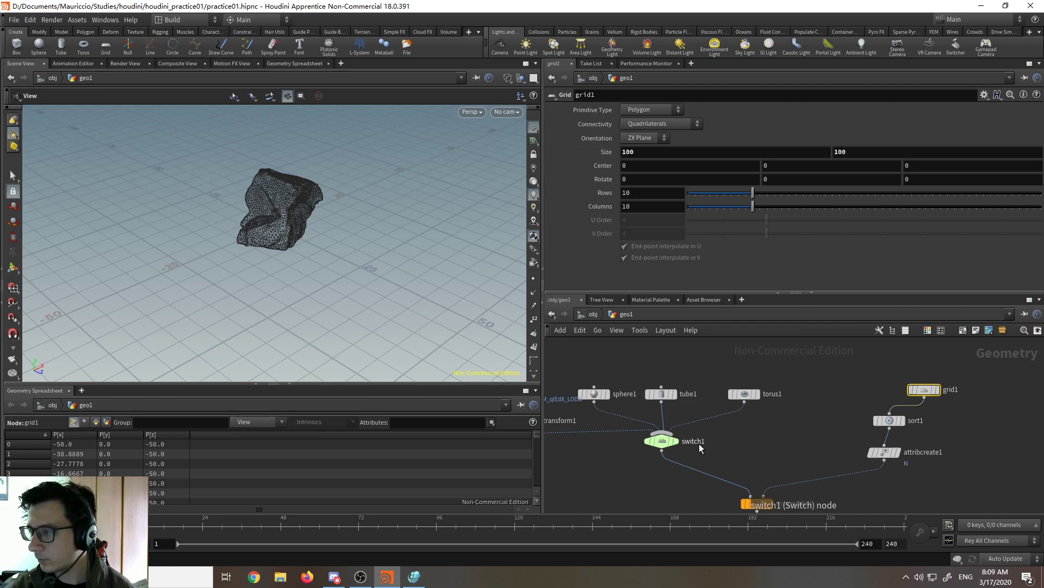
Step: Display the output of copymodels to show the rocks distributed over the enlarged grid
{"action": "scroll", "coordinate": [362, 157], "scroll_direction": "up", "scroll_amount": 2}
{"action": "scroll", "coordinate": [363, 157], "scroll_direction": "down", "scroll_amount": 1}
{"action": "middle_click_drag", "start_coordinate": [652, 437], "coordinate": [731, 408]}
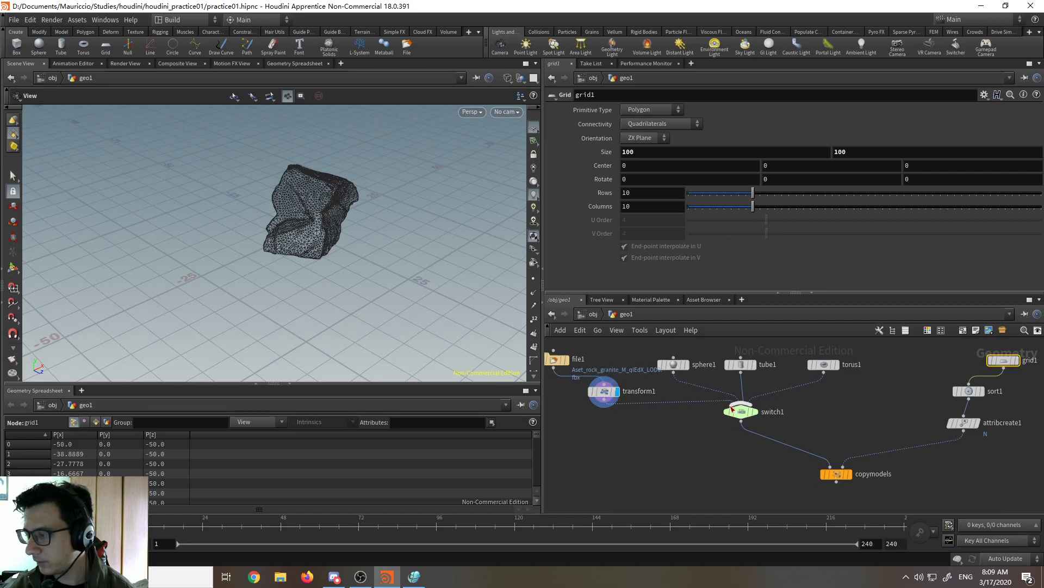
{"action": "left_click", "coordinate": [849, 473]}
{"action": "scroll", "coordinate": [322, 156], "scroll_direction": "up", "scroll_amount": 2}
{"action": "scroll", "coordinate": [322, 157], "scroll_direction": "down", "scroll_amount": 3}
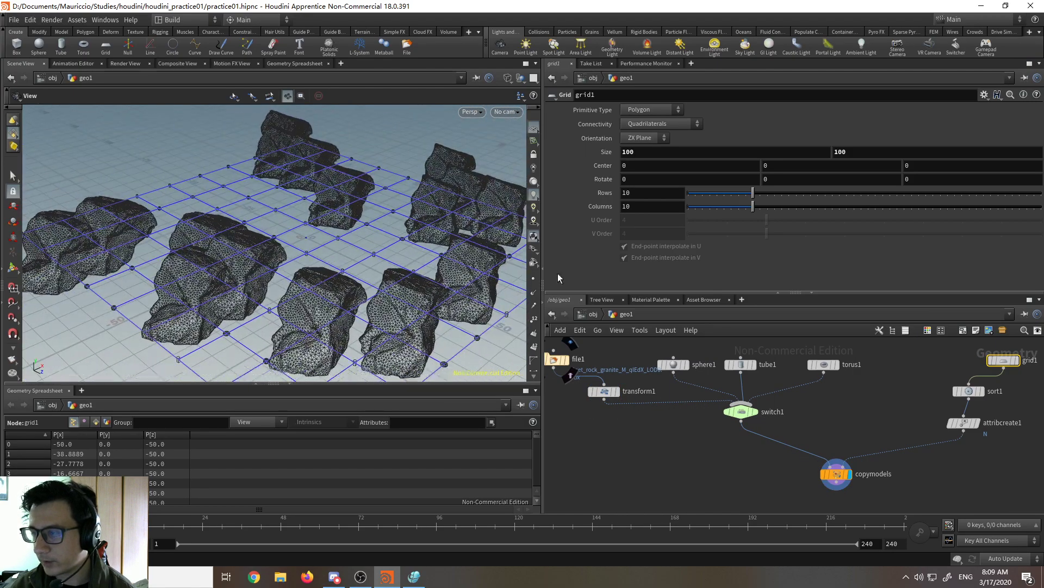
Step: Set transform1's uniform scale to 0.09 and return the viewport to smooth shading
{"action": "left_click", "coordinate": [605, 392]}
{"action": "left_click_drag", "start_coordinate": [698, 207], "coordinate": [692, 211]}
{"action": "mouse_move", "coordinate": [256, 254]}
{"action": "left_mouse_down"}
{"action": "mouse_move", "coordinate": [317, 261]}
{"action": "mouse_move", "coordinate": [340, 304]}
{"action": "mouse_move", "coordinate": [305, 266]}
{"action": "mouse_move", "coordinate": [276, 266]}
{"action": "mouse_move", "coordinate": [481, 332]}
{"action": "left_mouse_up"}
{"action": "key", "text": "w"}
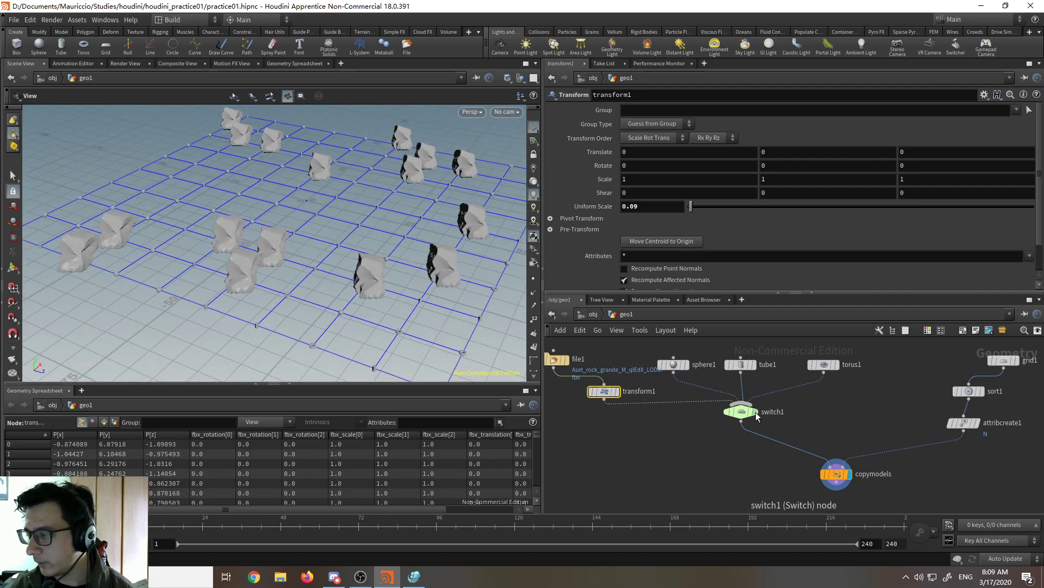
{"action": "left_click", "coordinate": [749, 430]}
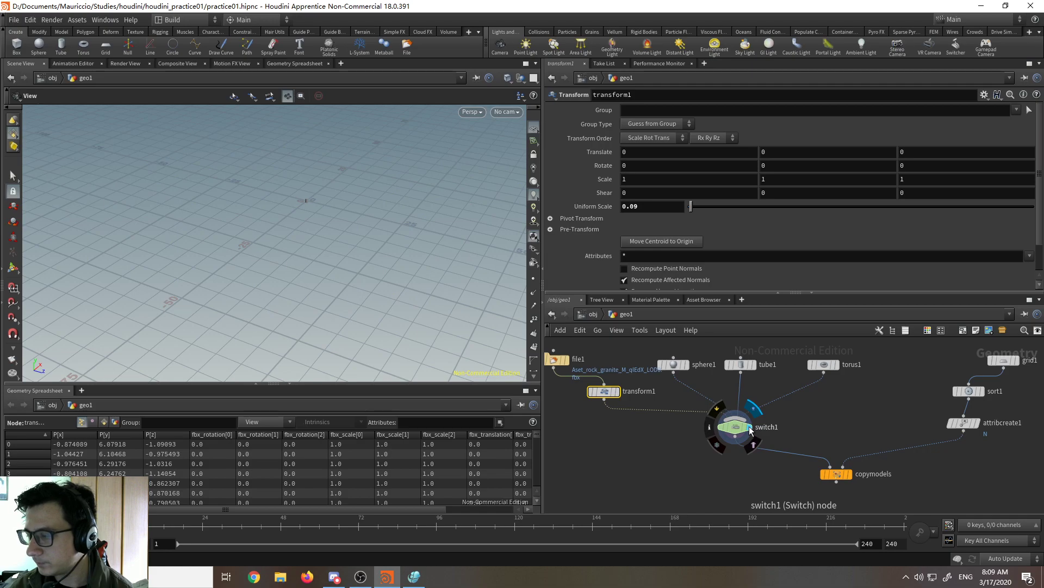
{"action": "left_click", "coordinate": [849, 474]}
{"action": "scroll", "coordinate": [365, 286], "scroll_direction": "up", "scroll_amount": 5}
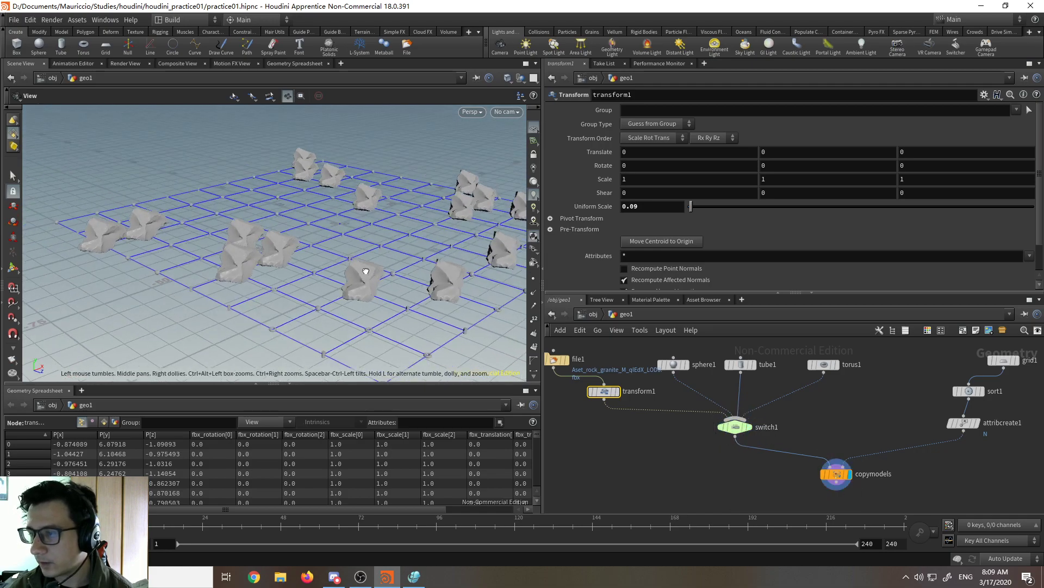
Step: Enlarge sphere1 to a uniform scale of 3.05, and tube1 to a radius scale of 0.951 and a height of 5.8
{"action": "left_click", "coordinate": [678, 364]}
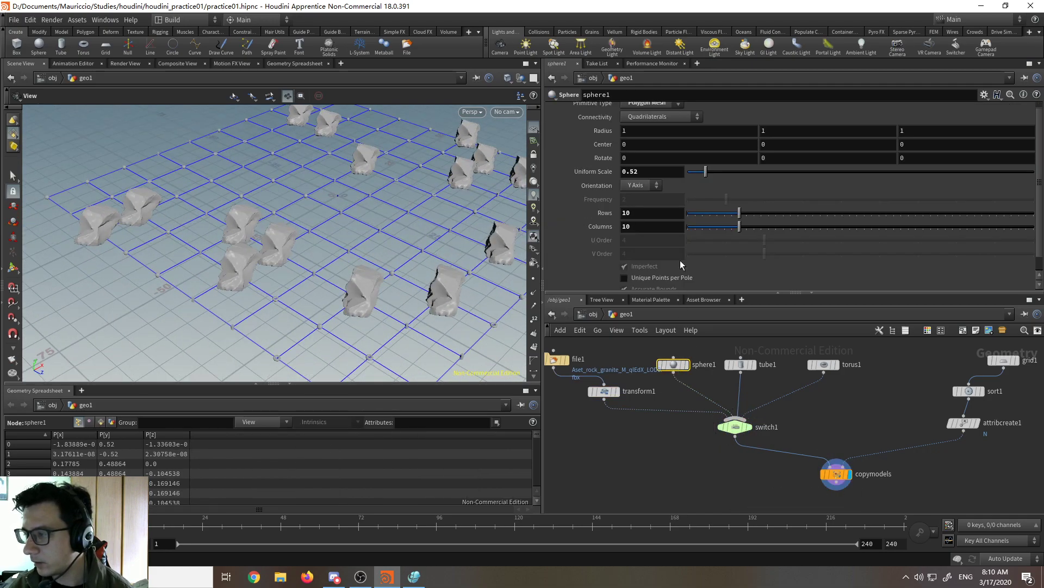
{"action": "left_click_drag", "start_coordinate": [707, 172], "coordinate": [793, 179]}
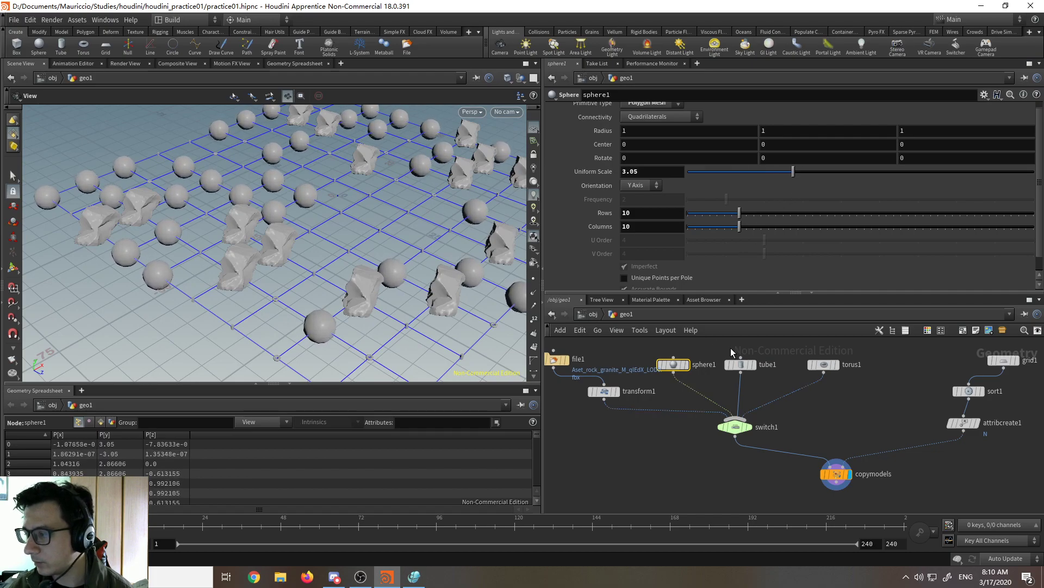
{"action": "left_click", "coordinate": [743, 365]}
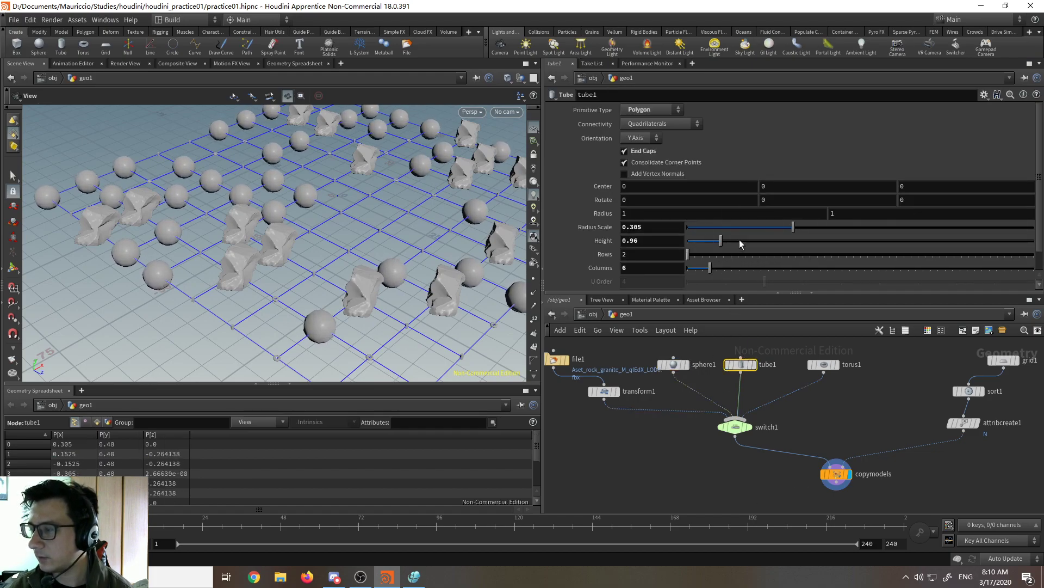
{"action": "left_click_drag", "start_coordinate": [799, 228], "coordinate": [881, 229]}
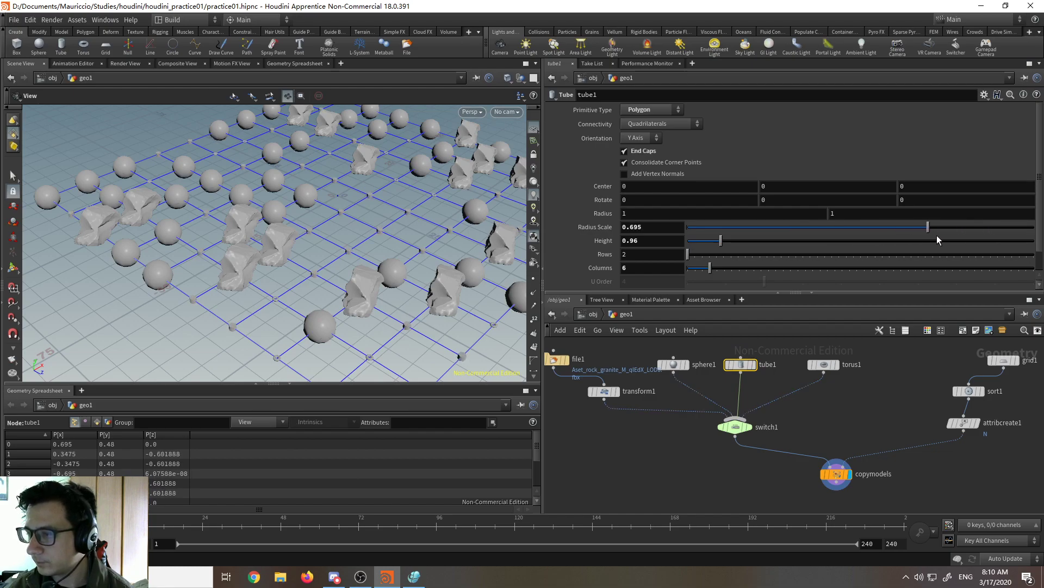
{"action": "left_click_drag", "start_coordinate": [758, 245], "coordinate": [887, 242]}
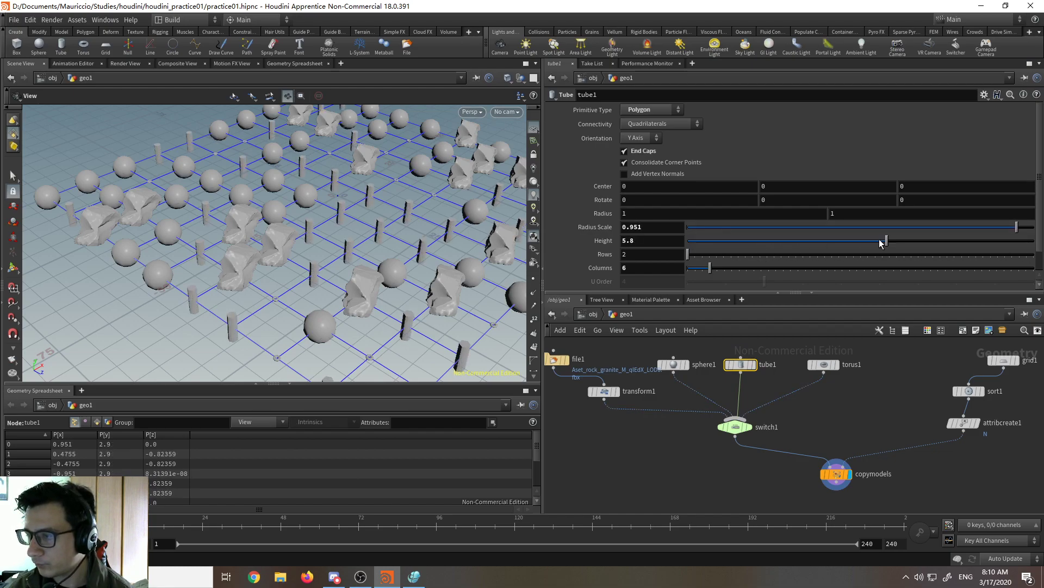
Step: Set torus1's uniform scale to 2.71 and check the enlarged models across the grid
{"action": "left_click", "coordinate": [823, 365]}
{"action": "left_click_drag", "start_coordinate": [711, 207], "coordinate": [785, 212]}
{"action": "left_click_drag", "start_coordinate": [233, 264], "coordinate": [243, 283]}
{"action": "left_click_drag", "start_coordinate": [268, 319], "coordinate": [265, 263]}
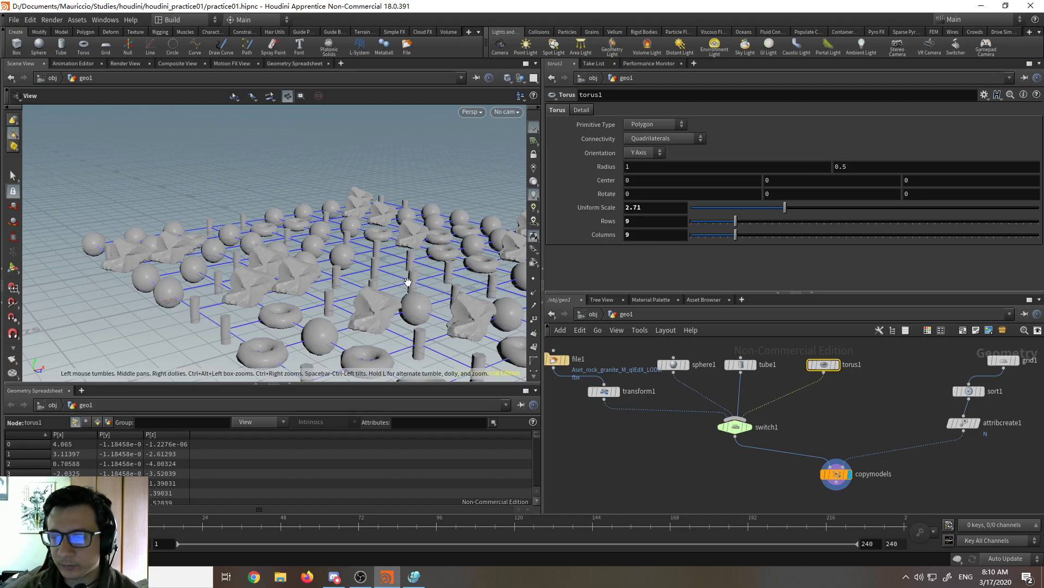
{"action": "middle_click_drag", "start_coordinate": [425, 338], "coordinate": [277, 241]}
{"action": "left_click_drag", "start_coordinate": [277, 241], "coordinate": [248, 268]}
{"action": "scroll", "coordinate": [248, 268], "scroll_direction": "down", "scroll_amount": 5}
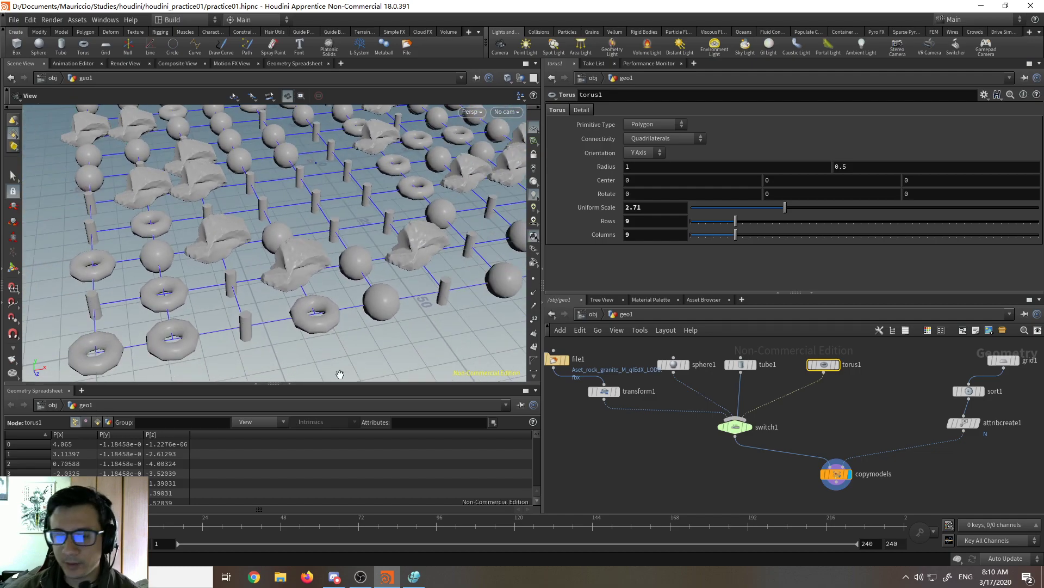
Step: Rearrange the grid branch: move grid1 higher and shift sort1 and attribcreate1 together to make room
{"action": "middle_click_drag", "start_coordinate": [850, 397], "coordinate": [596, 446]}
{"action": "left_click_drag", "start_coordinate": [749, 413], "coordinate": [754, 379]}
{"action": "left_click_drag", "start_coordinate": [761, 435], "coordinate": [709, 454]}
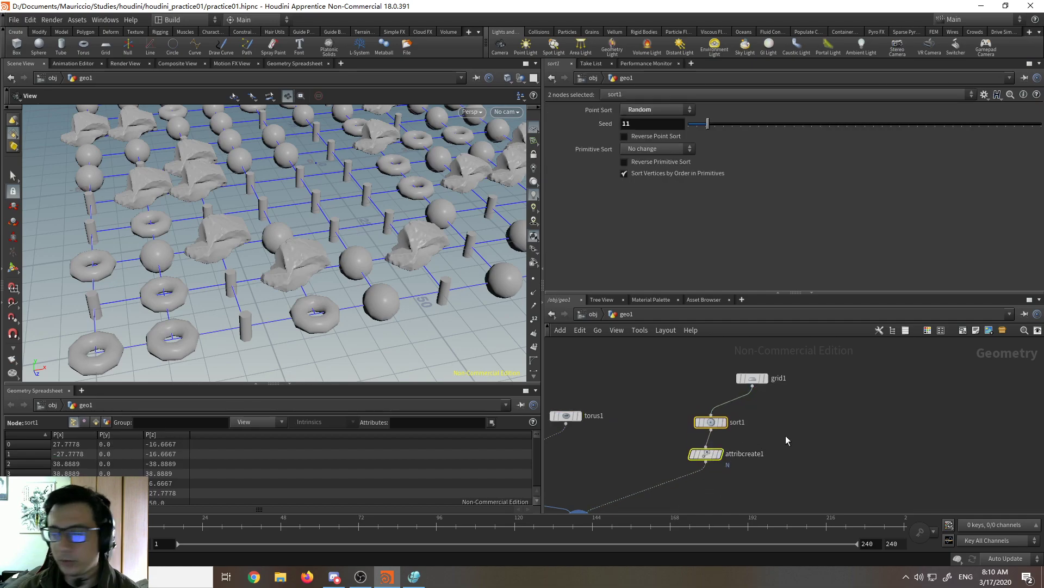
Step: Display attribcreate1 and examine its N attribute settings and point values
{"action": "left_click", "coordinate": [783, 439]}
{"action": "scroll", "coordinate": [772, 452], "scroll_direction": "up", "scroll_amount": 5}
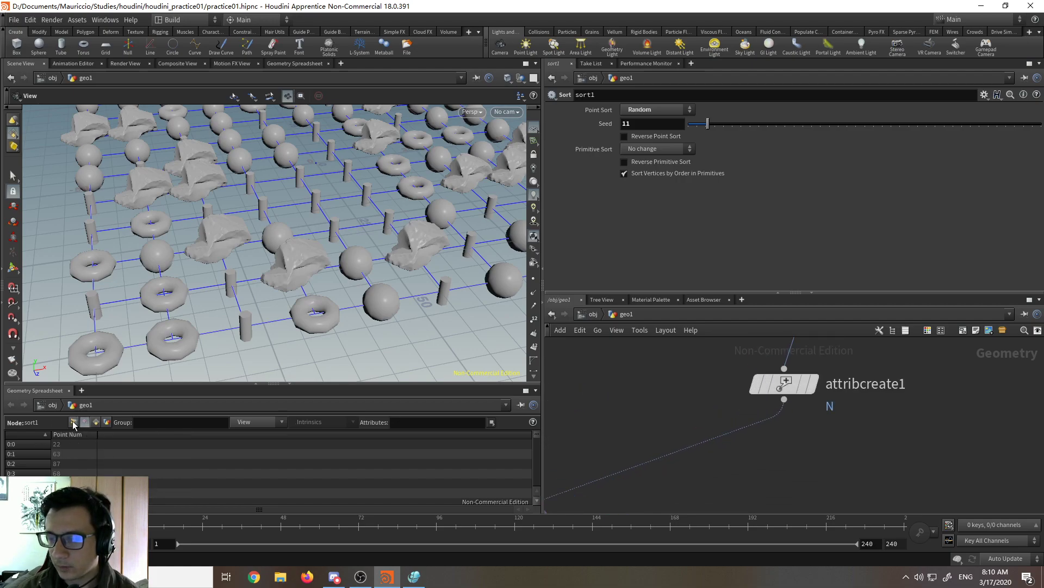
{"action": "left_click", "coordinate": [816, 385]}
{"action": "left_click", "coordinate": [790, 388]}
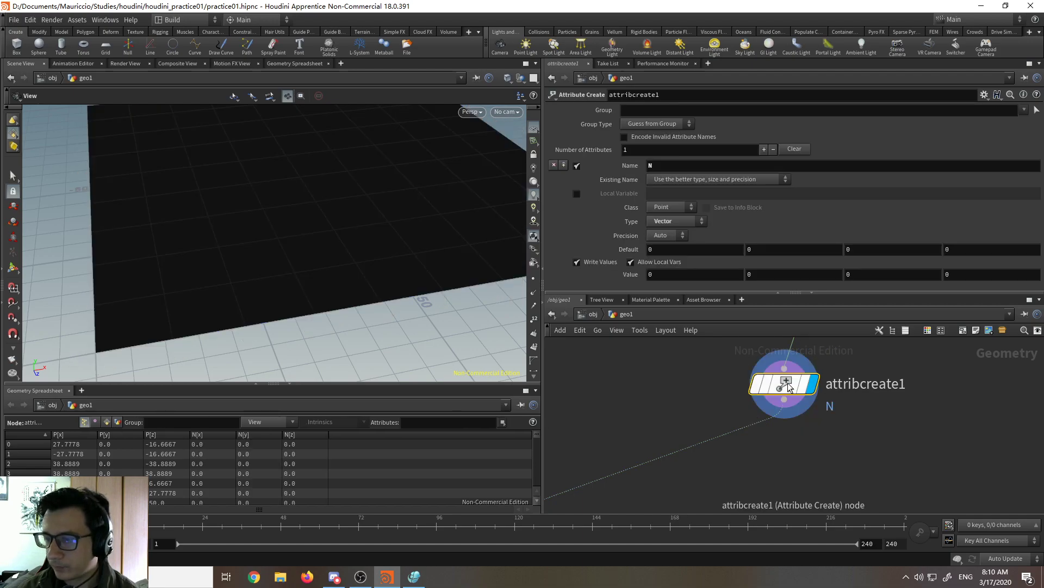
Step: Switch the display back to copymodels and select the node to show its stamp settings
{"action": "middle_click_drag", "start_coordinate": [677, 397], "coordinate": [743, 381]}
{"action": "scroll", "coordinate": [743, 380], "scroll_direction": "down", "scroll_amount": 5}
{"action": "scroll", "coordinate": [698, 433], "scroll_direction": "up", "scroll_amount": 3}
{"action": "left_click", "coordinate": [702, 434]}
{"action": "left_click", "coordinate": [683, 433]}
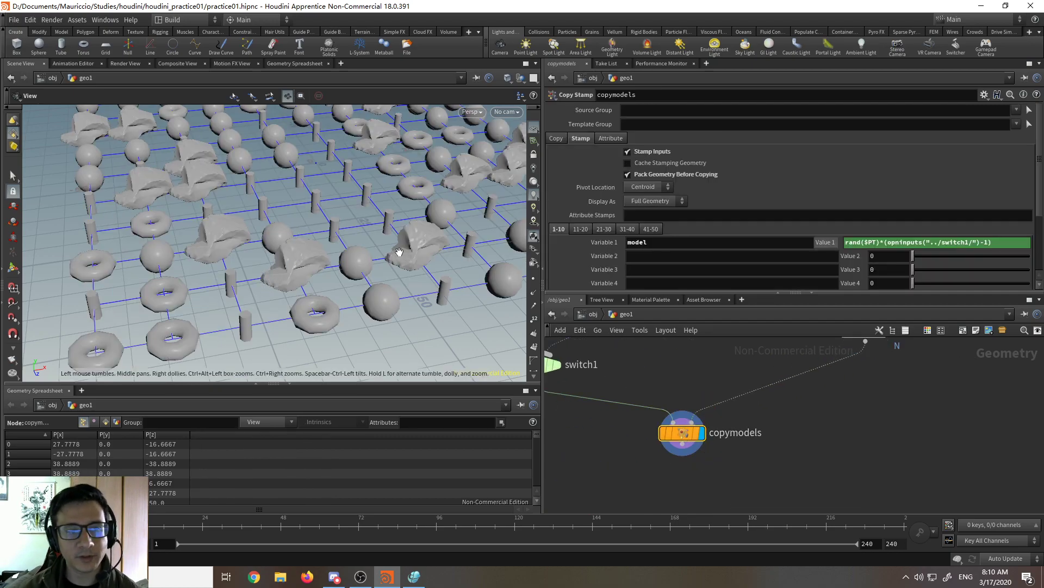
Step: Insert an Attribute Randomize node on the wire between attribcreate1 and copymodels
{"action": "middle_click_drag", "start_coordinate": [785, 371], "coordinate": [749, 394]}
{"action": "scroll", "coordinate": [749, 392], "scroll_direction": "down", "scroll_amount": 3}
{"action": "scroll", "coordinate": [749, 392], "scroll_direction": "up", "scroll_amount": 3}
{"action": "key", "text": "Tab"}
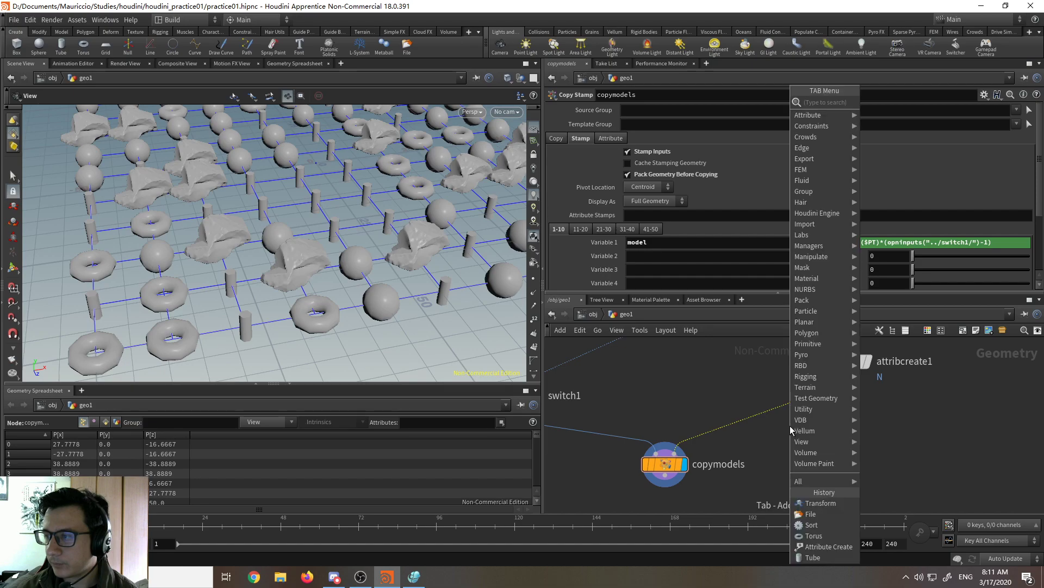
{"action": "type", "text": "attribute"}
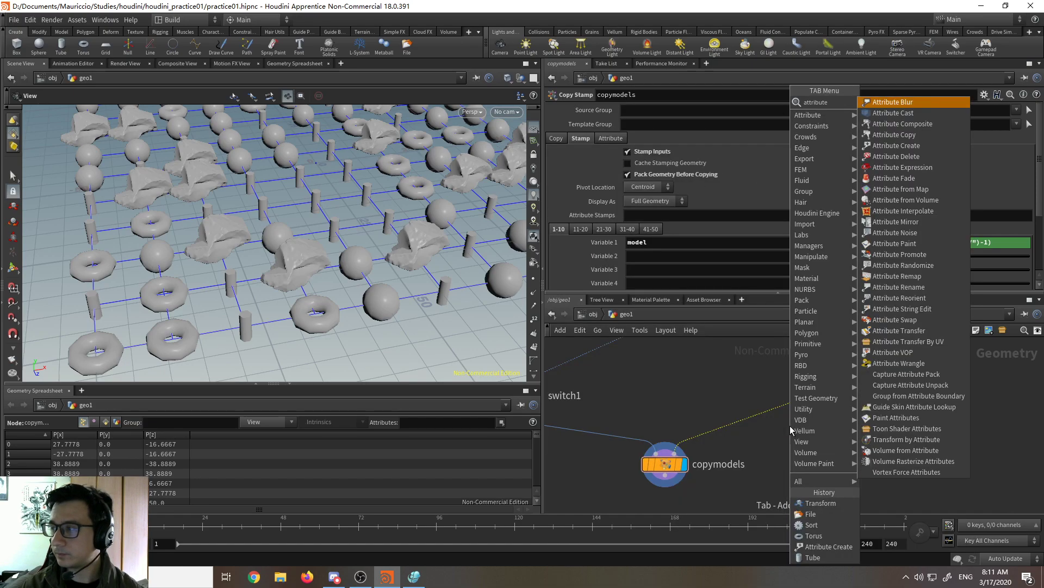
{"action": "key", "text": "Return"}
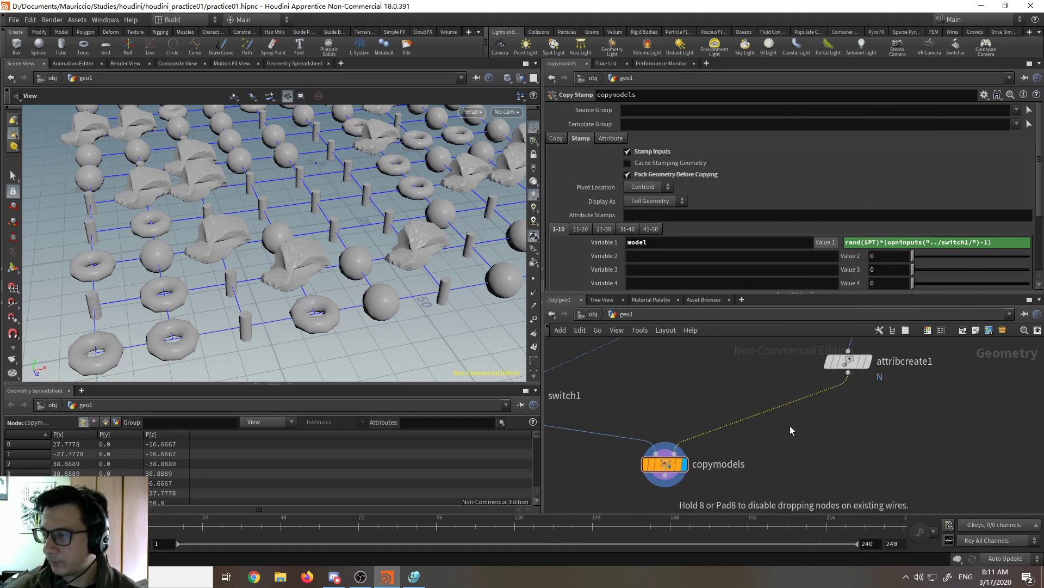
{"action": "left_click", "coordinate": [790, 426]}
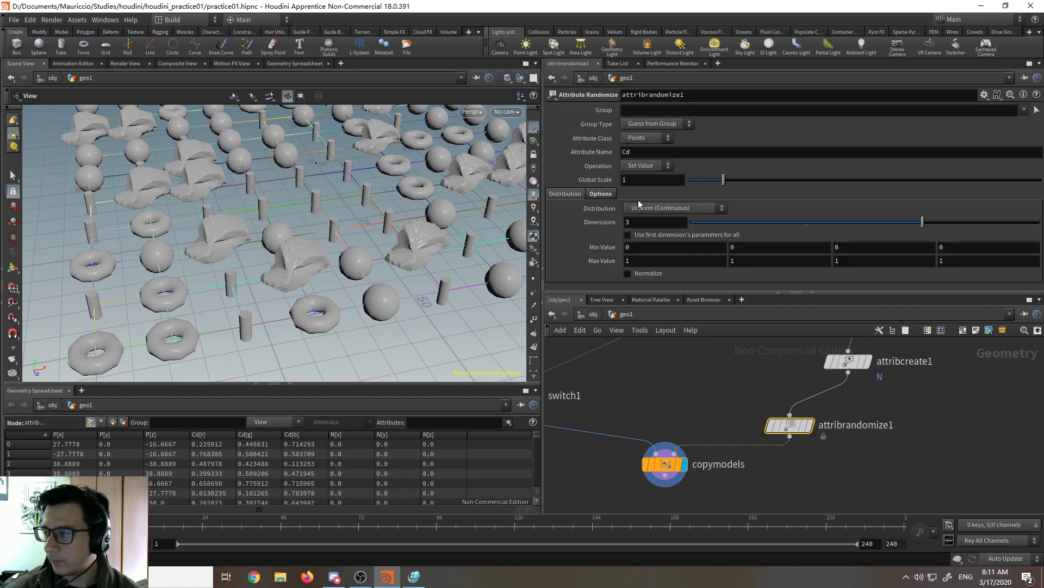
Step: Display the output of attribrandomize1 and view the whole grid at a lower angle
{"action": "key", "text": "r"}
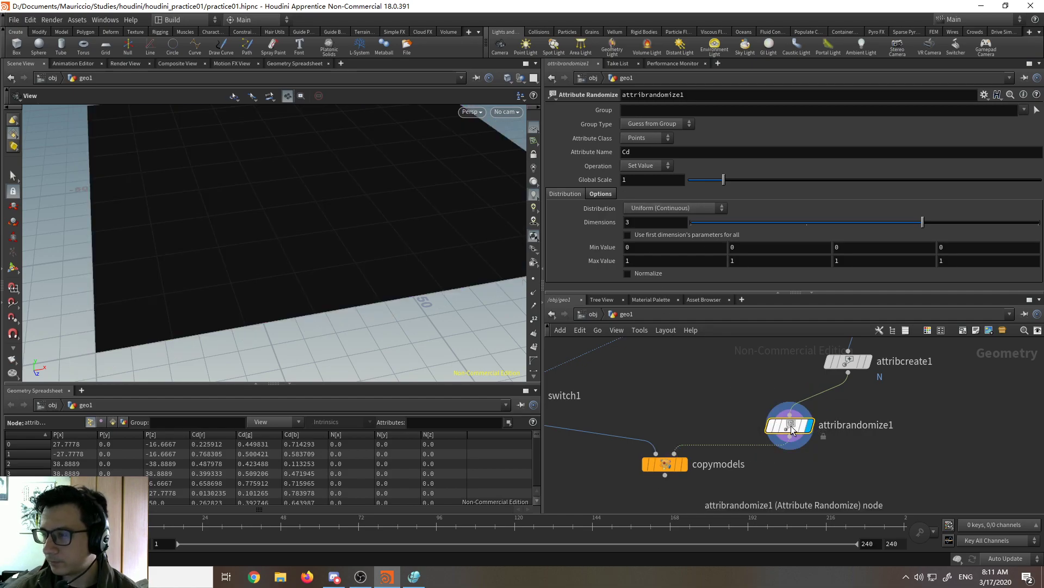
{"action": "middle_click_drag", "start_coordinate": [673, 385], "coordinate": [657, 406]}
{"action": "left_click_drag", "start_coordinate": [304, 301], "coordinate": [339, 269]}
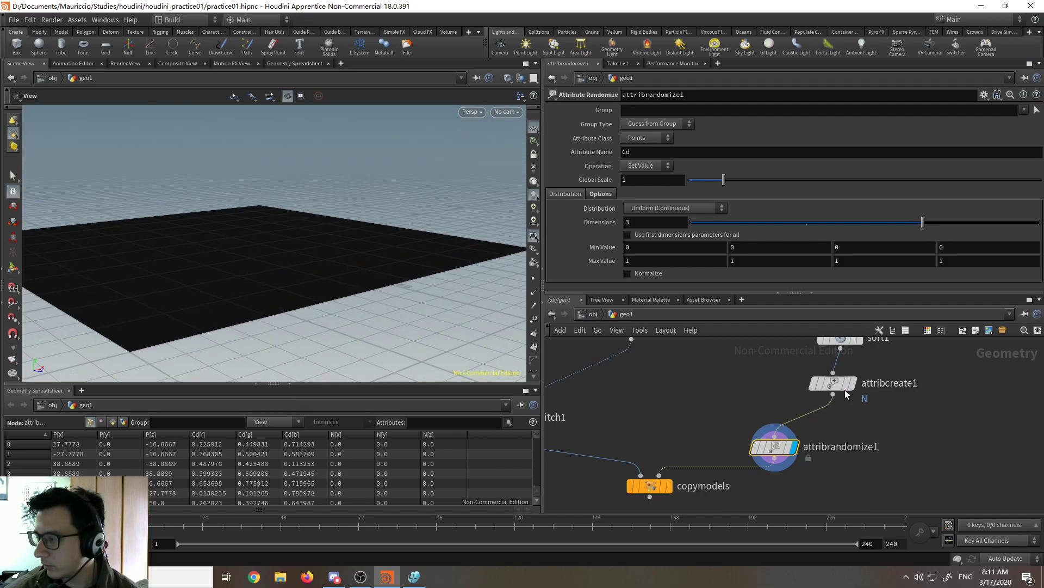
Step: Open attribcreate1's parameters and check the name of the attribute it defines
{"action": "left_click", "coordinate": [806, 360]}
{"action": "left_click", "coordinate": [805, 360]}
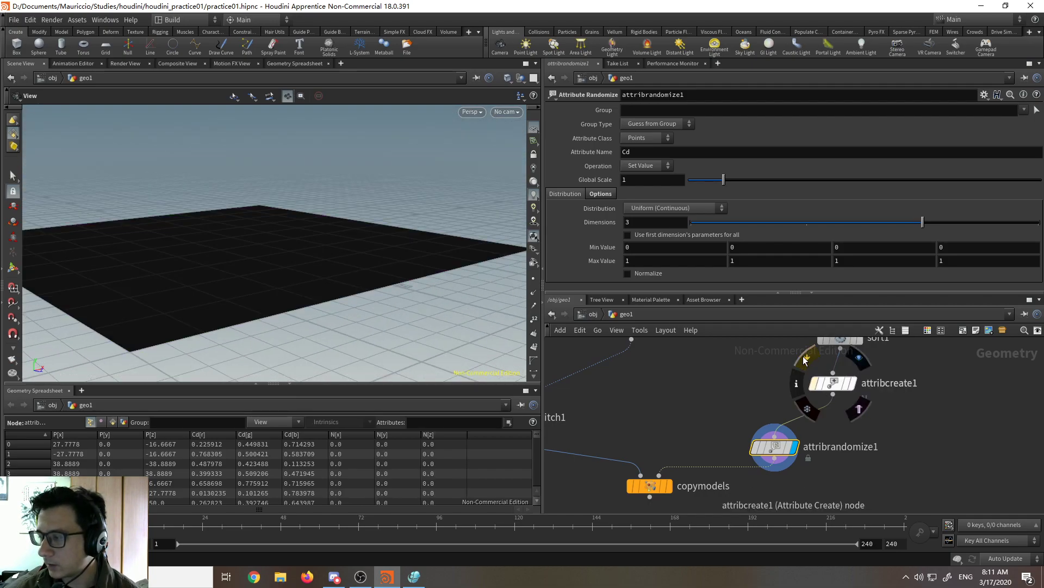
{"action": "left_click", "coordinate": [833, 383]}
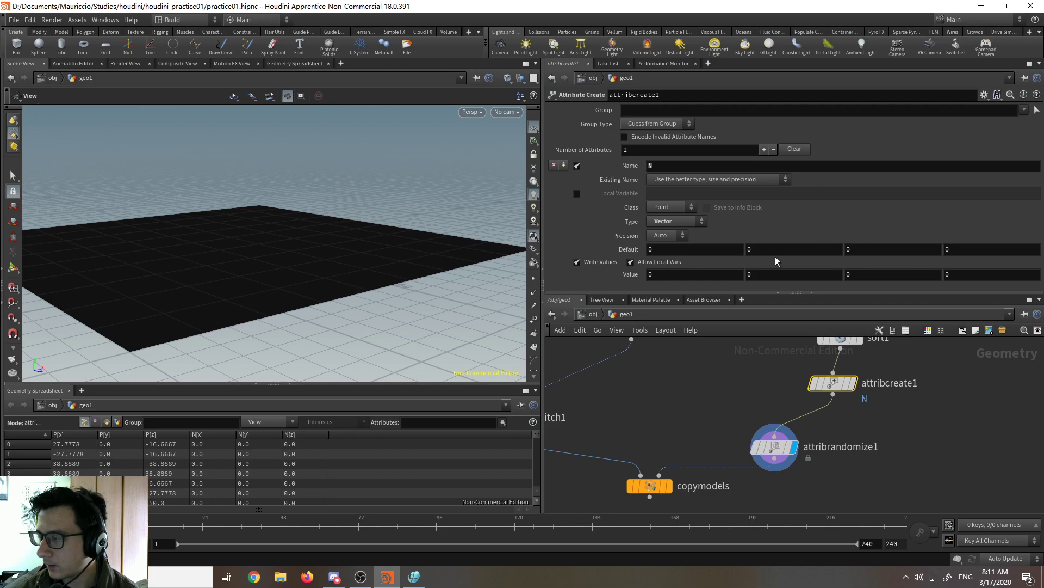
Step: Show attribrandomize1's parameters again and turn on point display for the grid in the viewport
{"action": "left_click", "coordinate": [778, 448]}
{"action": "left_click_drag", "start_coordinate": [299, 311], "coordinate": [558, 182]}
{"action": "double_click", "coordinate": [639, 152]}
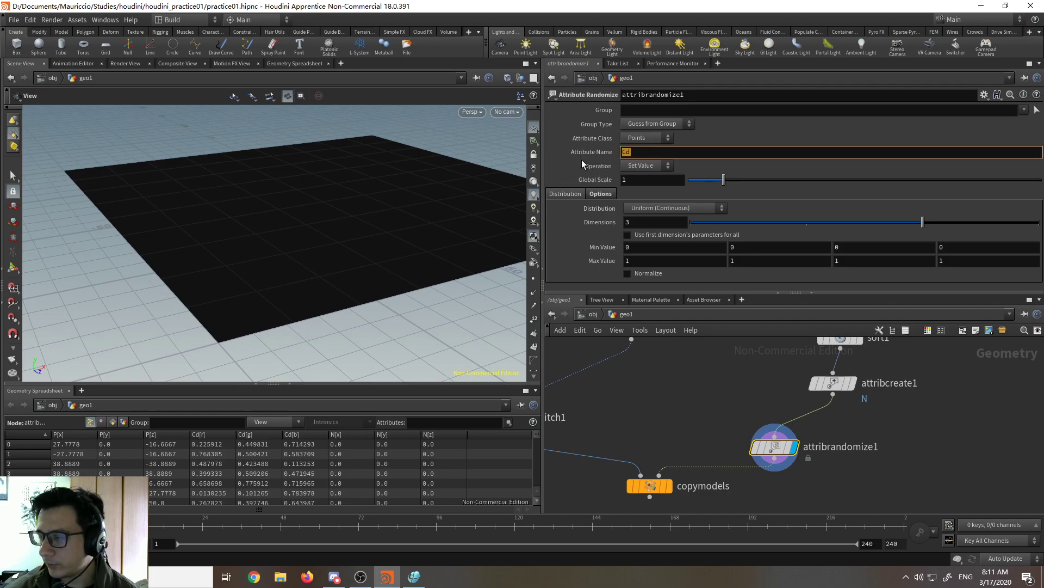
{"action": "left_click", "coordinate": [536, 278]}
{"action": "left_click_drag", "start_coordinate": [380, 272], "coordinate": [359, 277]}
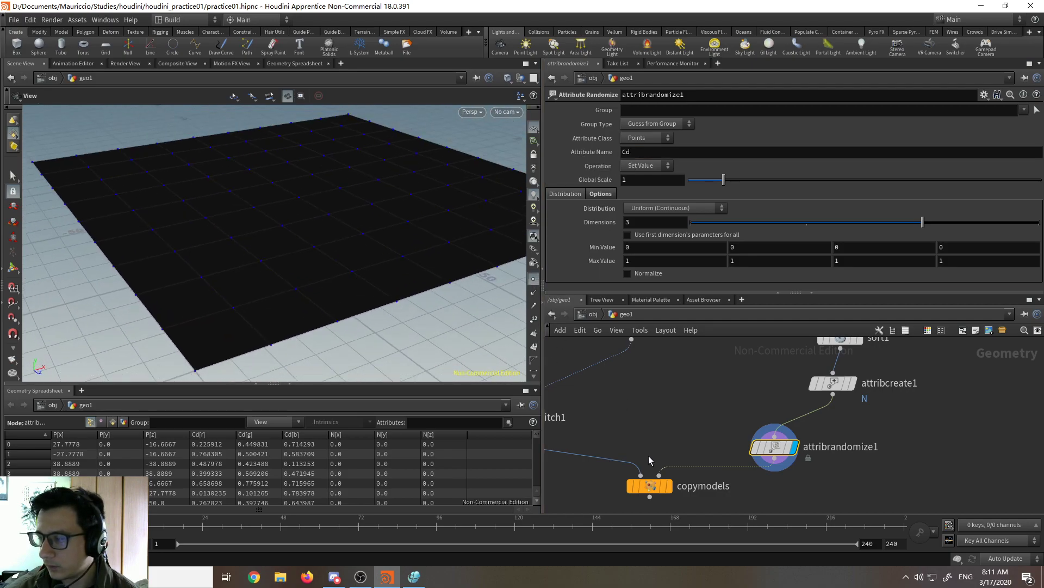
Step: Display the copymodels output and set attribrandomize1's attribute name to N
{"action": "left_click", "coordinate": [668, 486]}
{"action": "left_click", "coordinate": [650, 485]}
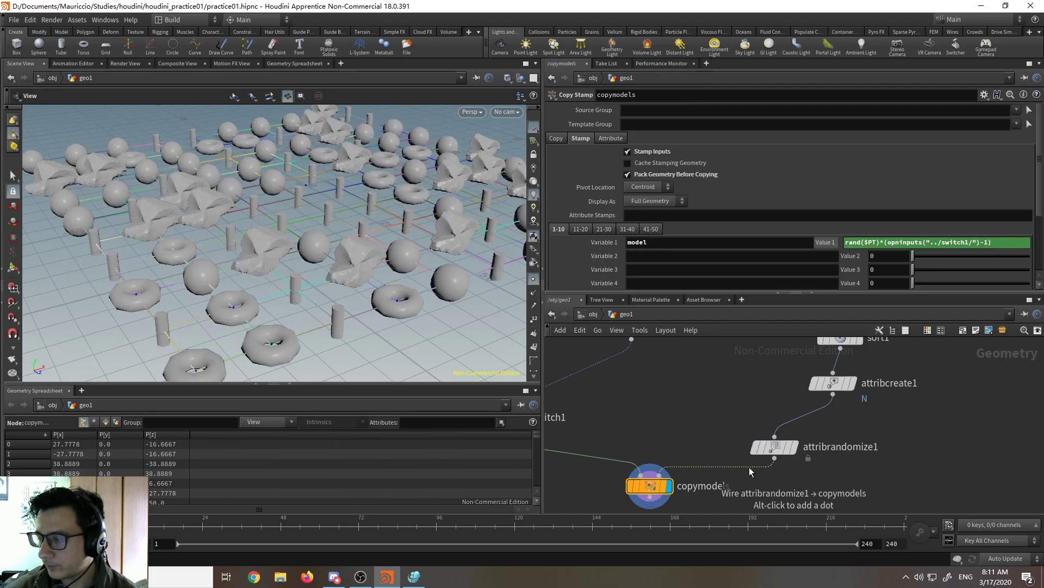
{"action": "left_click", "coordinate": [777, 447]}
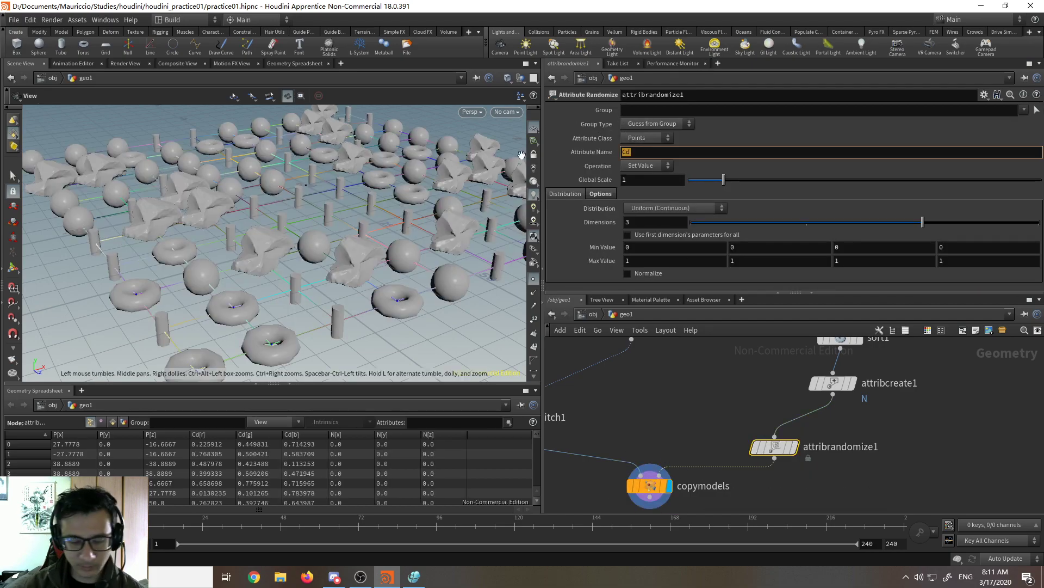
{"action": "key", "text": "Return"}
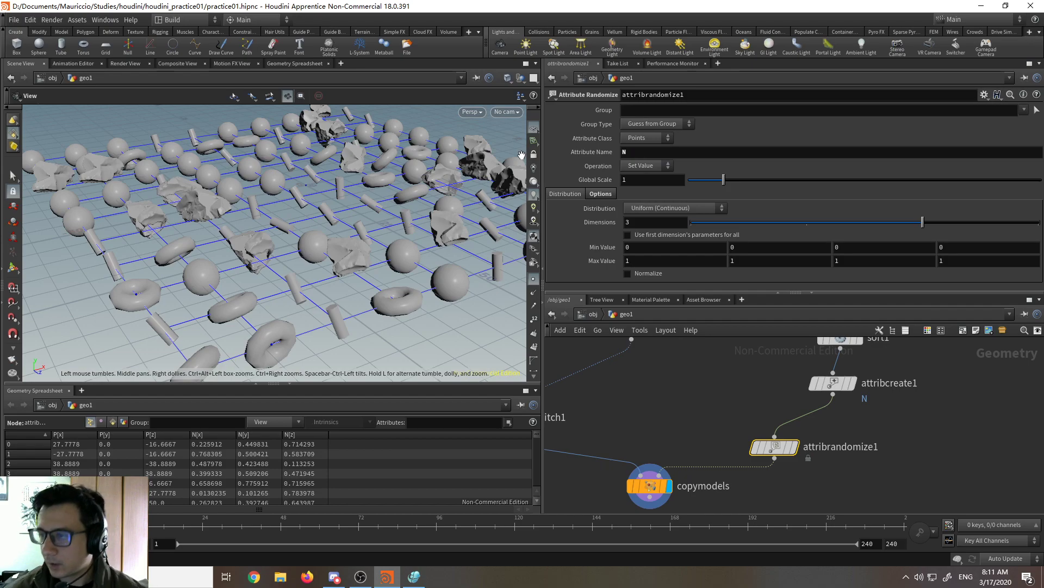
Step: In attribrandomize1, set the second component's maximum to 0 and the first component's range to -35.5 minimum and 21.4 maximum
{"action": "left_click_drag", "start_coordinate": [525, 166], "coordinate": [486, 251]}
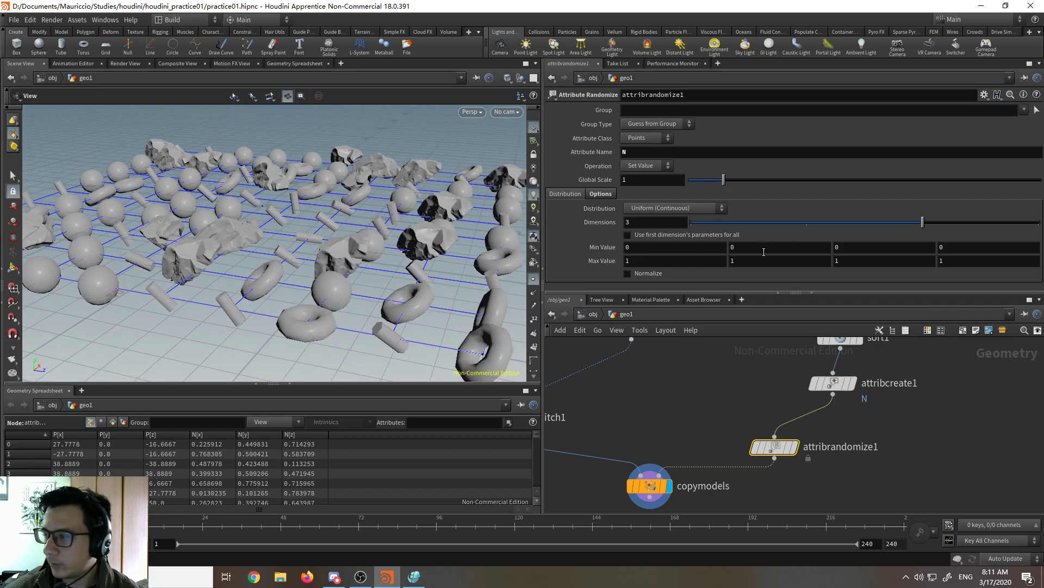
{"action": "middle_click_drag", "start_coordinate": [776, 261], "coordinate": [474, 249]}
{"action": "left_click_drag", "start_coordinate": [326, 250], "coordinate": [256, 245]}
{"action": "middle_click_drag", "start_coordinate": [668, 247], "coordinate": [354, 240]}
{"action": "middle_click_drag", "start_coordinate": [630, 256], "coordinate": [652, 224]}
{"action": "left_click_drag", "start_coordinate": [345, 256], "coordinate": [309, 265]}
Step: Set the third component of attribrandomize1 to a maximum of 13.6 and a minimum of -20
{"action": "middle_click_drag", "start_coordinate": [865, 260], "coordinate": [1041, 262]}
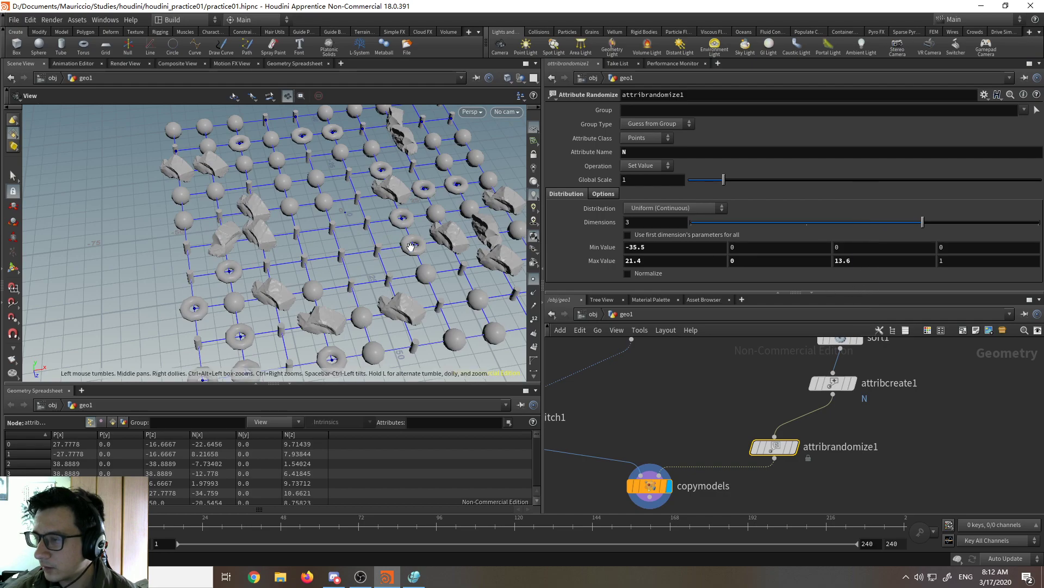
{"action": "middle_click_drag", "start_coordinate": [867, 242], "coordinate": [840, 205]}
{"action": "left_click_drag", "start_coordinate": [321, 277], "coordinate": [370, 260]}
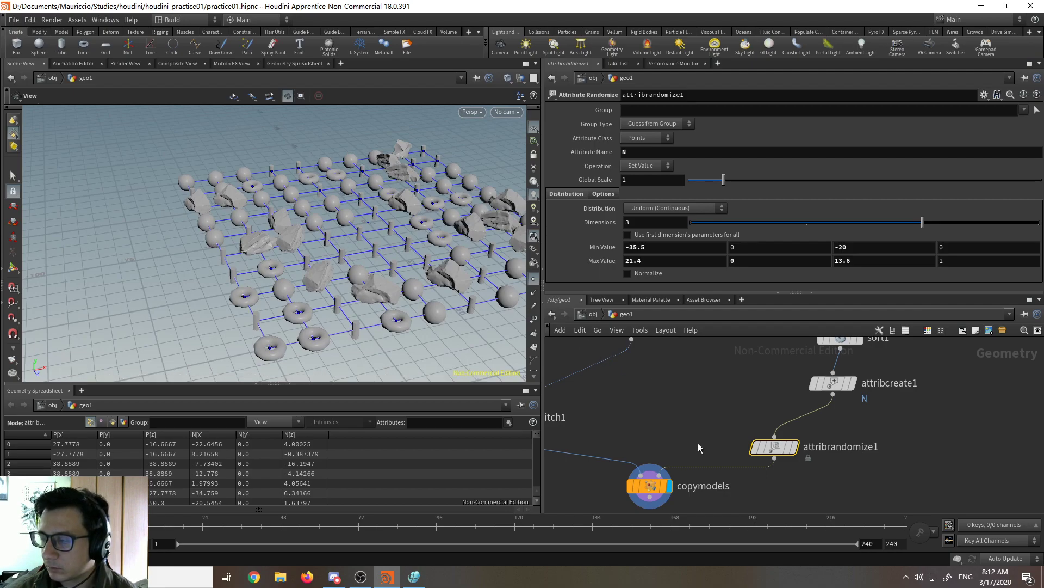
{"action": "scroll", "coordinate": [697, 443], "scroll_direction": "down", "scroll_amount": 3}
{"action": "middle_click_drag", "start_coordinate": [747, 433], "coordinate": [827, 447]}
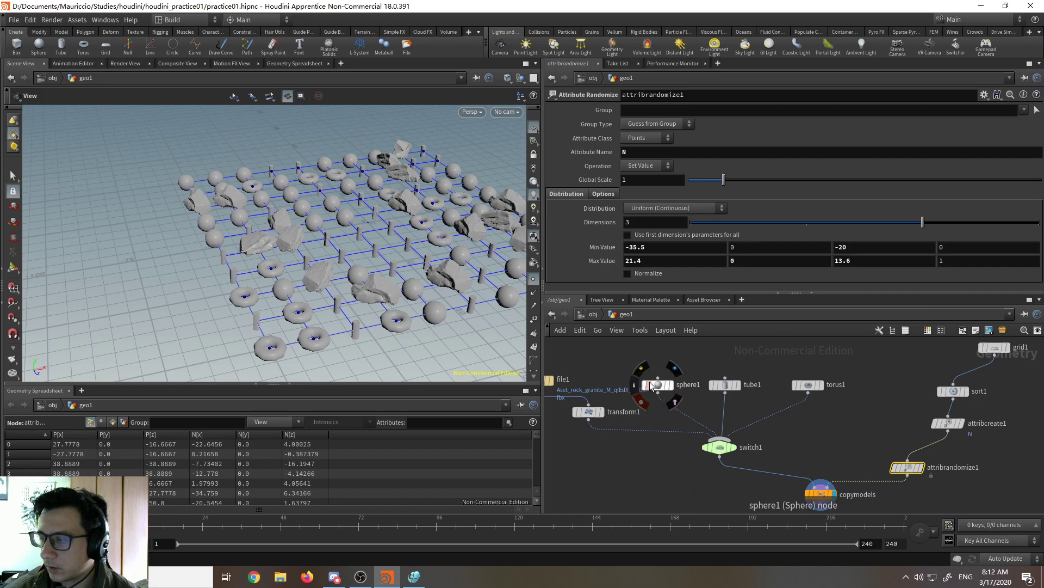
{"action": "left_click_drag", "start_coordinate": [660, 388], "coordinate": [663, 391]}
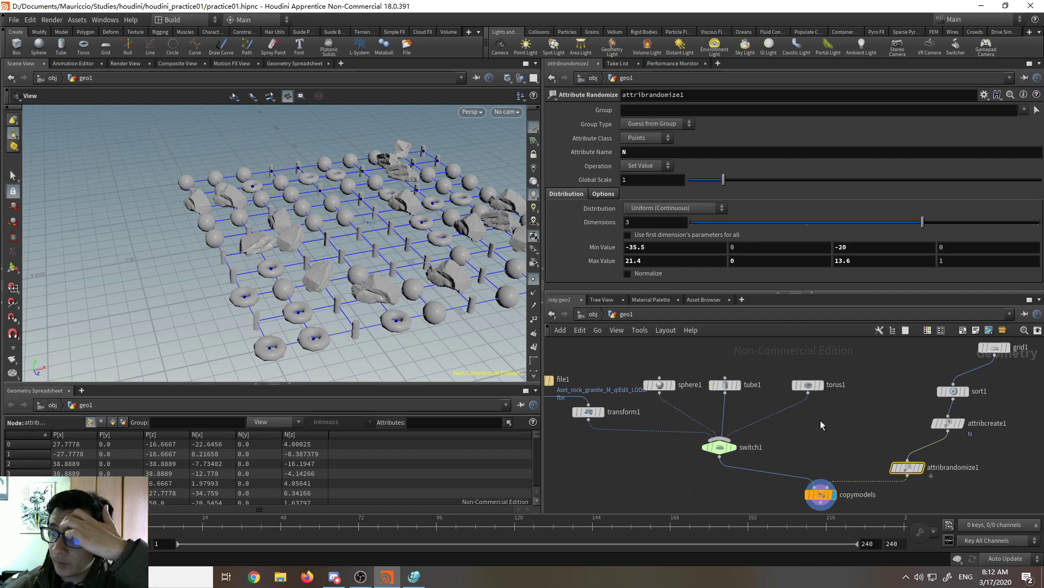
{"action": "middle_click_drag", "start_coordinate": [967, 408], "coordinate": [842, 432]}
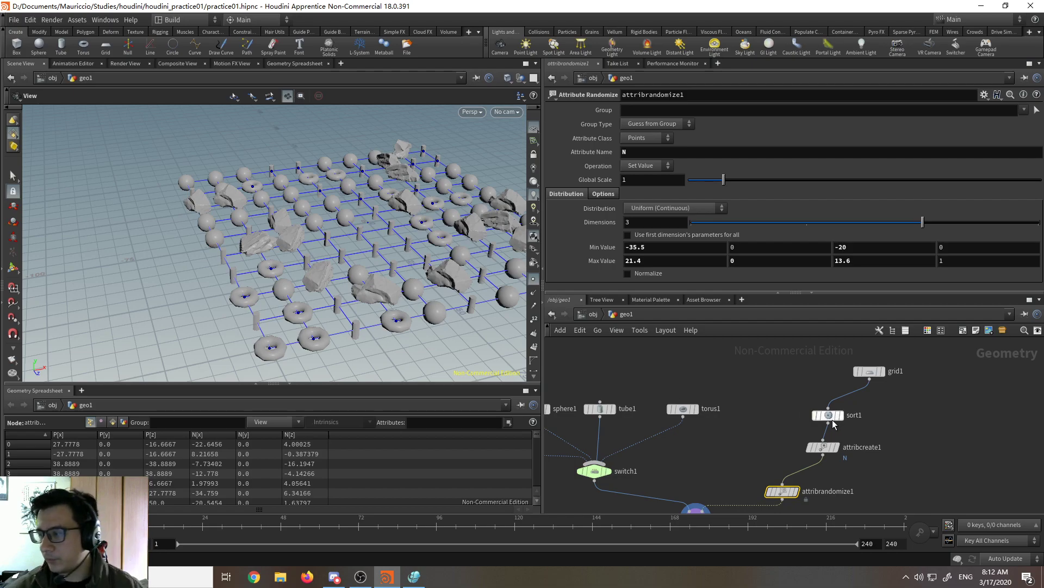
{"action": "mouse_move", "coordinate": [883, 381]}
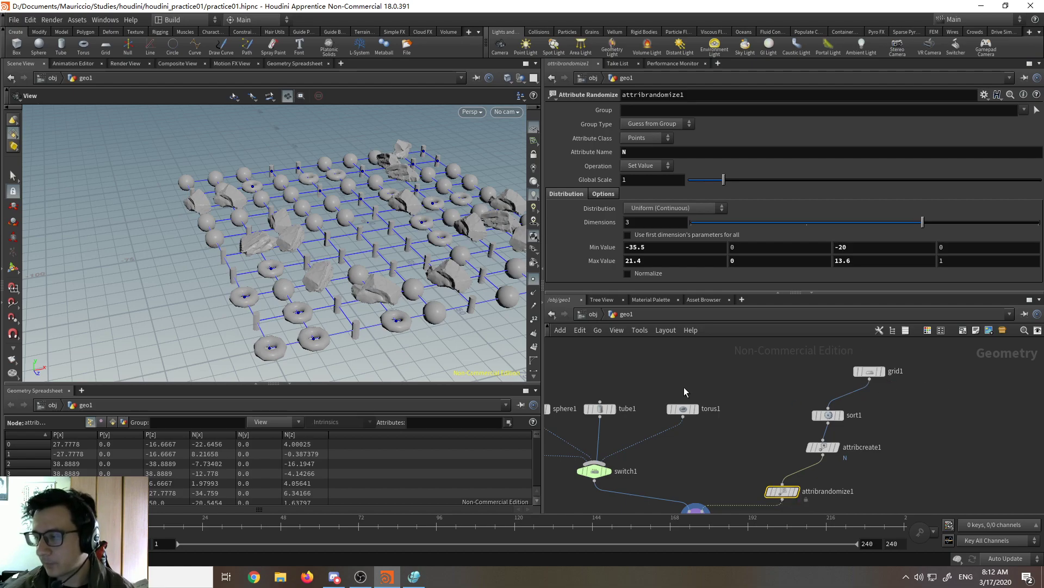
Step: Add a File node in the empty network area beside grid1
{"action": "middle_click_drag", "start_coordinate": [955, 423], "coordinate": [884, 416]}
{"action": "key", "text": "Tab"}
{"action": "type", "text": "copy"}
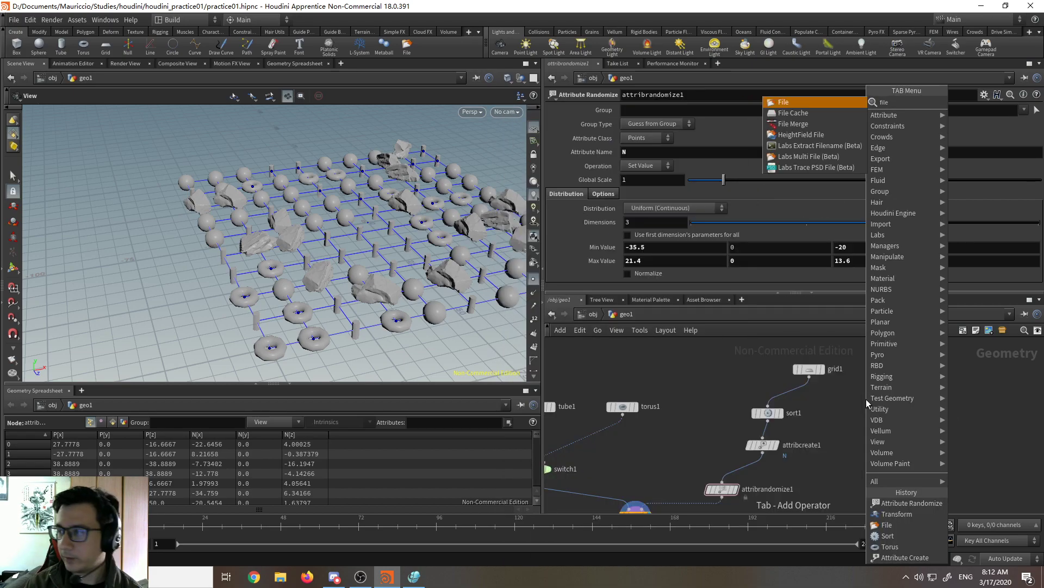
{"action": "key", "text": "Return"}
{"action": "left_click", "coordinate": [873, 379]}
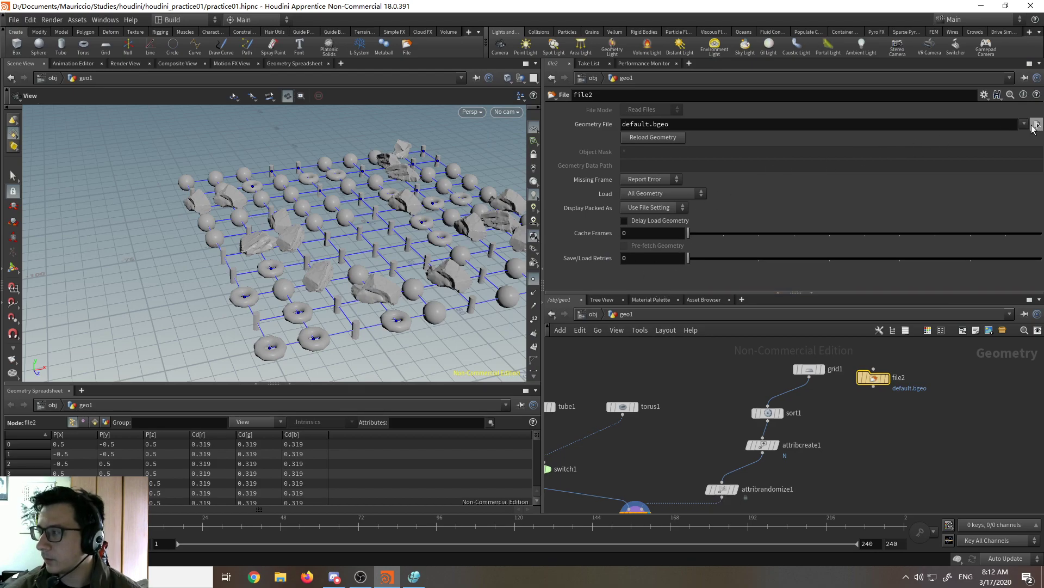
Step: Load siErE_LOD0.fbx from the rock_cliffs_siErE folder into the new File node and show it as a template in the viewport
{"action": "left_click", "coordinate": [1035, 125]}
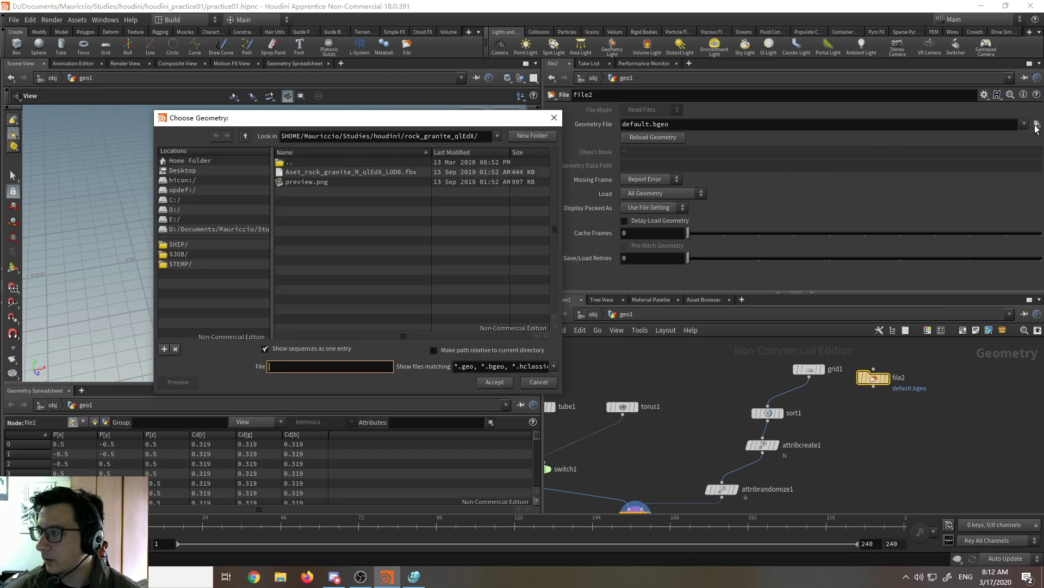
{"action": "double_click", "coordinate": [294, 167]}
{"action": "double_click", "coordinate": [327, 212]}
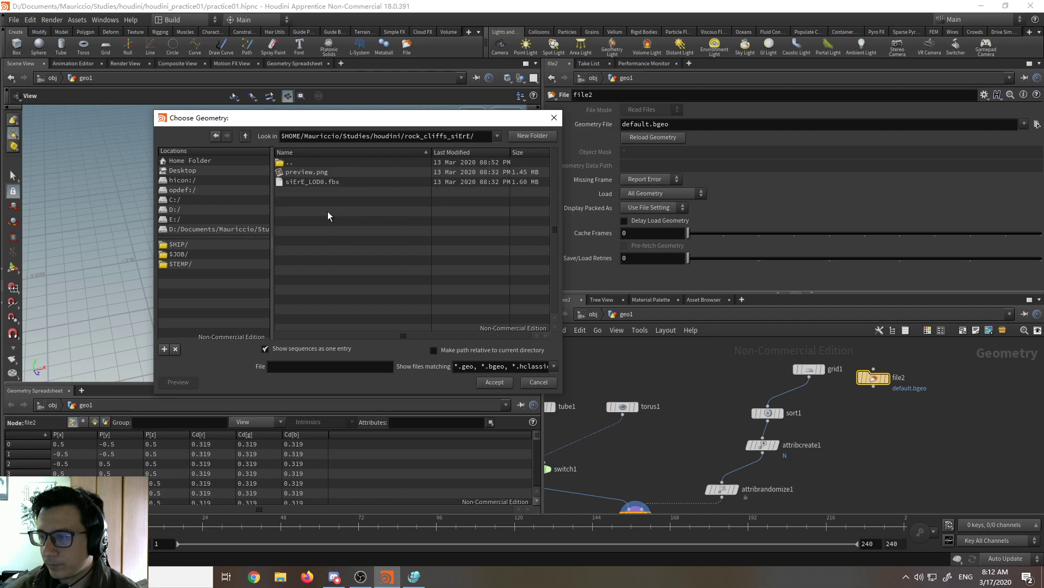
{"action": "left_click", "coordinate": [314, 181]}
{"action": "double_click", "coordinate": [313, 181]}
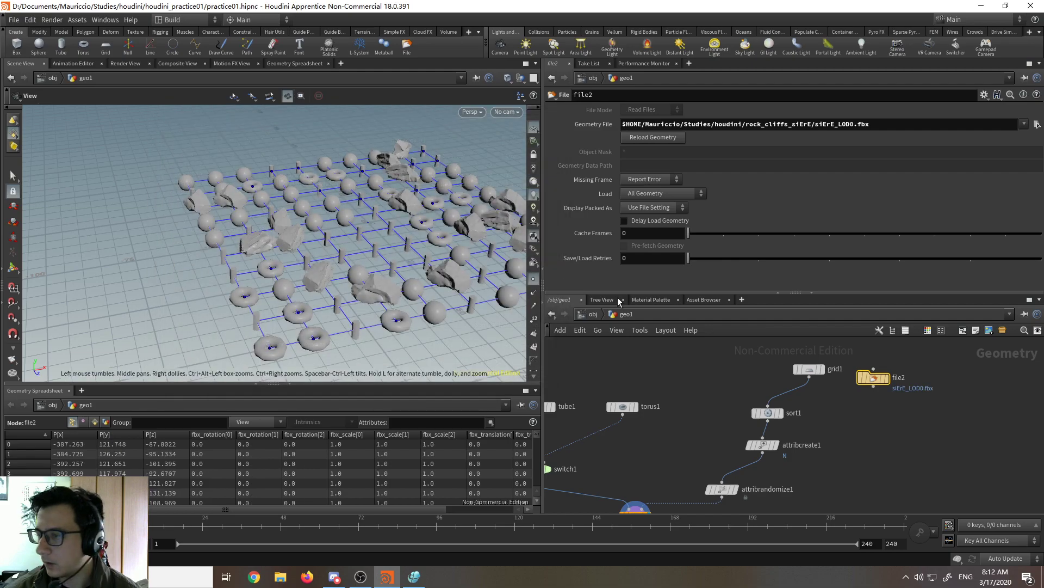
{"action": "mouse_move", "coordinate": [889, 379]}
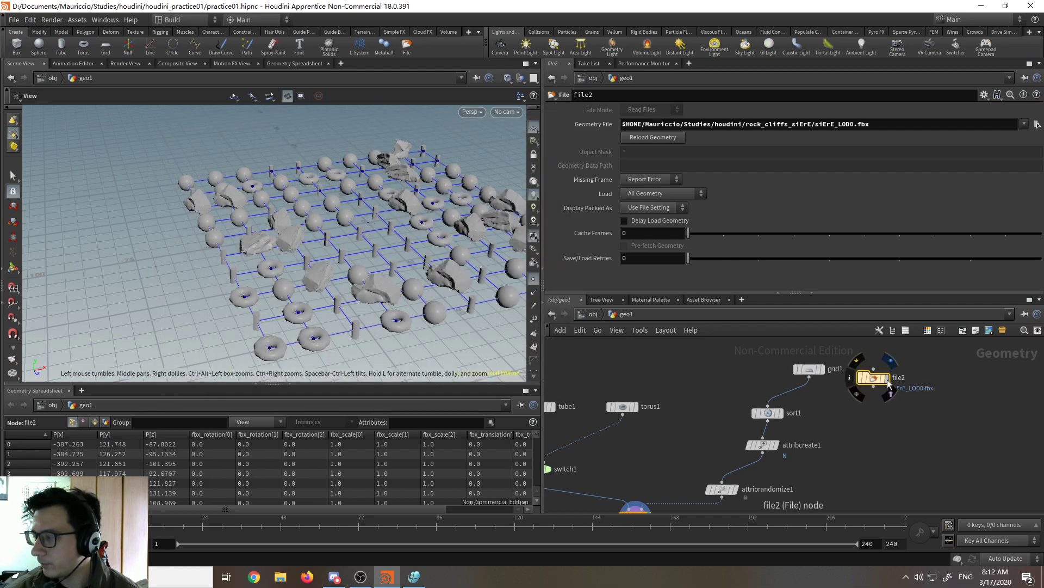
{"action": "left_click_drag", "start_coordinate": [179, 305], "coordinate": [273, 257]}
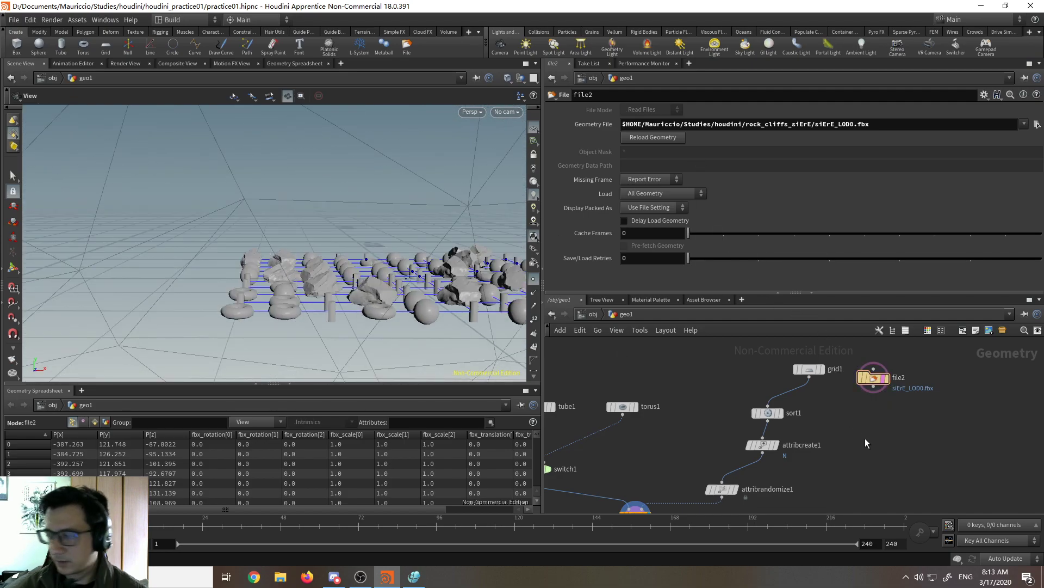
Step: Add a Transform node below file2 and wire file2's output into it
{"action": "key", "text": "Tab"}
{"action": "type", "text": "trans"}
{"action": "key", "text": "Return"}
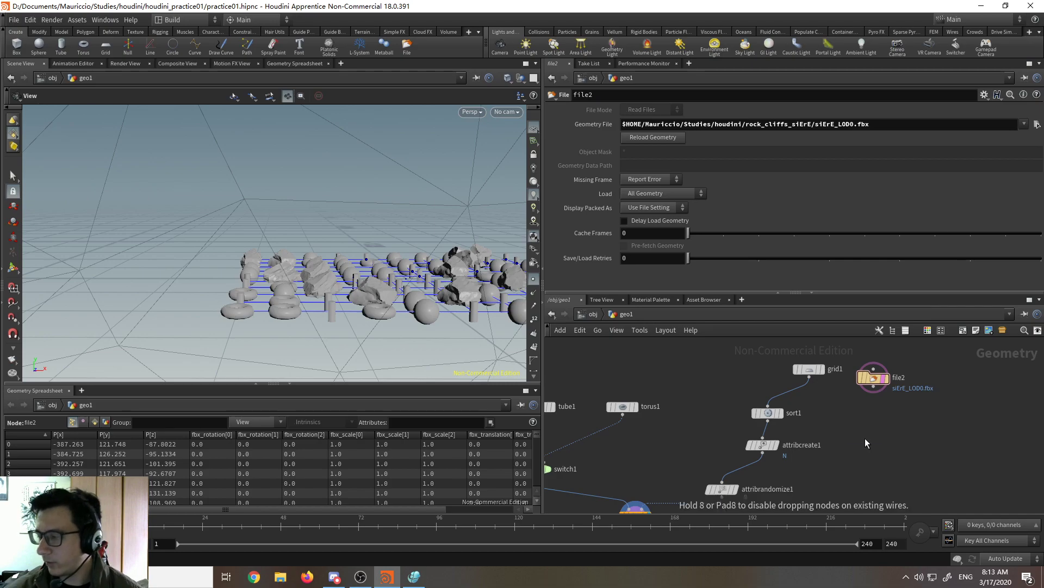
{"action": "left_click", "coordinate": [864, 438]}
{"action": "mouse_move", "coordinate": [873, 388]}
{"action": "left_mouse_down"}
{"action": "mouse_move", "coordinate": [870, 438]}
{"action": "mouse_move", "coordinate": [878, 422]}
{"action": "left_mouse_up"}
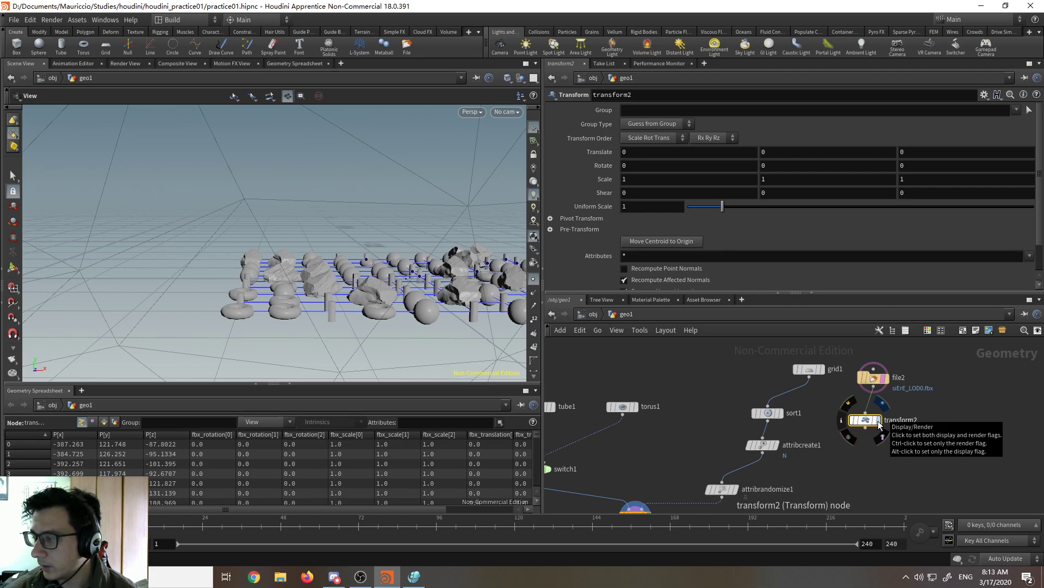
Step: Display transform2 and set its uniform scale to 0.11
{"action": "left_click", "coordinate": [880, 425]}
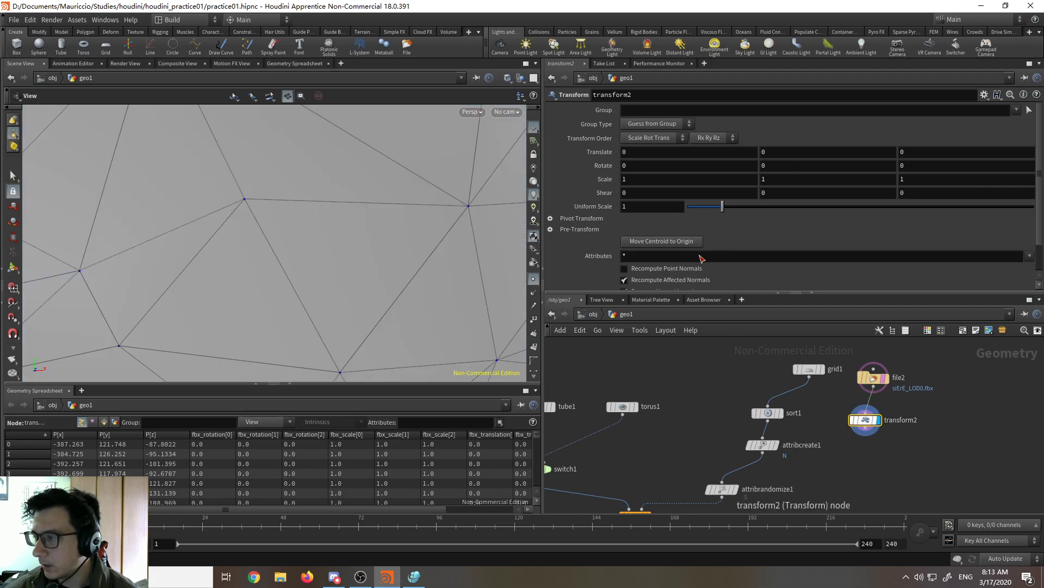
{"action": "left_click", "coordinate": [692, 207]}
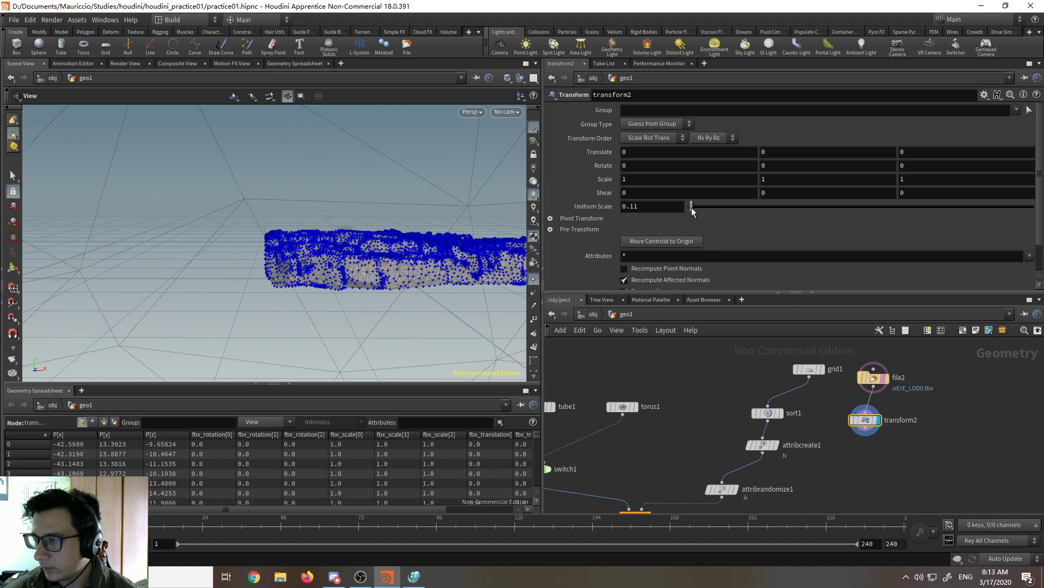
Step: Display copymodels with transform2 as a template and compare the cliff's size with the scattered models from above
{"action": "middle_click_drag", "start_coordinate": [777, 449], "coordinate": [810, 401]}
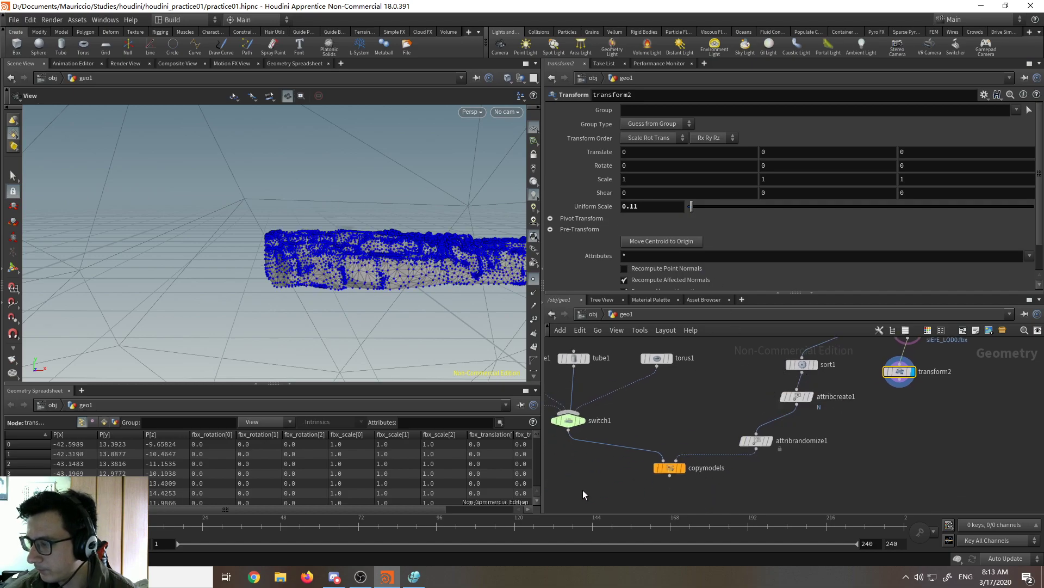
{"action": "left_click", "coordinate": [682, 467]}
{"action": "middle_click_drag", "start_coordinate": [317, 284], "coordinate": [286, 269]}
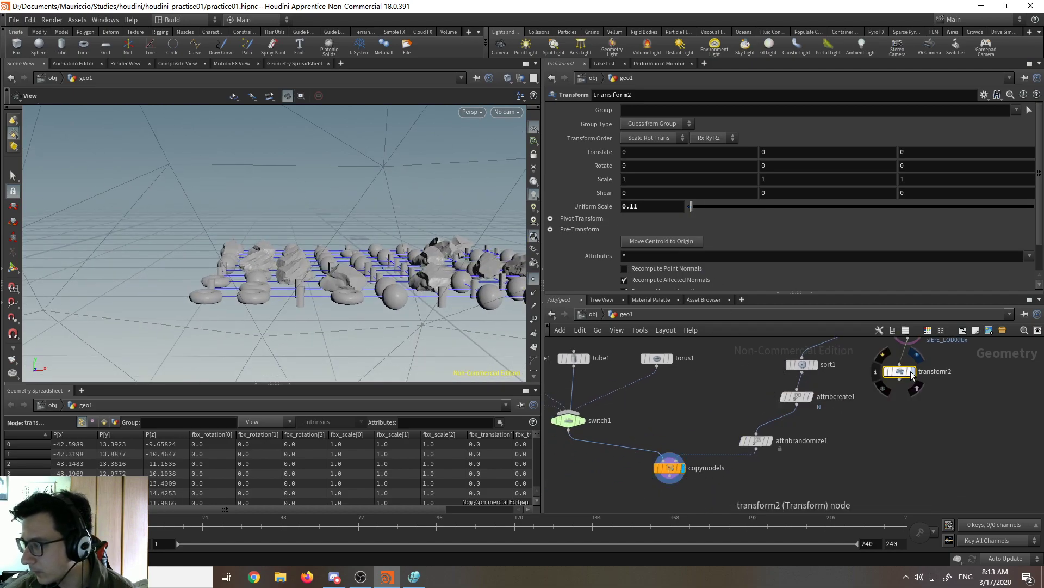
{"action": "left_click", "coordinate": [916, 387]}
{"action": "left_click_drag", "start_coordinate": [380, 245], "coordinate": [409, 362]}
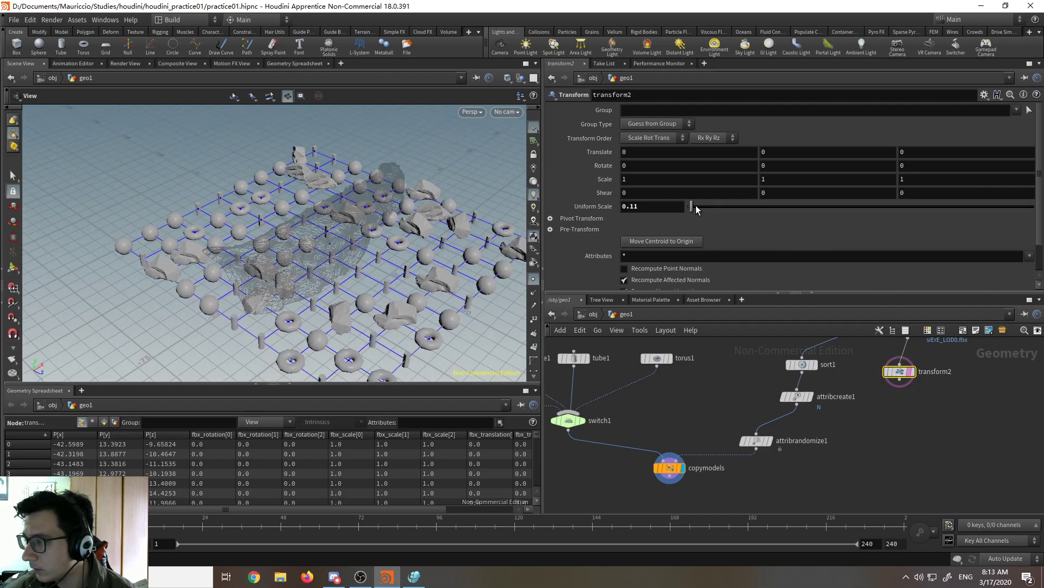
Step: Set transform2's uniform scale to 0.27 and display only the scaled cliff for a closer look
{"action": "left_click_drag", "start_coordinate": [697, 209], "coordinate": [697, 210]}
{"action": "scroll", "coordinate": [907, 374], "scroll_direction": "up", "scroll_amount": 1}
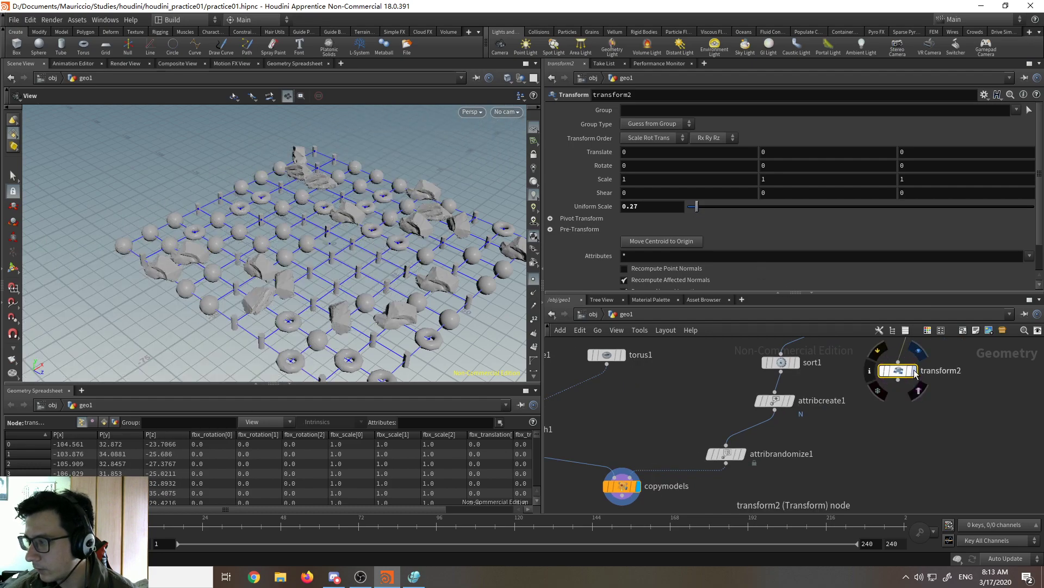
{"action": "left_click", "coordinate": [915, 372]}
{"action": "left_click_drag", "start_coordinate": [283, 228], "coordinate": [240, 275]}
{"action": "left_click_drag", "start_coordinate": [240, 234], "coordinate": [321, 214]}
{"action": "left_click_drag", "start_coordinate": [377, 241], "coordinate": [378, 326]}
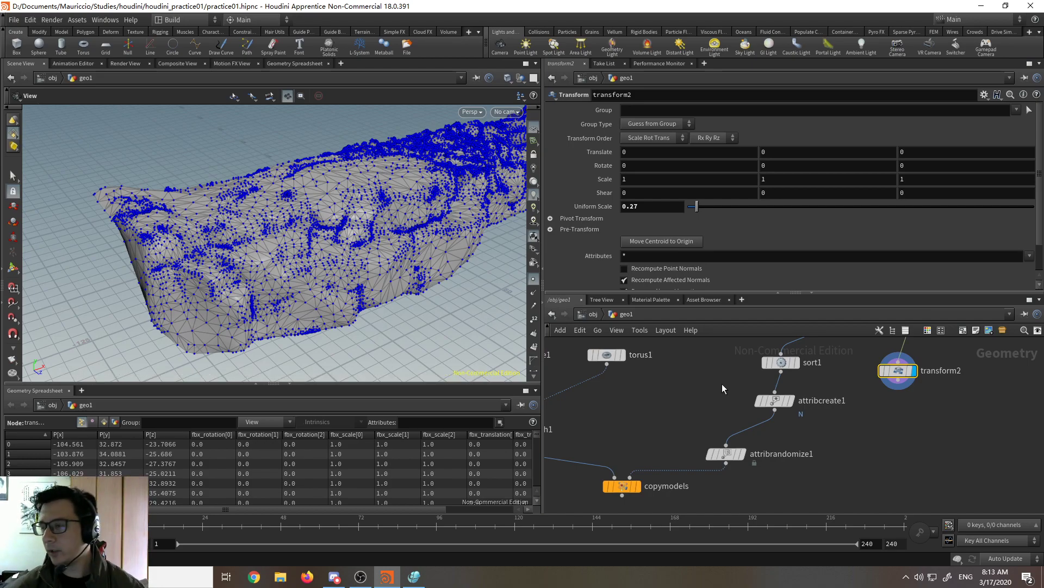
Step: Select file2 and transform2 together and move them farther away from the grid1 branch
{"action": "middle_click_drag", "start_coordinate": [898, 409], "coordinate": [788, 492]}
{"action": "left_click", "coordinate": [743, 416], "text": "shift"}
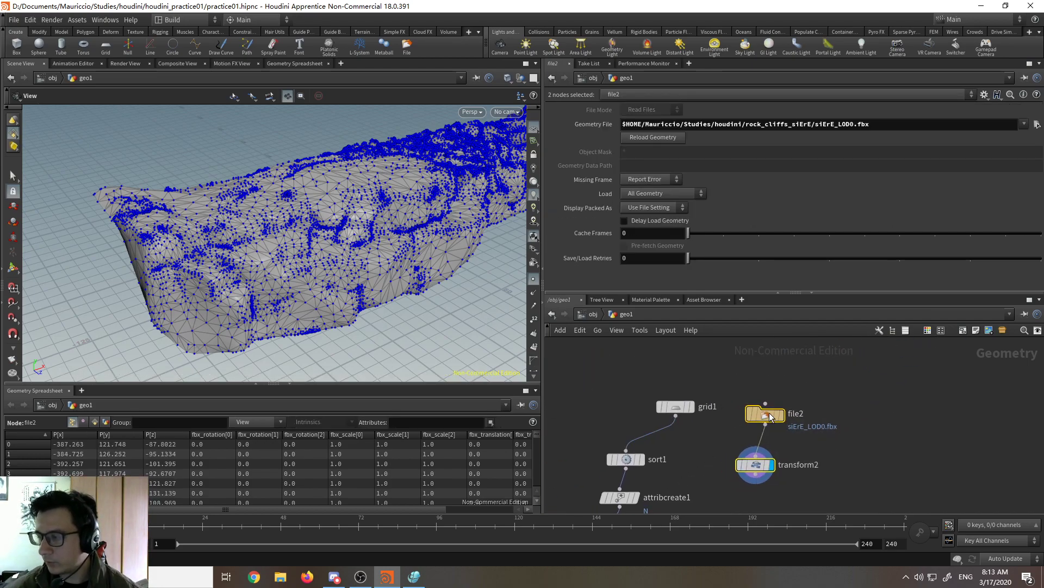
{"action": "left_click_drag", "start_coordinate": [743, 416], "coordinate": [850, 394]}
{"action": "left_click_drag", "start_coordinate": [280, 168], "coordinate": [171, 212]}
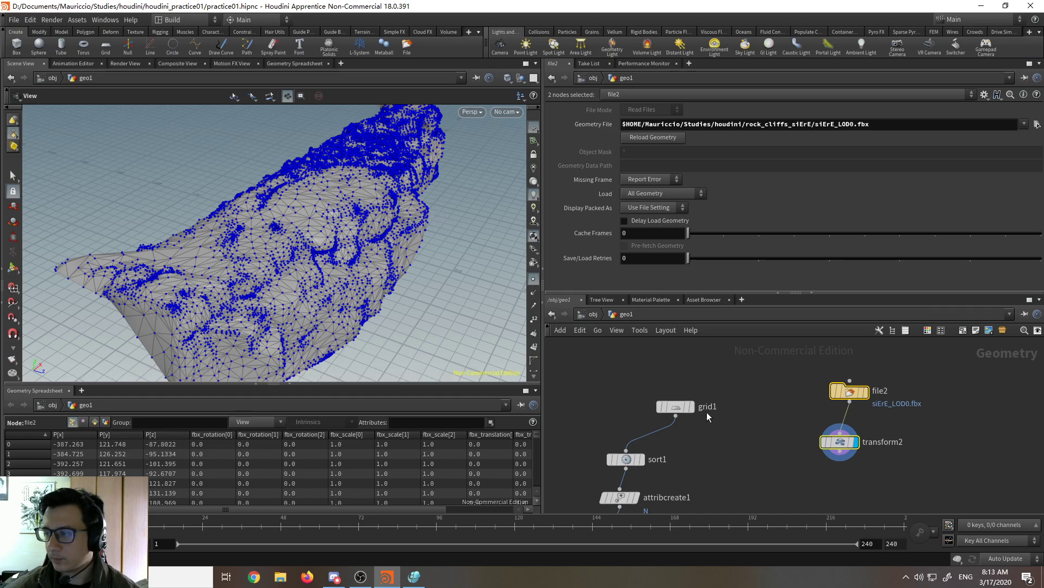
Step: Add a Group Create node beneath transform2 and feed transform2's output into it
{"action": "middle_click_drag", "start_coordinate": [790, 445], "coordinate": [734, 411]}
{"action": "left_click", "coordinate": [759, 455]}
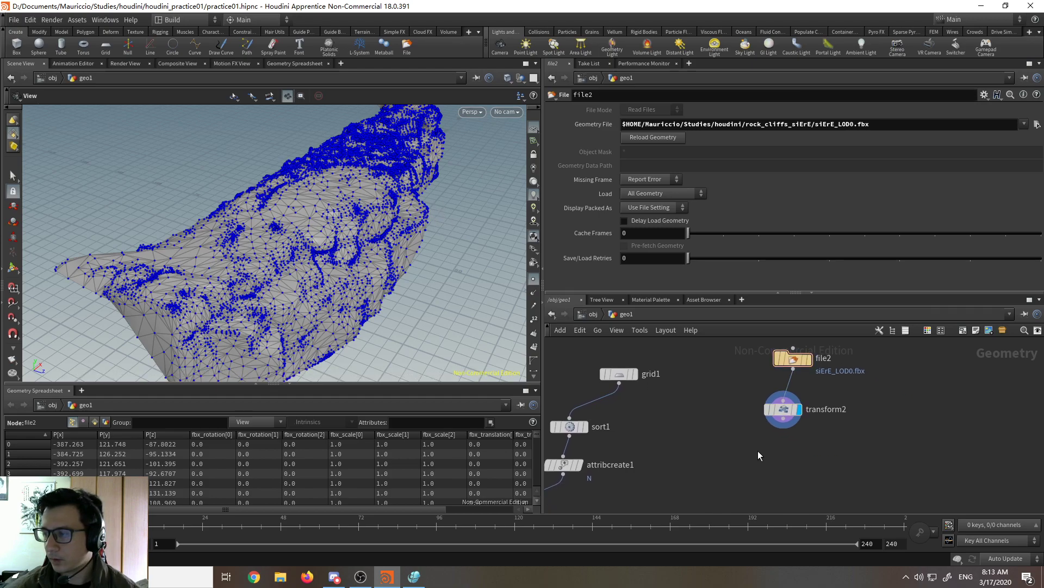
{"action": "key", "text": "Tab"}
{"action": "type", "text": "group"}
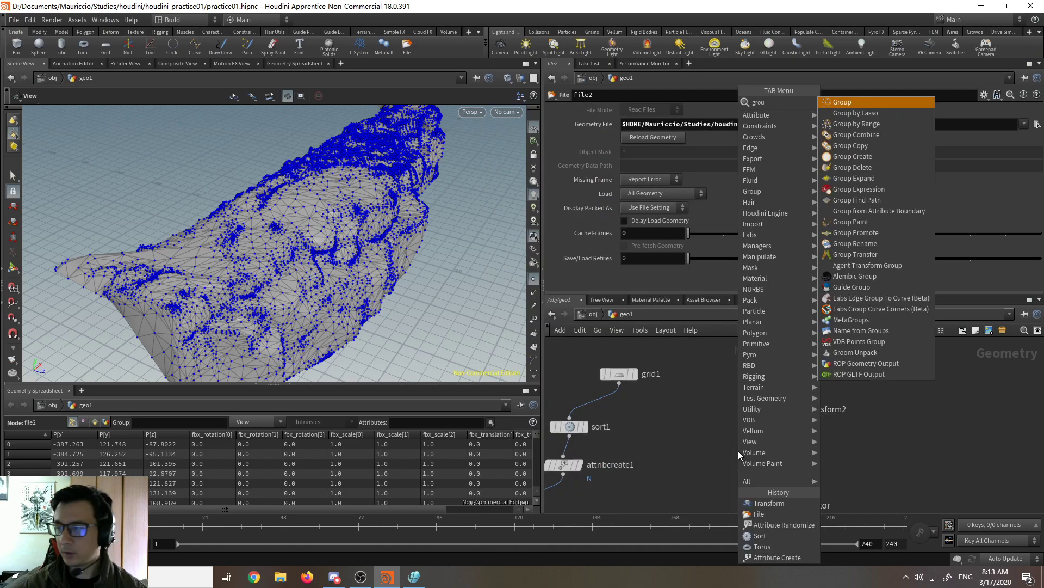
{"action": "key", "text": "Return"}
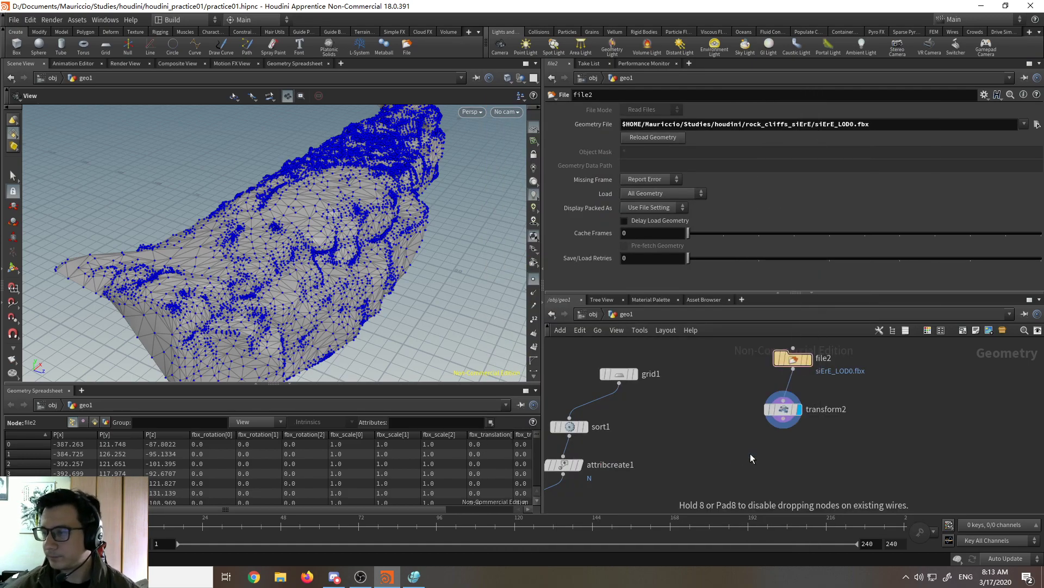
{"action": "left_click", "coordinate": [750, 458]}
{"action": "left_click_drag", "start_coordinate": [784, 427], "coordinate": [742, 442]}
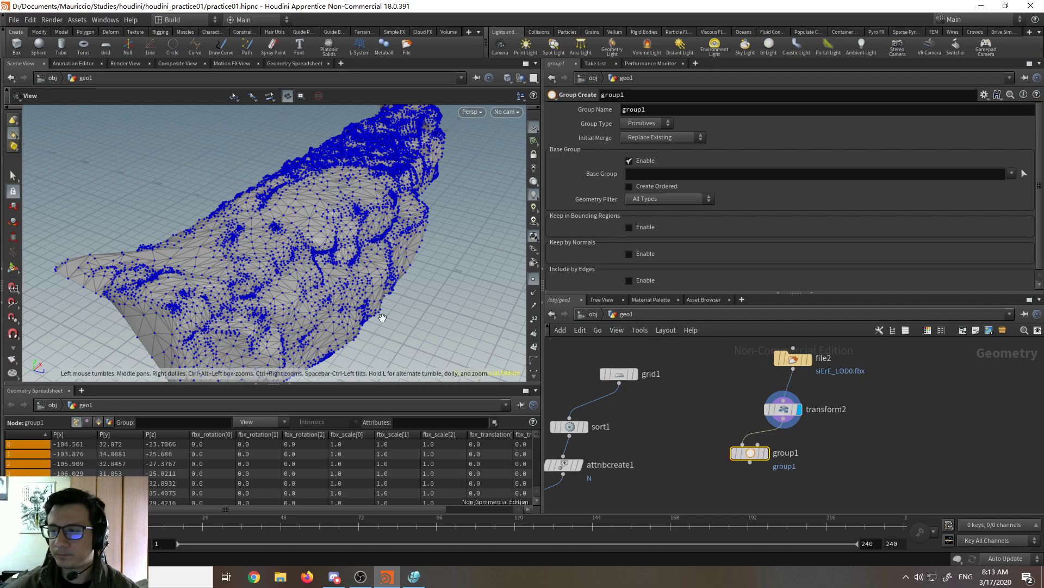
Step: Reposition transform2 and group1 in the network to tidy the cliff's node chain
{"action": "left_click_drag", "start_coordinate": [368, 280], "coordinate": [382, 250]}
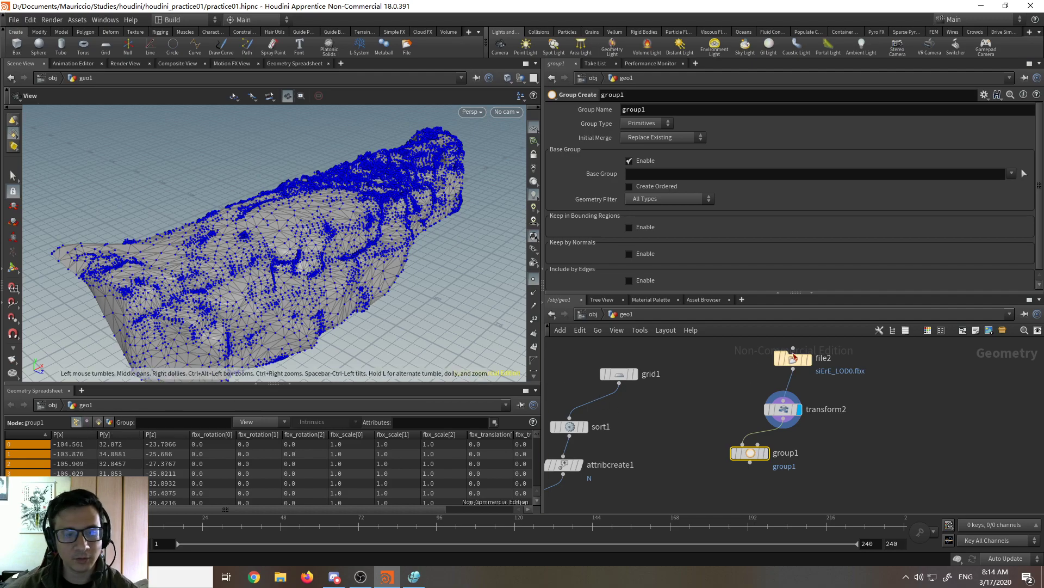
{"action": "mouse_move", "coordinate": [786, 417]}
{"action": "left_click_drag", "start_coordinate": [786, 417], "coordinate": [749, 409]}
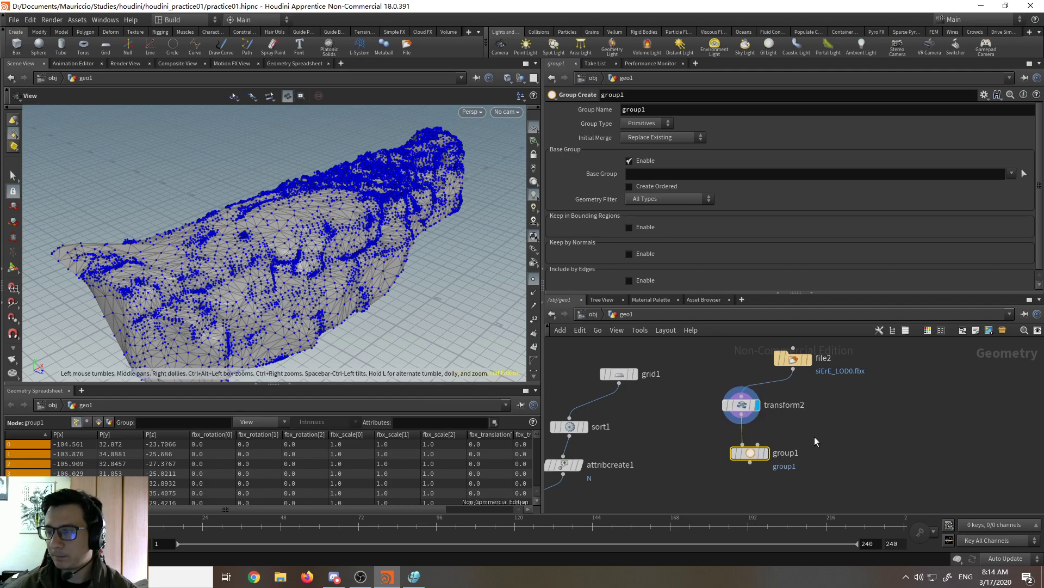
{"action": "left_click_drag", "start_coordinate": [742, 454], "coordinate": [711, 455]}
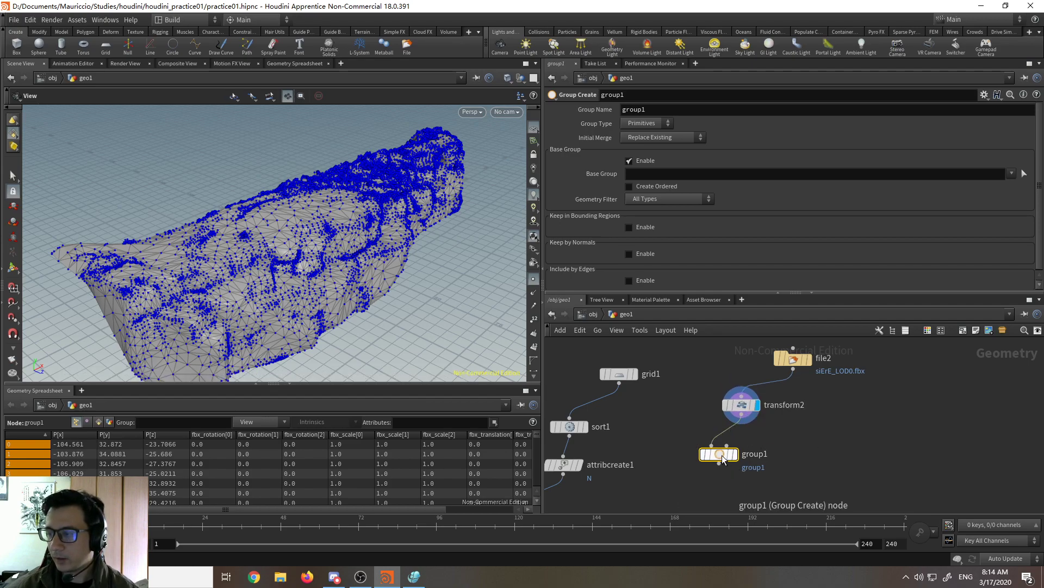
Step: Name the group made by group1 "upvector"
{"action": "middle_click_drag", "start_coordinate": [793, 439], "coordinate": [736, 400]}
{"action": "left_click_drag", "start_coordinate": [644, 108], "coordinate": [568, 107]}
{"action": "type", "text": "upvector"}
{"action": "key", "text": "Return"}
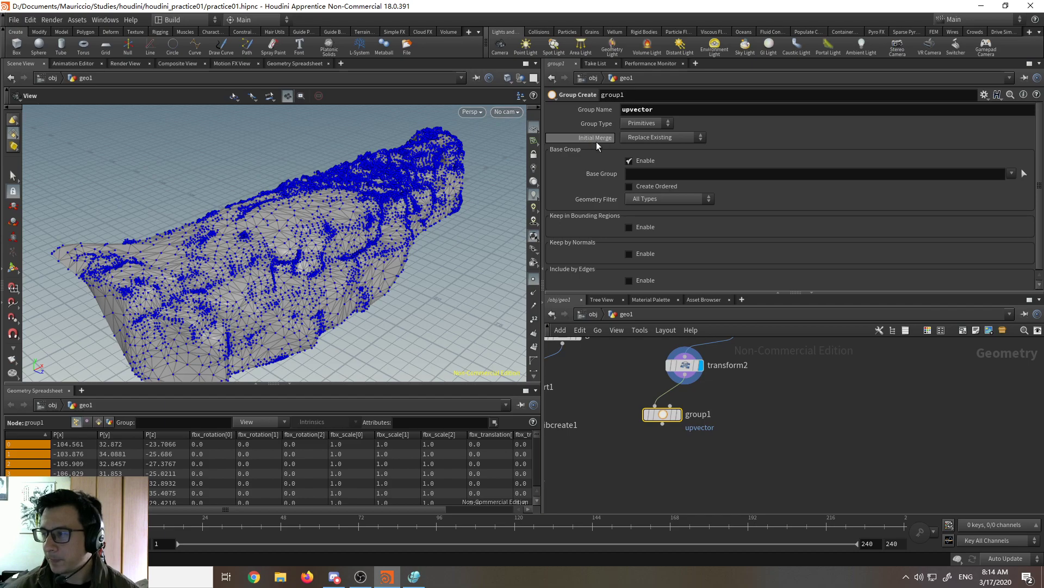
Step: Disable group1's Base Group and enable Keep by Normals with the direction set to 0, 1, 0
{"action": "left_click", "coordinate": [630, 161]}
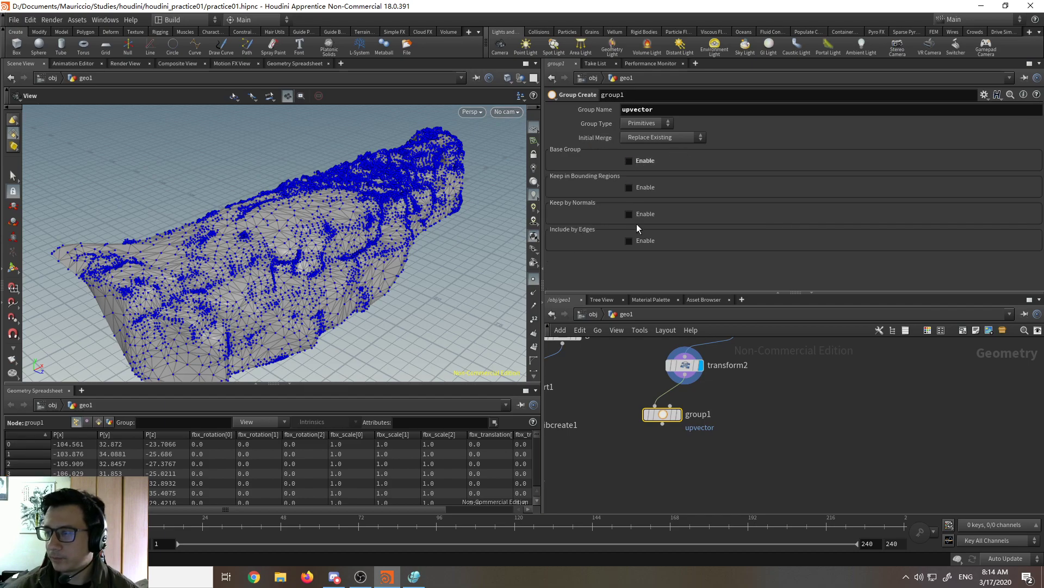
{"action": "left_click", "coordinate": [628, 213]}
{"action": "left_click", "coordinate": [768, 254]}
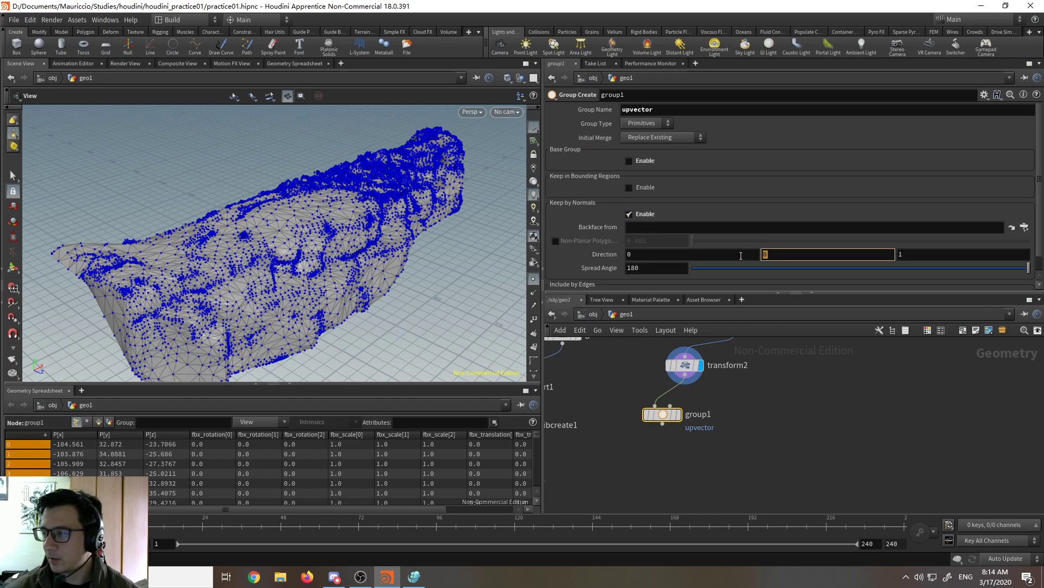
{"action": "type", "text": "1"}
{"action": "left_click", "coordinate": [908, 255]}
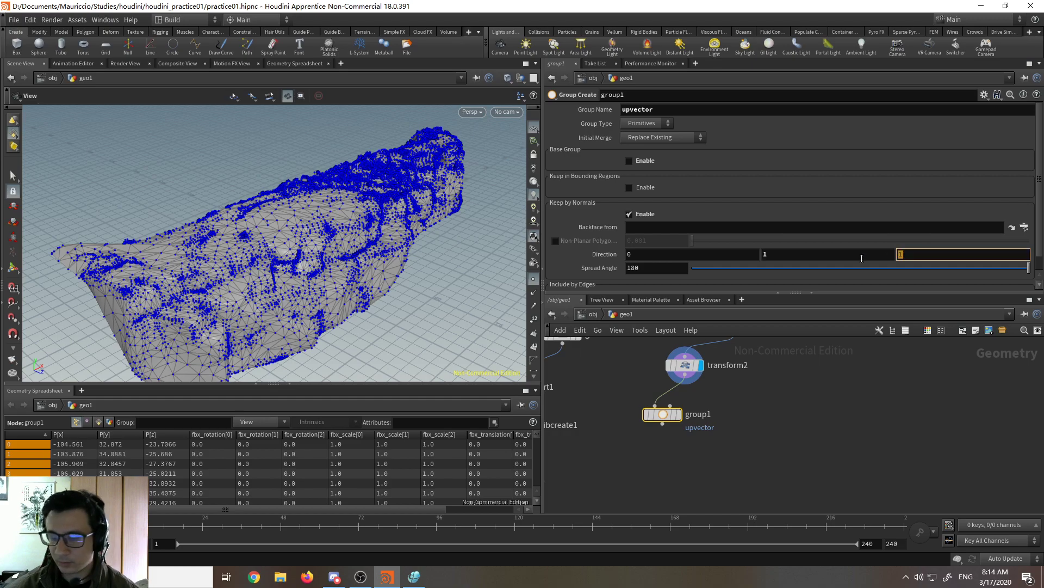
{"action": "key", "text": "Return"}
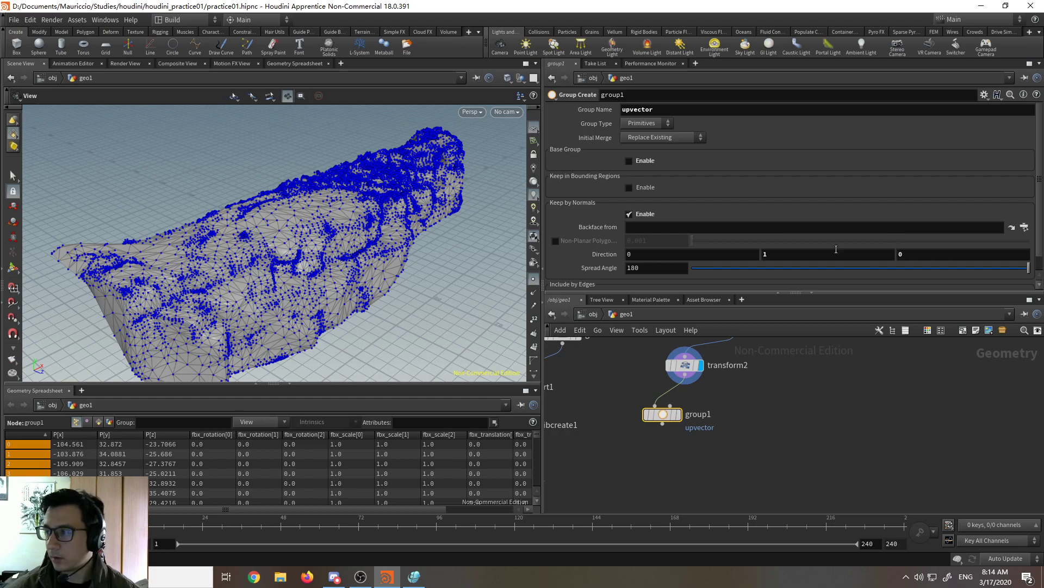
Step: Set group1's type to Points and reduce its normals Spread Angle to 24.1 to keep the cliff's upward-facing points
{"action": "left_click", "coordinate": [11, 270]}
{"action": "left_click", "coordinate": [647, 123]}
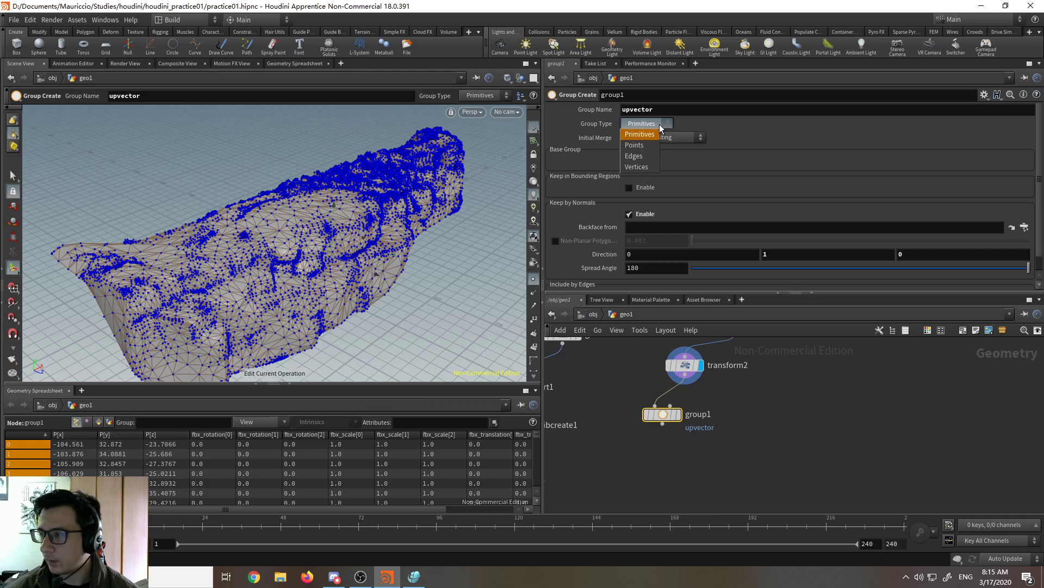
{"action": "left_click", "coordinate": [639, 145]}
{"action": "key", "text": "Escape"}
{"action": "left_click_drag", "start_coordinate": [418, 251], "coordinate": [381, 282]}
{"action": "left_click", "coordinate": [899, 267]}
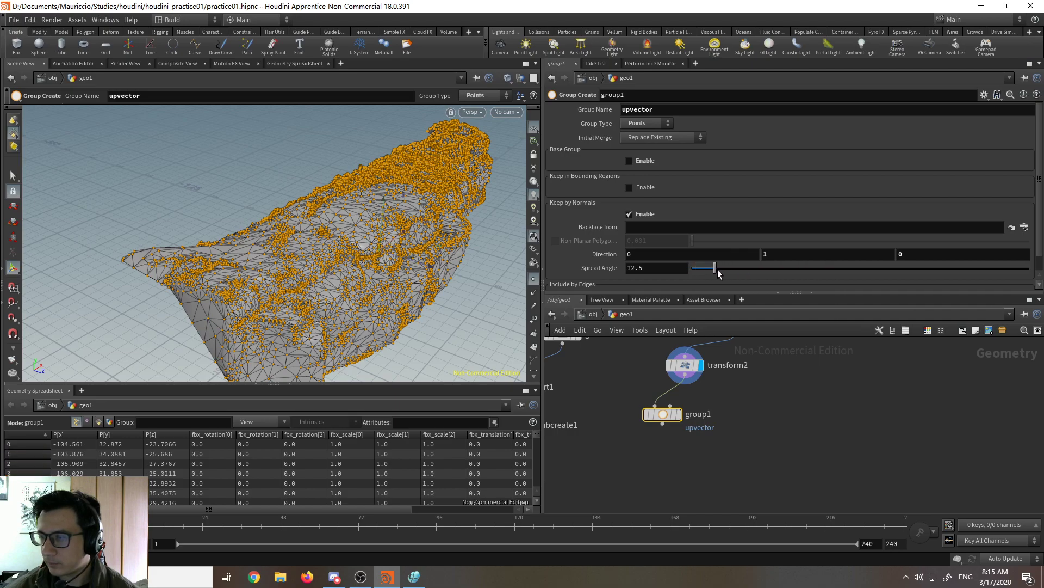
{"action": "key", "text": "Escape"}
{"action": "left_click_drag", "start_coordinate": [305, 255], "coordinate": [321, 234]}
{"action": "key", "text": "Return"}
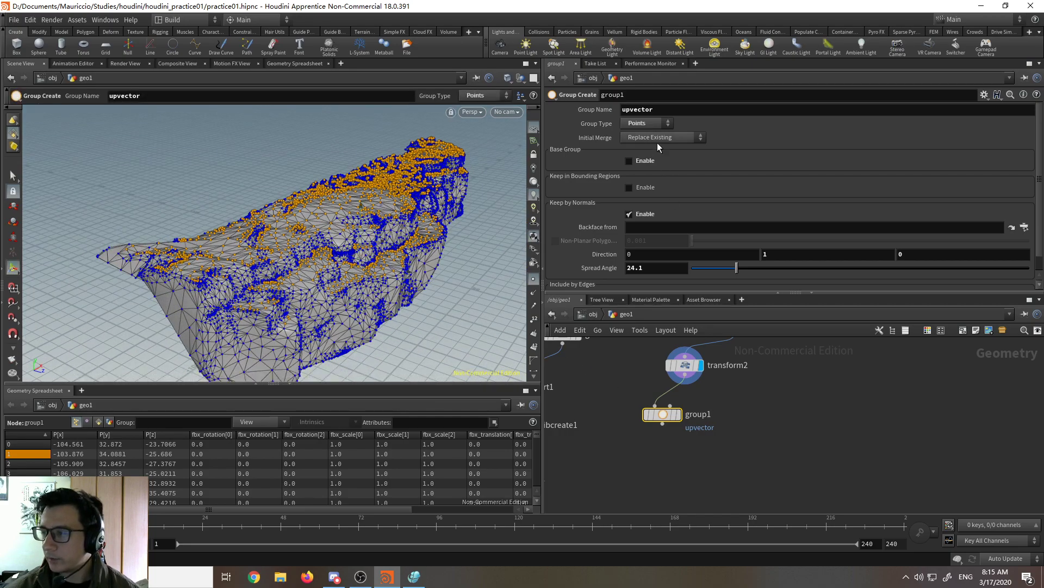
Step: Display group1 and look over the grouped points on the cliff's upper surfaces
{"action": "scroll", "coordinate": [767, 414], "scroll_direction": "down", "scroll_amount": 2}
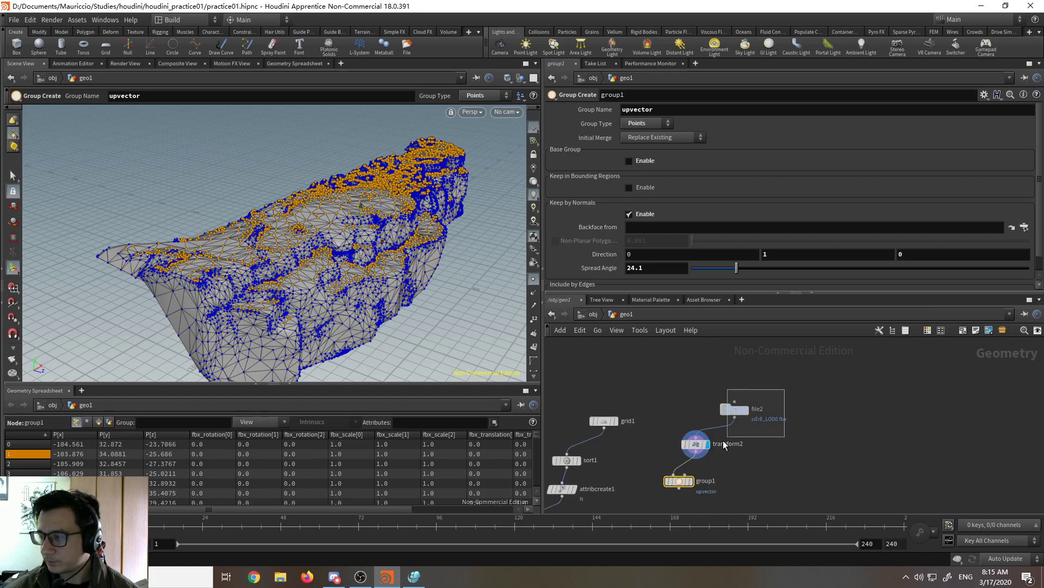
{"action": "left_click_drag", "start_coordinate": [736, 388], "coordinate": [668, 485]}
{"action": "left_click", "coordinate": [759, 479]}
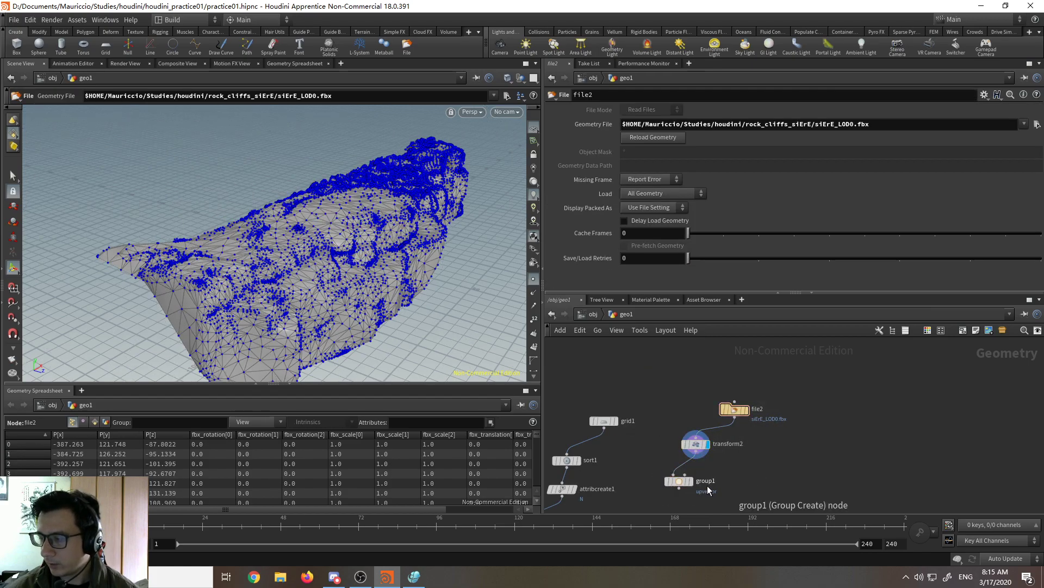
{"action": "left_click", "coordinate": [690, 481]}
{"action": "mouse_move", "coordinate": [297, 231]}
{"action": "left_mouse_down"}
{"action": "mouse_move", "coordinate": [278, 235]}
{"action": "mouse_move", "coordinate": [300, 241]}
{"action": "left_mouse_up"}
{"action": "key", "text": "Return"}
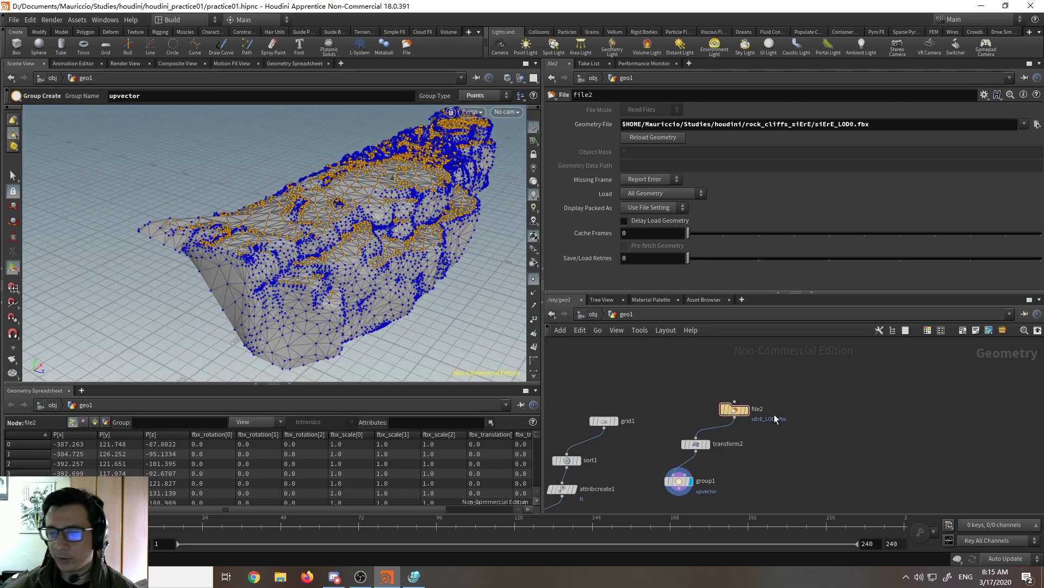
Step: Add a Scatter node next to group1 in the cliff branch
{"action": "middle_click_drag", "start_coordinate": [783, 449], "coordinate": [780, 387]}
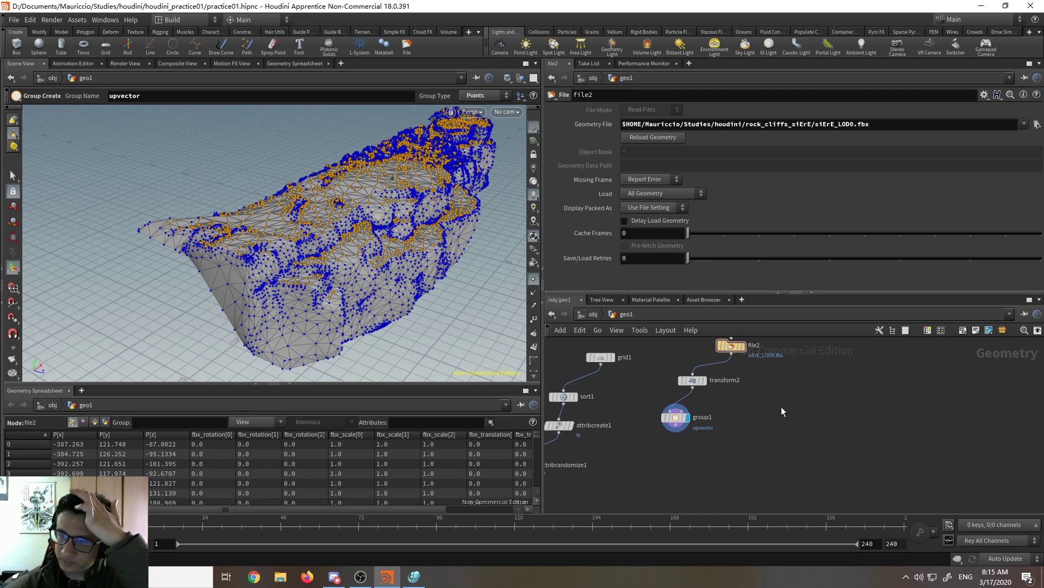
{"action": "middle_click_drag", "start_coordinate": [781, 406], "coordinate": [791, 443]}
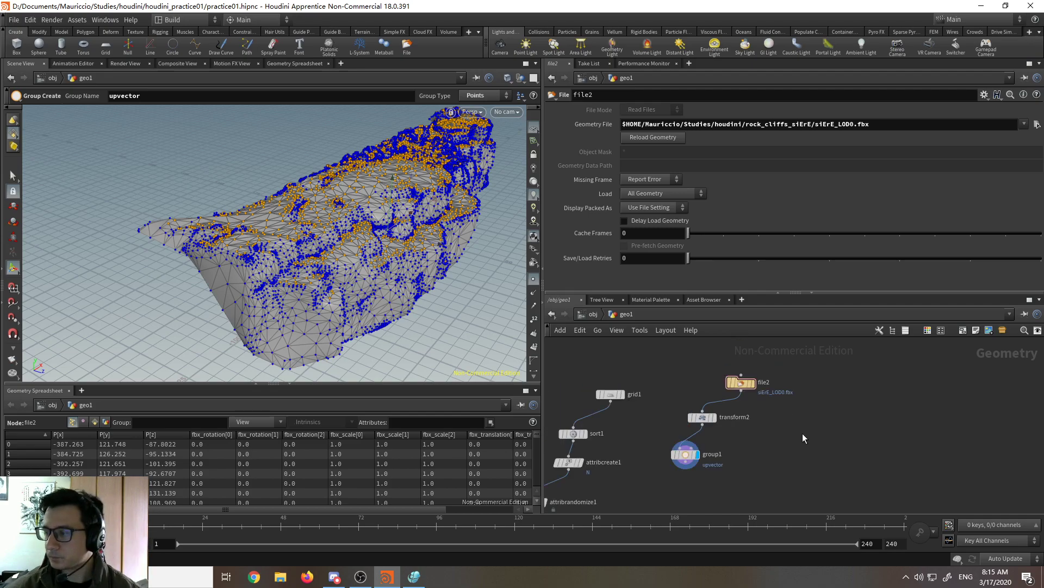
{"action": "left_click", "coordinate": [700, 459]}
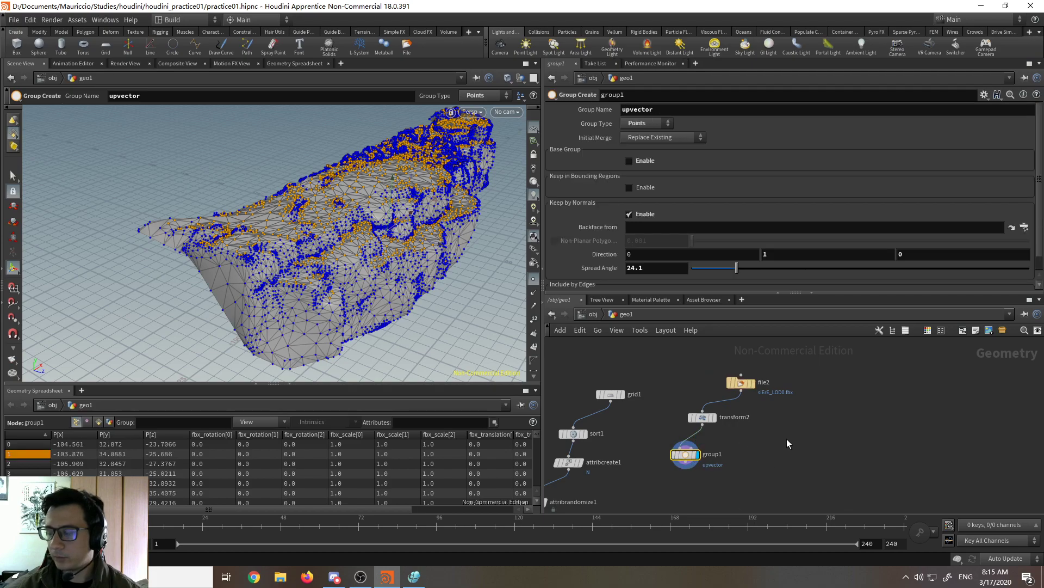
{"action": "key", "text": "Tab"}
{"action": "type", "text": "attribcreate"}
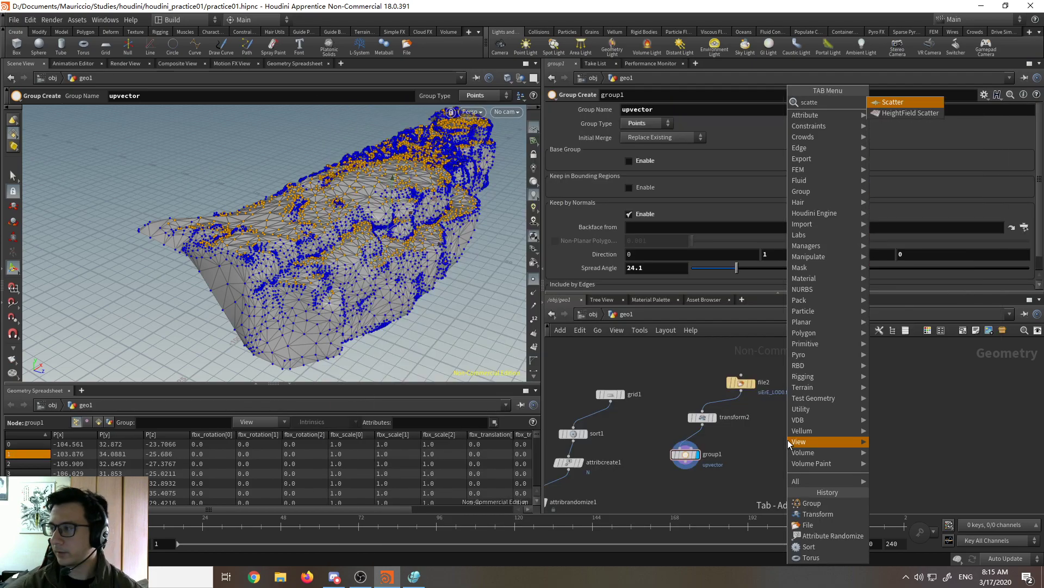
{"action": "key", "text": "Return"}
{"action": "scroll", "coordinate": [787, 440], "scroll_direction": "up", "scroll_amount": 3}
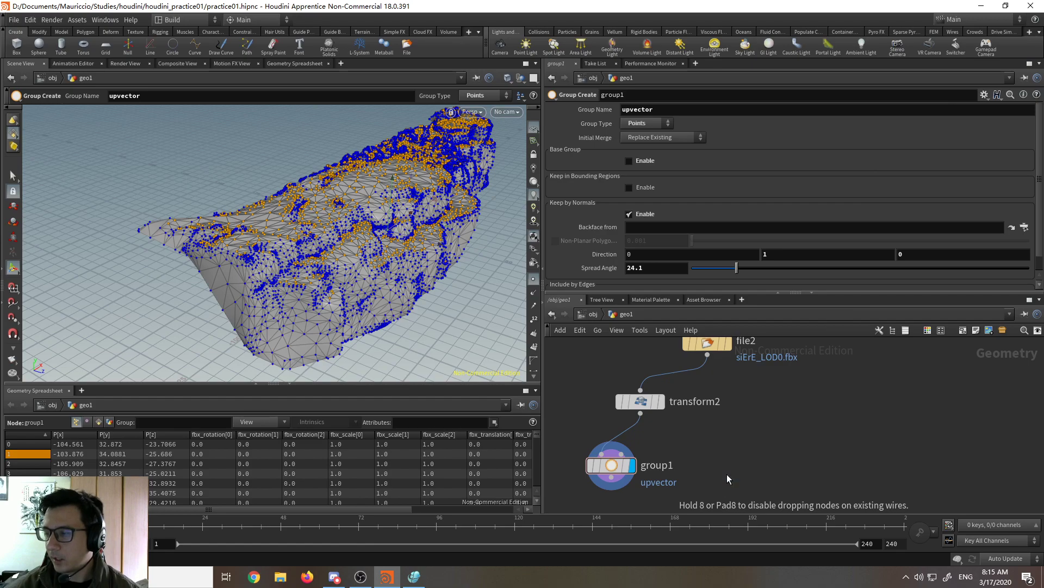
{"action": "left_click", "coordinate": [727, 474]}
{"action": "left_click_drag", "start_coordinate": [728, 475], "coordinate": [751, 474]}
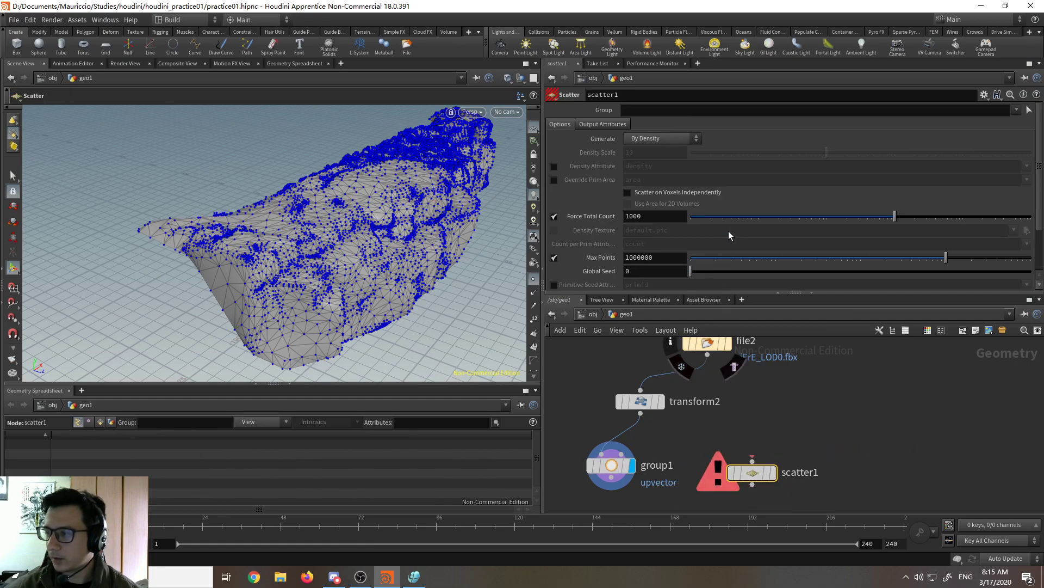
Step: Move scatter1 below group1 and lower its Force Total Count to 18, briefly hiding the point markers on the cliff
{"action": "scroll", "coordinate": [830, 429], "scroll_direction": "down", "scroll_amount": 2}
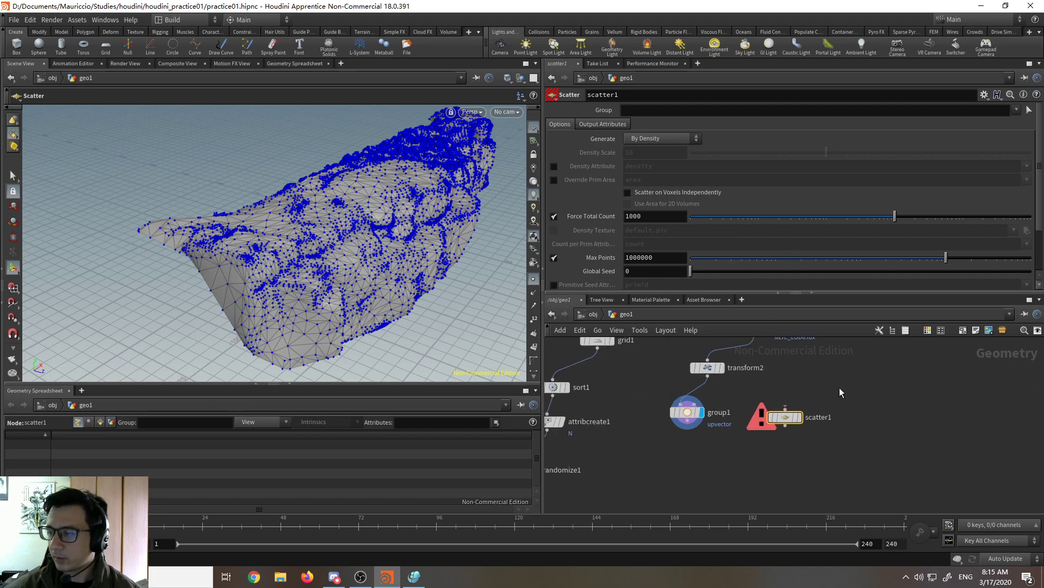
{"action": "left_click_drag", "start_coordinate": [786, 417], "coordinate": [675, 481]}
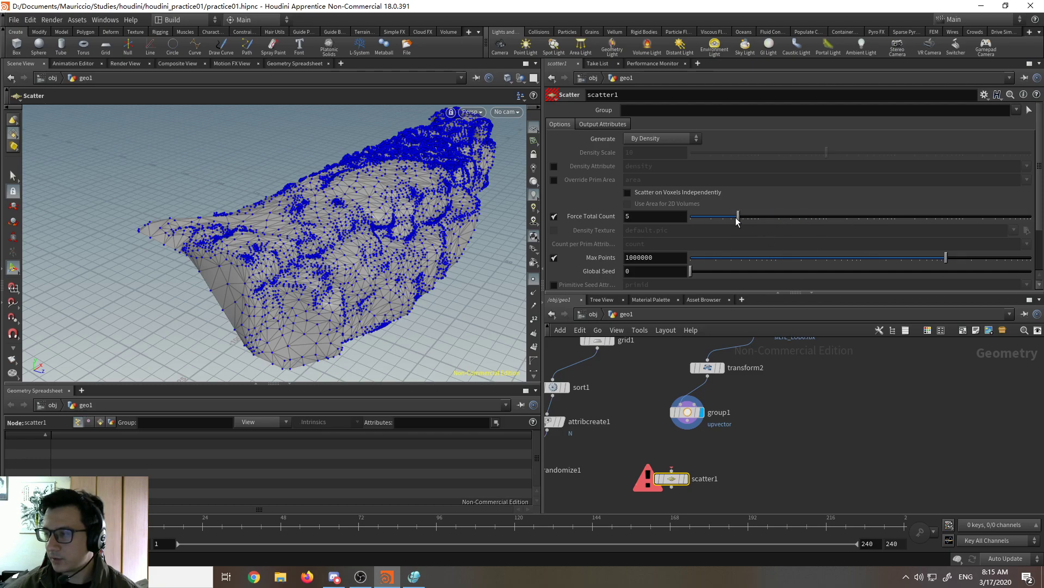
{"action": "left_click", "coordinate": [532, 279]}
{"action": "middle_click_drag", "start_coordinate": [450, 310], "coordinate": [438, 310], "text": "alt"}
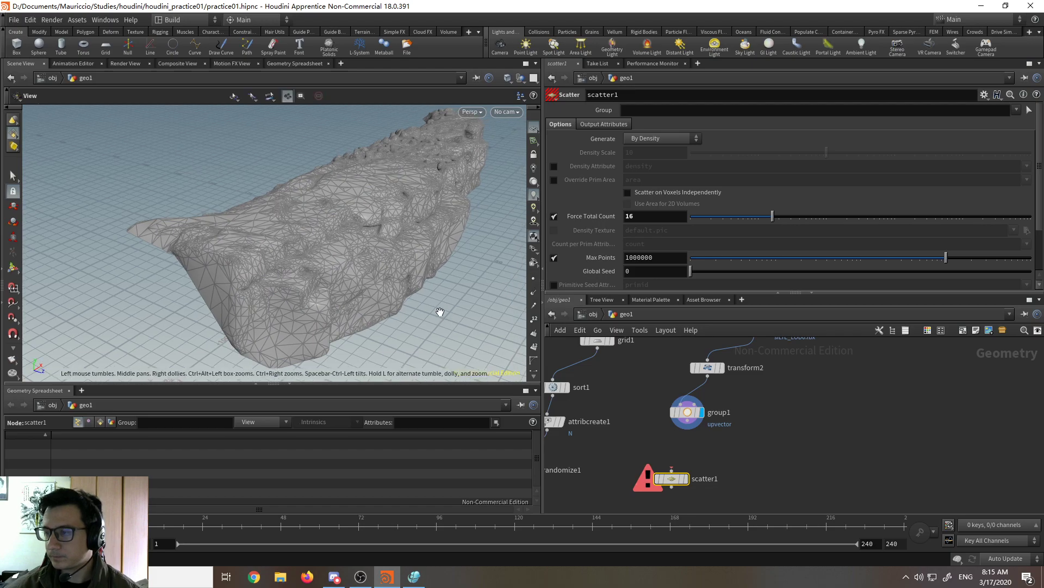
{"action": "left_click", "coordinate": [533, 278]}
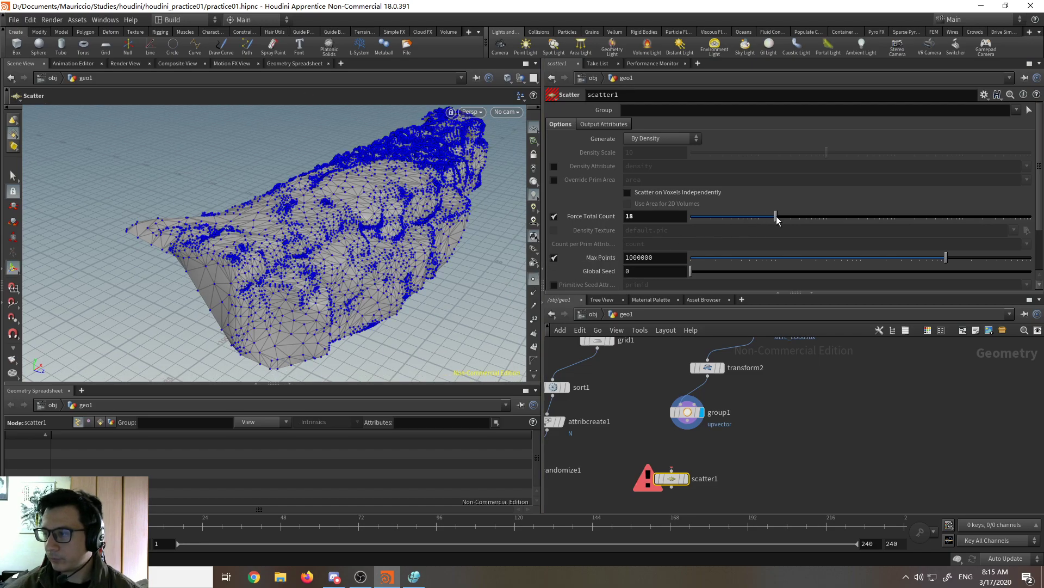
Step: Connect group1 to scatter1, display scatter1, and set its Force Total Count to 25
{"action": "left_click_drag", "start_coordinate": [686, 430], "coordinate": [688, 481]}
{"action": "left_click", "coordinate": [688, 481]}
{"action": "key", "text": "Escape"}
{"action": "left_click_drag", "start_coordinate": [316, 296], "coordinate": [268, 263]}
{"action": "right_click_drag", "start_coordinate": [269, 263], "coordinate": [391, 304]}
{"action": "key", "text": "Return"}
{"action": "mouse_move", "coordinate": [777, 217]}
{"action": "left_mouse_down"}
{"action": "mouse_move", "coordinate": [925, 218]}
{"action": "mouse_move", "coordinate": [759, 217]}
{"action": "mouse_move", "coordinate": [786, 228]}
{"action": "left_mouse_up"}
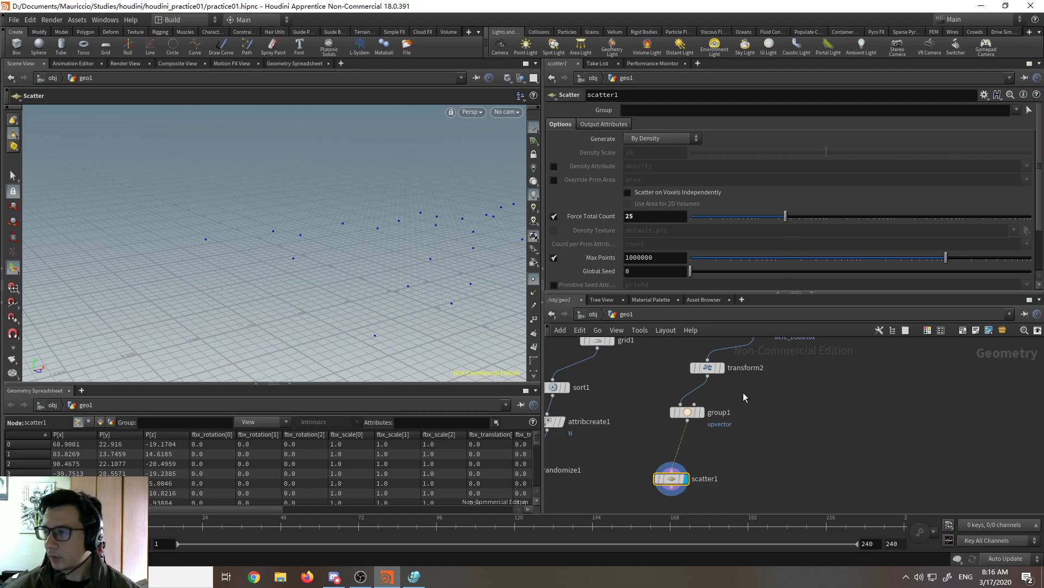
Step: Examine the upvector membership column of group1 in the spreadsheet and check the groups offered by scatter1
{"action": "left_click_drag", "start_coordinate": [464, 341], "coordinate": [401, 284]}
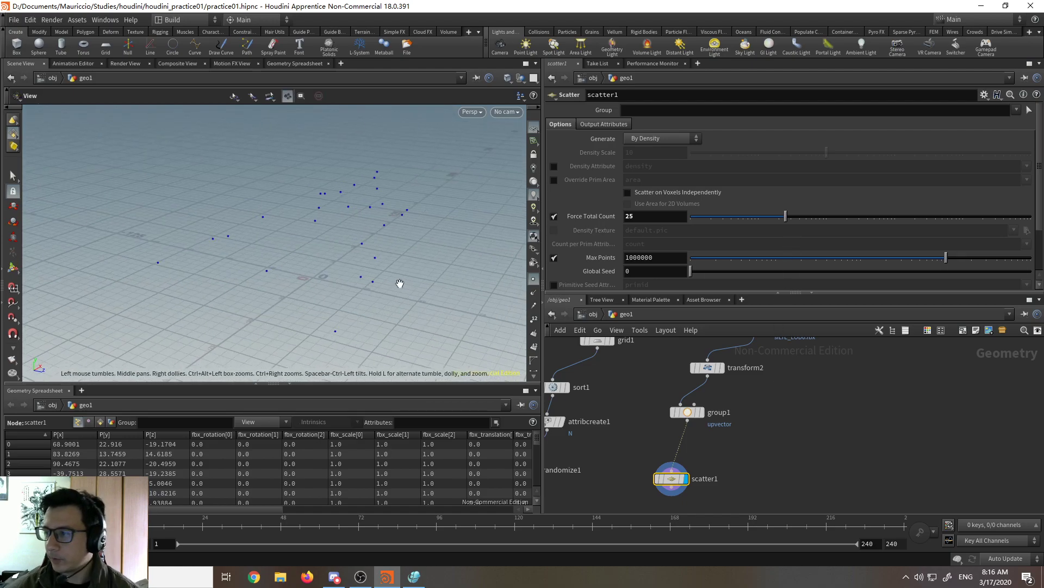
{"action": "left_click", "coordinate": [694, 416]}
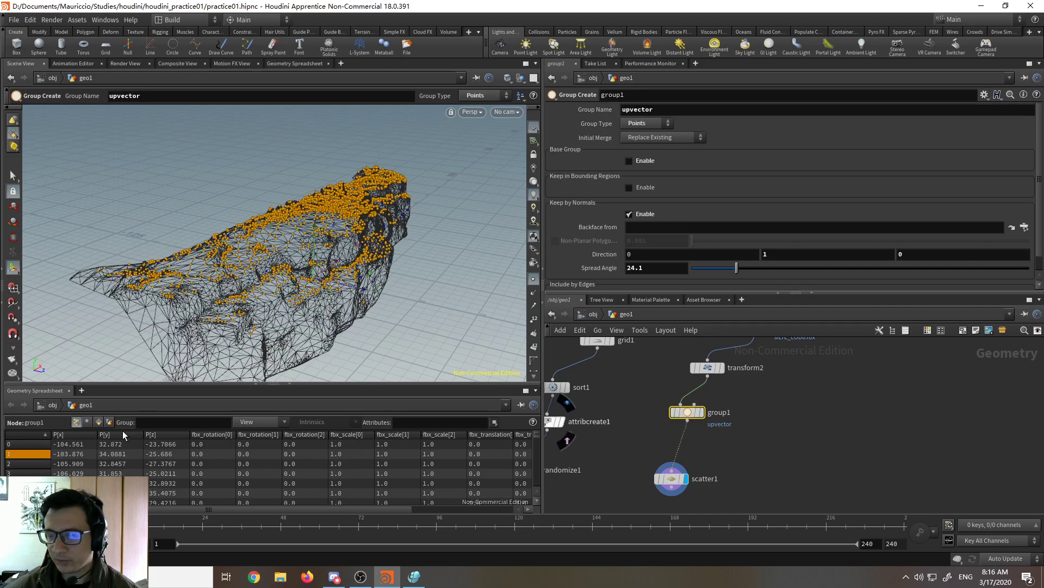
{"action": "left_click_drag", "start_coordinate": [380, 511], "coordinate": [513, 502]}
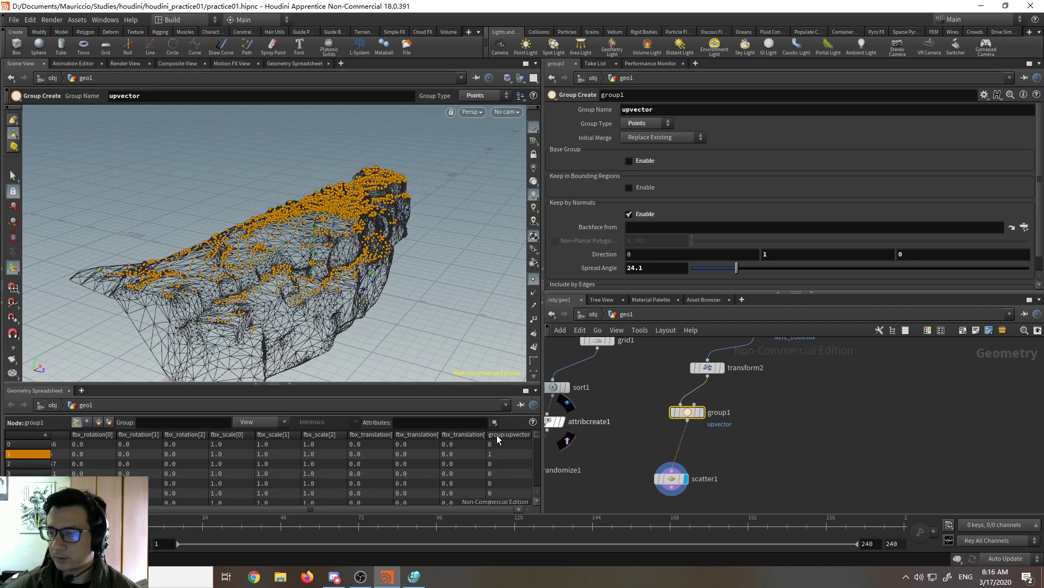
{"action": "left_click", "coordinate": [672, 478]}
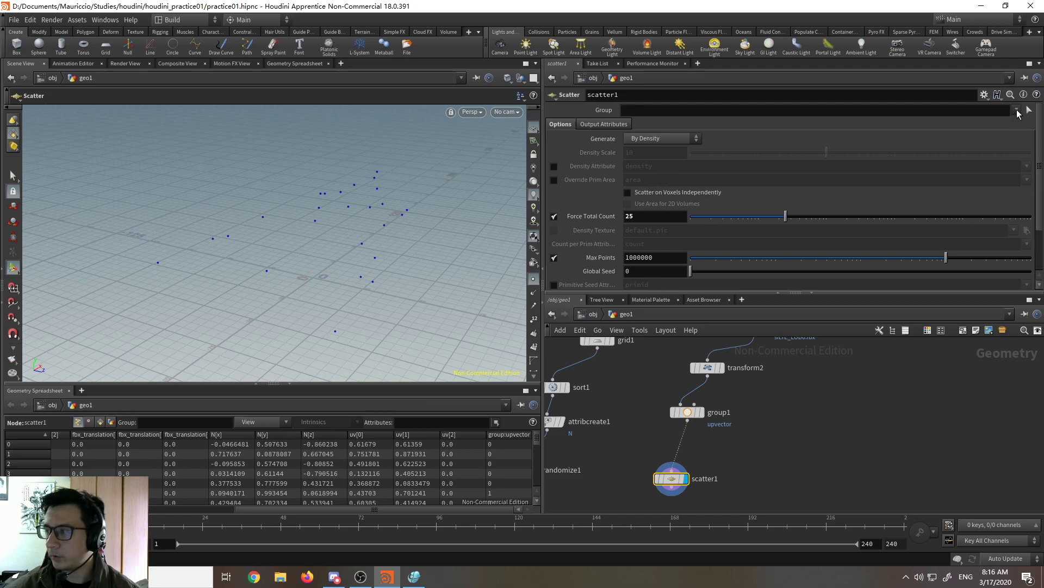
{"action": "left_click", "coordinate": [1017, 111]}
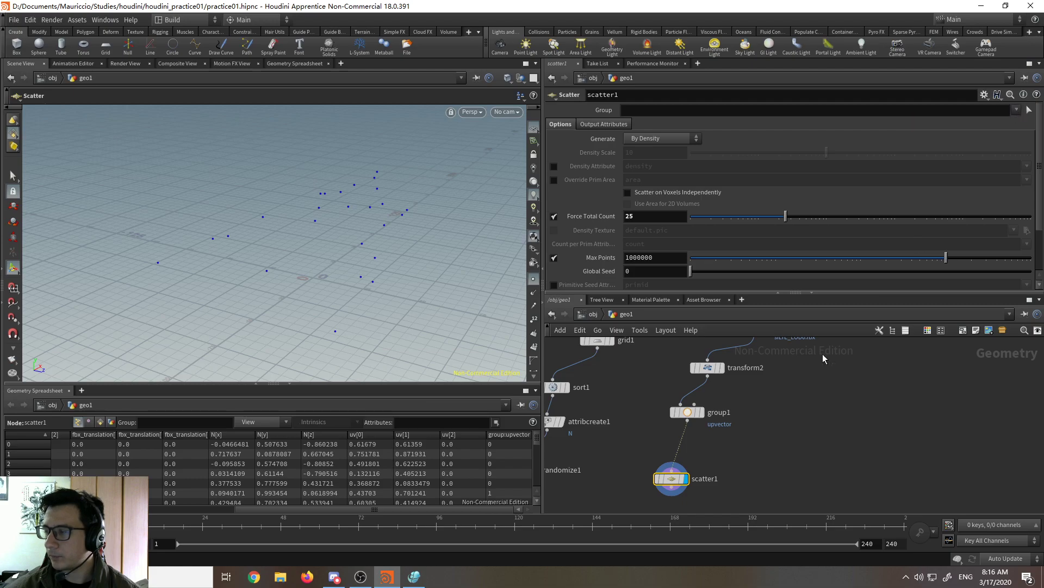
Step: Change the Group Type of group1 to Primitives
{"action": "middle_click_drag", "start_coordinate": [827, 386], "coordinate": [832, 412]}
{"action": "left_click", "coordinate": [692, 437]}
{"action": "left_click", "coordinate": [648, 124]}
{"action": "left_click", "coordinate": [647, 135]}
Step: Restrict scatter1 to the upvector group
{"action": "middle_click_drag", "start_coordinate": [744, 441], "coordinate": [749, 378]}
{"action": "left_click", "coordinate": [681, 439]}
{"action": "left_click", "coordinate": [1014, 110]}
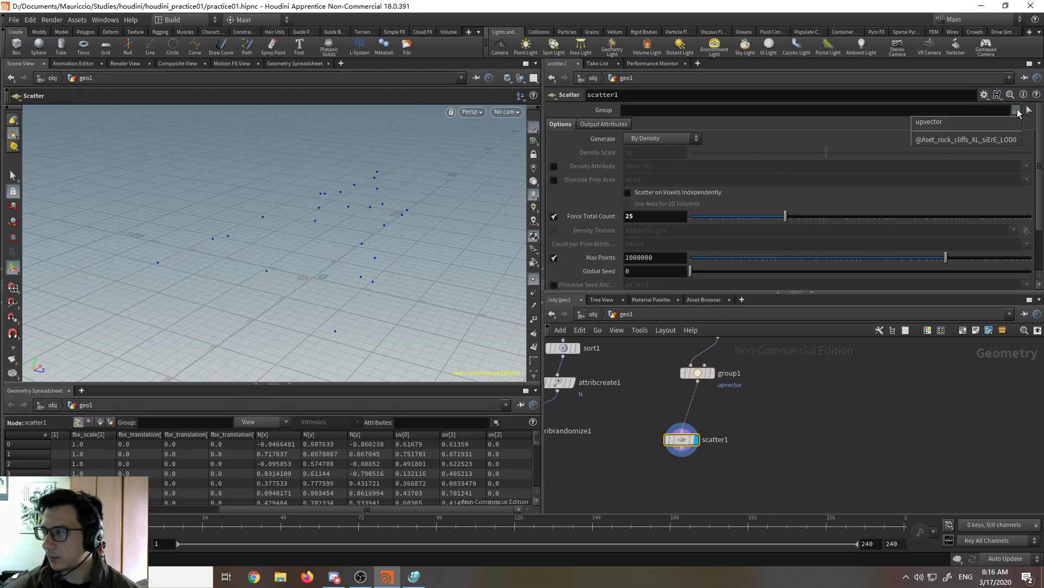
{"action": "left_click", "coordinate": [969, 121]}
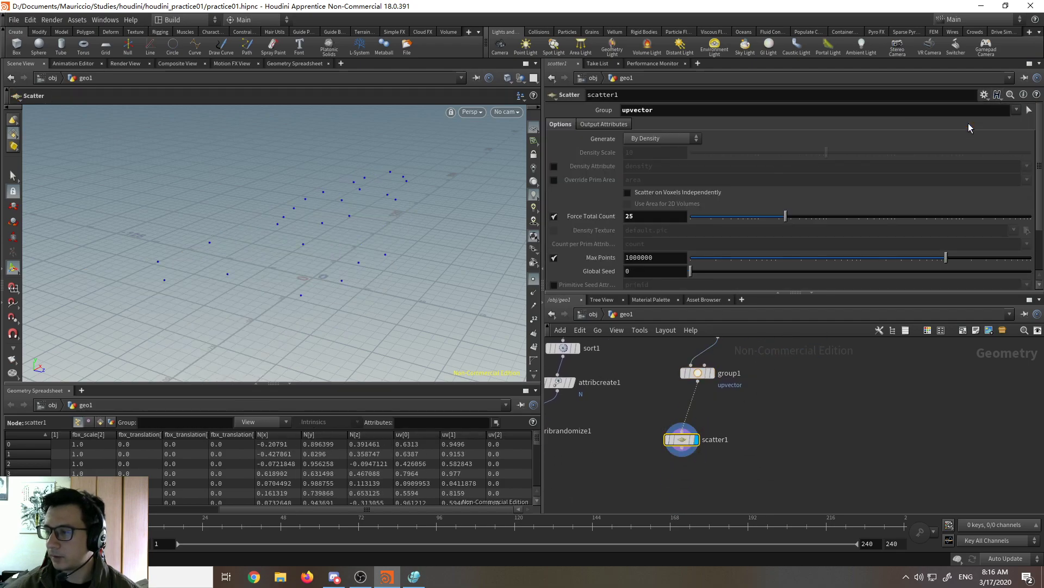
Step: Display group1 and examine which cliff faces its upvector primitive group covers
{"action": "left_click", "coordinate": [698, 373]}
{"action": "left_click", "coordinate": [651, 125]}
{"action": "left_click", "coordinate": [649, 143]}
{"action": "key", "text": "Escape"}
{"action": "left_click_drag", "start_coordinate": [349, 228], "coordinate": [445, 244]}
{"action": "key", "text": "Return"}
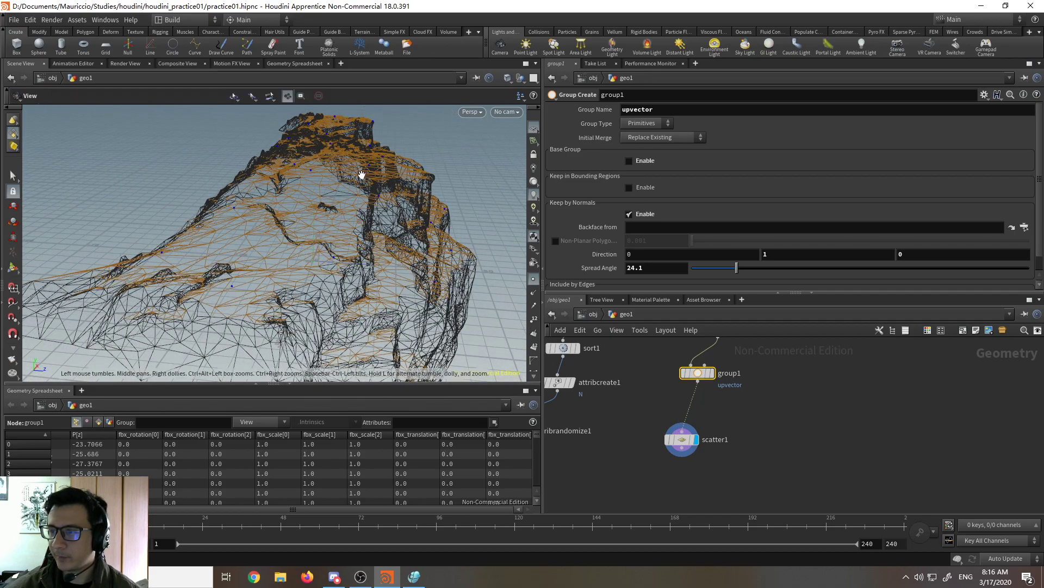
{"action": "scroll", "coordinate": [370, 239], "scroll_direction": "up", "scroll_amount": 3}
{"action": "scroll", "coordinate": [364, 247], "scroll_direction": "up", "scroll_amount": 2}
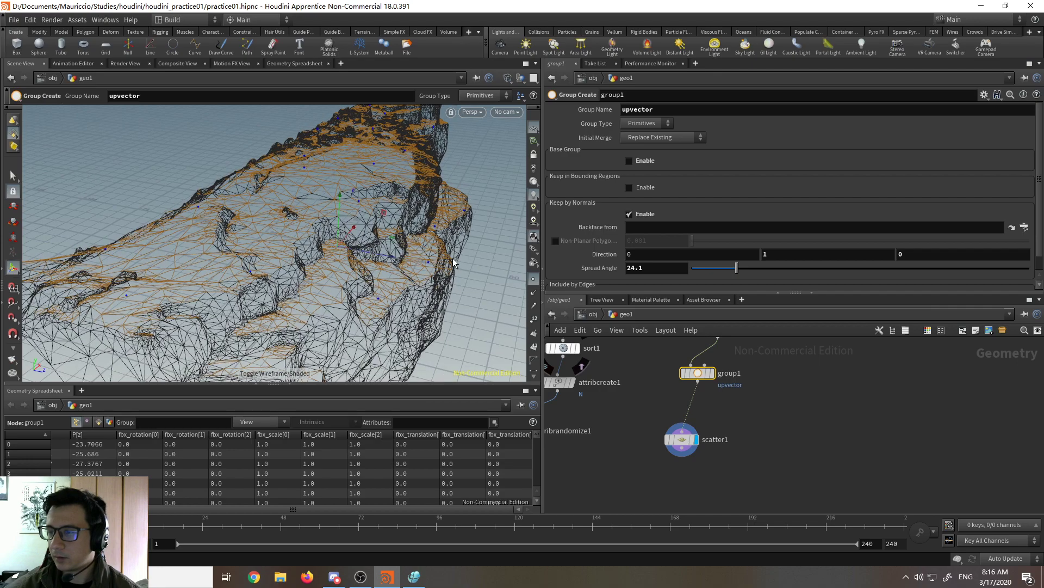
{"action": "left_click", "coordinate": [712, 372]}
{"action": "key", "text": "Escape"}
{"action": "left_click_drag", "start_coordinate": [234, 256], "coordinate": [252, 221]}
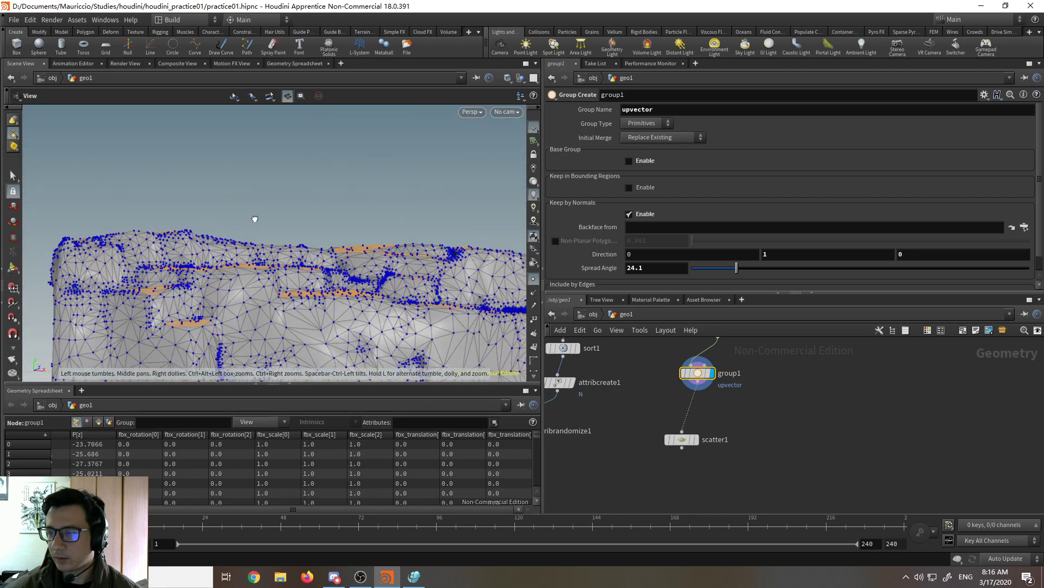
{"action": "scroll", "coordinate": [347, 266], "scroll_direction": "up", "scroll_amount": 6}
{"action": "left_click_drag", "start_coordinate": [347, 265], "coordinate": [512, 236]}
Step: Switch group1's Group Type to Points for comparison, then restore it to Primitives and inspect the cliff
{"action": "left_click", "coordinate": [657, 123]}
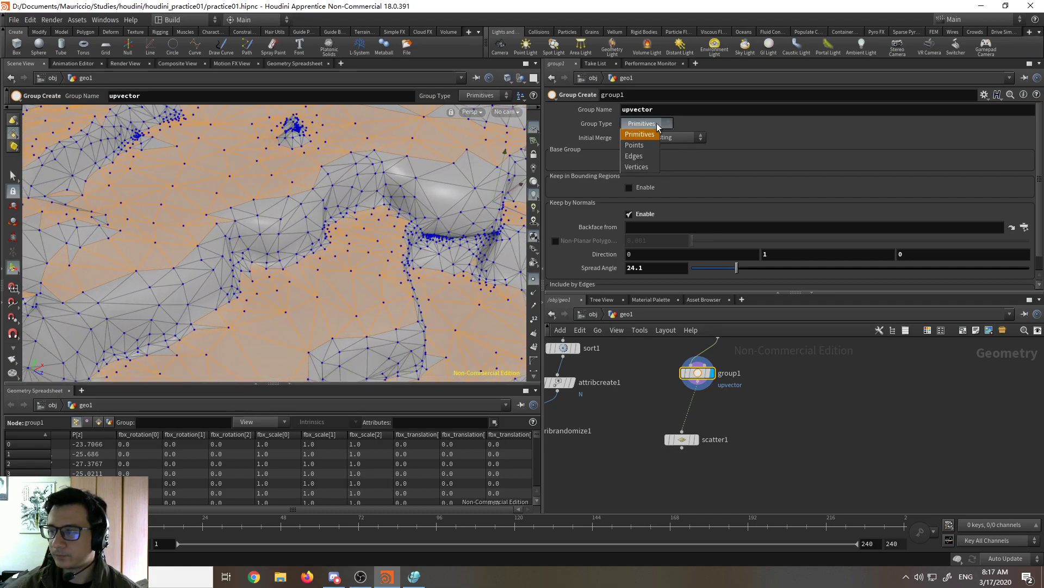
{"action": "left_click", "coordinate": [654, 141]}
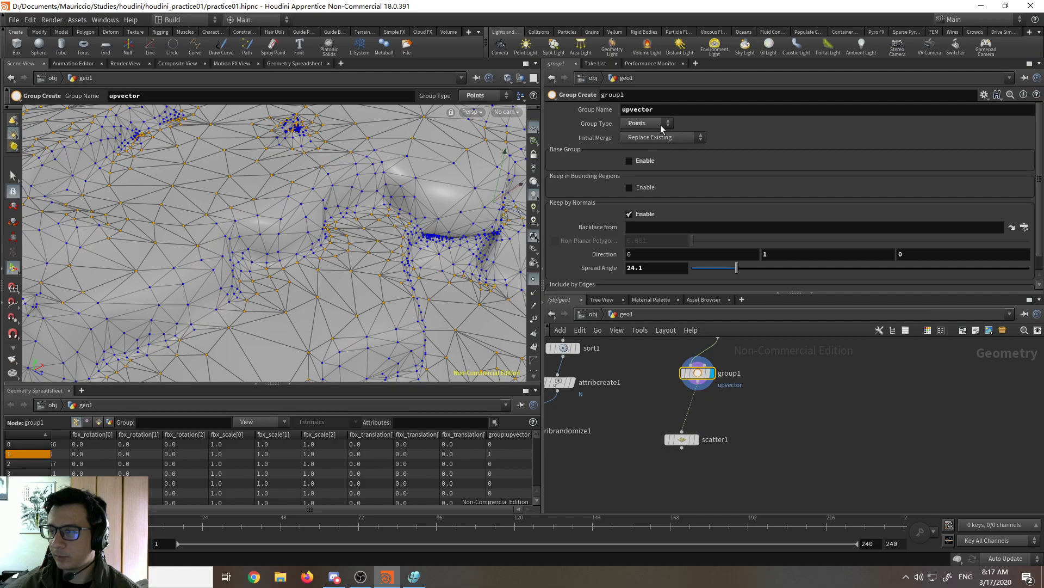
{"action": "left_click", "coordinate": [659, 124]}
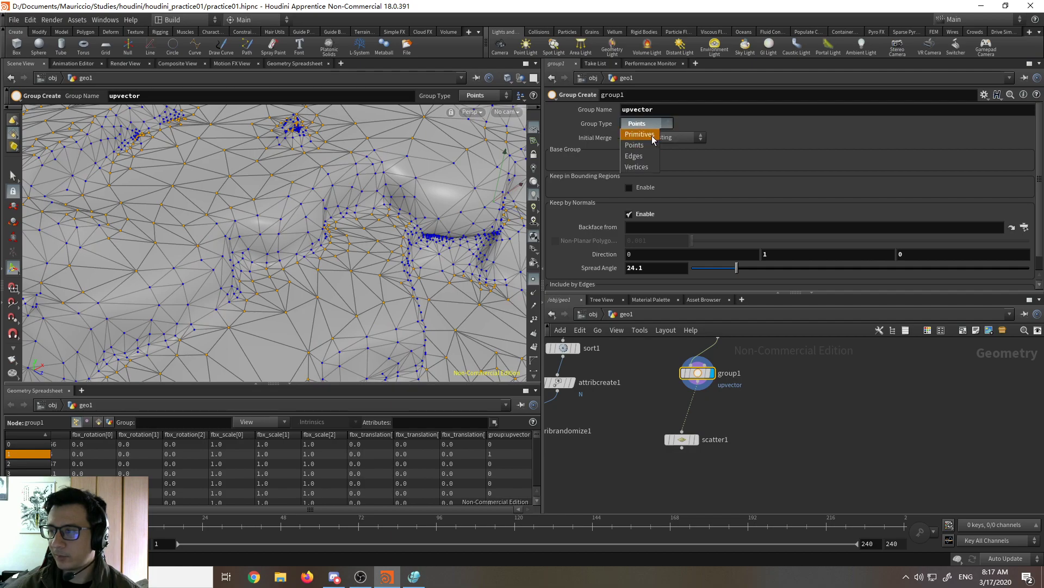
{"action": "left_click", "coordinate": [653, 136]}
{"action": "key", "text": "Escape"}
{"action": "left_click_drag", "start_coordinate": [384, 296], "coordinate": [392, 201]}
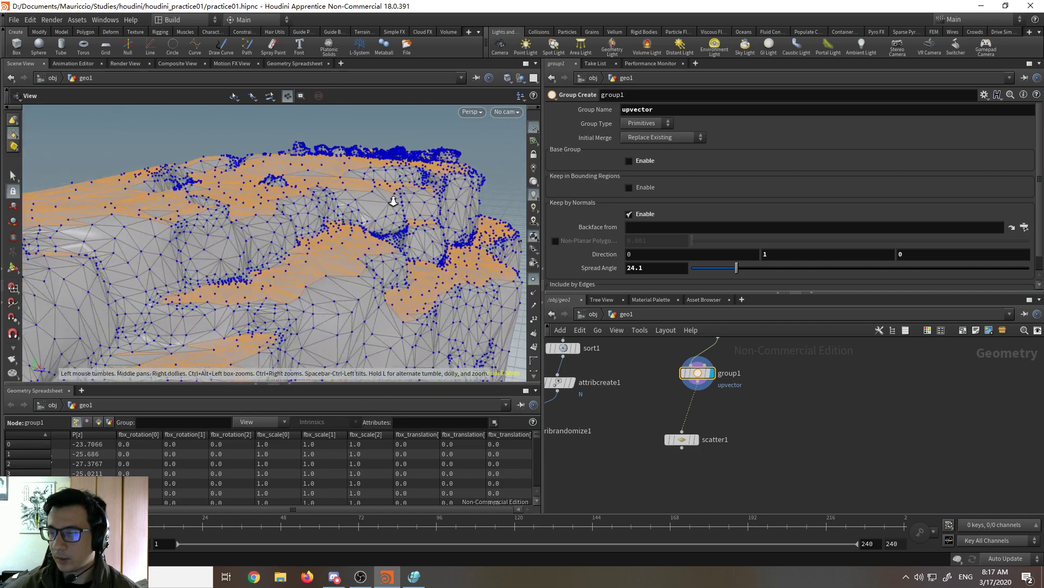
{"action": "right_click_drag", "start_coordinate": [392, 201], "coordinate": [403, 292]}
{"action": "left_click_drag", "start_coordinate": [404, 291], "coordinate": [376, 281]}
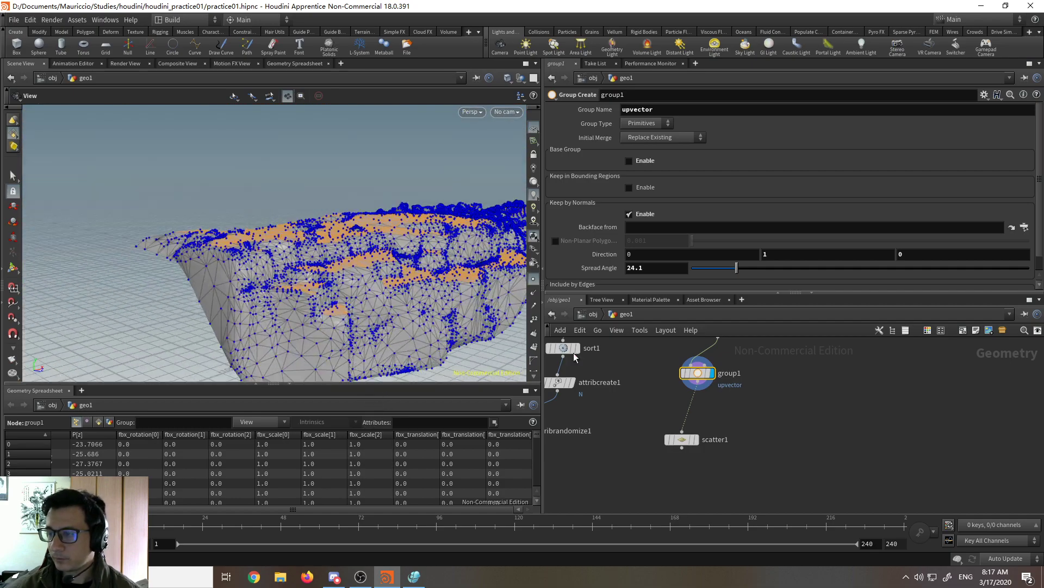
Step: Display scatter1 and inspect the distribution of its points
{"action": "left_click", "coordinate": [697, 440]}
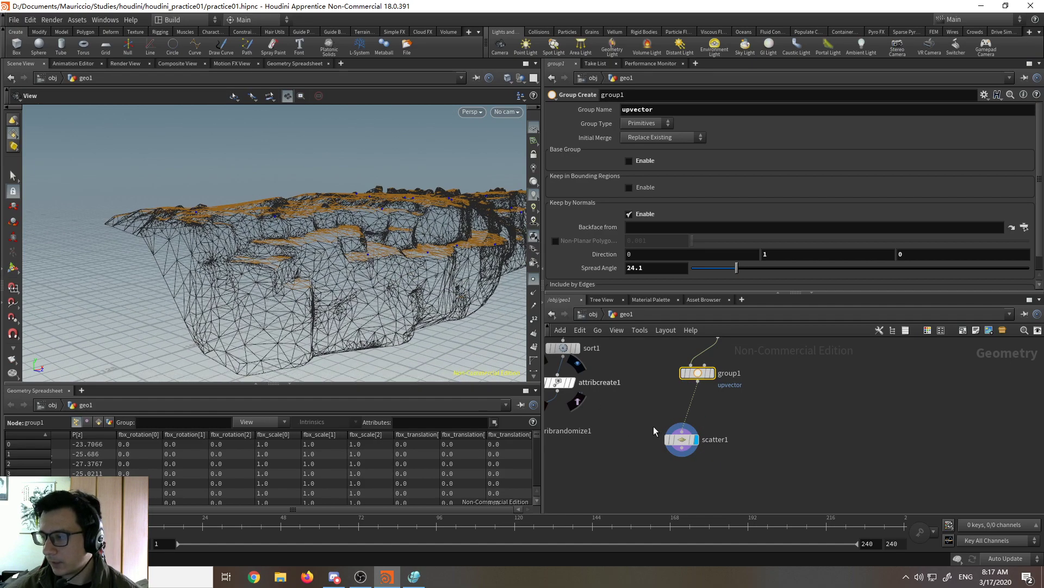
{"action": "left_click", "coordinate": [681, 440]}
{"action": "key", "text": "space"}
{"action": "left_click_drag", "start_coordinate": [320, 226], "coordinate": [396, 310]}
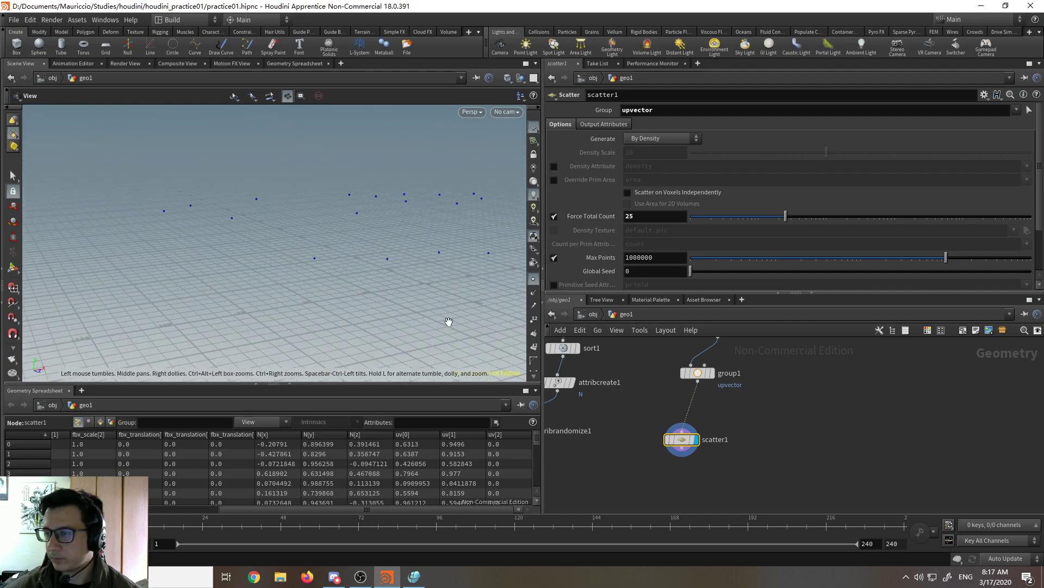
Step: Template group1 as a wireframe reference and set scatter1's Force Total Count to 40
{"action": "left_click", "coordinate": [710, 375]}
{"action": "key", "text": "space"}
{"action": "left_click_drag", "start_coordinate": [342, 256], "coordinate": [589, 392]}
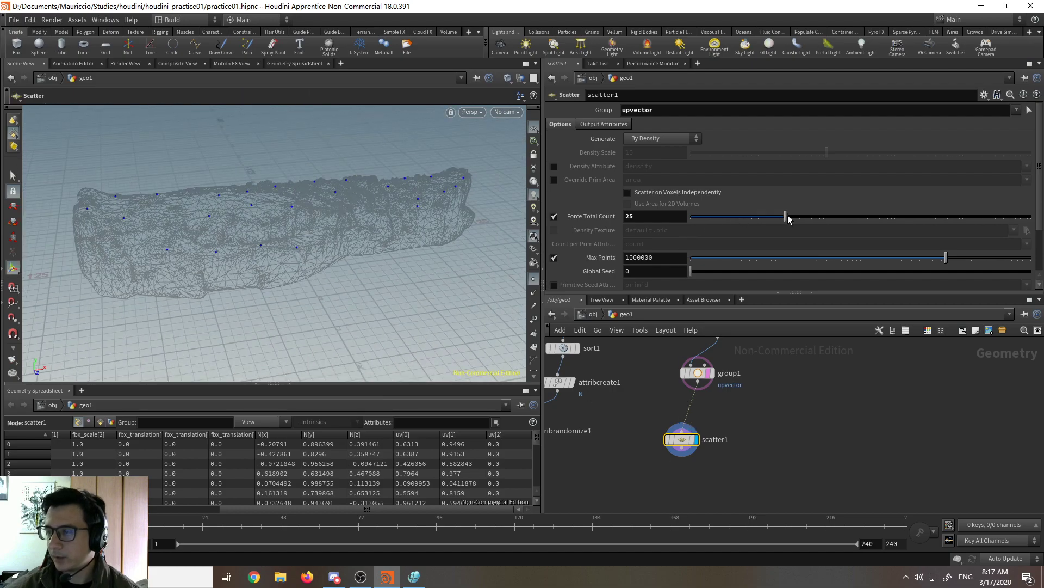
{"action": "mouse_move", "coordinate": [816, 221]}
{"action": "left_mouse_down"}
{"action": "mouse_move", "coordinate": [857, 218]}
{"action": "mouse_move", "coordinate": [759, 218]}
{"action": "mouse_move", "coordinate": [855, 218]}
{"action": "mouse_move", "coordinate": [778, 214]}
{"action": "mouse_move", "coordinate": [800, 216]}
{"action": "left_mouse_up"}
Step: Move the cliff branch nodes up and connect scatter1 to sort1 in place of grid1
{"action": "scroll", "coordinate": [800, 406], "scroll_direction": "down", "scroll_amount": 3}
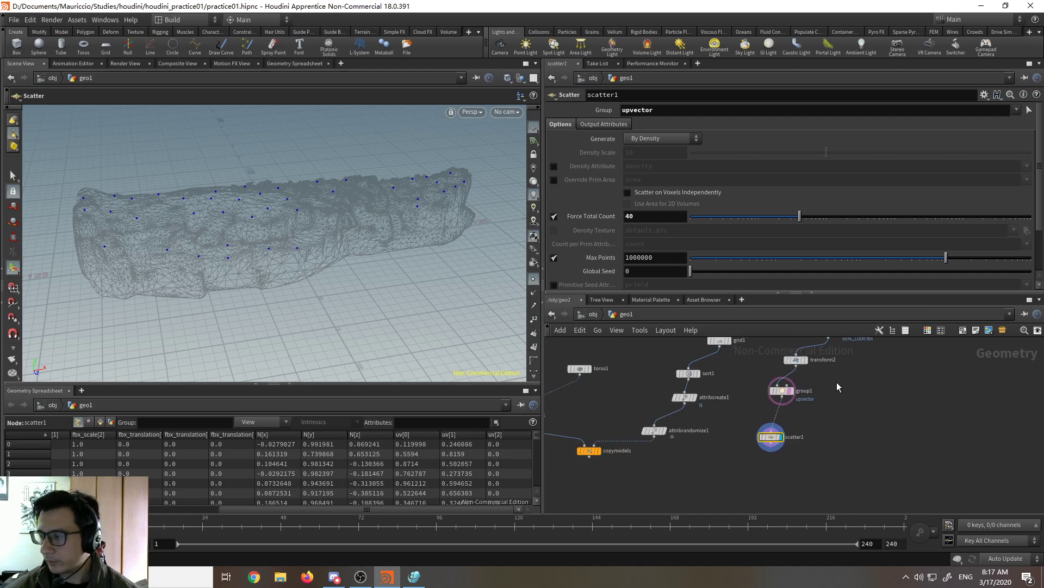
{"action": "scroll", "coordinate": [818, 426], "scroll_direction": "down", "scroll_amount": 2}
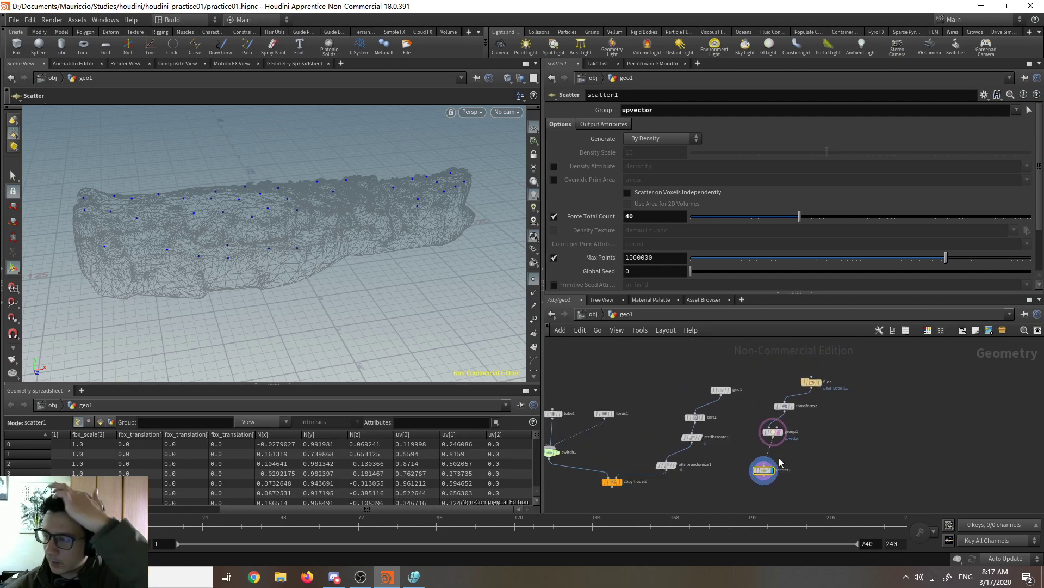
{"action": "left_click_drag", "start_coordinate": [722, 390], "coordinate": [850, 500]}
{"action": "left_click_drag", "start_coordinate": [763, 475], "coordinate": [706, 419]}
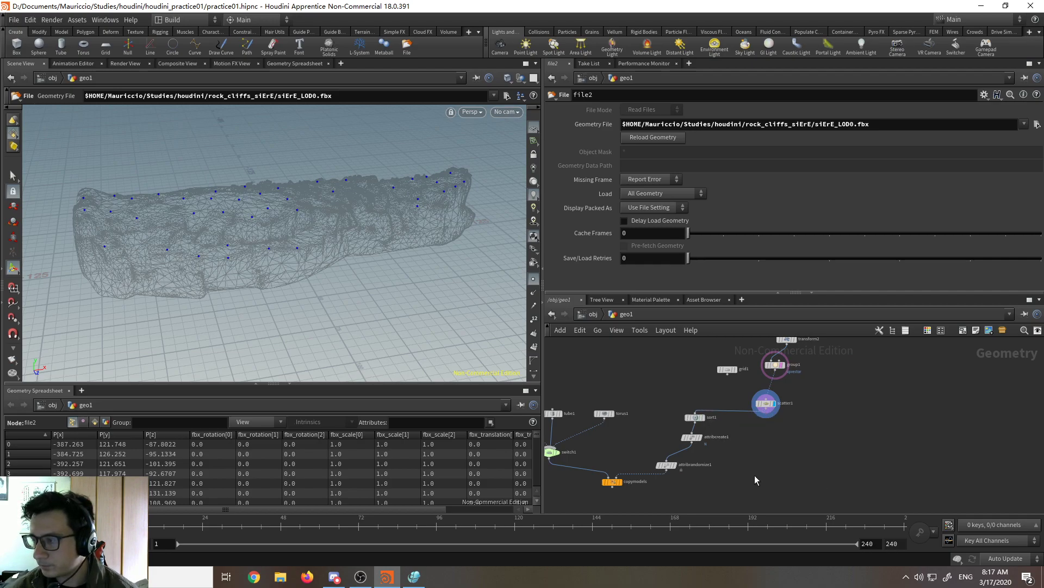
Step: Display copymodels with the copies on the scattered points and turn off the group1 template
{"action": "left_click", "coordinate": [614, 482]}
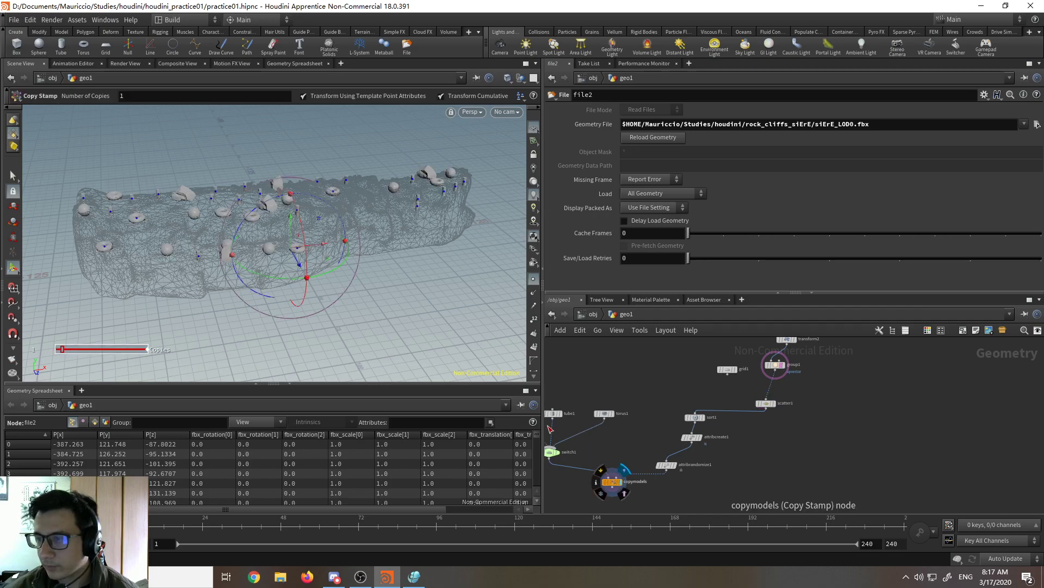
{"action": "key", "text": "Escape"}
{"action": "left_click_drag", "start_coordinate": [233, 304], "coordinate": [392, 305]}
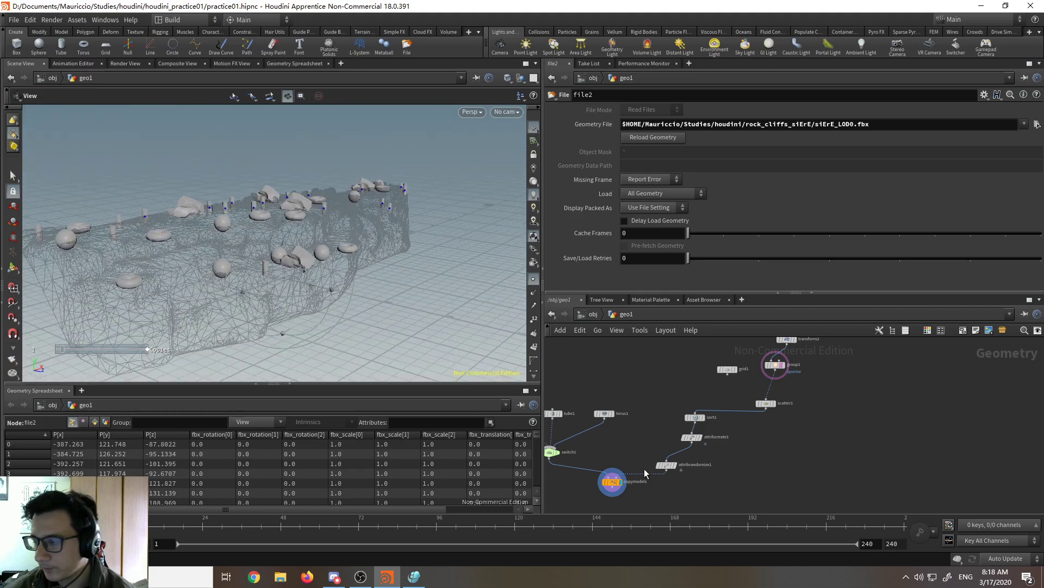
{"action": "scroll", "coordinate": [770, 380], "scroll_direction": "up", "scroll_amount": 2}
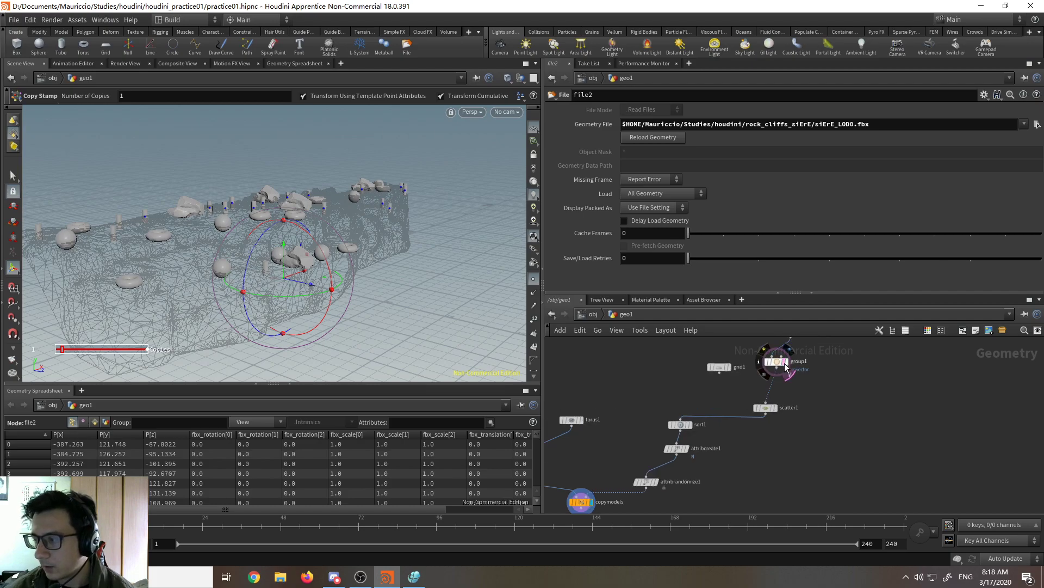
{"action": "left_click", "coordinate": [785, 367]}
{"action": "left_click_drag", "start_coordinate": [410, 338], "coordinate": [430, 283]}
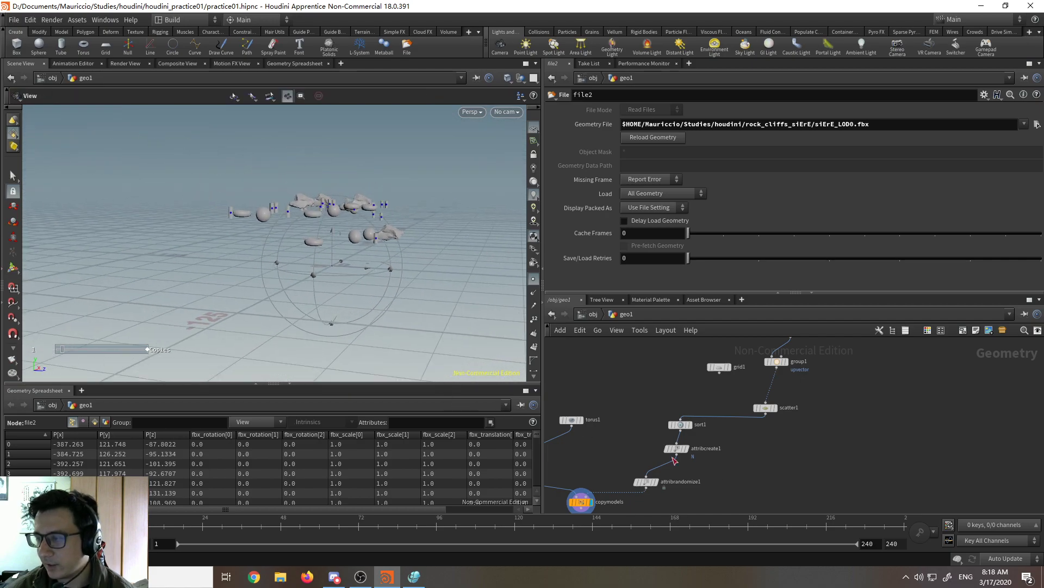
Step: Add a Merge node below copymodels and connect copymodels to it
{"action": "middle_click_drag", "start_coordinate": [729, 506], "coordinate": [710, 406]}
{"action": "key", "text": "Tab"}
{"action": "type", "text": "mer"}
{"action": "key", "text": "Return"}
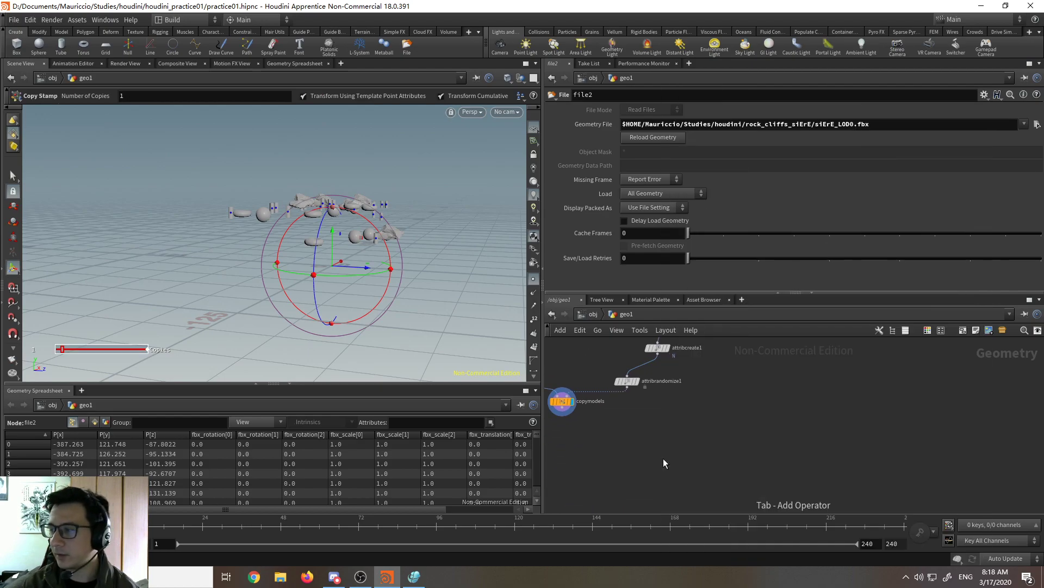
{"action": "left_click", "coordinate": [615, 471]}
{"action": "left_click_drag", "start_coordinate": [569, 412], "coordinate": [613, 464]}
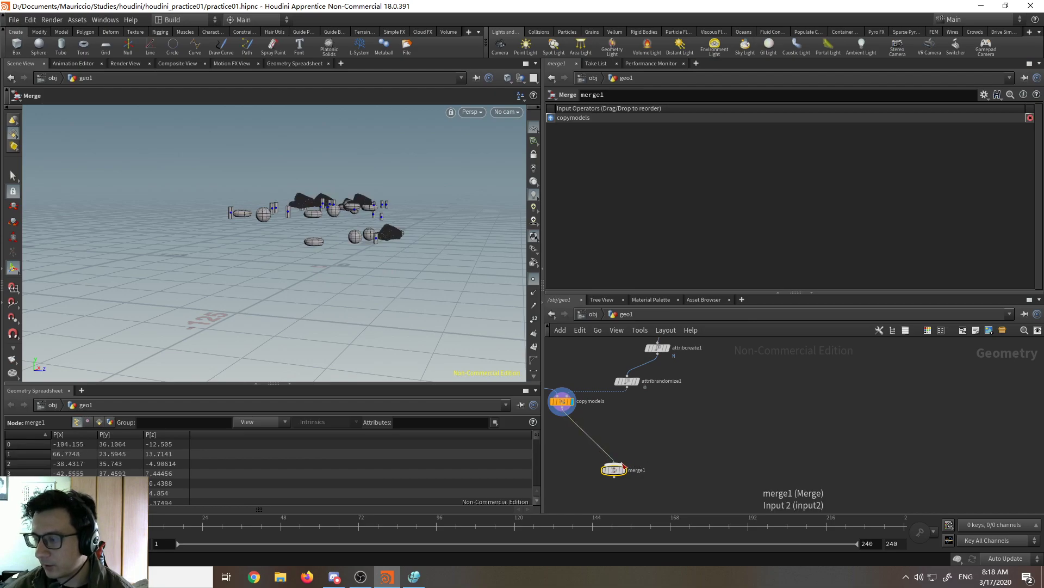
Step: Add a Pack node beside the cliff branch, below and to the side of scatter1
{"action": "key", "text": "h"}
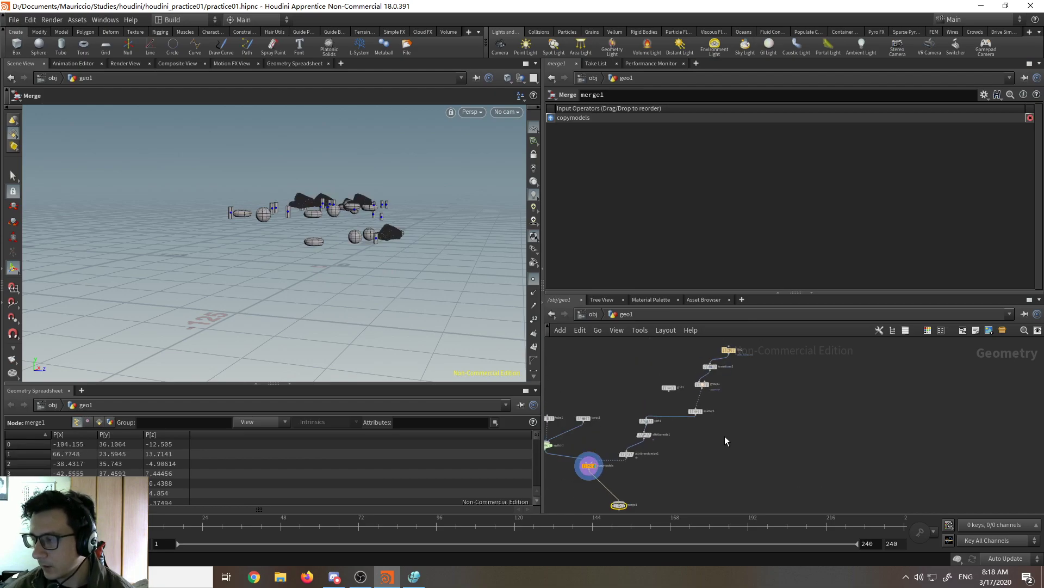
{"action": "key", "text": "Tab"}
{"action": "type", "text": "pack"}
{"action": "key", "text": "Return"}
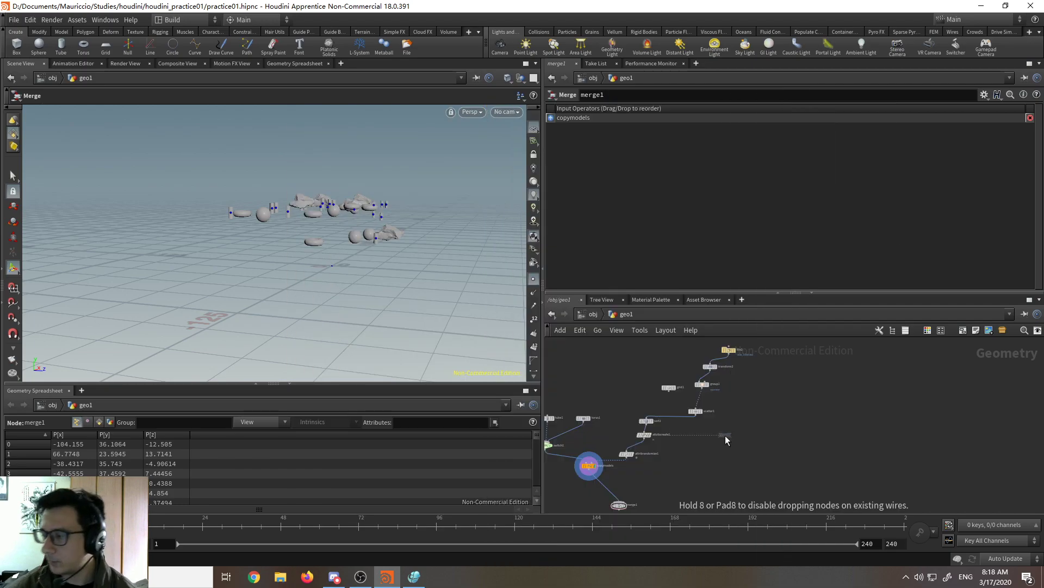
{"action": "left_click", "coordinate": [726, 436]}
{"action": "scroll", "coordinate": [728, 351], "scroll_direction": "up", "scroll_amount": 3}
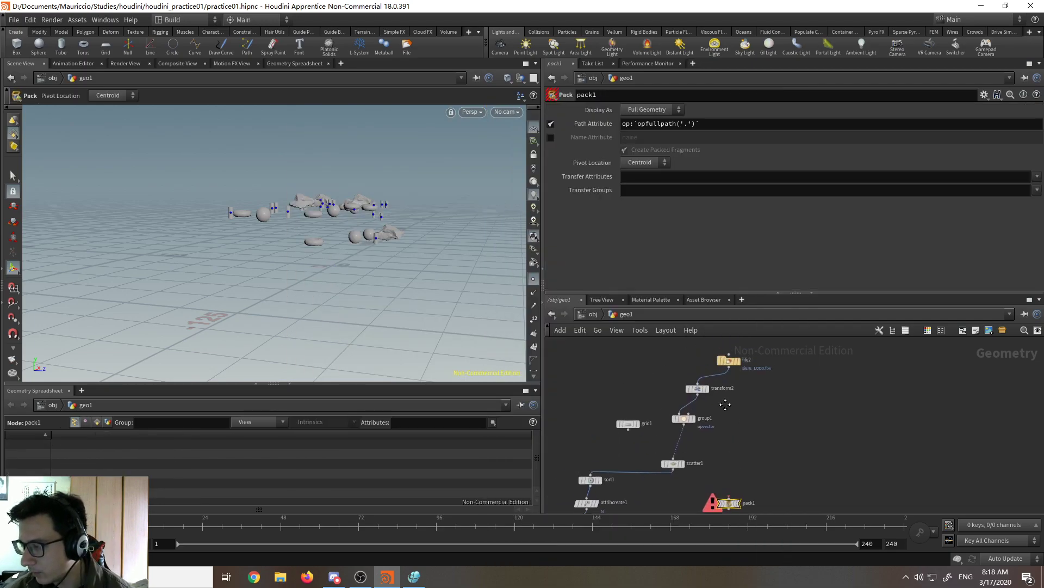
Step: Connect the imported cliff file2 to pack1 and check its size against the copies
{"action": "left_click_drag", "start_coordinate": [728, 368], "coordinate": [728, 496]}
{"action": "scroll", "coordinate": [804, 392], "scroll_direction": "down", "scroll_amount": 3}
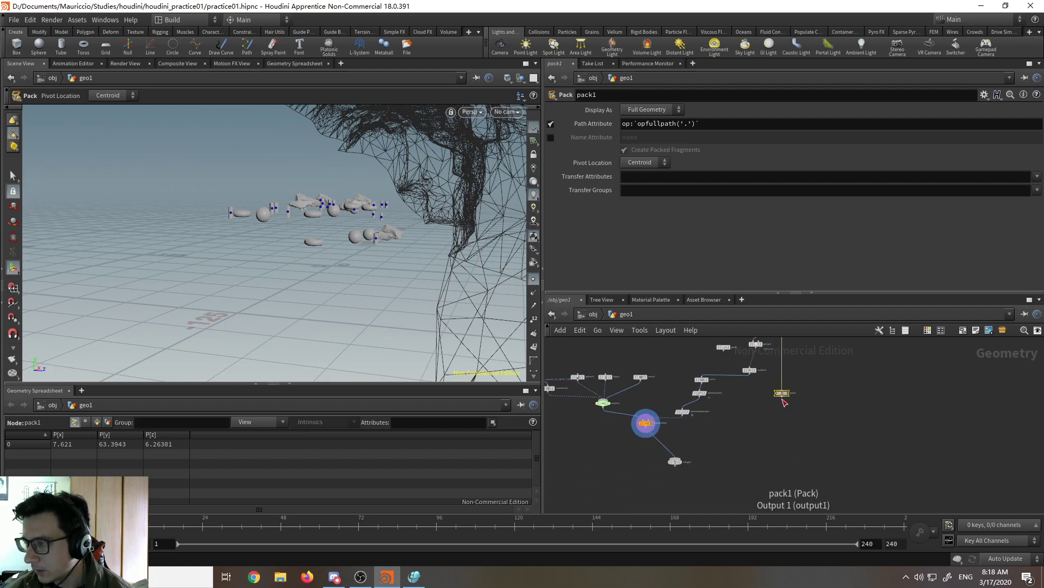
{"action": "left_click_drag", "start_coordinate": [408, 233], "coordinate": [373, 280], "text": "alt"}
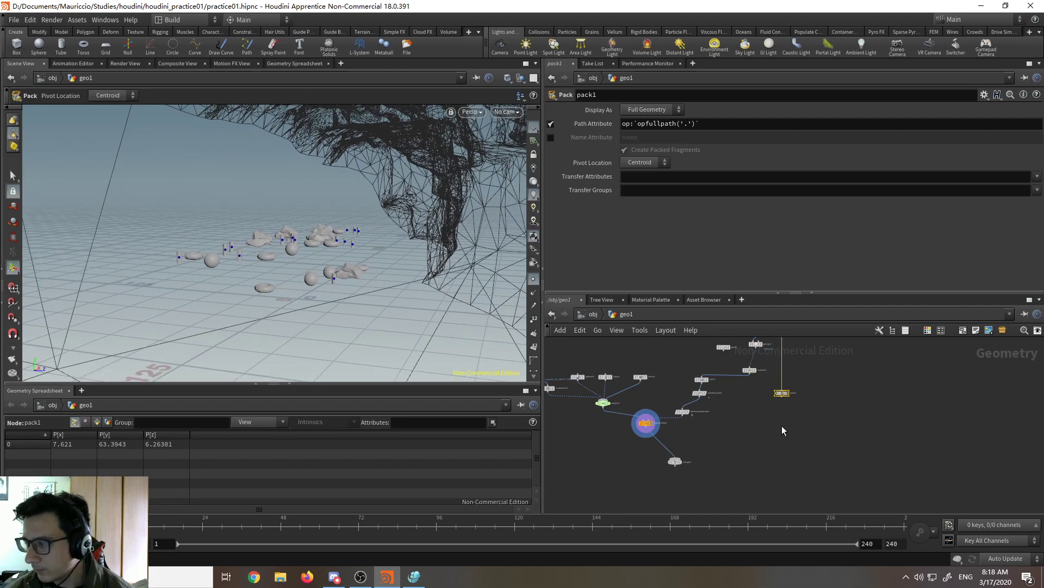
Step: Feed pack1 from transform2 instead and connect pack1 to merge1
{"action": "scroll", "coordinate": [779, 430], "scroll_direction": "up", "scroll_amount": 4}
{"action": "left_click_drag", "start_coordinate": [723, 360], "coordinate": [755, 463]}
{"action": "middle_click_drag", "start_coordinate": [756, 424], "coordinate": [828, 362]}
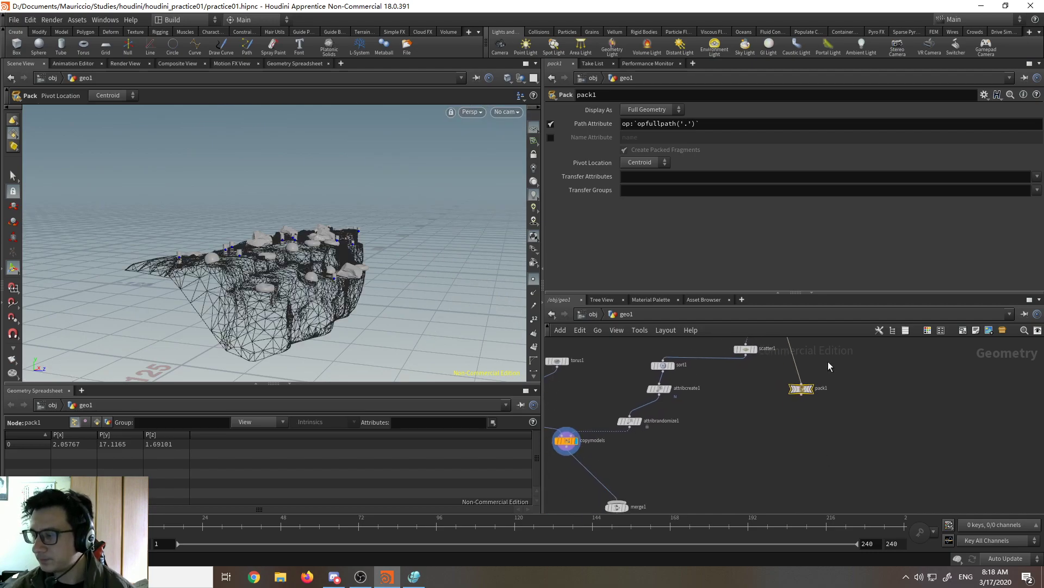
{"action": "scroll", "coordinate": [801, 394], "scroll_direction": "down", "scroll_amount": 2}
{"action": "left_click_drag", "start_coordinate": [801, 395], "coordinate": [648, 483]}
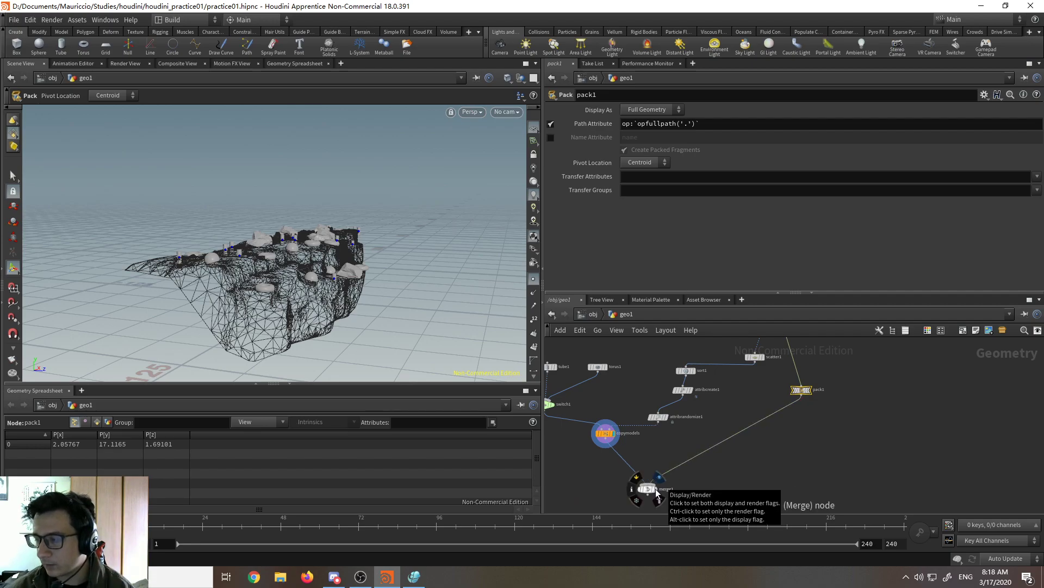
Step: Display file2 and examine the original imported cliff mesh up close
{"action": "middle_click_drag", "start_coordinate": [778, 385], "coordinate": [754, 387]}
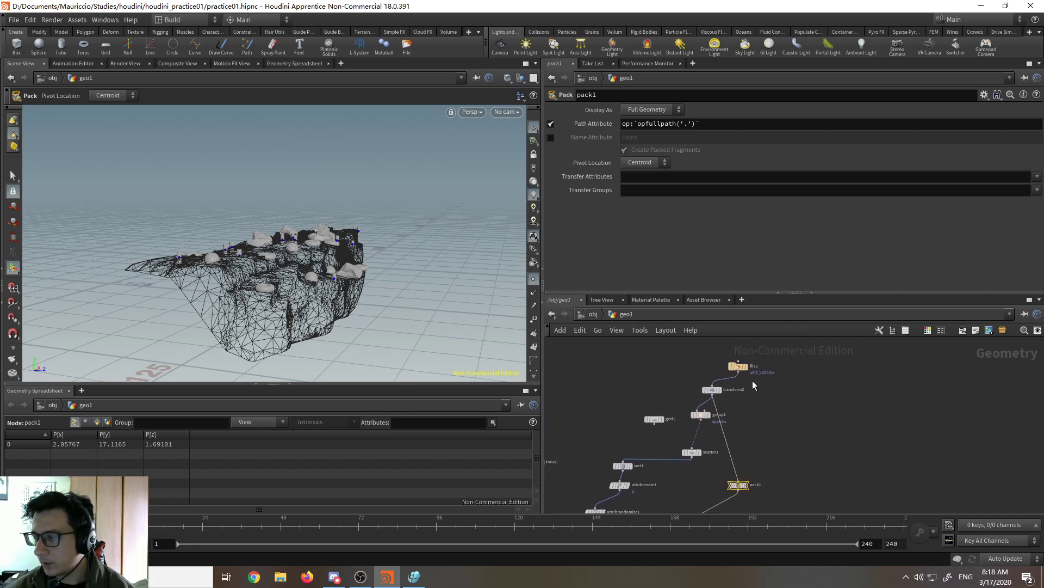
{"action": "left_click", "coordinate": [745, 366]}
{"action": "key", "text": "space+h"}
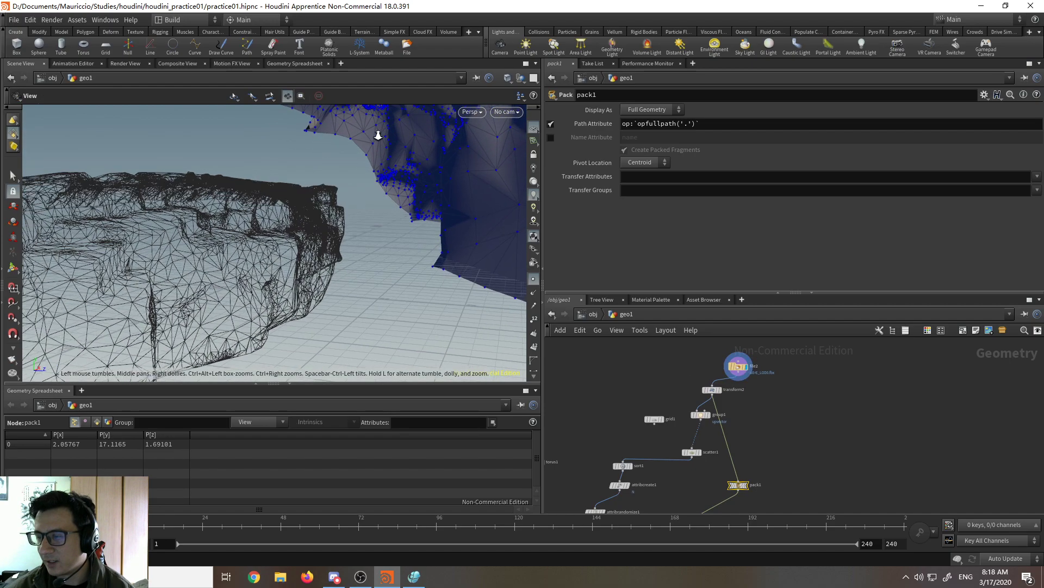
{"action": "scroll", "coordinate": [326, 361], "scroll_direction": "up", "scroll_amount": 5}
{"action": "left_click_drag", "start_coordinate": [326, 361], "coordinate": [361, 457]}
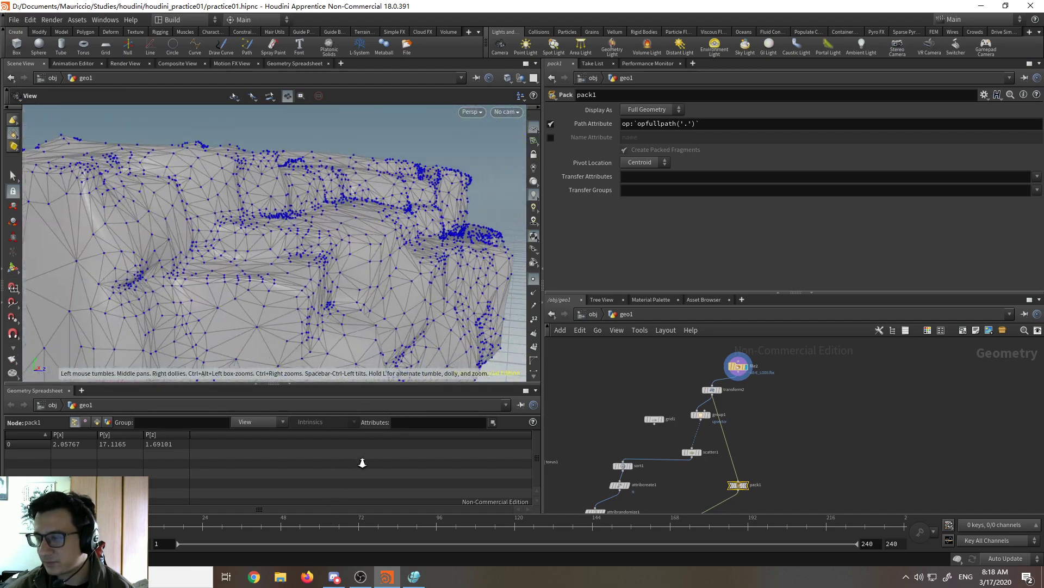
{"action": "key", "text": "Return"}
{"action": "middle_click_drag", "start_coordinate": [760, 458], "coordinate": [675, 476]}
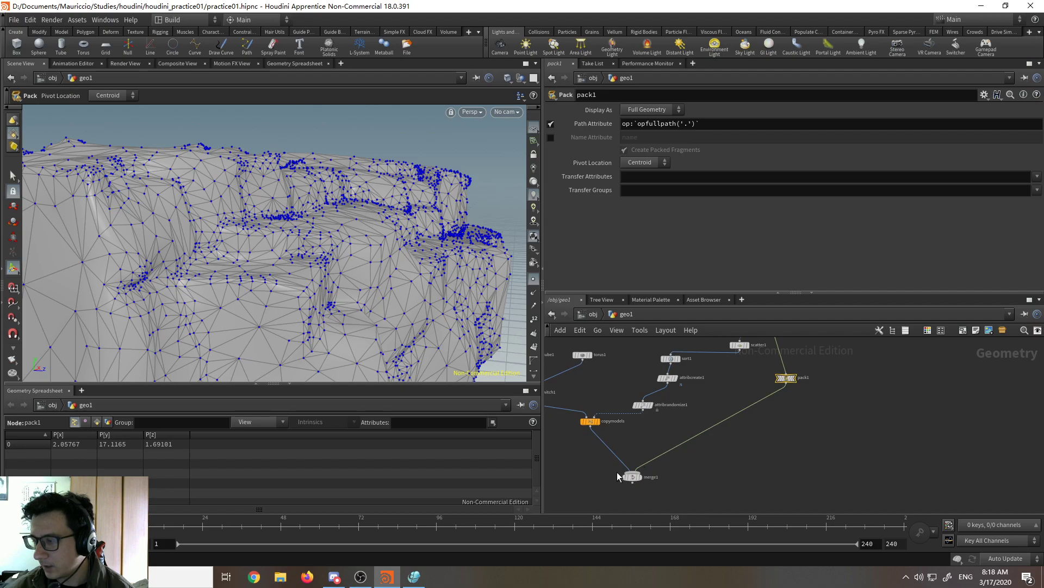
Step: Display merge1 and inspect the copied models together with the packed cliff
{"action": "scroll", "coordinate": [669, 478], "scroll_direction": "up", "scroll_amount": 5}
{"action": "left_click", "coordinate": [669, 479]}
{"action": "left_click", "coordinate": [647, 478]}
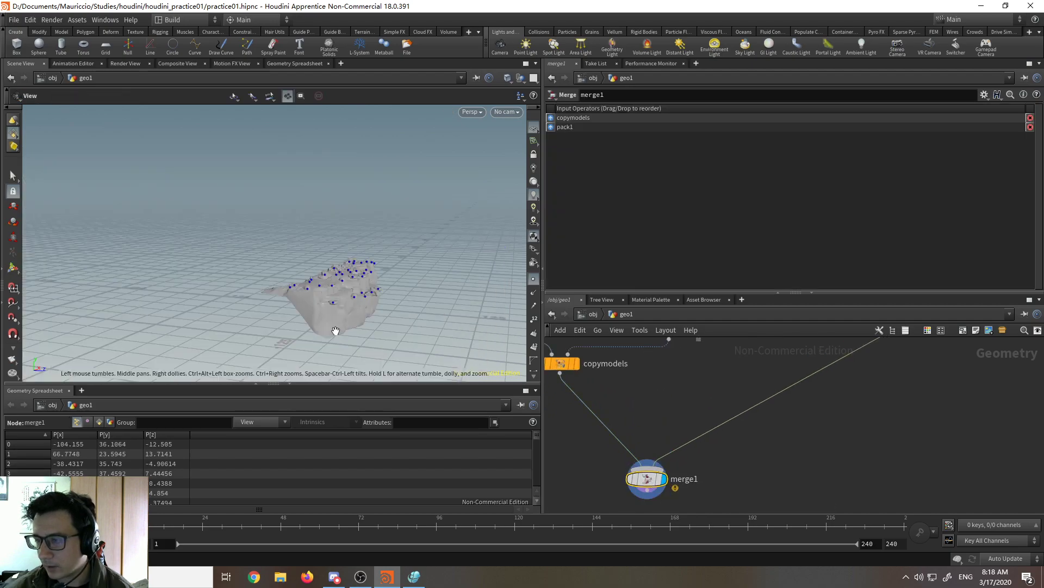
{"action": "right_click_drag", "start_coordinate": [338, 326], "coordinate": [353, 80]}
{"action": "left_click_drag", "start_coordinate": [354, 80], "coordinate": [381, 228]}
{"action": "middle_click_drag", "start_coordinate": [701, 431], "coordinate": [777, 486]}
{"action": "scroll", "coordinate": [670, 419], "scroll_direction": "up", "scroll_amount": 4}
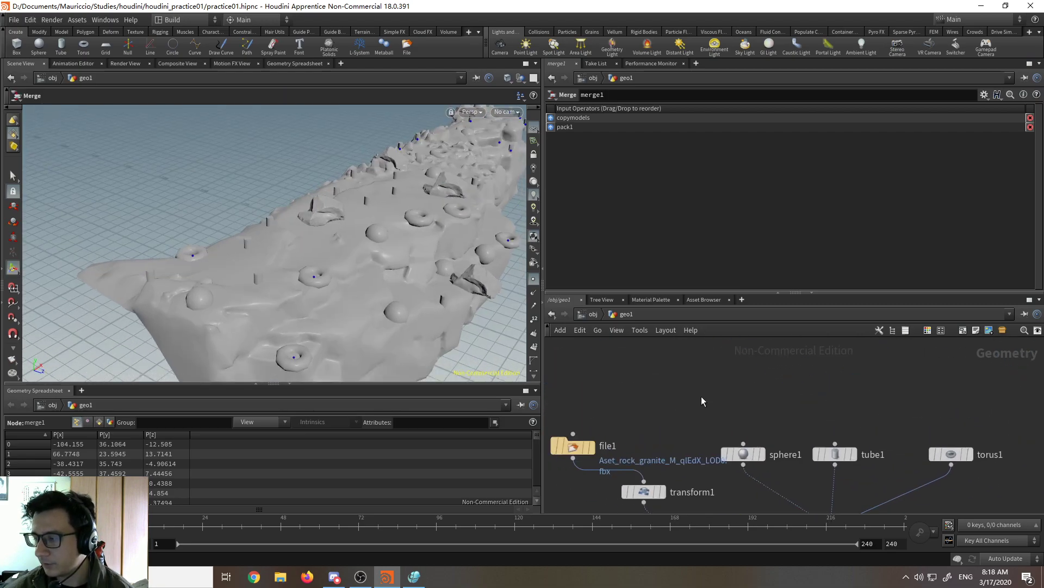
Step: Add a File node that loads Var1_LOD0.fbx from the plants_3d_thfrcflr folder and place it above the rock file1 node
{"action": "key", "text": "Tab"}
{"action": "mouse_move", "coordinate": [706, 400]}
{"action": "key", "text": "Return"}
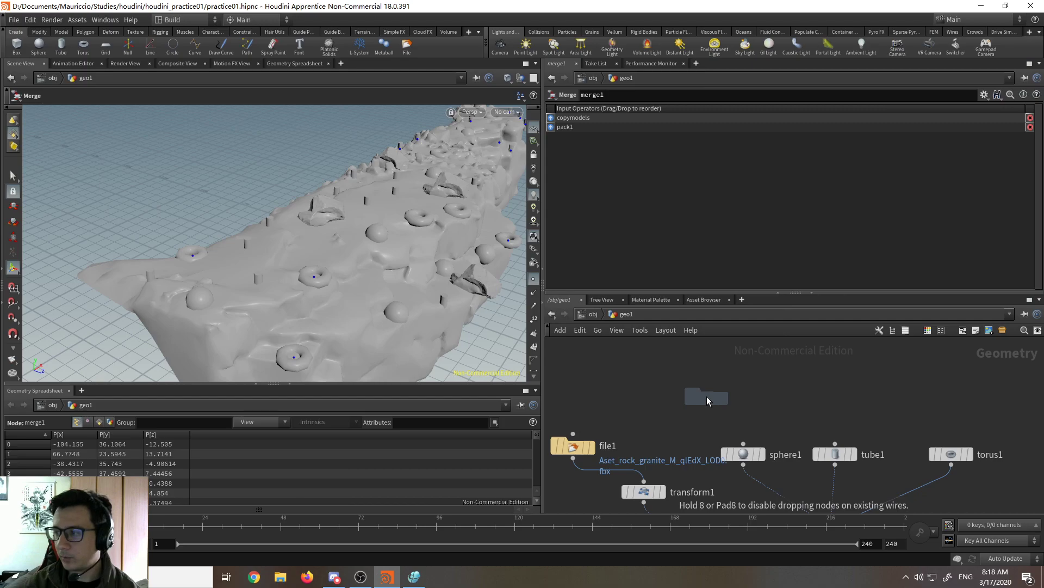
{"action": "left_click", "coordinate": [707, 396]}
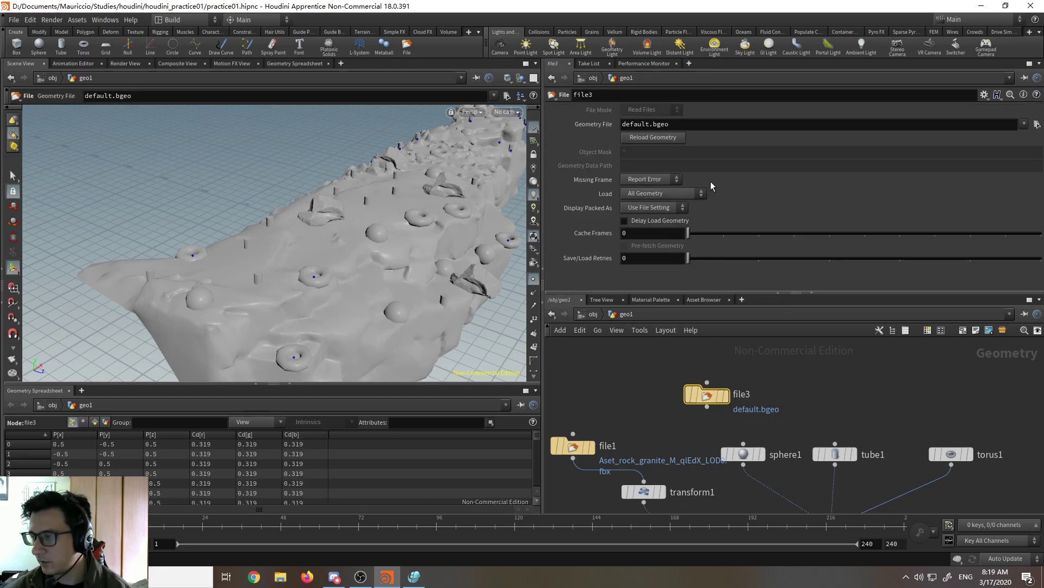
{"action": "left_click", "coordinate": [1036, 125]}
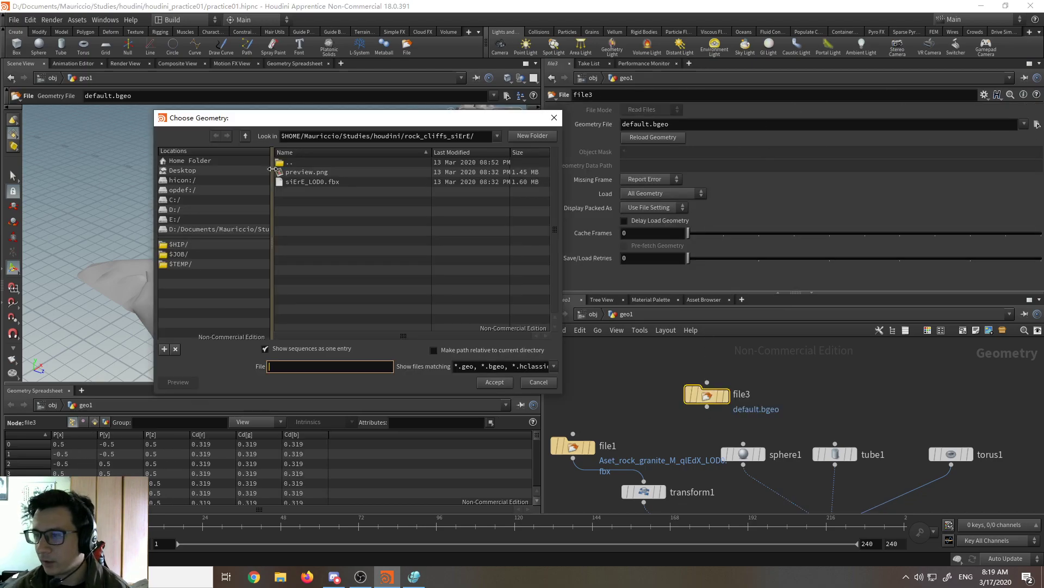
{"action": "double_click", "coordinate": [295, 161]}
{"action": "double_click", "coordinate": [343, 182]}
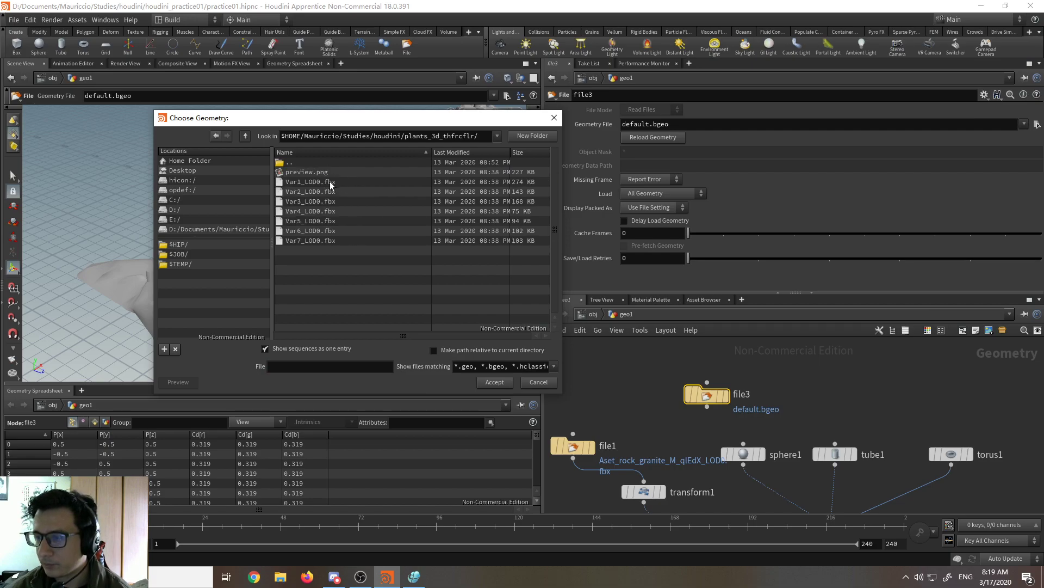
{"action": "double_click", "coordinate": [307, 181]}
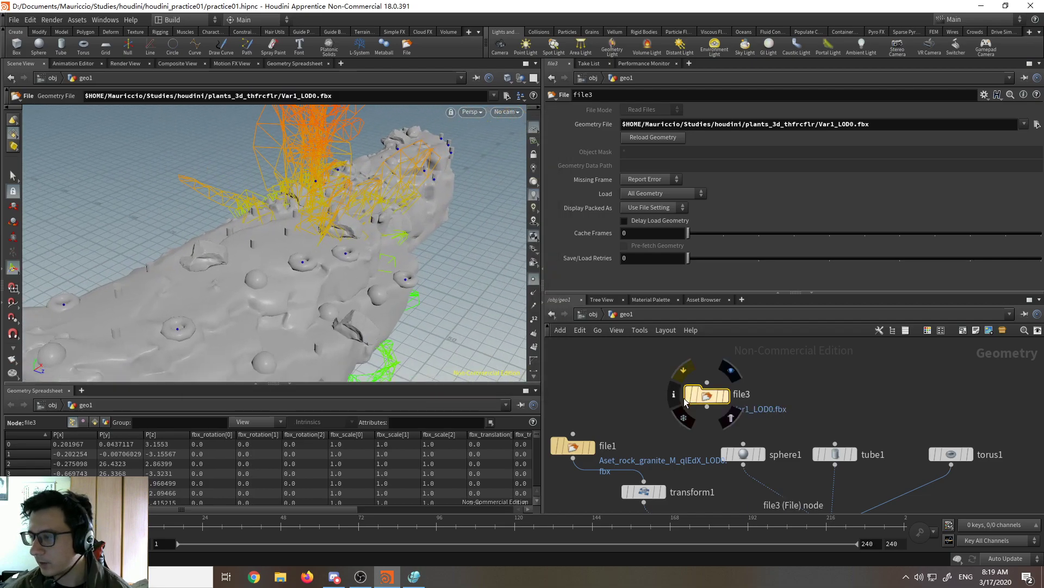
{"action": "left_click_drag", "start_coordinate": [715, 403], "coordinate": [692, 356]}
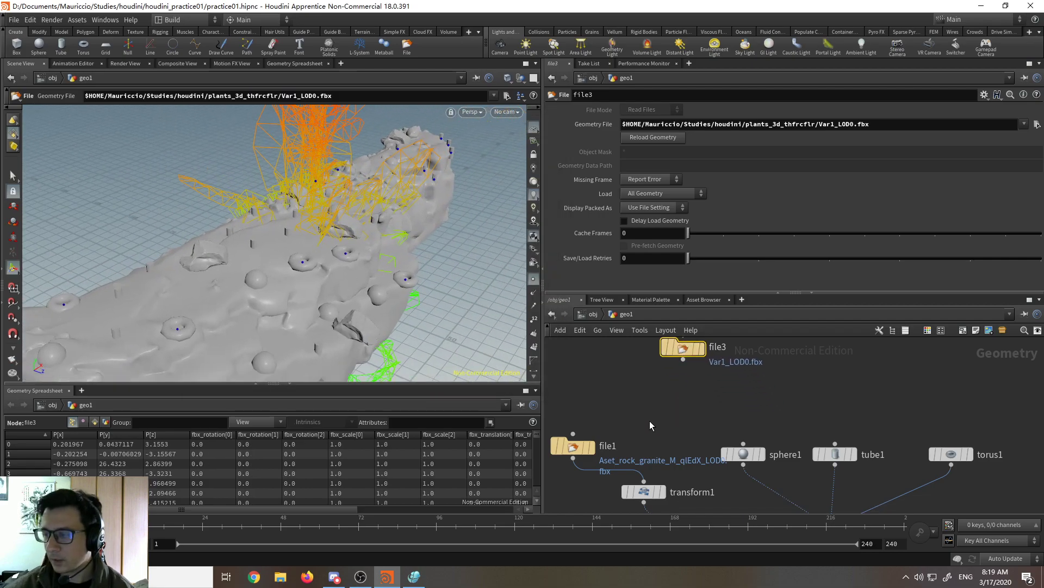
Step: Create a reference copy of transform1, feed it from file3, and display the scaled plant
{"action": "left_click", "coordinate": [645, 493]}
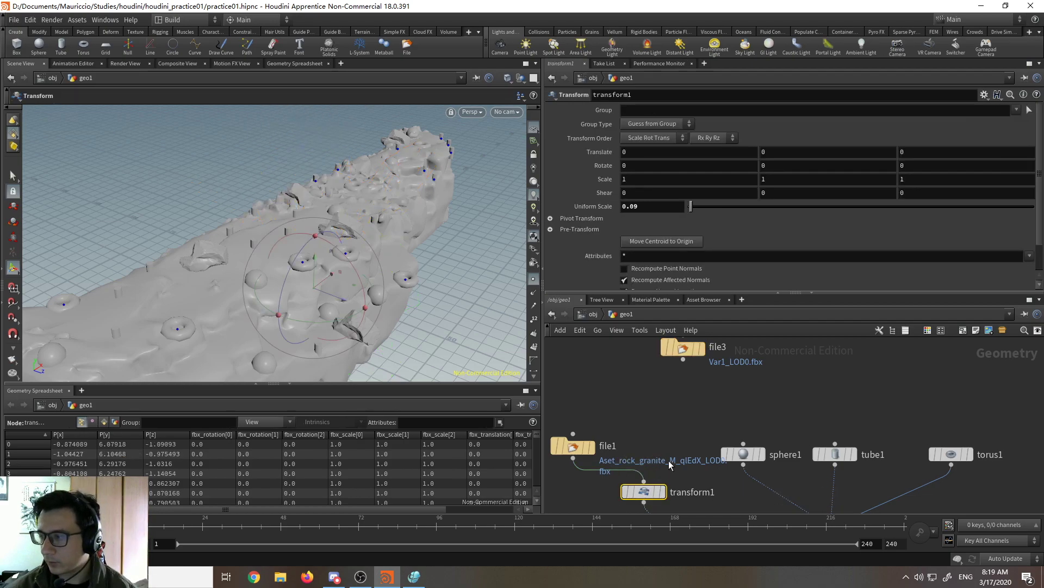
{"action": "middle_click_drag", "start_coordinate": [687, 434], "coordinate": [707, 384]}
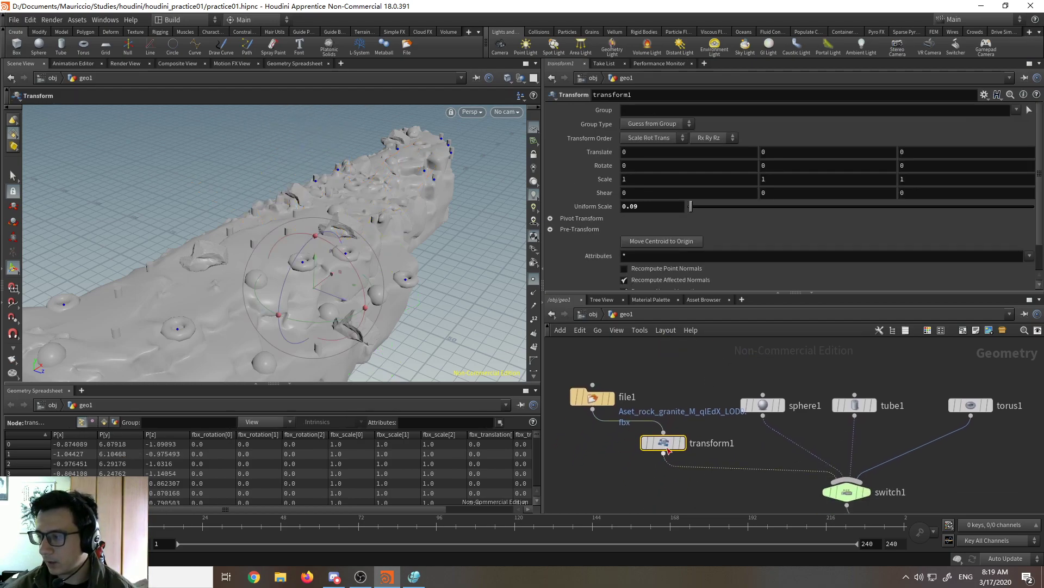
{"action": "right_click", "coordinate": [669, 449]}
{"action": "mouse_move", "coordinate": [719, 389]}
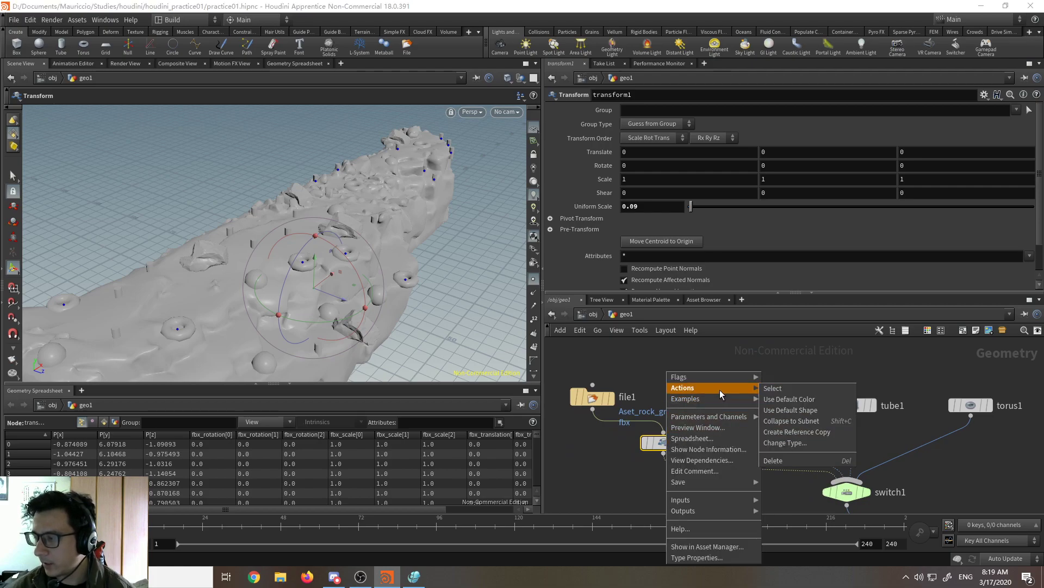
{"action": "left_click", "coordinate": [787, 432]}
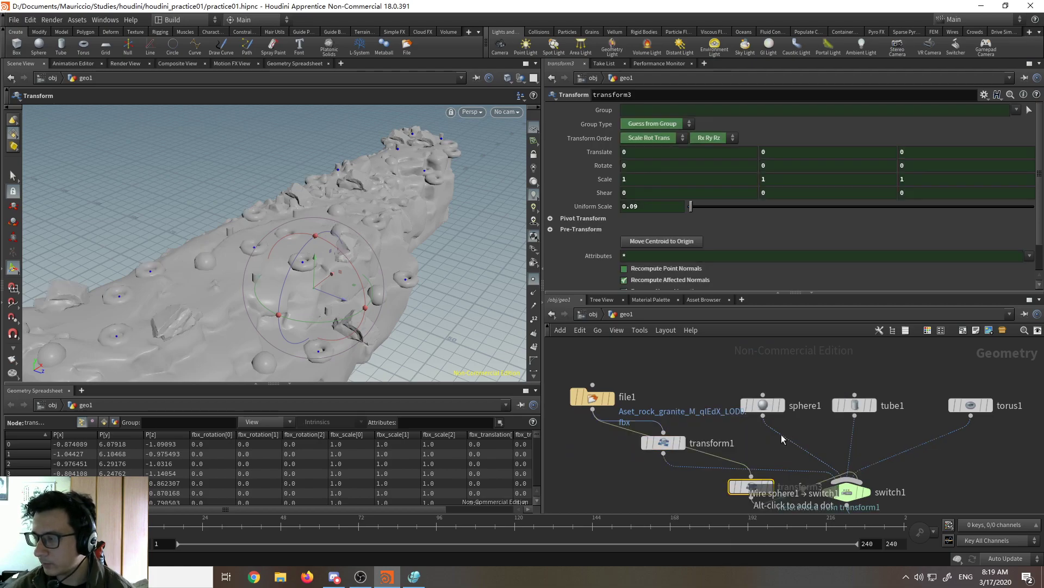
{"action": "scroll", "coordinate": [762, 478], "scroll_direction": "down", "scroll_amount": 2}
{"action": "left_click_drag", "start_coordinate": [756, 478], "coordinate": [729, 393]}
{"action": "left_click_drag", "start_coordinate": [720, 354], "coordinate": [733, 388]}
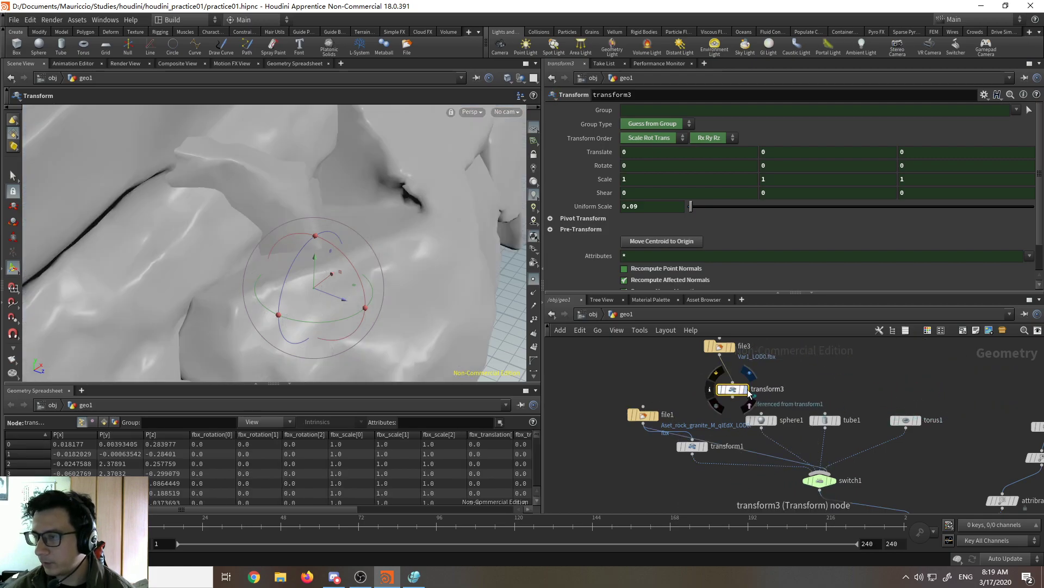
{"action": "left_click_drag", "start_coordinate": [350, 263], "coordinate": [401, 287]}
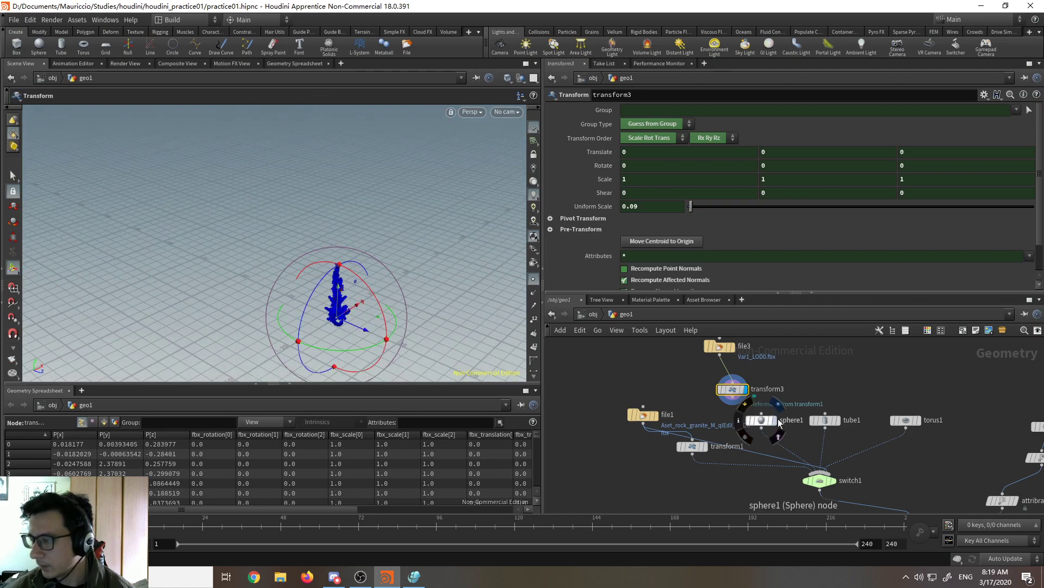
Step: Connect transform3 to switch1, delete the sphere1 node, and display copymodels
{"action": "left_click_drag", "start_coordinate": [762, 428], "coordinate": [798, 470]}
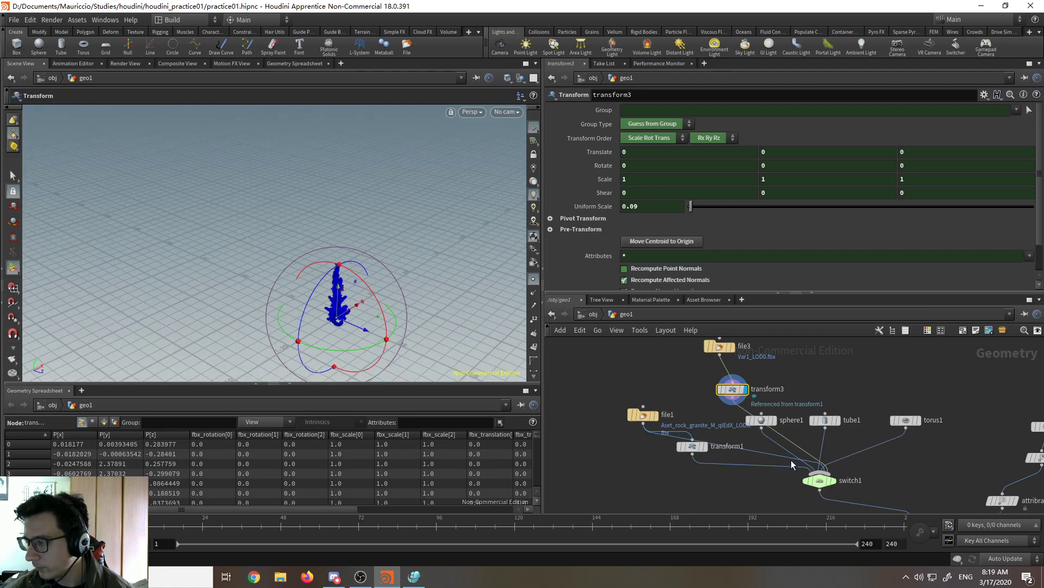
{"action": "left_click", "coordinate": [763, 424]}
{"action": "key", "text": "Delete"}
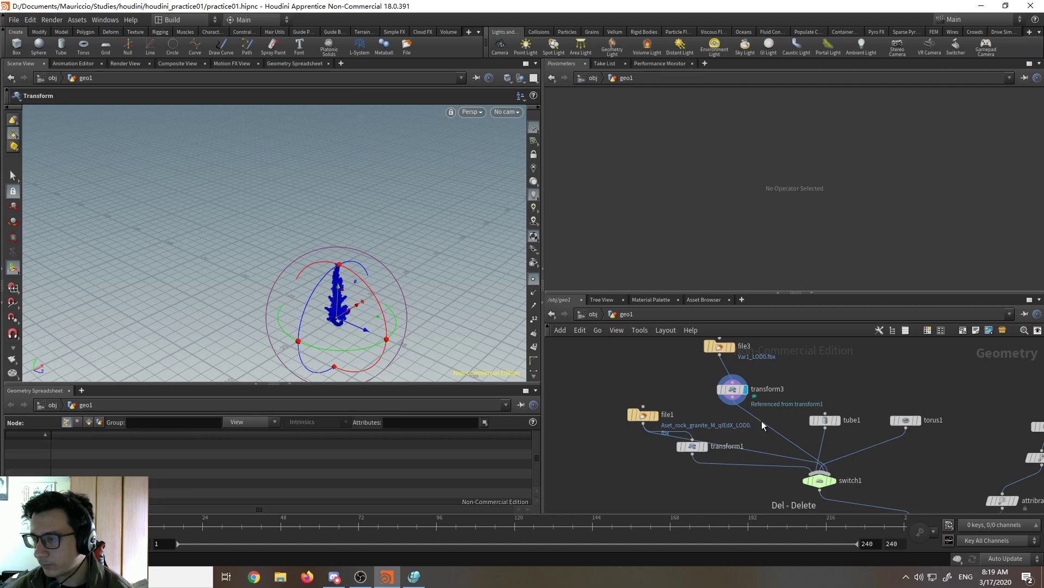
{"action": "middle_click_drag", "start_coordinate": [919, 460], "coordinate": [814, 344]}
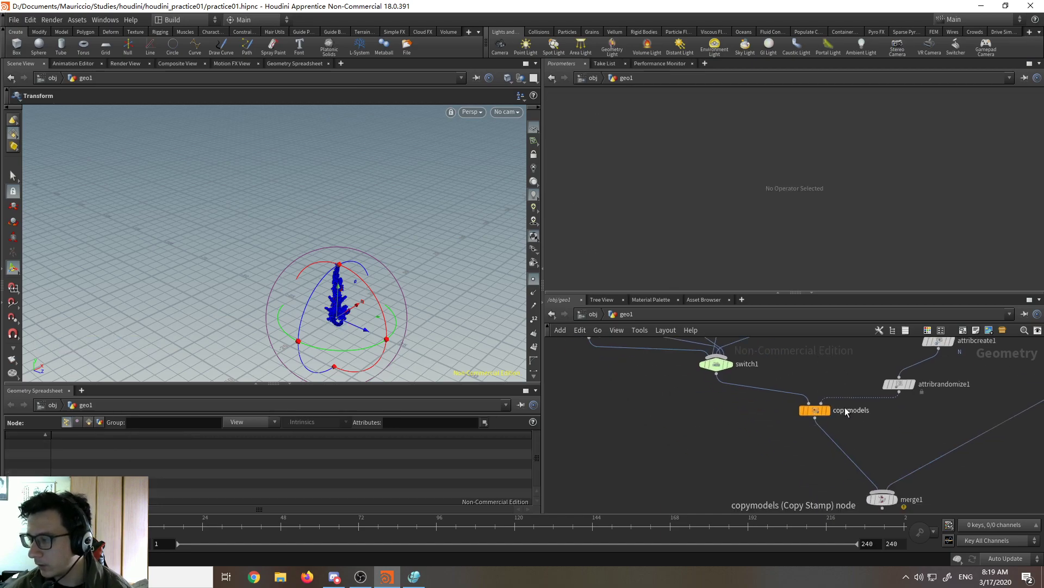
{"action": "left_click", "coordinate": [828, 410]}
{"action": "right_click_drag", "start_coordinate": [255, 309], "coordinate": [290, 585]}
Step: Remove the direct wire from file1 to switch1 and view the scattered plant copies
{"action": "middle_click_drag", "start_coordinate": [656, 421], "coordinate": [703, 482]}
{"action": "scroll", "coordinate": [647, 446], "scroll_direction": "up", "scroll_amount": 2}
{"action": "left_click_drag", "start_coordinate": [631, 438], "coordinate": [573, 454]}
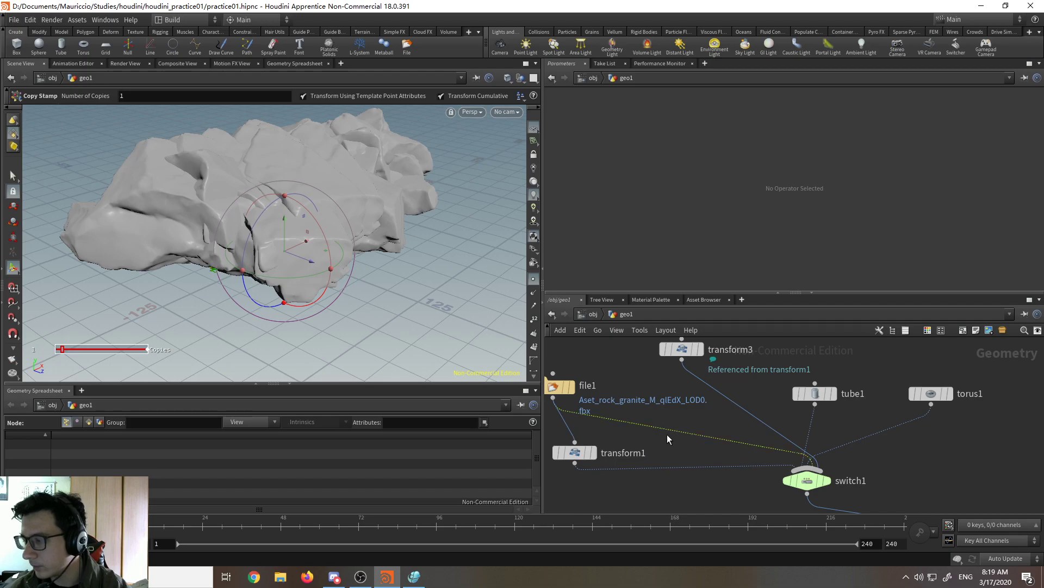
{"action": "key", "text": "Delete"}
{"action": "key", "text": "Escape"}
{"action": "middle_click_drag", "start_coordinate": [414, 301], "coordinate": [443, 296]}
{"action": "key", "text": "Return"}
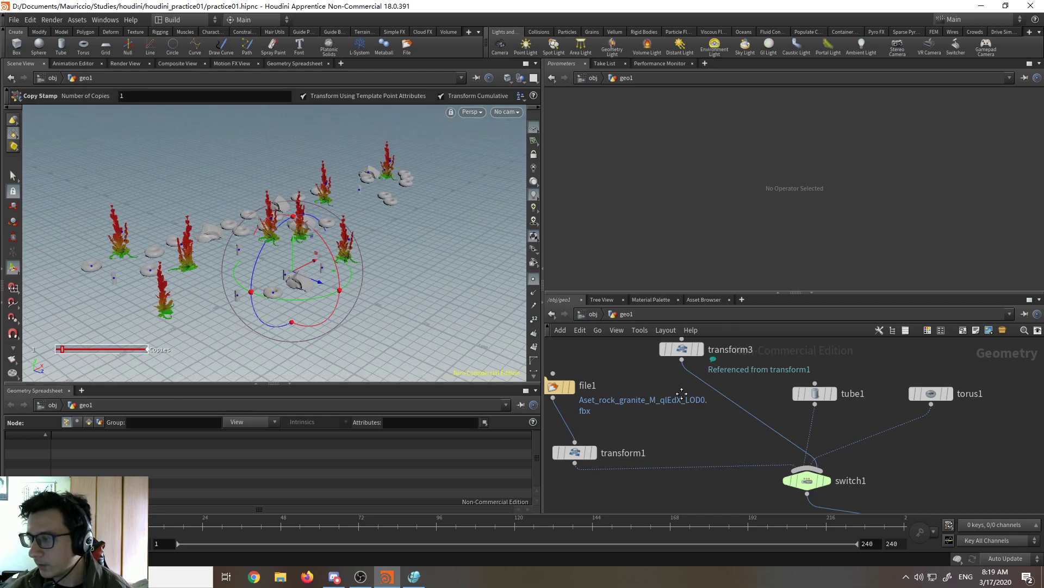
Step: Add another File node above tube1 and load Var6_LOD0.fbx from the plants_3d_thfrcflr folder
{"action": "scroll", "coordinate": [680, 397], "scroll_direction": "down", "scroll_amount": 2}
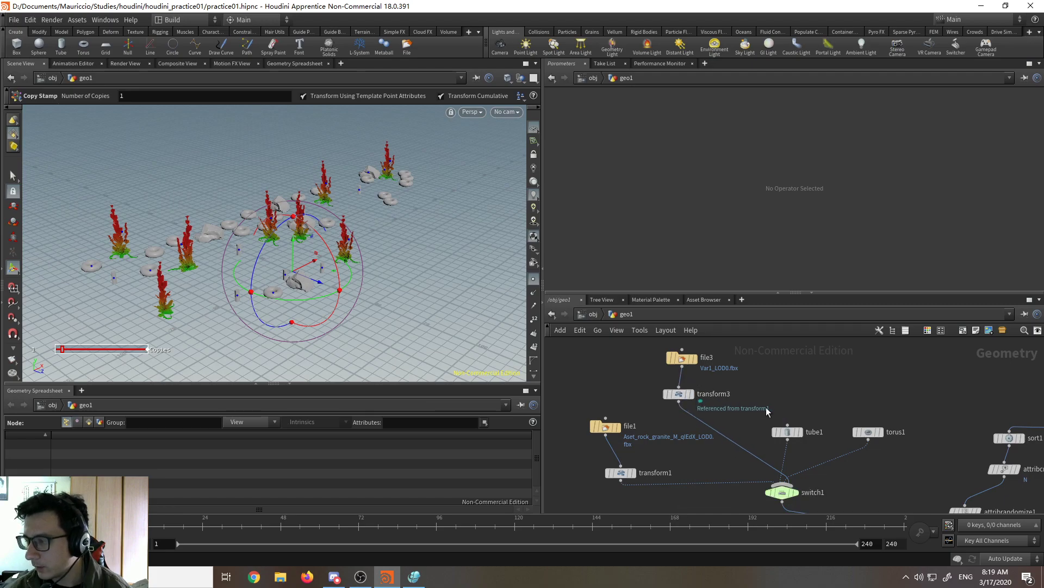
{"action": "middle_click_drag", "start_coordinate": [767, 409], "coordinate": [741, 397]}
{"action": "key", "text": "Tab"}
{"action": "type", "text": "file"}
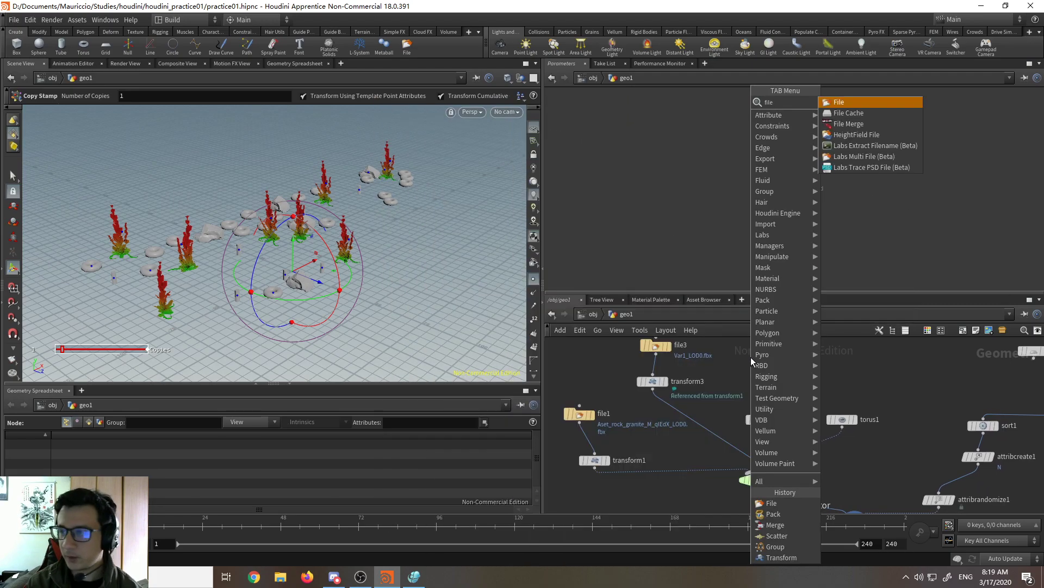
{"action": "key", "text": "Return"}
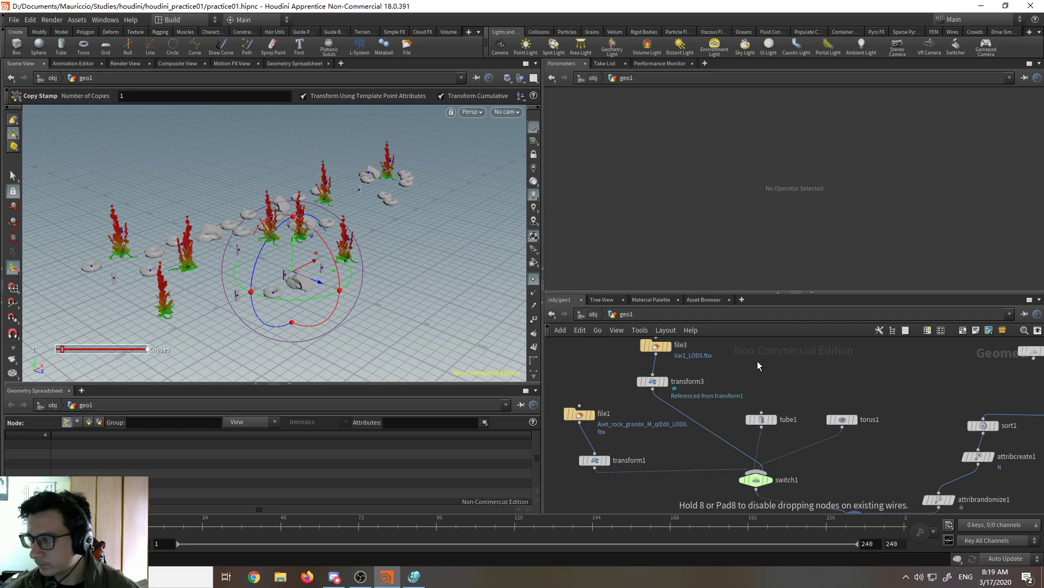
{"action": "left_click", "coordinate": [759, 365]}
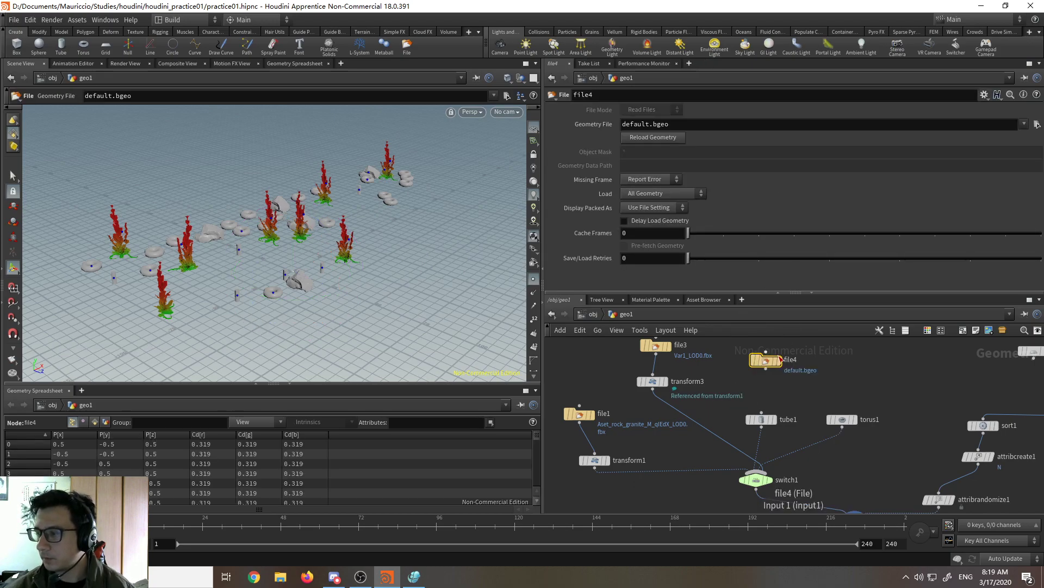
{"action": "left_click_drag", "start_coordinate": [766, 360], "coordinate": [762, 366]}
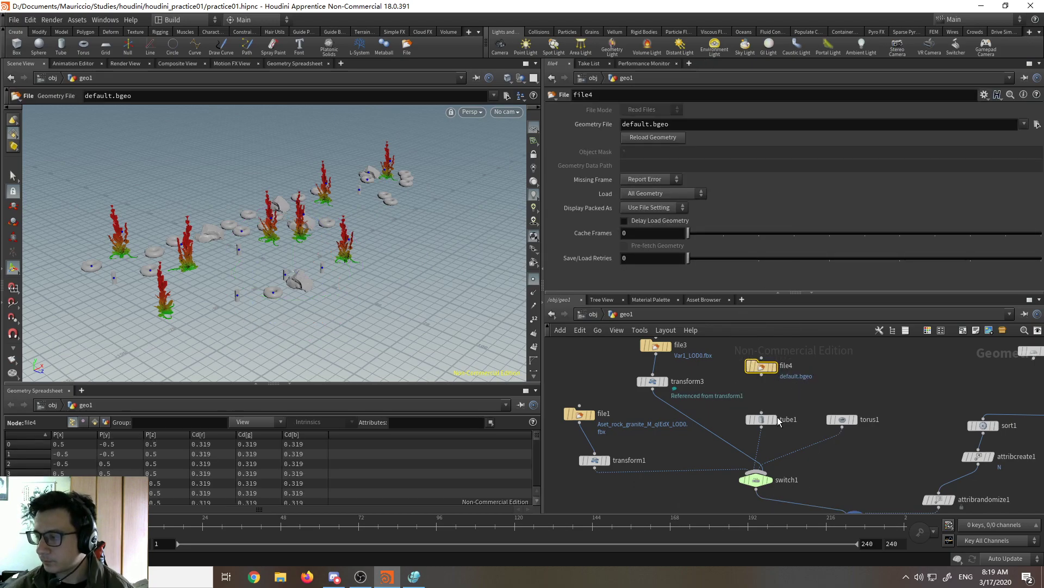
{"action": "left_click", "coordinate": [1037, 124]}
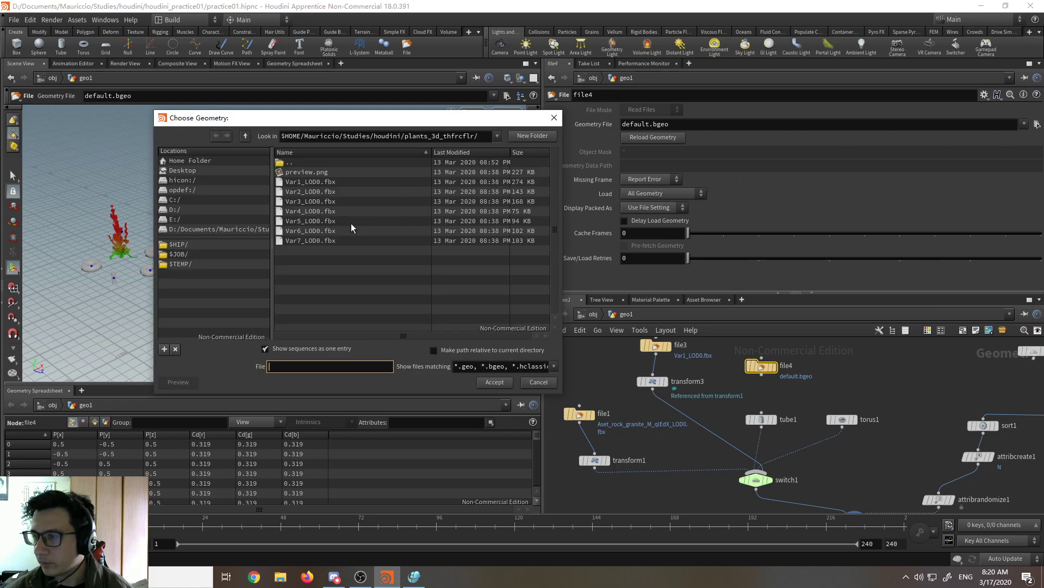
{"action": "double_click", "coordinate": [292, 163]}
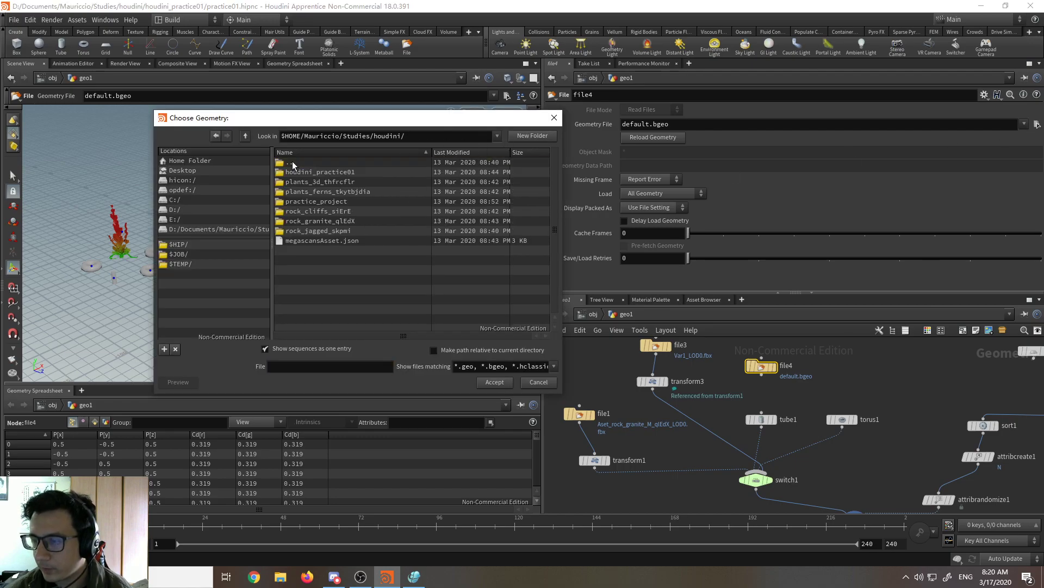
{"action": "double_click", "coordinate": [340, 183]}
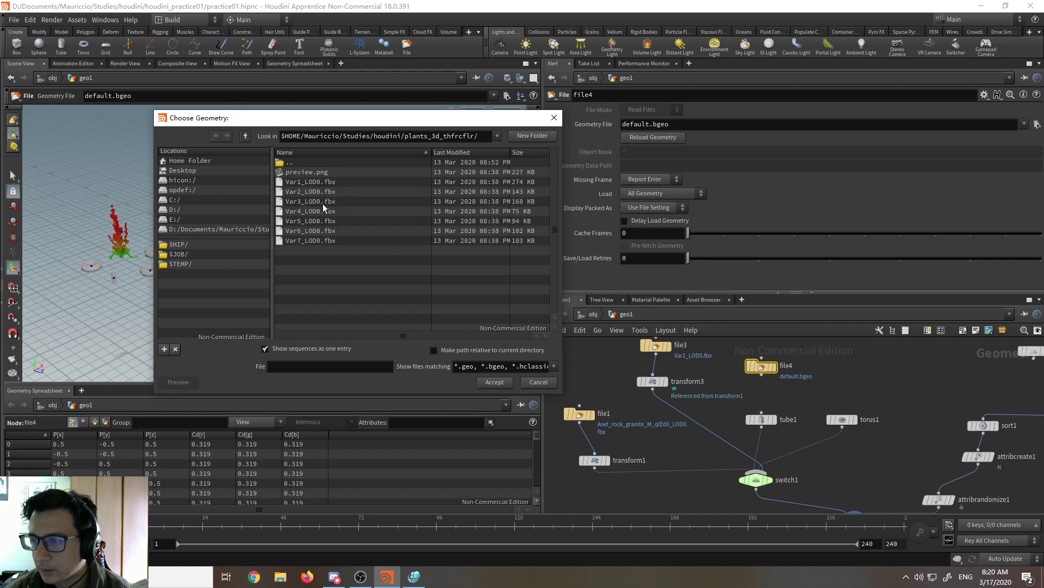
{"action": "double_click", "coordinate": [317, 230]}
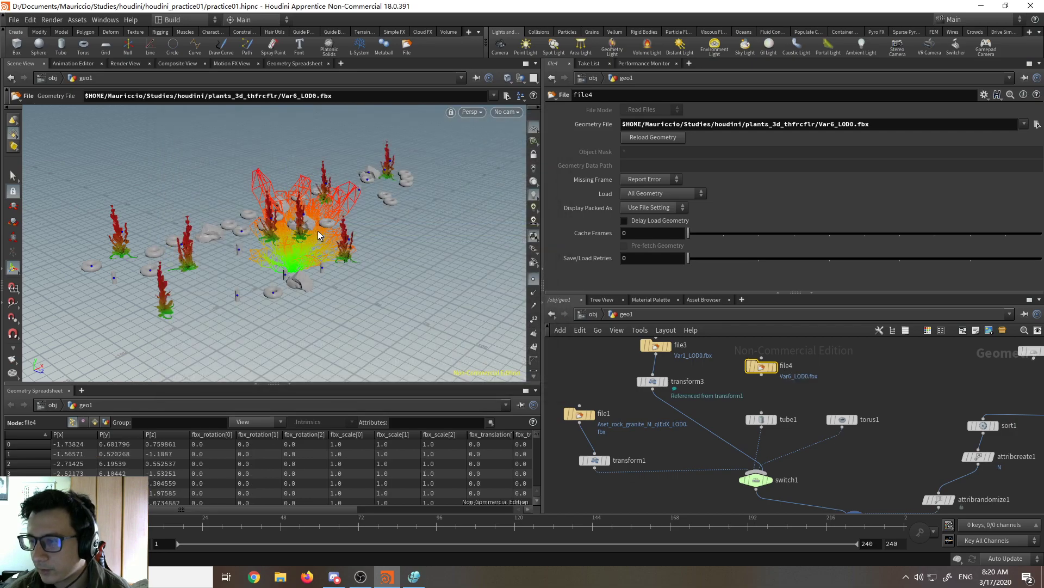
Step: Duplicate transform3 below file4 and feed the duplicate from file4
{"action": "left_click", "coordinate": [661, 384]}
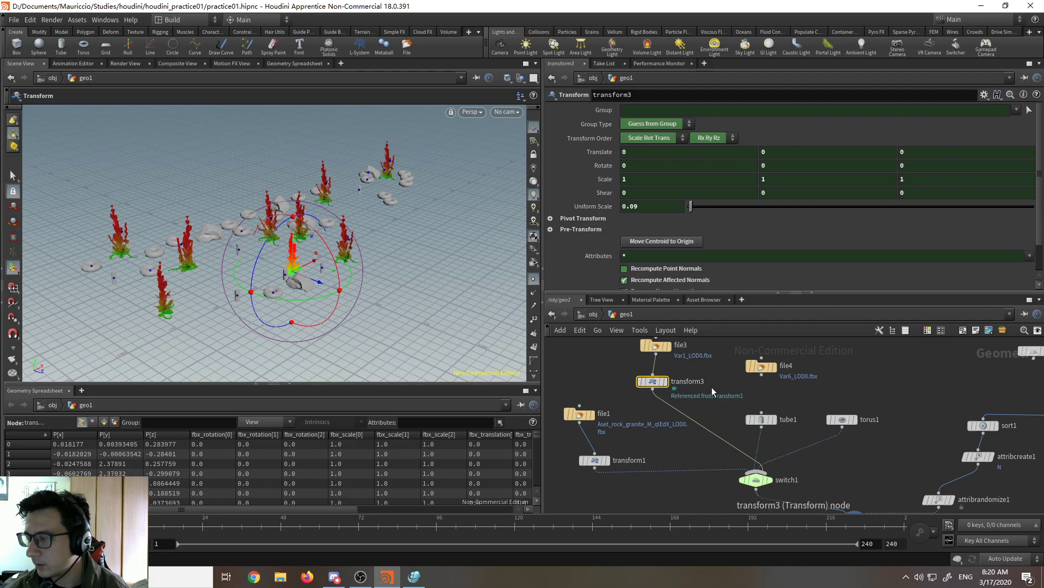
{"action": "key", "text": "ctrl+v"}
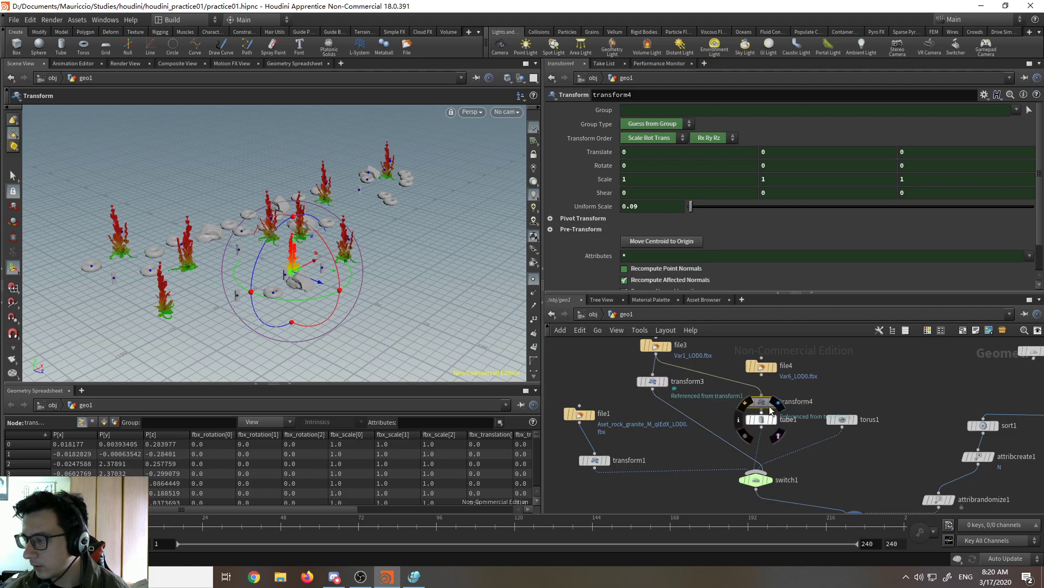
{"action": "left_click_drag", "start_coordinate": [762, 374], "coordinate": [762, 395]}
Step: Delete the tube1 and torus1 nodes, connect transform4 to switch1, and inspect the scattered plants and rocks
{"action": "left_click", "coordinate": [763, 420]}
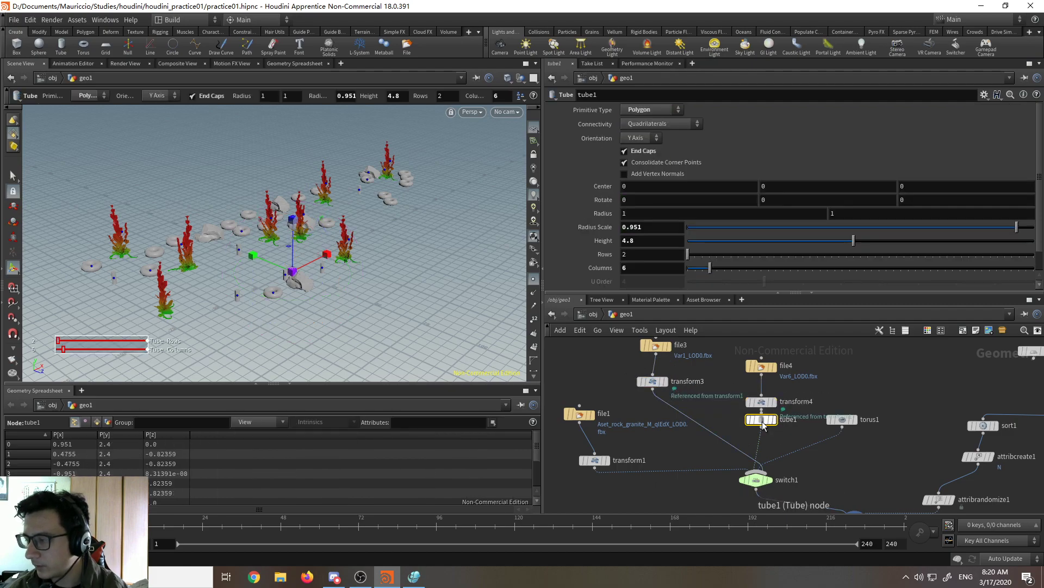
{"action": "key", "text": "Delete"}
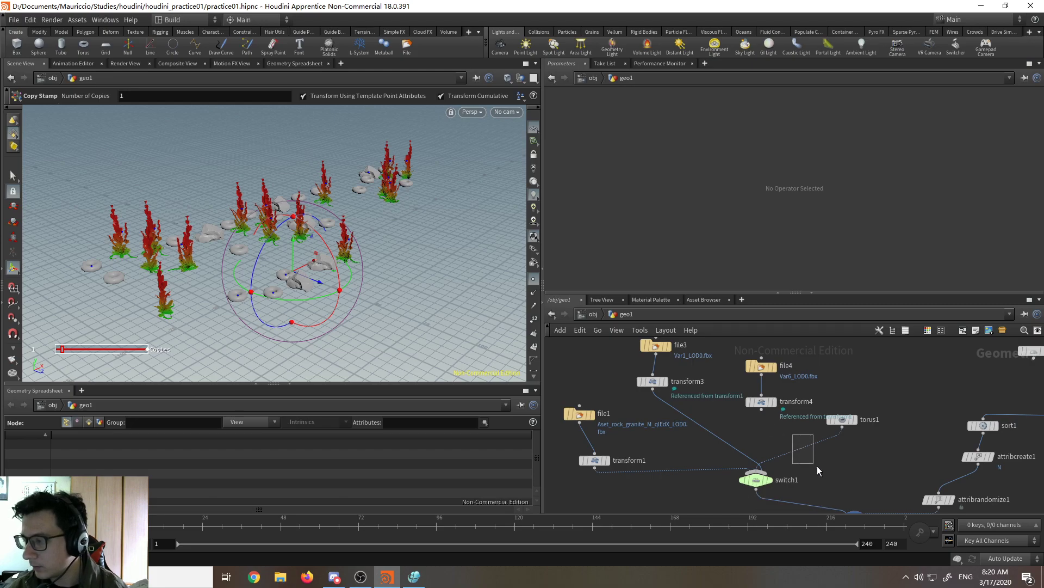
{"action": "left_click", "coordinate": [843, 419]}
{"action": "key", "text": "Delete"}
{"action": "left_click_drag", "start_coordinate": [762, 409], "coordinate": [759, 469]}
{"action": "key", "text": "Escape"}
{"action": "left_click_drag", "start_coordinate": [447, 368], "coordinate": [383, 400]}
{"action": "left_click_drag", "start_coordinate": [406, 306], "coordinate": [490, 348]}
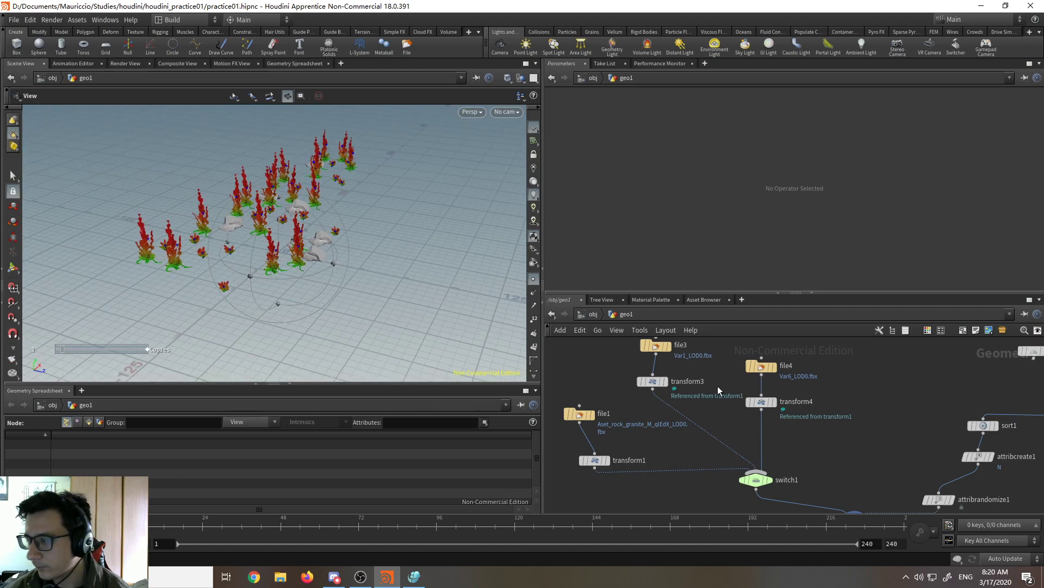
{"action": "key", "text": "Return"}
Step: Insert a Transform node between transform4 and switch1 to control the second plant's size separately
{"action": "left_click", "coordinate": [595, 459]}
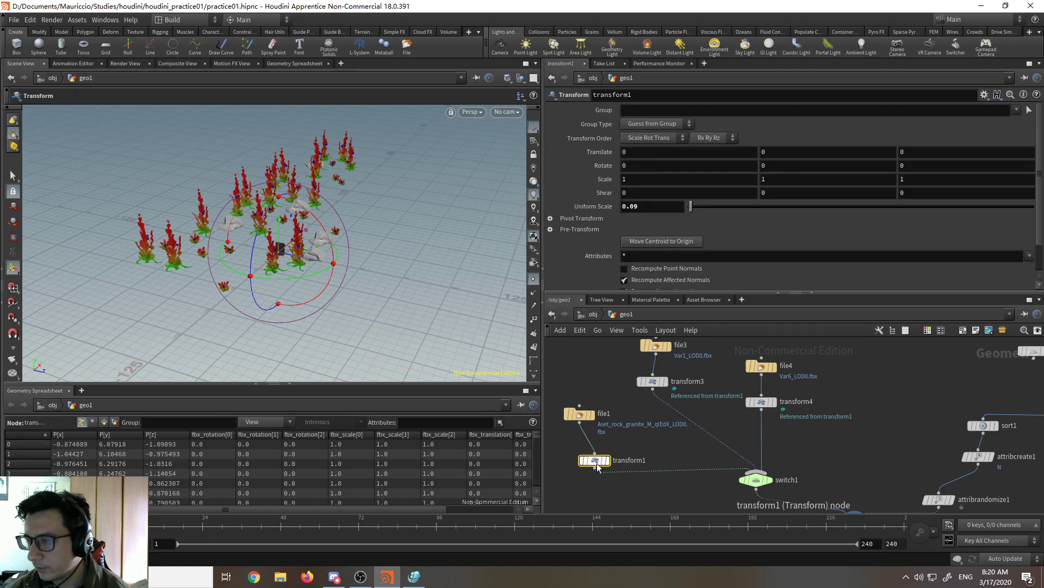
{"action": "left_click_drag", "start_coordinate": [695, 208], "coordinate": [692, 214]}
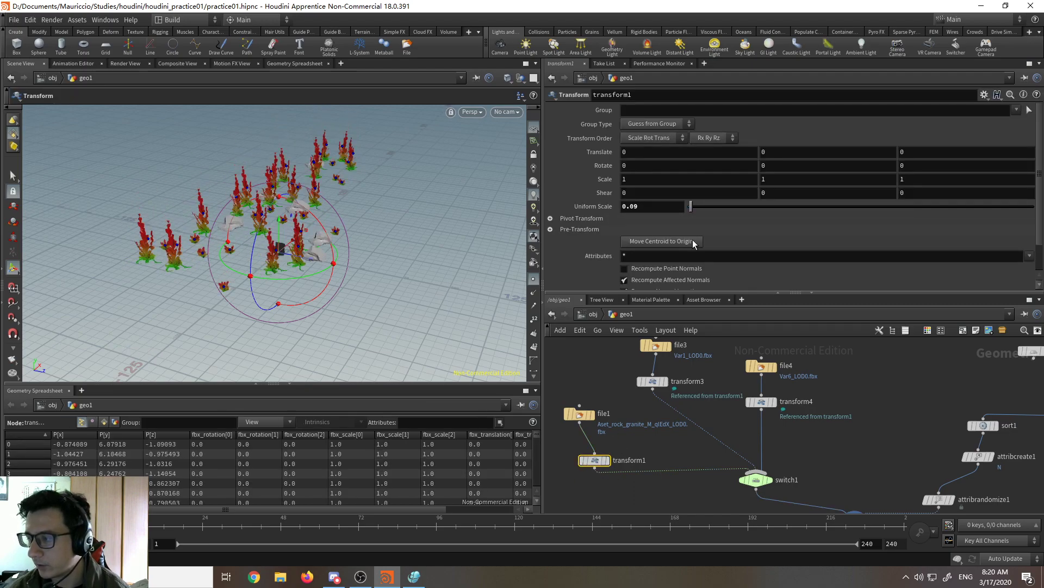
{"action": "left_click", "coordinate": [765, 403]}
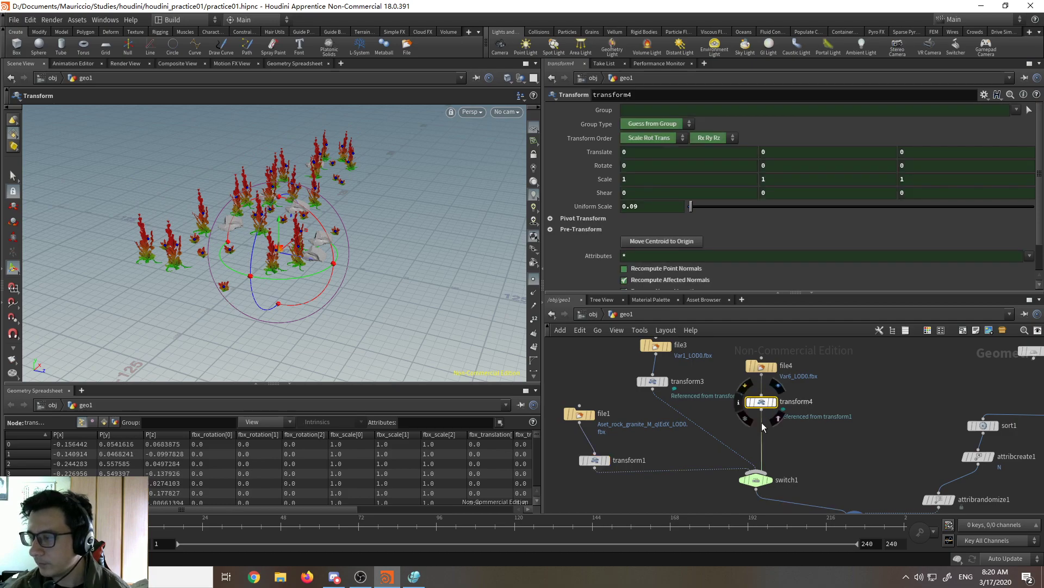
{"action": "key", "text": "Tab"}
{"action": "type", "text": "transform"}
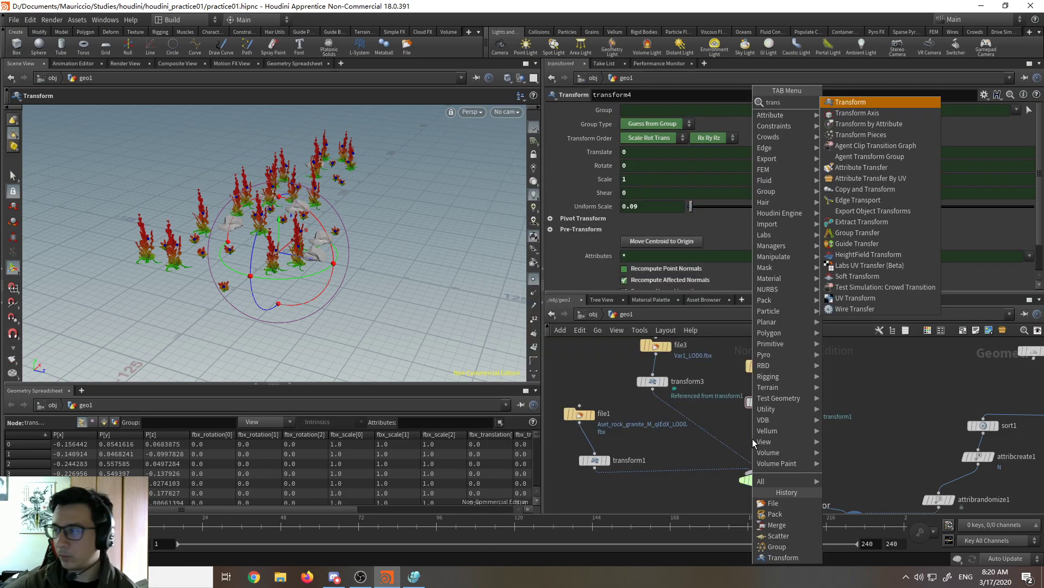
{"action": "key", "text": "Return"}
{"action": "left_click", "coordinate": [752, 437]}
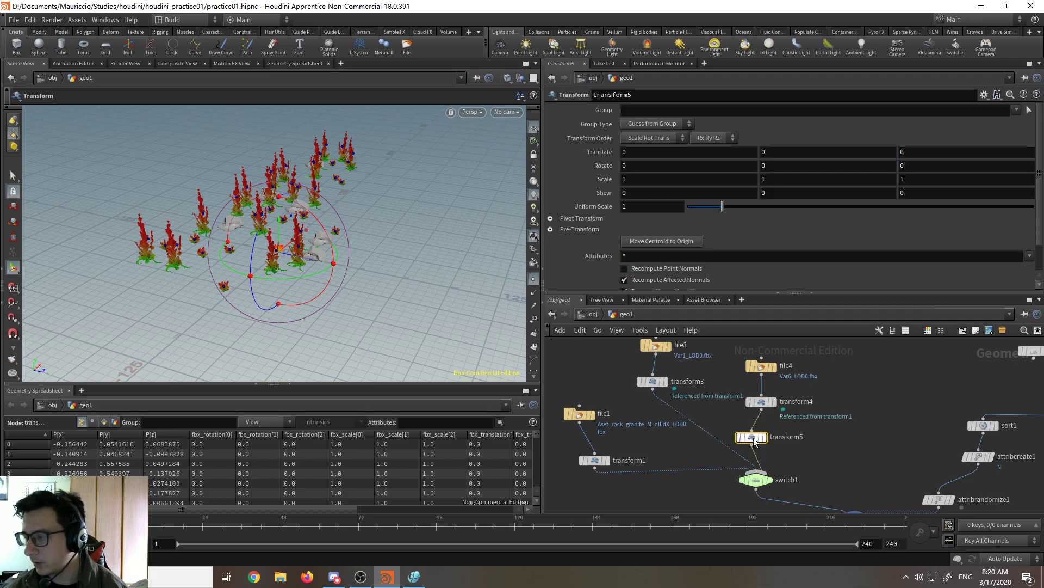
Step: Set transform5's uniform scale to 1.73 and inspect the enlarged plant copies
{"action": "left_click_drag", "start_coordinate": [723, 207], "coordinate": [749, 214]}
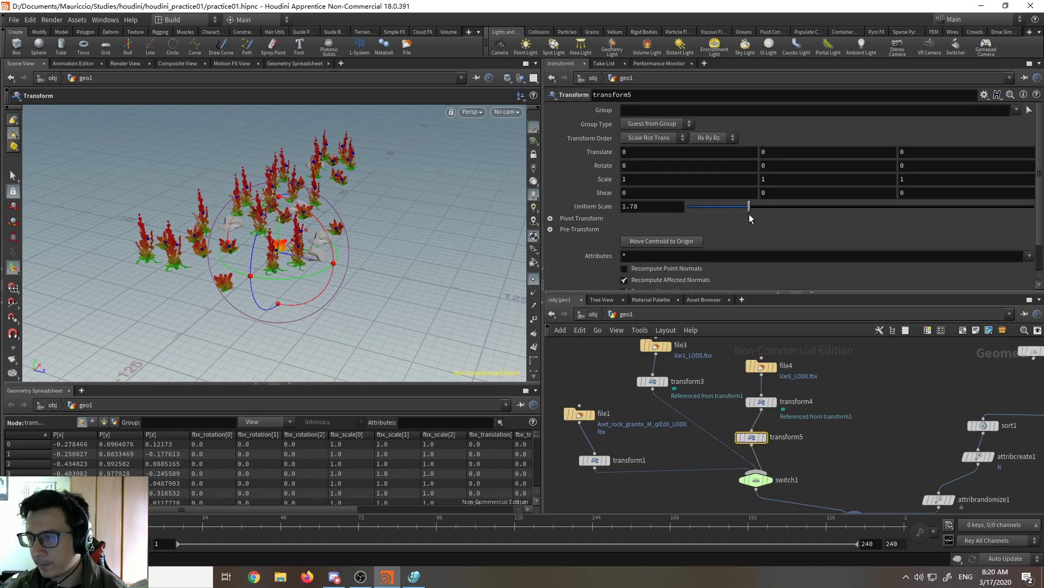
{"action": "key", "text": "Escape"}
{"action": "mouse_move", "coordinate": [339, 303]}
{"action": "left_mouse_down"}
{"action": "mouse_move", "coordinate": [404, 318]}
{"action": "mouse_move", "coordinate": [381, 293]}
{"action": "mouse_move", "coordinate": [450, 326]}
{"action": "mouse_move", "coordinate": [479, 263]}
{"action": "mouse_move", "coordinate": [422, 268]}
{"action": "mouse_move", "coordinate": [383, 294]}
{"action": "mouse_move", "coordinate": [213, 315]}
{"action": "mouse_move", "coordinate": [235, 305]}
{"action": "mouse_move", "coordinate": [401, 318]}
{"action": "mouse_move", "coordinate": [403, 270]}
{"action": "mouse_move", "coordinate": [378, 309]}
{"action": "mouse_move", "coordinate": [345, 292]}
{"action": "left_mouse_up"}
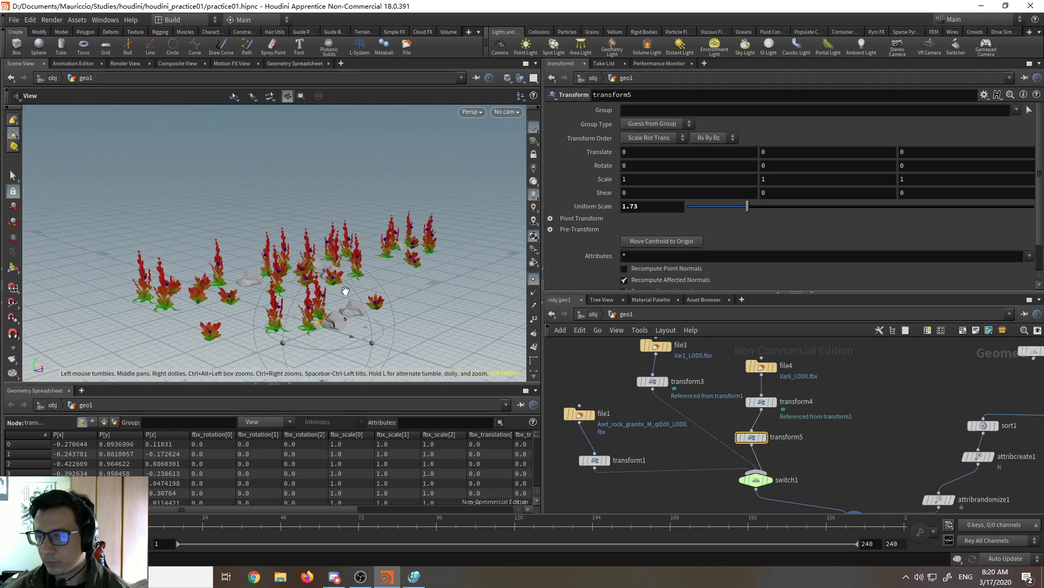
Step: Display the merge1 node and examine the plants and rocks scattered on the cliff and their source nodes
{"action": "middle_click_drag", "start_coordinate": [902, 456], "coordinate": [838, 376]}
{"action": "scroll", "coordinate": [838, 375], "scroll_direction": "down", "scroll_amount": 3}
{"action": "scroll", "coordinate": [859, 452], "scroll_direction": "up", "scroll_amount": 2}
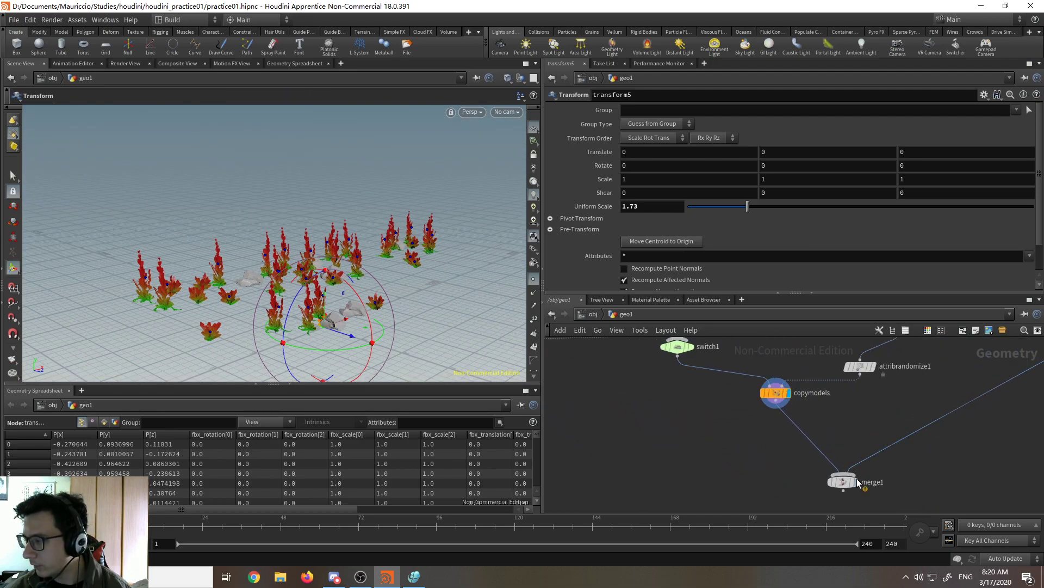
{"action": "left_click", "coordinate": [855, 482]}
{"action": "left_click", "coordinate": [842, 482]}
{"action": "left_click_drag", "start_coordinate": [489, 304], "coordinate": [441, 233]}
{"action": "scroll", "coordinate": [717, 431], "scroll_direction": "up", "scroll_amount": 1}
{"action": "middle_click_drag", "start_coordinate": [717, 431], "coordinate": [716, 495]}
{"action": "scroll", "coordinate": [709, 482], "scroll_direction": "down", "scroll_amount": 5}
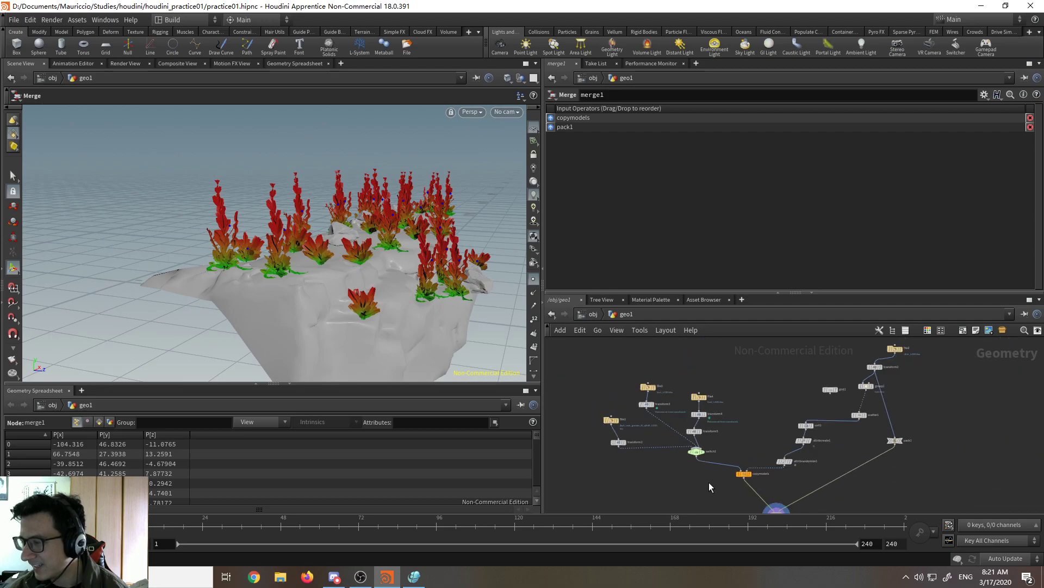
{"action": "scroll", "coordinate": [724, 482], "scroll_direction": "up", "scroll_amount": 4}
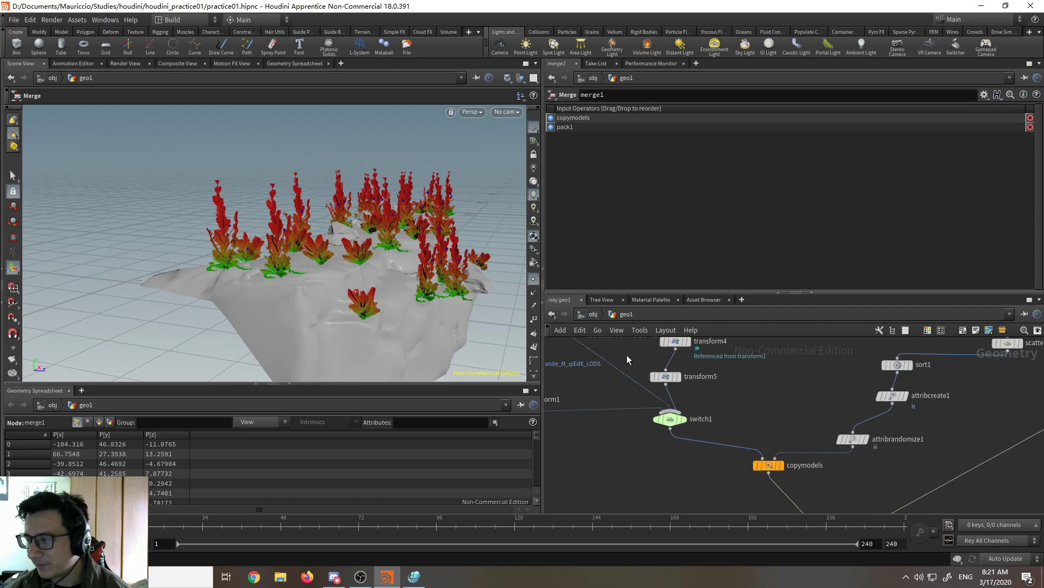
{"action": "middle_click_drag", "start_coordinate": [654, 362], "coordinate": [791, 491]}
{"action": "scroll", "coordinate": [711, 439], "scroll_direction": "up", "scroll_amount": 4}
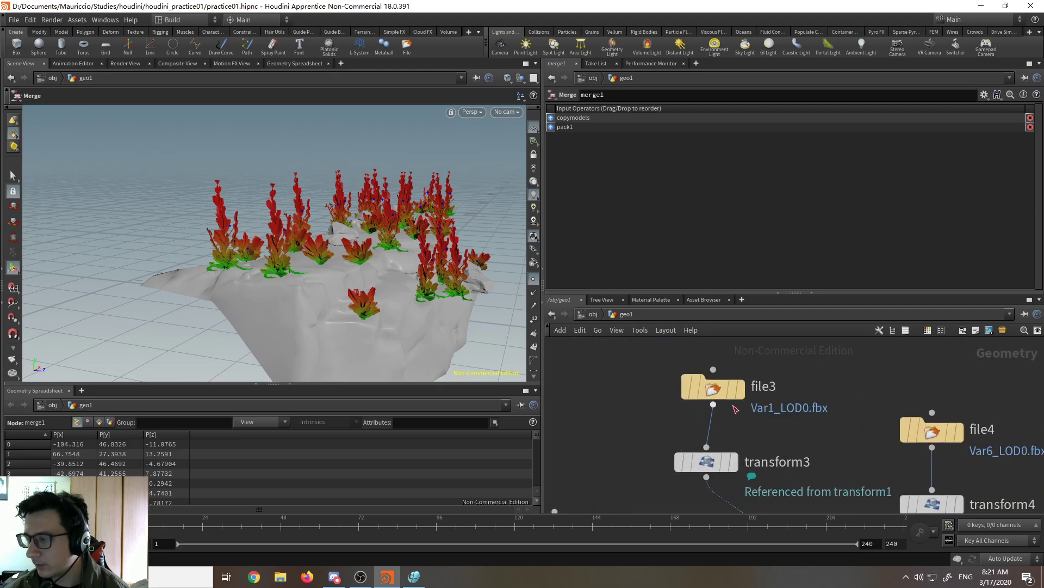
Step: Make room below file3 and insert an Attribute Delete node between file3 and transform3
{"action": "left_click", "coordinate": [717, 390]}
{"action": "left_click_drag", "start_coordinate": [354, 283], "coordinate": [405, 292]}
{"action": "key", "text": "Return"}
{"action": "scroll", "coordinate": [792, 391], "scroll_direction": "down", "scroll_amount": 3}
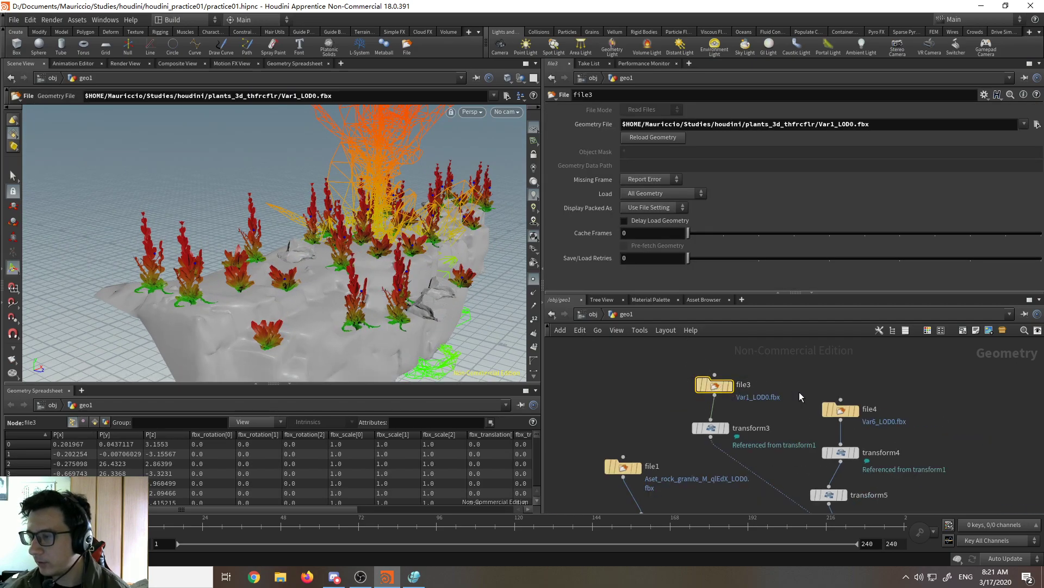
{"action": "middle_click_drag", "start_coordinate": [811, 428], "coordinate": [799, 459]}
{"action": "scroll", "coordinate": [720, 471], "scroll_direction": "up", "scroll_amount": 3}
{"action": "left_click_drag", "start_coordinate": [705, 469], "coordinate": [700, 394]}
{"action": "key", "text": "Tab"}
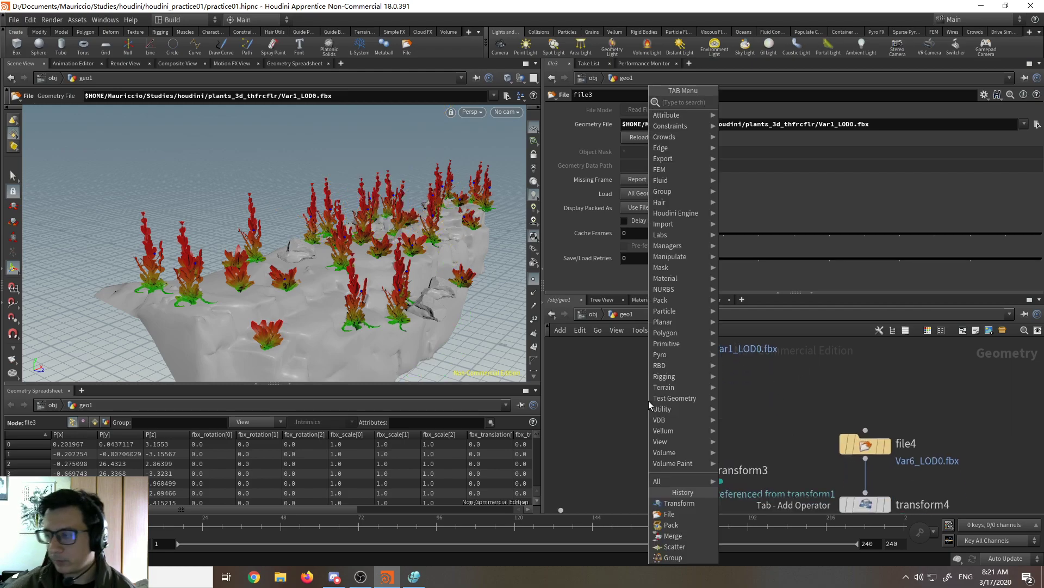
{"action": "type", "text": "attribute"}
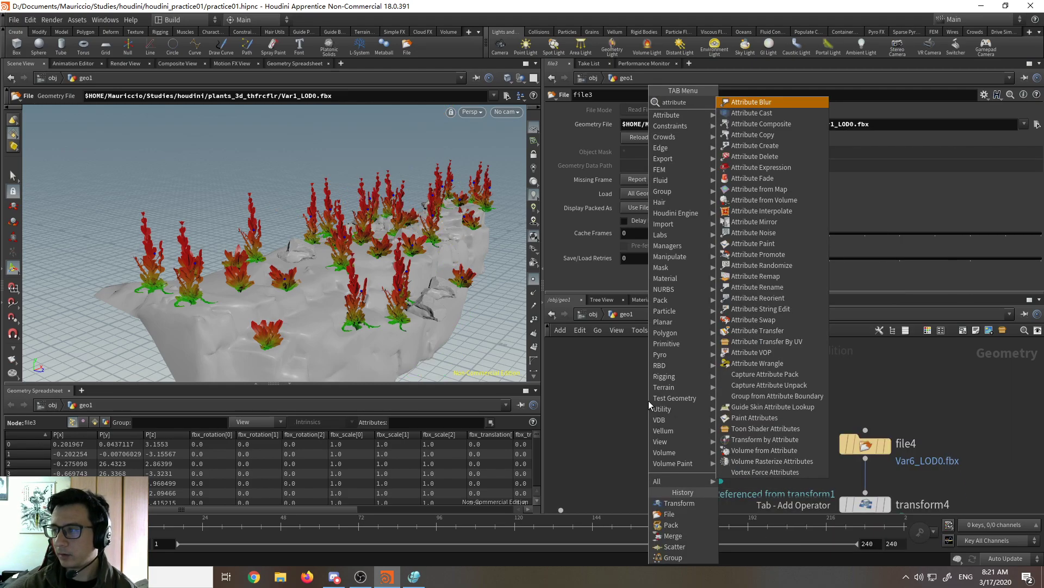
{"action": "key", "text": "Return"}
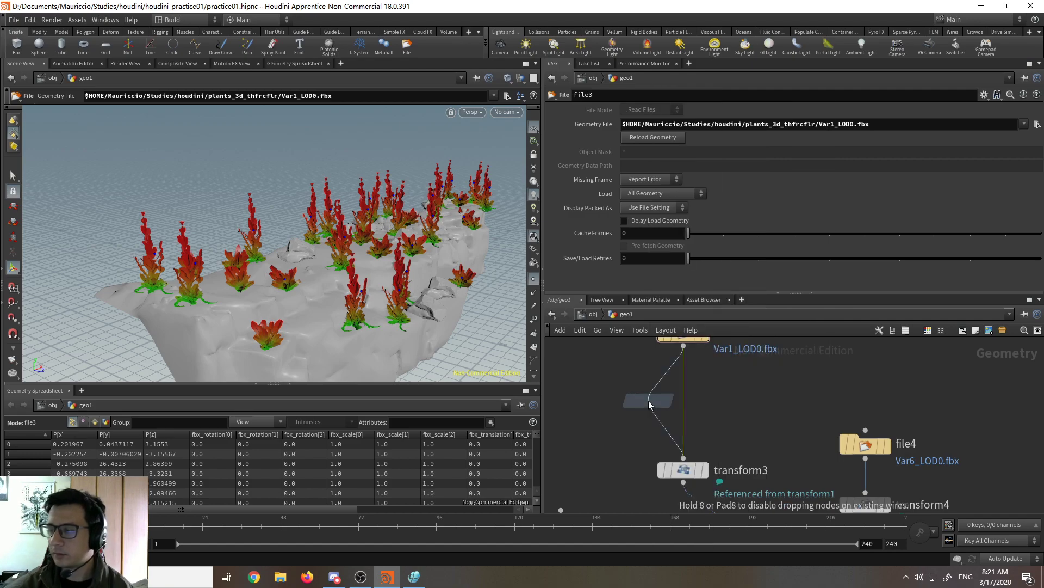
{"action": "left_click", "coordinate": [649, 404]}
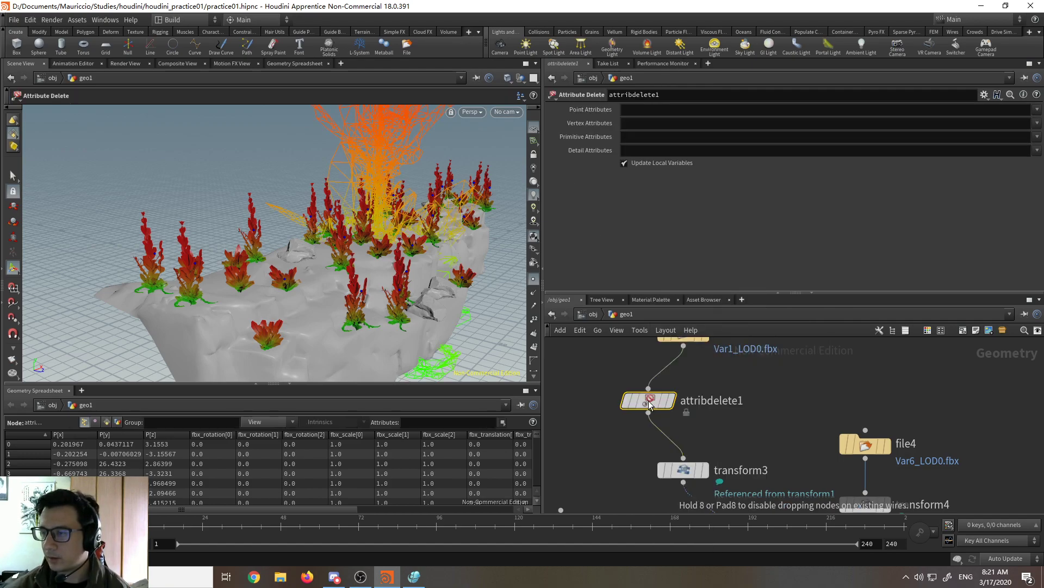
Step: Display attribdelete1's plant model and turn off point display in the viewport
{"action": "left_click", "coordinate": [671, 401]}
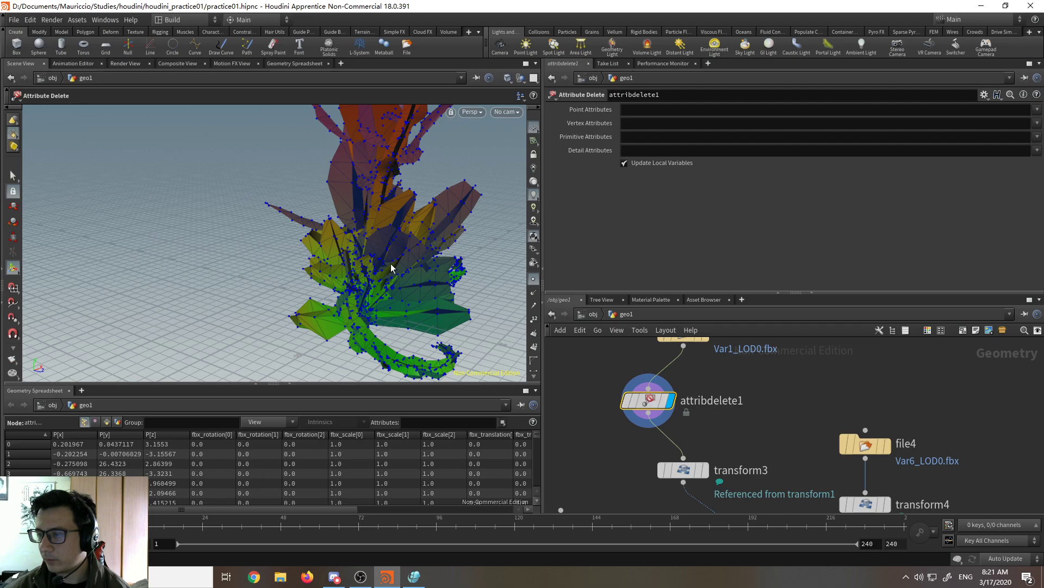
{"action": "left_click_drag", "start_coordinate": [301, 291], "coordinate": [416, 357]}
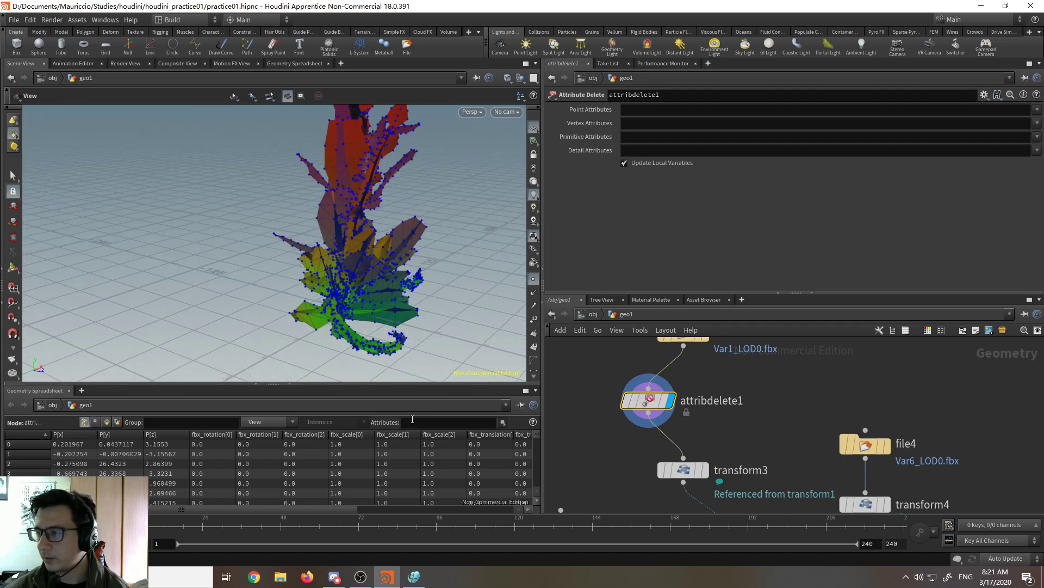
{"action": "left_click", "coordinate": [534, 279]}
{"action": "left_click_drag", "start_coordinate": [445, 282], "coordinate": [366, 290], "text": "alt"}
{"action": "middle_click_drag", "start_coordinate": [366, 290], "coordinate": [377, 321], "text": "alt"}
Step: Set attribdelete1 to remove the vertex color attribute Cd and check its available primitive attributes
{"action": "left_click", "coordinate": [1038, 123]}
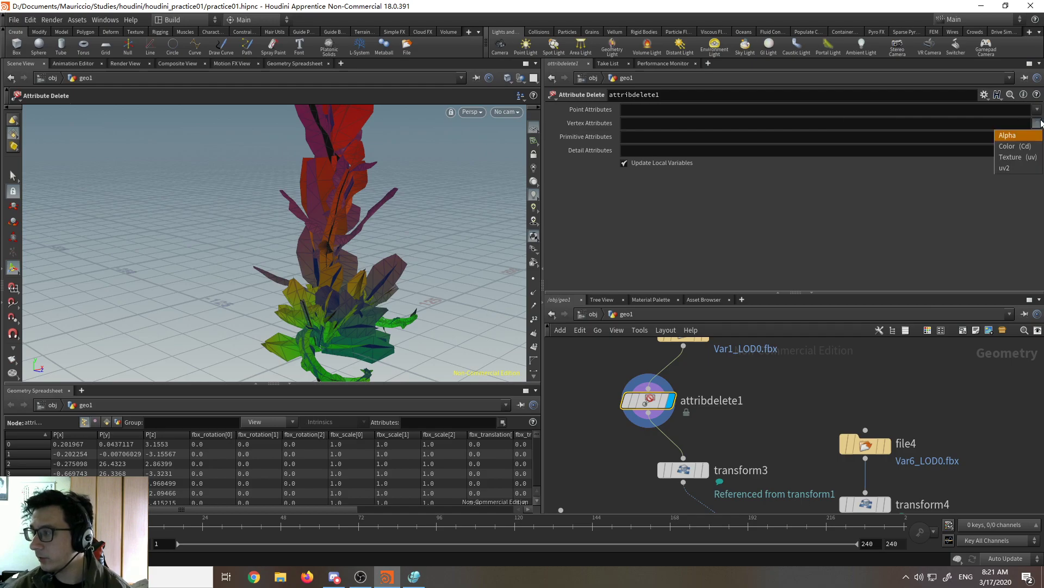
{"action": "left_click", "coordinate": [1024, 146]}
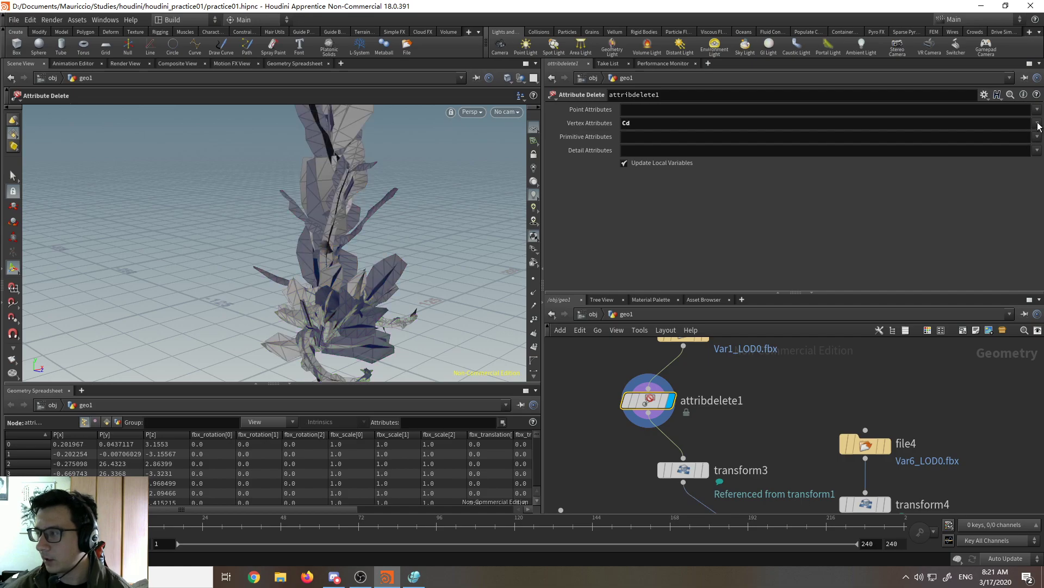
{"action": "left_click", "coordinate": [1038, 124]}
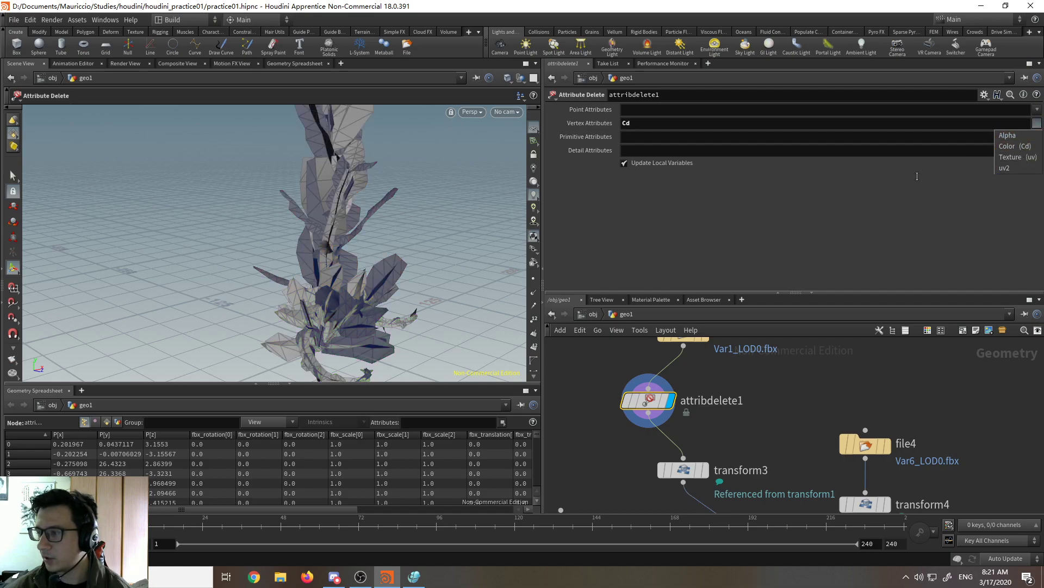
{"action": "left_click", "coordinate": [839, 213]}
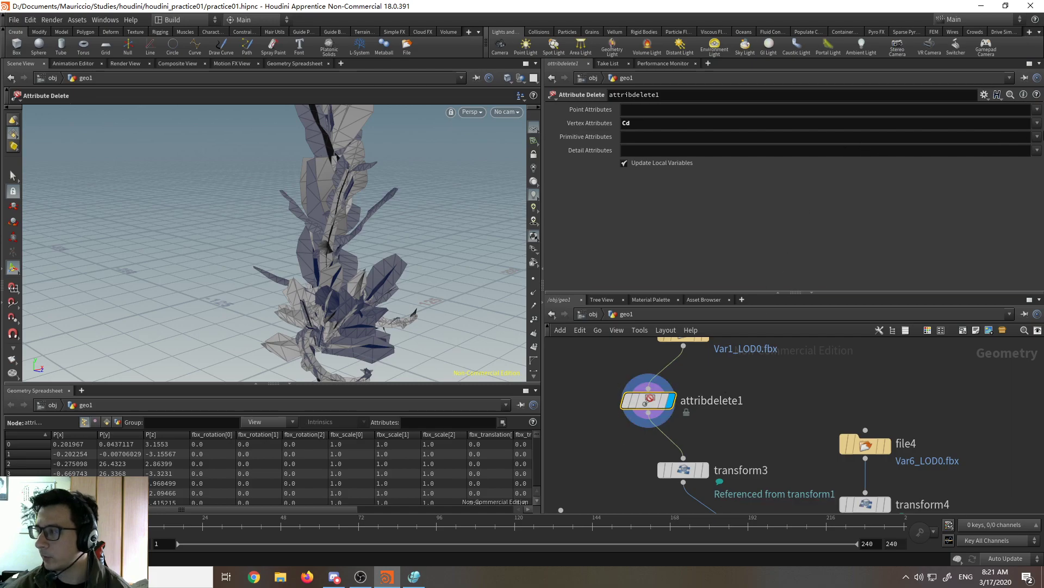
{"action": "left_click", "coordinate": [1037, 136]}
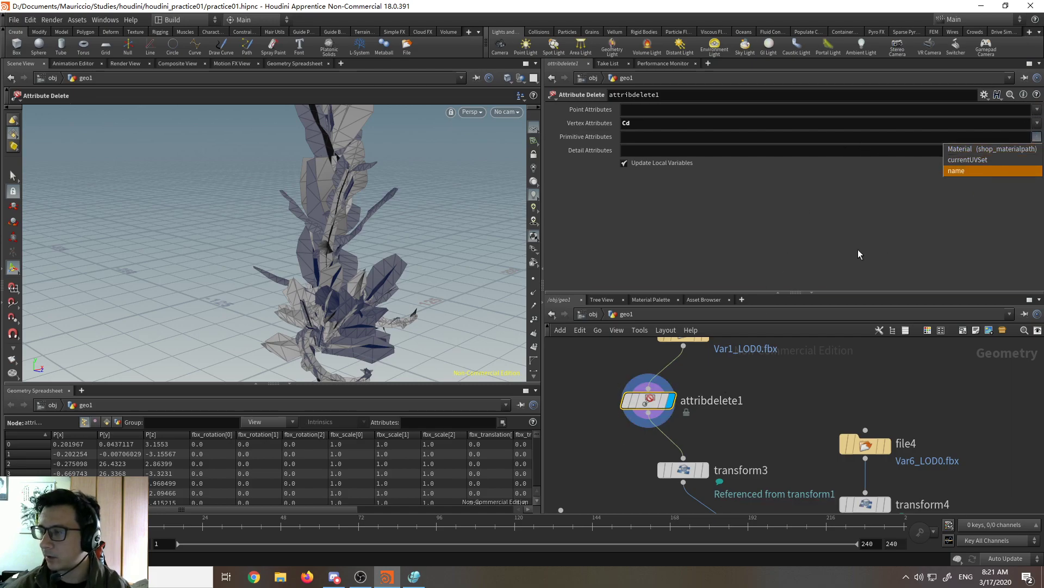
{"action": "left_click", "coordinate": [809, 389]}
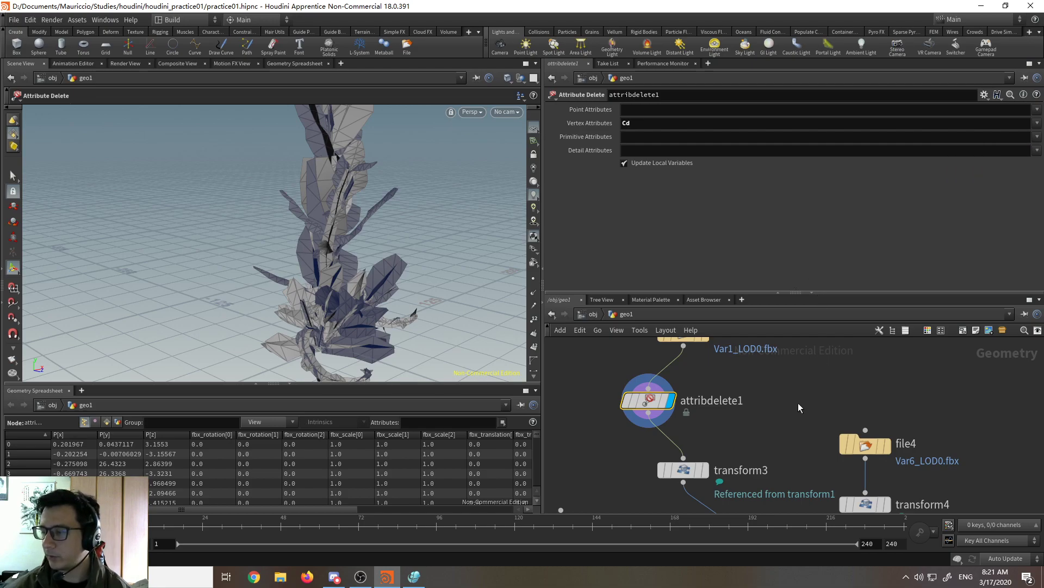
Step: Align file3 above attribdelete1 and move file4 up to make room above transform4
{"action": "middle_click_drag", "start_coordinate": [803, 443], "coordinate": [823, 488]}
{"action": "left_click_drag", "start_coordinate": [702, 379], "coordinate": [650, 380]}
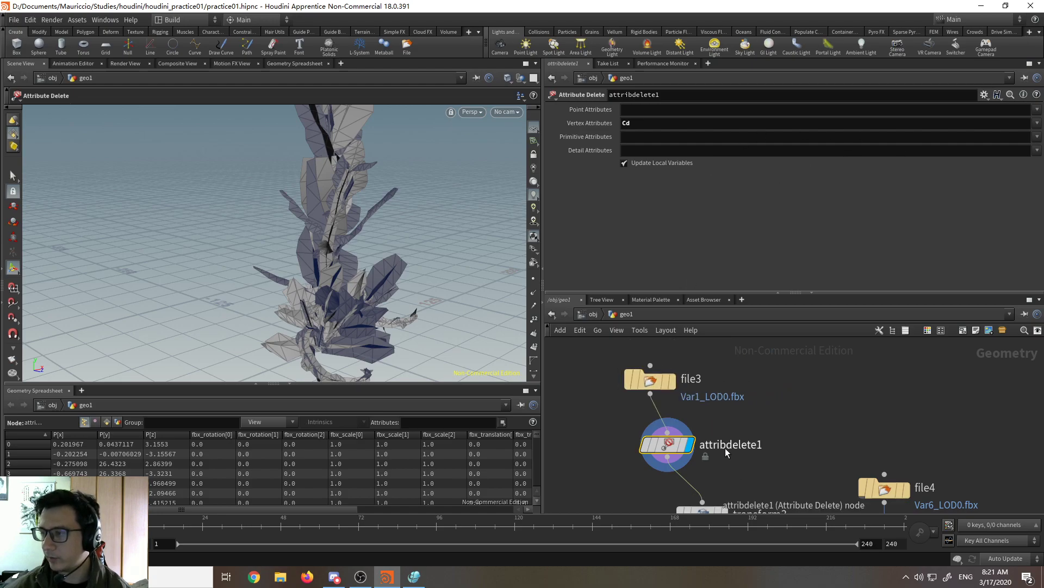
{"action": "middle_click_drag", "start_coordinate": [857, 452], "coordinate": [735, 358]}
{"action": "scroll", "coordinate": [802, 386], "scroll_direction": "down", "scroll_amount": 3}
{"action": "middle_click_drag", "start_coordinate": [821, 442], "coordinate": [788, 501]}
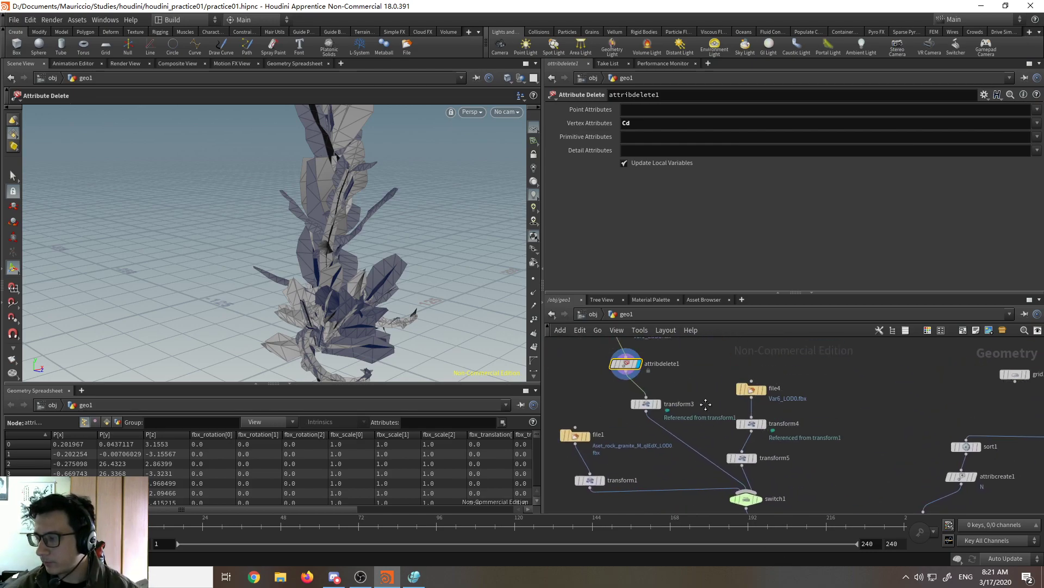
{"action": "left_click_drag", "start_coordinate": [762, 392], "coordinate": [774, 357]}
{"action": "middle_click_drag", "start_coordinate": [652, 375], "coordinate": [664, 406]}
Step: Create a reference copy of attribdelete1 and insert it between file4 and transform4
{"action": "key", "text": "Tab"}
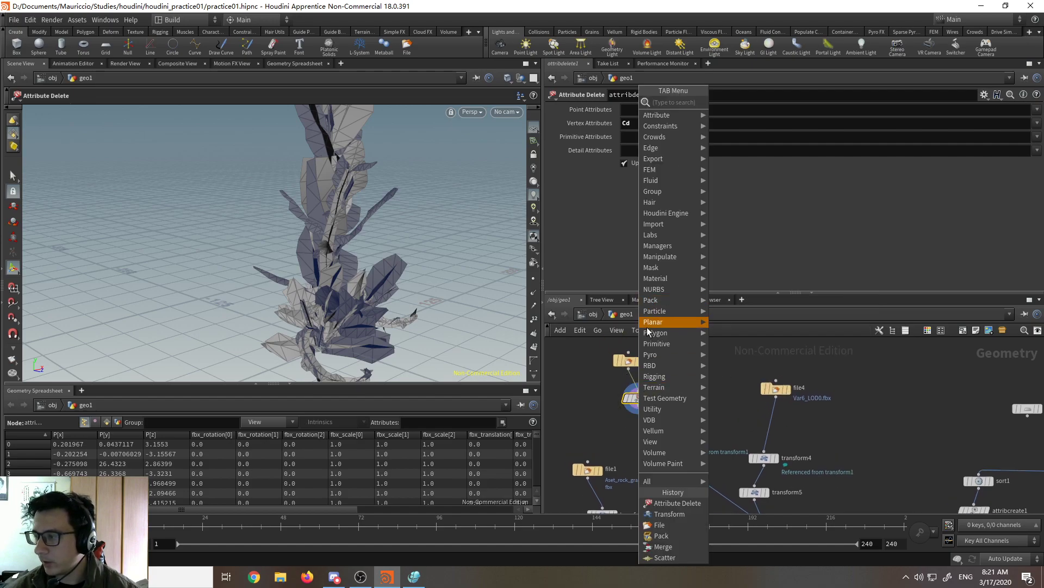
{"action": "key", "text": "Escape"}
{"action": "right_click", "coordinate": [633, 398]}
{"action": "mouse_move", "coordinate": [706, 361]}
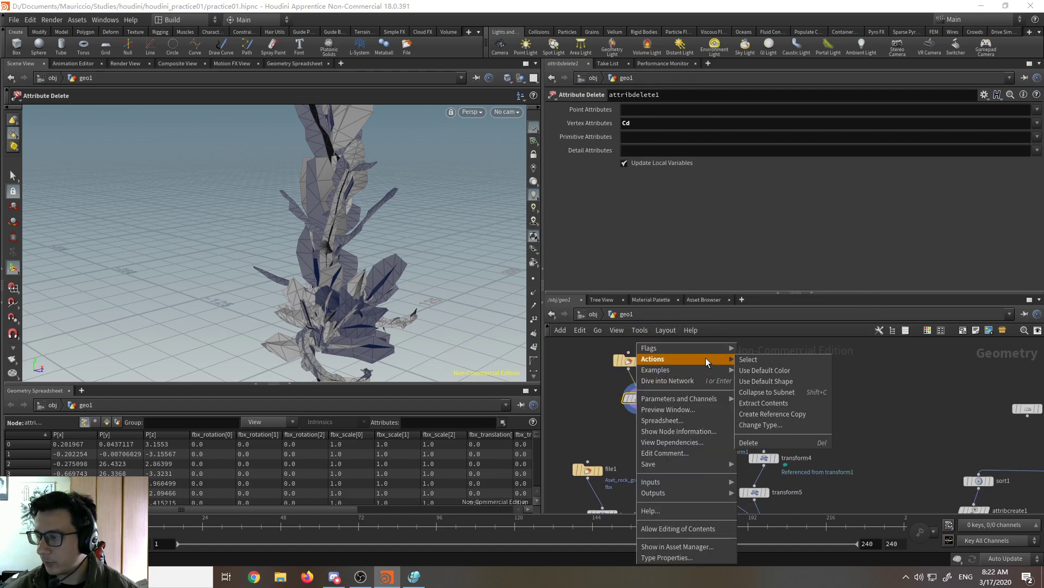
{"action": "left_click", "coordinate": [773, 415]}
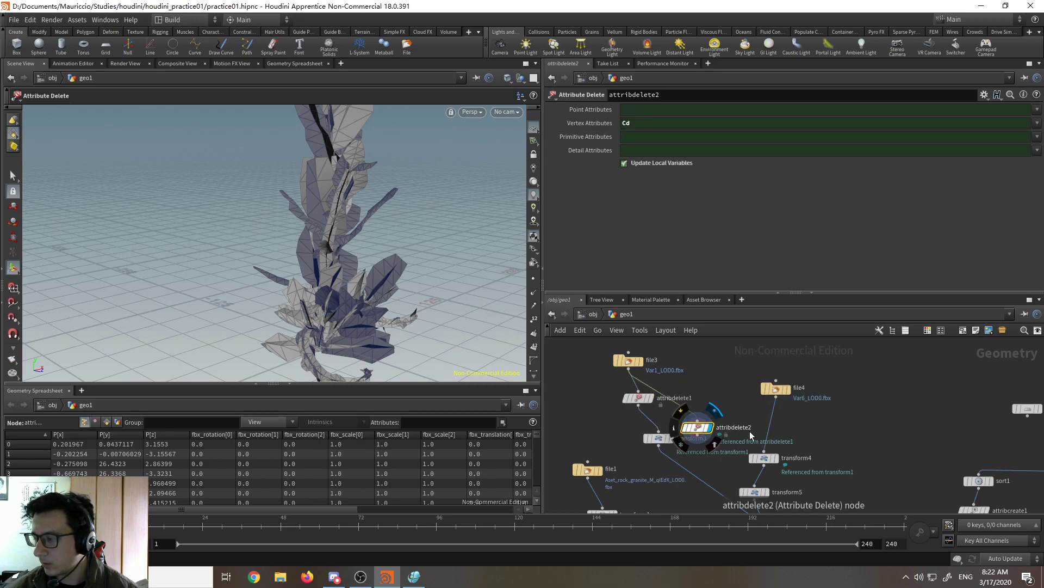
{"action": "left_click", "coordinate": [770, 430]}
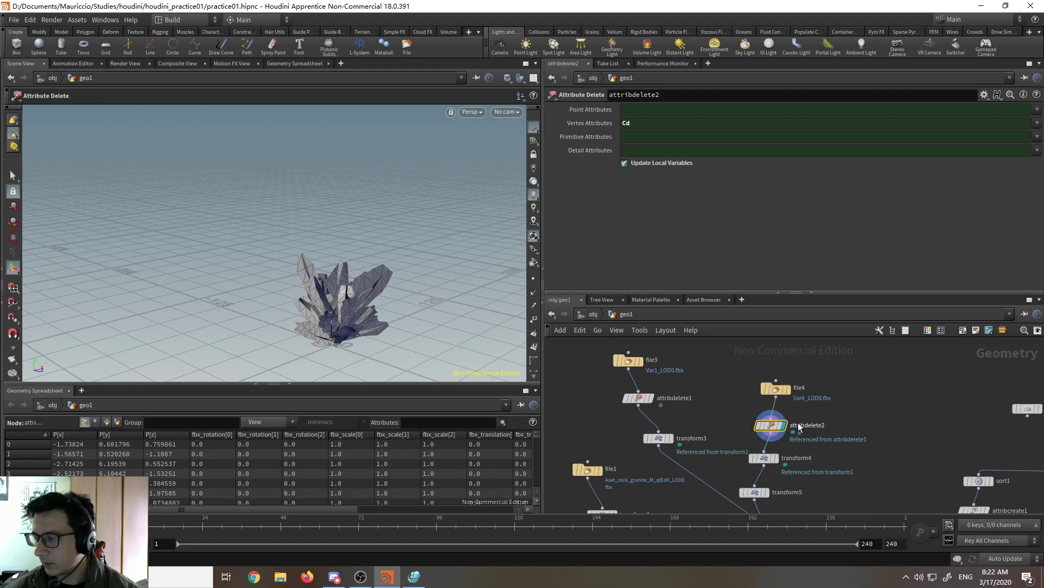
Step: Display the copymodels node and inspect the scattered plant and rock copies without vertex color
{"action": "middle_click_drag", "start_coordinate": [925, 466], "coordinate": [901, 367]}
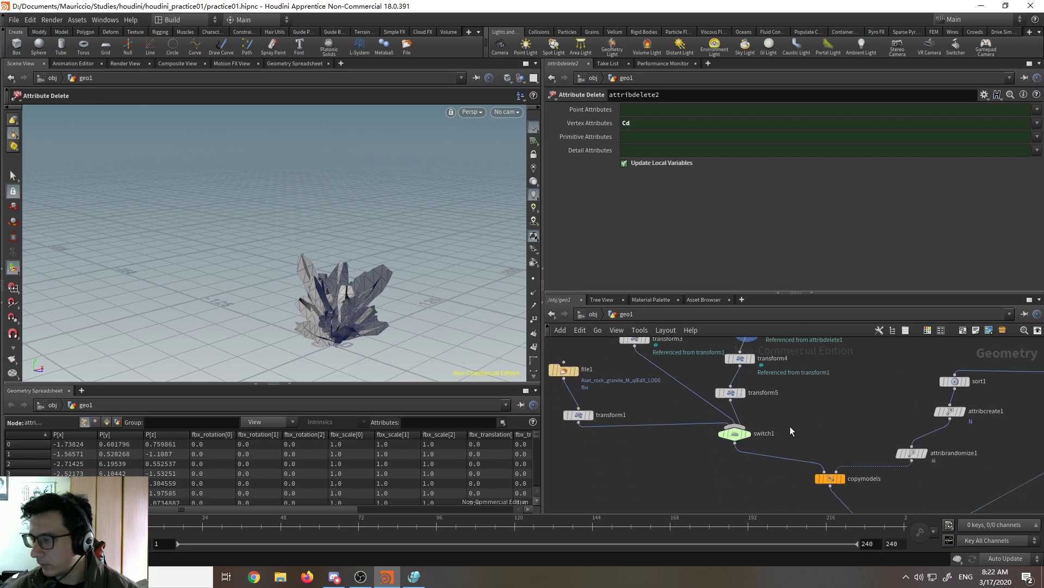
{"action": "left_click", "coordinate": [842, 479]}
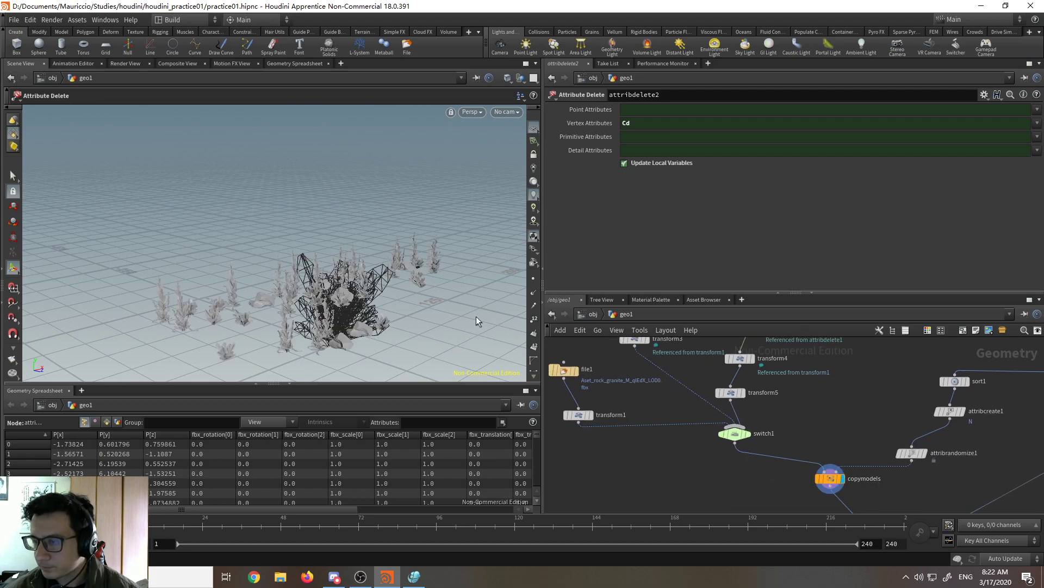
{"action": "left_click", "coordinate": [826, 480]}
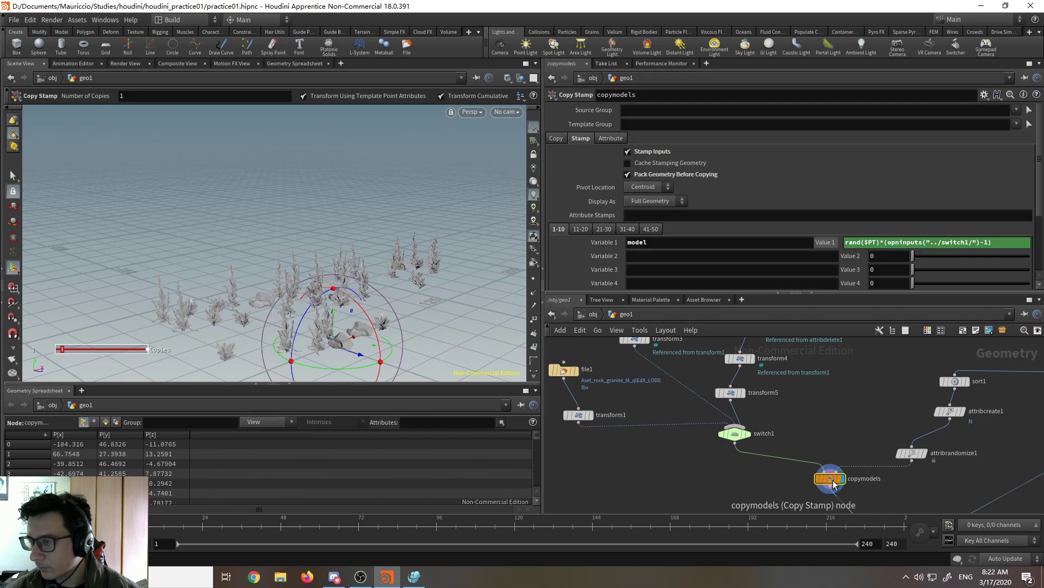
{"action": "key", "text": "Escape"}
{"action": "left_click_drag", "start_coordinate": [41, 184], "coordinate": [170, 178]}
{"action": "key", "text": "s"}
Step: Clear attribdelete1's vertex attributes, check the model colors, and select Color (Cd) for deletion again
{"action": "middle_click_drag", "start_coordinate": [692, 367], "coordinate": [722, 498]}
{"action": "left_click", "coordinate": [650, 432]}
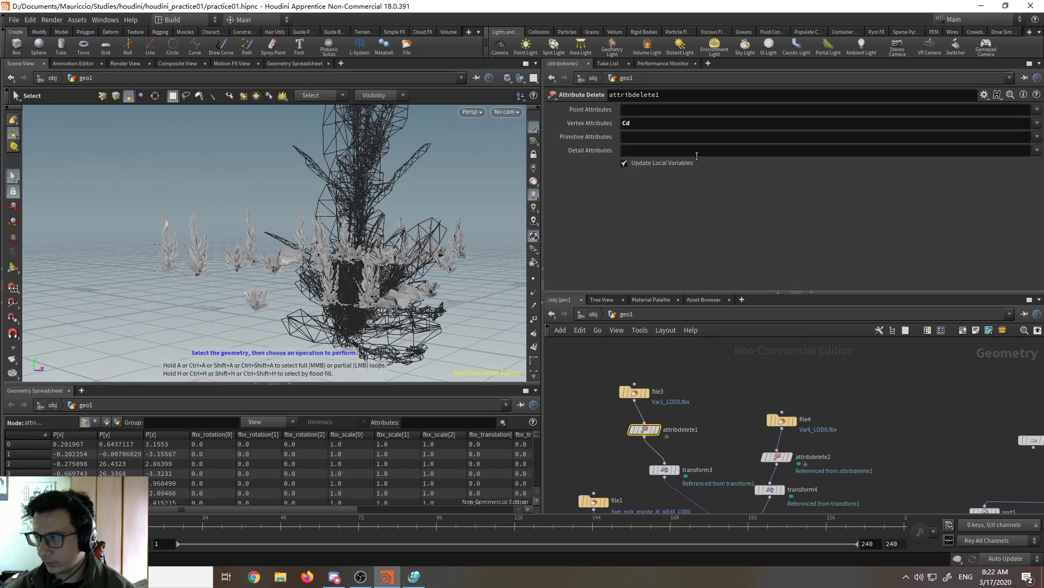
{"action": "left_click", "coordinate": [1037, 124]}
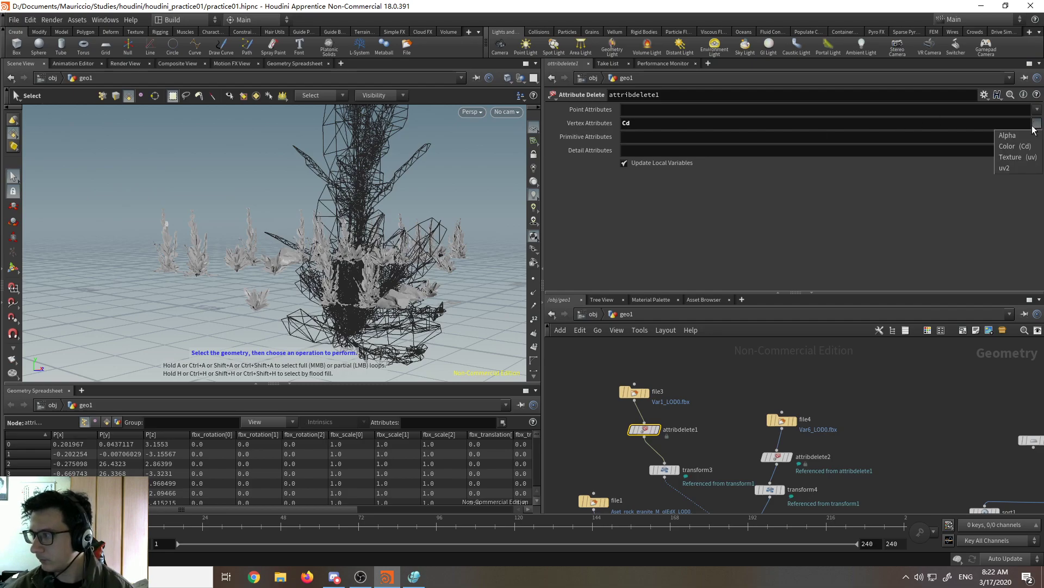
{"action": "left_click", "coordinate": [677, 121]}
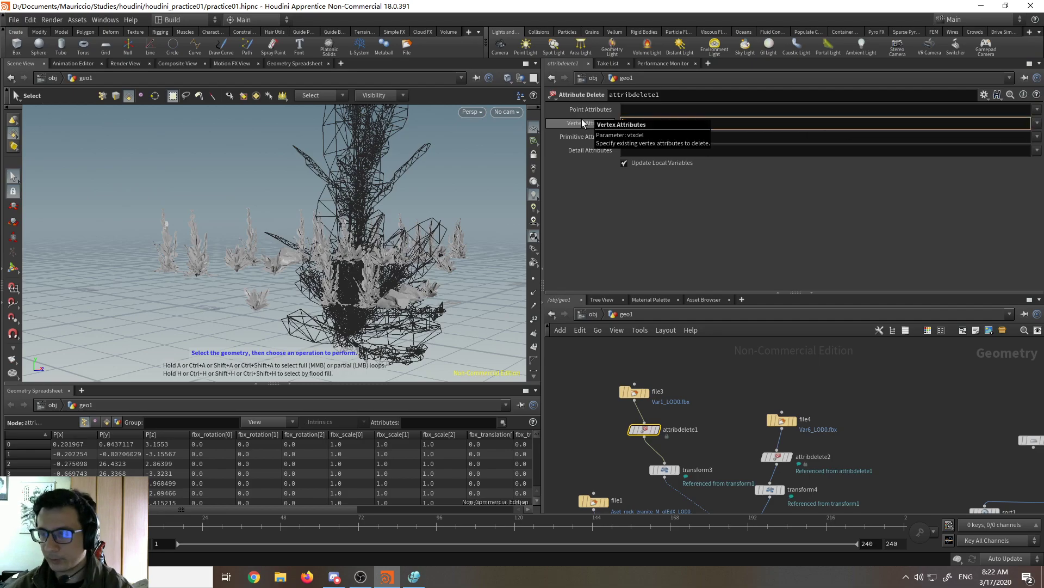
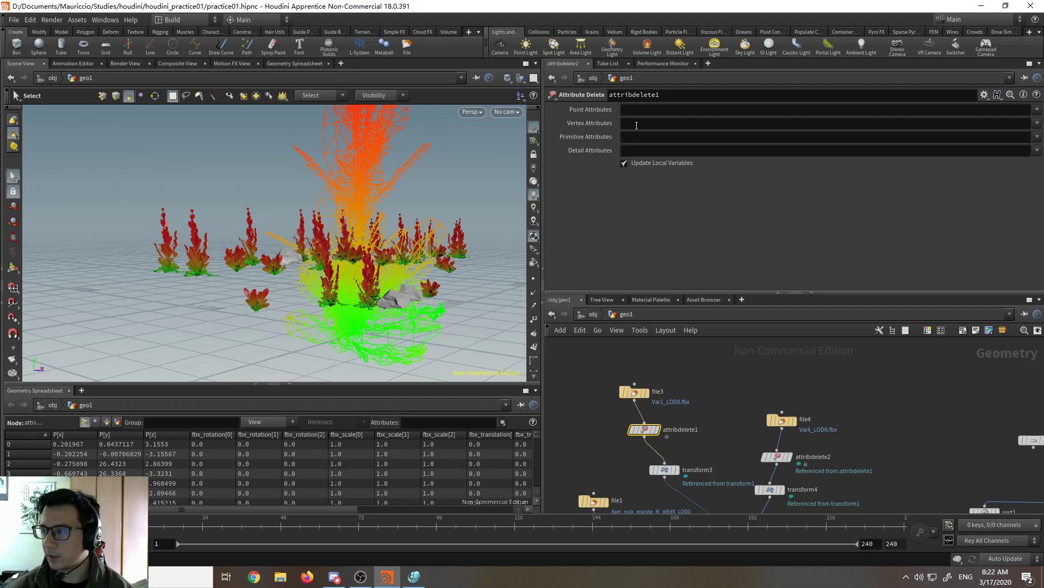
{"action": "left_click", "coordinate": [1037, 123]}
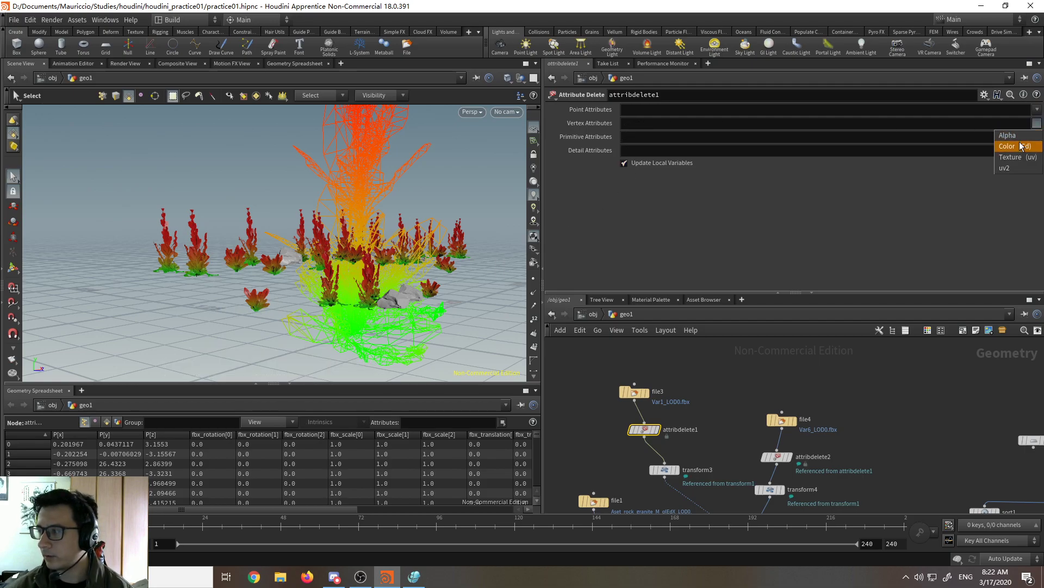
{"action": "left_click", "coordinate": [1017, 144]}
{"action": "left_click_drag", "start_coordinate": [384, 313], "coordinate": [354, 310], "text": "alt"}
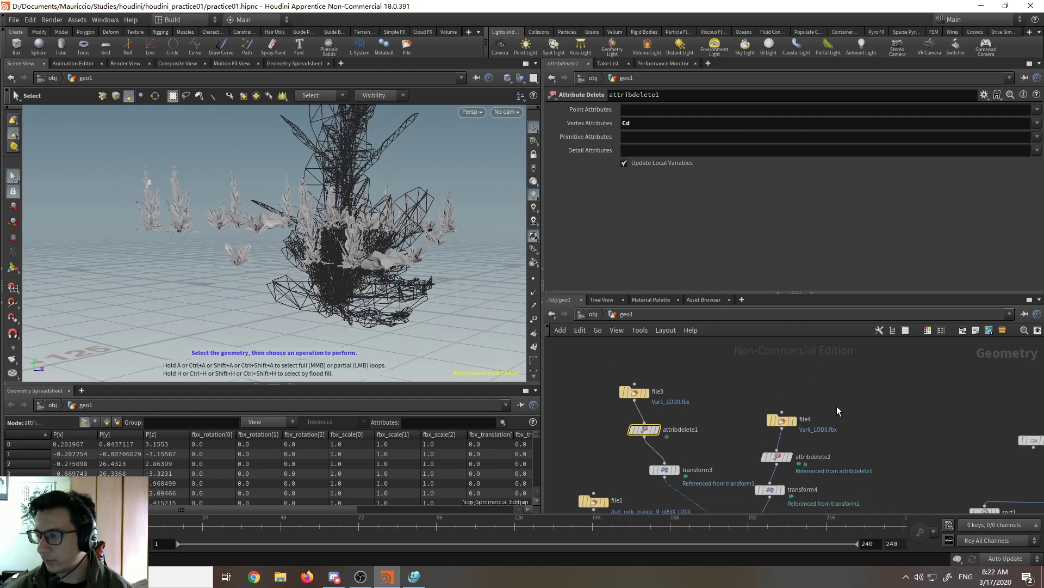
Step: Display the merge1 node and examine the plants and rocks scattered over the cliff
{"action": "scroll", "coordinate": [839, 376], "scroll_direction": "down", "scroll_amount": 3}
{"action": "middle_click_drag", "start_coordinate": [865, 436], "coordinate": [768, 413]}
{"action": "scroll", "coordinate": [767, 425], "scroll_direction": "down", "scroll_amount": 3}
{"action": "scroll", "coordinate": [780, 440], "scroll_direction": "up", "scroll_amount": 4}
{"action": "left_click", "coordinate": [780, 470]}
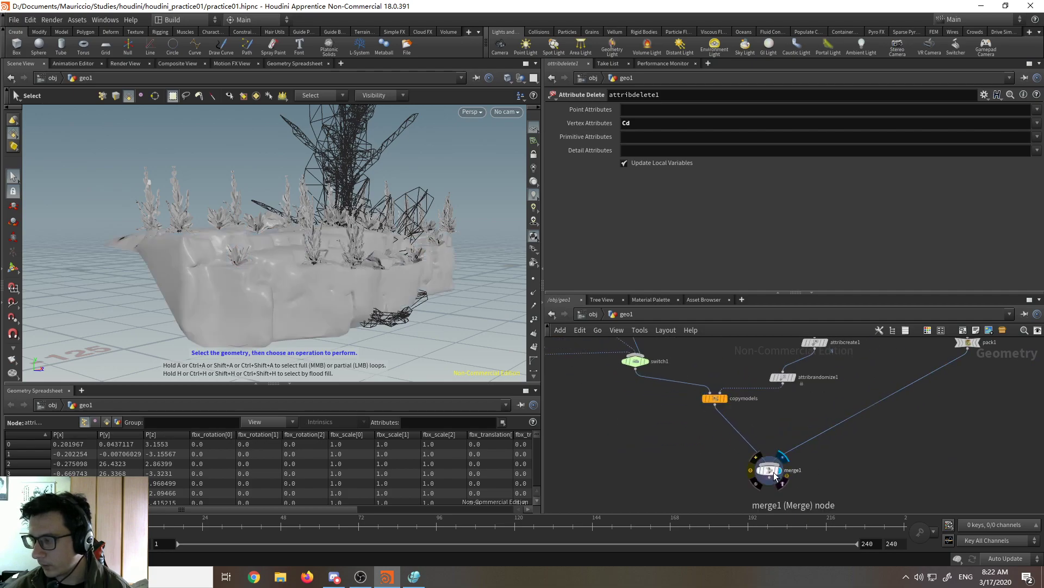
{"action": "left_click", "coordinate": [774, 471]}
{"action": "key", "text": "Escape"}
{"action": "left_click_drag", "start_coordinate": [381, 298], "coordinate": [424, 305]}
{"action": "key", "text": "s"}
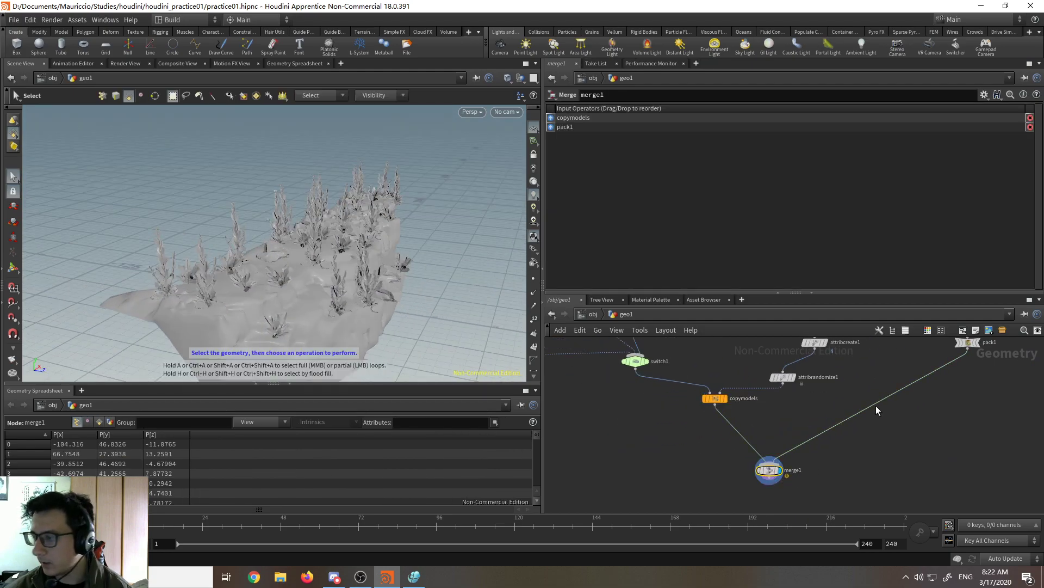
Step: Set transform2's uniform scale to 0.36 and check the resized cliff with its scattered models
{"action": "middle_click_drag", "start_coordinate": [875, 406], "coordinate": [716, 502]}
{"action": "scroll", "coordinate": [772, 366], "scroll_direction": "up", "scroll_amount": 2}
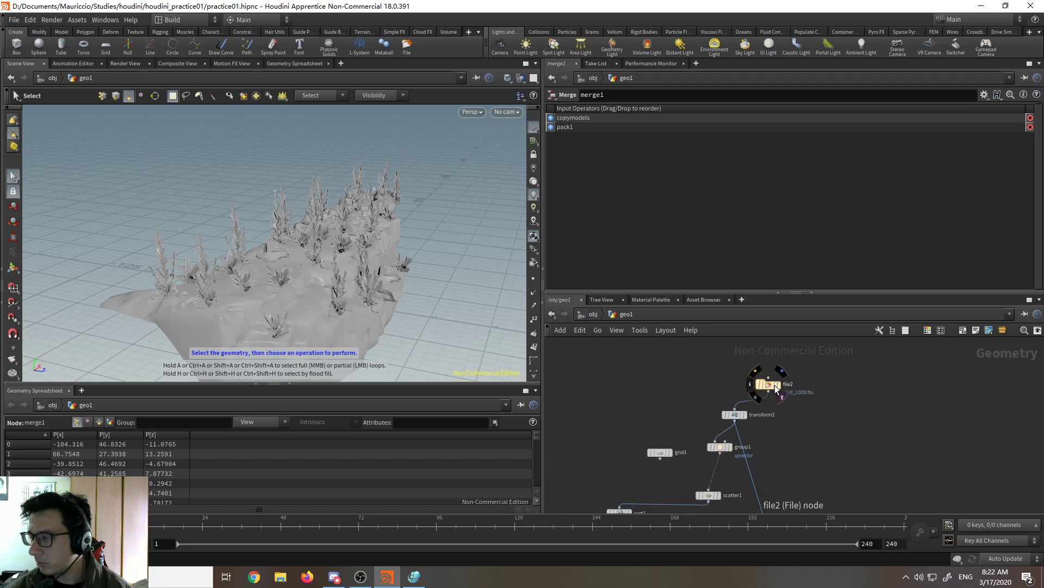
{"action": "left_click", "coordinate": [735, 415]}
{"action": "left_click_drag", "start_coordinate": [697, 206], "coordinate": [700, 210]}
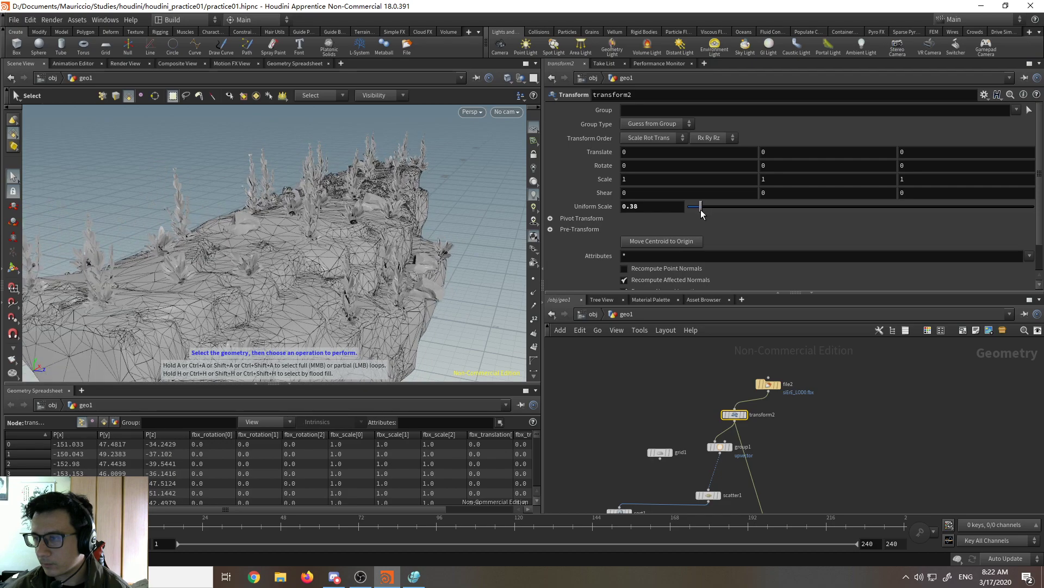
{"action": "key", "text": "Escape"}
{"action": "left_click_drag", "start_coordinate": [327, 240], "coordinate": [388, 245]}
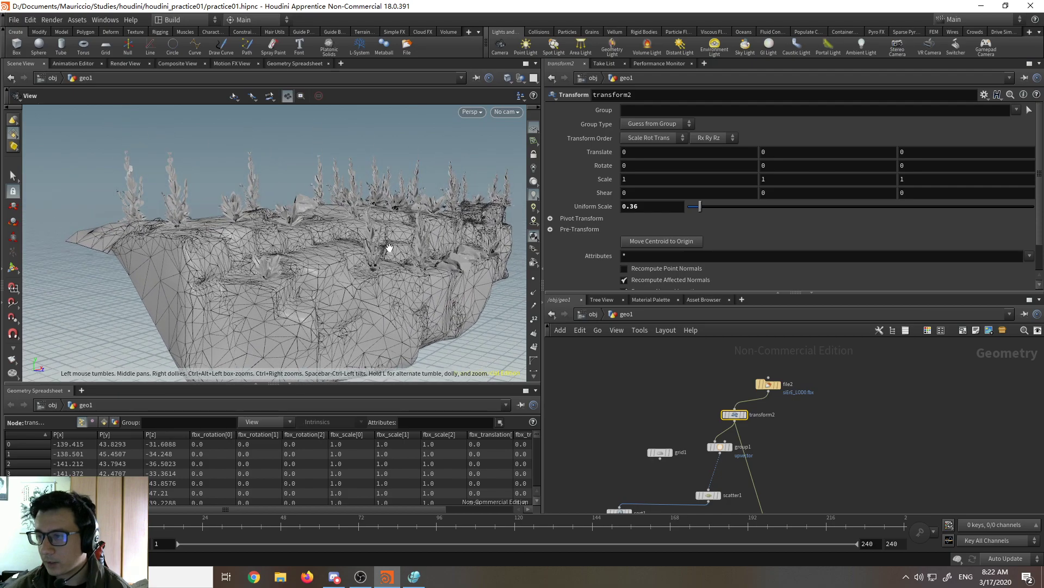
{"action": "key", "text": "s"}
Step: Select the merge1 node and view the merged cliff, plants and rocks without the wireframe overlay
{"action": "middle_click_drag", "start_coordinate": [619, 407], "coordinate": [669, 371]}
{"action": "scroll", "coordinate": [670, 371], "scroll_direction": "down", "scroll_amount": 2}
{"action": "middle_click_drag", "start_coordinate": [626, 462], "coordinate": [685, 400]}
{"action": "scroll", "coordinate": [697, 488], "scroll_direction": "up", "scroll_amount": 3}
{"action": "left_click", "coordinate": [701, 489]}
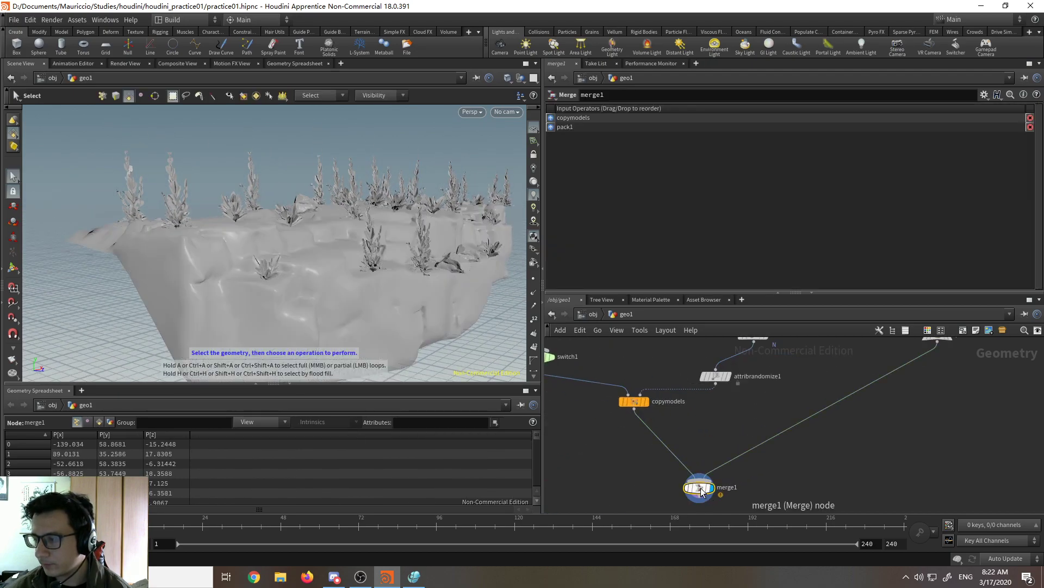
Step: Add a File node beside file2 and load skpmi_LOD0.fbx from the rock_jagged_skpmi folder
{"action": "scroll", "coordinate": [716, 475], "scroll_direction": "down", "scroll_amount": 3}
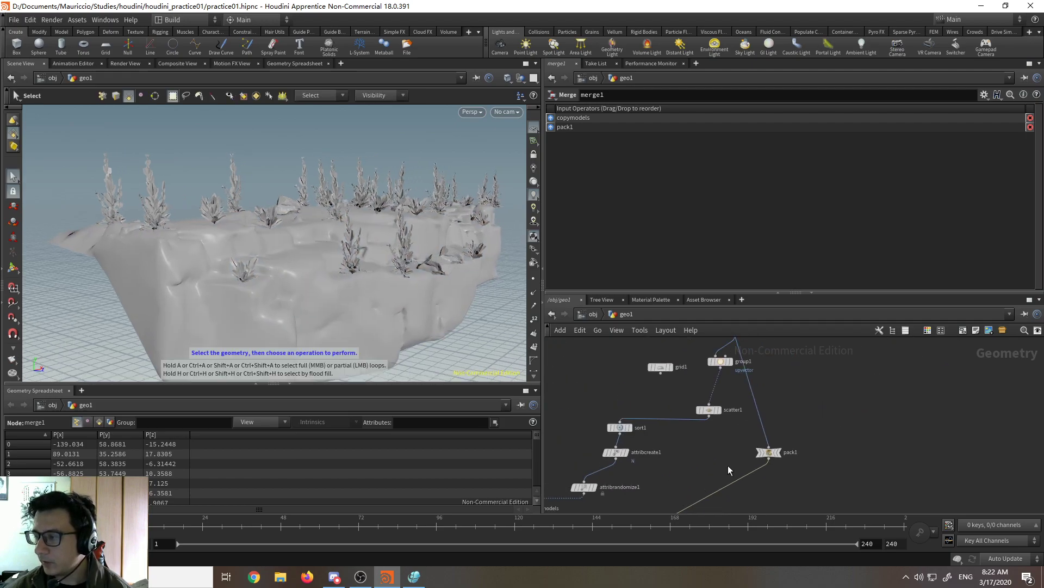
{"action": "scroll", "coordinate": [748, 425], "scroll_direction": "up", "scroll_amount": 3}
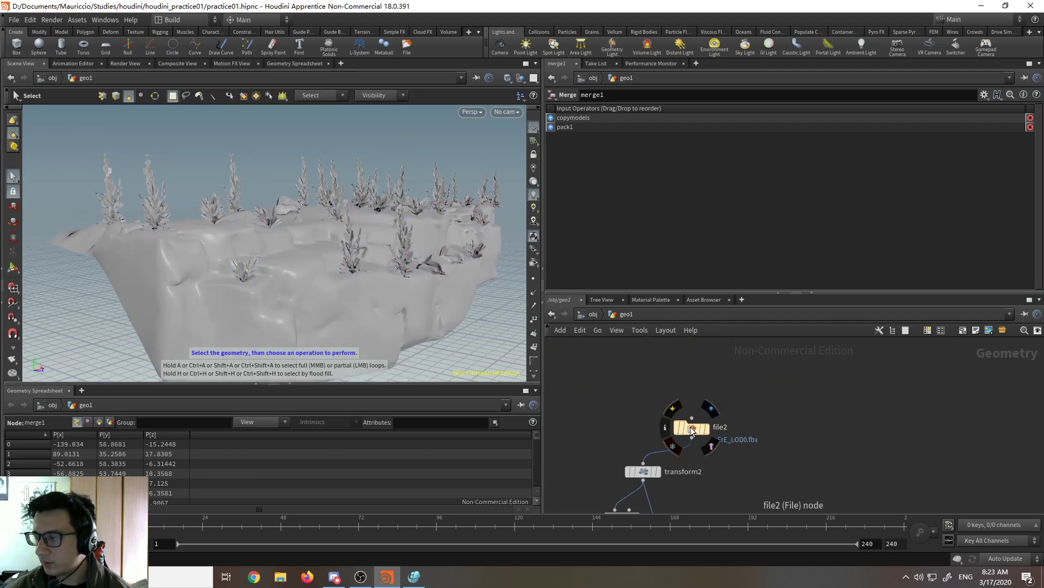
{"action": "key", "text": "Tab"}
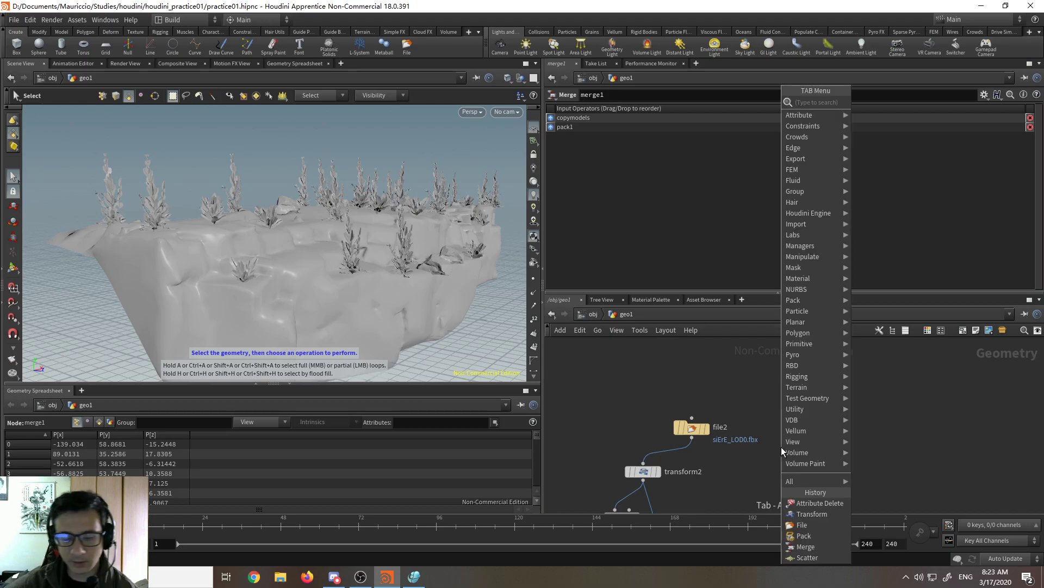
{"action": "left_click", "coordinate": [782, 447]}
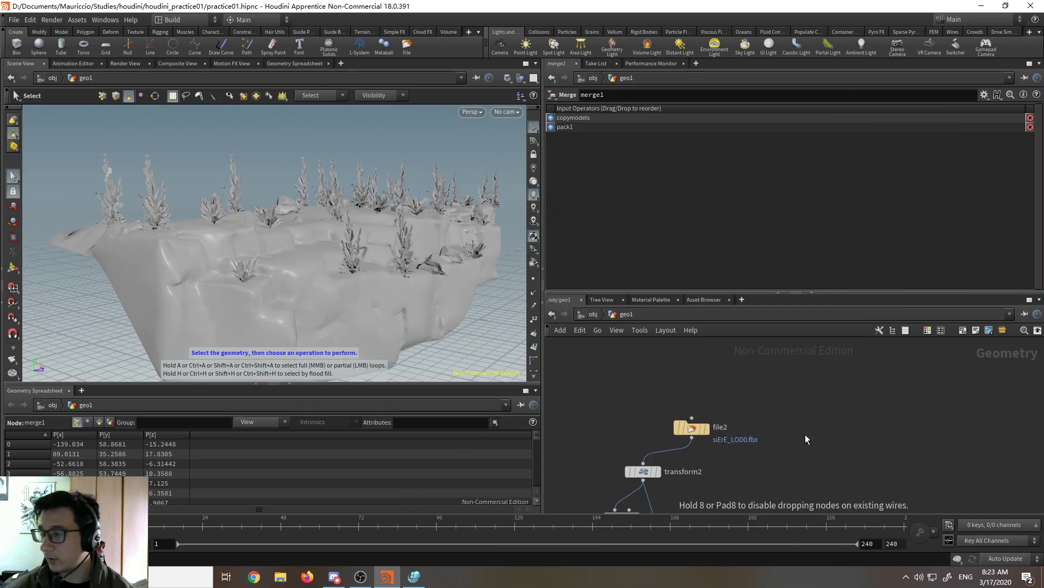
{"action": "left_click", "coordinate": [806, 435]}
{"action": "left_click", "coordinate": [1037, 124]}
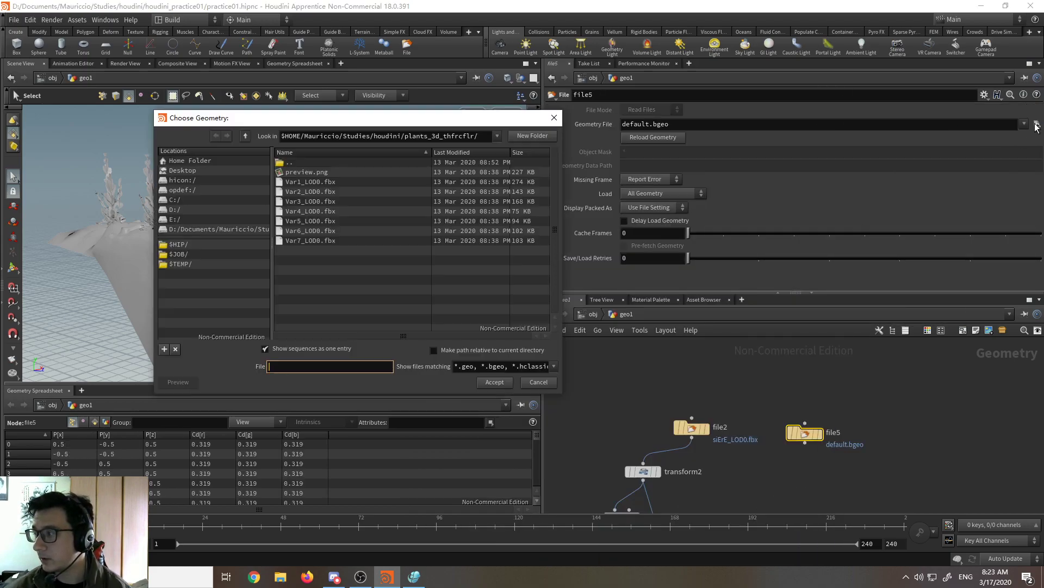
{"action": "double_click", "coordinate": [304, 161]}
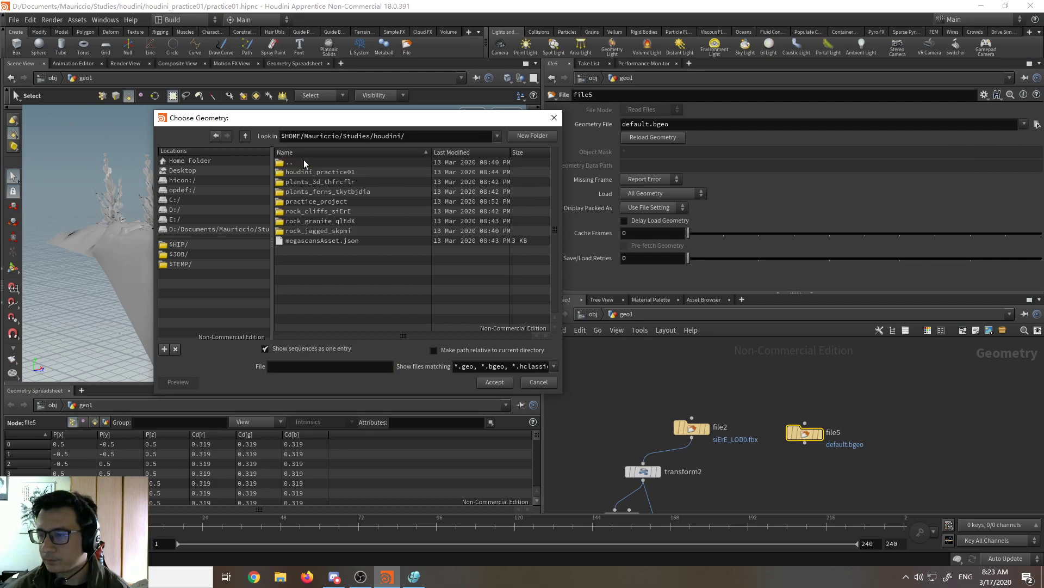
{"action": "double_click", "coordinate": [332, 231]}
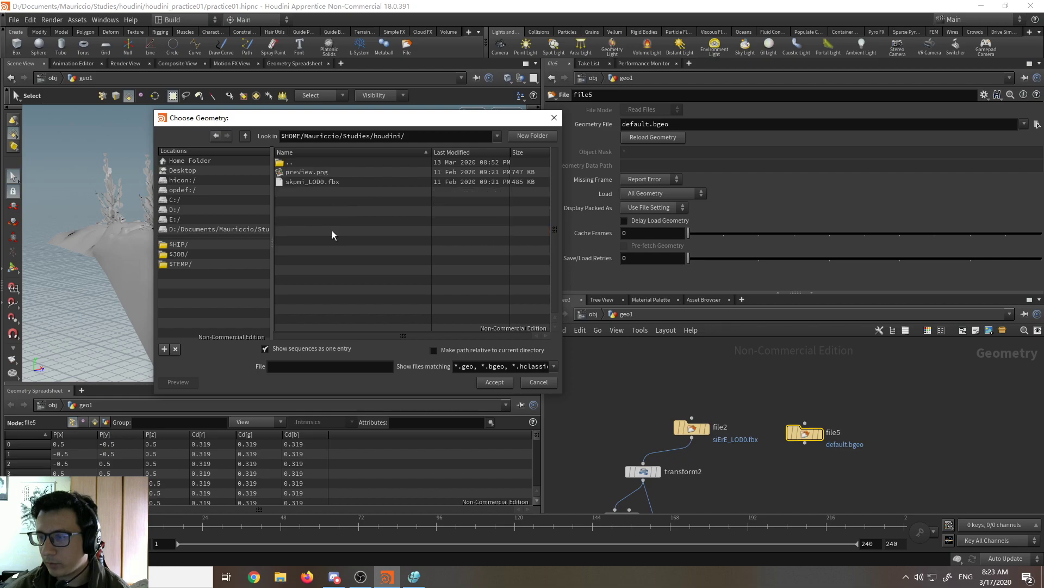
{"action": "double_click", "coordinate": [319, 182]}
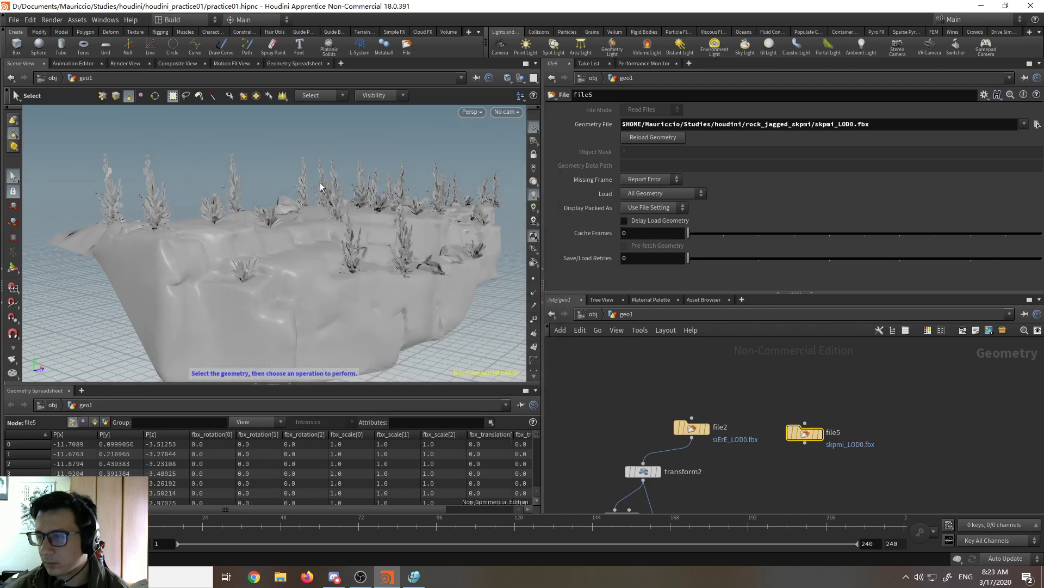
Step: Display file5 and inspect the imported jagged rock model
{"action": "left_click", "coordinate": [820, 435]}
{"action": "key", "text": "Escape"}
{"action": "left_click_drag", "start_coordinate": [350, 299], "coordinate": [350, 208]}
{"action": "left_click_drag", "start_coordinate": [292, 266], "coordinate": [331, 253]}
{"action": "key", "text": "s"}
Step: Load Aset_rock_granite_M_qlEdX_LOD0.fbx from the rock_granite_qlEdX folder into file5
{"action": "left_click", "coordinate": [1036, 125]}
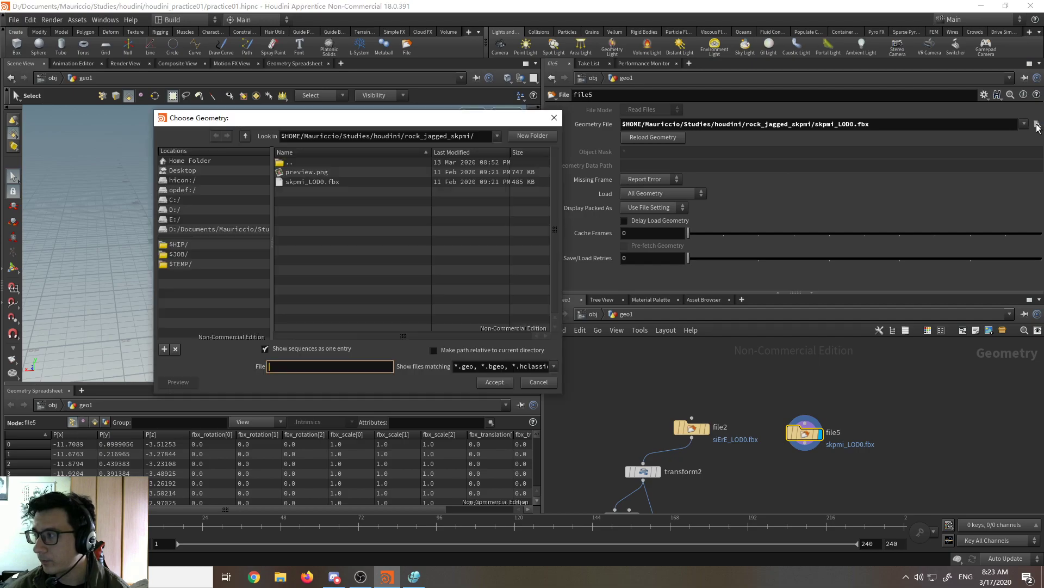
{"action": "double_click", "coordinate": [298, 162]}
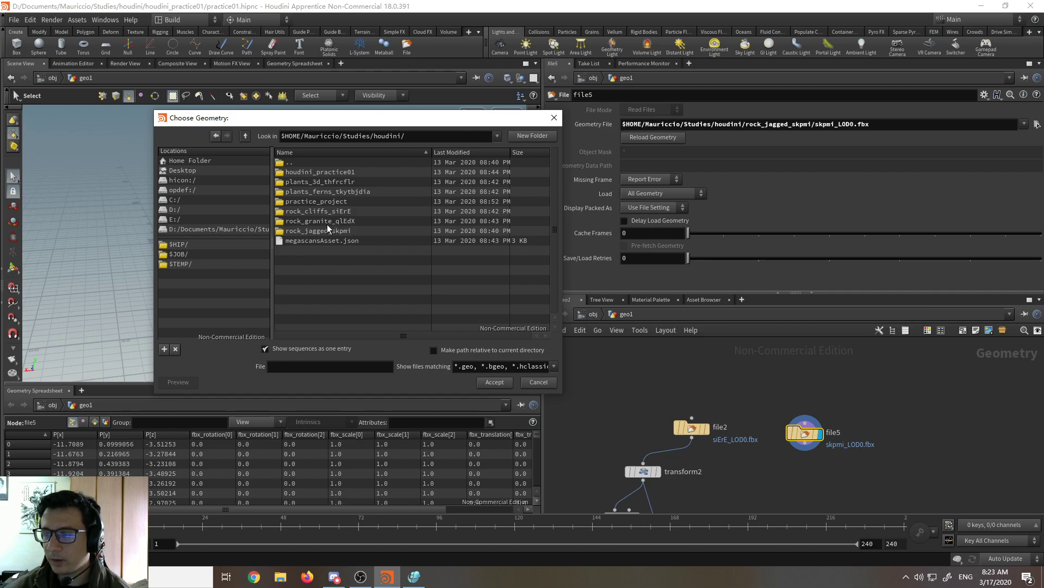
{"action": "double_click", "coordinate": [320, 220]}
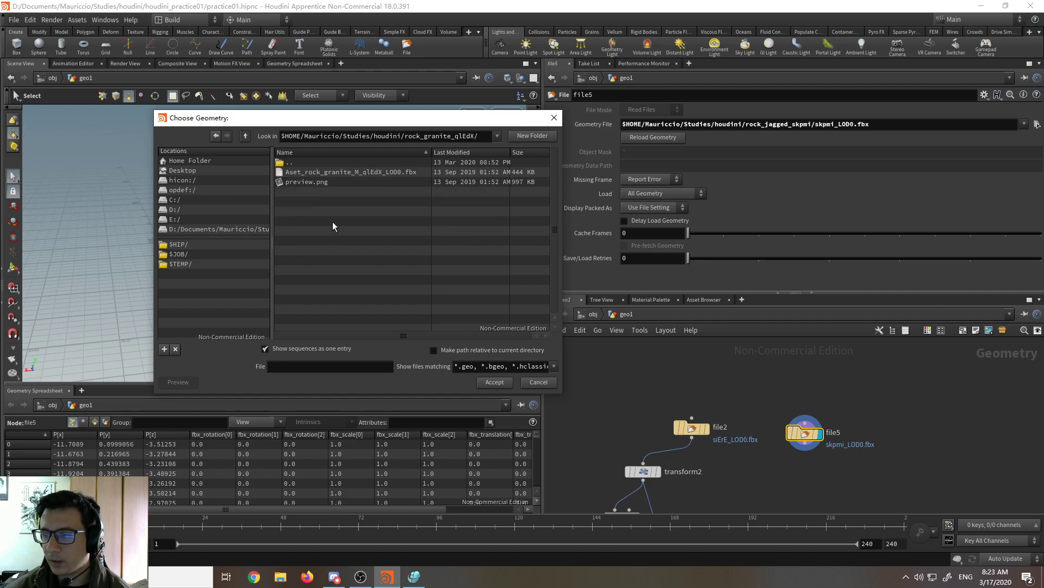
{"action": "double_click", "coordinate": [325, 172]}
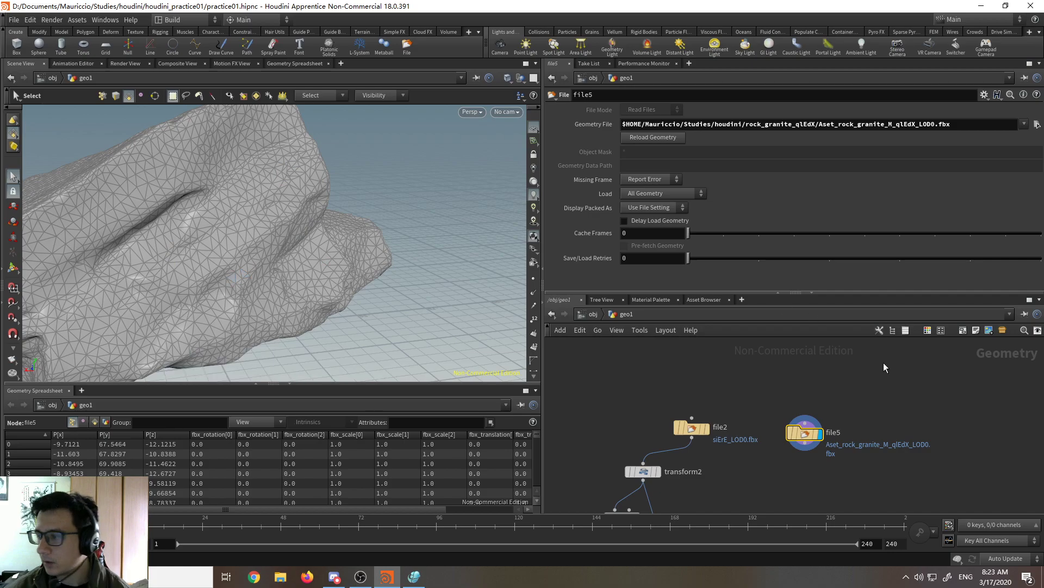
Step: Switch file5 back to skpmi_LOD0.fbx from the rock_jagged_skpmi folder and view the rock
{"action": "left_click", "coordinate": [1037, 125]}
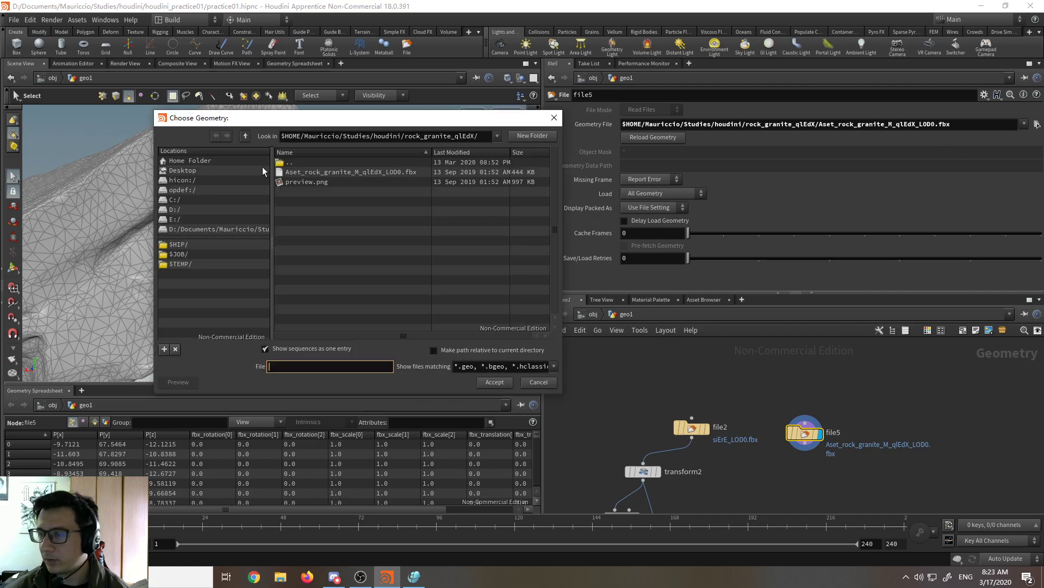
{"action": "double_click", "coordinate": [293, 162]}
{"action": "double_click", "coordinate": [310, 231]}
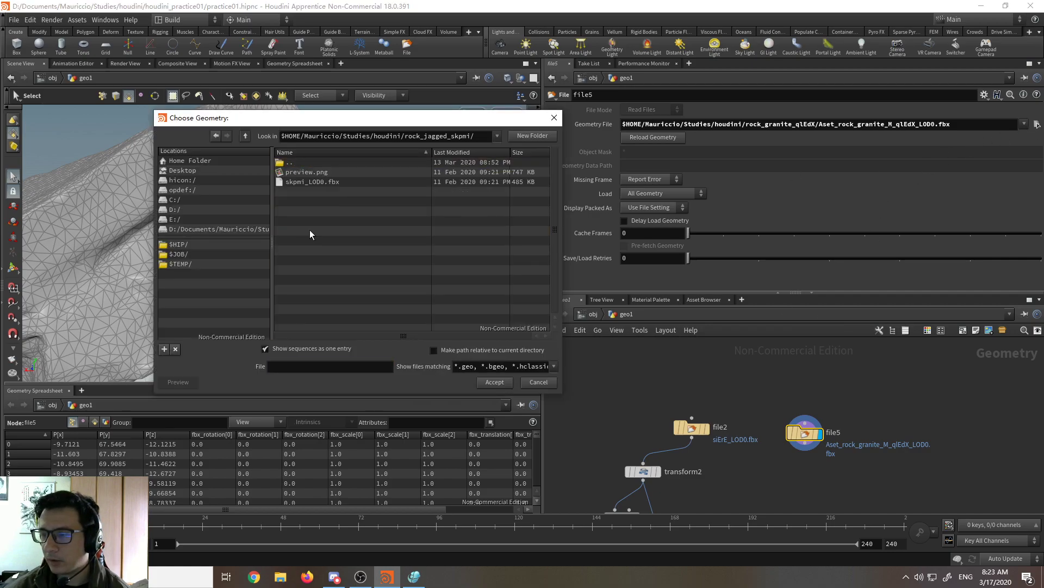
{"action": "double_click", "coordinate": [305, 181]}
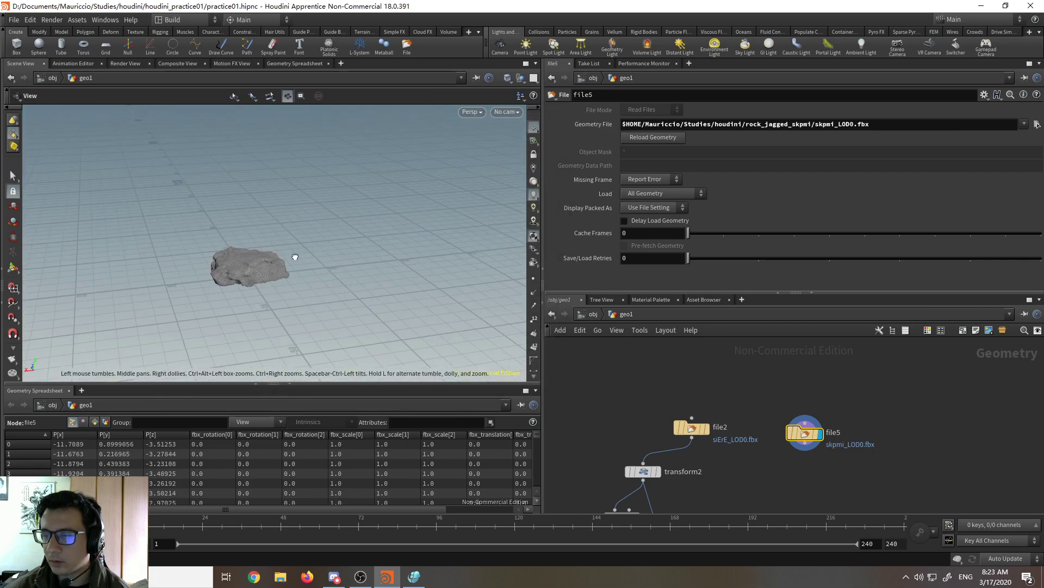
{"action": "key", "text": "s"}
Step: Connect file5 to transform2 in place of file2 and display the merge1 node
{"action": "middle_click_drag", "start_coordinate": [787, 461], "coordinate": [801, 390]}
{"action": "left_click", "coordinate": [814, 377]}
{"action": "left_click", "coordinate": [657, 393]}
{"action": "key", "text": "h"}
{"action": "scroll", "coordinate": [718, 451], "scroll_direction": "up", "scroll_amount": 5}
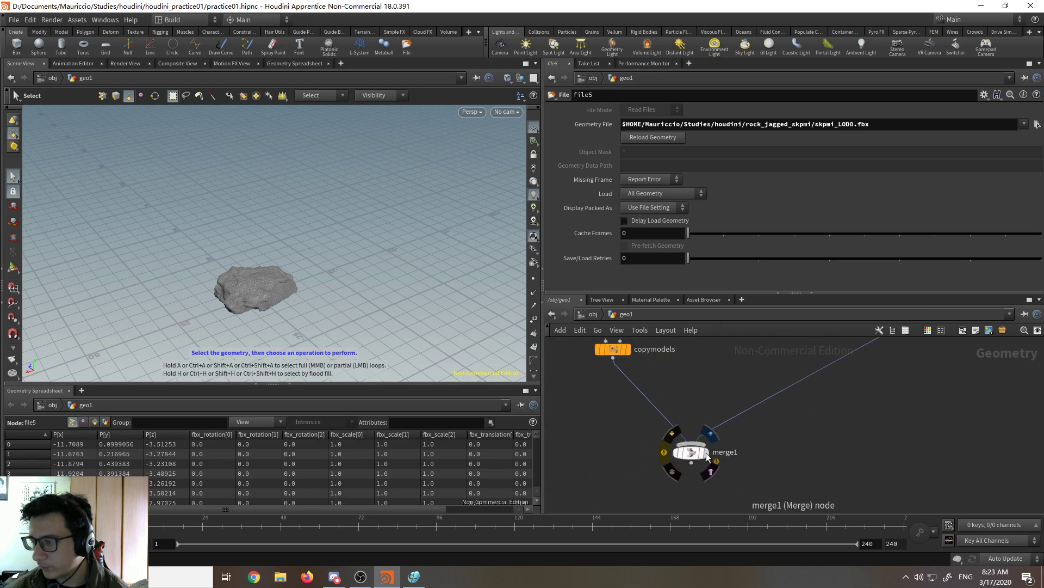
{"action": "left_click", "coordinate": [706, 455]}
{"action": "key", "text": "Escape"}
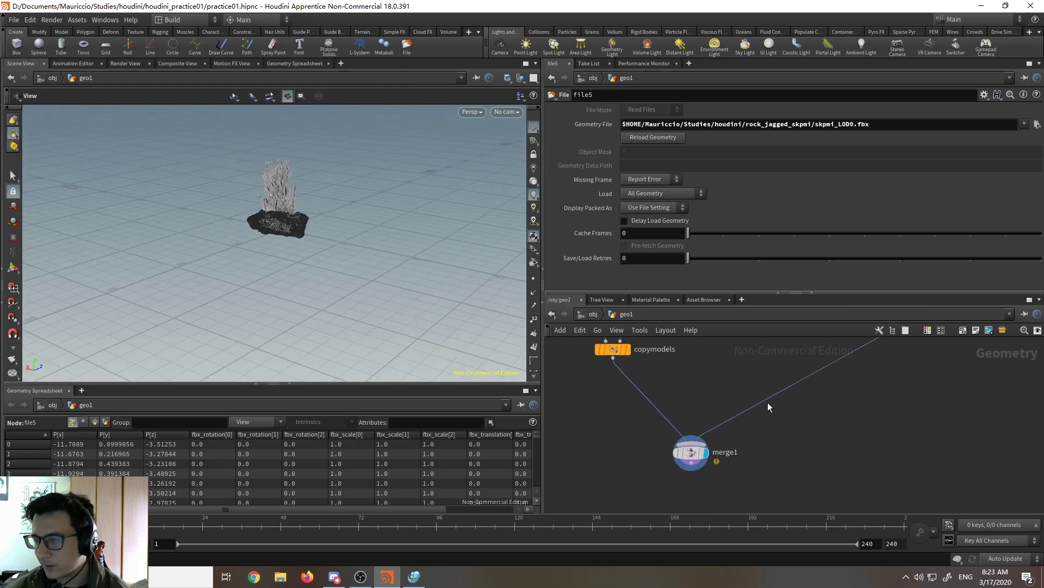
{"action": "middle_click_drag", "start_coordinate": [751, 402], "coordinate": [630, 495]}
{"action": "scroll", "coordinate": [630, 495], "scroll_direction": "down", "scroll_amount": 6}
{"action": "scroll", "coordinate": [760, 418], "scroll_direction": "up", "scroll_amount": 3}
{"action": "middle_click_drag", "start_coordinate": [772, 346], "coordinate": [730, 406]}
{"action": "key", "text": "Tab"}
{"action": "type", "text": "t"}
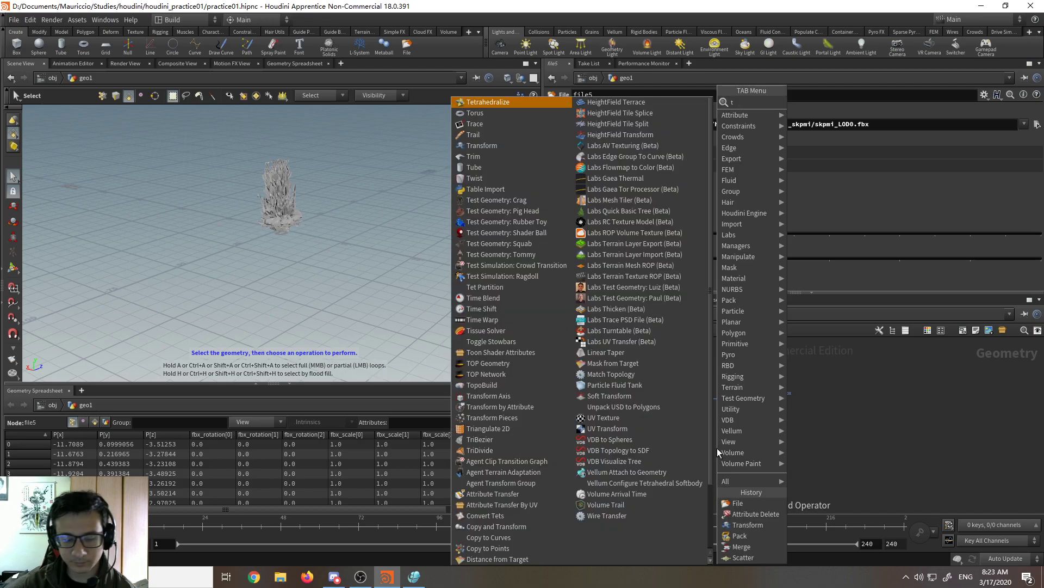
{"action": "type", "text": "rans"}
{"action": "key", "text": "Escape"}
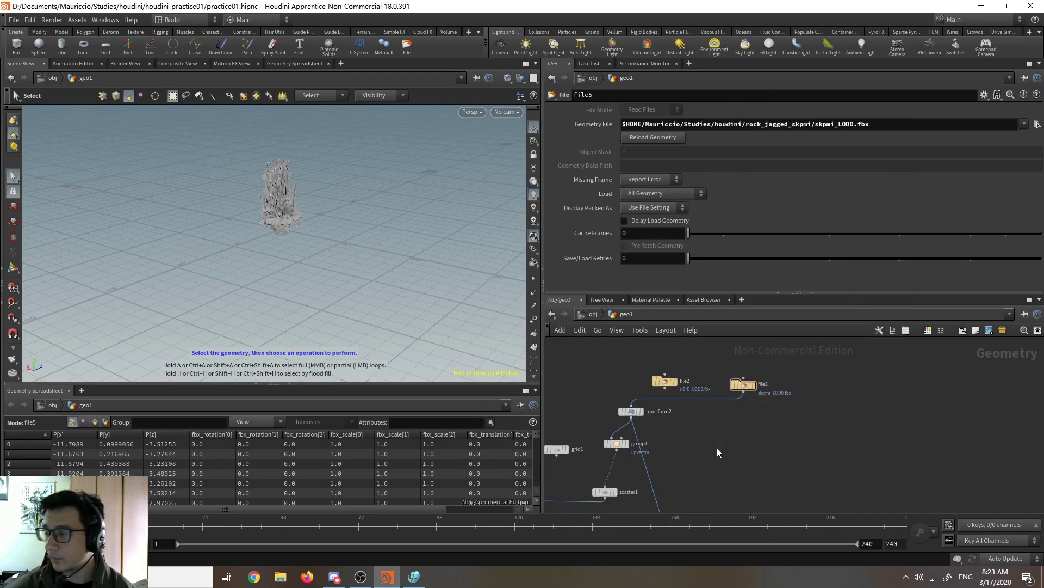
Step: Set transform2's uniform scale to 9.01 and inspect the plants and rocks scattered over the jagged rock
{"action": "left_click", "coordinate": [632, 412]}
{"action": "left_click_drag", "start_coordinate": [720, 205], "coordinate": [1000, 232]}
{"action": "key", "text": "Escape"}
{"action": "left_click_drag", "start_coordinate": [326, 228], "coordinate": [302, 253]}
{"action": "right_click_drag", "start_coordinate": [302, 253], "coordinate": [272, 311]}
{"action": "right_click_drag", "start_coordinate": [408, 224], "coordinate": [401, 178]}
{"action": "left_click_drag", "start_coordinate": [401, 177], "coordinate": [331, 297]}
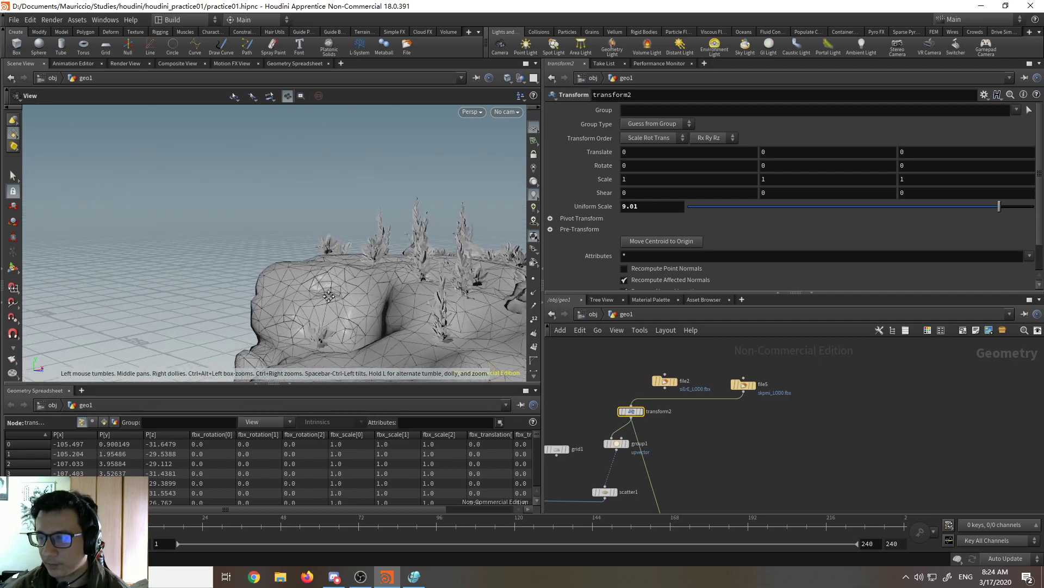
{"action": "right_click_drag", "start_coordinate": [332, 297], "coordinate": [286, 275]}
{"action": "left_click_drag", "start_coordinate": [287, 275], "coordinate": [156, 276]}
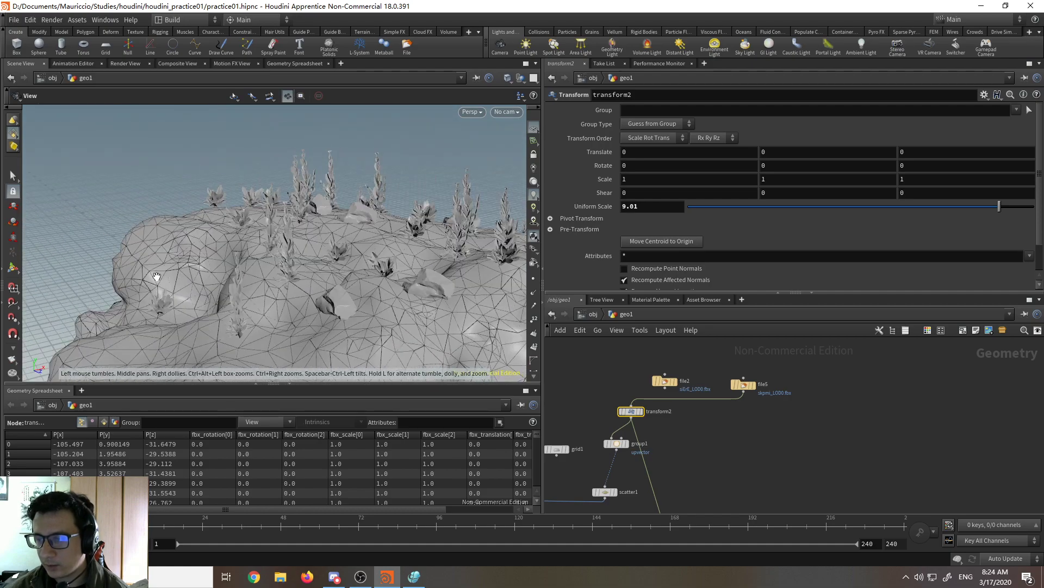
{"action": "middle_click_drag", "start_coordinate": [156, 276], "coordinate": [177, 267]}
{"action": "left_click_drag", "start_coordinate": [283, 266], "coordinate": [225, 229]}
Step: Reconnect file2 to transform2 in place of file5 and frame the oversized cliff in the viewport
{"action": "left_click_drag", "start_coordinate": [664, 388], "coordinate": [635, 407]}
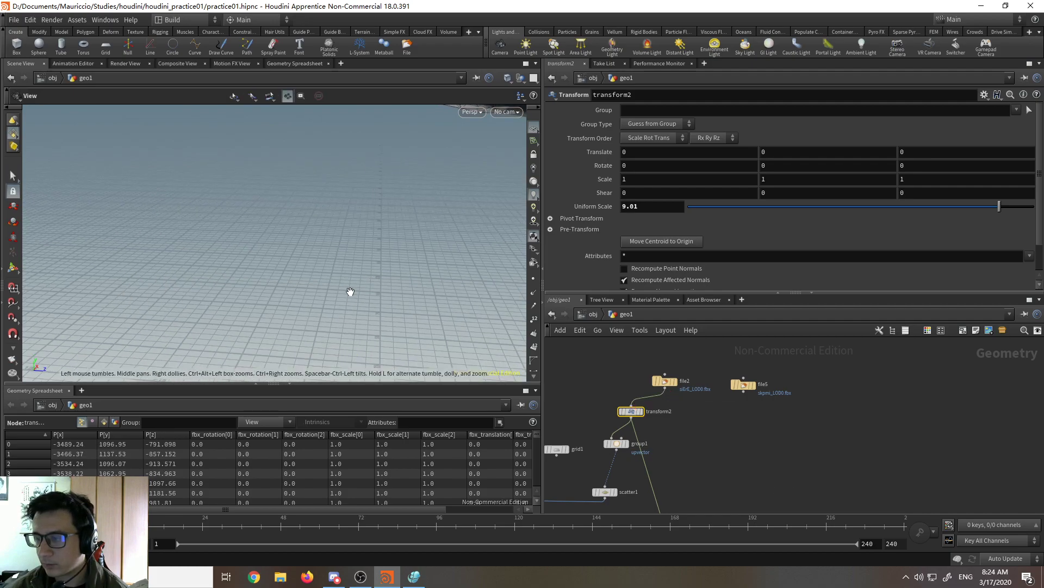
{"action": "key", "text": "space+g"}
{"action": "left_click_drag", "start_coordinate": [345, 292], "coordinate": [321, 278]}
{"action": "right_click_drag", "start_coordinate": [322, 277], "coordinate": [308, 114]}
{"action": "left_click_drag", "start_coordinate": [307, 114], "coordinate": [350, 284]}
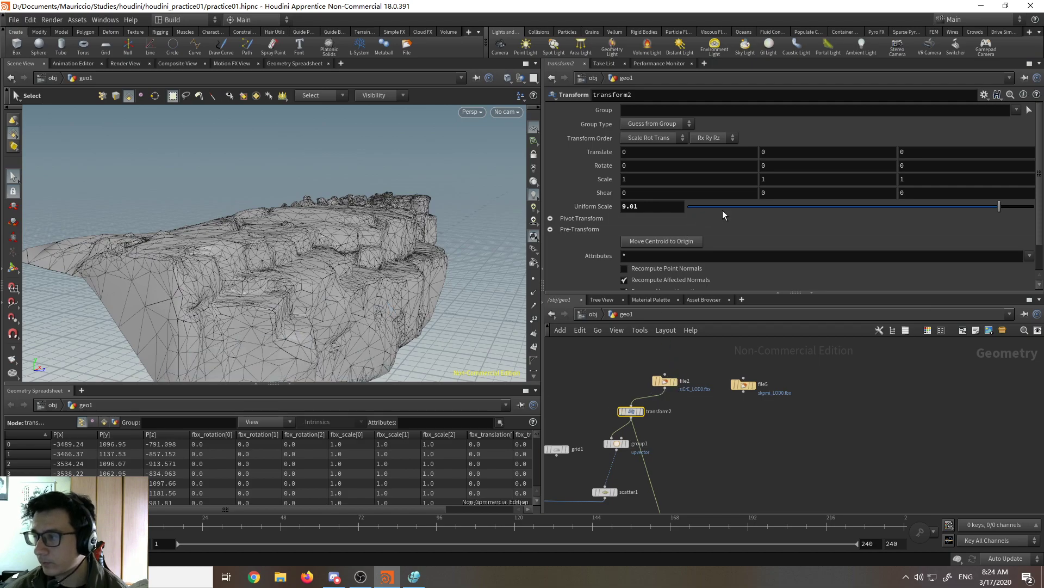
Step: Set transform2's uniform scale to 5.16 and check the cliff's size
{"action": "mouse_move", "coordinate": [846, 207]}
{"action": "left_mouse_down"}
{"action": "mouse_move", "coordinate": [863, 210]}
{"action": "mouse_move", "coordinate": [828, 211]}
{"action": "left_mouse_up"}
{"action": "key", "text": "space"}
{"action": "mouse_move", "coordinate": [337, 299]}
{"action": "left_mouse_down"}
{"action": "mouse_move", "coordinate": [271, 287]}
{"action": "mouse_move", "coordinate": [348, 285]}
{"action": "left_mouse_up"}
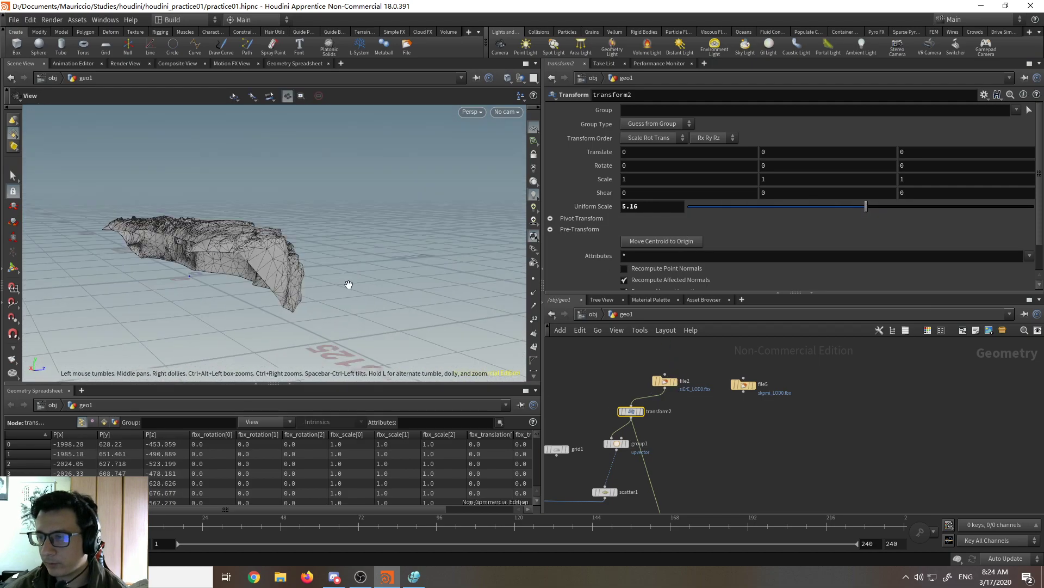
{"action": "right_click_drag", "start_coordinate": [347, 285], "coordinate": [289, 89]}
Step: Display the merge1 node and inspect the rescaled cliff together with its scattered models
{"action": "middle_click_drag", "start_coordinate": [746, 436], "coordinate": [776, 359]}
{"action": "scroll", "coordinate": [776, 359], "scroll_direction": "down", "scroll_amount": 3}
{"action": "middle_click_drag", "start_coordinate": [597, 501], "coordinate": [648, 459]}
{"action": "scroll", "coordinate": [648, 458], "scroll_direction": "up", "scroll_amount": 3}
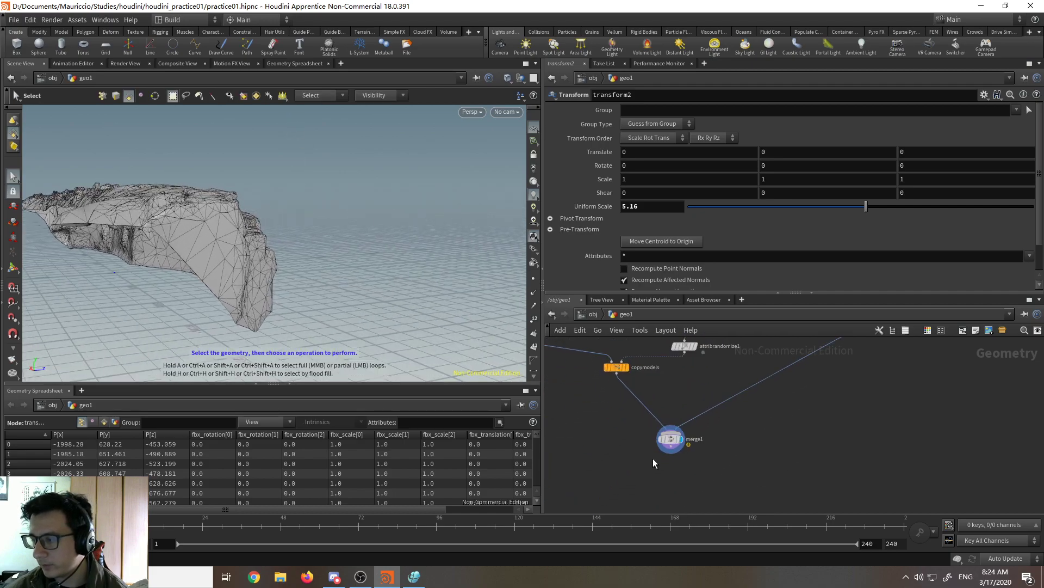
{"action": "left_click", "coordinate": [671, 441]}
{"action": "key", "text": "space"}
{"action": "mouse_move", "coordinate": [251, 310]}
{"action": "left_mouse_down"}
{"action": "mouse_move", "coordinate": [157, 306]}
{"action": "mouse_move", "coordinate": [250, 319]}
{"action": "mouse_move", "coordinate": [255, 339]}
{"action": "mouse_move", "coordinate": [312, 284]}
{"action": "mouse_move", "coordinate": [257, 289]}
{"action": "mouse_move", "coordinate": [122, 268]}
{"action": "left_mouse_up"}
{"action": "scroll", "coordinate": [785, 436], "scroll_direction": "down", "scroll_amount": 3}
{"action": "scroll", "coordinate": [746, 393], "scroll_direction": "up", "scroll_amount": 2}
{"action": "scroll", "coordinate": [754, 420], "scroll_direction": "up", "scroll_amount": 1}
Step: Try file5 as transform2's input and restore the connection from file2
{"action": "middle_click_drag", "start_coordinate": [754, 420], "coordinate": [773, 378]}
{"action": "scroll", "coordinate": [772, 391], "scroll_direction": "down", "scroll_amount": 1}
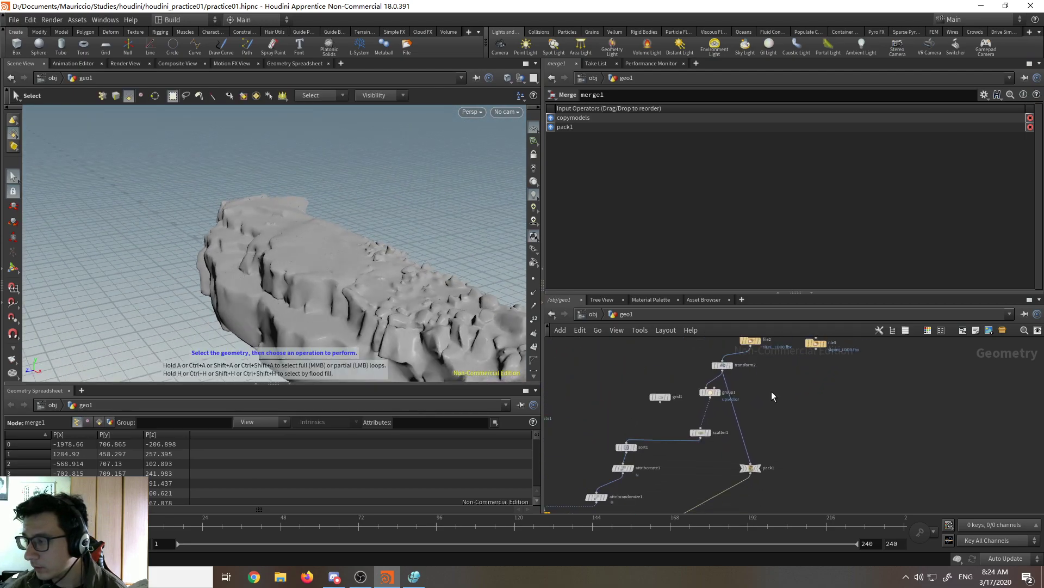
{"action": "left_click_drag", "start_coordinate": [816, 348], "coordinate": [725, 362]}
{"action": "middle_click_drag", "start_coordinate": [725, 363], "coordinate": [735, 396]}
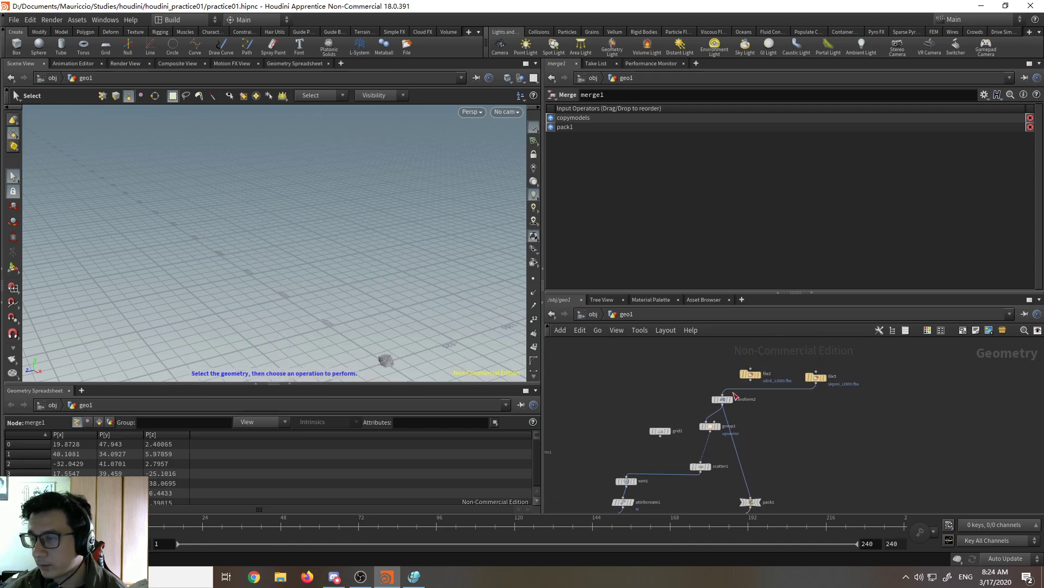
{"action": "left_click_drag", "start_coordinate": [749, 388], "coordinate": [722, 394]}
{"action": "left_click", "coordinate": [728, 400]}
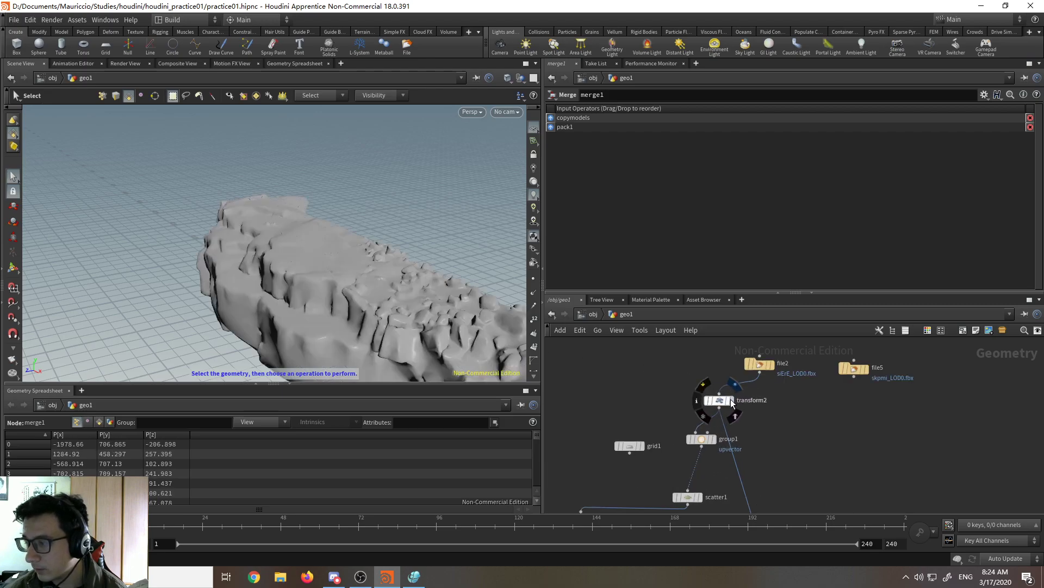
Step: Display group1 and sort1 in turn to review the cliff's upward-facing group and the randomly sorted scatter points
{"action": "scroll", "coordinate": [743, 377], "scroll_direction": "up", "scroll_amount": 2}
{"action": "left_click", "coordinate": [743, 371]}
{"action": "middle_click_drag", "start_coordinate": [290, 279], "coordinate": [290, 223], "text": "alt"}
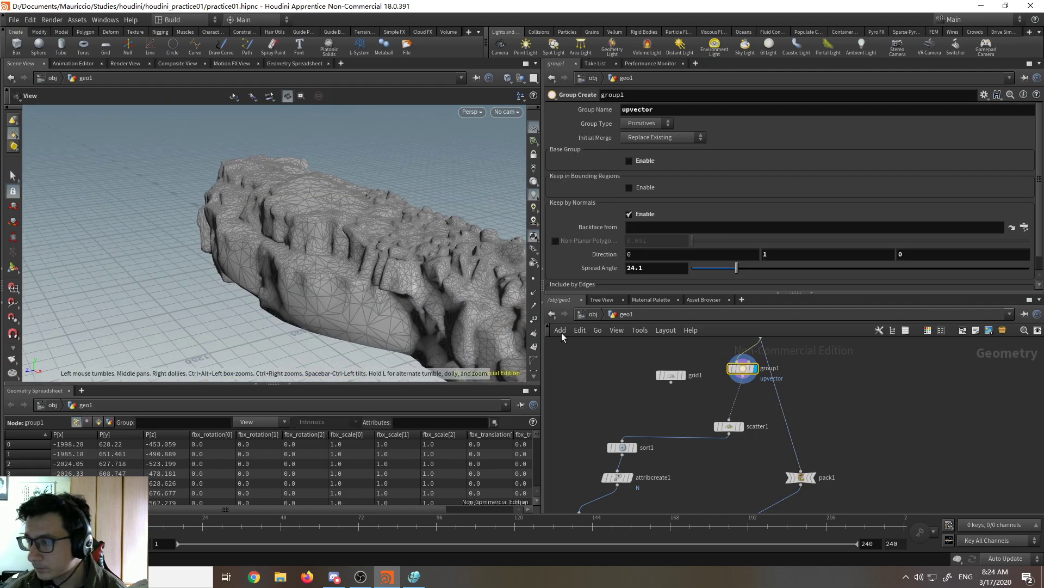
{"action": "middle_click_drag", "start_coordinate": [677, 405], "coordinate": [658, 478]}
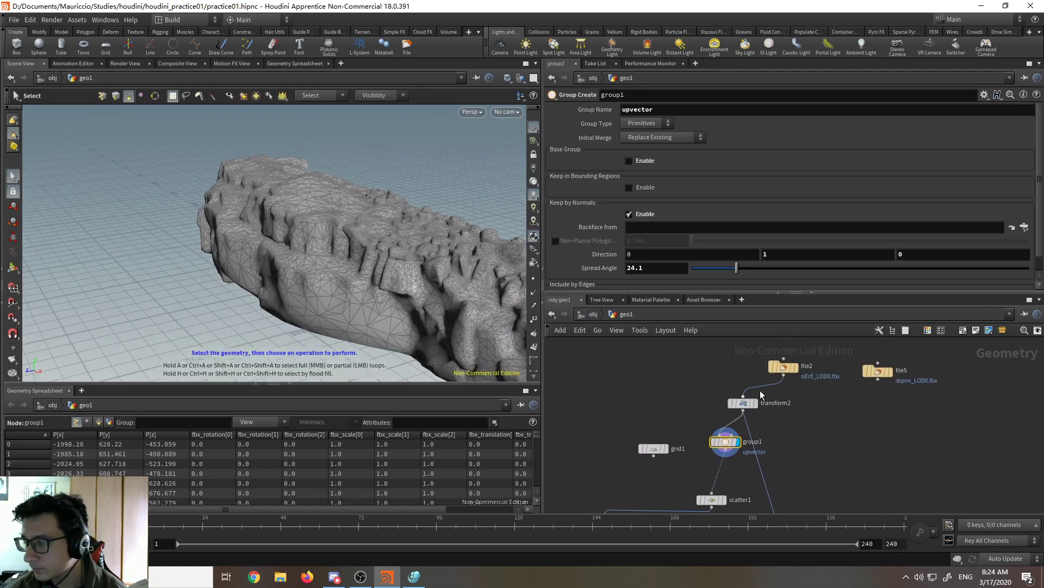
{"action": "left_click", "coordinate": [789, 368]}
{"action": "middle_click_drag", "start_coordinate": [788, 444], "coordinate": [811, 350]}
{"action": "middle_click_drag", "start_coordinate": [734, 418], "coordinate": [788, 386]}
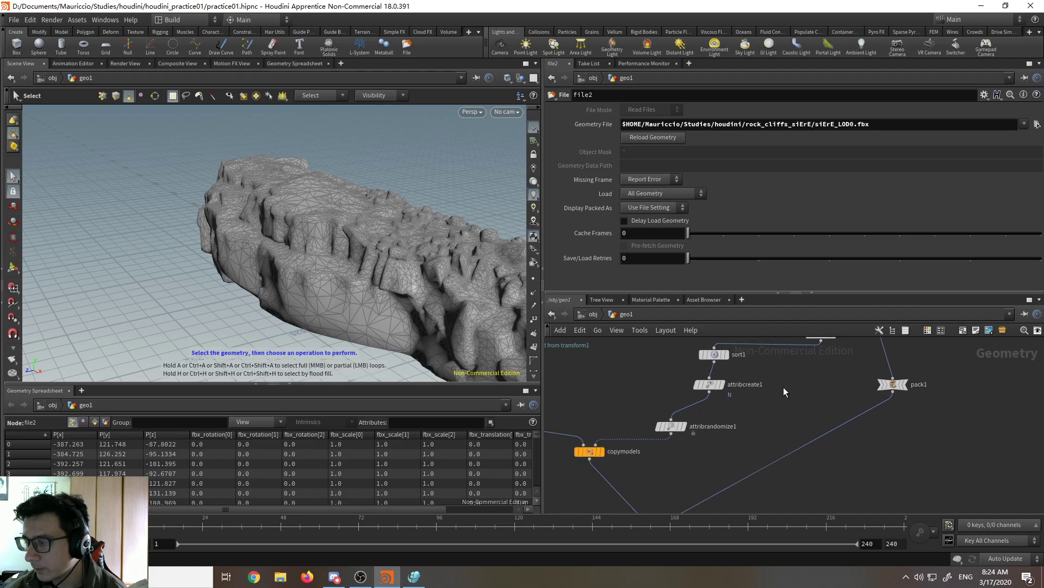
{"action": "left_click", "coordinate": [729, 388]}
{"action": "left_click", "coordinate": [719, 390]}
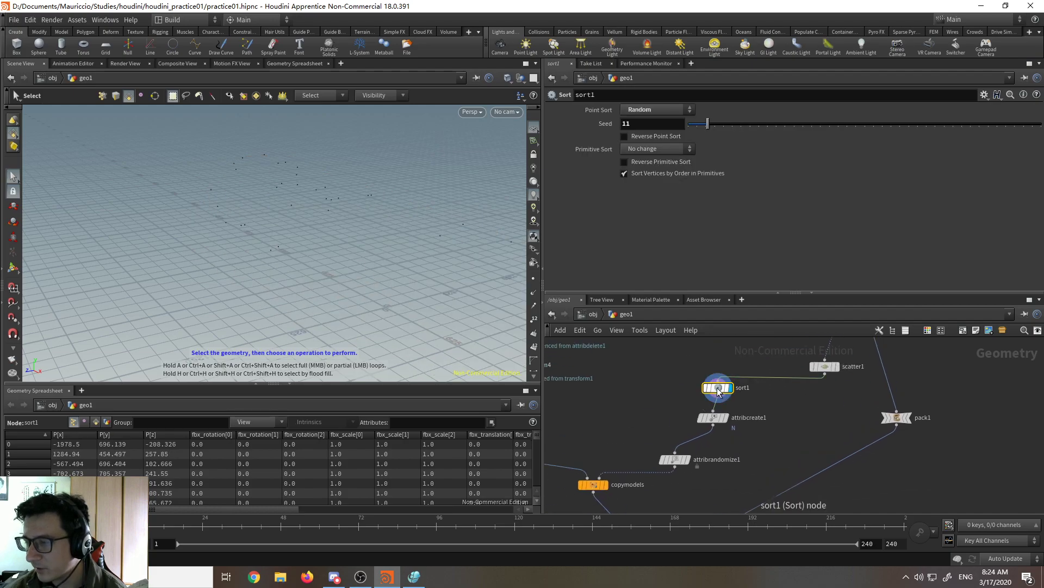
{"action": "middle_click_drag", "start_coordinate": [791, 391], "coordinate": [734, 497]}
{"action": "middle_click_drag", "start_coordinate": [811, 392], "coordinate": [743, 423]}
{"action": "middle_click_drag", "start_coordinate": [772, 467], "coordinate": [684, 437]}
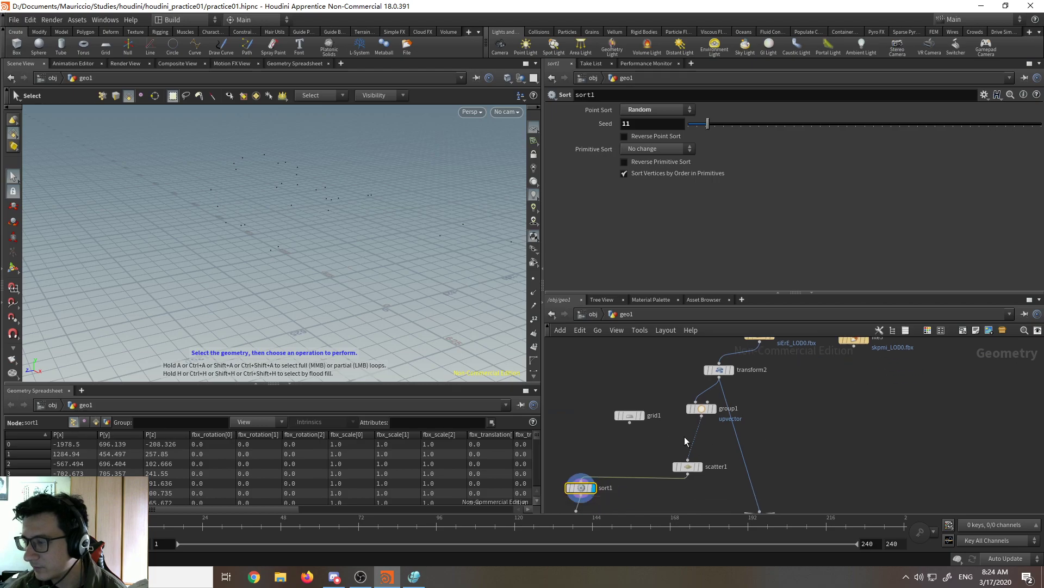
Step: Delete the unused grid1 node from the network
{"action": "left_click", "coordinate": [632, 417]}
{"action": "middle_click_drag", "start_coordinate": [636, 434], "coordinate": [710, 465]}
{"action": "scroll", "coordinate": [710, 465], "scroll_direction": "down", "scroll_amount": 2}
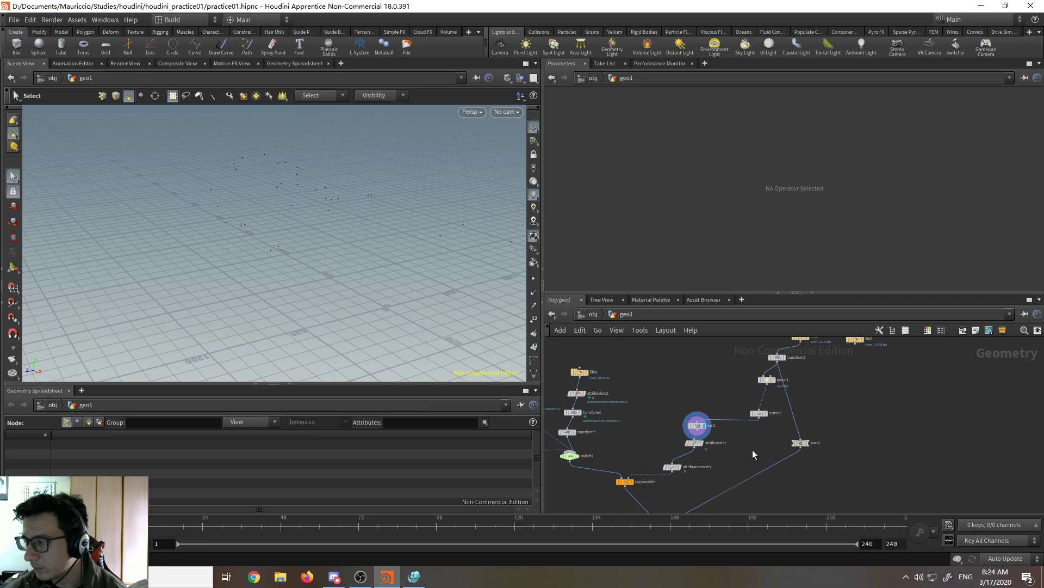
Step: Set the display to merge1 so the cliff and the copied models are shown together
{"action": "middle_click_drag", "start_coordinate": [811, 380], "coordinate": [762, 436]}
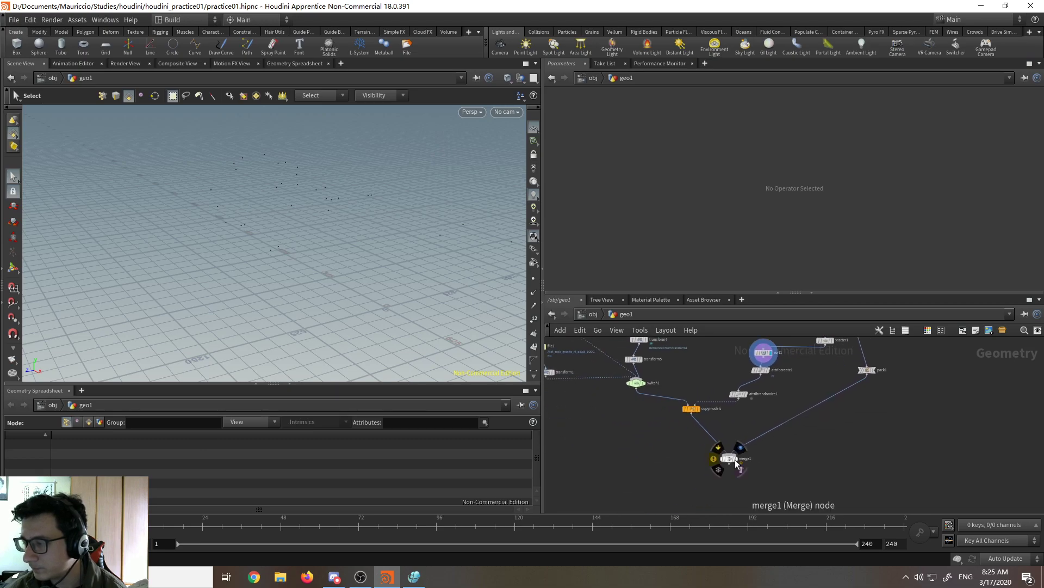
{"action": "left_click", "coordinate": [740, 448]}
{"action": "left_click", "coordinate": [729, 459]}
{"action": "key", "text": "Escape"}
Step: Inspect the merged cliff and its scattered models in wireframe from several angles
{"action": "scroll", "coordinate": [217, 253], "scroll_direction": "up", "scroll_amount": 3}
{"action": "left_click_drag", "start_coordinate": [217, 253], "coordinate": [392, 274]}
{"action": "key", "text": "w"}
{"action": "key", "text": "s"}
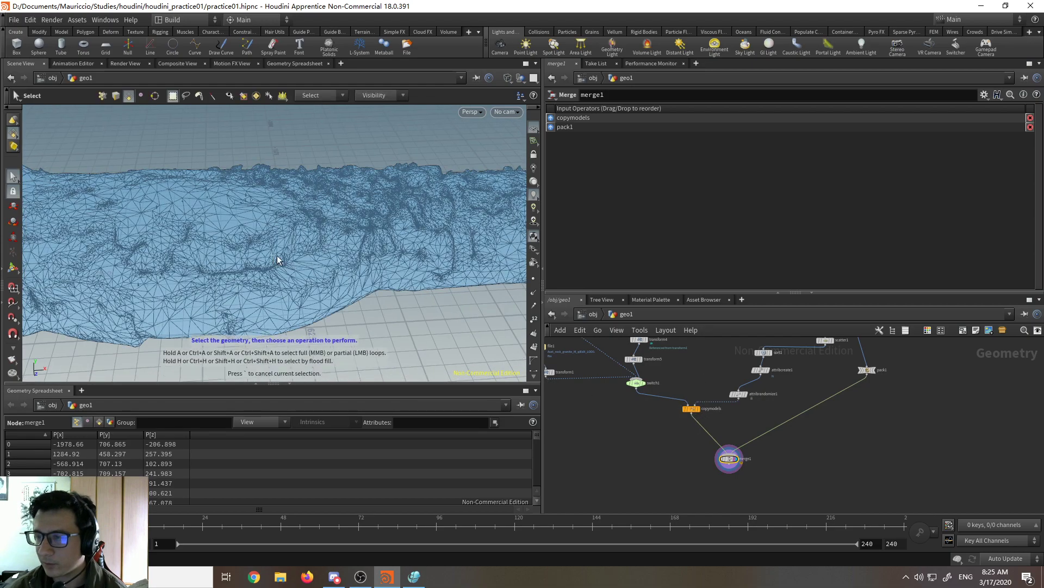
{"action": "left_click", "coordinate": [418, 334]}
{"action": "key", "text": "Escape"}
{"action": "mouse_move", "coordinate": [411, 328]}
{"action": "left_mouse_down"}
{"action": "mouse_move", "coordinate": [468, 266]}
{"action": "mouse_move", "coordinate": [411, 320]}
{"action": "left_mouse_up"}
{"action": "left_click_drag", "start_coordinate": [353, 343], "coordinate": [431, 232]}
{"action": "key", "text": "s"}
Step: Reduce transform2's uniform scale to shrink the cliff and check it against the scattered models
{"action": "scroll", "coordinate": [657, 509], "scroll_direction": "up", "scroll_amount": 3}
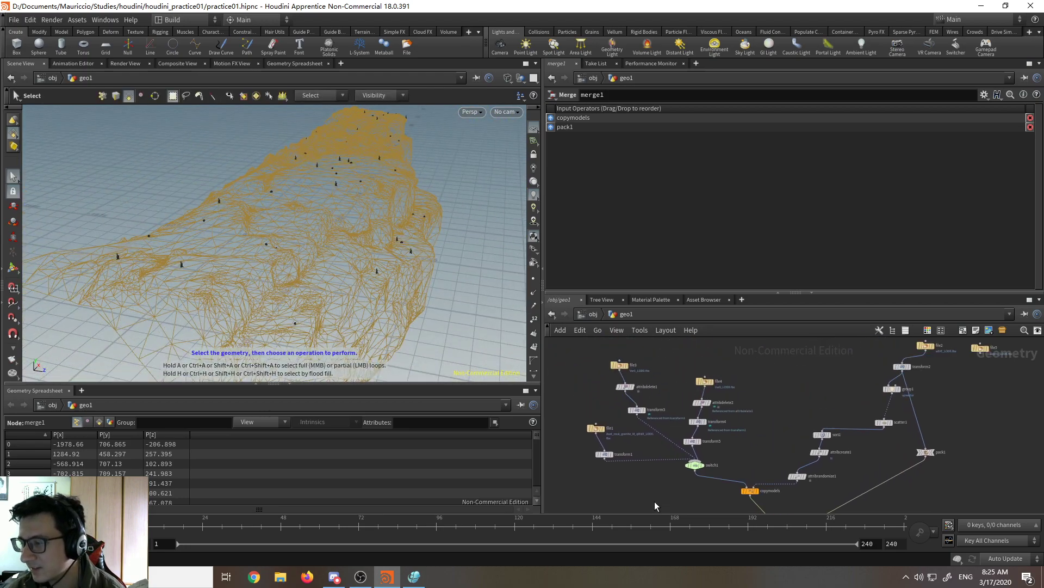
{"action": "scroll", "coordinate": [932, 392], "scroll_direction": "up", "scroll_amount": 5}
{"action": "left_click", "coordinate": [837, 380]}
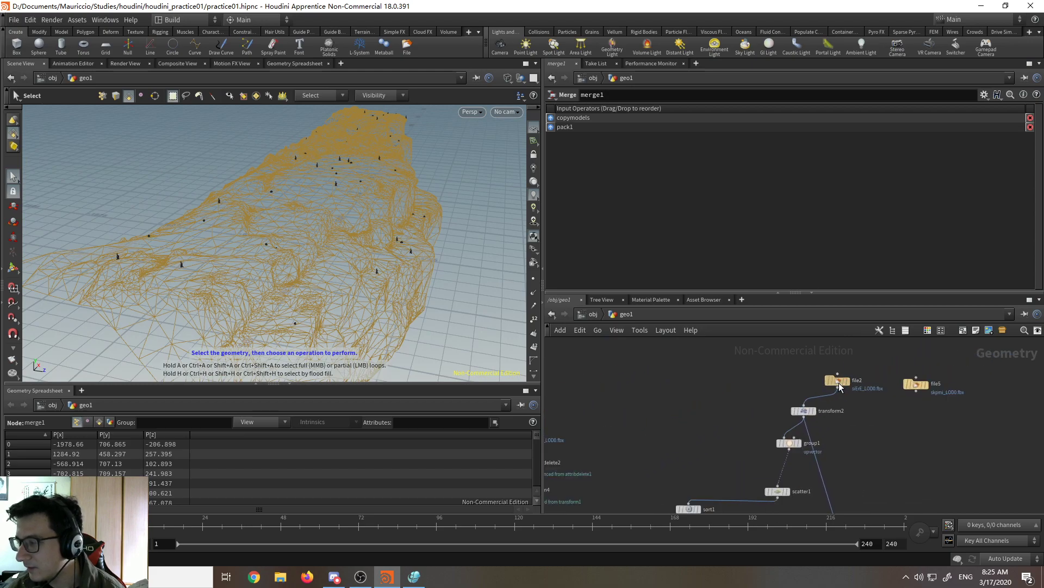
{"action": "left_click", "coordinate": [807, 412]}
{"action": "left_click_drag", "start_coordinate": [839, 210], "coordinate": [778, 210]}
{"action": "key", "text": "Escape"}
{"action": "left_click_drag", "start_coordinate": [433, 283], "coordinate": [342, 327]}
{"action": "scroll", "coordinate": [348, 217], "scroll_direction": "up", "scroll_amount": 5}
{"action": "mouse_move", "coordinate": [361, 200]}
{"action": "left_mouse_down"}
{"action": "mouse_move", "coordinate": [302, 255]}
{"action": "mouse_move", "coordinate": [326, 251]}
{"action": "left_mouse_up"}
{"action": "key", "text": "s"}
{"action": "scroll", "coordinate": [745, 433], "scroll_direction": "down", "scroll_amount": 5}
Step: Set transform1's uniform scale to 0.66 to enlarge the scattered rocks and plants
{"action": "scroll", "coordinate": [626, 426], "scroll_direction": "up", "scroll_amount": 3}
{"action": "left_click", "coordinate": [652, 440]}
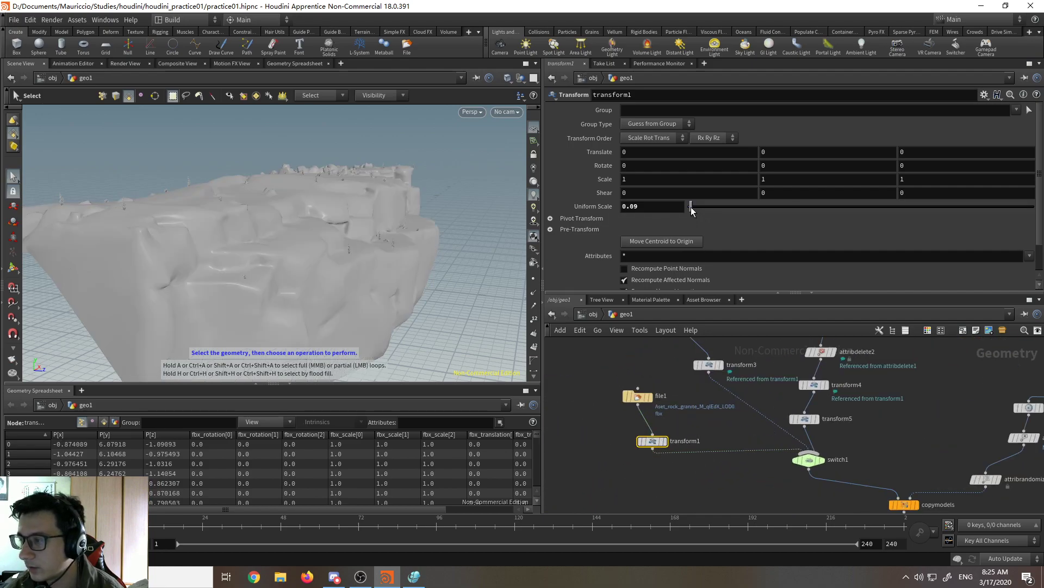
{"action": "left_click_drag", "start_coordinate": [693, 211], "coordinate": [711, 216]}
{"action": "left_click_drag", "start_coordinate": [396, 279], "coordinate": [393, 223]}
Step: Widen the viewport and inspect the enlarged plants and rocks along the cliff top
{"action": "left_click_drag", "start_coordinate": [541, 207], "coordinate": [823, 207]}
{"action": "left_click_drag", "start_coordinate": [403, 256], "coordinate": [490, 332]}
{"action": "key", "text": "s"}
{"action": "key", "text": "Escape"}
{"action": "left_click_drag", "start_coordinate": [523, 368], "coordinate": [494, 281]}
{"action": "key", "text": "s"}
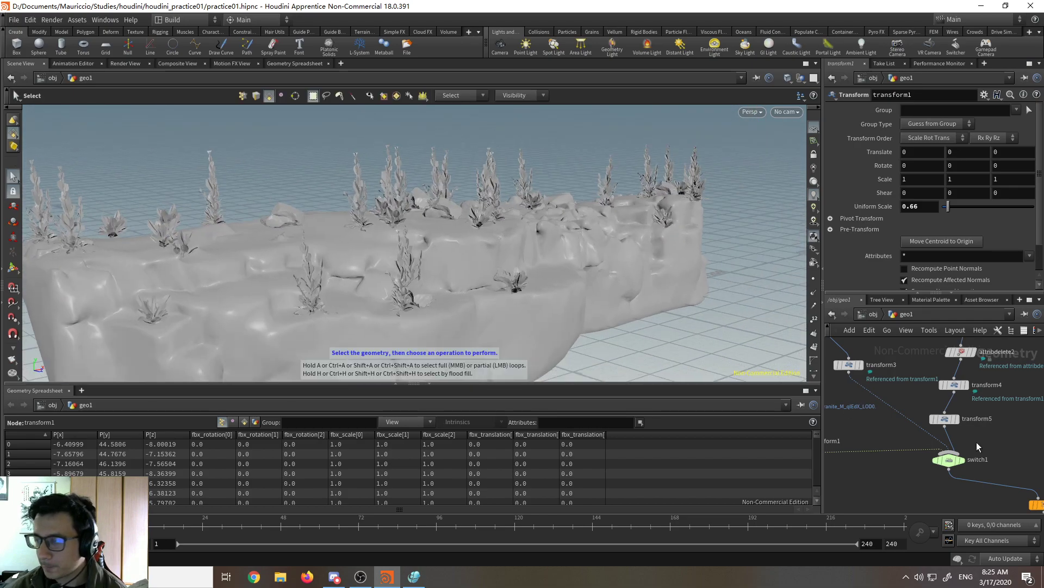
Step: Widen the network editor and tidy its layout by moving file1 with transform1, and sort1 with its attribute nodes
{"action": "left_click_drag", "start_coordinate": [823, 245], "coordinate": [441, 260]}
{"action": "left_click_drag", "start_coordinate": [548, 385], "coordinate": [532, 405]}
{"action": "scroll", "coordinate": [604, 397], "scroll_direction": "down", "scroll_amount": 2}
{"action": "middle_click_drag", "start_coordinate": [822, 429], "coordinate": [762, 440]}
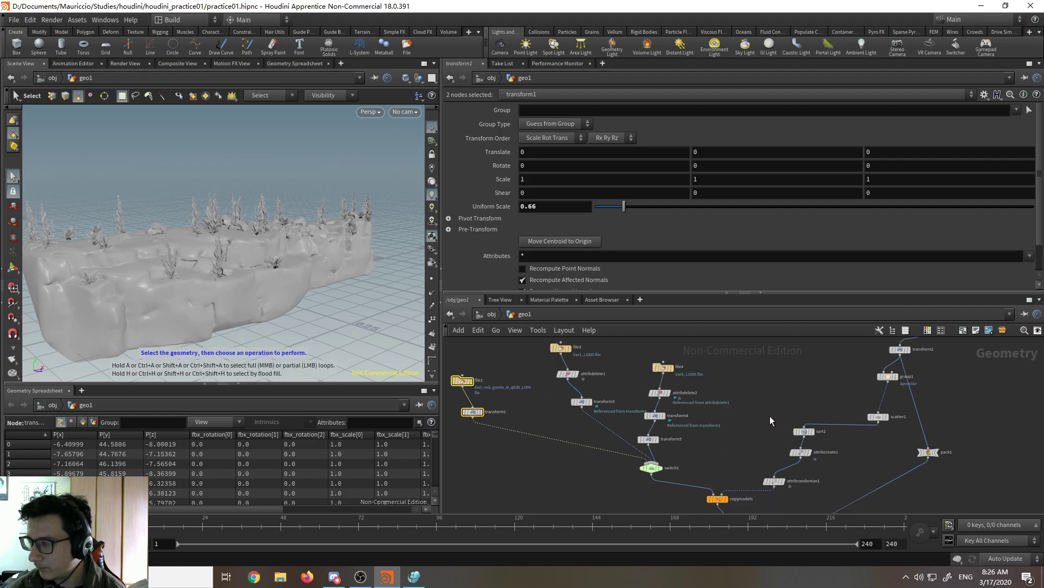
{"action": "left_click_drag", "start_coordinate": [821, 485], "coordinate": [821, 486]}
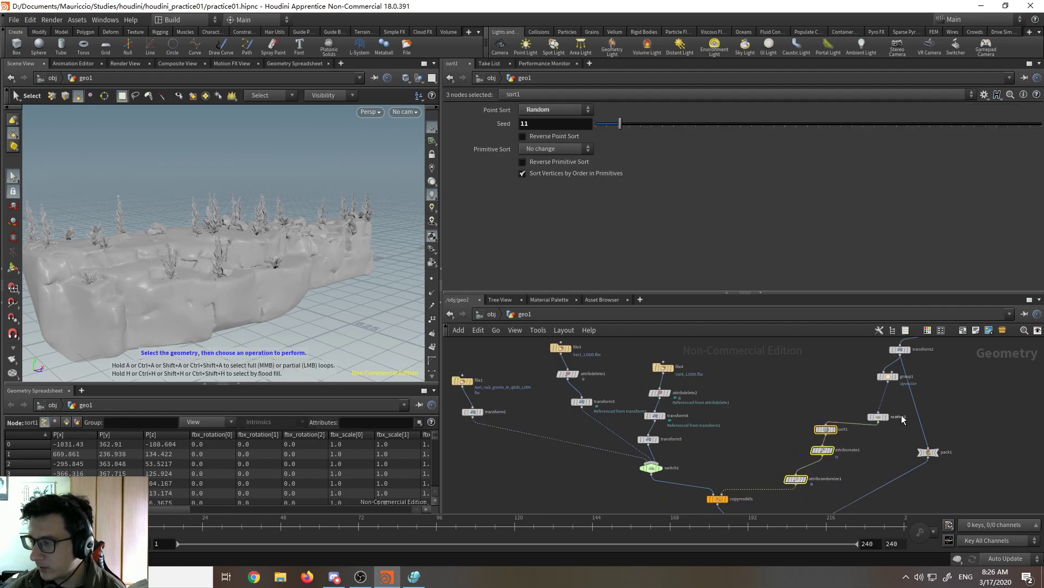
{"action": "scroll", "coordinate": [870, 417], "scroll_direction": "up", "scroll_amount": 2}
{"action": "left_click_drag", "start_coordinate": [870, 419], "coordinate": [858, 395]}
{"action": "scroll", "coordinate": [853, 423], "scroll_direction": "up", "scroll_amount": 2}
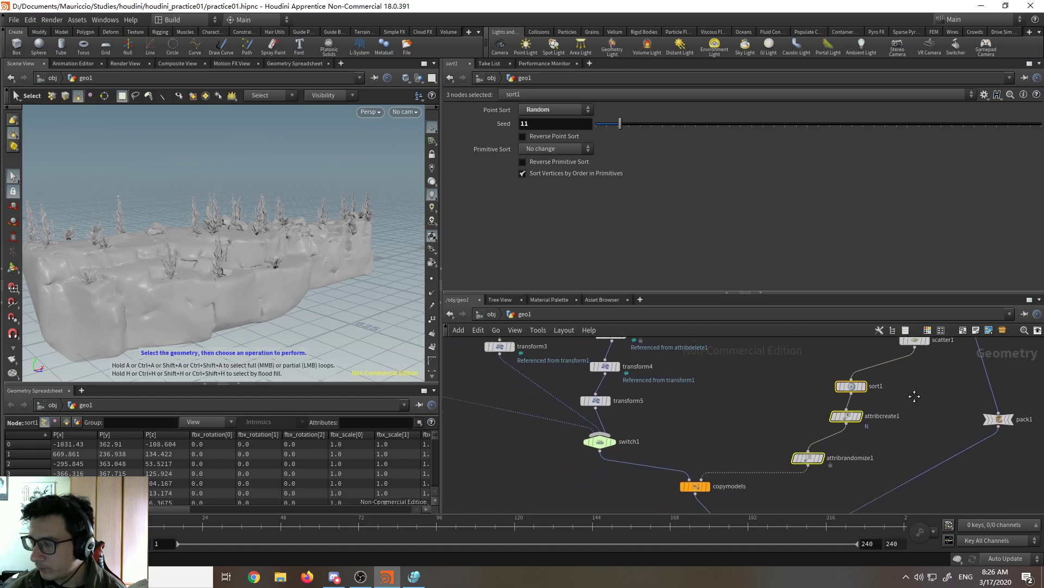
Step: Review sort1's settings, copymodels' stamp variable and switch1's select-input expression
{"action": "left_click", "coordinate": [847, 382]}
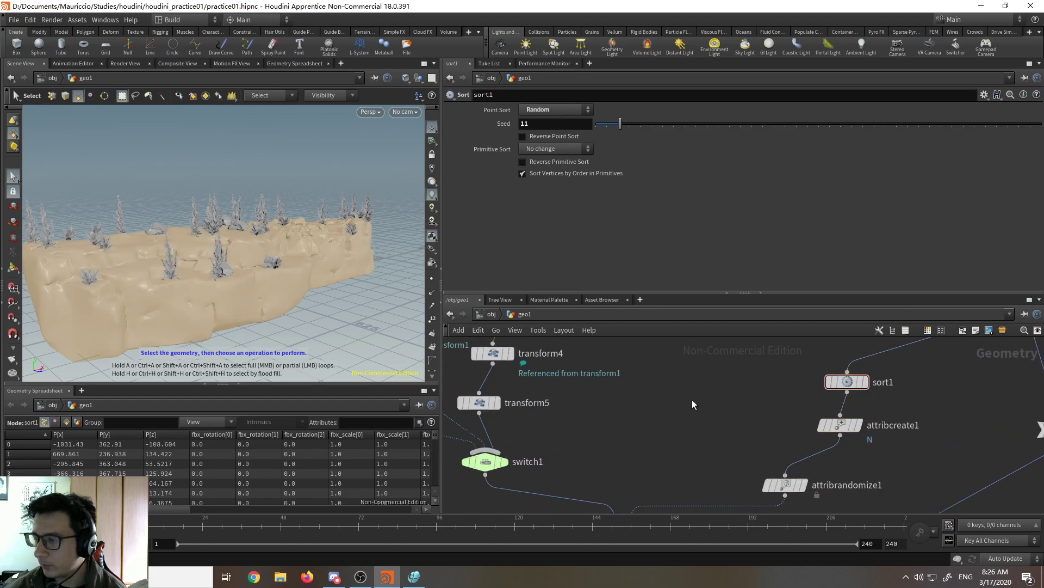
{"action": "middle_click_drag", "start_coordinate": [692, 399], "coordinate": [785, 360]}
{"action": "scroll", "coordinate": [768, 373], "scroll_direction": "down", "scroll_amount": 1}
{"action": "left_click", "coordinate": [753, 431]}
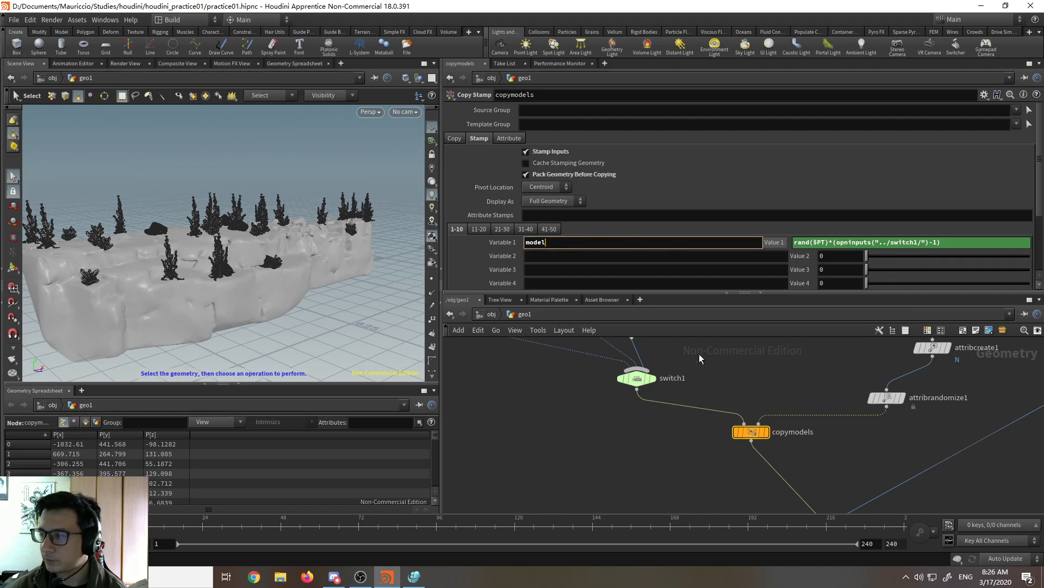
{"action": "middle_click_drag", "start_coordinate": [599, 412], "coordinate": [583, 457]}
{"action": "left_click_drag", "start_coordinate": [625, 430], "coordinate": [567, 443]}
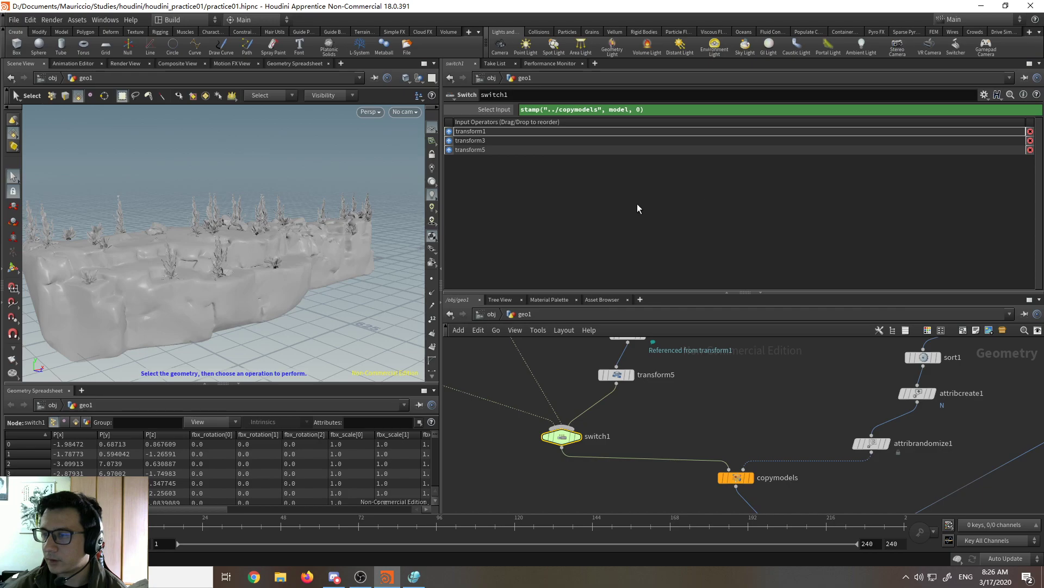
{"action": "key", "text": "Escape"}
{"action": "left_click_drag", "start_coordinate": [263, 295], "coordinate": [343, 305]}
Step: Insert an Attribute Randomize node between attribcreate1 and attribrandomize1
{"action": "middle_click_drag", "start_coordinate": [823, 408], "coordinate": [707, 405]}
{"action": "scroll", "coordinate": [761, 443], "scroll_direction": "up", "scroll_amount": 1}
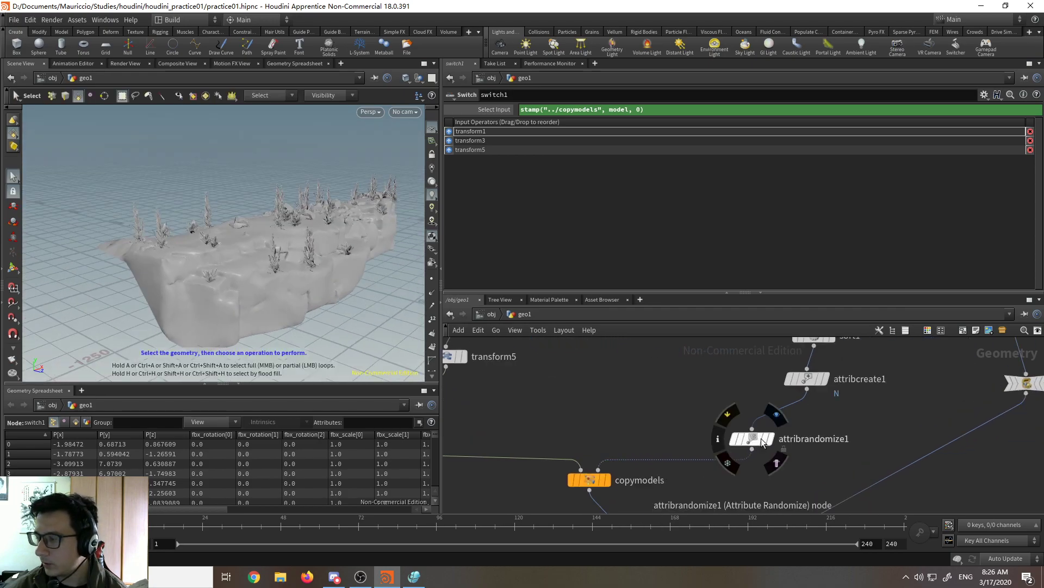
{"action": "left_click", "coordinate": [736, 438]}
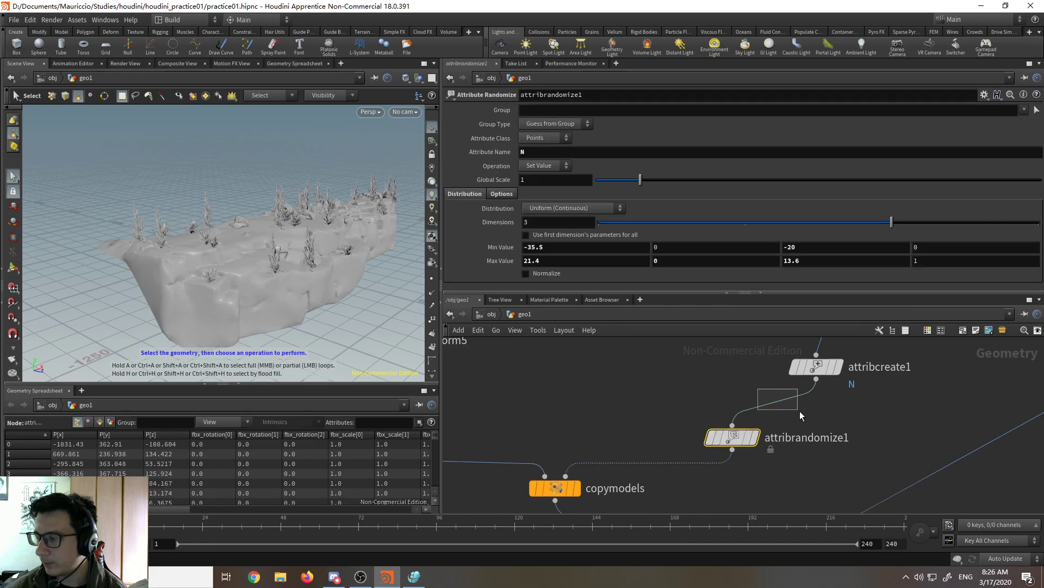
{"action": "key", "text": "Tab"}
{"action": "type", "text": "attribut"}
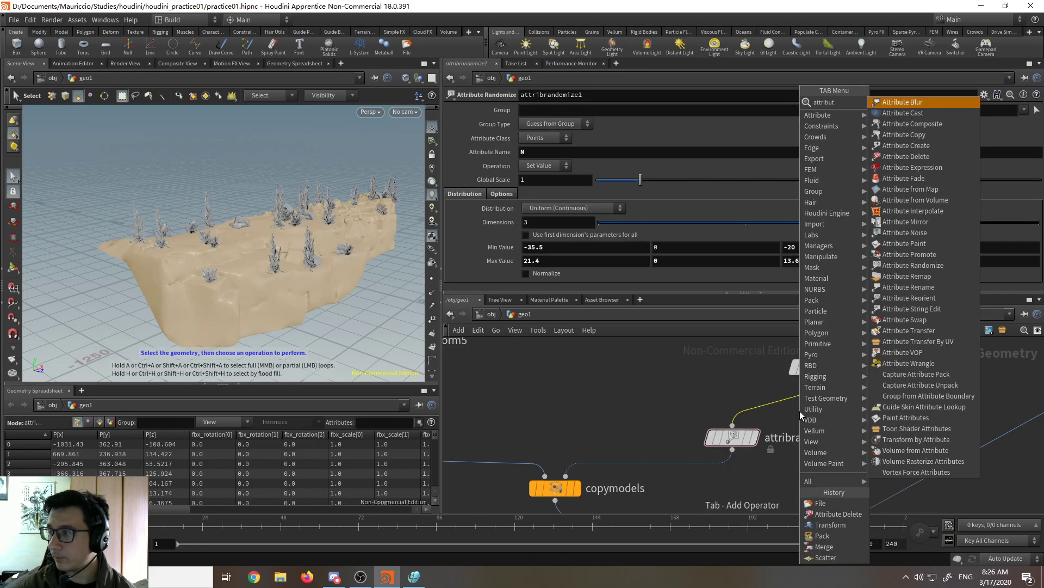
{"action": "type", "text": "e w"}
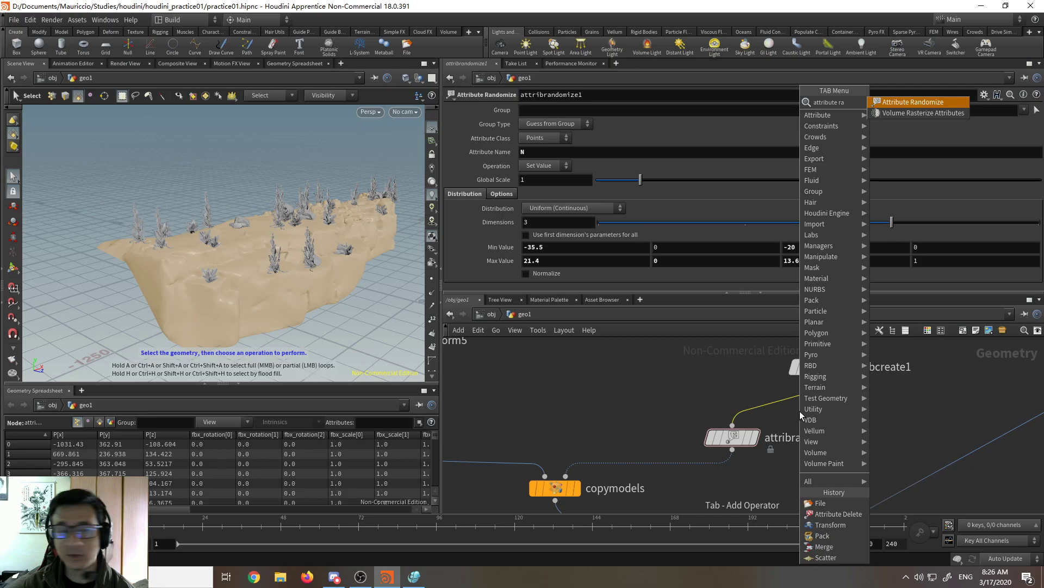
{"action": "key", "text": "Return"}
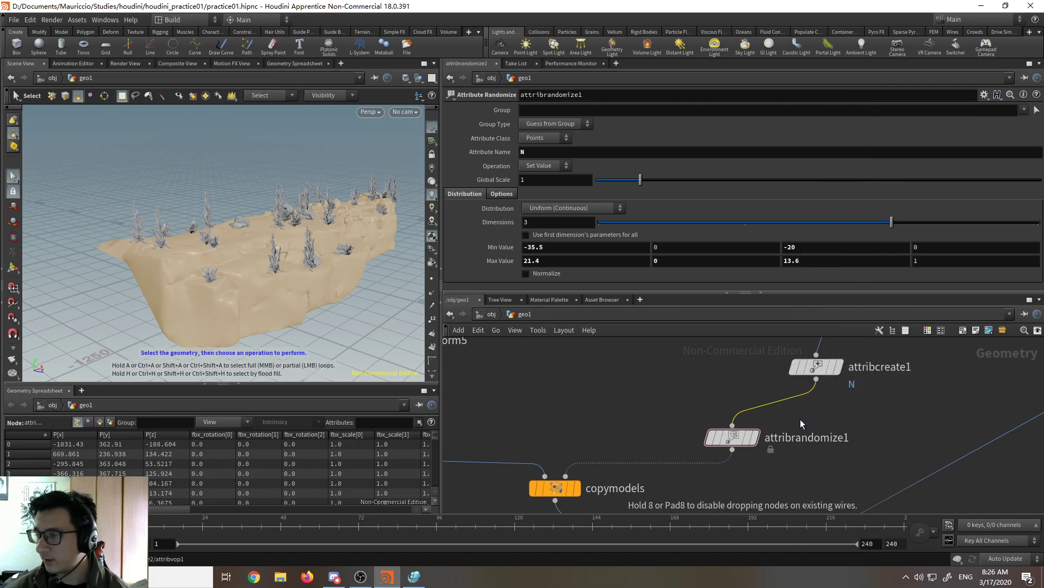
{"action": "left_click", "coordinate": [801, 419]}
Step: Make attribrandomize2 randomize pscale with 1 dimension and a minimum value of 1, and check the models' sizes
{"action": "double_click", "coordinate": [539, 154]}
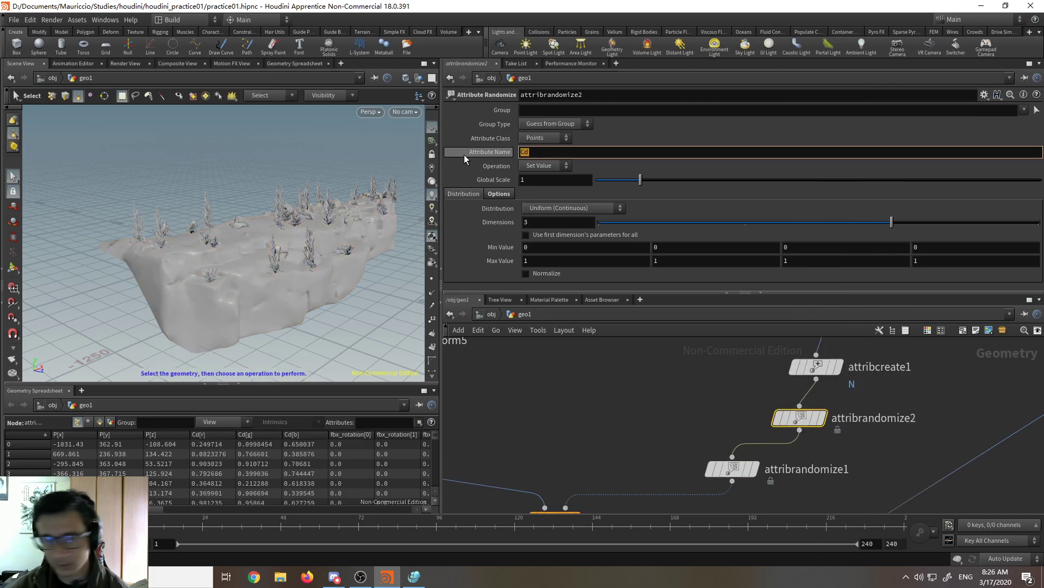
{"action": "type", "text": "pscale"}
{"action": "key", "text": "Return"}
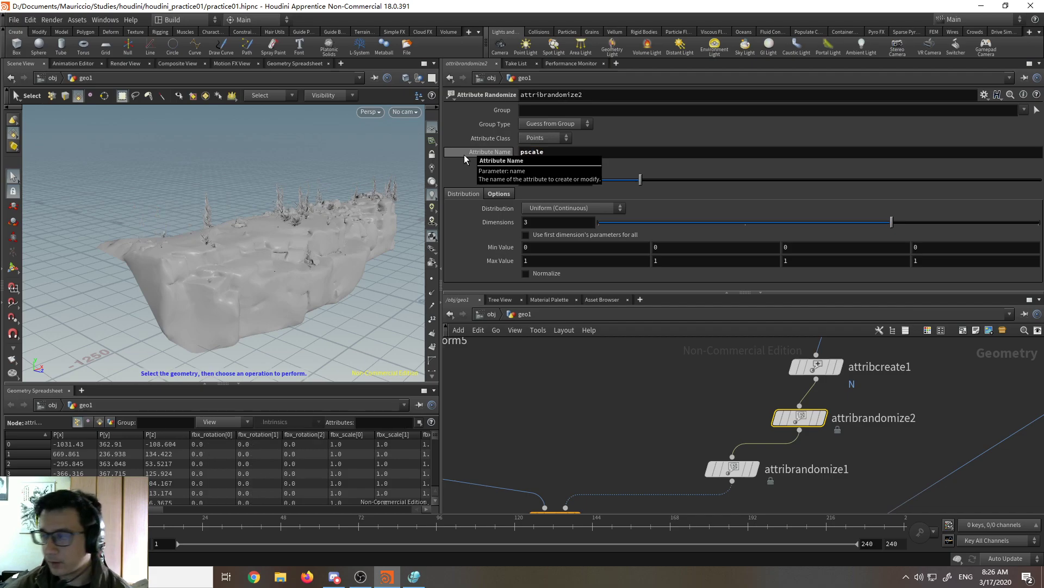
{"action": "middle_click_drag", "start_coordinate": [557, 221], "coordinate": [539, 220]}
{"action": "right_click_drag", "start_coordinate": [271, 227], "coordinate": [303, 233], "text": "alt"}
{"action": "middle_click_drag", "start_coordinate": [577, 234], "coordinate": [634, 241]}
{"action": "key", "text": "Escape"}
{"action": "left_click_drag", "start_coordinate": [299, 243], "coordinate": [319, 233]}
{"action": "key", "text": "s"}
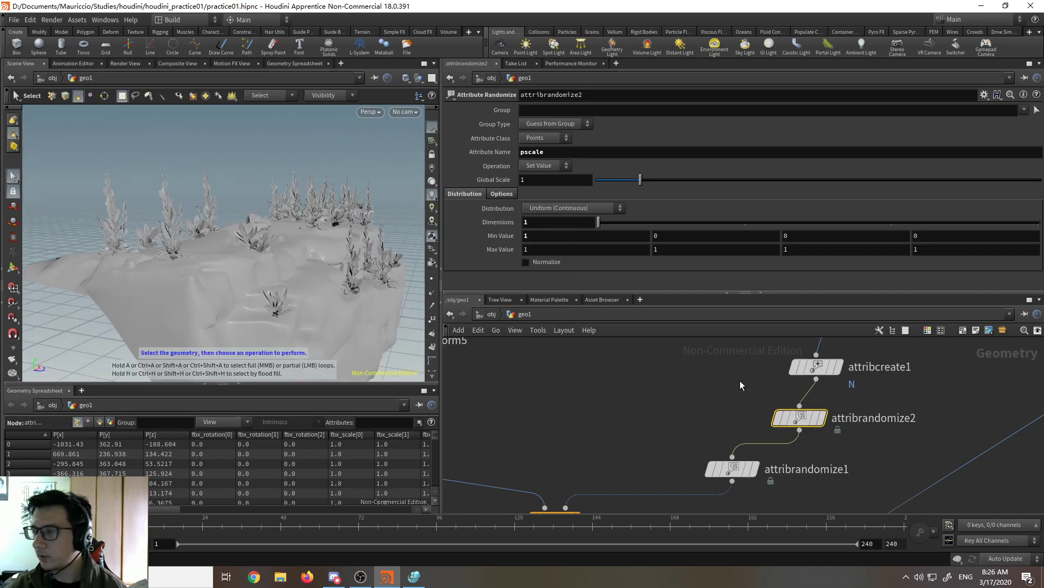
Step: Set attribrandomize2's pscale range to a minimum of 0.6 and a maximum of 1.7
{"action": "middle_click_drag", "start_coordinate": [739, 385], "coordinate": [616, 409]}
{"action": "scroll", "coordinate": [621, 422], "scroll_direction": "up", "scroll_amount": 3}
{"action": "left_click_drag", "start_coordinate": [680, 442], "coordinate": [645, 452]}
{"action": "left_click", "coordinate": [563, 155]}
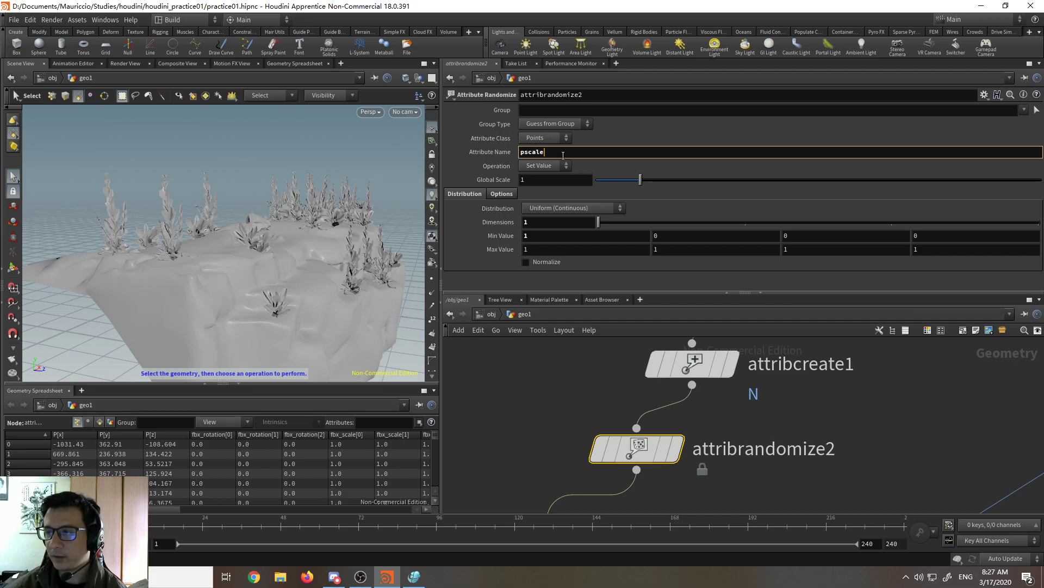
{"action": "left_click_drag", "start_coordinate": [649, 441], "coordinate": [613, 445]}
{"action": "middle_click_drag", "start_coordinate": [540, 238], "coordinate": [601, 260]}
{"action": "middle_click_drag", "start_coordinate": [552, 237], "coordinate": [530, 249]}
{"action": "left_click_drag", "start_coordinate": [304, 245], "coordinate": [272, 233]}
Step: Set attribrandomize1's N range to -2.1 for the second minimum and 151.4 and 2.7 for the first two maximums
{"action": "middle_click_drag", "start_coordinate": [576, 357], "coordinate": [509, 404]}
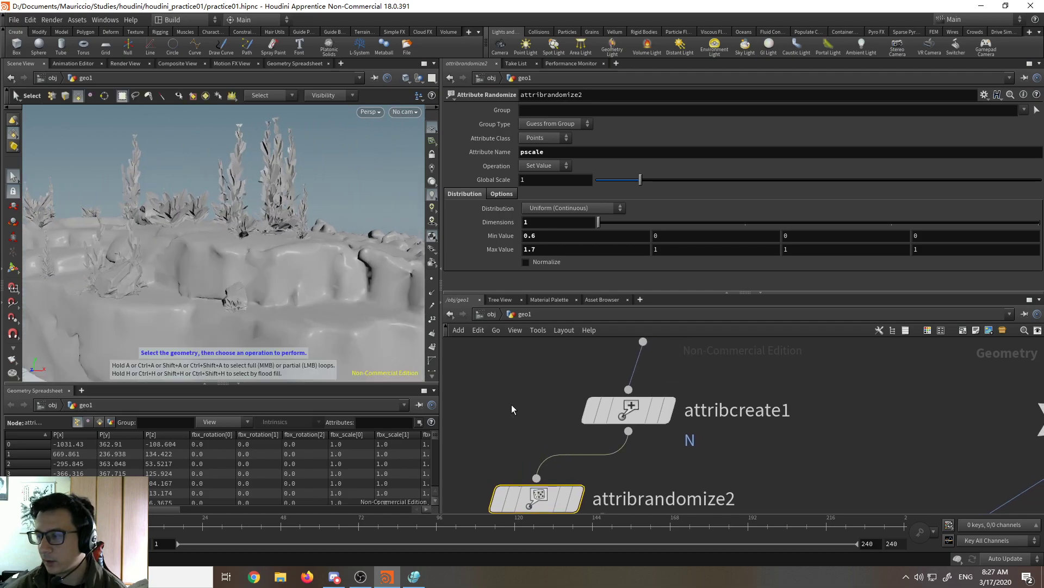
{"action": "scroll", "coordinate": [515, 405], "scroll_direction": "down", "scroll_amount": 2}
{"action": "middle_click_drag", "start_coordinate": [684, 382], "coordinate": [716, 391]}
{"action": "scroll", "coordinate": [723, 379], "scroll_direction": "down", "scroll_amount": 2}
{"action": "middle_click_drag", "start_coordinate": [682, 451], "coordinate": [718, 409]}
{"action": "scroll", "coordinate": [642, 428], "scroll_direction": "up", "scroll_amount": 2}
{"action": "left_click", "coordinate": [643, 428]}
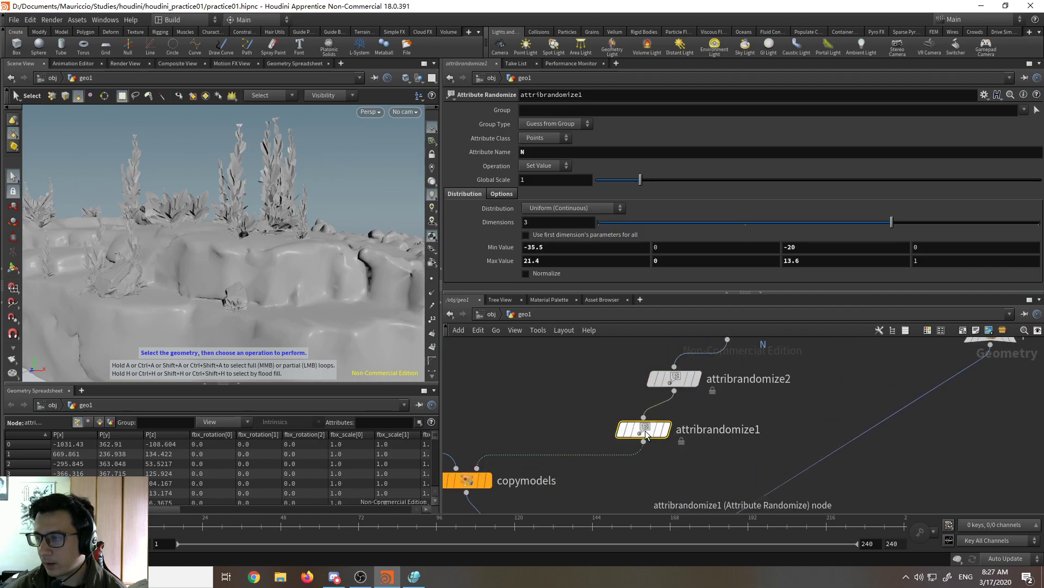
{"action": "middle_click_drag", "start_coordinate": [550, 265], "coordinate": [623, 240]}
{"action": "middle_click_drag", "start_coordinate": [737, 260], "coordinate": [854, 261]}
{"action": "middle_click_drag", "start_coordinate": [676, 247], "coordinate": [570, 240]}
{"action": "left_click_drag", "start_coordinate": [136, 255], "coordinate": [272, 289], "text": "alt"}
{"action": "middle_click_drag", "start_coordinate": [876, 376], "coordinate": [796, 444]}
{"action": "scroll", "coordinate": [779, 446], "scroll_direction": "down", "scroll_amount": 4}
{"action": "scroll", "coordinate": [750, 392], "scroll_direction": "up", "scroll_amount": 2}
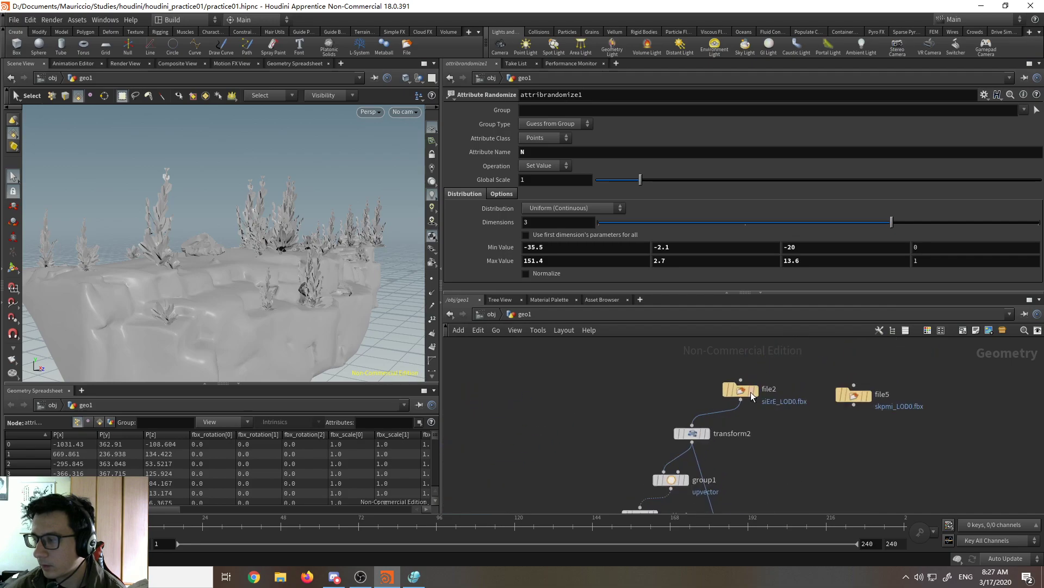
Step: Set the uniform scale of the cliff's transform2 node to 3 and check the combined result at merge1
{"action": "left_click", "coordinate": [746, 393]}
{"action": "scroll", "coordinate": [837, 462], "scroll_direction": "down", "scroll_amount": 4}
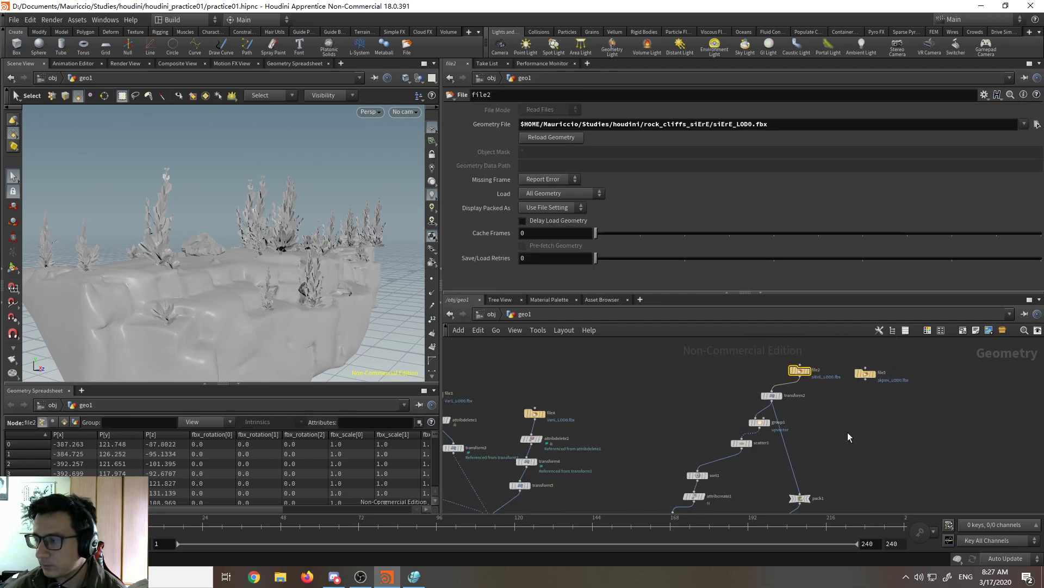
{"action": "scroll", "coordinate": [801, 415], "scroll_direction": "up", "scroll_amount": 4}
{"action": "left_click", "coordinate": [770, 394]}
{"action": "left_click_drag", "start_coordinate": [715, 213], "coordinate": [728, 212]}
{"action": "middle_click_drag", "start_coordinate": [563, 408], "coordinate": [706, 439]}
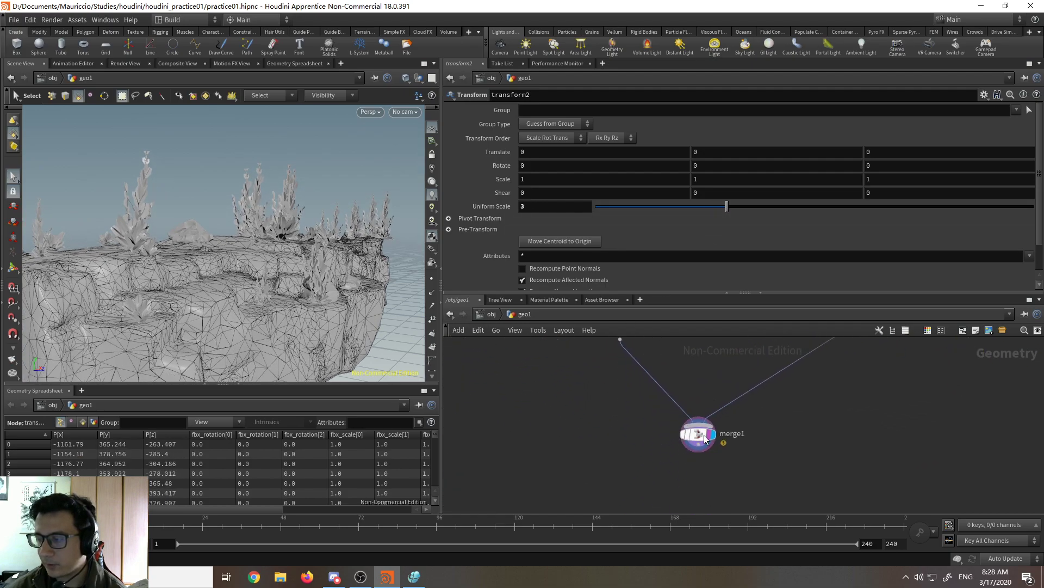
{"action": "left_click", "coordinate": [700, 439]}
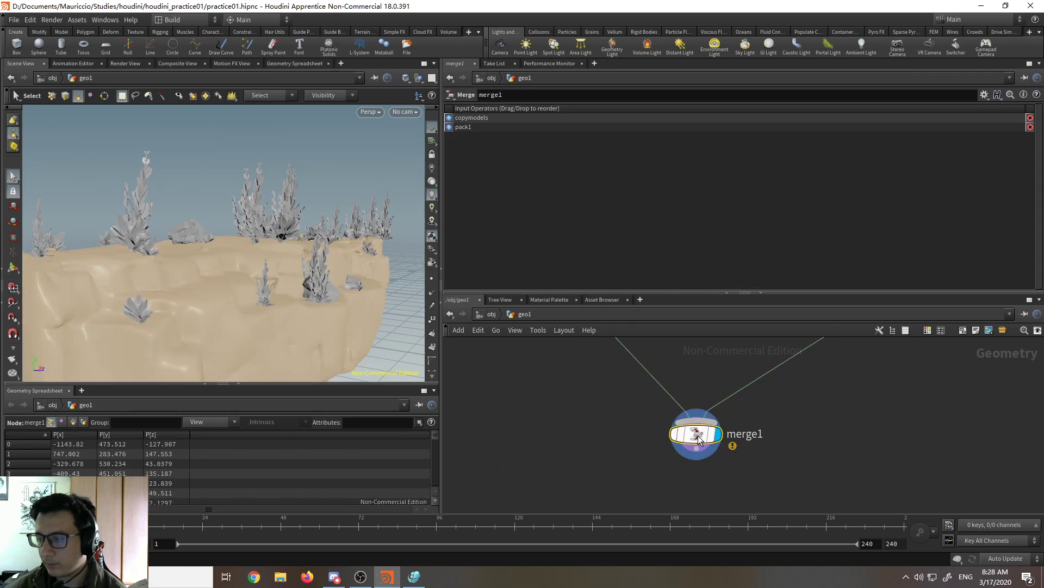
{"action": "left_click_drag", "start_coordinate": [308, 279], "coordinate": [337, 278], "text": "alt"}
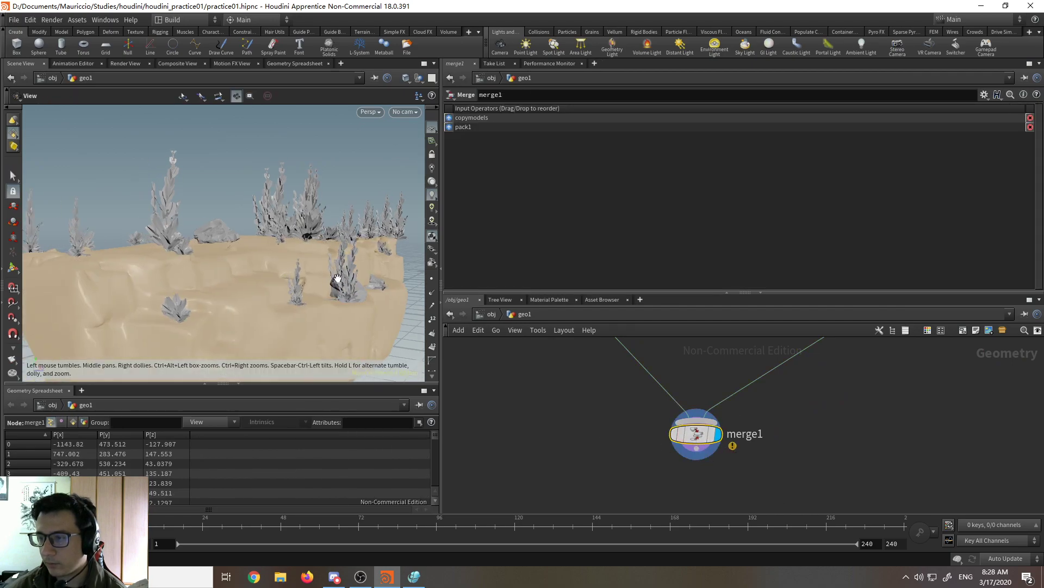
{"action": "left_click", "coordinate": [347, 181]}
Step: Tidy the first plant's branch by repositioning file3, attribdelete1 and transform3 into a neat column
{"action": "middle_click_drag", "start_coordinate": [571, 396], "coordinate": [617, 418]}
{"action": "right_click_drag", "start_coordinate": [617, 418], "coordinate": [571, 406]}
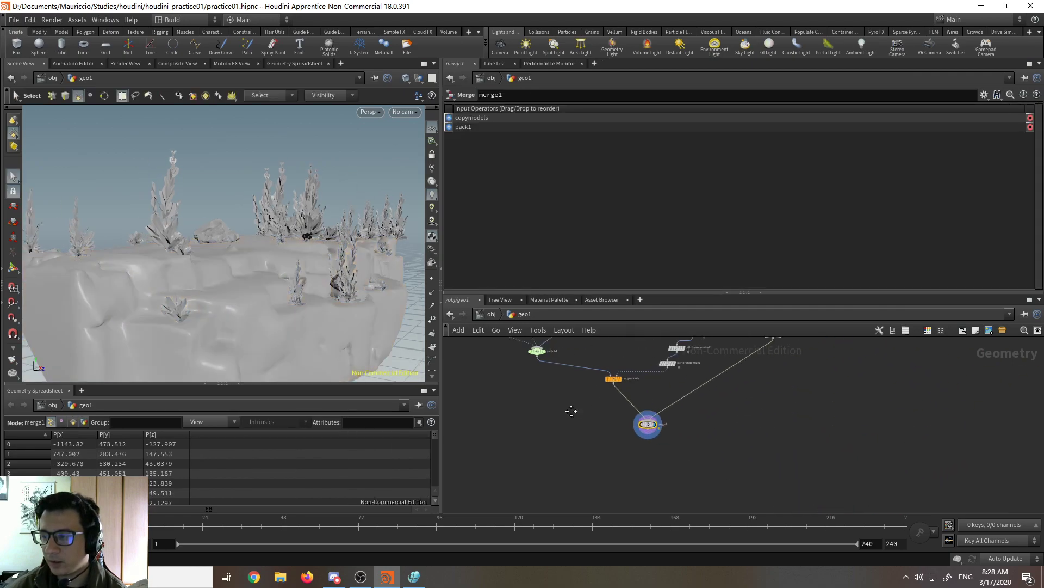
{"action": "middle_click_drag", "start_coordinate": [570, 406], "coordinate": [592, 468]}
{"action": "middle_click_drag", "start_coordinate": [509, 422], "coordinate": [543, 484]}
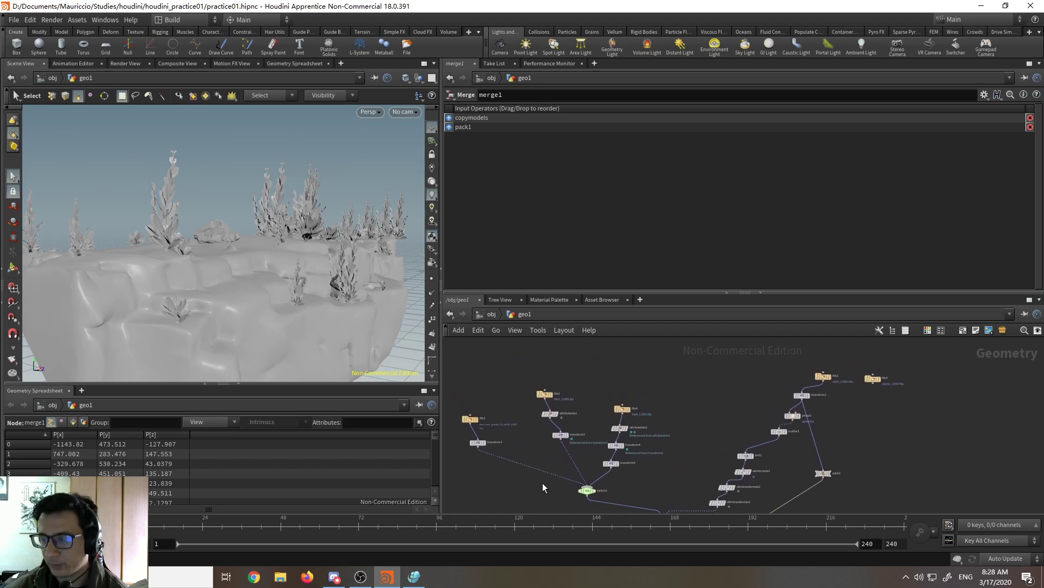
{"action": "scroll", "coordinate": [543, 482], "scroll_direction": "up", "scroll_amount": 2}
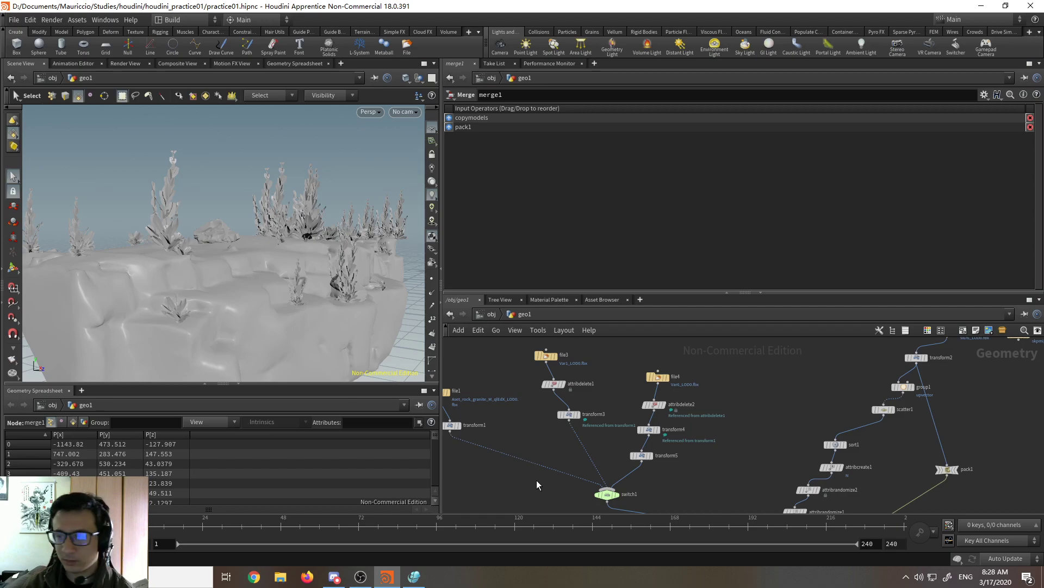
{"action": "scroll", "coordinate": [579, 439], "scroll_direction": "up", "scroll_amount": 3}
{"action": "scroll", "coordinate": [612, 449], "scroll_direction": "down", "scroll_amount": 2}
{"action": "left_click_drag", "start_coordinate": [634, 440], "coordinate": [608, 451]}
{"action": "left_click_drag", "start_coordinate": [617, 402], "coordinate": [604, 428]}
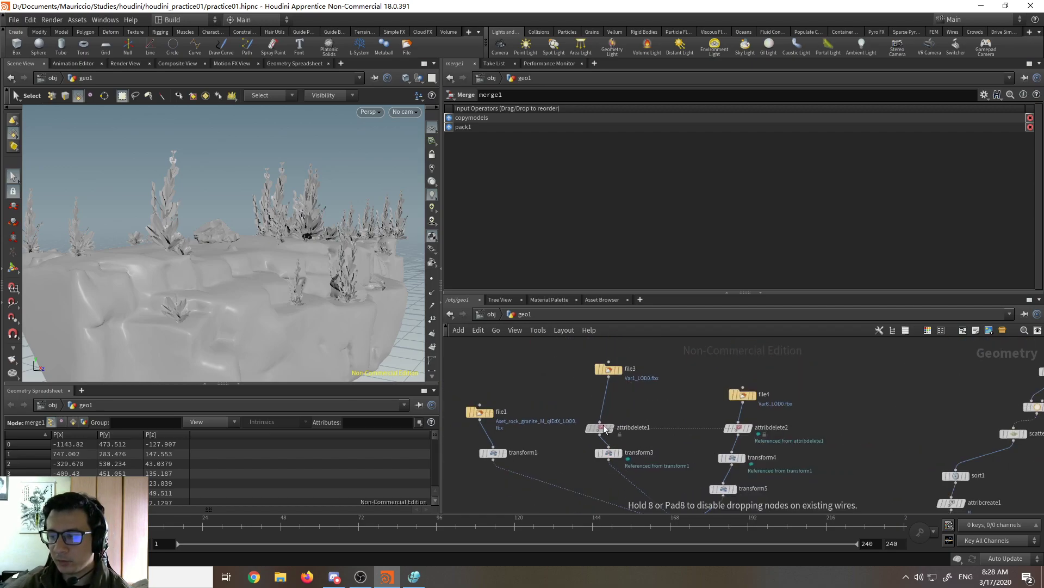
{"action": "mouse_move", "coordinate": [612, 369]}
{"action": "left_mouse_down"}
{"action": "mouse_move", "coordinate": [598, 403]}
{"action": "mouse_move", "coordinate": [604, 383]}
{"action": "left_mouse_up"}
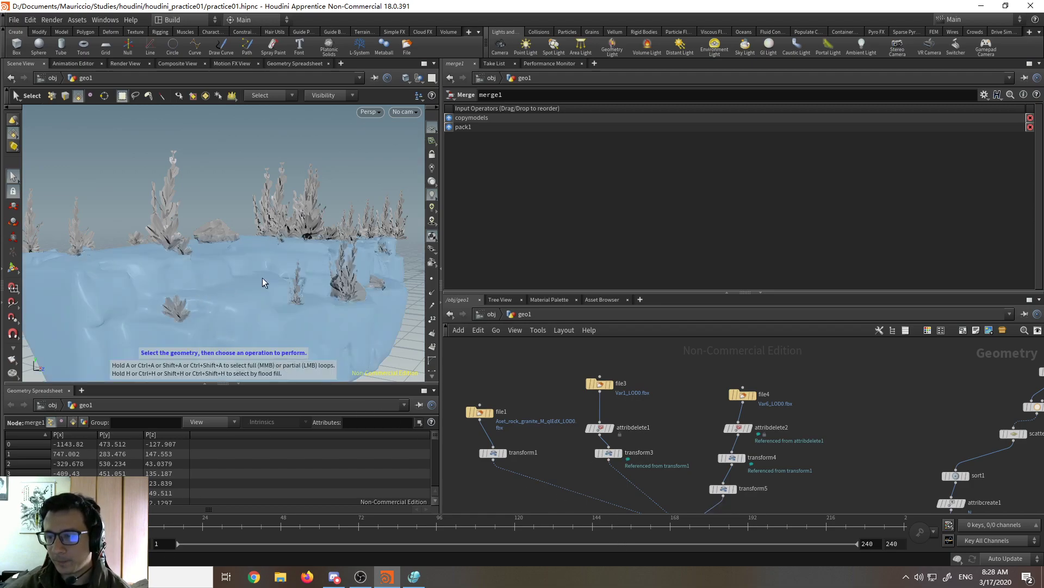
Step: Reduce scatter1's Force Total Count to 1
{"action": "middle_click_drag", "start_coordinate": [992, 451], "coordinate": [905, 412]}
{"action": "left_click", "coordinate": [931, 395]}
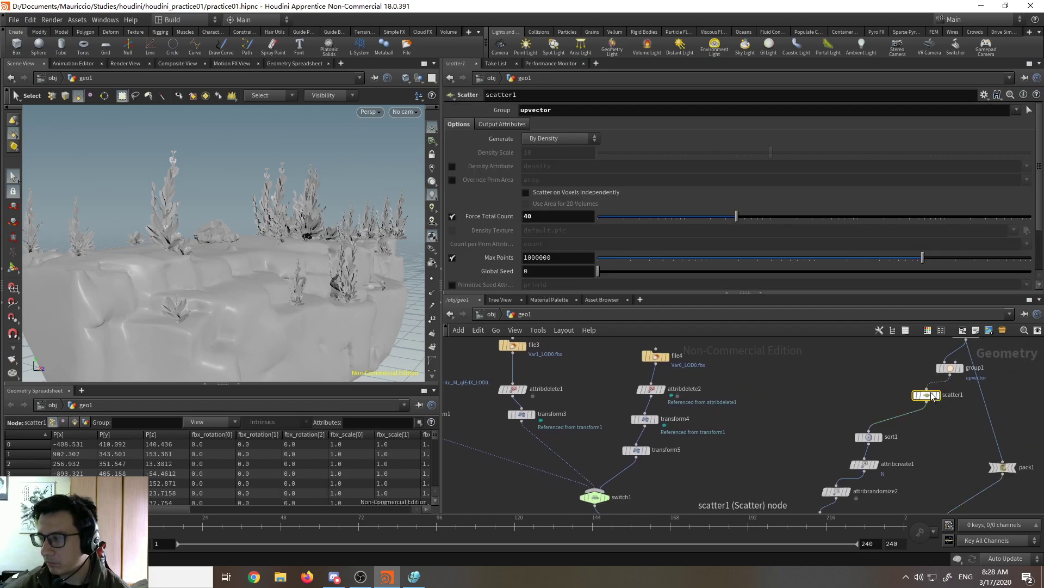
{"action": "left_click_drag", "start_coordinate": [723, 220], "coordinate": [572, 223]}
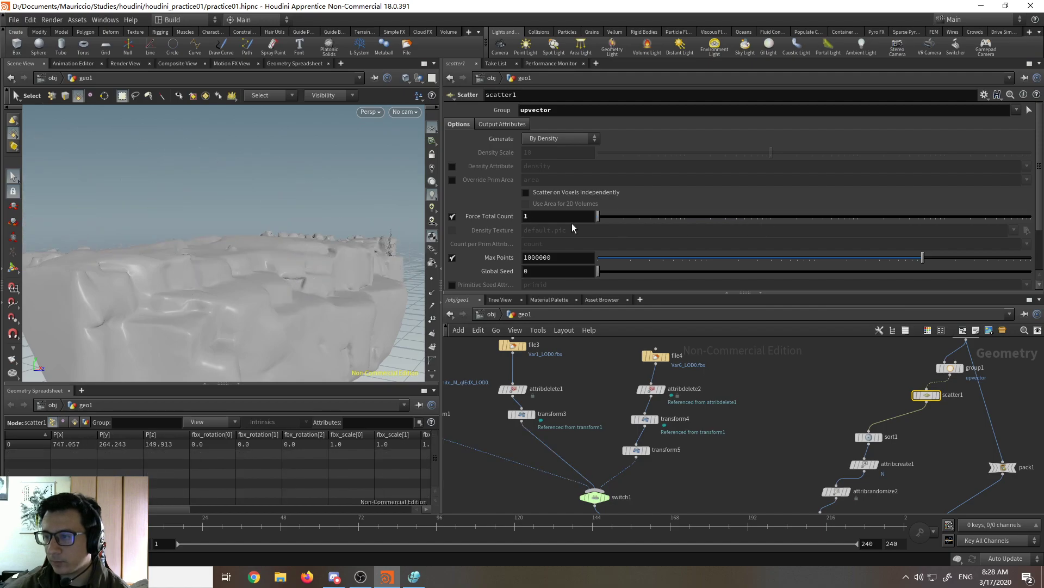
{"action": "mouse_move", "coordinate": [598, 222]}
{"action": "left_mouse_down"}
{"action": "mouse_move", "coordinate": [687, 226]}
{"action": "mouse_move", "coordinate": [598, 226]}
{"action": "left_mouse_up"}
Step: Set scatter1's Force Total Count to 51 while viewing the whole cliff
{"action": "key", "text": "Escape"}
{"action": "left_click_drag", "start_coordinate": [305, 256], "coordinate": [320, 240]}
{"action": "left_click_drag", "start_coordinate": [399, 211], "coordinate": [329, 297]}
{"action": "key", "text": "s"}
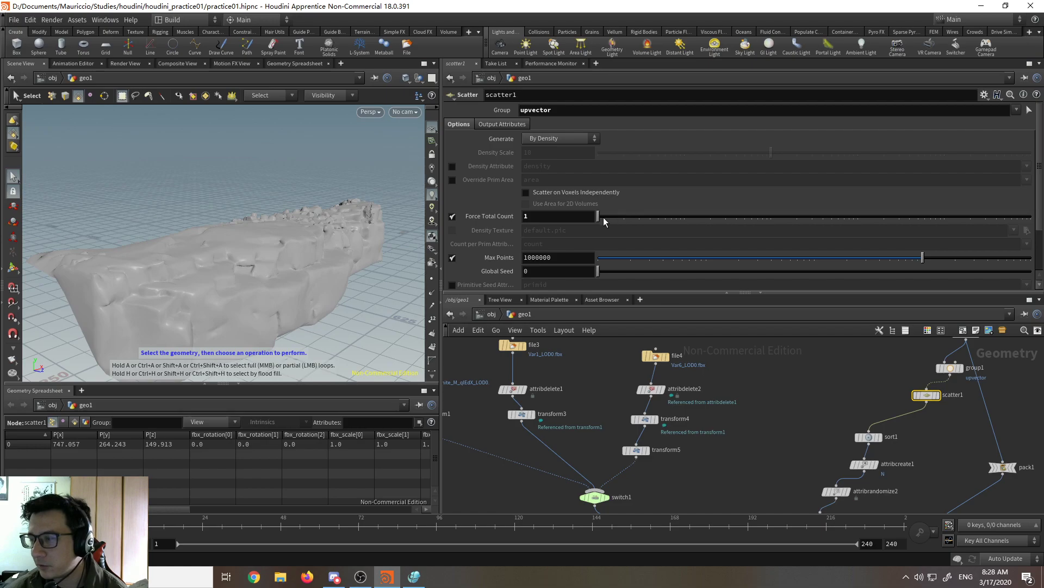
{"action": "left_click_drag", "start_coordinate": [603, 217], "coordinate": [746, 222]}
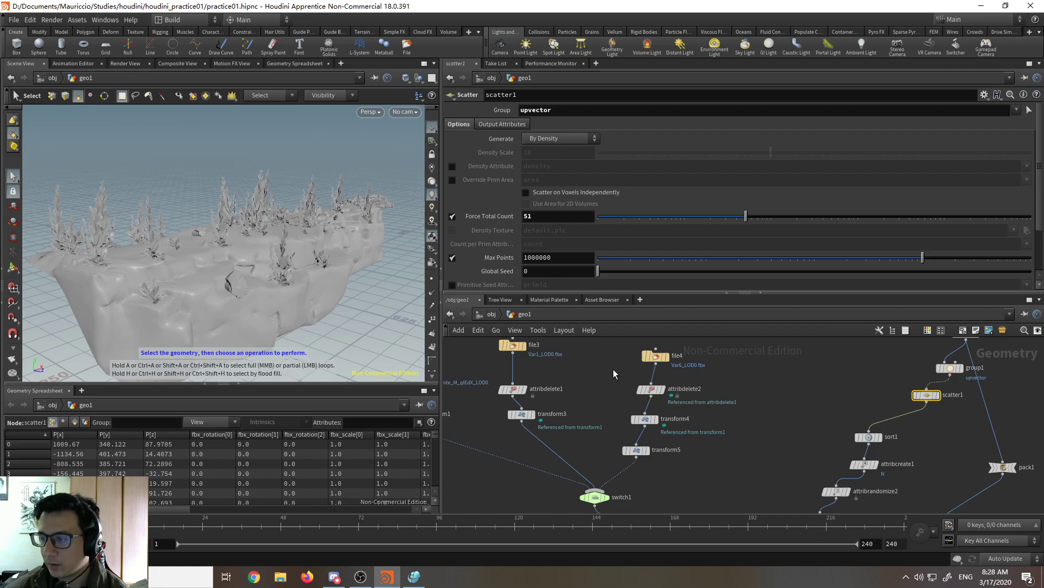
Step: Select the file3, attribdelete1 and transform3 nodes, clear the selection, and examine the scattered models close up and from above
{"action": "scroll", "coordinate": [626, 371], "scroll_direction": "down", "scroll_amount": 2}
{"action": "left_click_drag", "start_coordinate": [650, 377], "coordinate": [679, 446]}
{"action": "left_click_drag", "start_coordinate": [631, 358], "coordinate": [583, 434]}
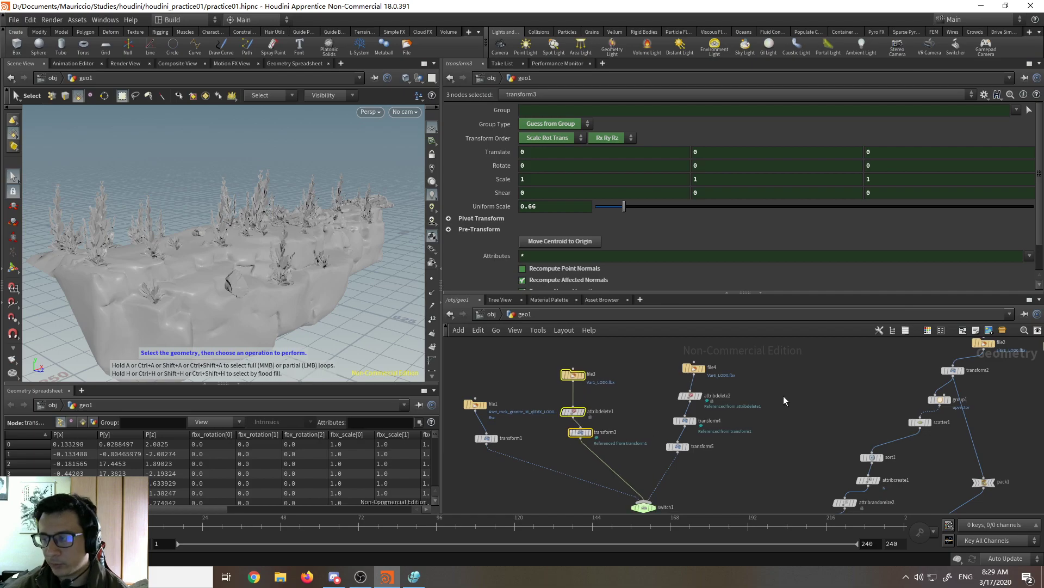
{"action": "key", "text": "Escape"}
{"action": "left_click_drag", "start_coordinate": [235, 309], "coordinate": [270, 248]}
{"action": "key", "text": "s"}
{"action": "left_click", "coordinate": [775, 380]}
{"action": "key", "text": "Escape"}
{"action": "key", "text": "s"}
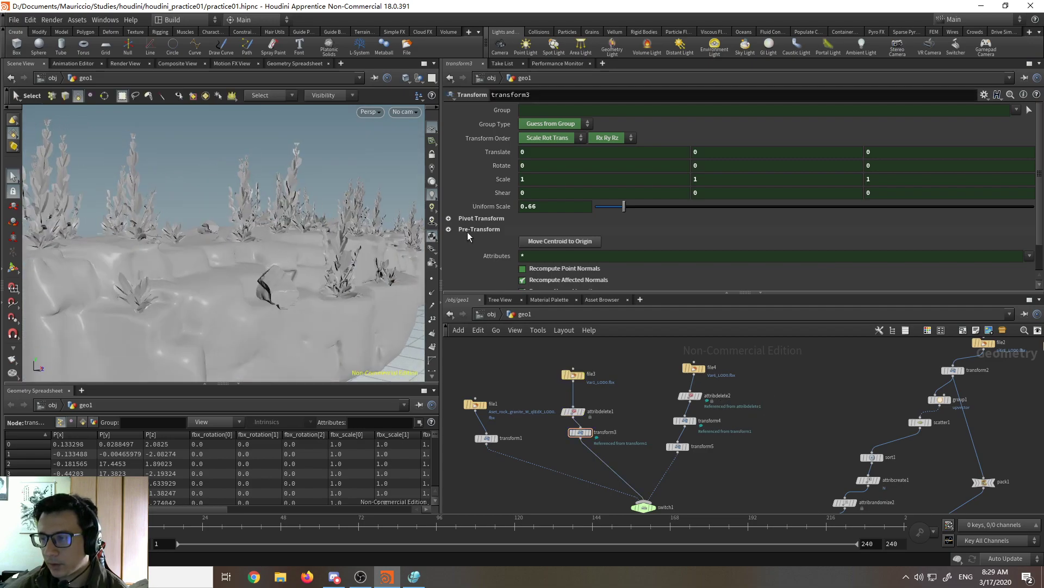
{"action": "key", "text": "Escape"}
{"action": "left_click_drag", "start_coordinate": [357, 245], "coordinate": [265, 305]}
{"action": "key", "text": "s"}
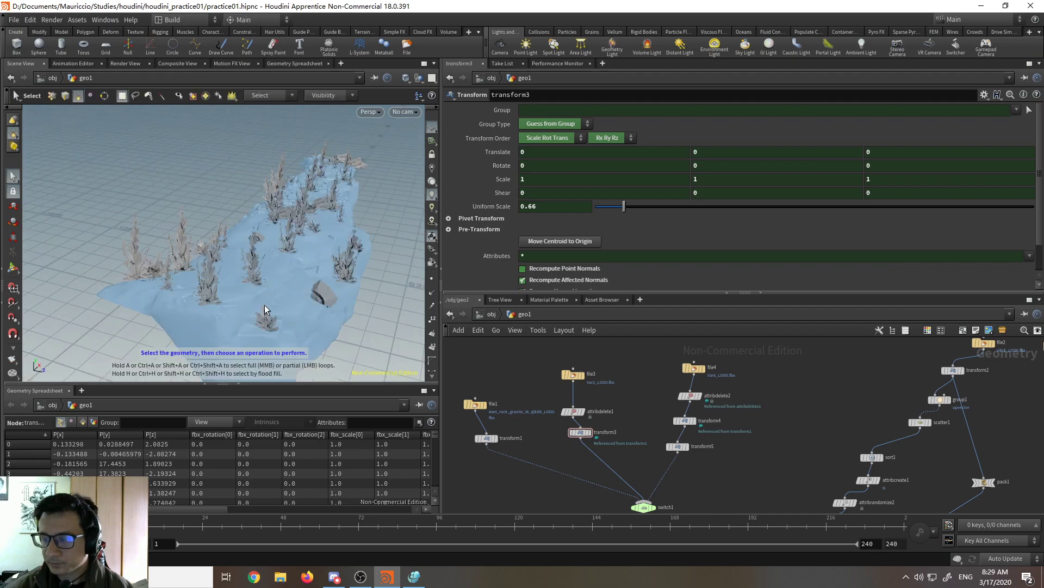
Step: Lower group1's normal Spread Angle slightly from 24.1 and check where the models sit on the cliff
{"action": "middle_click_drag", "start_coordinate": [835, 419], "coordinate": [752, 424]}
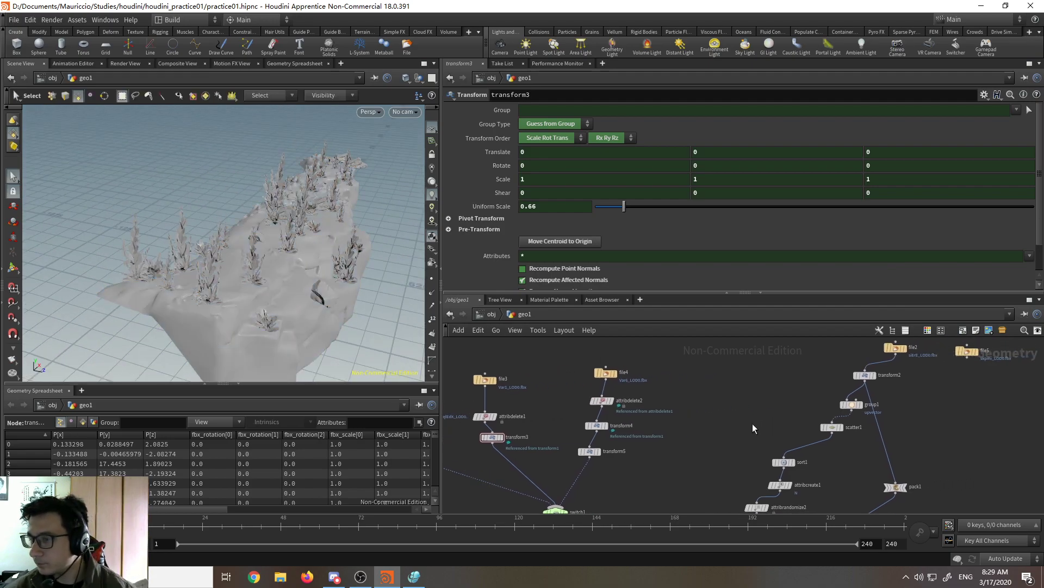
{"action": "left_click", "coordinate": [854, 403]}
{"action": "scroll", "coordinate": [653, 251], "scroll_direction": "down", "scroll_amount": 1}
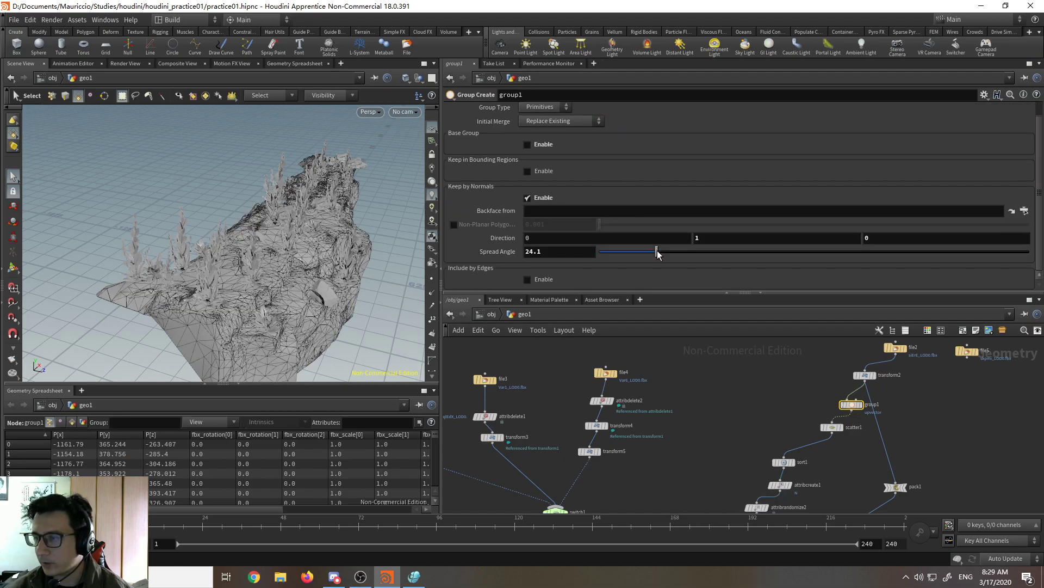
{"action": "mouse_move", "coordinate": [658, 254]}
{"action": "left_mouse_down"}
{"action": "mouse_move", "coordinate": [678, 255]}
{"action": "mouse_move", "coordinate": [635, 256]}
{"action": "mouse_move", "coordinate": [650, 256]}
{"action": "left_mouse_up"}
{"action": "key", "text": "space"}
{"action": "left_click_drag", "start_coordinate": [348, 256], "coordinate": [338, 185]}
Step: Select merge1, read its node information, and examine the whole cliff
{"action": "middle_click_drag", "start_coordinate": [662, 471], "coordinate": [706, 370]}
{"action": "middle_click_drag", "start_coordinate": [734, 449], "coordinate": [698, 402]}
{"action": "scroll", "coordinate": [717, 453], "scroll_direction": "up", "scroll_amount": 4}
{"action": "left_click", "coordinate": [730, 477]}
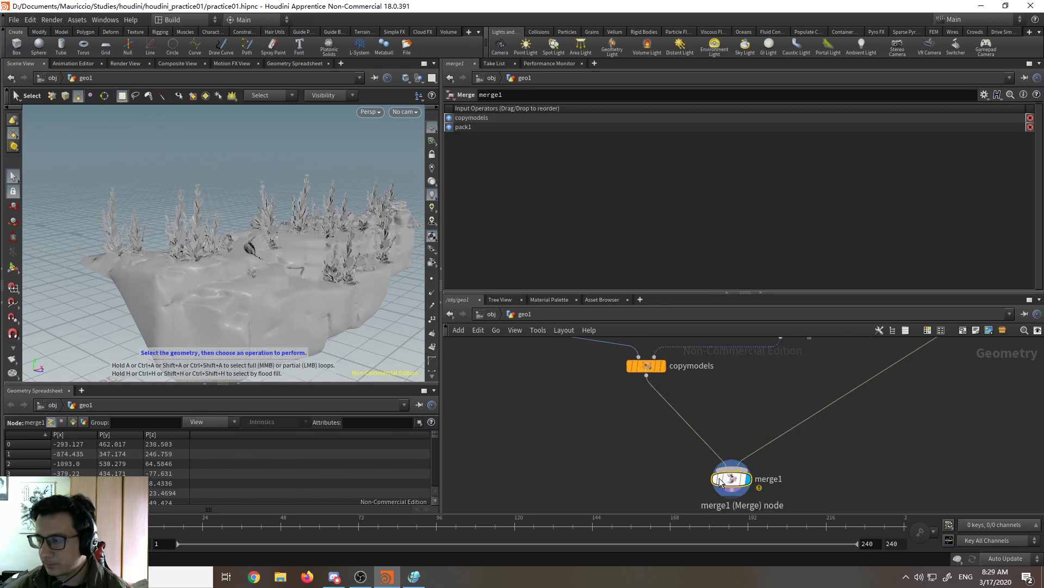
{"action": "middle_click", "coordinate": [702, 475]}
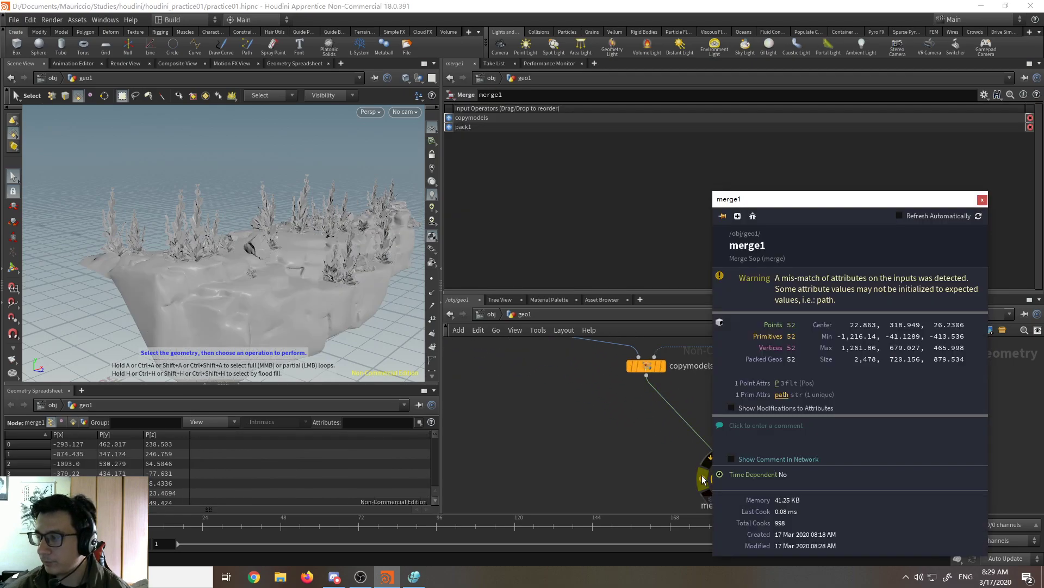
{"action": "scroll", "coordinate": [637, 435], "scroll_direction": "down", "scroll_amount": 3}
{"action": "key", "text": "Escape"}
{"action": "left_click_drag", "start_coordinate": [234, 256], "coordinate": [268, 292]}
{"action": "key", "text": "s"}
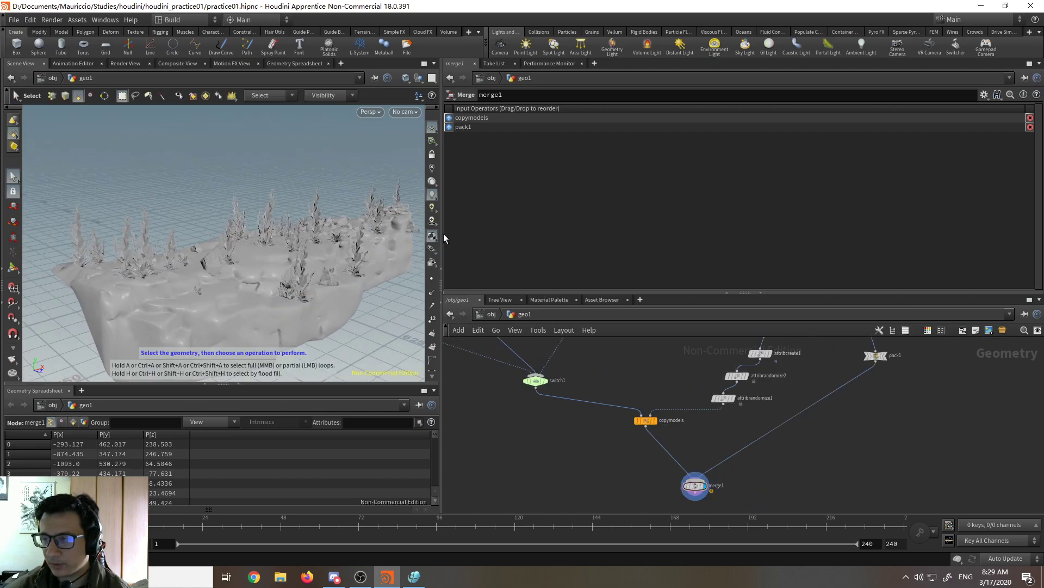
Step: Widen the 3D viewport and frame the cliff's scattered plants and rocks at closer range
{"action": "left_click_drag", "start_coordinate": [442, 233], "coordinate": [569, 234]}
{"action": "key", "text": "Escape"}
{"action": "mouse_move", "coordinate": [381, 272]}
{"action": "left_mouse_down"}
{"action": "mouse_move", "coordinate": [418, 289]}
{"action": "mouse_move", "coordinate": [375, 261]}
{"action": "left_mouse_up"}
{"action": "right_click_drag", "start_coordinate": [375, 261], "coordinate": [418, 187]}
{"action": "left_click_drag", "start_coordinate": [431, 253], "coordinate": [413, 245]}
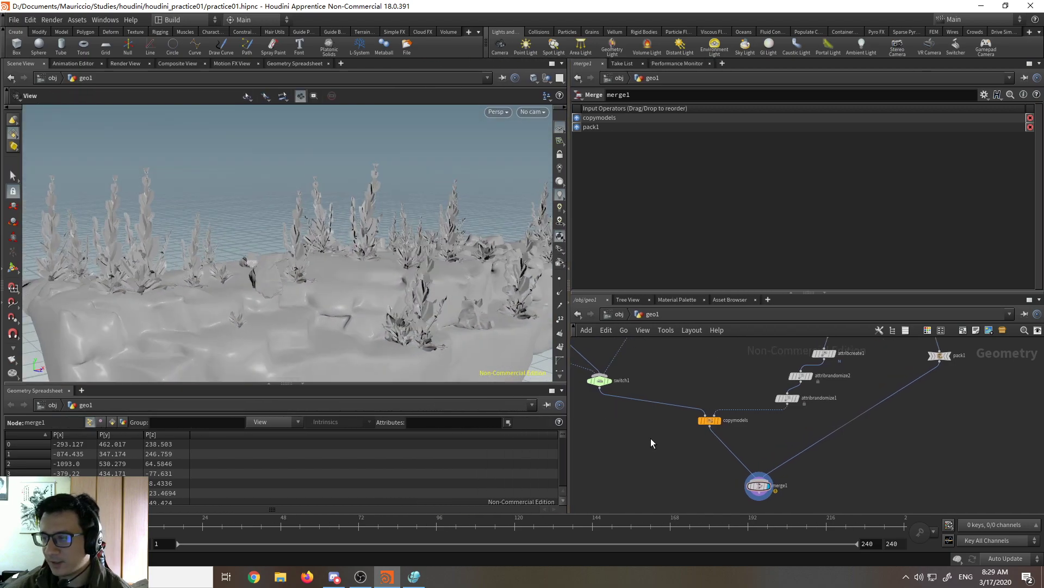
Step: Tidy the network by moving the sort1-to-attribrandomize1 chain and the file2-to-scatter1 chain closer together
{"action": "middle_click_drag", "start_coordinate": [650, 442], "coordinate": [667, 478]}
{"action": "scroll", "coordinate": [667, 479], "scroll_direction": "down", "scroll_amount": 2}
{"action": "left_click_drag", "start_coordinate": [745, 387], "coordinate": [797, 456]}
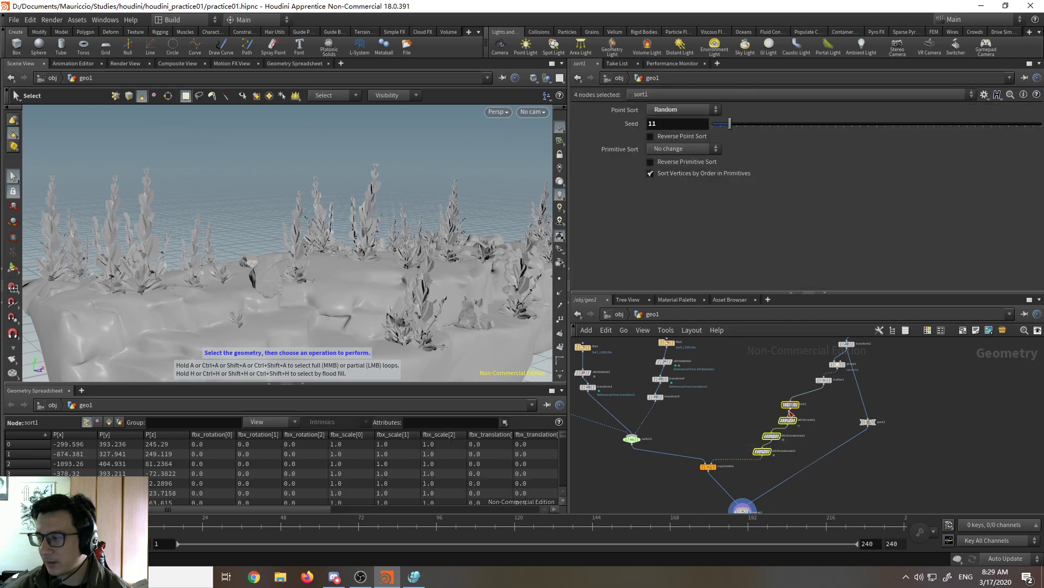
{"action": "left_click_drag", "start_coordinate": [792, 414], "coordinate": [778, 405]}
{"action": "middle_click_drag", "start_coordinate": [778, 365], "coordinate": [811, 421]}
{"action": "left_click_drag", "start_coordinate": [859, 446], "coordinate": [894, 460]}
{"action": "mouse_move", "coordinate": [853, 378]}
{"action": "left_mouse_down", "text": "shift"}
{"action": "mouse_move", "coordinate": [881, 401]}
{"action": "mouse_move", "coordinate": [844, 396]}
{"action": "left_mouse_up", "text": "shift"}
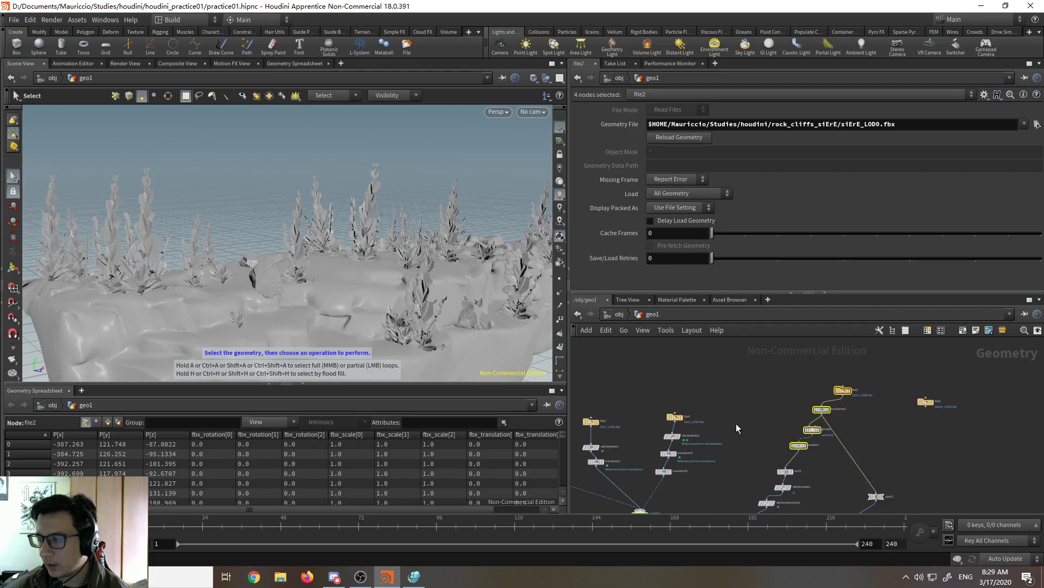
{"action": "middle_click_drag", "start_coordinate": [736, 423], "coordinate": [740, 383]}
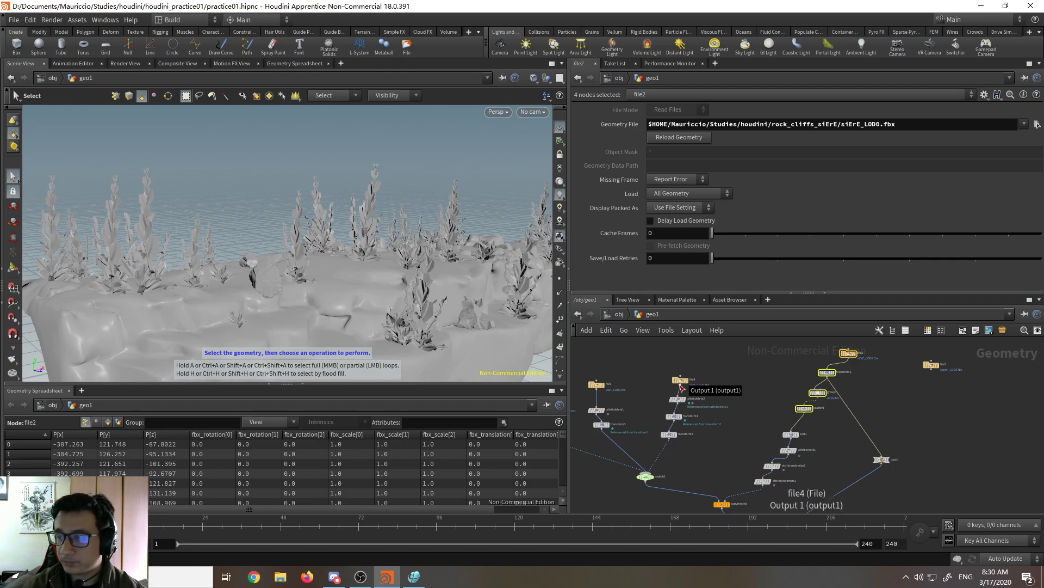
{"action": "left_click", "coordinate": [787, 384]}
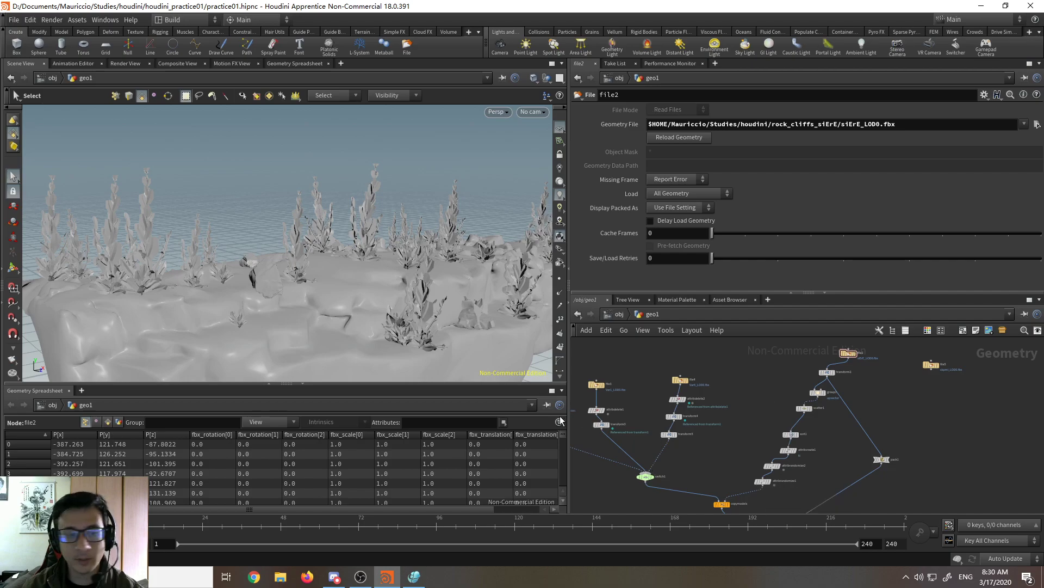
Step: Select the rock branch's file1 and transform1 nodes and nudge them slightly upward in the network
{"action": "middle_click_drag", "start_coordinate": [719, 446], "coordinate": [797, 436]}
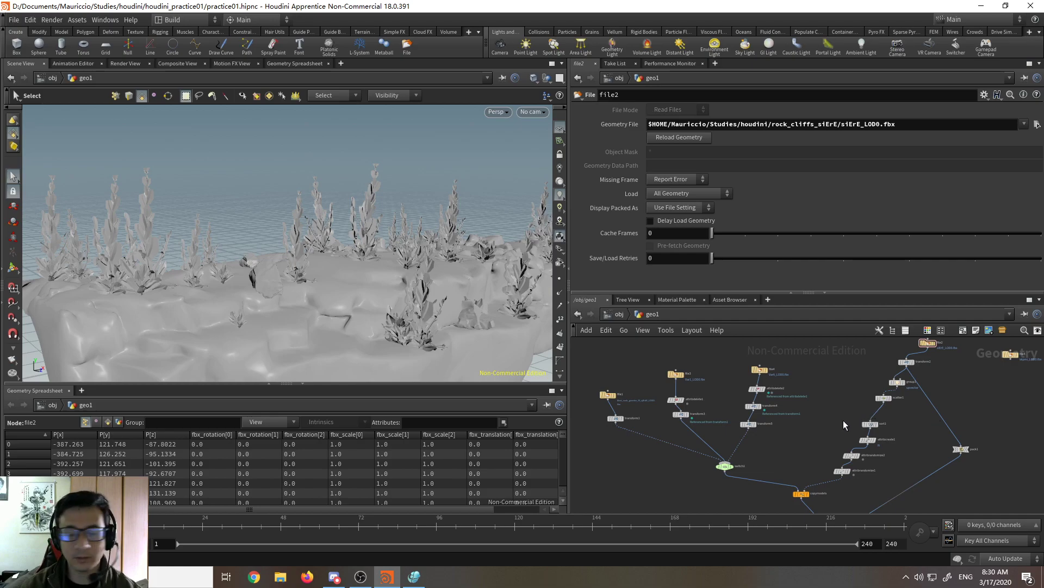
{"action": "middle_click_drag", "start_coordinate": [866, 379], "coordinate": [836, 408]}
{"action": "middle_click_drag", "start_coordinate": [930, 381], "coordinate": [899, 397]}
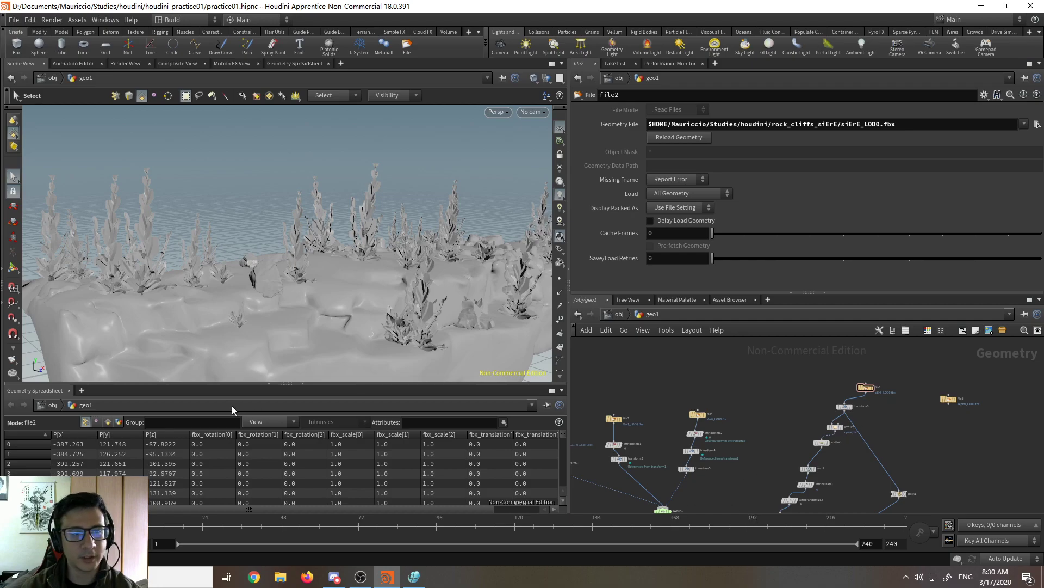
{"action": "middle_click_drag", "start_coordinate": [759, 443], "coordinate": [841, 432]}
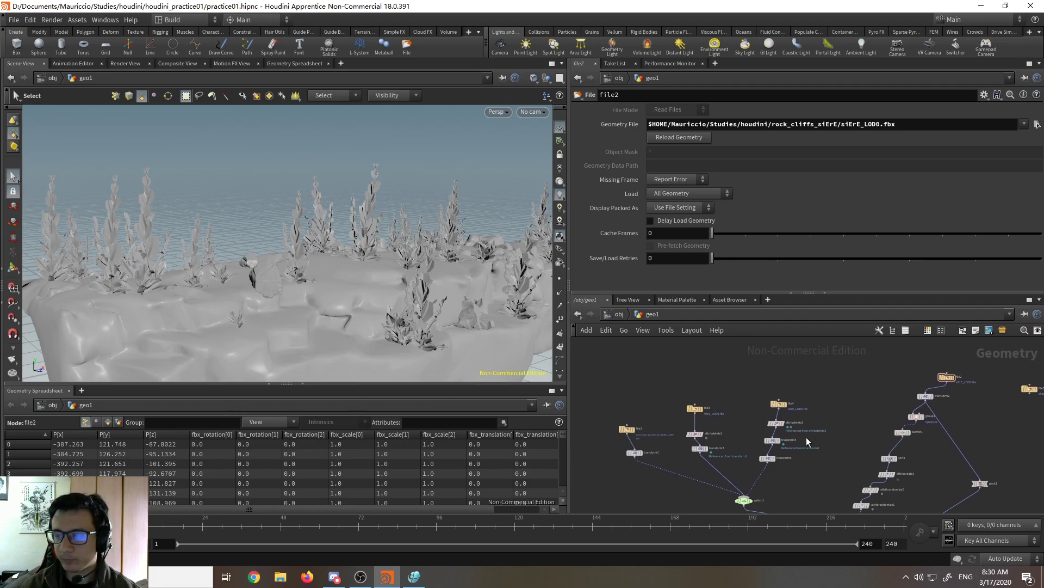
{"action": "left_click_drag", "start_coordinate": [642, 455], "coordinate": [639, 447]}
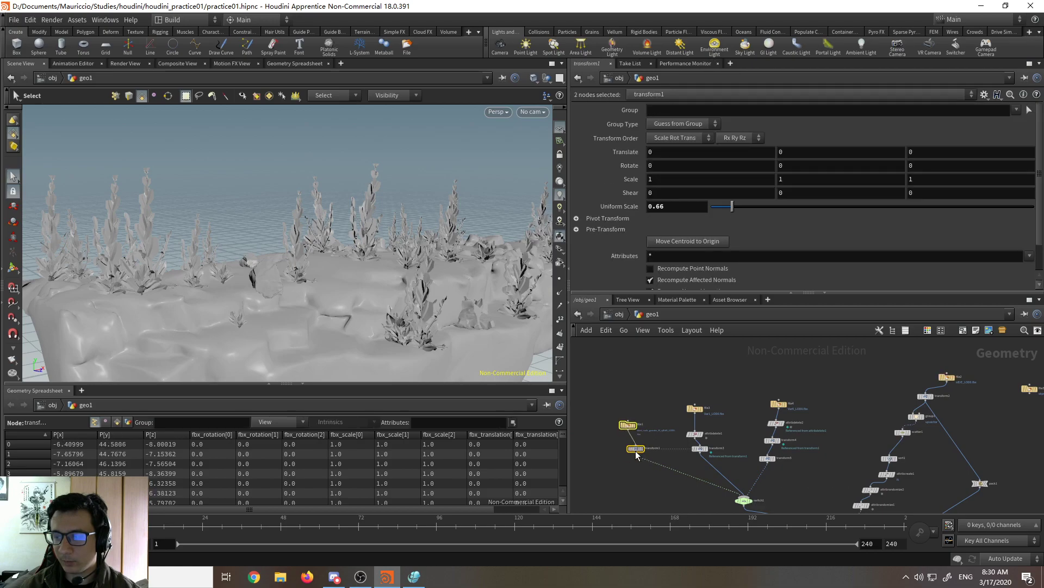
Step: Display copymodels on its own to inspect the copies and its stamp settings, and restore the display to merge1
{"action": "middle_click_drag", "start_coordinate": [747, 451], "coordinate": [745, 426]}
{"action": "scroll", "coordinate": [745, 426], "scroll_direction": "up", "scroll_amount": 8}
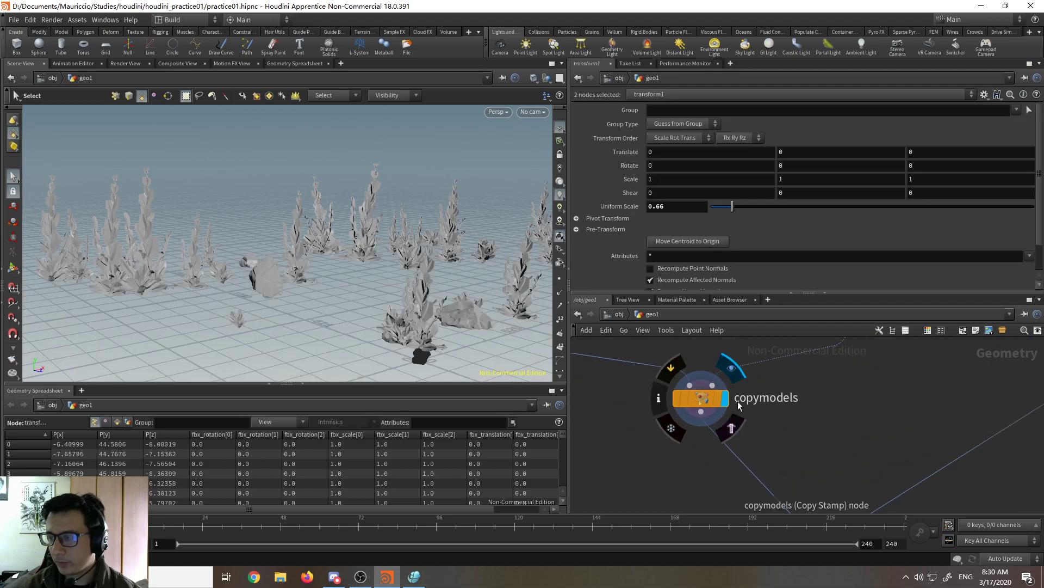
{"action": "left_click", "coordinate": [708, 399]}
{"action": "middle_click_drag", "start_coordinate": [793, 427], "coordinate": [762, 365]}
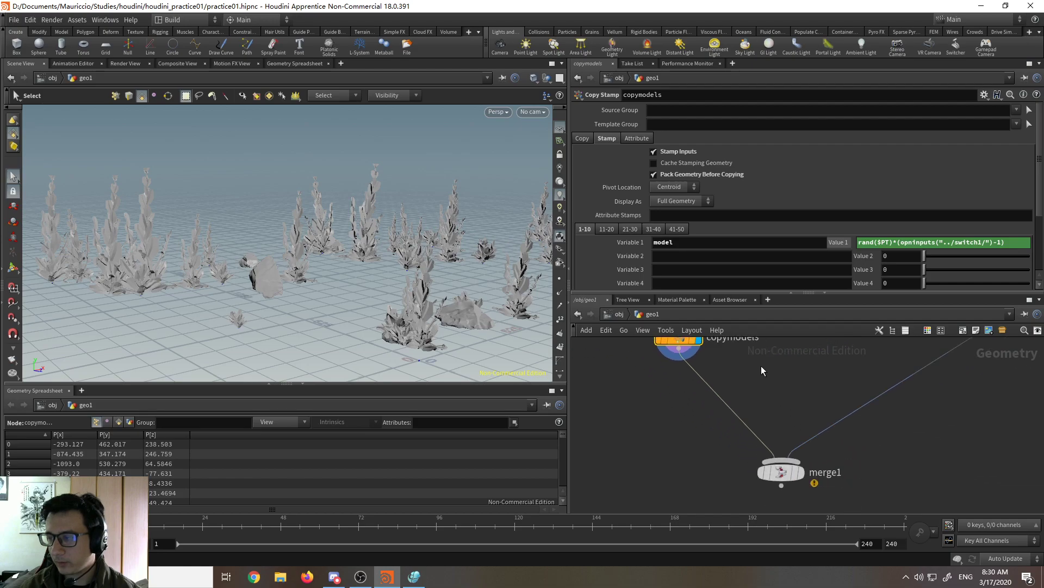
{"action": "left_click", "coordinate": [800, 472]}
{"action": "left_click", "coordinate": [782, 472]}
Step: Examine the merged cliff from several sides and review the complete node network
{"action": "left_click_drag", "start_coordinate": [445, 277], "coordinate": [477, 292]}
{"action": "left_click_drag", "start_coordinate": [346, 299], "coordinate": [296, 244]}
{"action": "scroll", "coordinate": [685, 386], "scroll_direction": "down", "scroll_amount": 5}
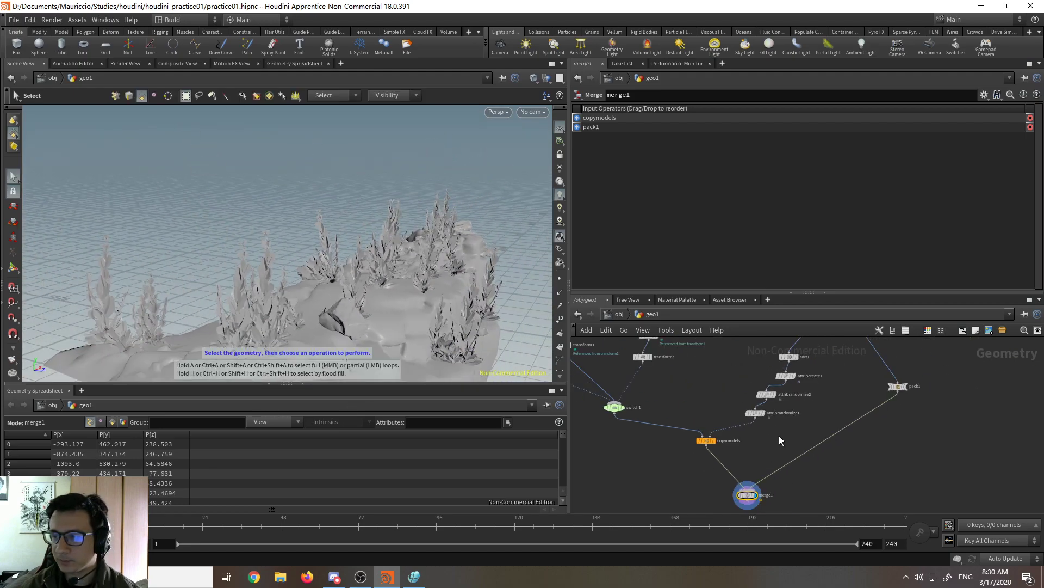
{"action": "left_click_drag", "start_coordinate": [442, 327], "coordinate": [512, 315], "text": "alt"}
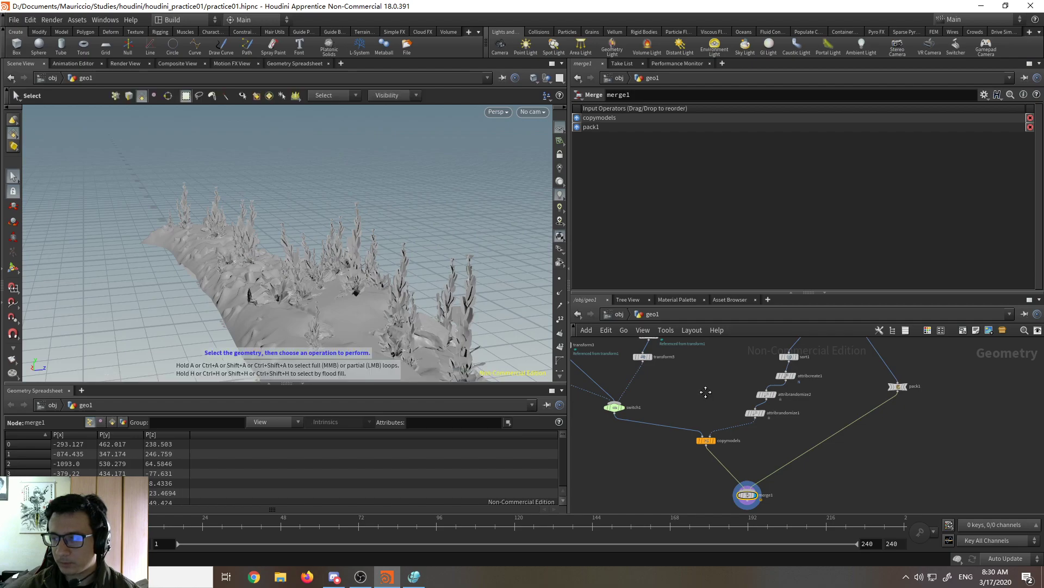
{"action": "scroll", "coordinate": [704, 391], "scroll_direction": "down", "scroll_amount": 3}
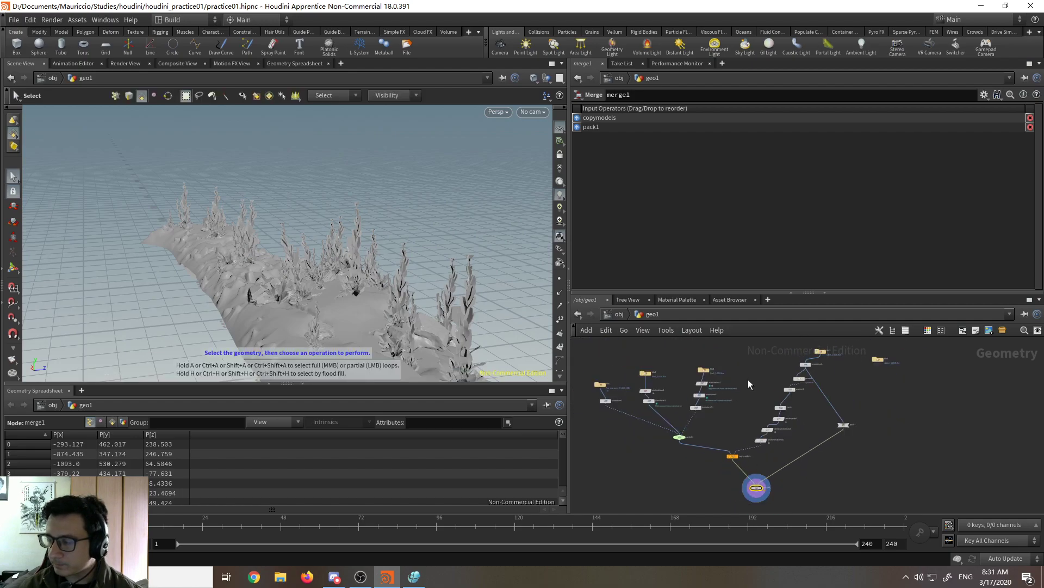
Step: Examine the scattered plants and rocks along the cliff's upper surfaces up close, widening the scene view for a larger look
{"action": "scroll", "coordinate": [821, 359], "scroll_direction": "up", "scroll_amount": 5}
{"action": "left_click_drag", "start_coordinate": [413, 294], "coordinate": [421, 325], "text": "alt"}
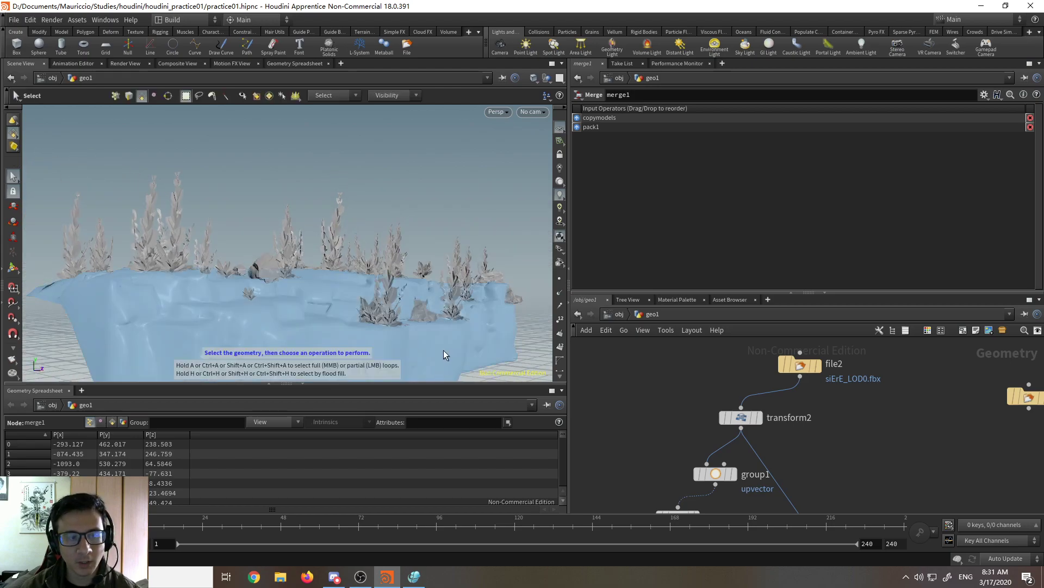
{"action": "left_click_drag", "start_coordinate": [431, 308], "coordinate": [432, 343], "text": "alt"}
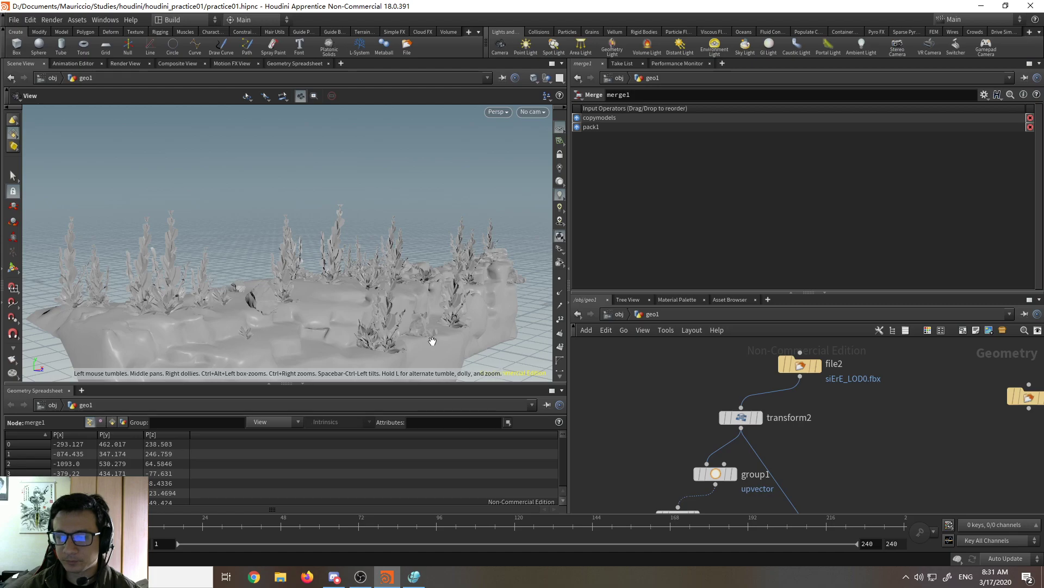
{"action": "left_click_drag", "start_coordinate": [388, 306], "coordinate": [363, 255], "text": "alt"}
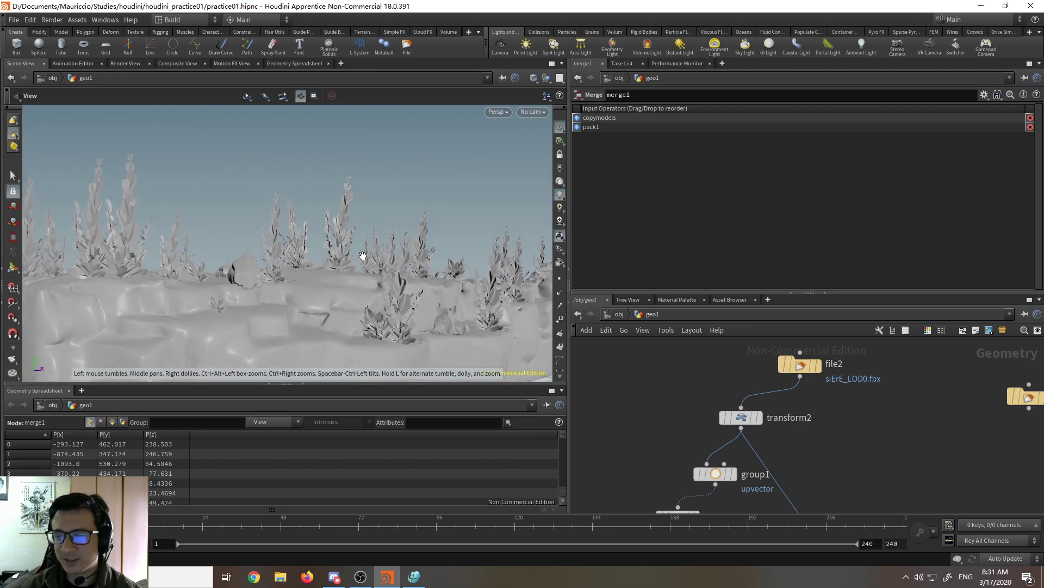
{"action": "key", "text": "s"}
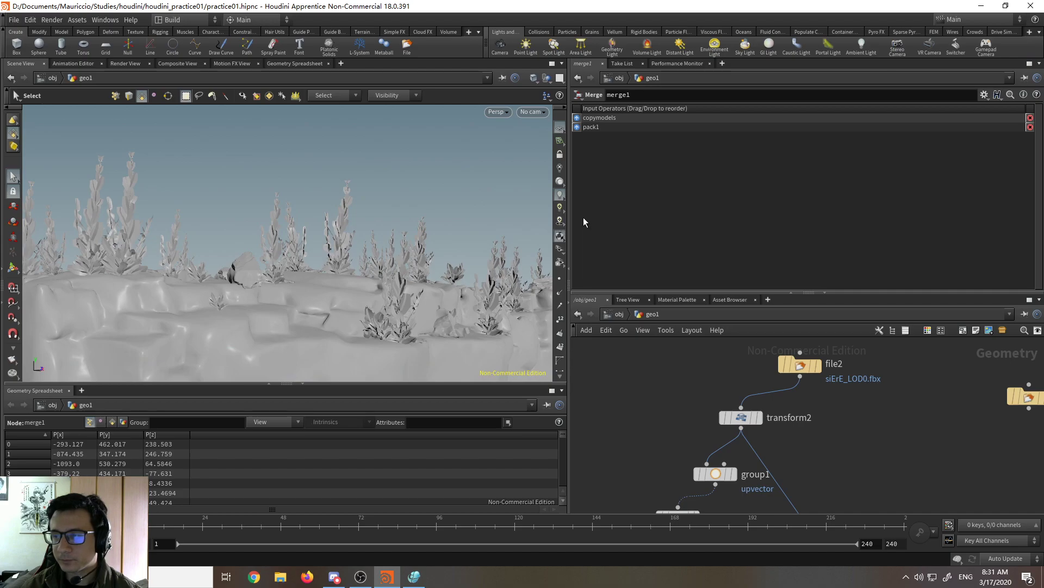
{"action": "left_click_drag", "start_coordinate": [569, 212], "coordinate": [811, 212]}
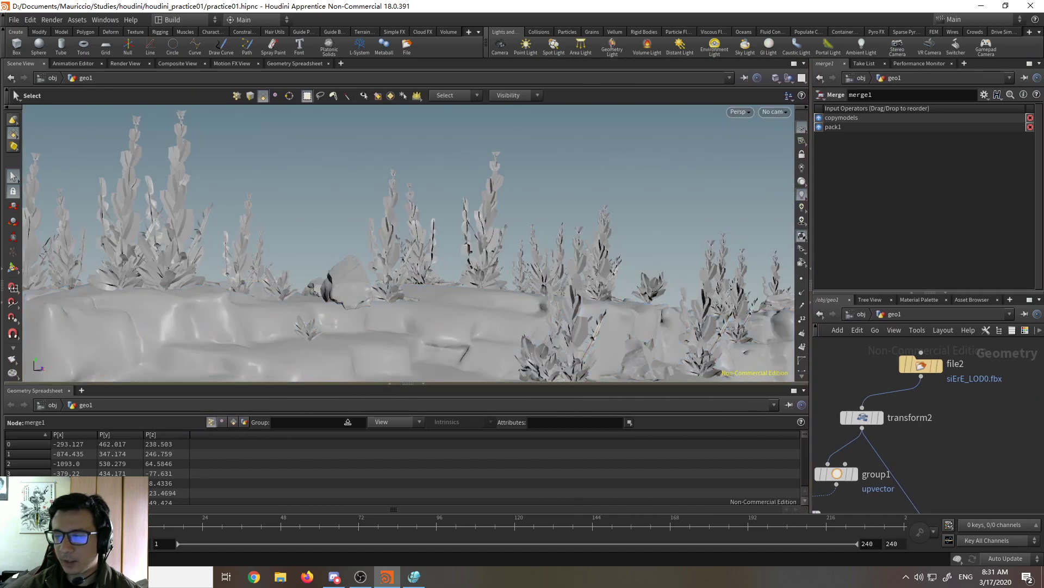
{"action": "key", "text": "Escape"}
{"action": "left_click_drag", "start_coordinate": [397, 303], "coordinate": [376, 316]}
{"action": "key", "text": "s"}
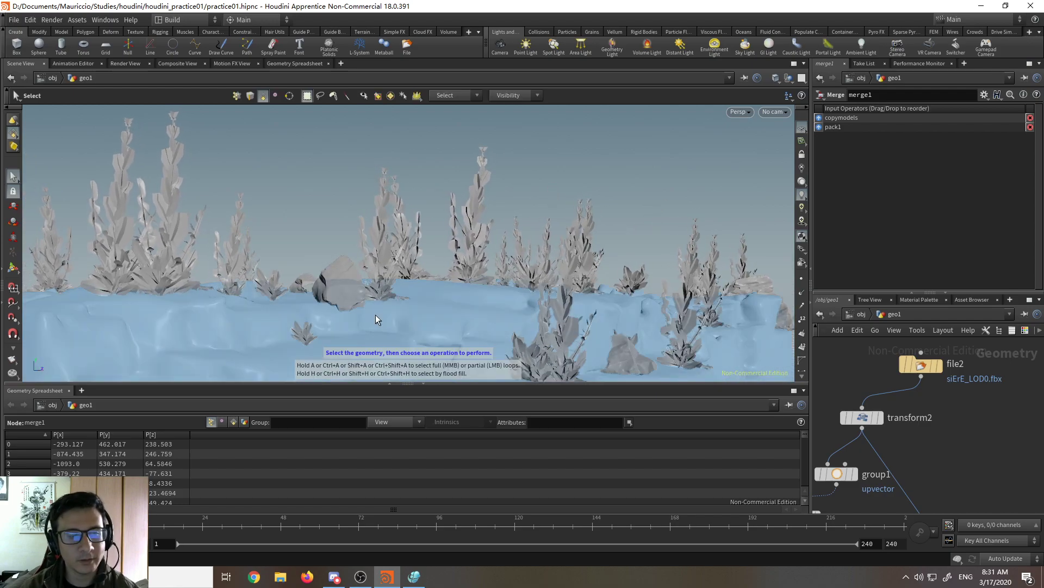